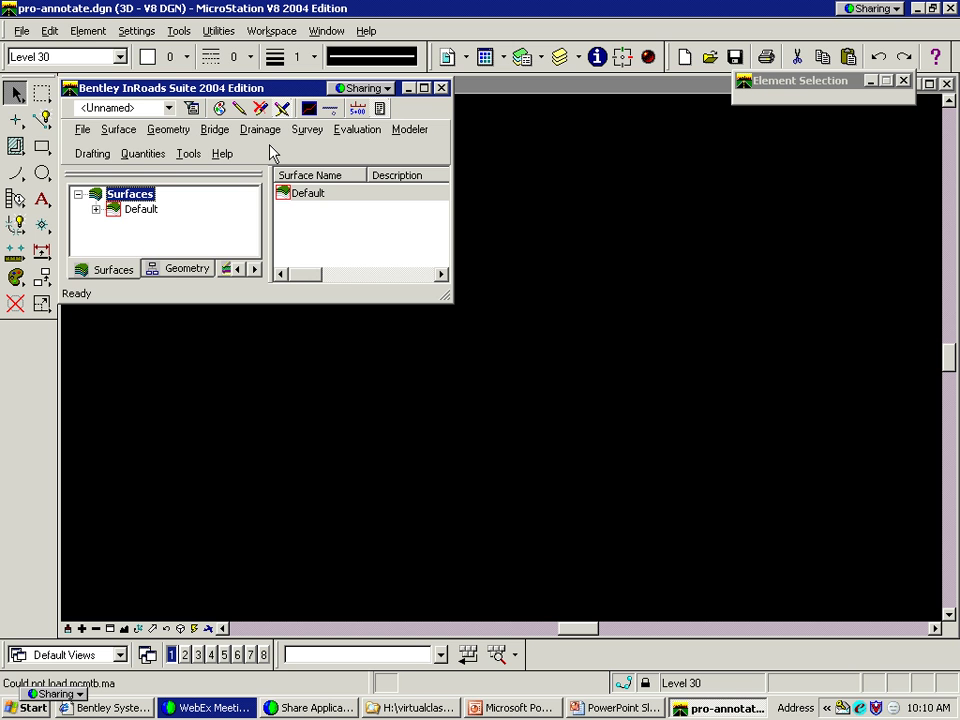
# Open the pro-annotate.rwk project from the recent files and enlarge the project explorer window
pyautogui.click(81, 131)
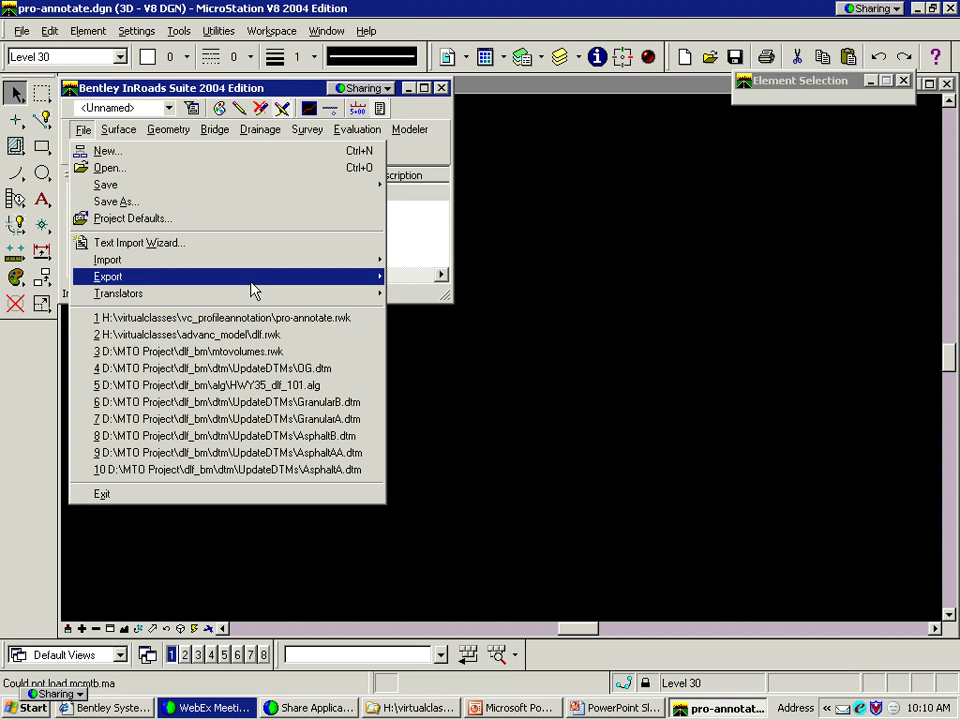
pyautogui.click(305, 318)
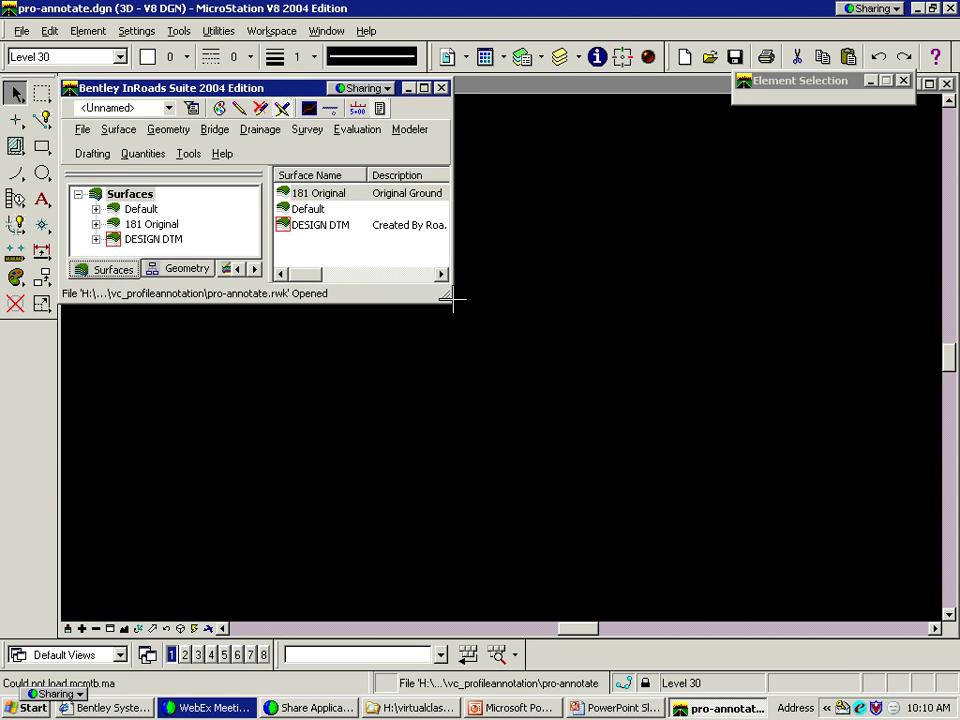
pyautogui.moveTo(451, 297); pyautogui.dragTo(557, 493)
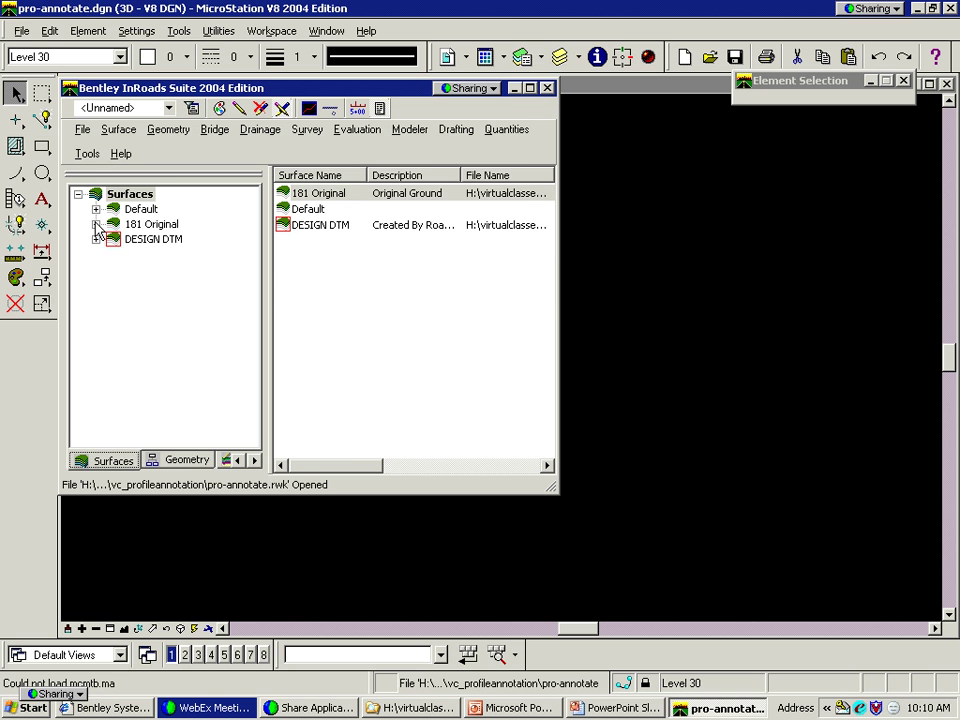
# Examine the 181 Original surface and the alignments of geometry project 181, including those under Mainline_Median
pyautogui.click(127, 226)
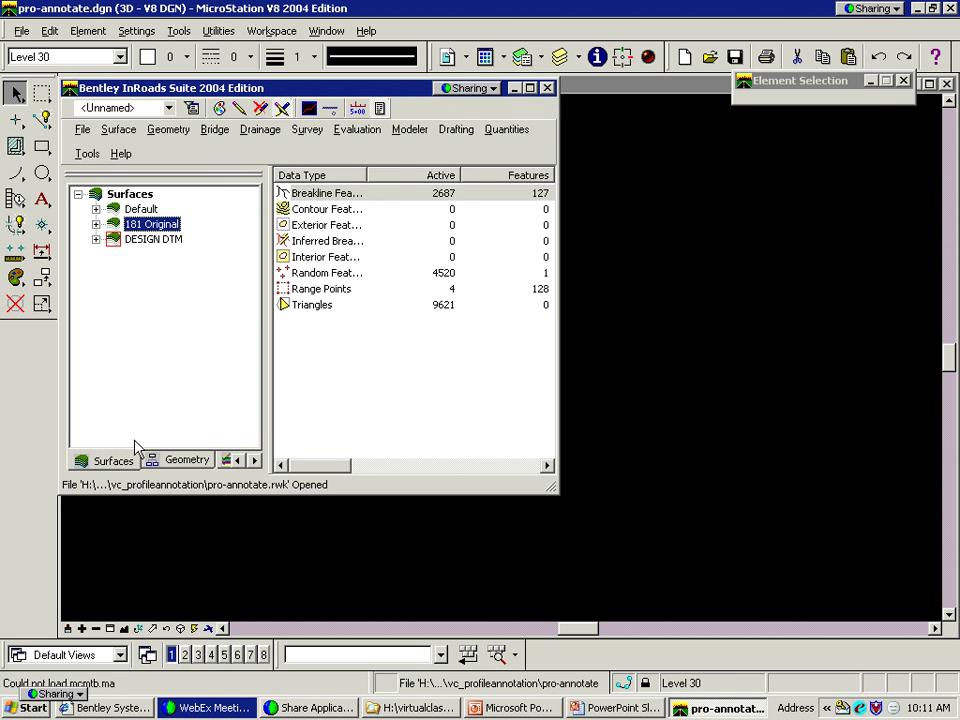
pyautogui.click(176, 460)
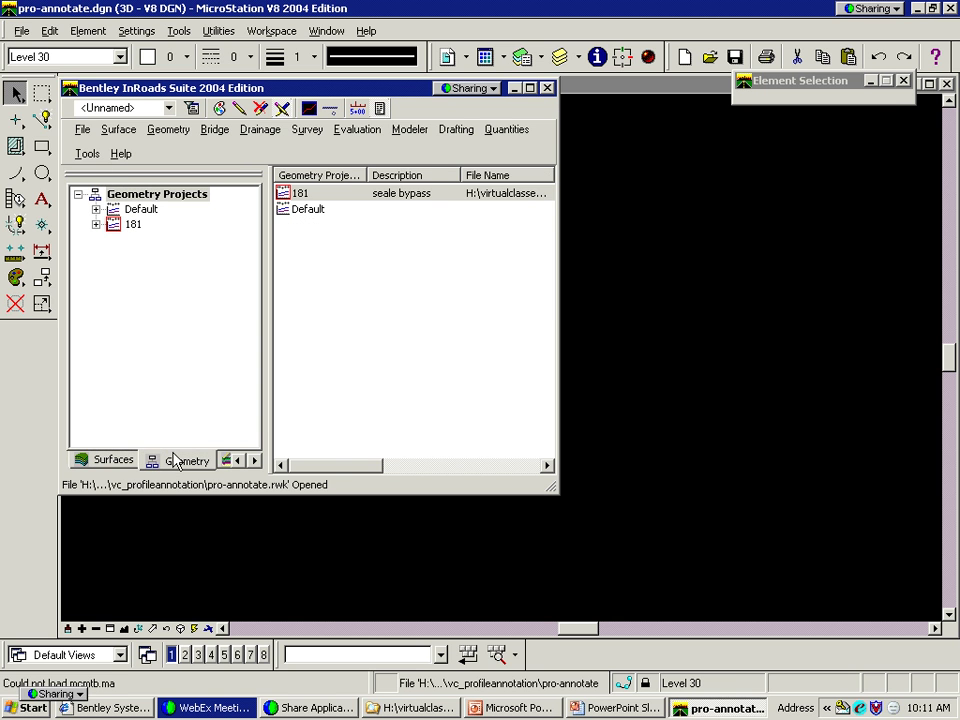
pyautogui.click(95, 226)
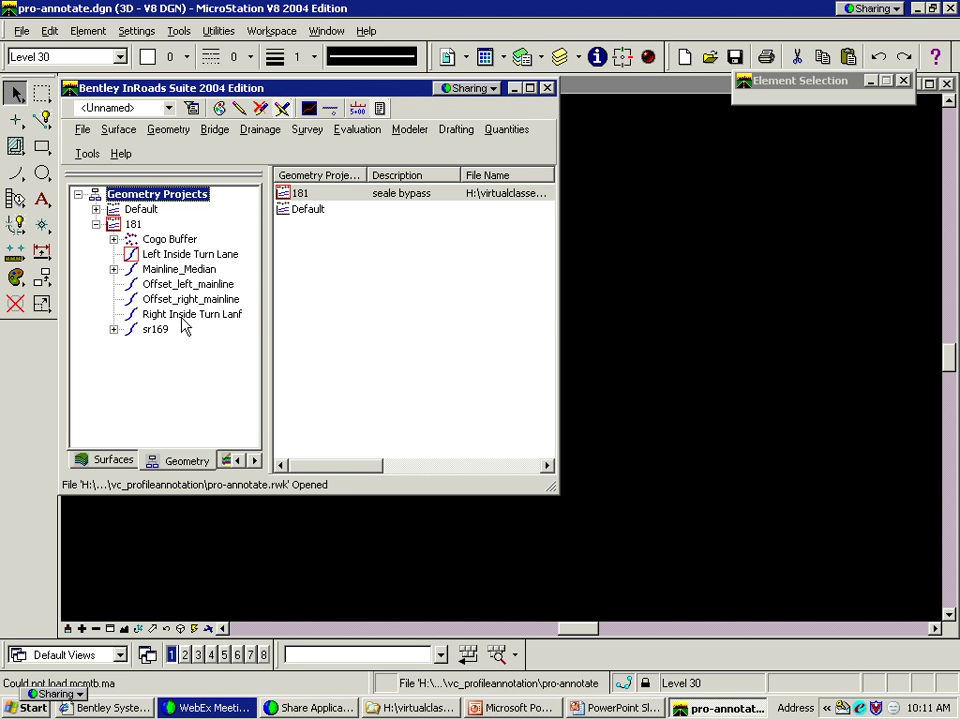
pyautogui.click(113, 269)
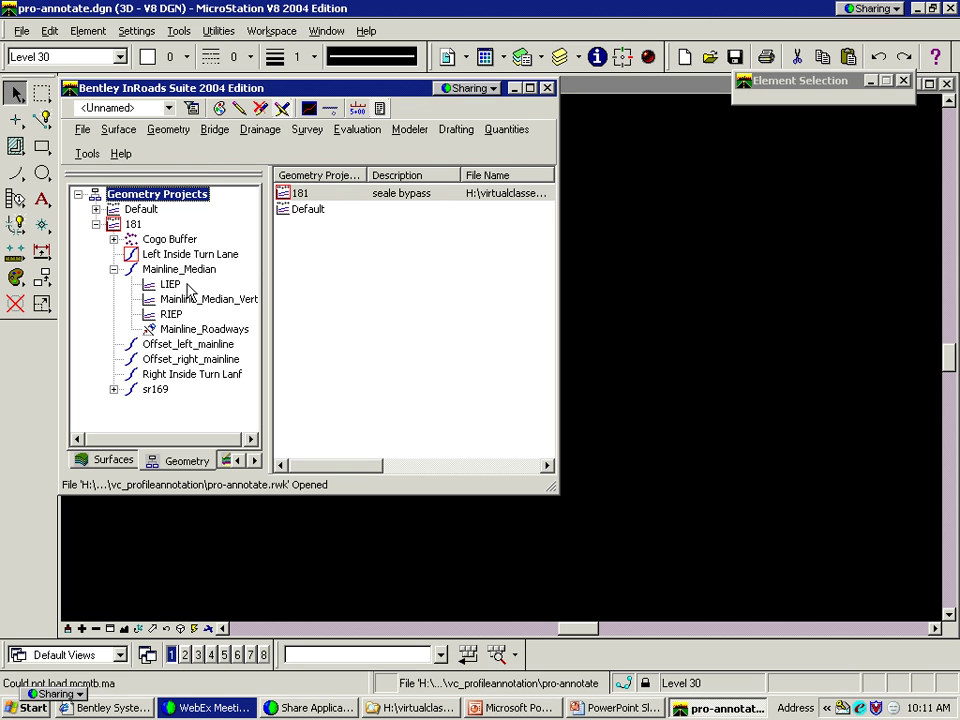
pyautogui.click(193, 270)
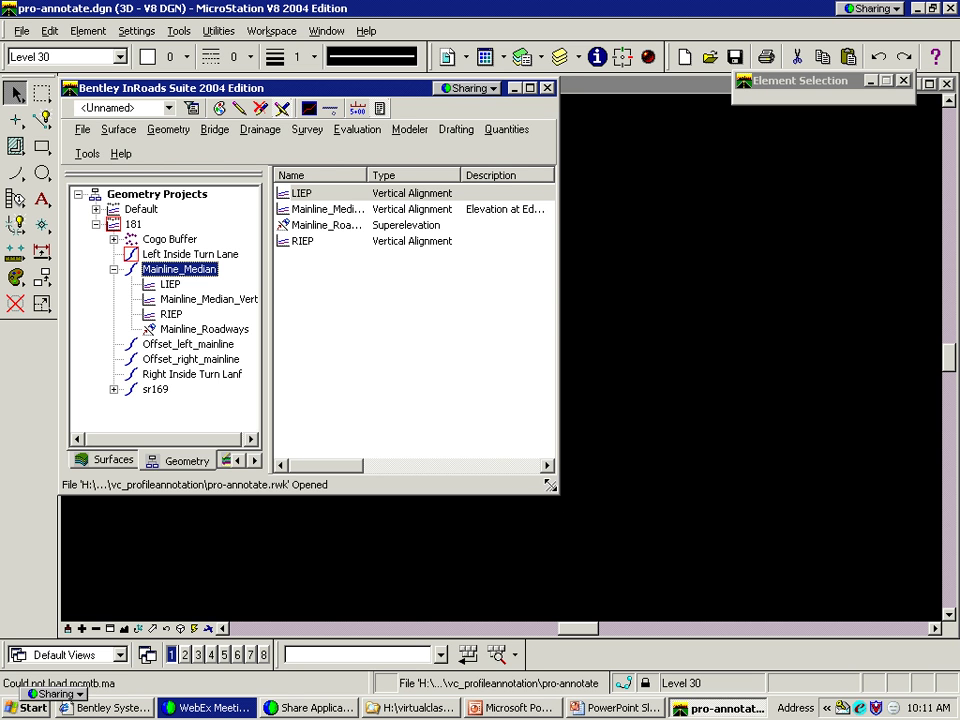
# Display the active horizontal alignment, Left Inside Turn Lane, and fit it in the drawing view
pyautogui.moveTo(549, 484); pyautogui.dragTo(385, 252)
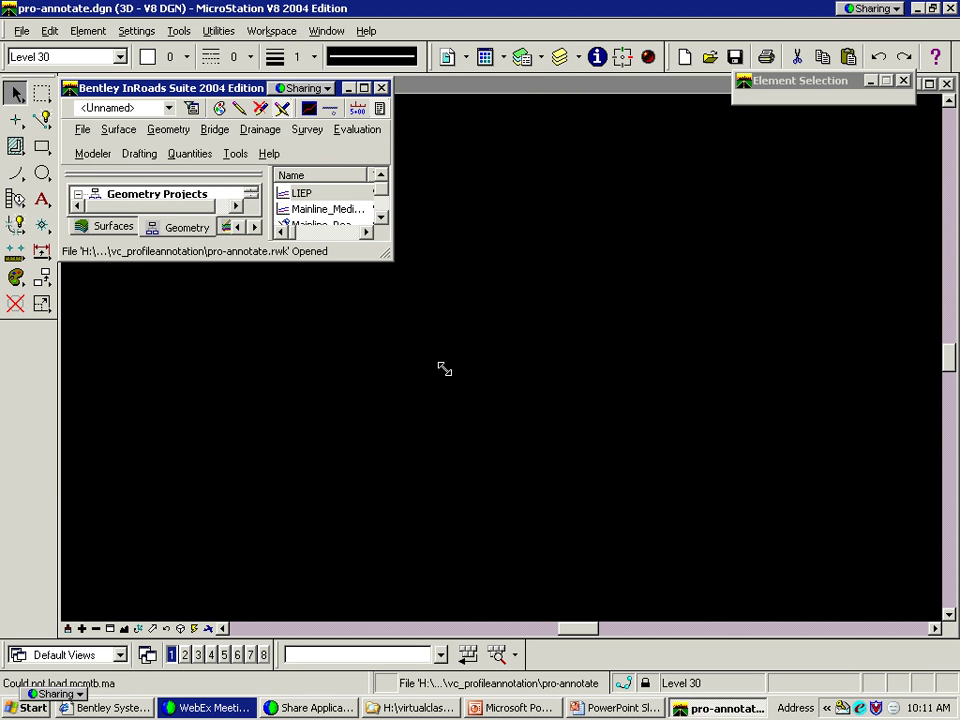
pyautogui.click(169, 129)
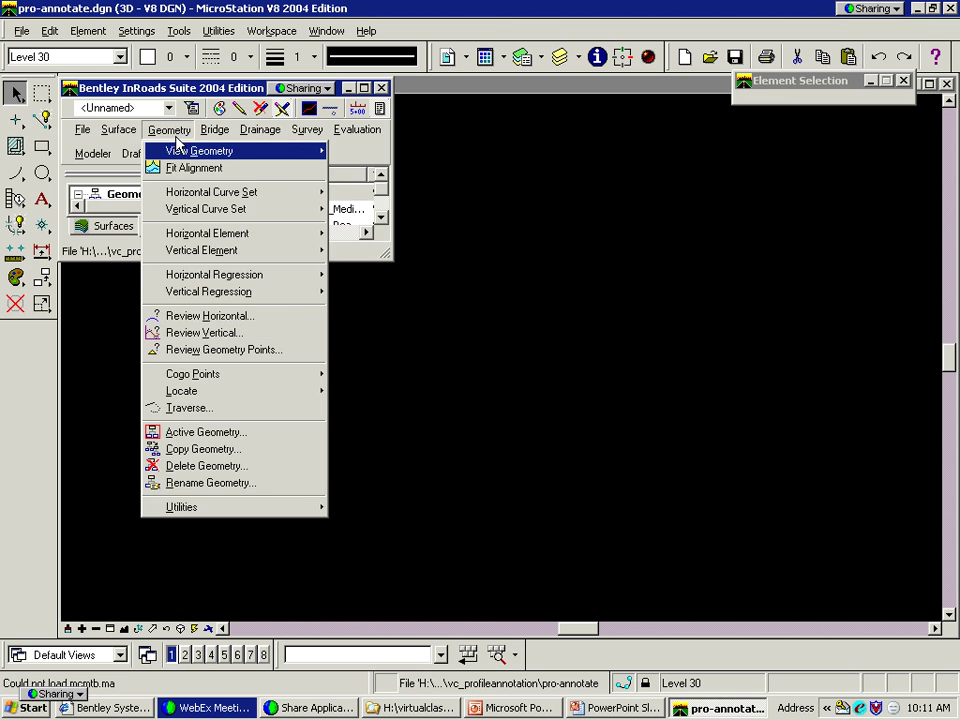
pyautogui.moveTo(300, 151)
pyautogui.click(375, 155)
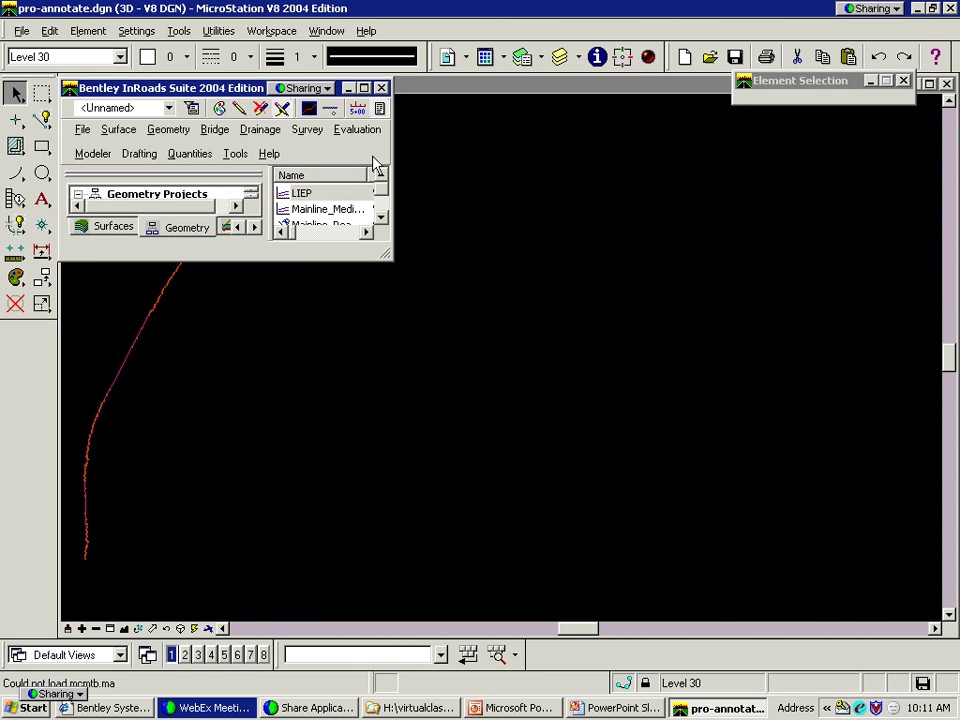
pyautogui.click(124, 629)
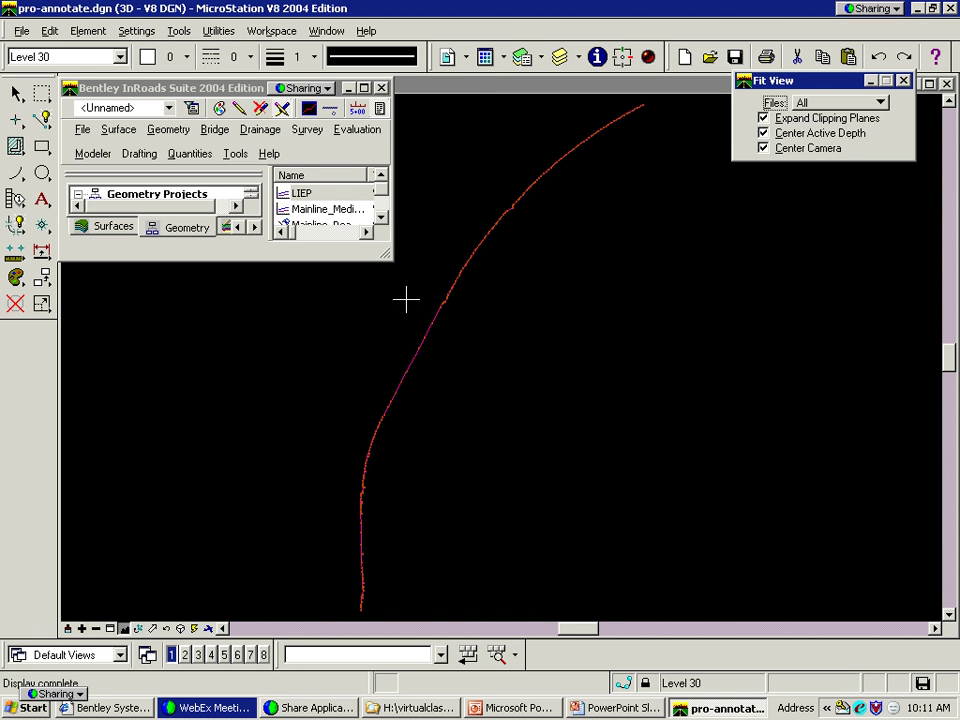
# Make Mainline_Median the active horizontal alignment and display its full length in the drawing
pyautogui.moveTo(414, 357); pyautogui.dragTo(418, 367)
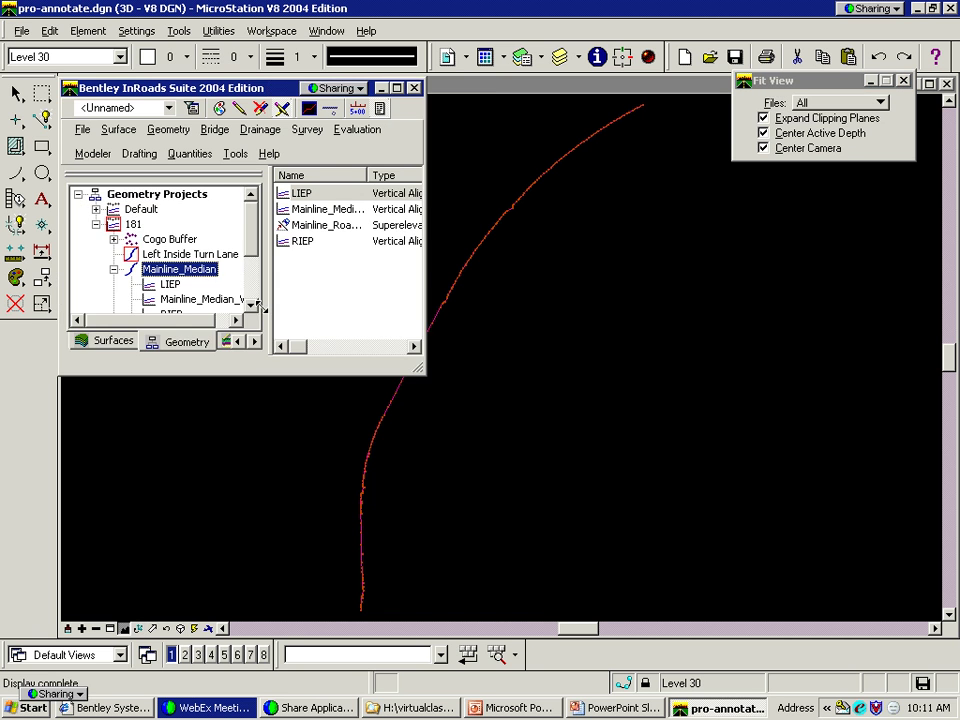
pyautogui.rightClick(175, 272)
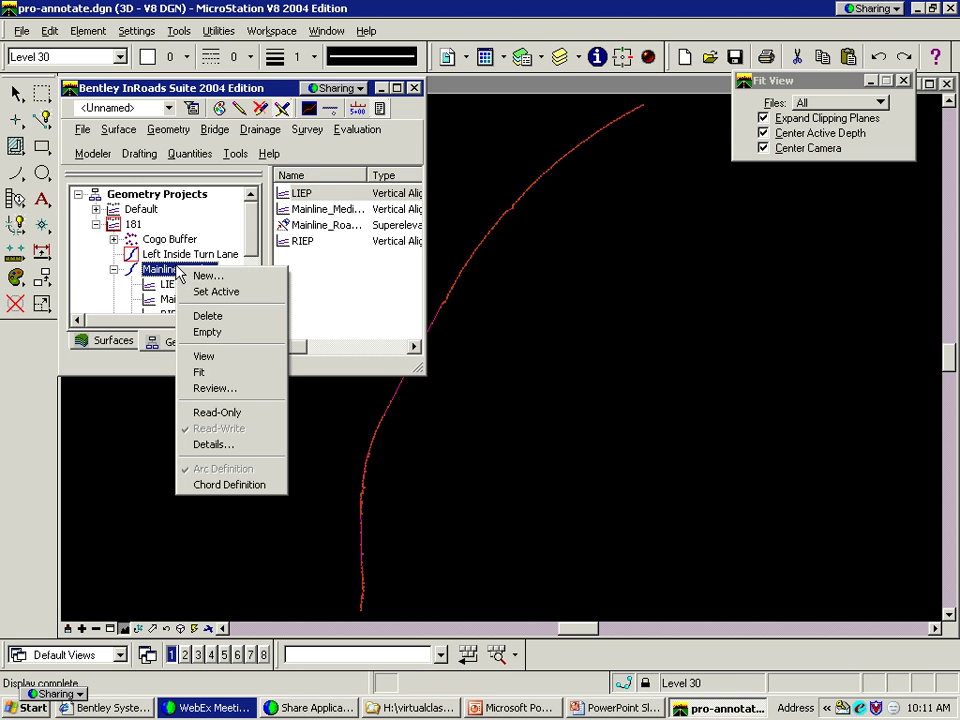
pyautogui.click(195, 292)
pyautogui.rightClick(172, 272)
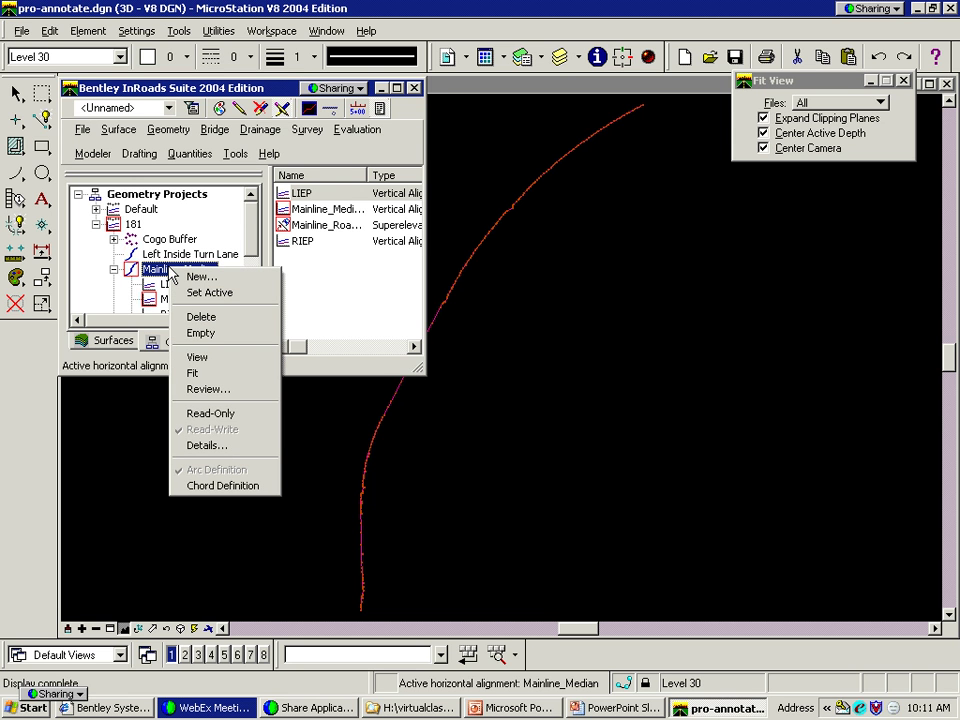
pyautogui.click(196, 357)
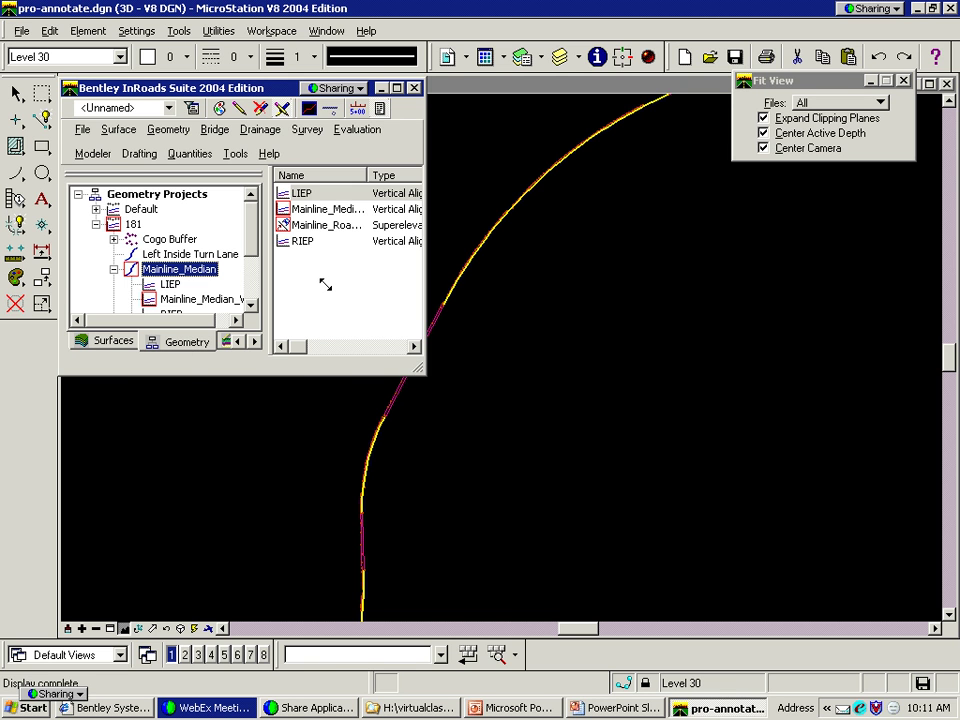
pyautogui.moveTo(325, 285); pyautogui.dragTo(326, 281)
pyautogui.click(461, 584)
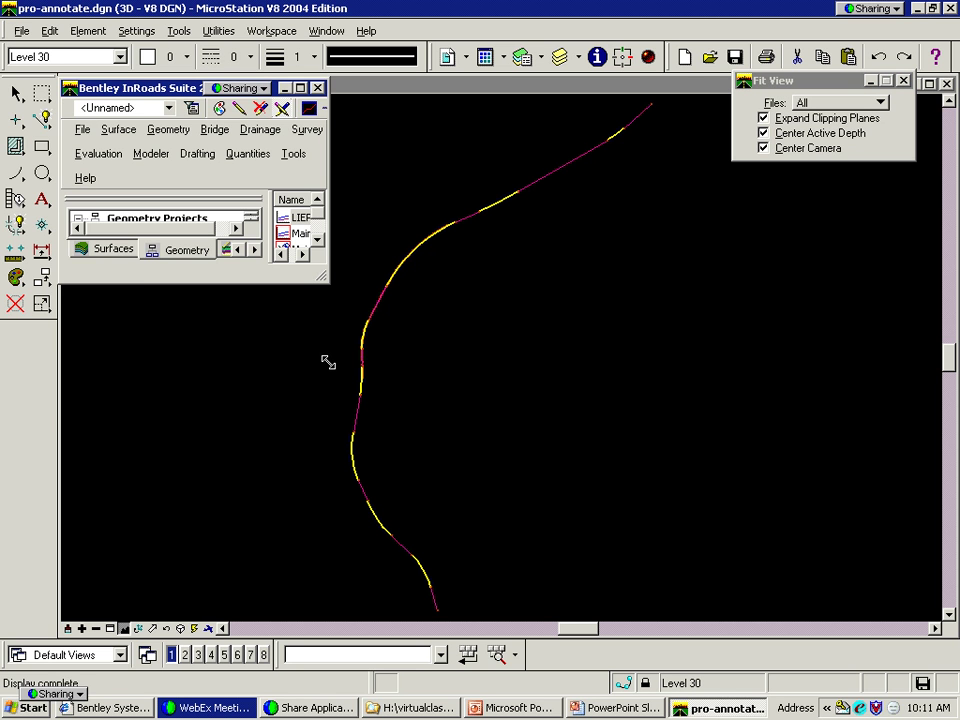
# Review the Mainline_Median horizontal alignment's stations and coordinates, then close the review and collapse the alignment's branch
pyautogui.moveTo(328, 362); pyautogui.dragTo(342, 412)
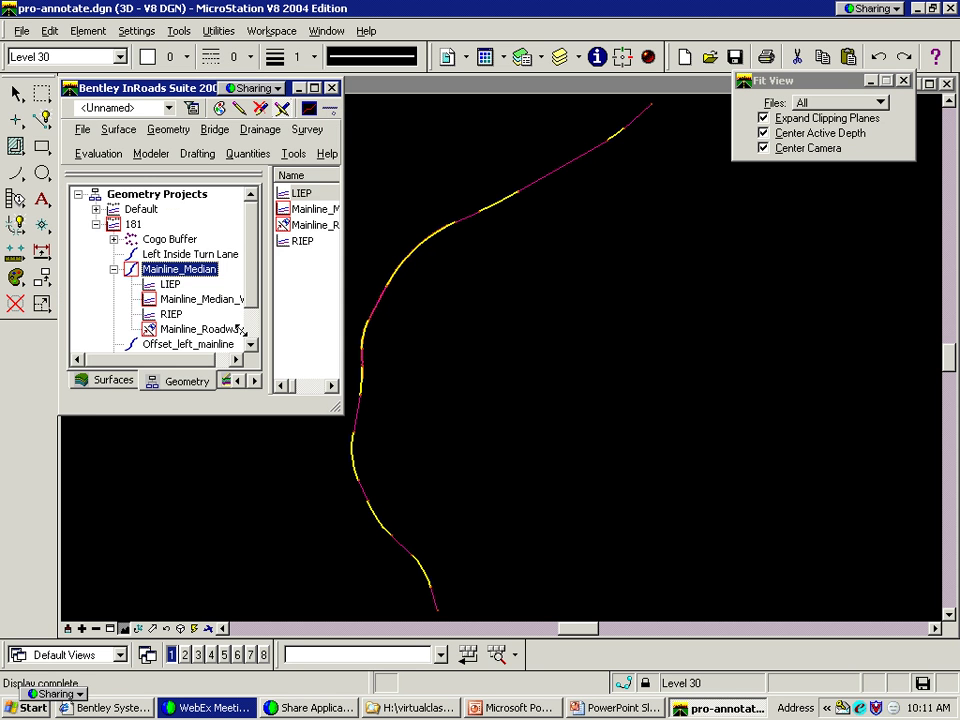
pyautogui.rightClick(186, 269)
pyautogui.click(231, 390)
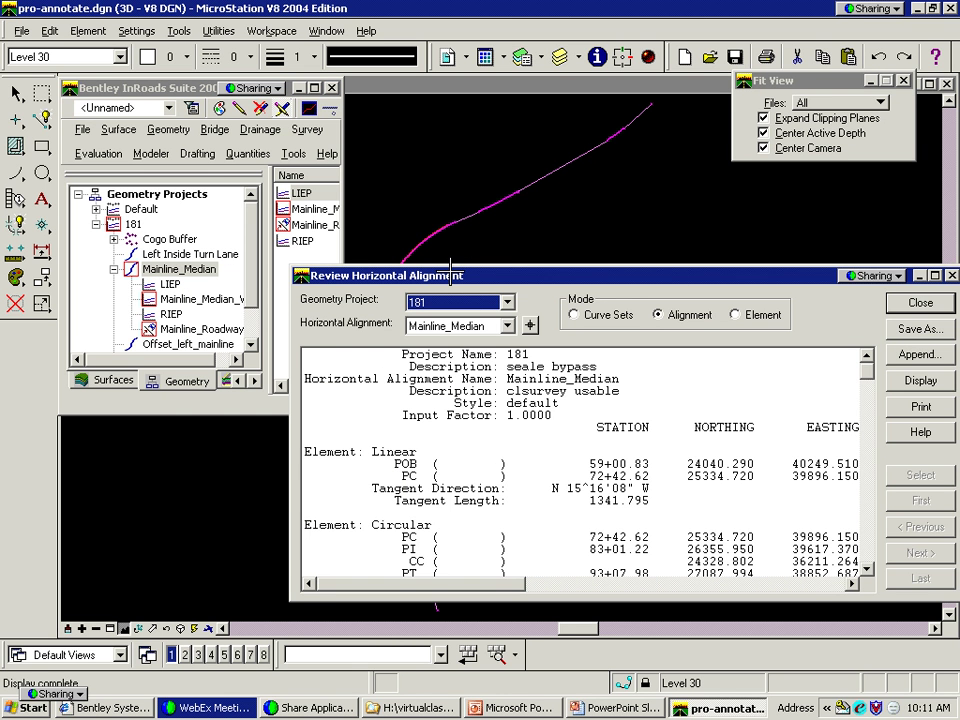
pyautogui.moveTo(450, 274); pyautogui.dragTo(402, 243)
pyautogui.moveTo(365, 205); pyautogui.dragTo(348, 176)
pyautogui.moveTo(766, 286)
pyautogui.mouseDown()
pyautogui.moveTo(763, 458)
pyautogui.moveTo(780, 270)
pyautogui.mouseUp()
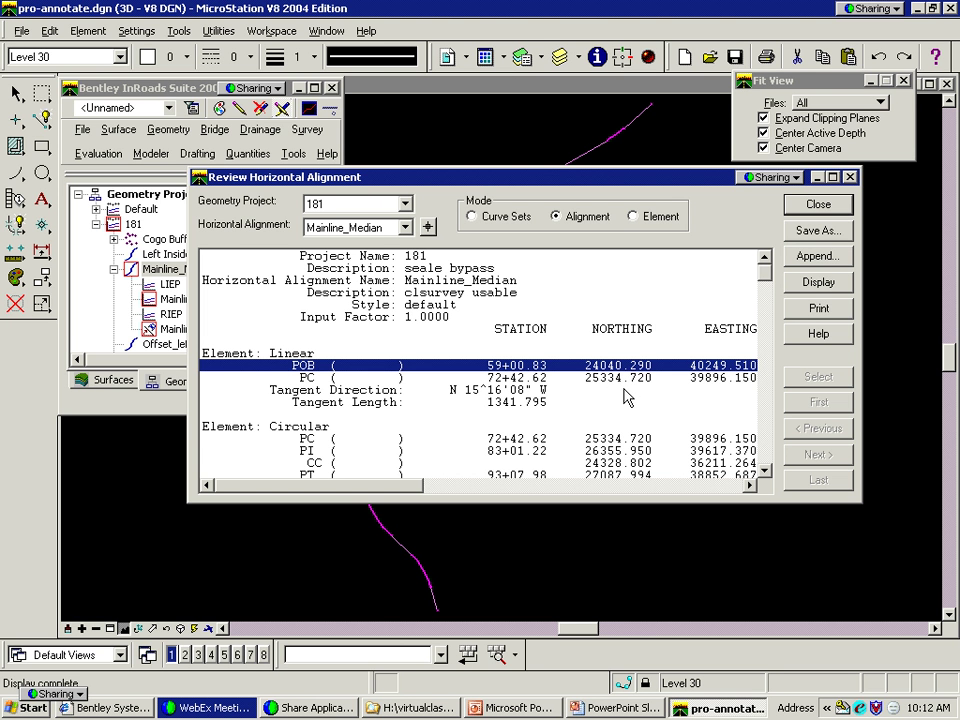
pyautogui.click(816, 205)
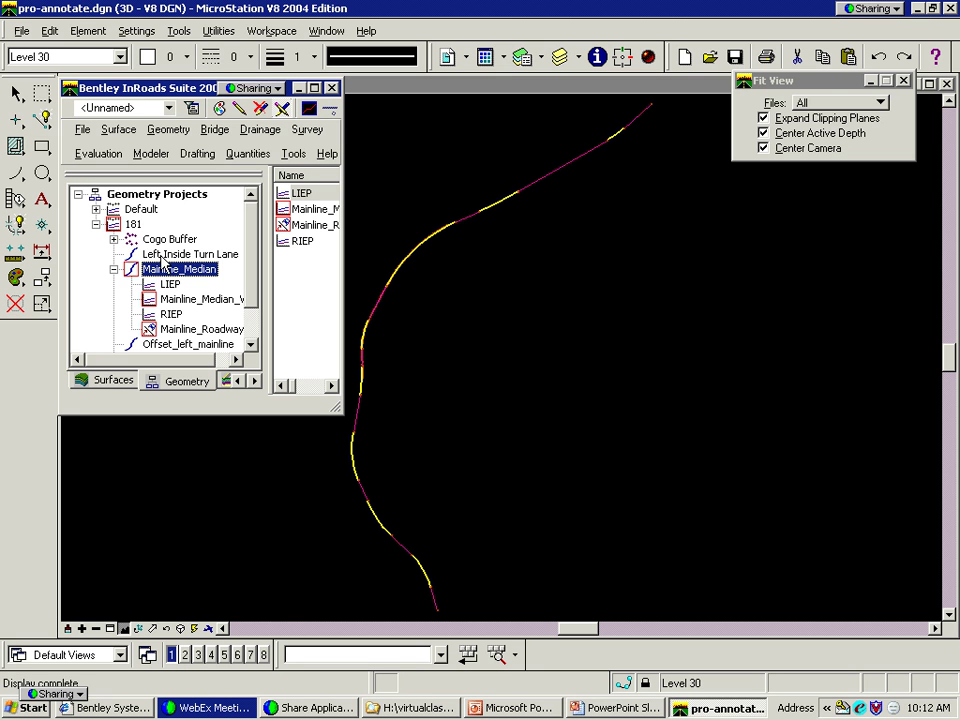
pyautogui.click(113, 269)
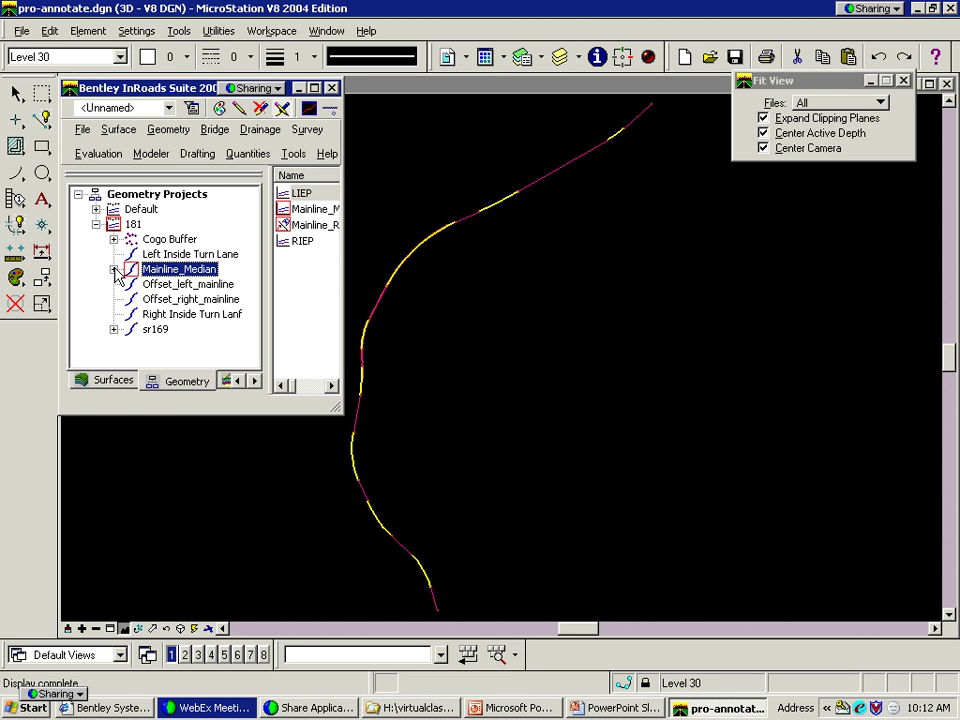
# Make 181 Original the active surface and display its perimeter in the drawing
pyautogui.click(105, 380)
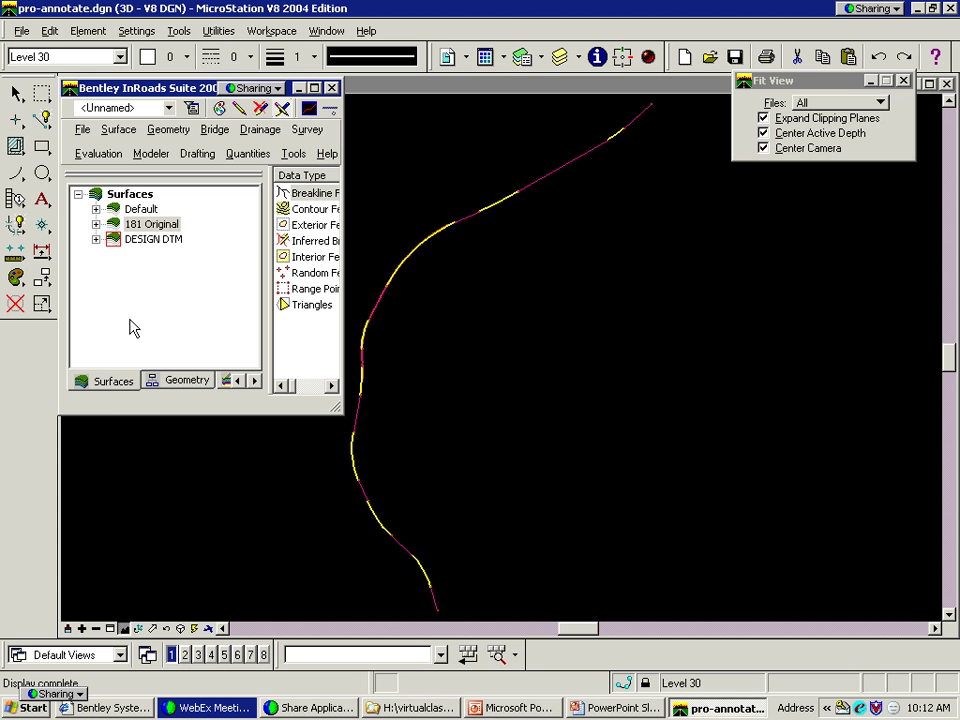
pyautogui.rightClick(143, 224)
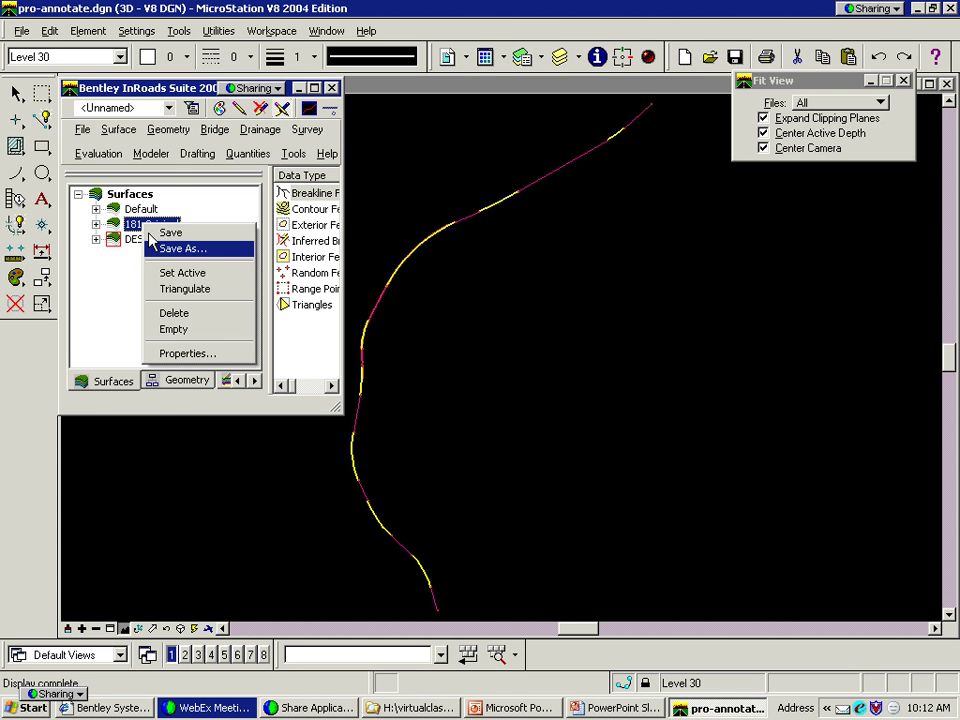
pyautogui.click(169, 272)
pyautogui.click(130, 133)
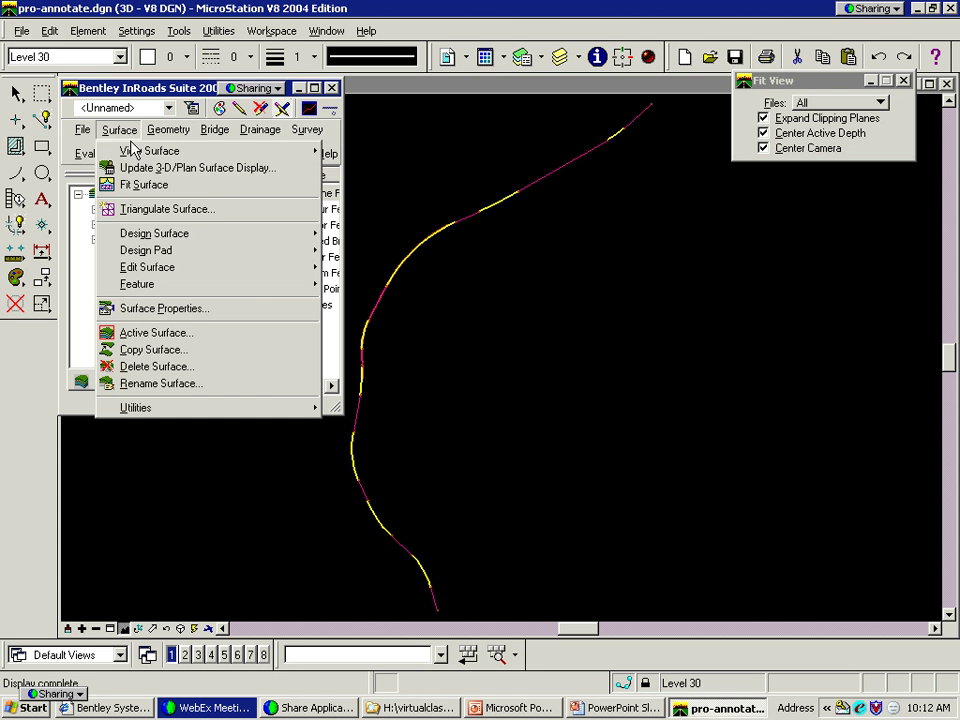
pyautogui.moveTo(193, 150)
pyautogui.click(370, 150)
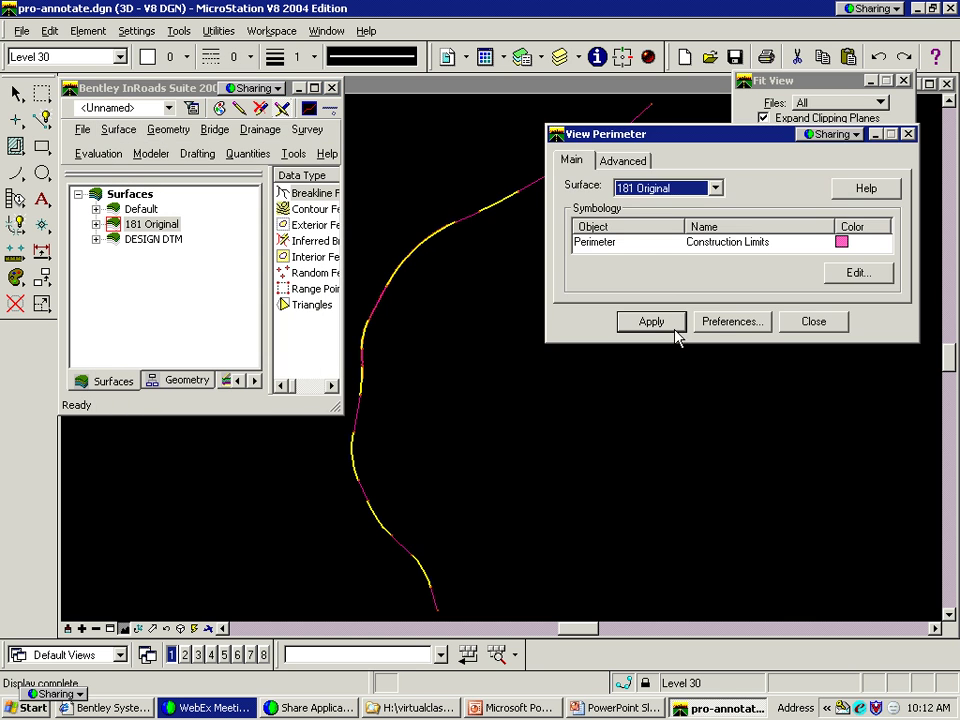
pyautogui.click(655, 323)
pyautogui.click(810, 322)
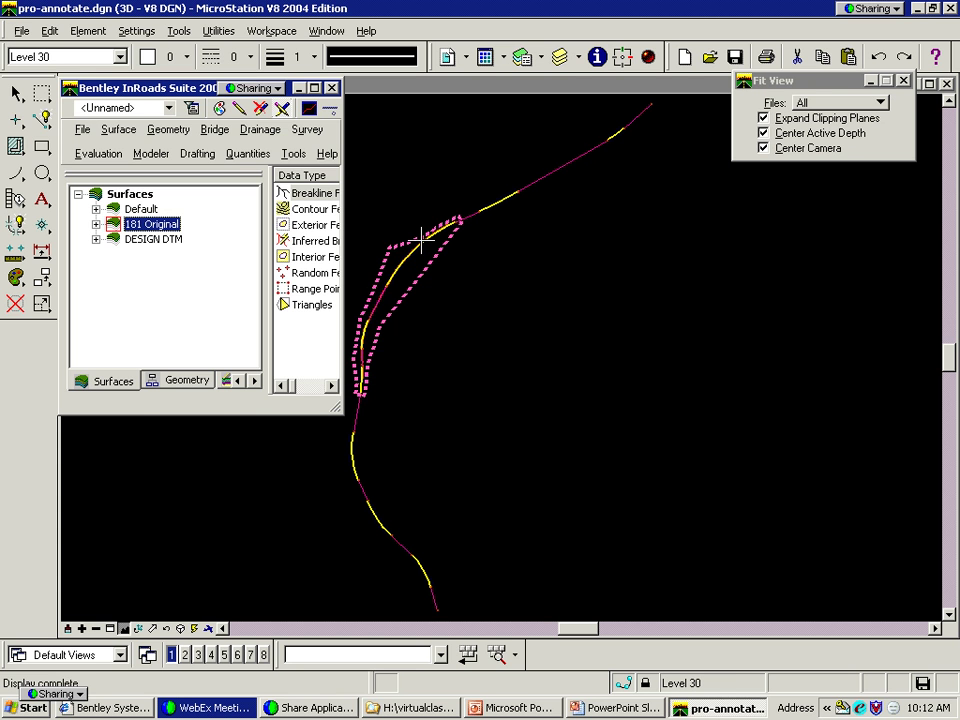
# Track coordinates, station and offset along the displayed alignment and surface with the Tracking tool
pyautogui.click(293, 154)
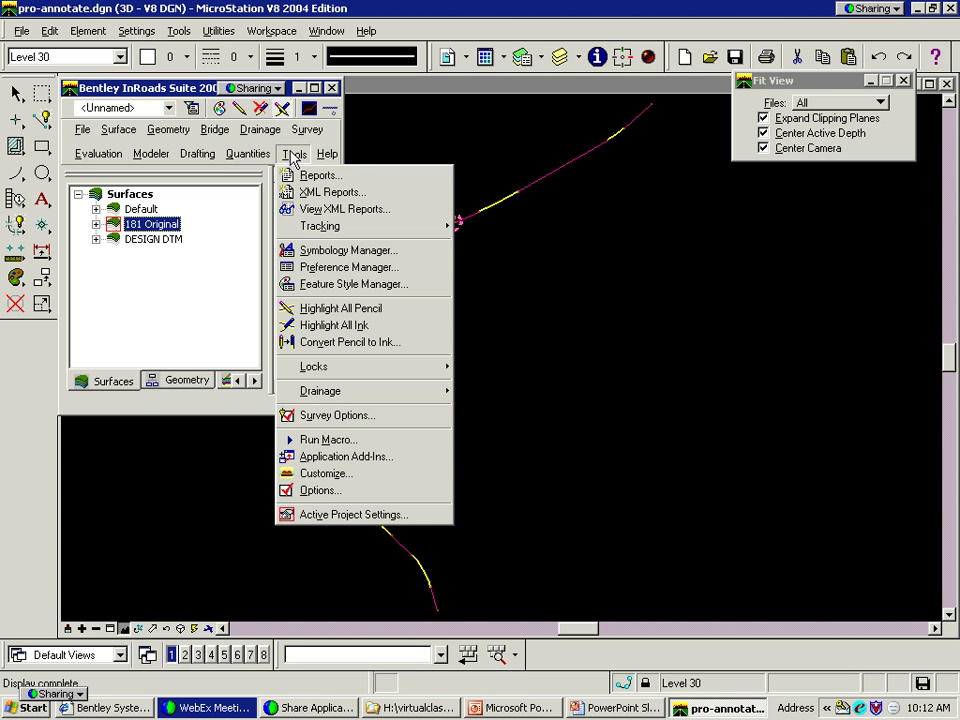
pyautogui.moveTo(362, 228)
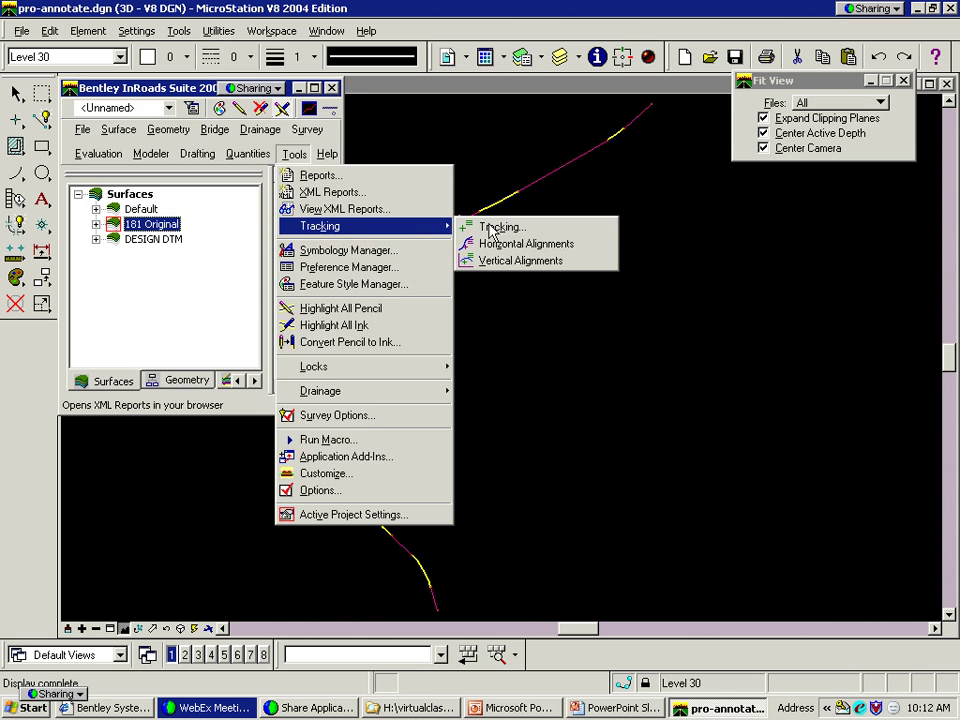
pyautogui.click(490, 229)
pyautogui.click(322, 134)
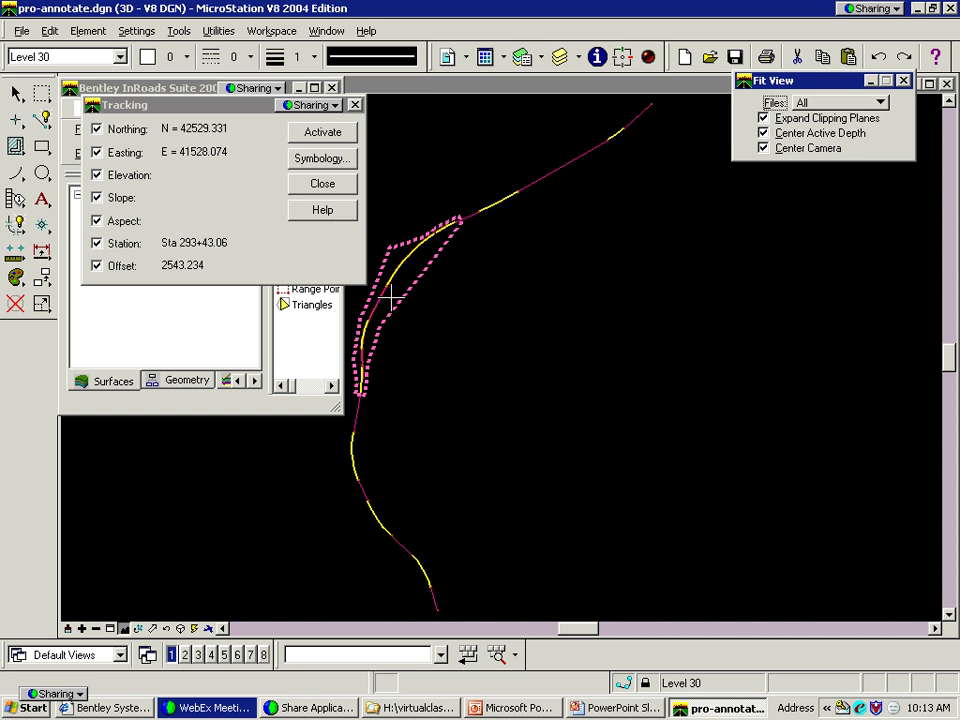
pyautogui.click(322, 183)
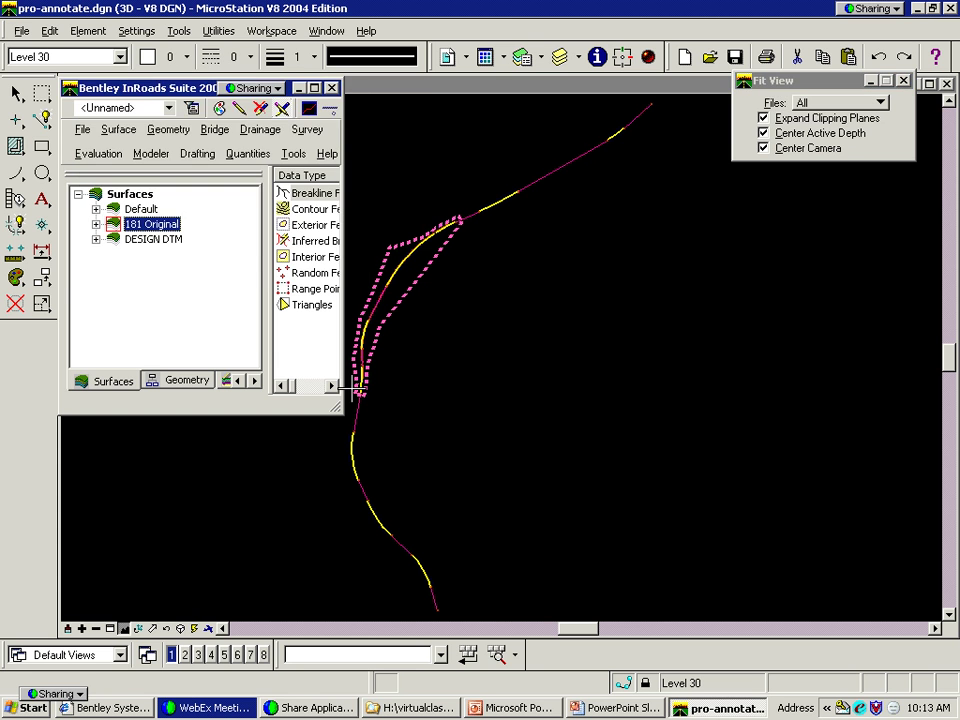
# Shrink the project explorer and remove the displayed alignment and perimeter graphics from the drawing
pyautogui.moveTo(335, 407); pyautogui.dragTo(336, 373)
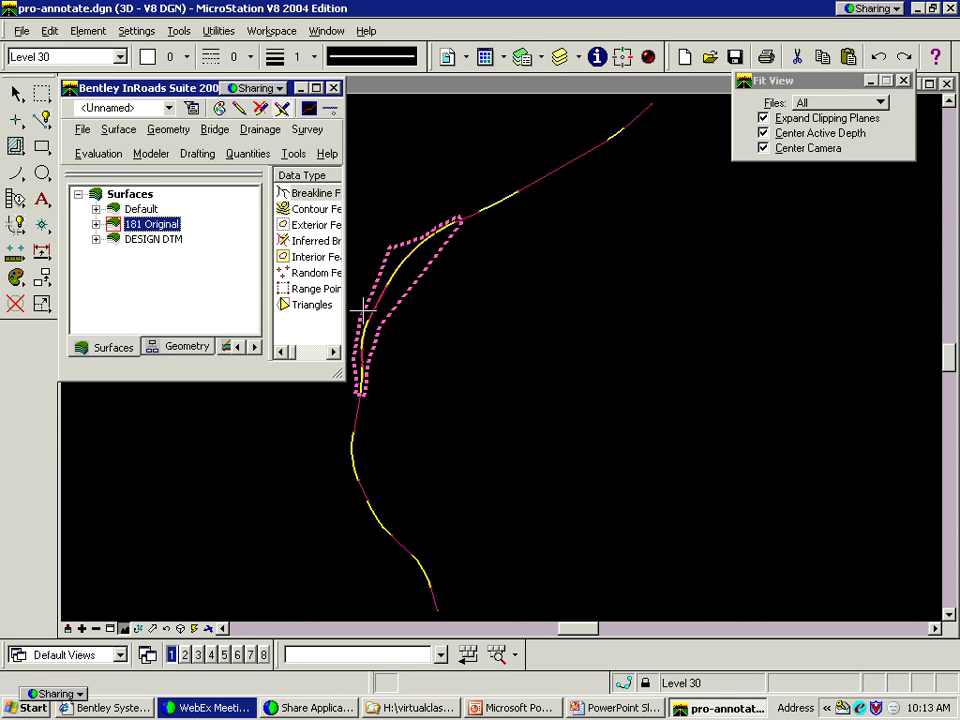
pyautogui.click(333, 660)
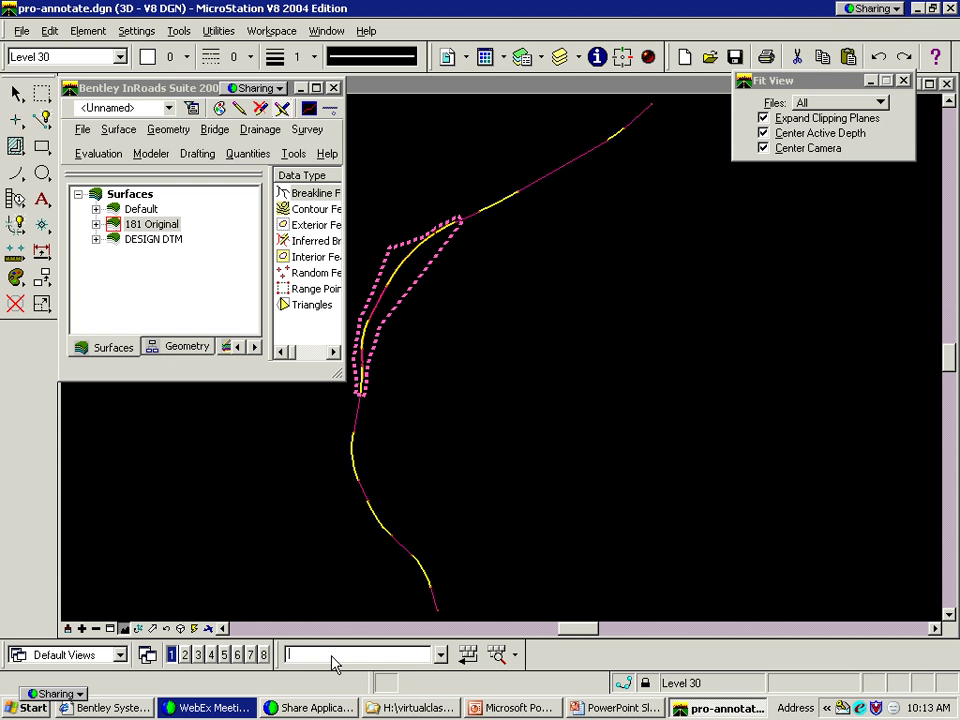
pyautogui.hotkey('alt', 'e')
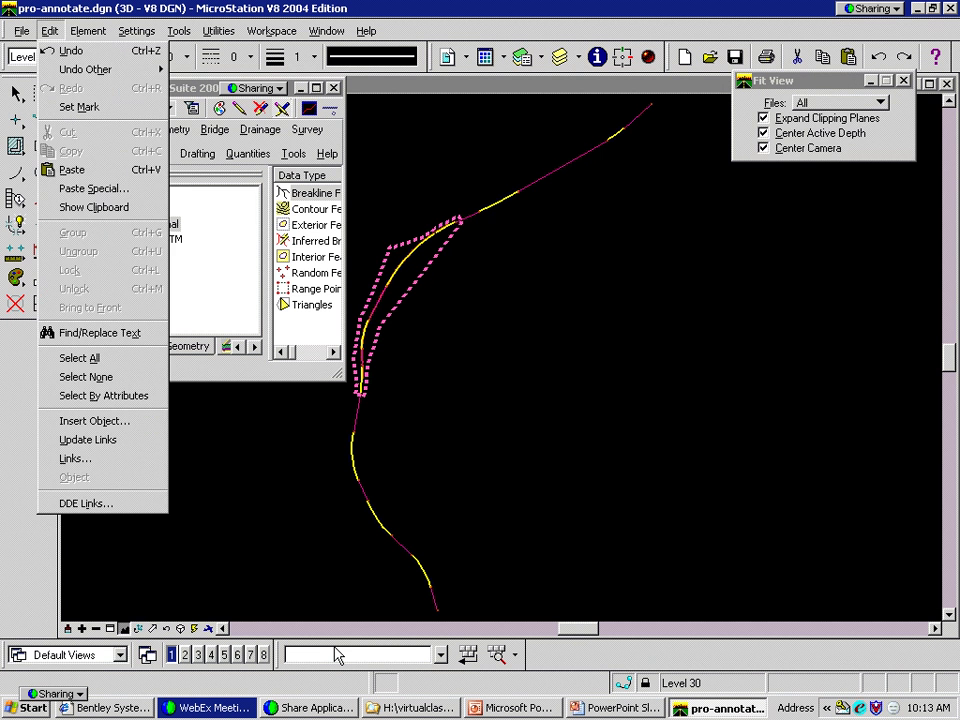
pyautogui.press('u')
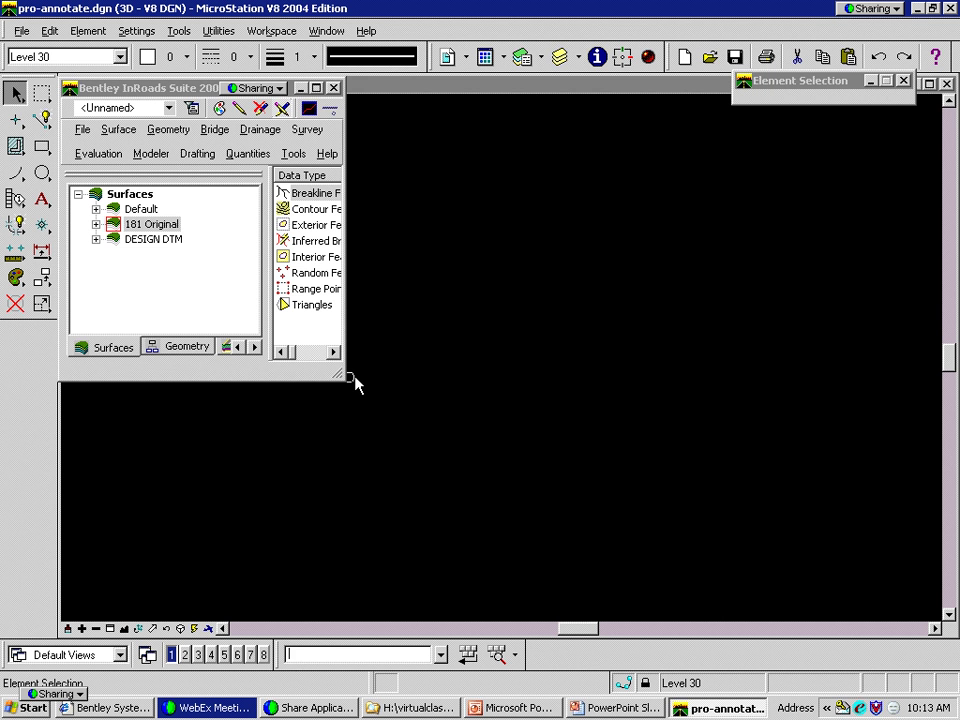
# Open the 3-D alignment display settings for Mainline_Median and choose Mainline_Median_Vert as its vertical alignment
pyautogui.click(168, 131)
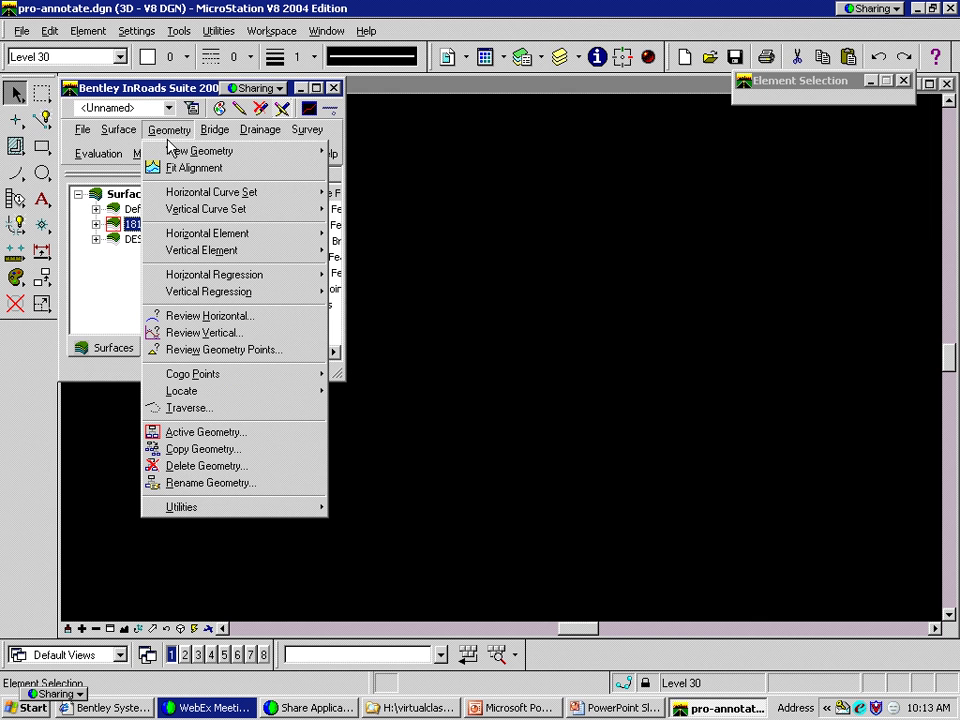
pyautogui.moveTo(200, 151)
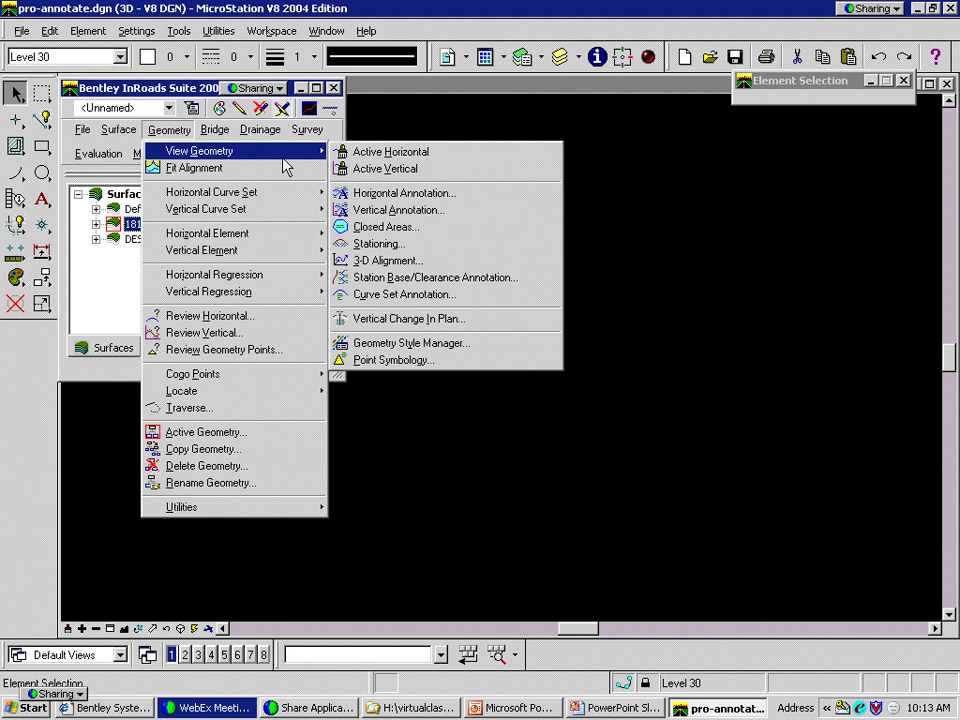
pyautogui.click(386, 260)
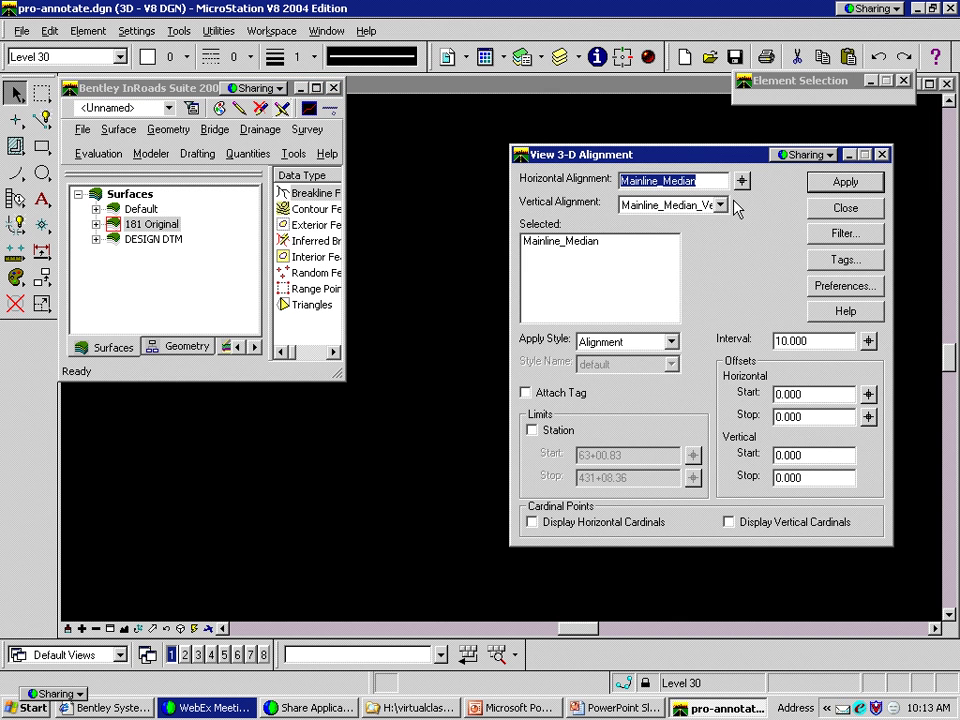
pyautogui.click(720, 205)
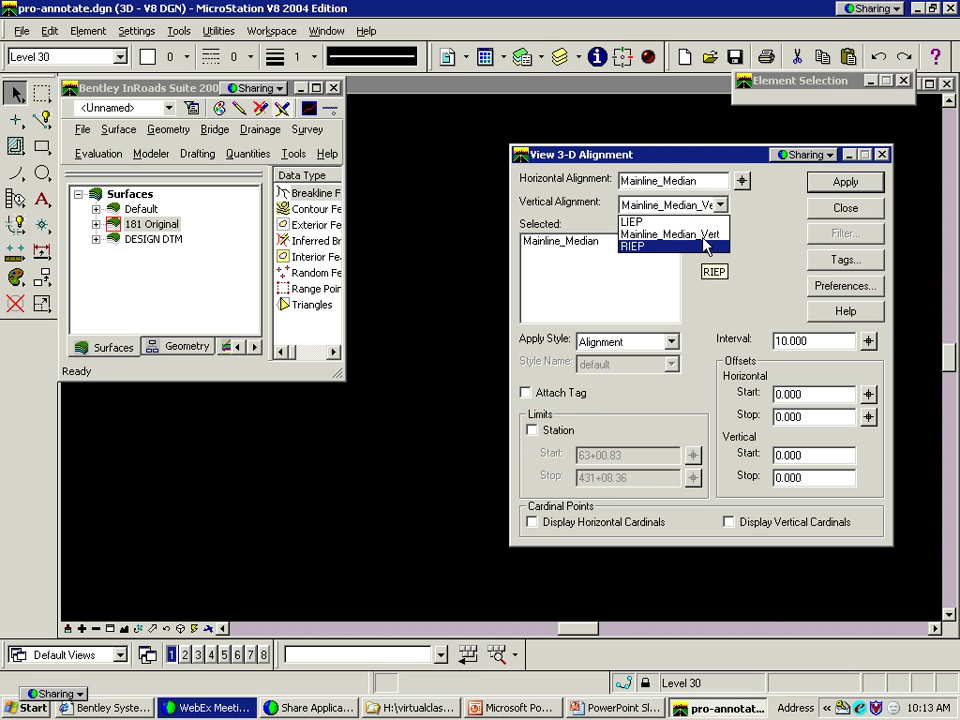
pyautogui.click(701, 236)
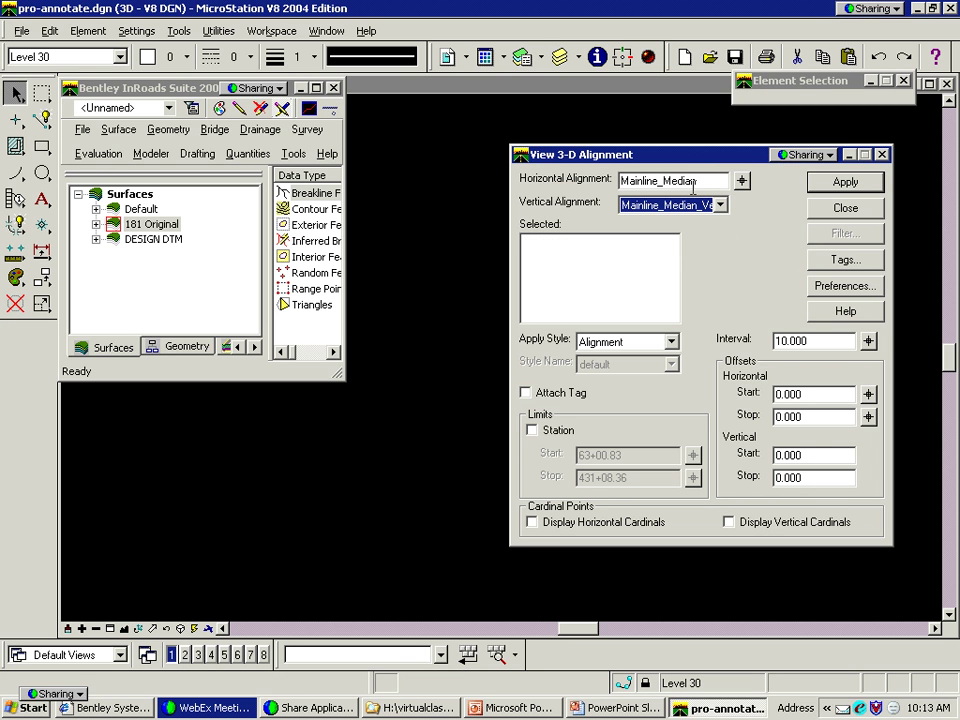
# Limit the 3-D alignment display to stations 200+00.00 through 306+00.00
pyautogui.click(532, 430)
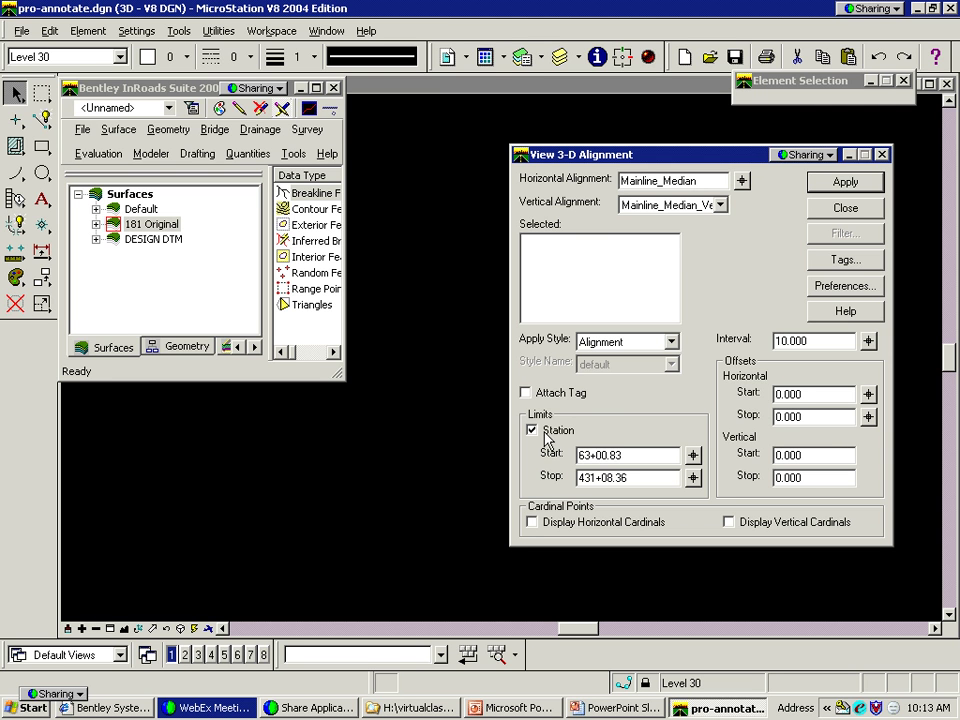
pyautogui.moveTo(579, 455); pyautogui.dragTo(612, 455)
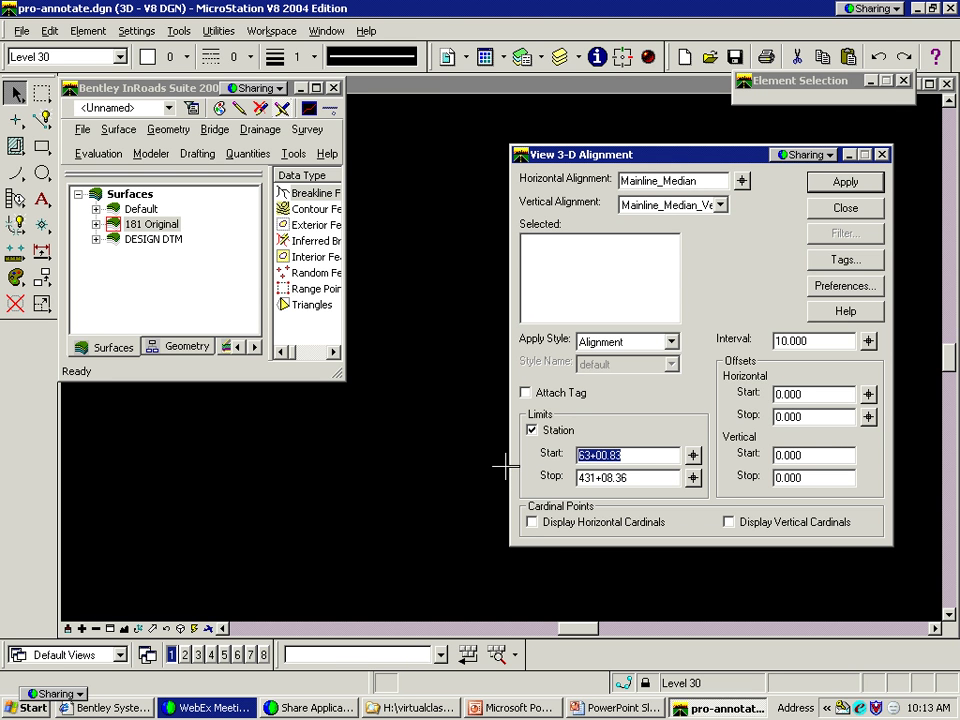
pyautogui.write('200+')
pyautogui.write('000')
pyautogui.press('Tab')
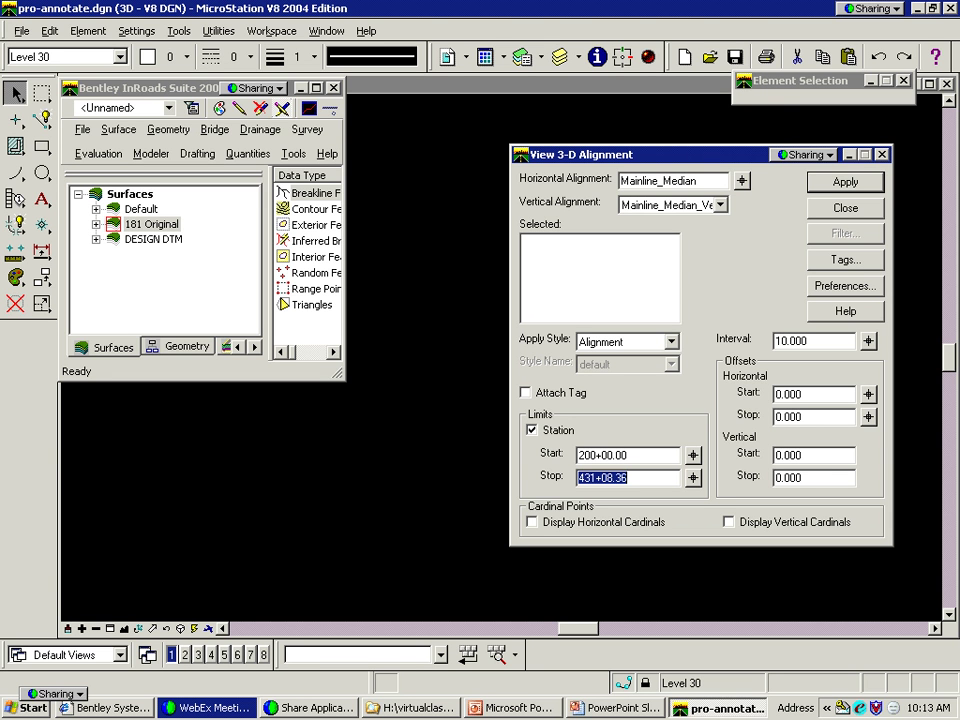
pyautogui.write('306+00.00')
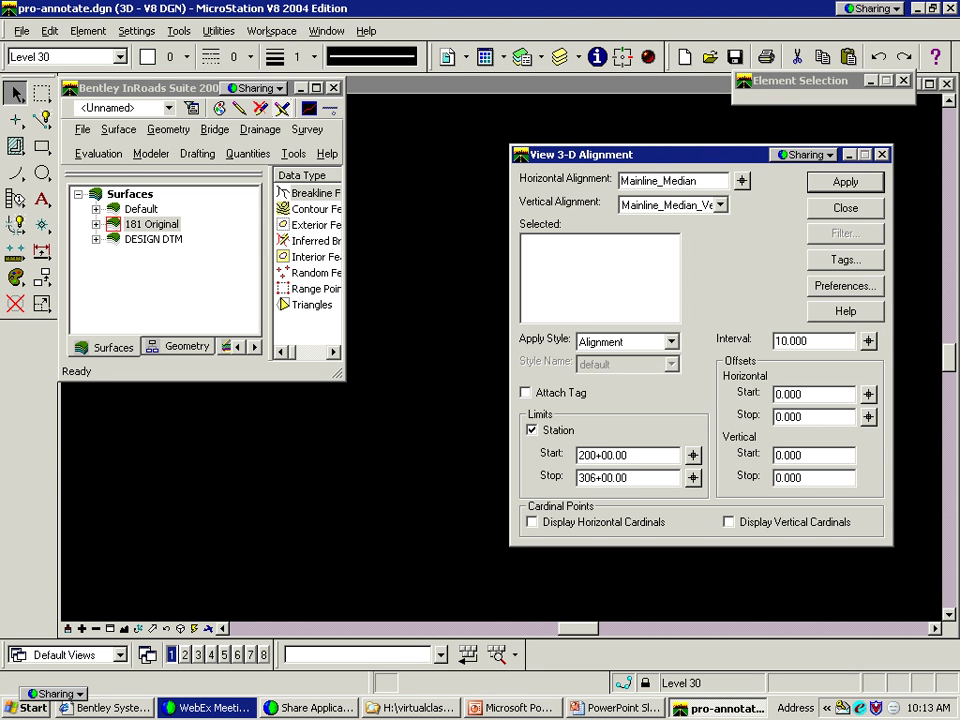
pyautogui.press('Tab')
# Turn on horizontal and vertical cardinals and draw the 3-D alignment, fitted to the view
pyautogui.click(741, 524)
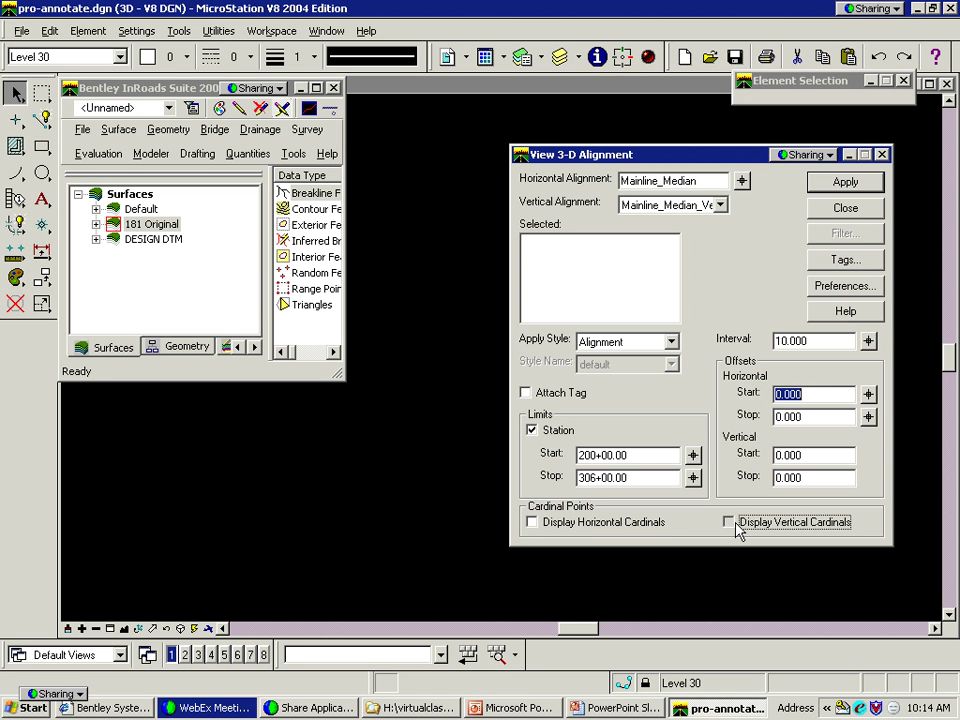
pyautogui.click(568, 524)
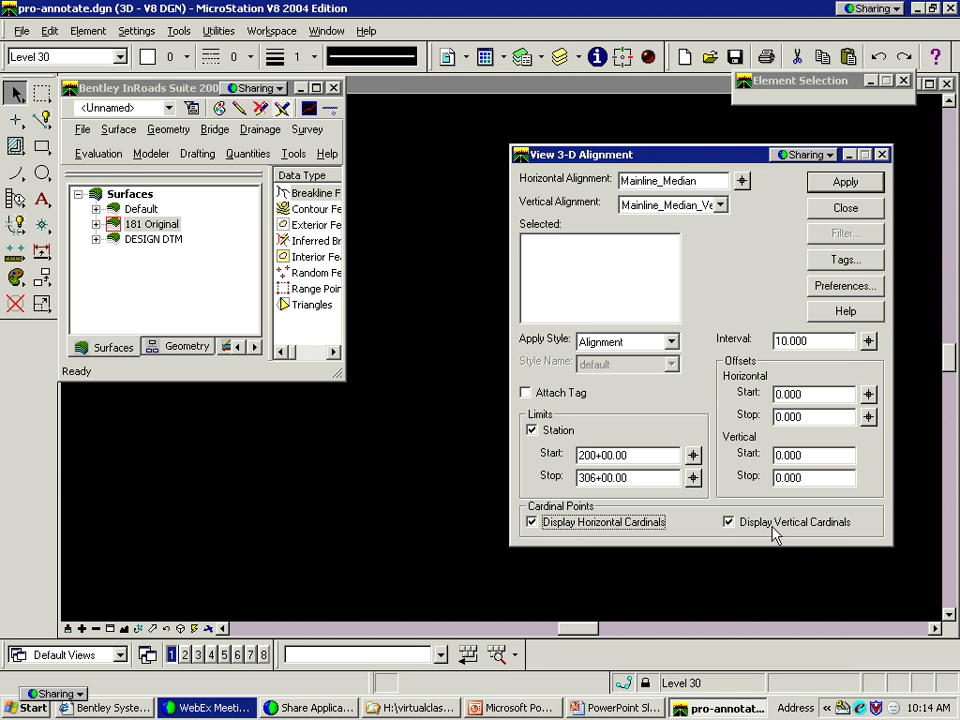
pyautogui.click(845, 183)
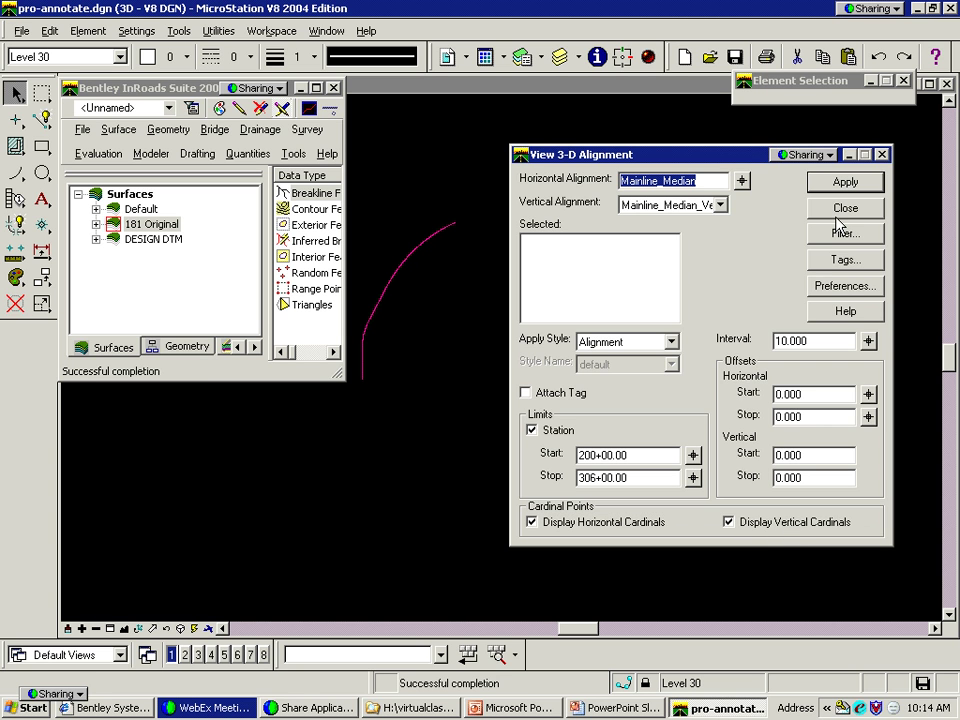
pyautogui.click(843, 212)
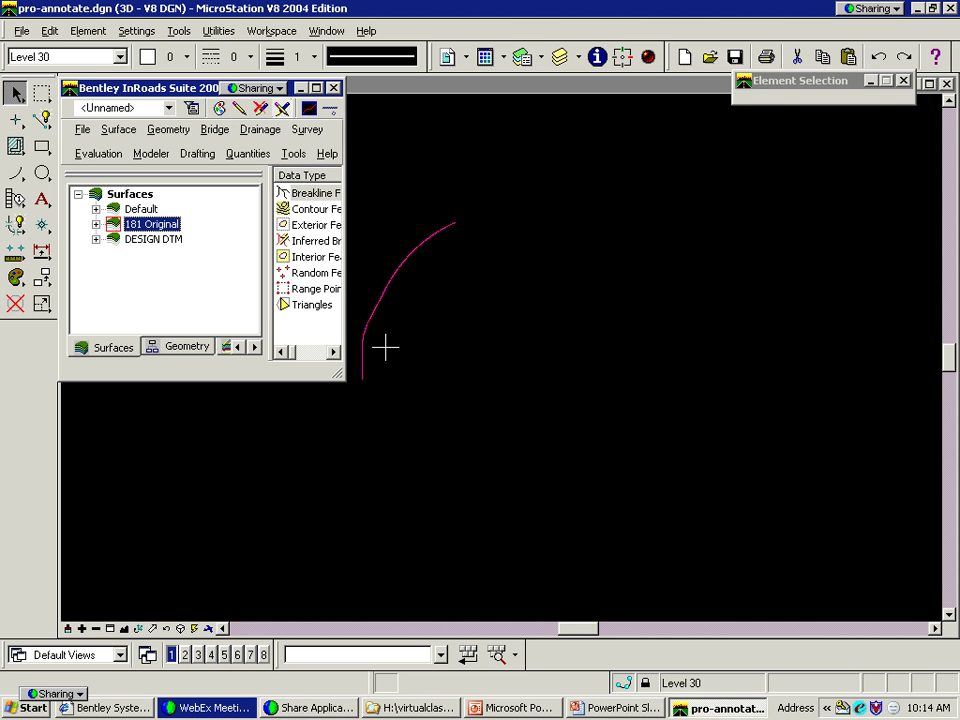
pyautogui.click(124, 629)
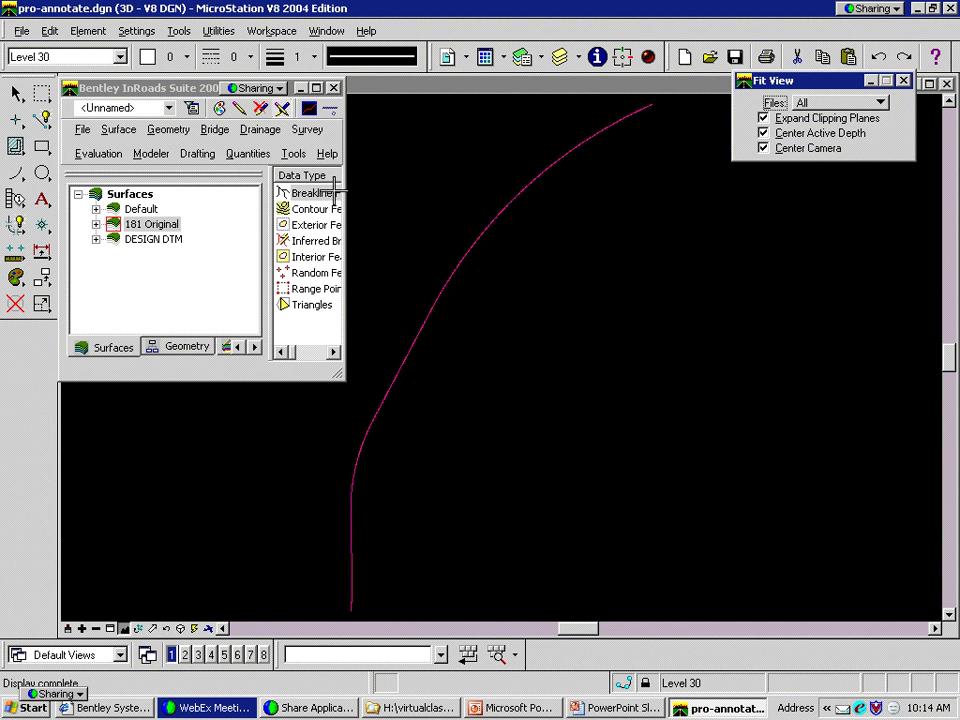
# Open the View Stationing settings for the Mainline_Median alignment
pyautogui.click(172, 131)
pyautogui.moveTo(177, 152)
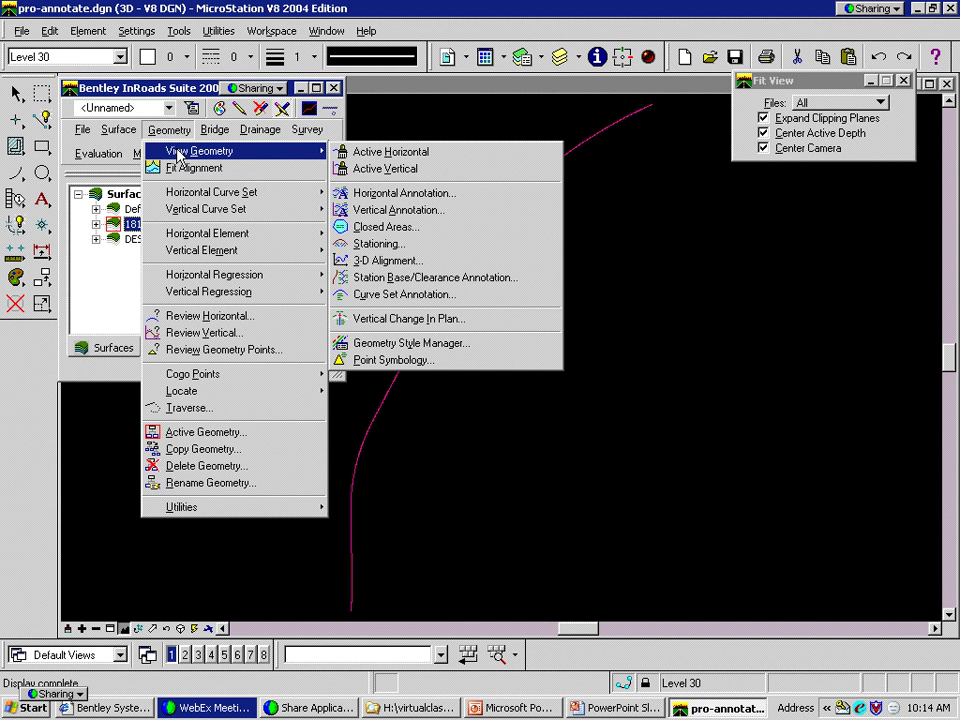
pyautogui.click(384, 245)
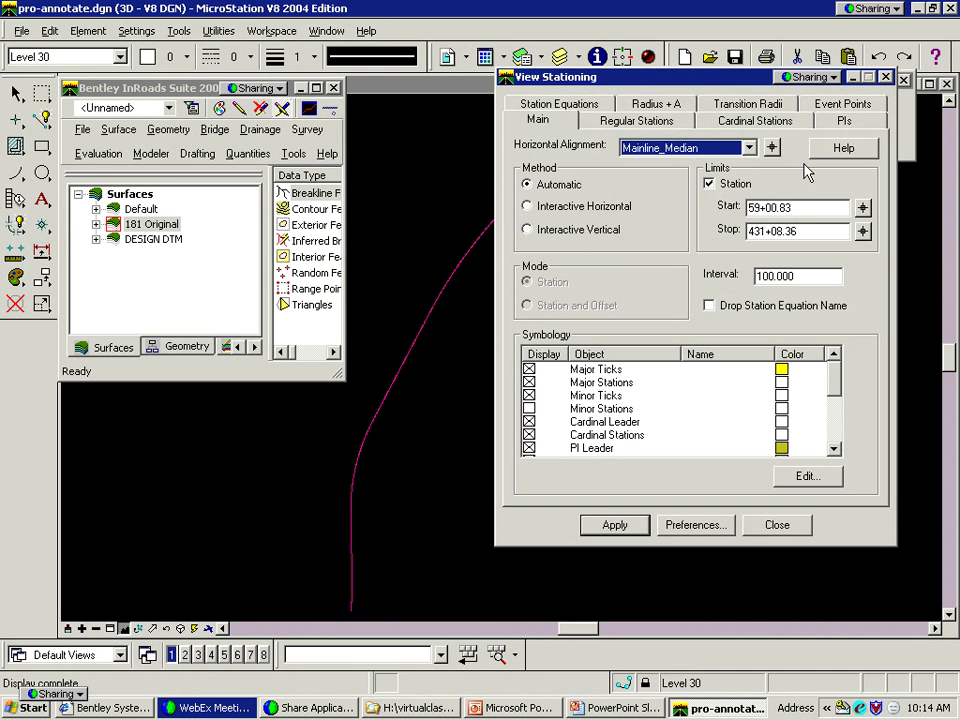
# Pick the stationing limits in the drawing, from about station 200+19 to about station 305+45
pyautogui.click(863, 209)
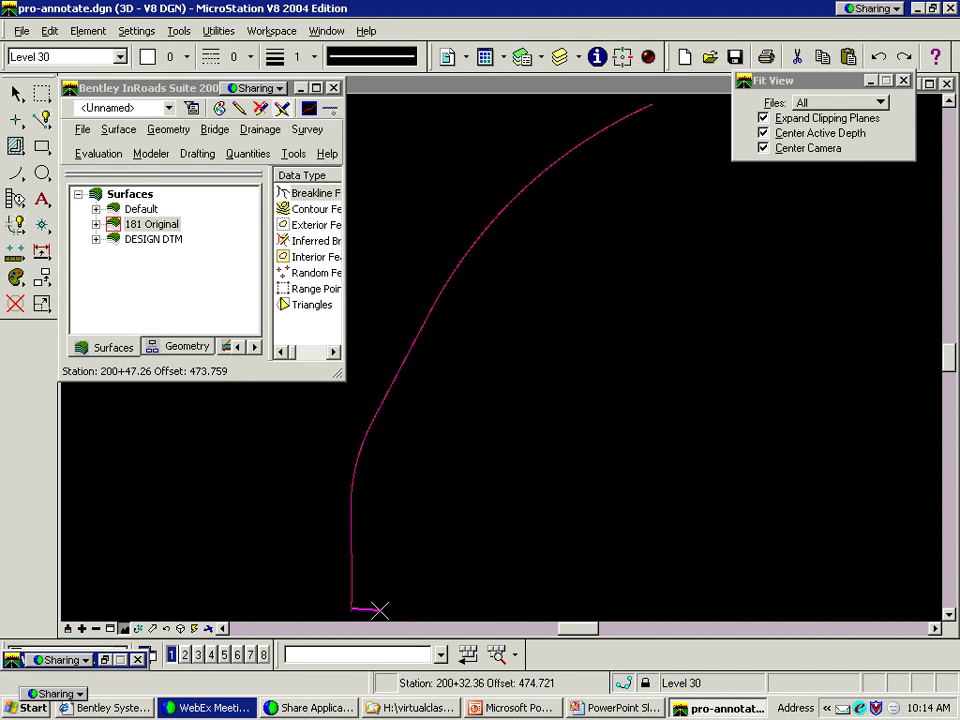
pyautogui.click(381, 611)
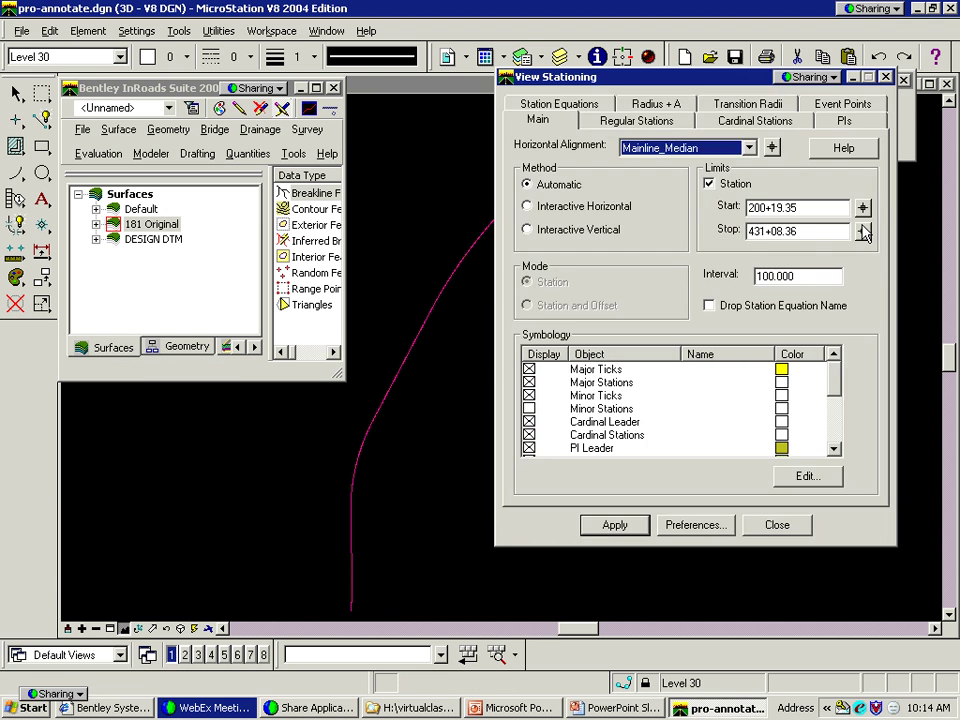
pyautogui.click(857, 231)
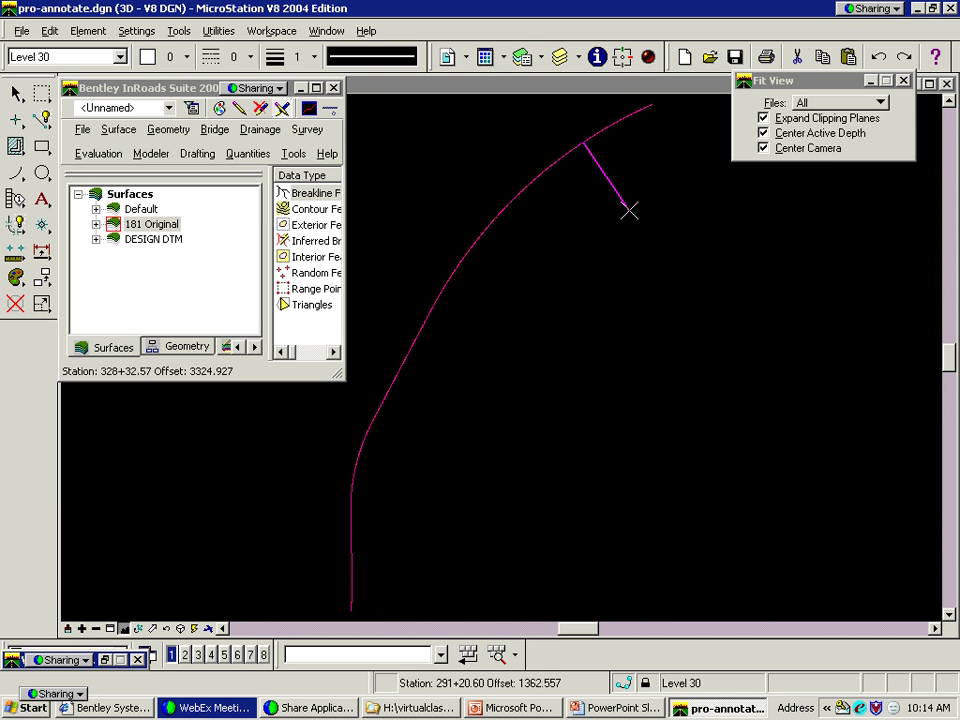
pyautogui.click(688, 192)
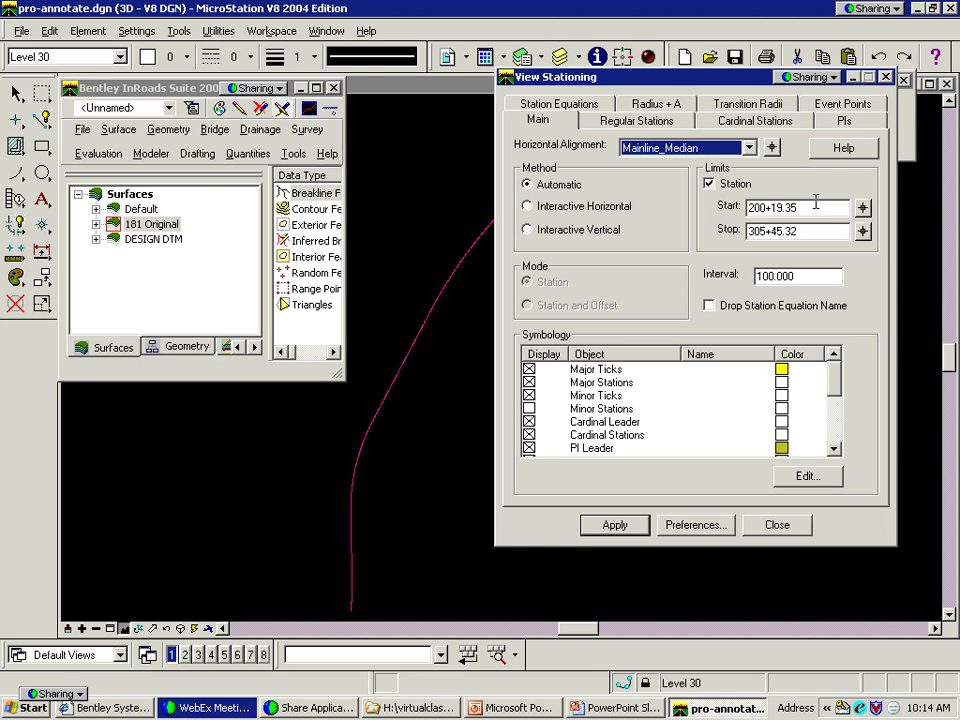
# Set the stationing limits to 200+00.00 and 306+00.00, draw the stationing along Mainline_Median and close the settings
pyautogui.doubleClick(818, 205)
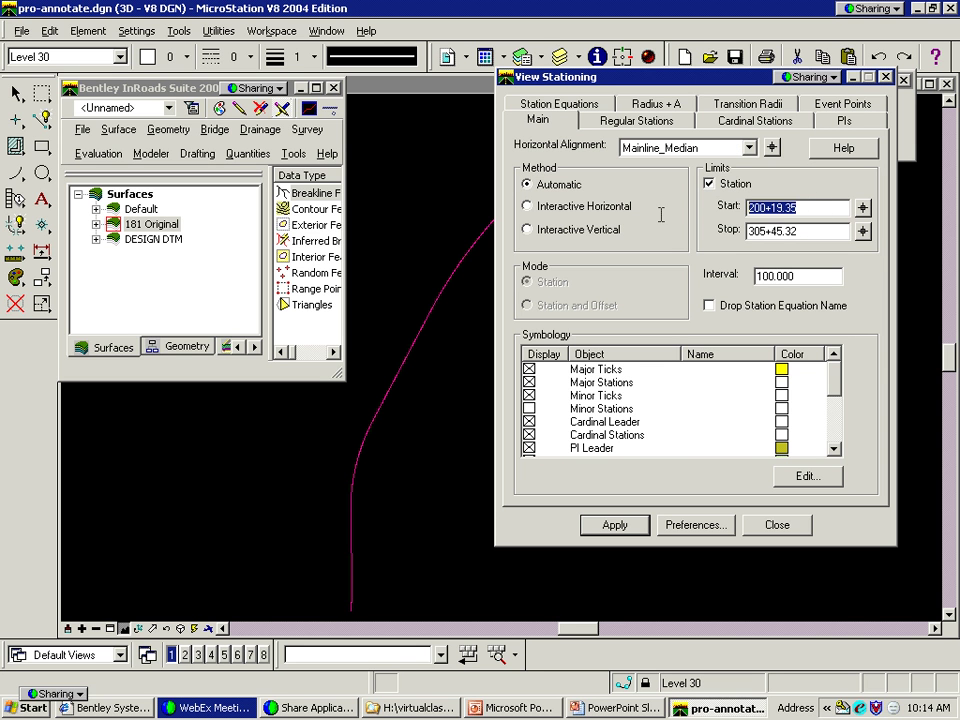
pyautogui.write('200+00.00')
pyautogui.press('Tab')
pyautogui.write('30')
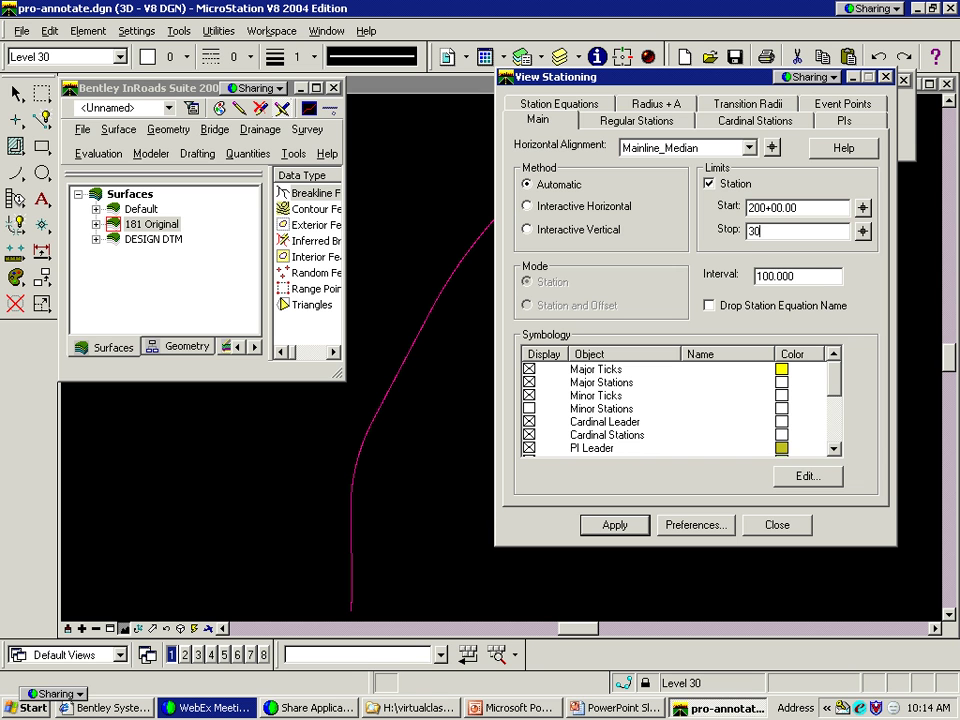
pyautogui.write('6+00.00')
pyautogui.press('Tab')
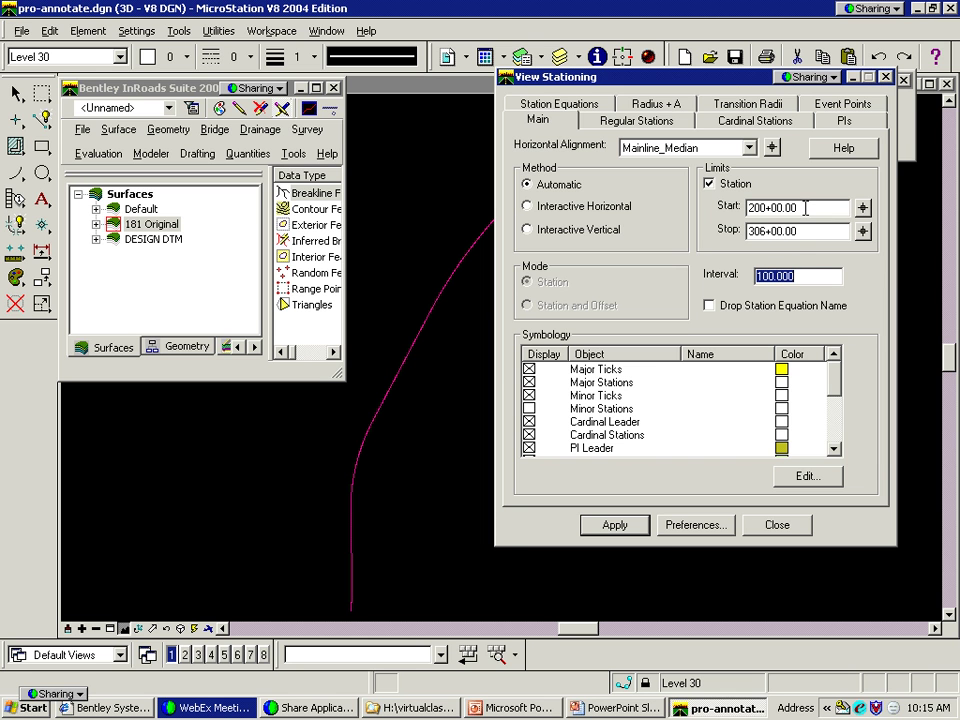
pyautogui.click(636, 536)
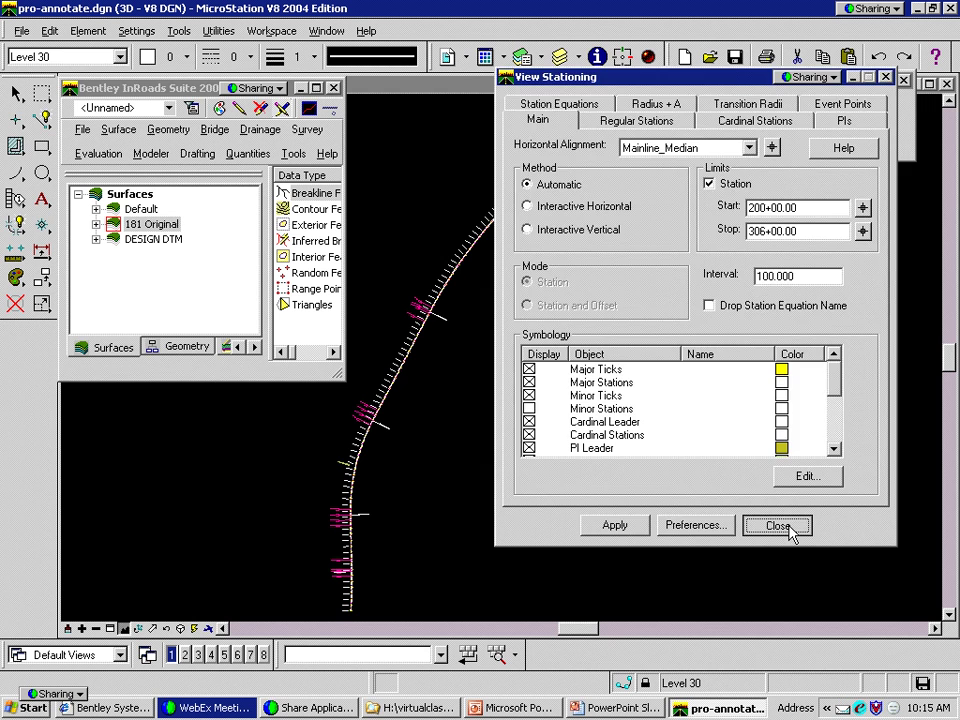
pyautogui.click(778, 526)
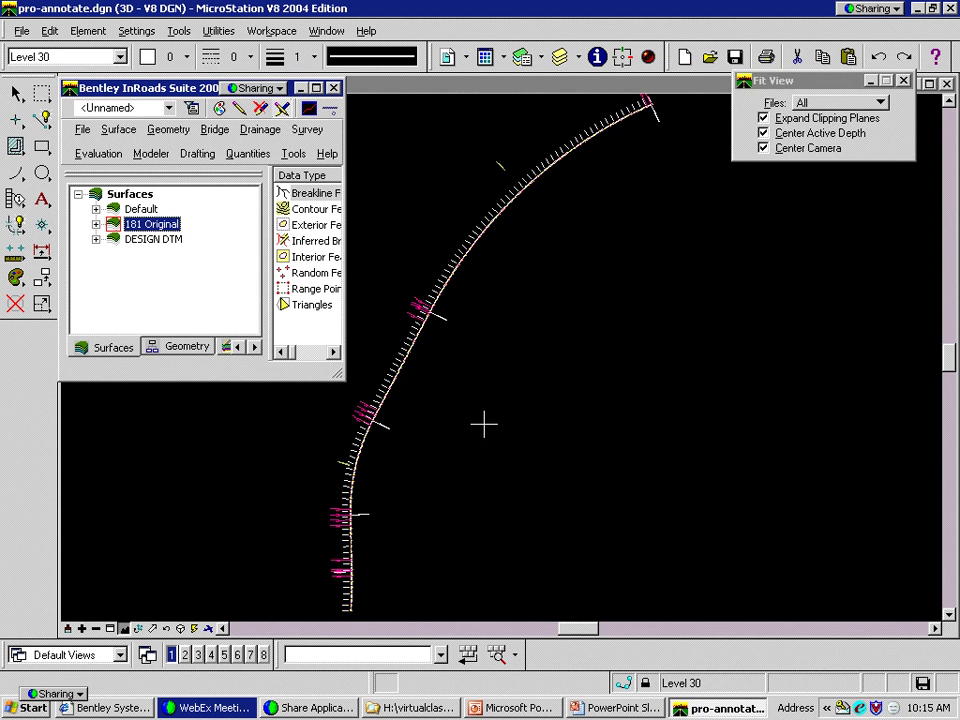
# Examine the station labels, cardinal points and PI annotations along the stationed alignment, starting from station 200+00
pyautogui.click(108, 629)
pyautogui.click(309, 616)
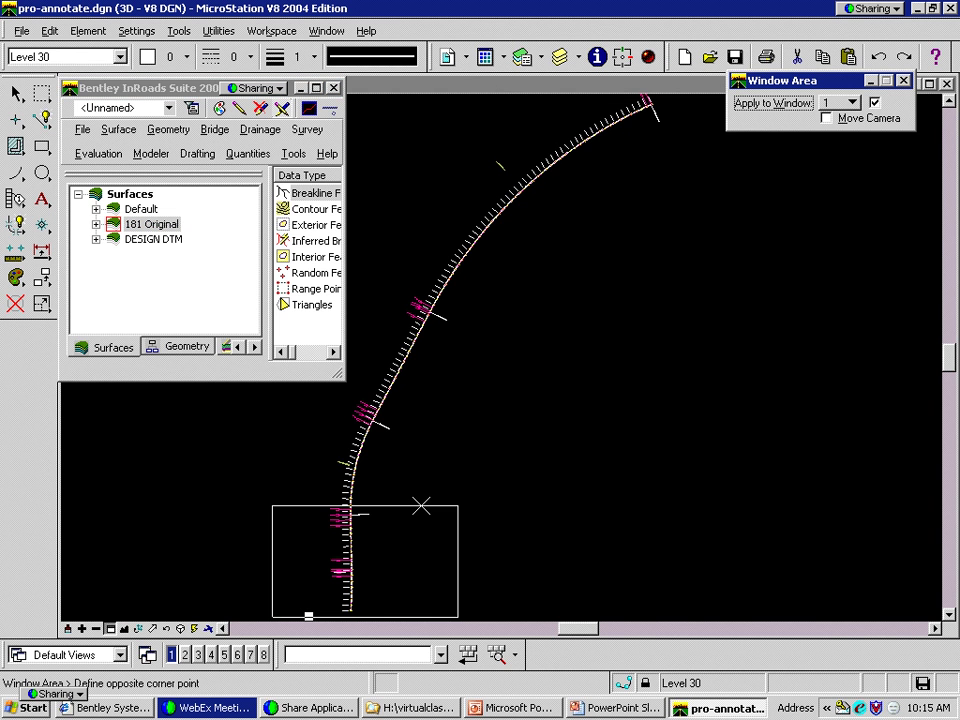
pyautogui.click(421, 507)
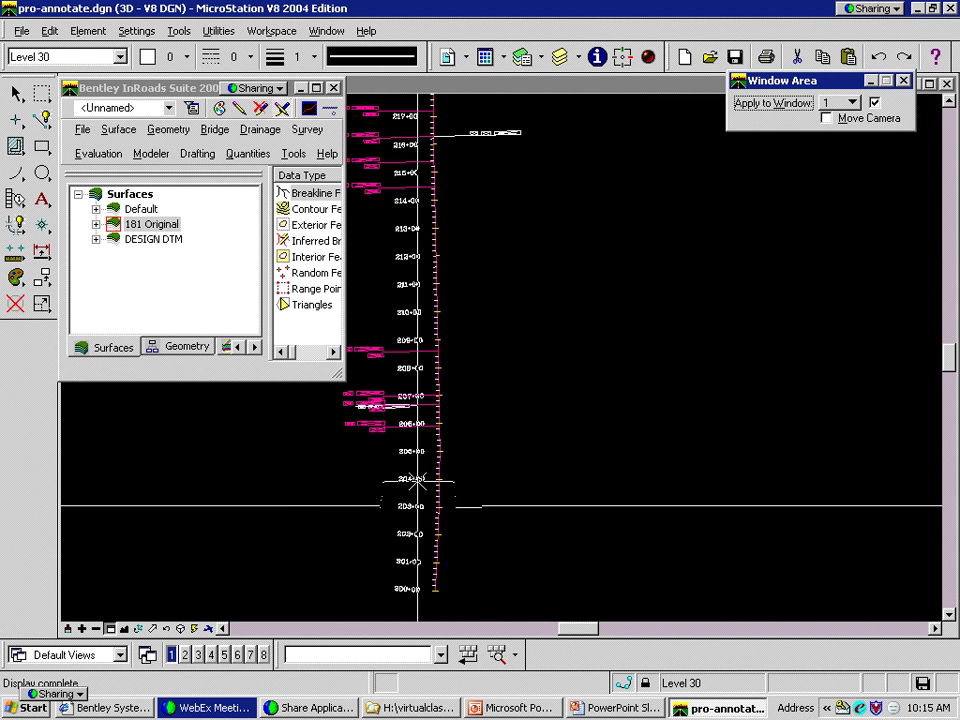
pyautogui.click(400, 458)
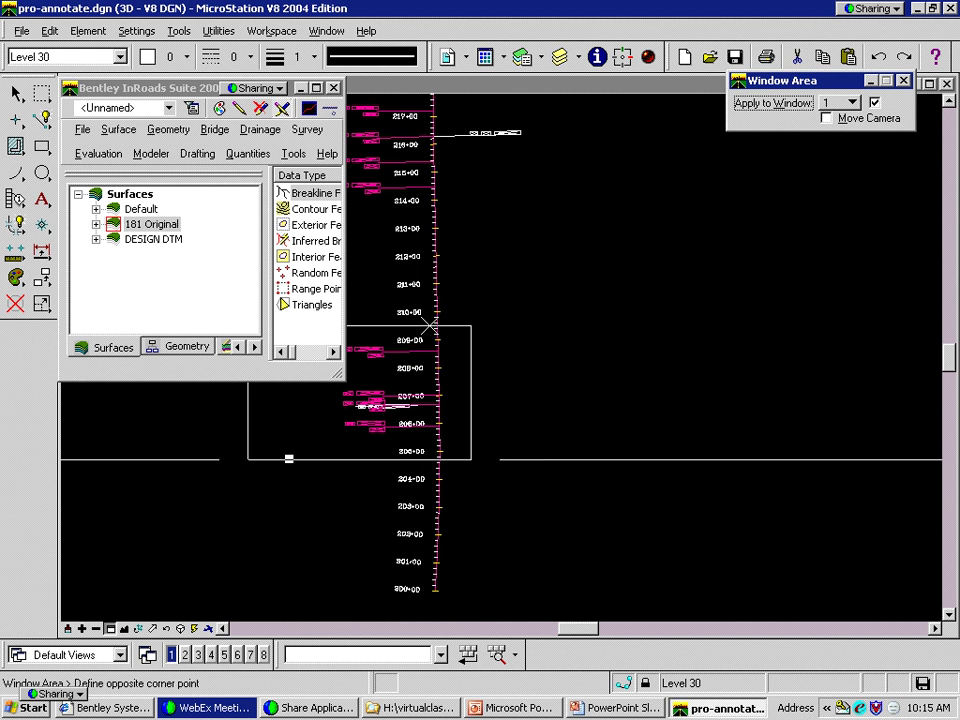
pyautogui.click(468, 321)
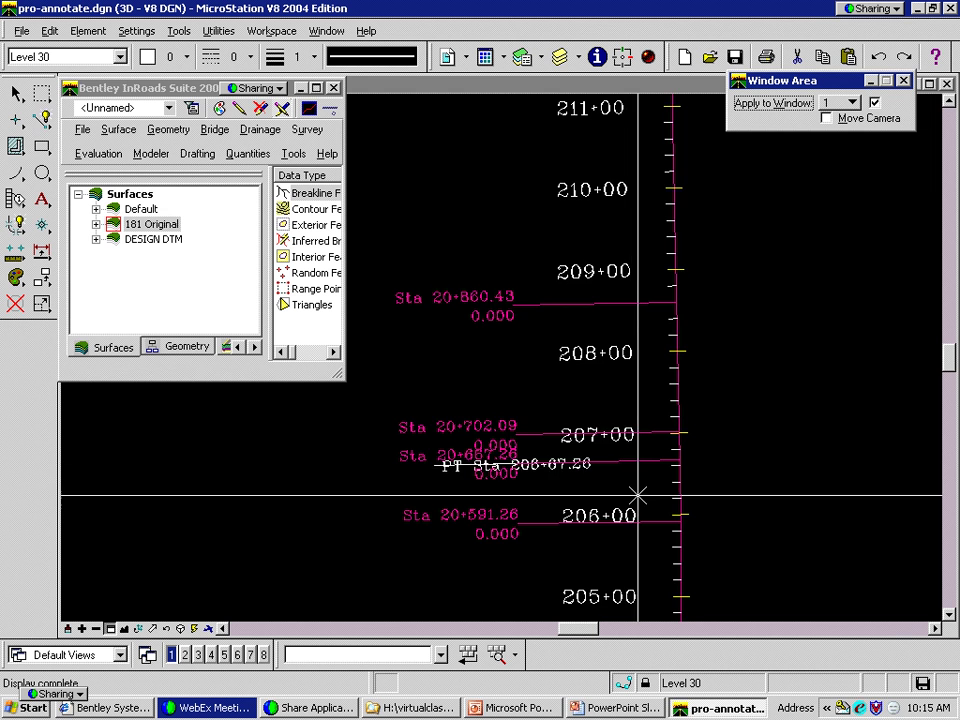
pyautogui.moveTo(649, 518)
pyautogui.keyDown('shift'); pyautogui.mouseDown()
pyautogui.moveTo(651, 336)
pyautogui.moveTo(624, 347)
pyautogui.moveTo(607, 415)
pyautogui.moveTo(568, 418)
pyautogui.mouseUp(); pyautogui.keyUp('shift')
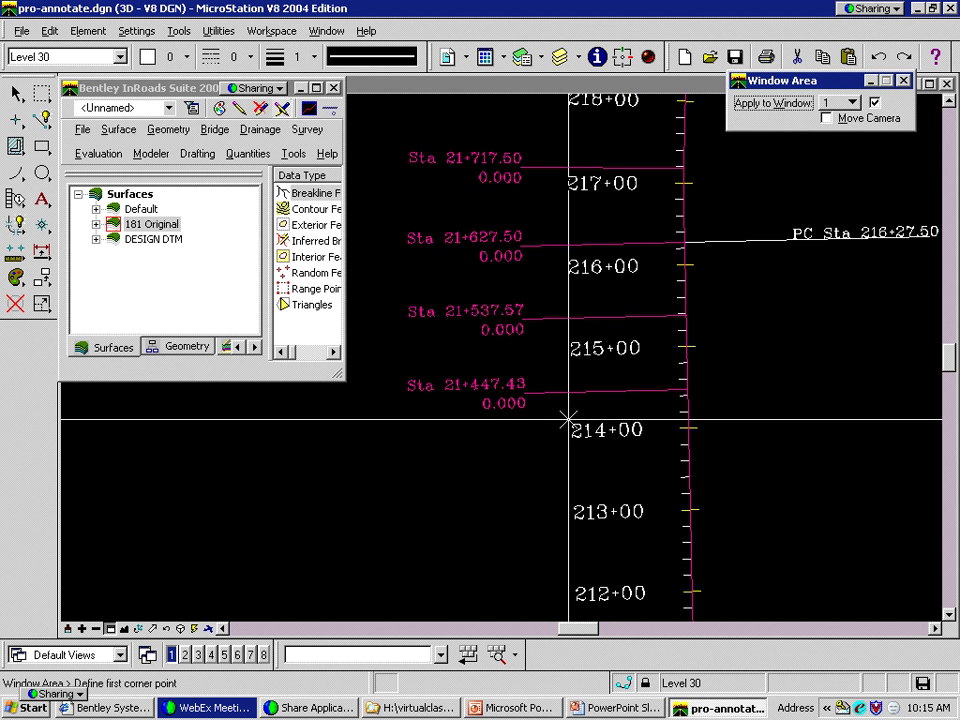
pyautogui.keyDown('shift'); pyautogui.moveTo(568, 478); pyautogui.dragTo(564, 276); pyautogui.keyUp('shift')
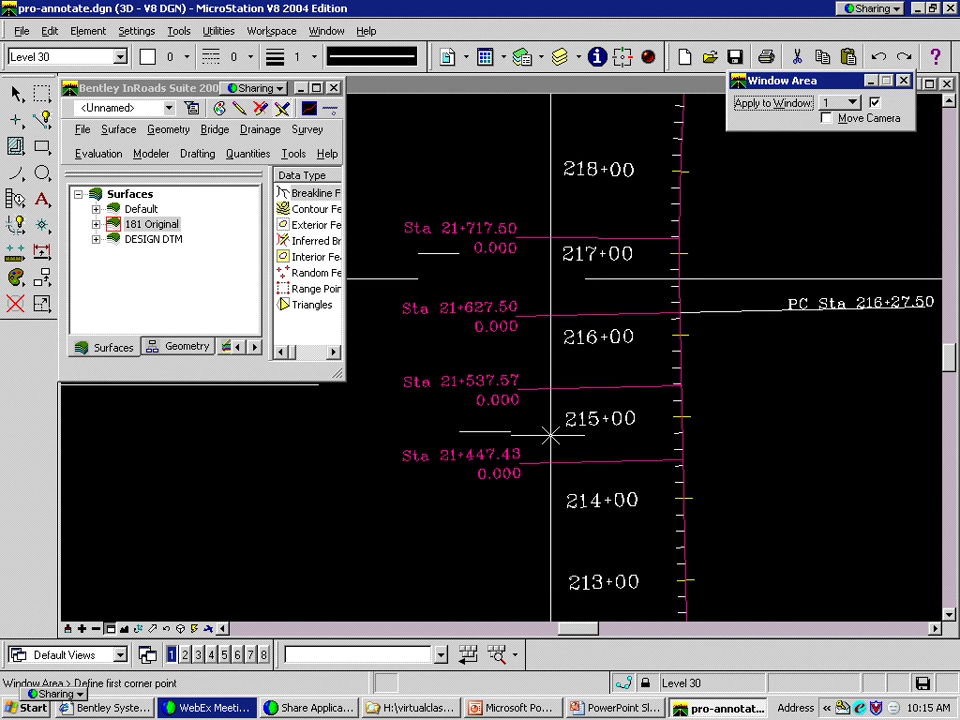
pyautogui.moveTo(551, 437)
pyautogui.keyDown('shift'); pyautogui.mouseDown()
pyautogui.moveTo(561, 272)
pyautogui.moveTo(508, 370)
pyautogui.mouseUp(); pyautogui.keyUp('shift')
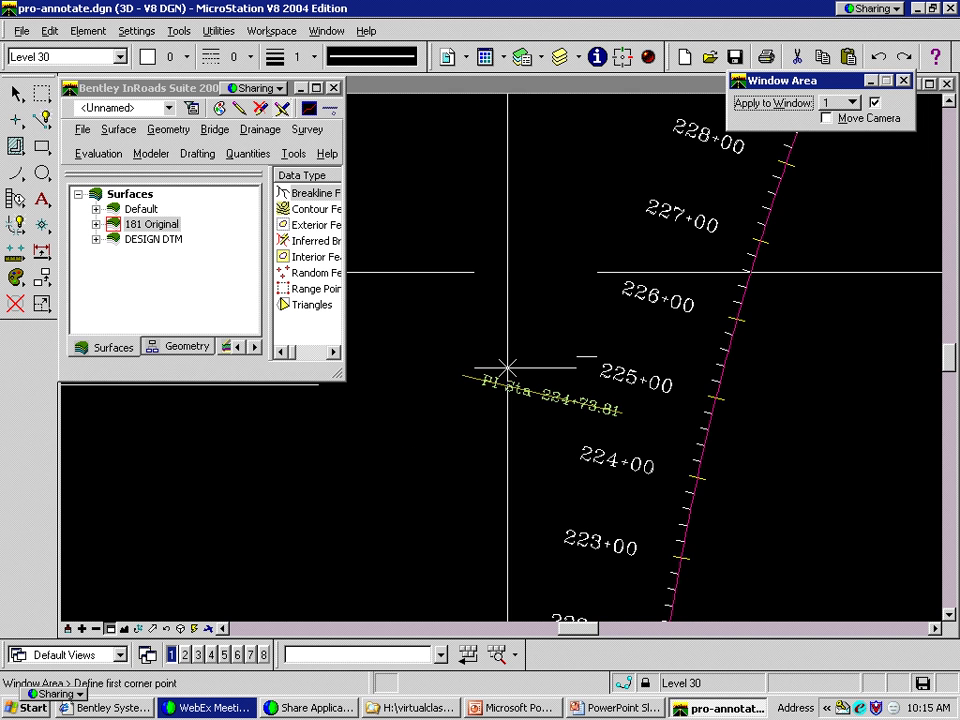
pyautogui.moveTo(561, 439)
pyautogui.keyDown('shift'); pyautogui.mouseDown()
pyautogui.moveTo(632, 306)
pyautogui.moveTo(628, 313)
pyautogui.mouseUp(); pyautogui.keyUp('shift')
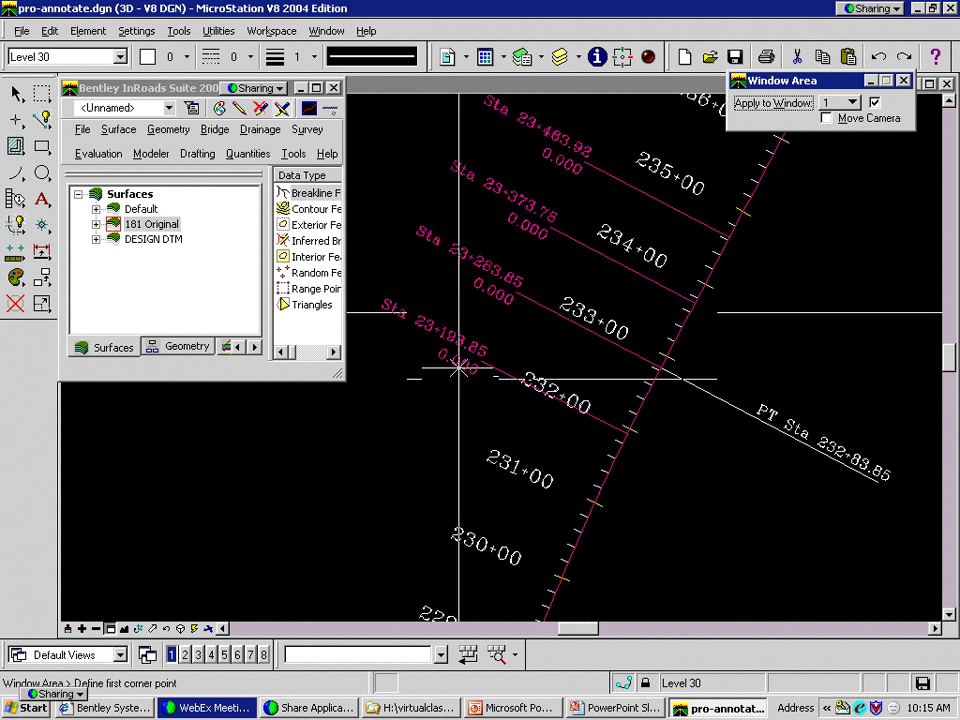
pyautogui.moveTo(643, 498)
pyautogui.keyDown('shift'); pyautogui.mouseDown()
pyautogui.moveTo(662, 401)
pyautogui.moveTo(644, 492)
pyautogui.moveTo(690, 373)
pyautogui.moveTo(675, 420)
pyautogui.moveTo(649, 408)
pyautogui.moveTo(666, 484)
pyautogui.mouseUp(); pyautogui.keyUp('shift')
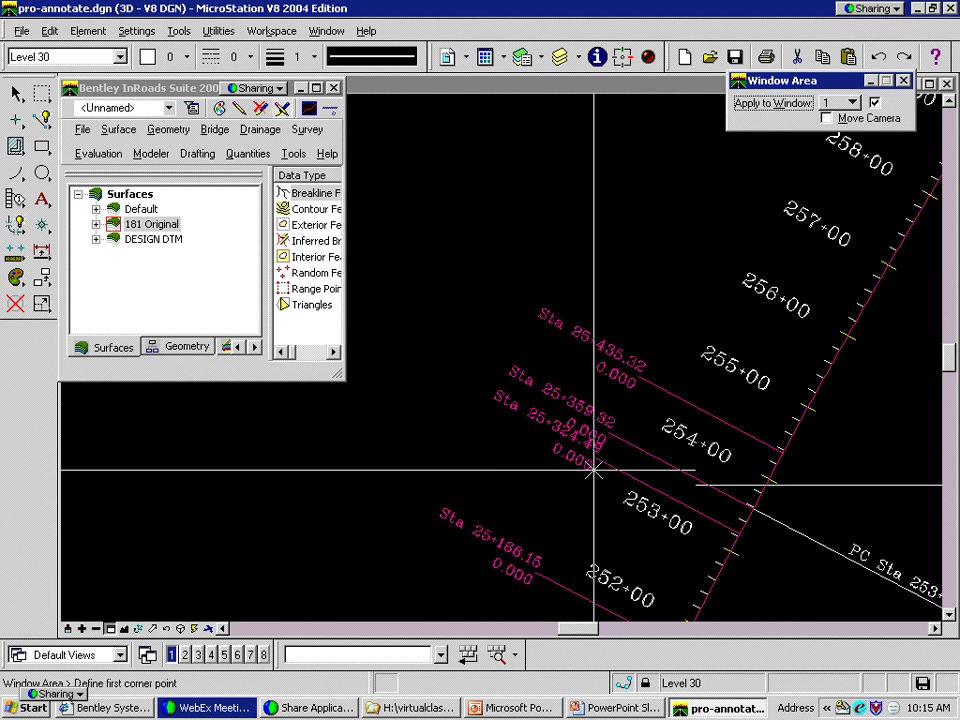
pyautogui.keyDown('shift'); pyautogui.moveTo(594, 469); pyautogui.dragTo(737, 529); pyautogui.keyUp('shift')
# Rotate the view dynamically to compare the stationed alignment with the 3-D Mainline_Median alignment, and restore the Top view
pyautogui.click(125, 629)
pyautogui.click(139, 629)
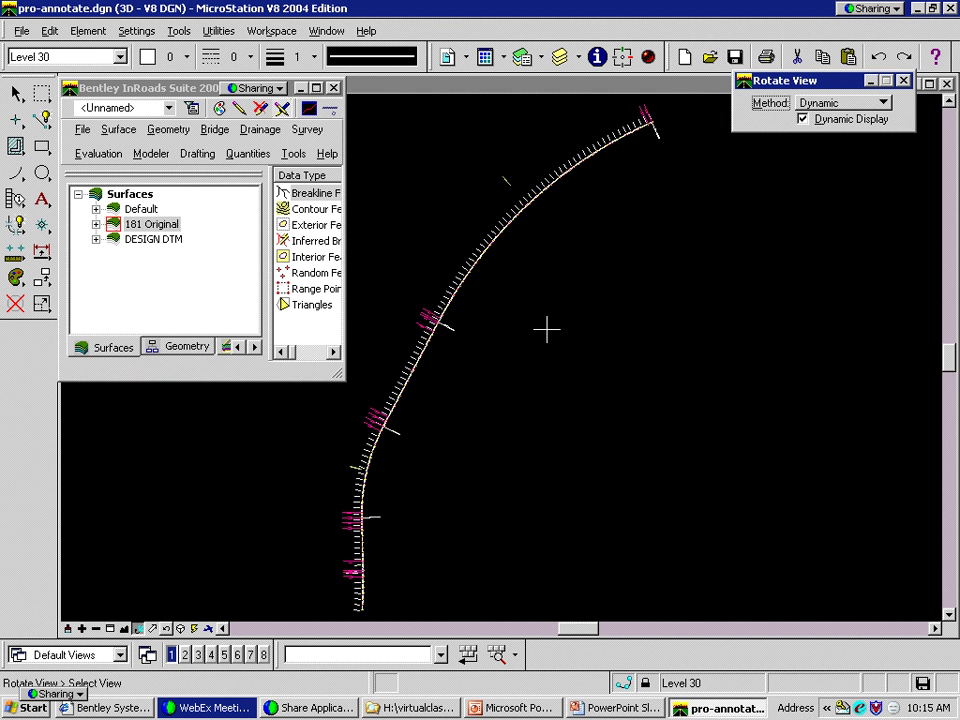
pyautogui.moveTo(546, 328); pyautogui.dragTo(312, 319)
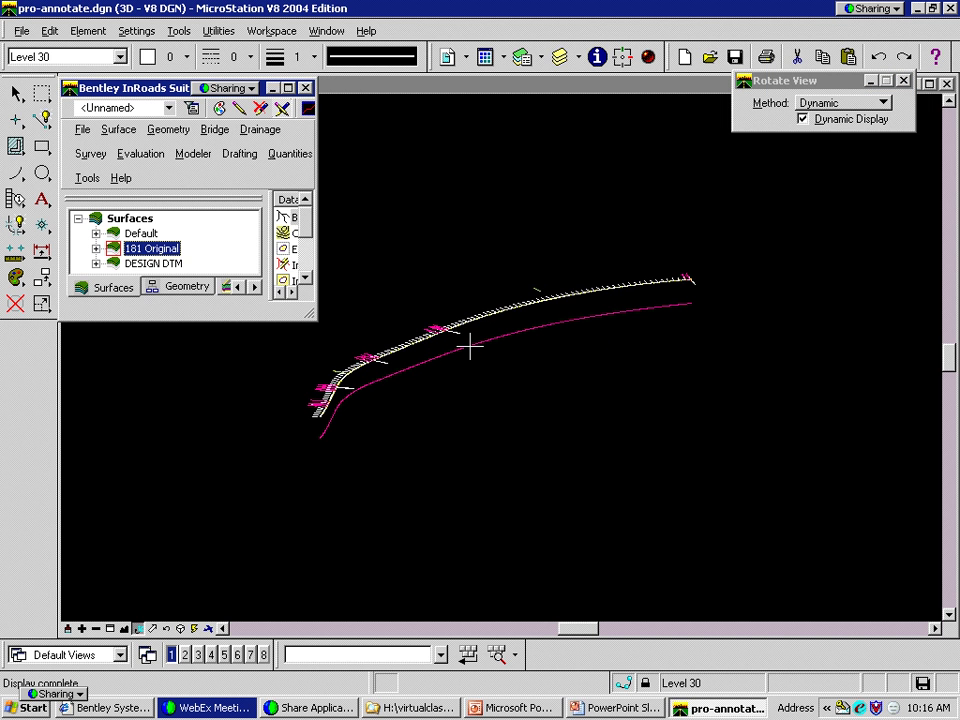
pyautogui.moveTo(447, 357); pyautogui.dragTo(454, 386)
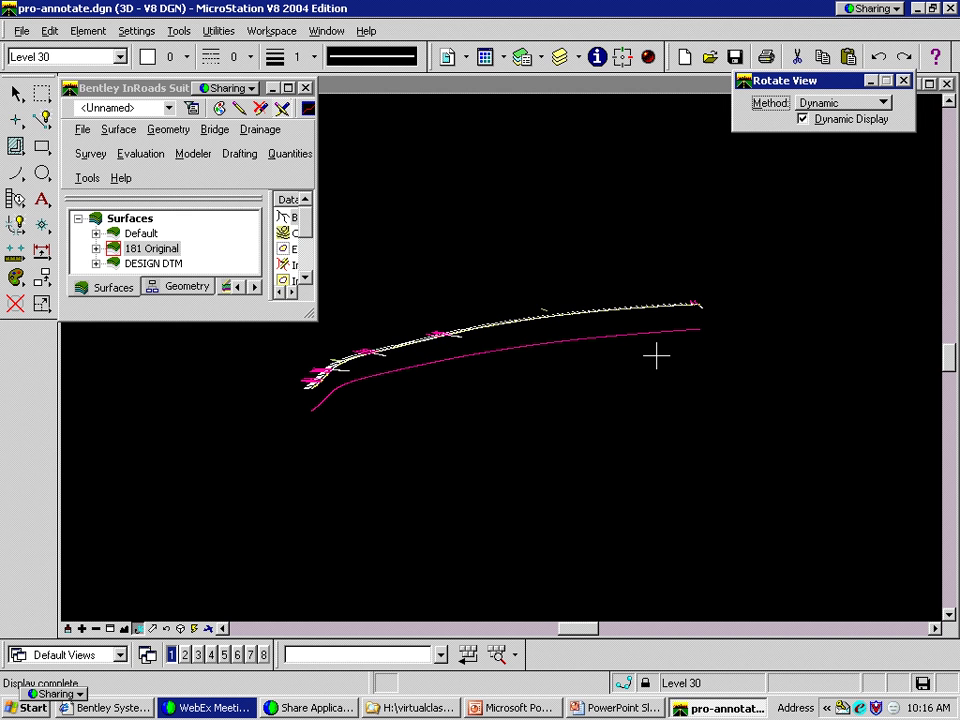
pyautogui.click(836, 102)
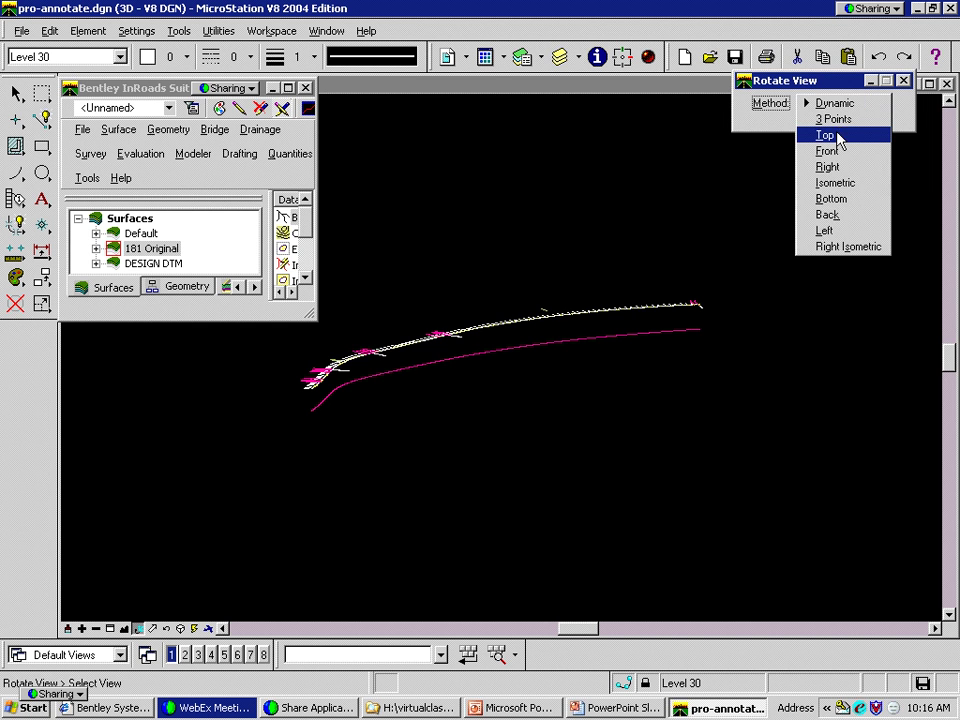
pyautogui.click(839, 133)
pyautogui.click(140, 628)
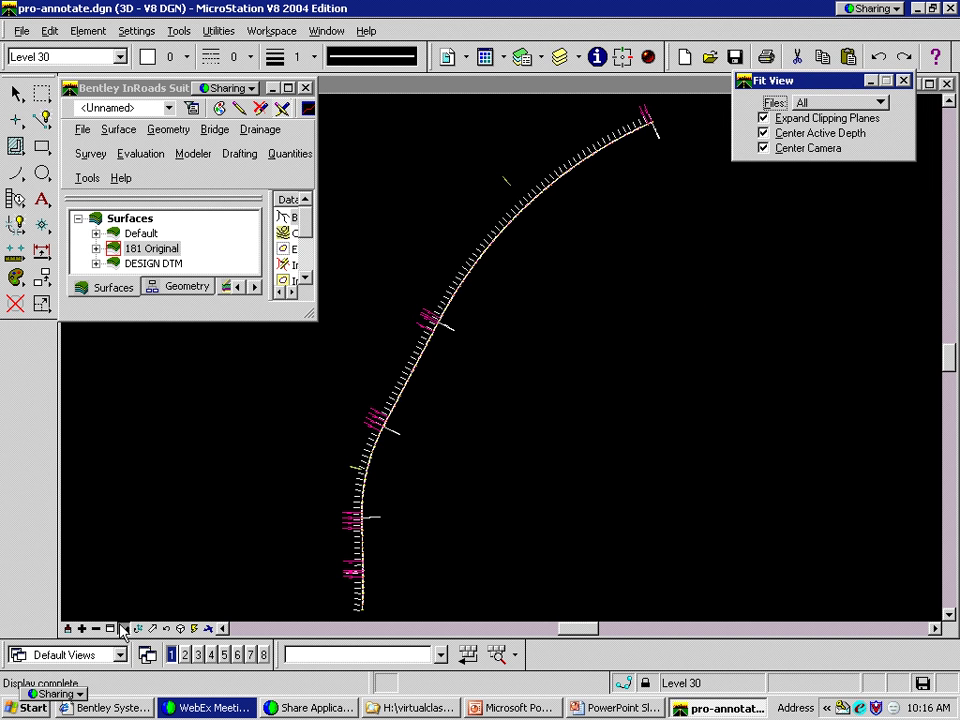
# Examine the station labels and cardinal point annotations between stations 200+00 and 216+00, and return to the full alignment
pyautogui.click(110, 628)
pyautogui.click(326, 611)
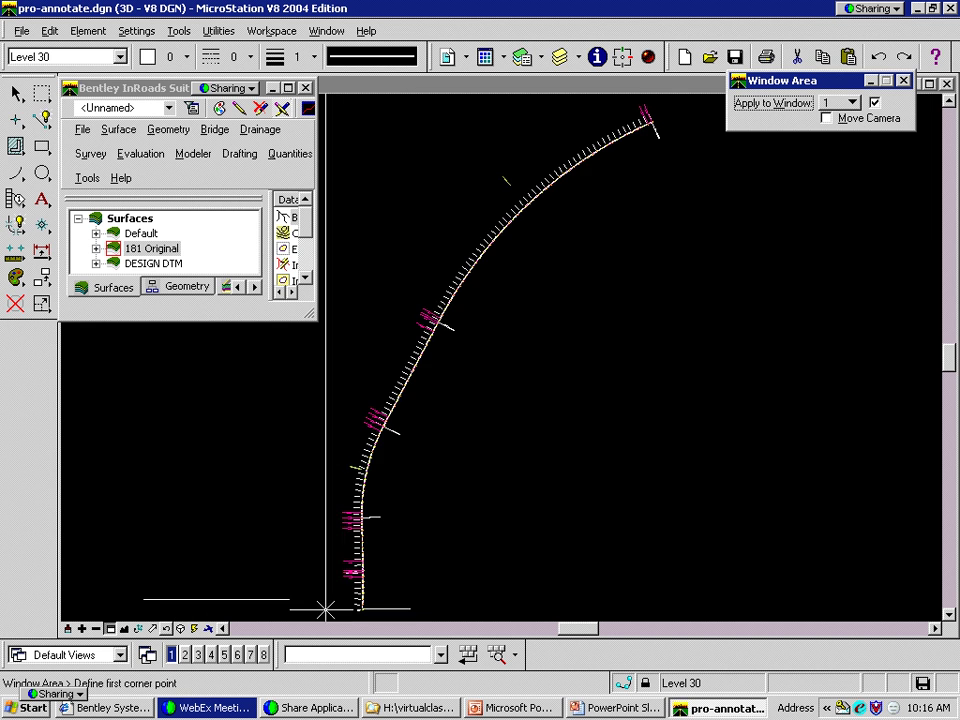
pyautogui.click(424, 471)
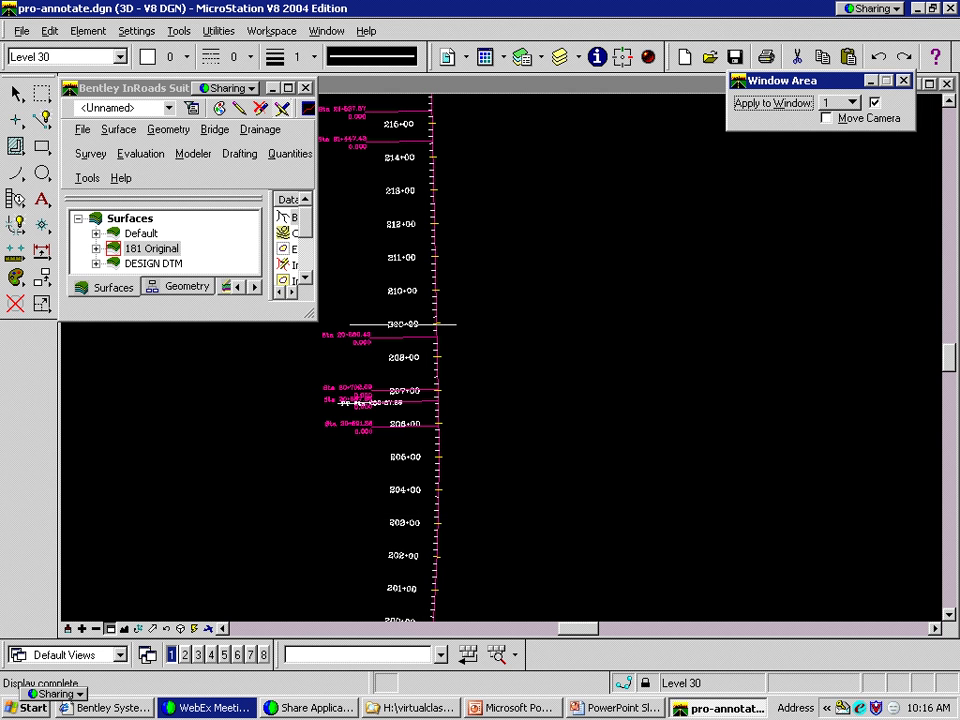
pyautogui.click(432, 324)
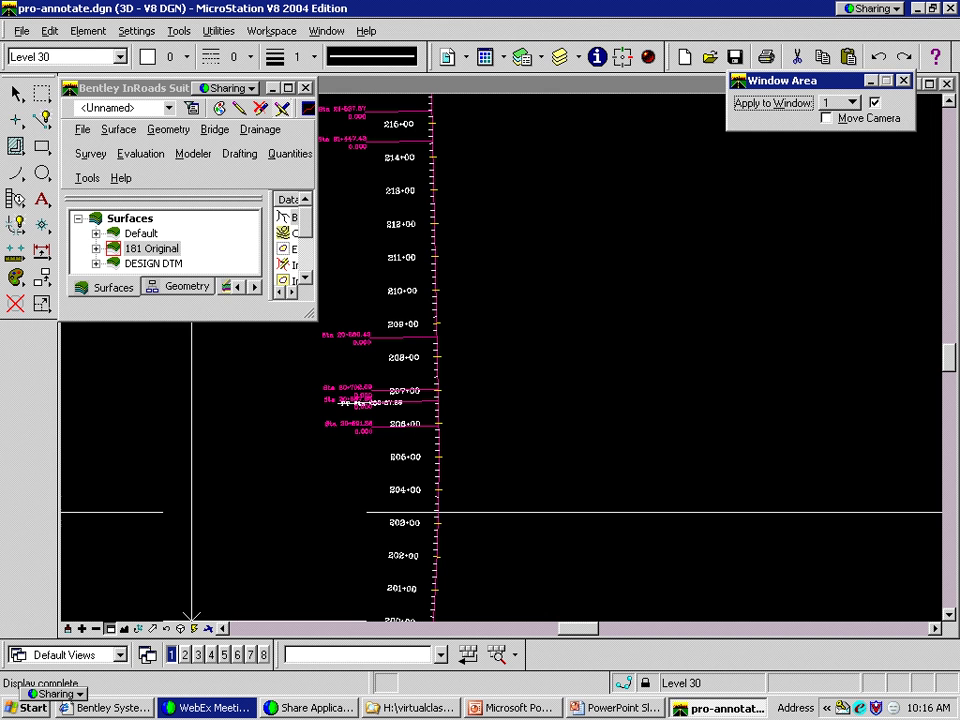
pyautogui.click(124, 628)
# Open an enlarged Review Vertical Alignment report for Mainline_Median_Vert under the Mainline_Median alignment in geometry project 181
pyautogui.moveTo(312, 316); pyautogui.dragTo(393, 402)
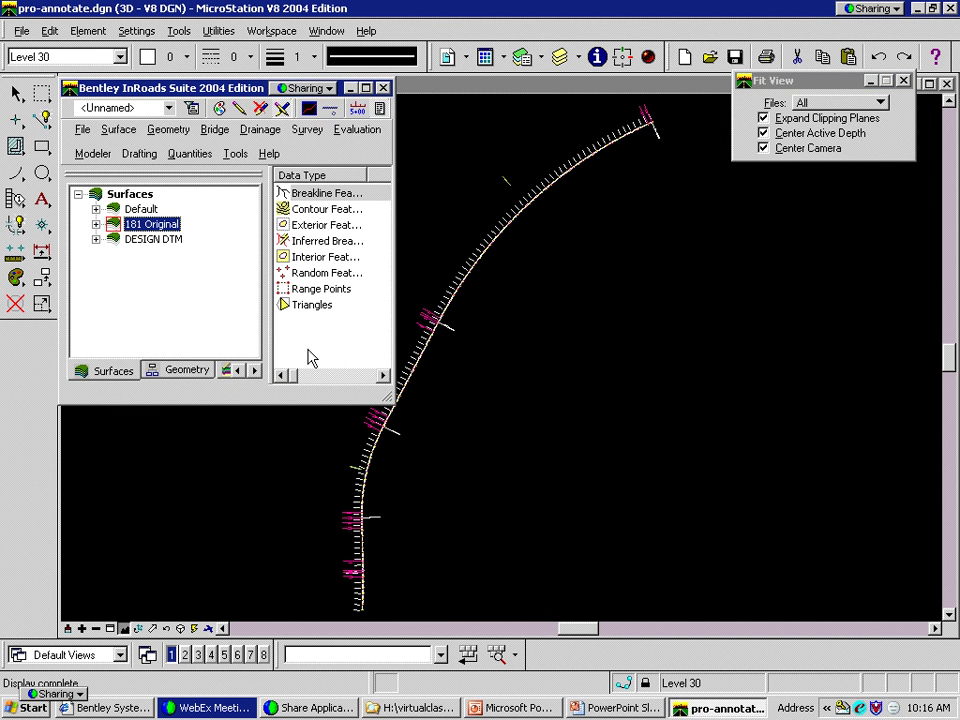
pyautogui.click(195, 371)
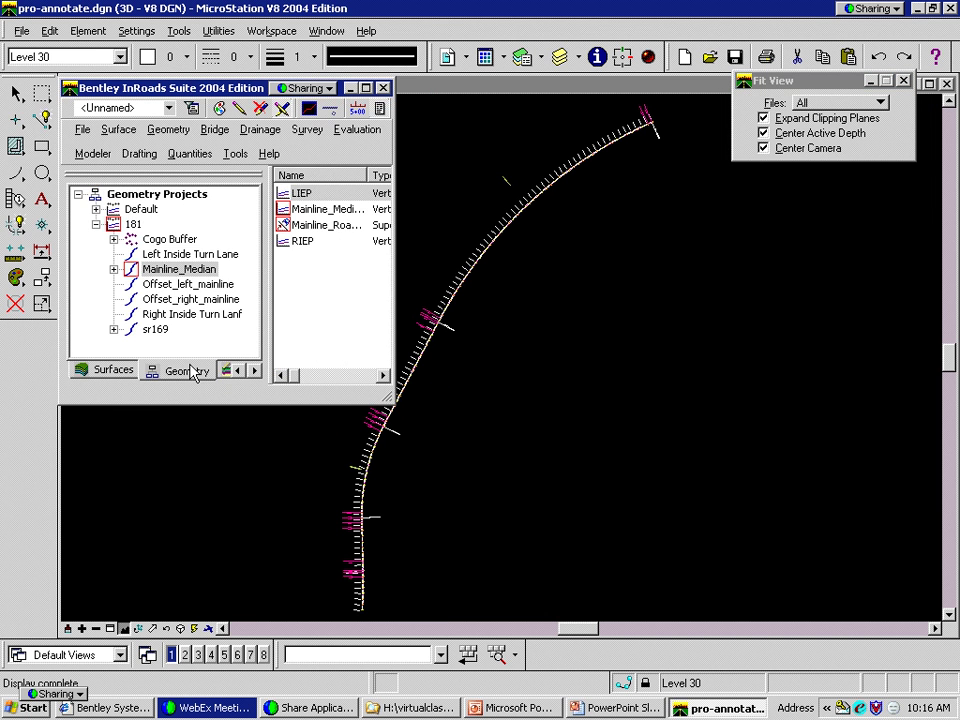
pyautogui.click(113, 269)
pyautogui.click(183, 302)
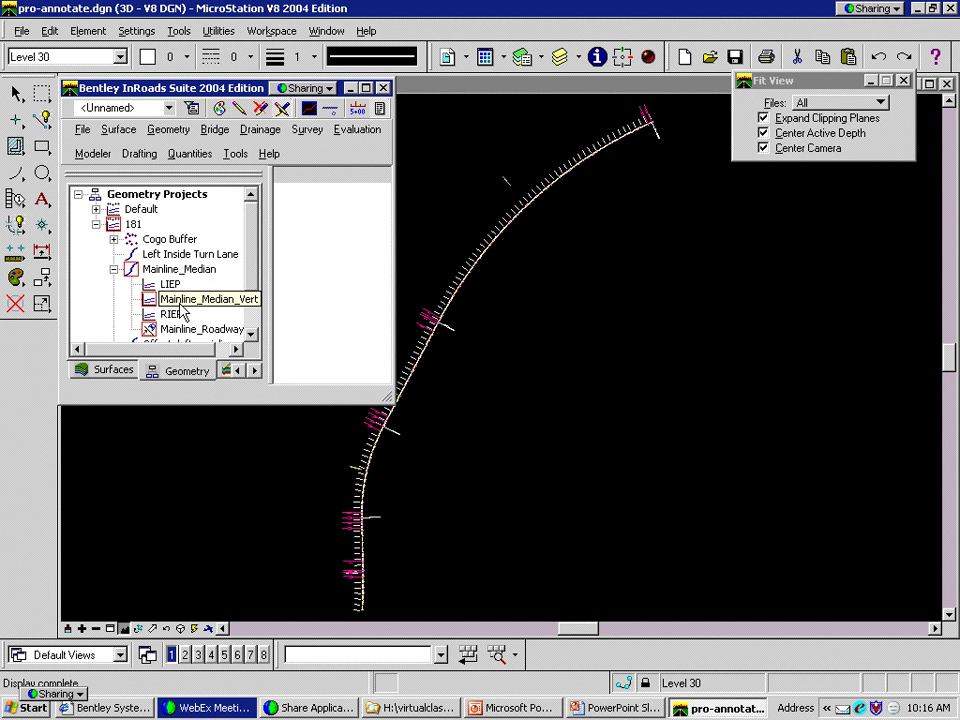
pyautogui.rightClick(185, 310)
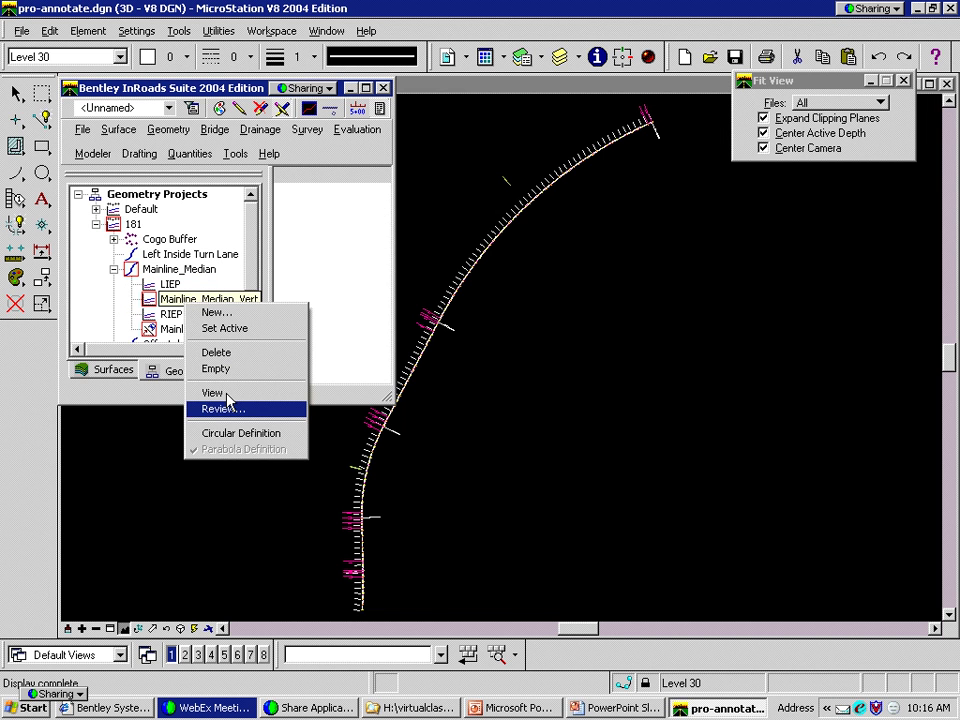
pyautogui.click(210, 406)
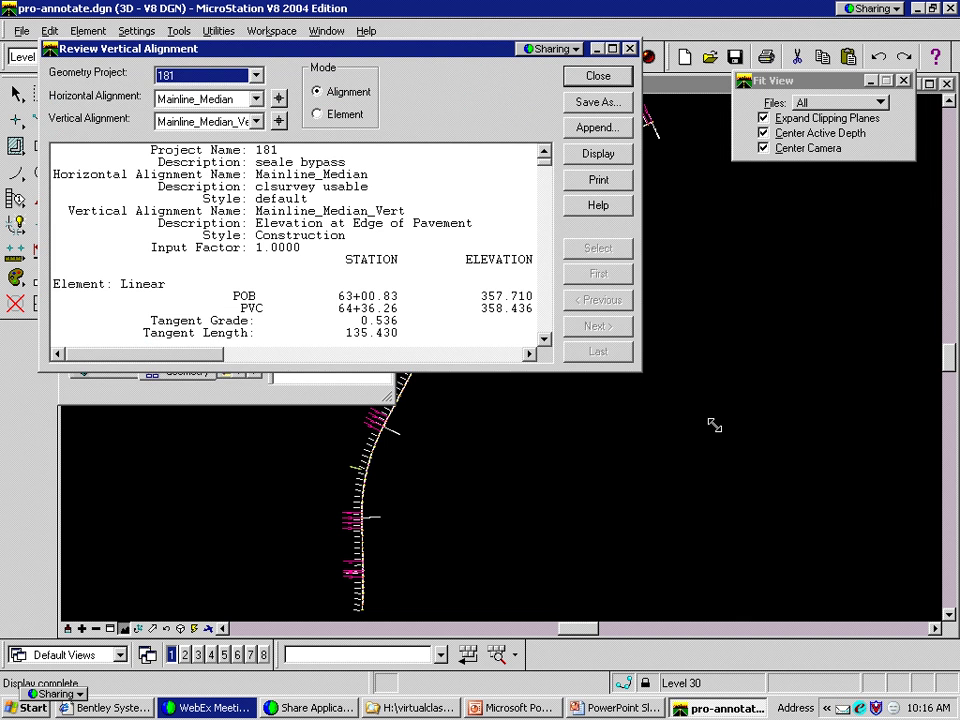
pyautogui.moveTo(806, 490); pyautogui.dragTo(862, 548)
# Examine the stations, elevations and grades of the linear and parabola elements in the Mainline_Median_Vert report
pyautogui.click(515, 296)
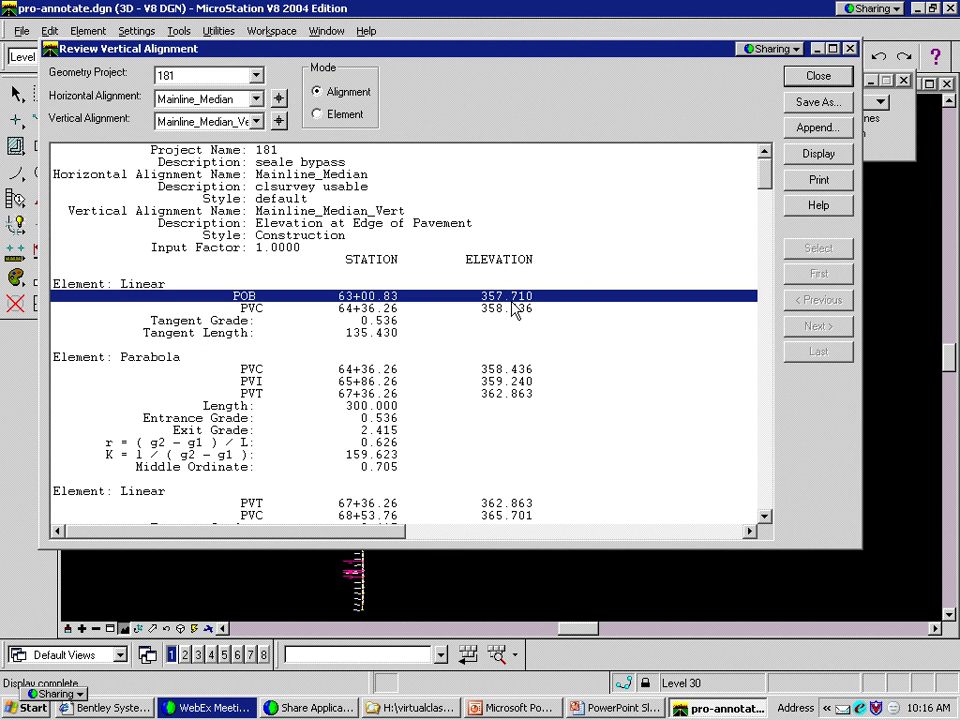
pyautogui.click(512, 308)
pyautogui.click(521, 369)
pyautogui.click(520, 382)
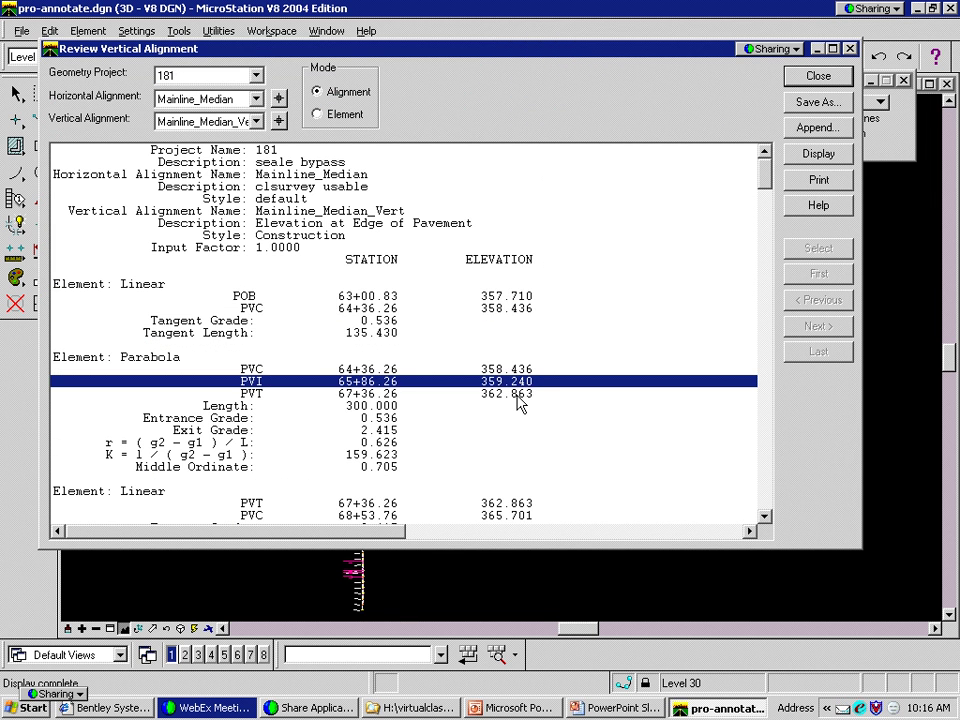
pyautogui.click(518, 396)
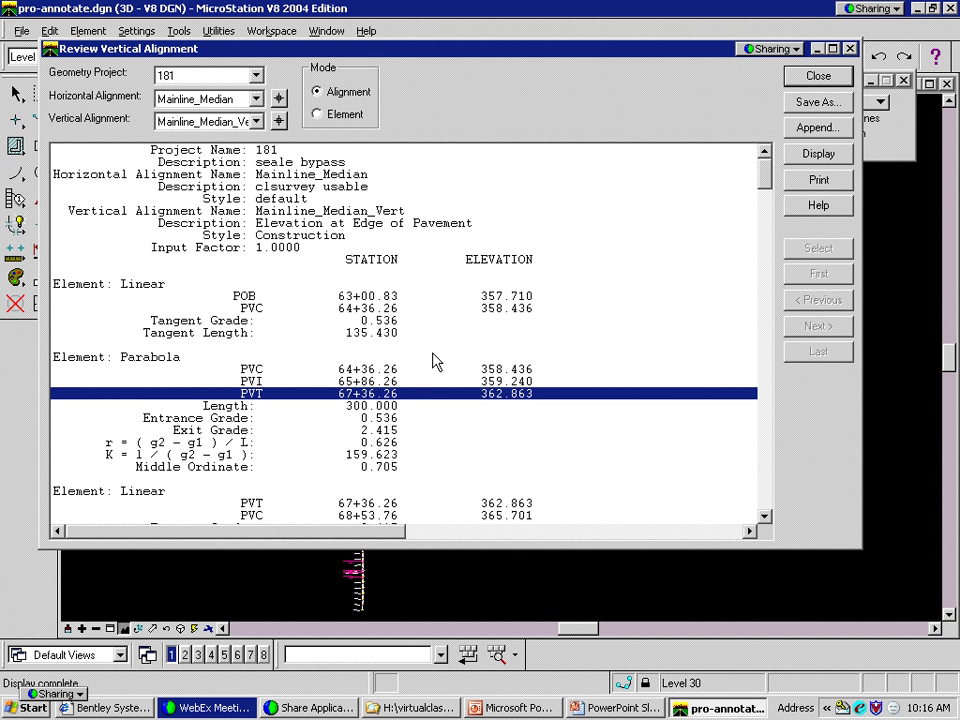
pyautogui.click(383, 323)
pyautogui.click(392, 431)
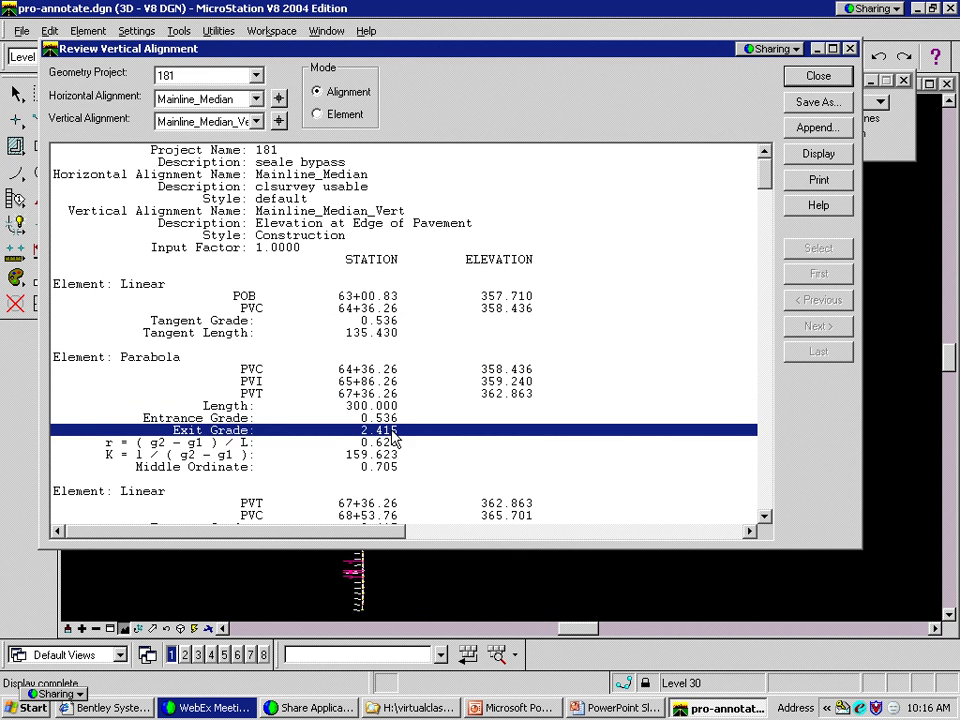
pyautogui.scroll(-4, 420, 442)
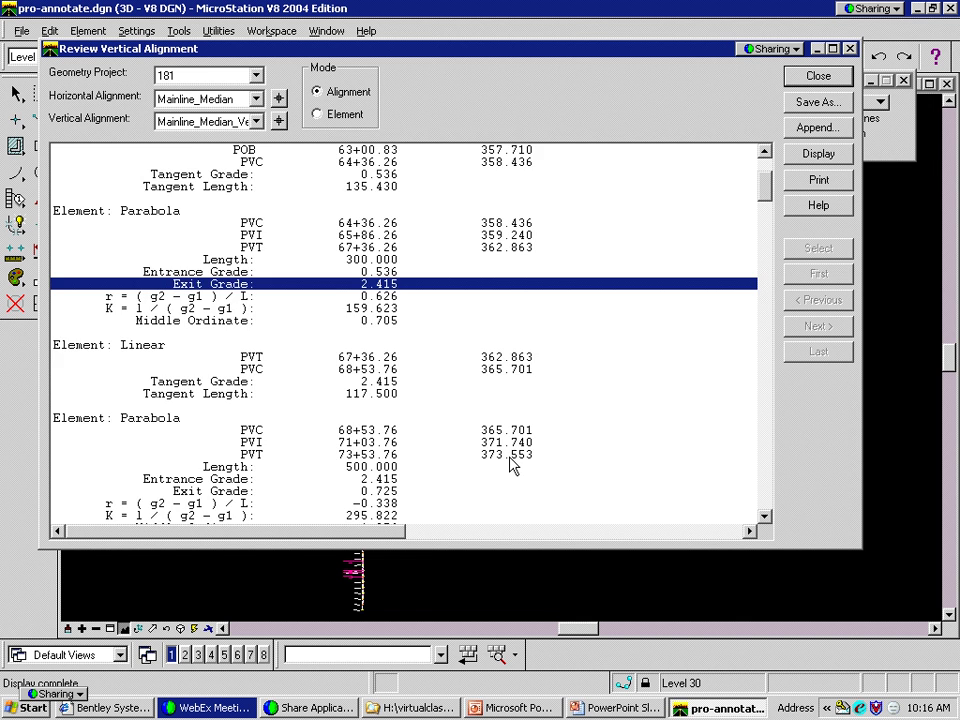
pyautogui.scroll(4, 512, 462)
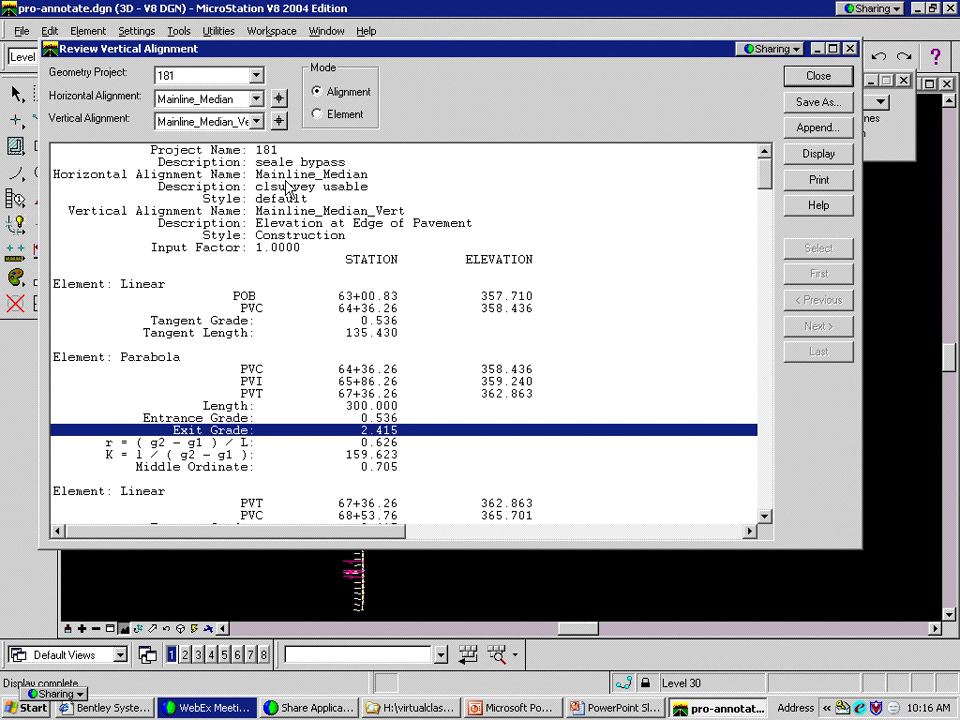
# Review the LIEP vertical alignment and examine the elevation entries of its PVIs along the stations
pyautogui.click(207, 120)
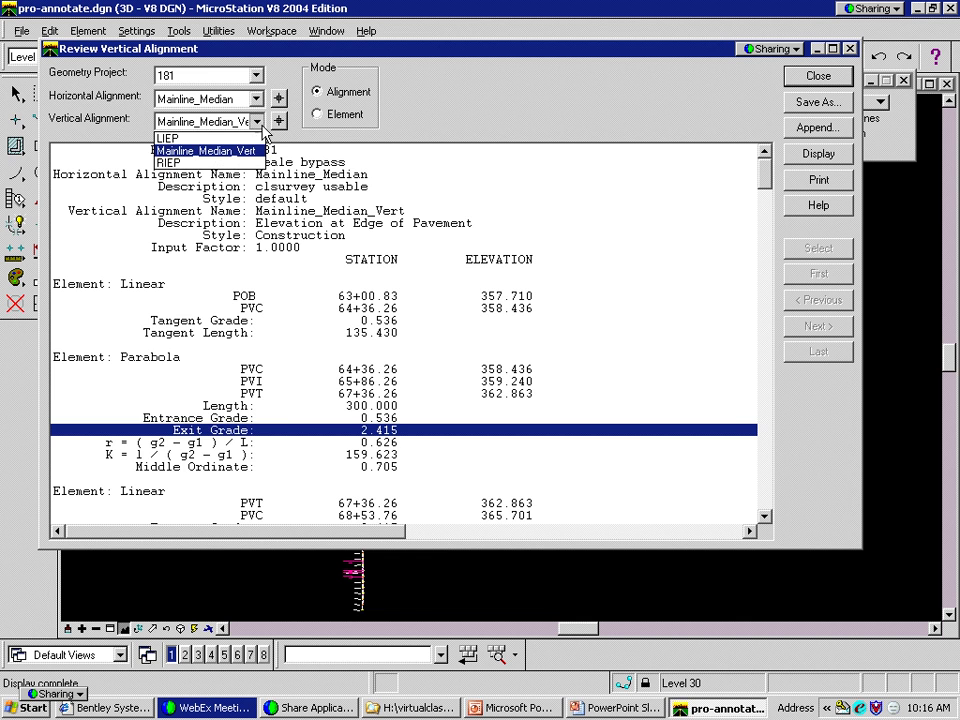
pyautogui.click(224, 140)
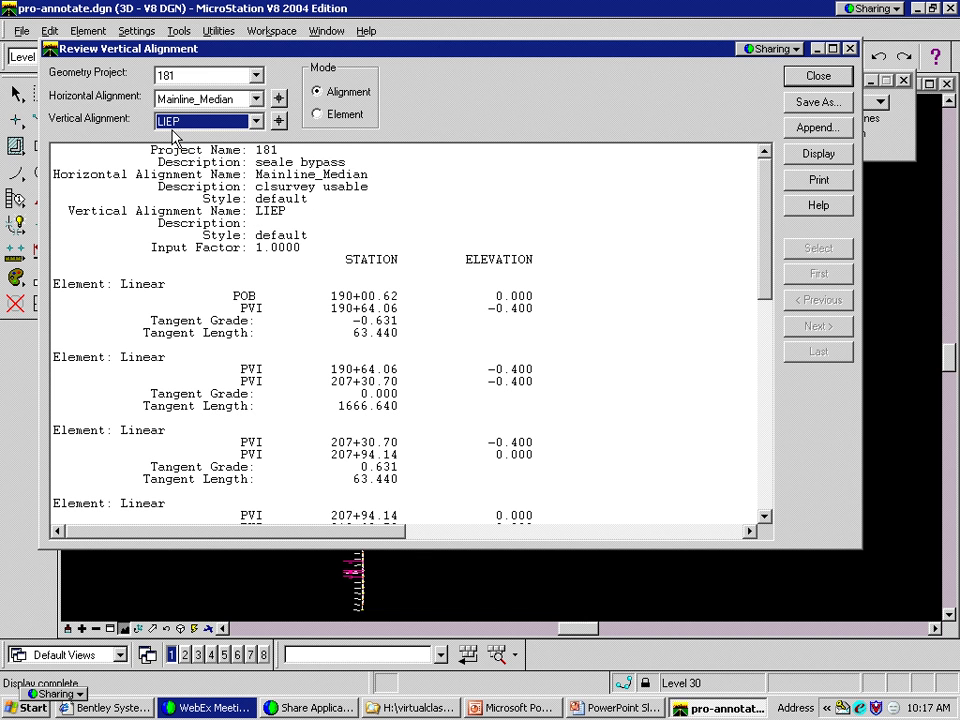
pyautogui.moveTo(533, 300); pyautogui.dragTo(533, 392)
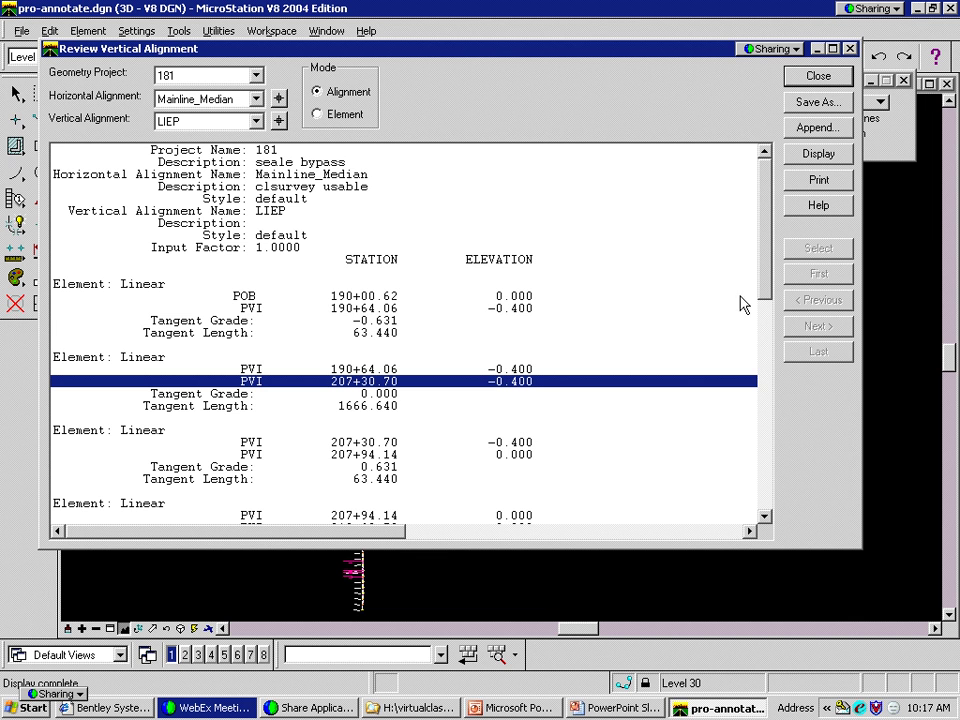
pyautogui.scroll(-1, 771, 313)
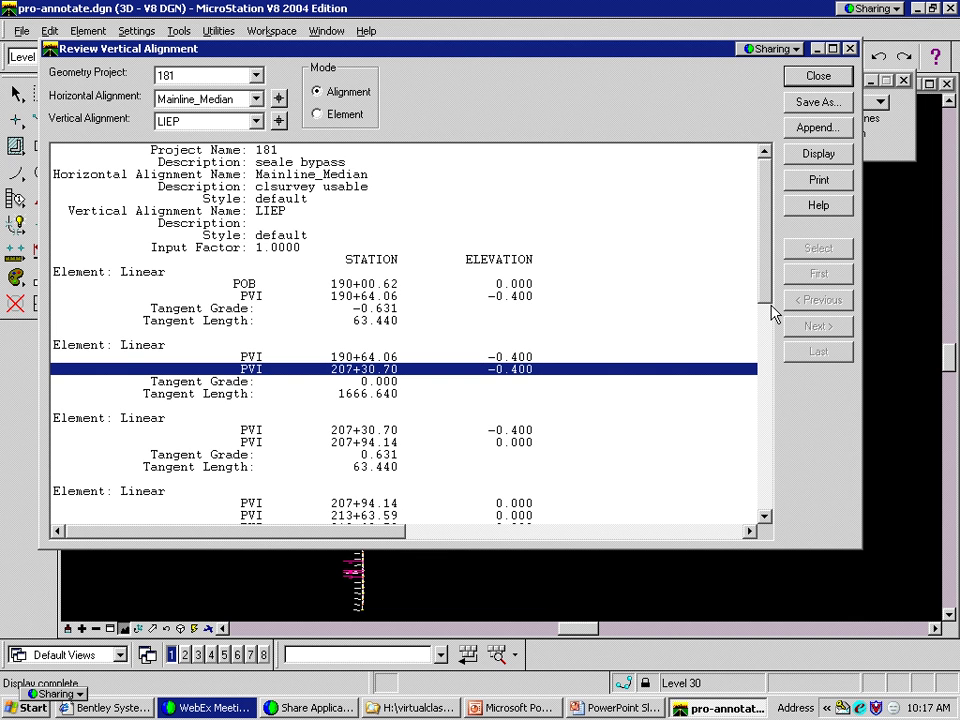
pyautogui.scroll(-3, 771, 313)
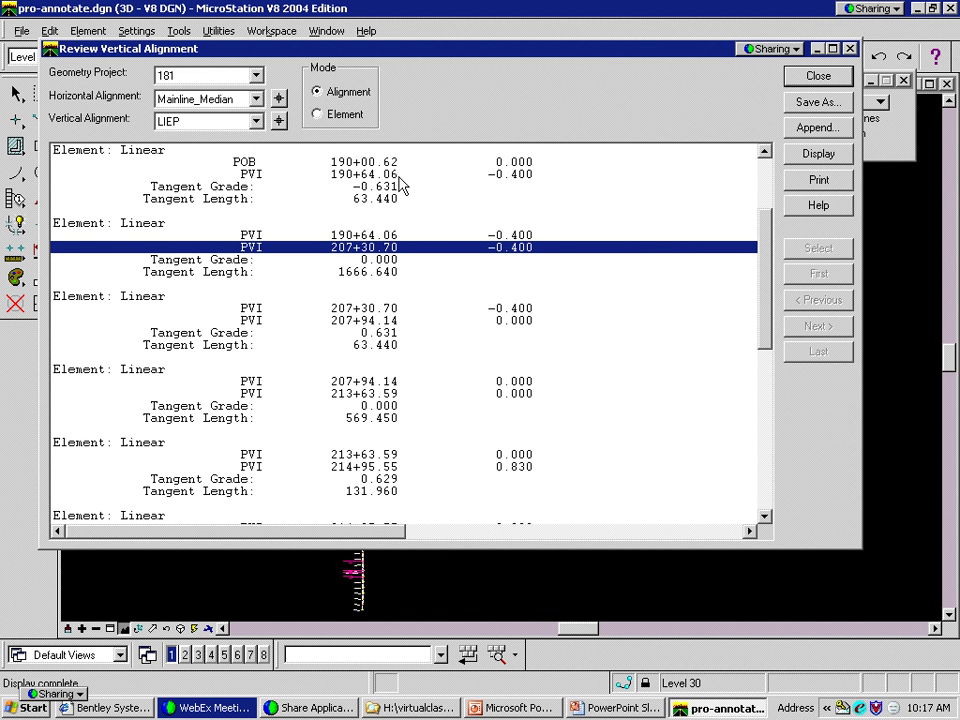
pyautogui.click(530, 382)
pyautogui.click(530, 394)
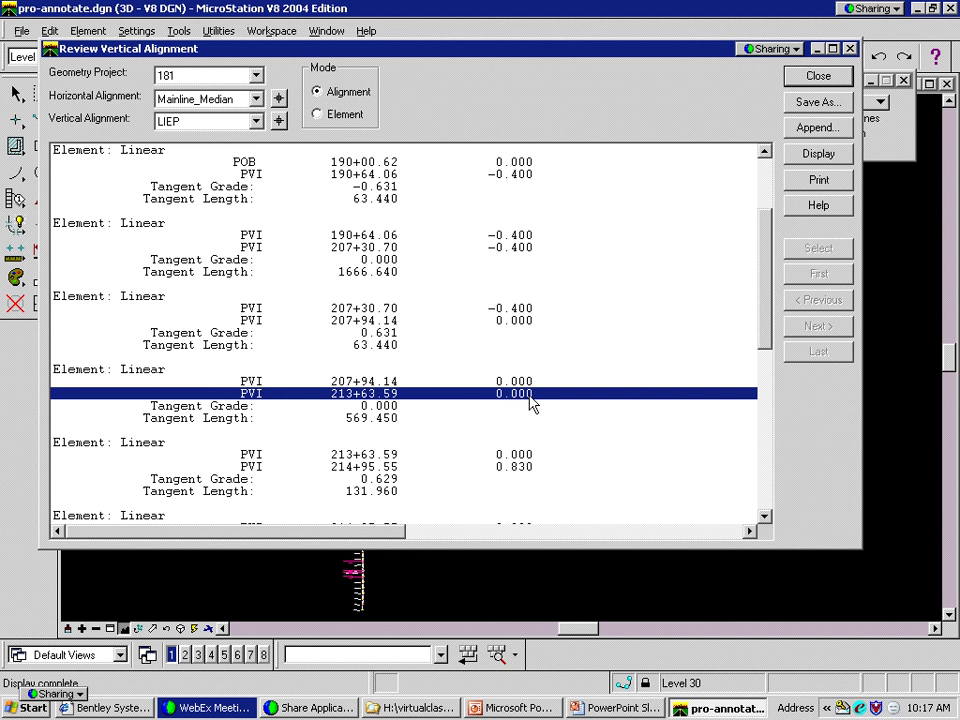
pyautogui.click(526, 249)
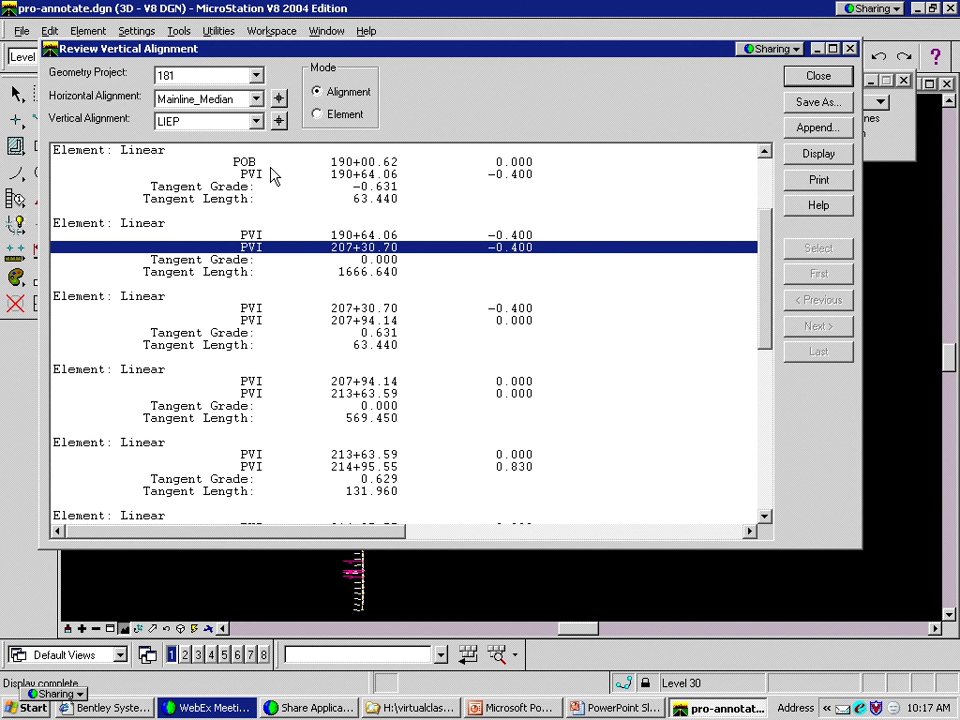
# Review the RIEP vertical alignment, return to Mainline_Median_Vert for comparison and close the review
pyautogui.click(185, 121)
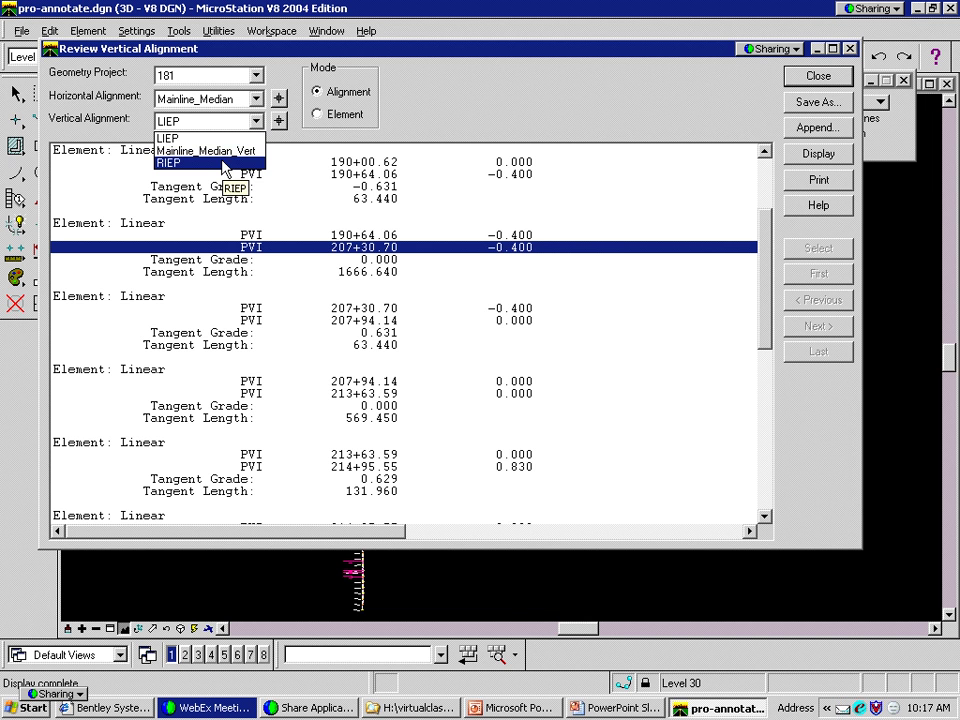
pyautogui.click(224, 163)
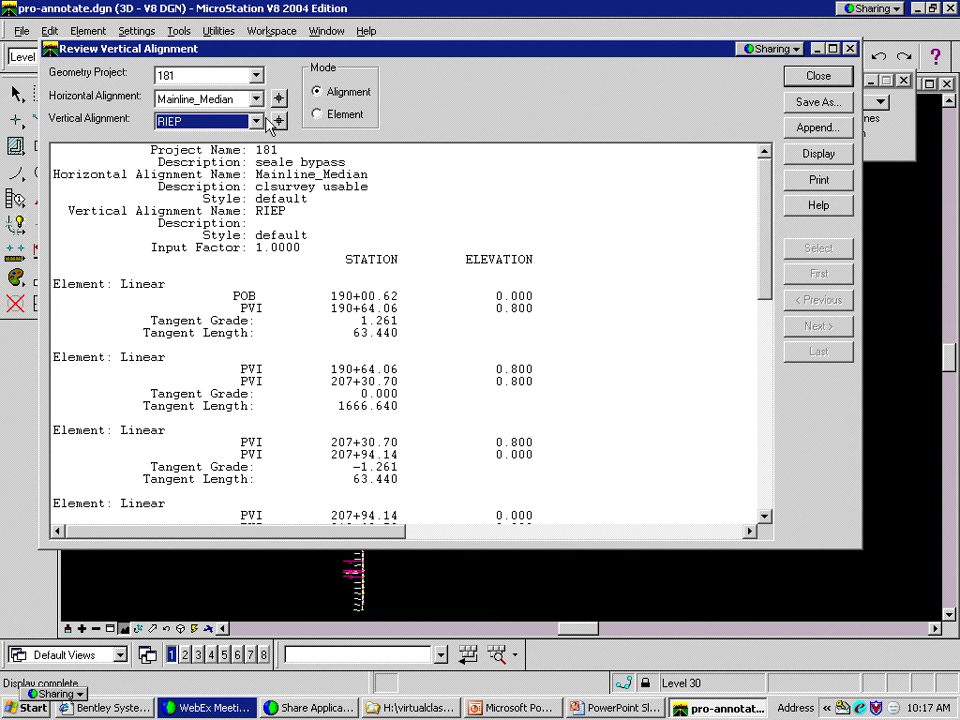
pyautogui.click(205, 121)
pyautogui.click(220, 151)
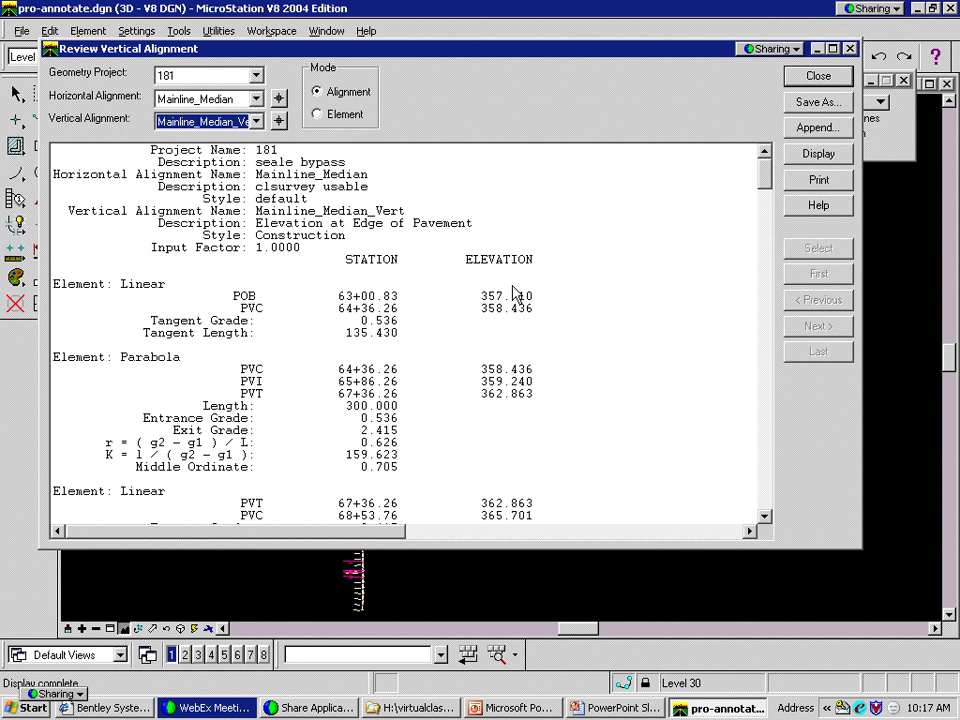
pyautogui.click(833, 82)
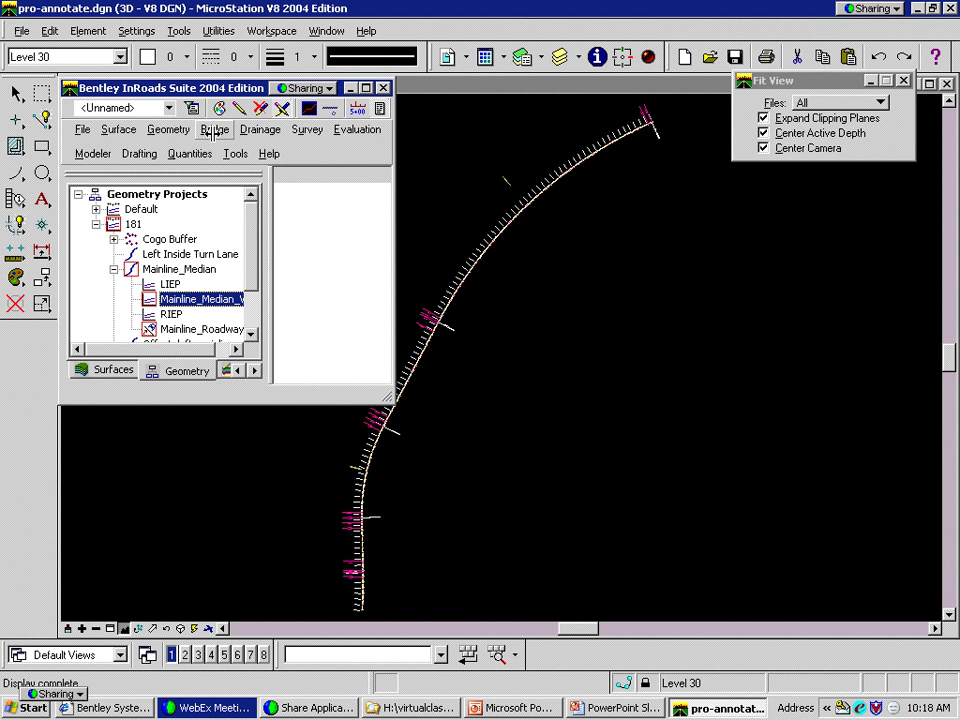
# Open the Vertical Change In Plan settings for Mainline_Median and check the annotation options for vertical PIs, tangents and curves
pyautogui.click(169, 130)
pyautogui.moveTo(180, 151)
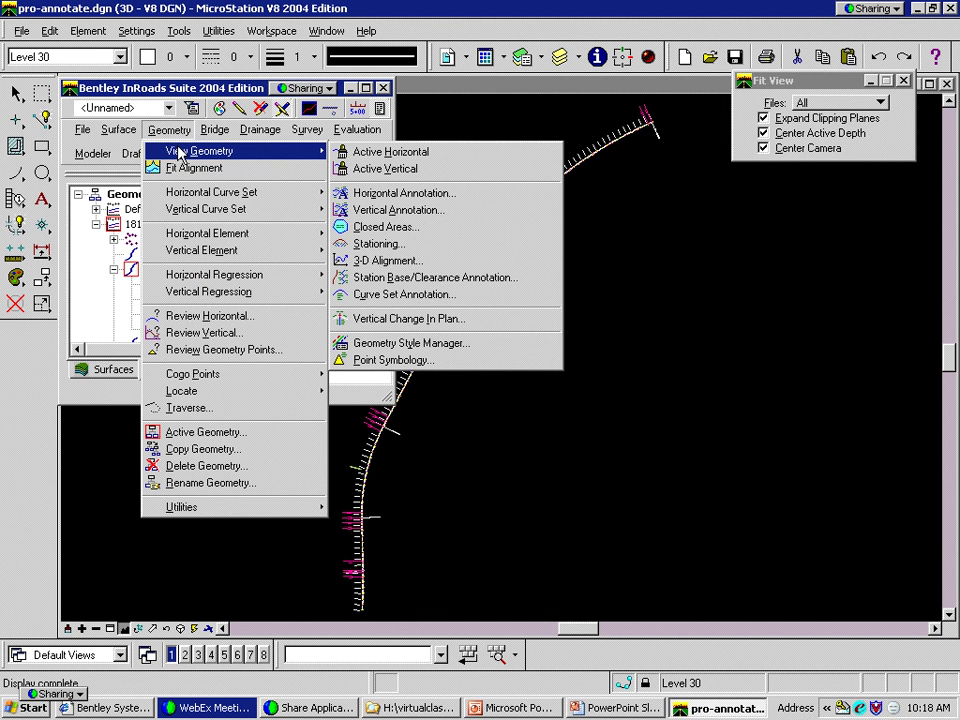
pyautogui.click(436, 318)
pyautogui.moveTo(285, 456); pyautogui.dragTo(291, 447)
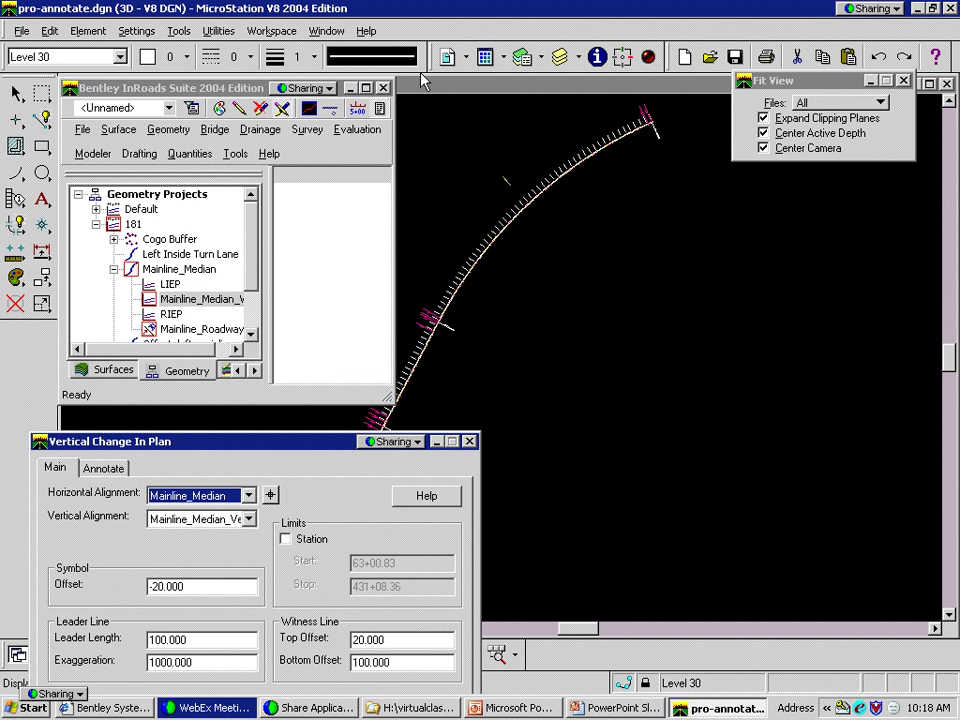
pyautogui.moveTo(421, 73); pyautogui.dragTo(426, 70)
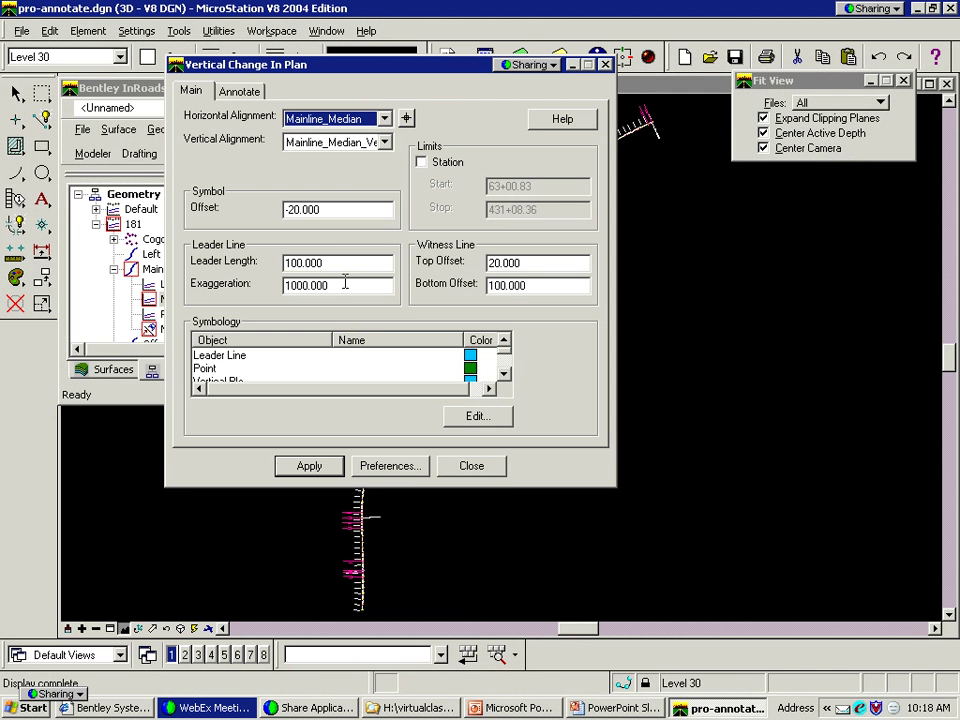
pyautogui.click(238, 90)
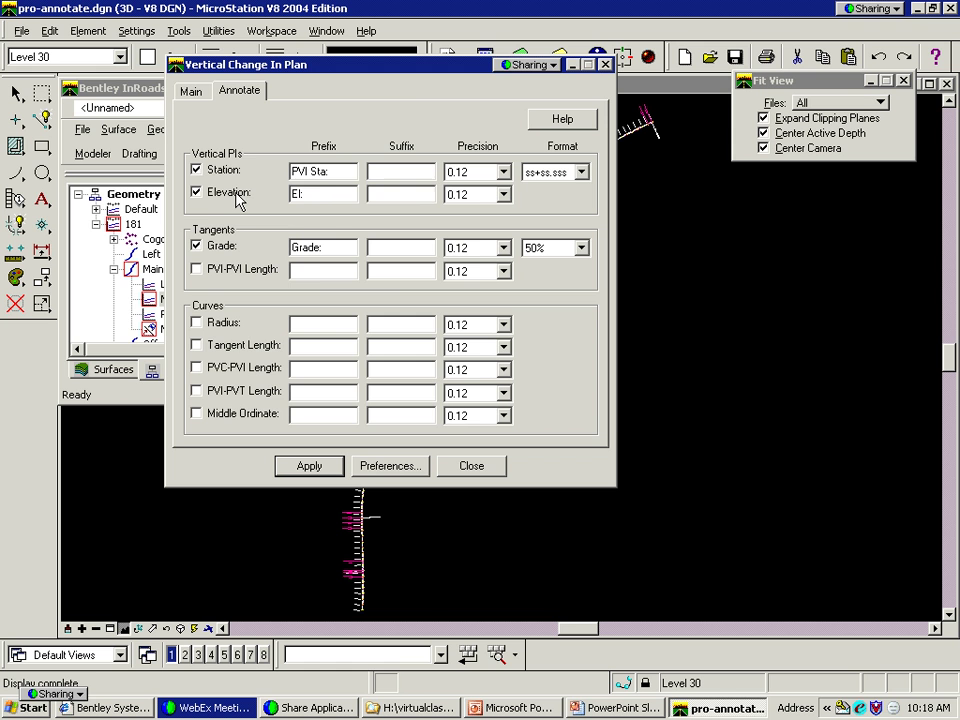
pyautogui.click(189, 91)
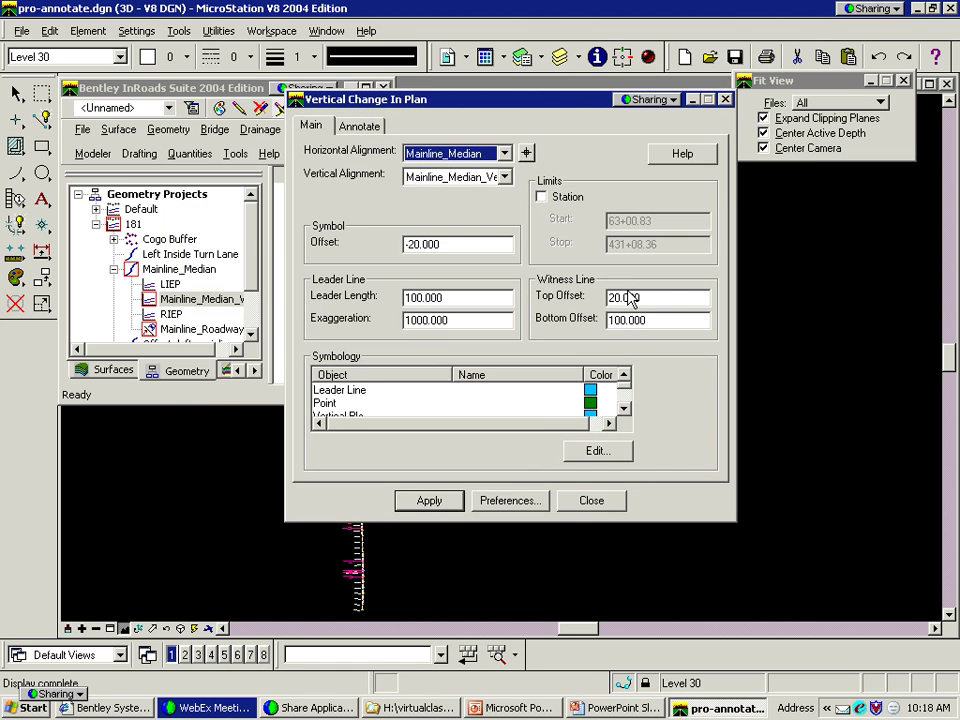
# Annotate the vertical changes of Mainline_Median in plan, limited to stations 200+00.00 through 306+00.00, and close the settings
pyautogui.click(541, 197)
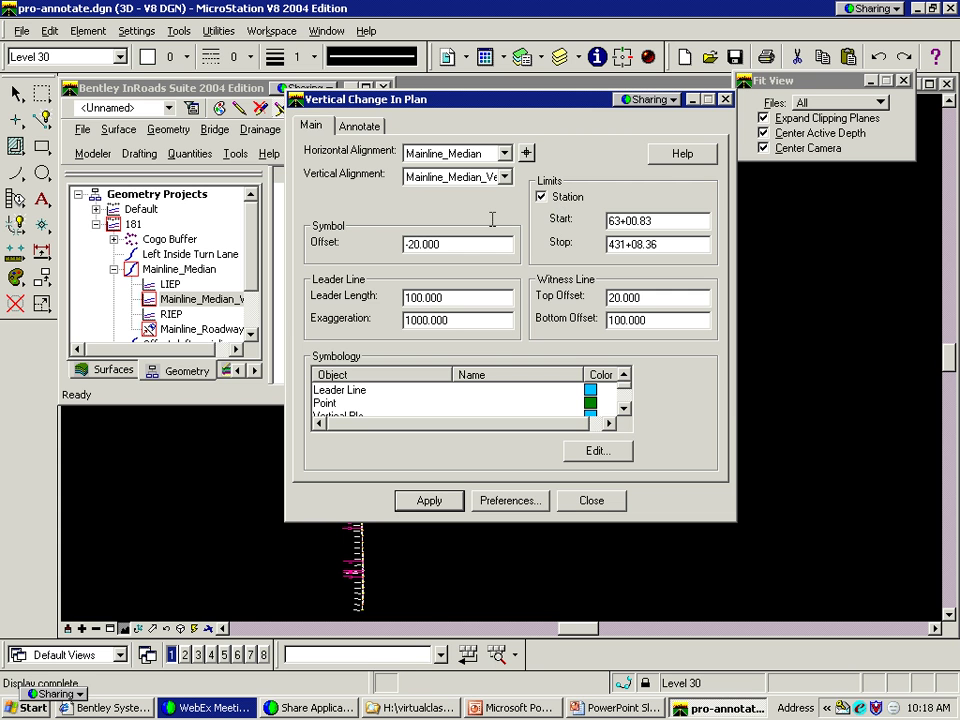
pyautogui.press('Tab')
pyautogui.write('20000')
pyautogui.press('Tab')
pyautogui.write('306000')
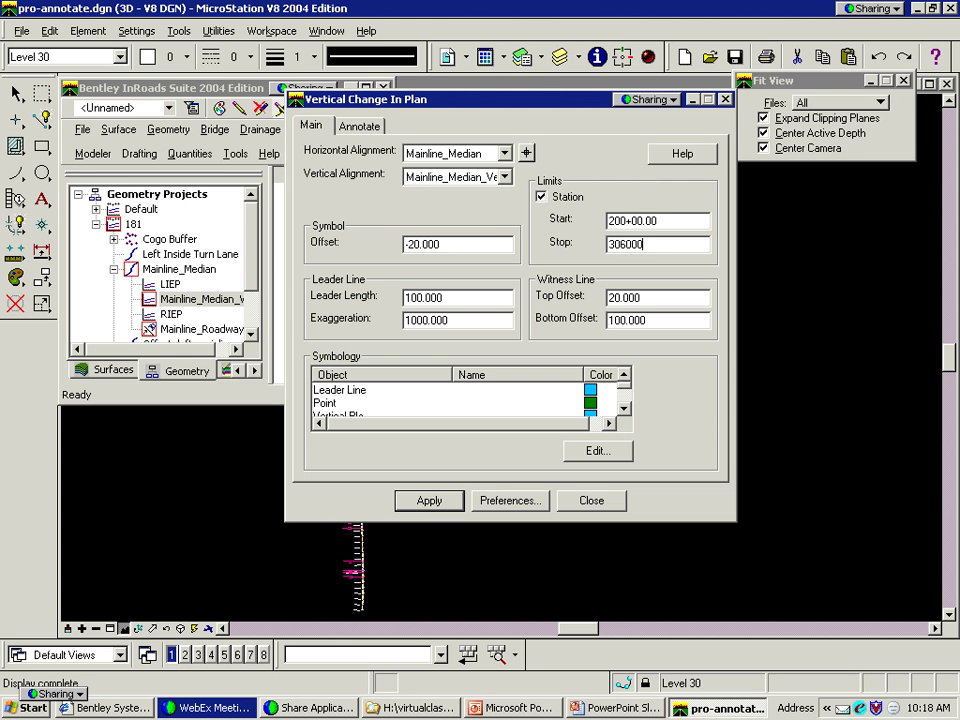
pyautogui.press('Tab')
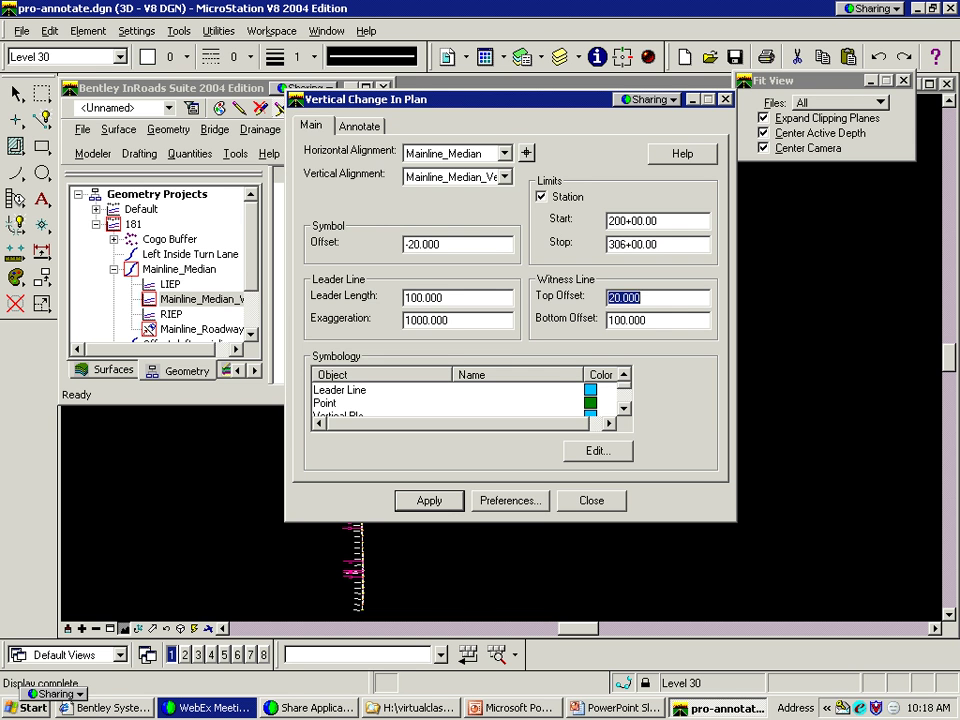
pyautogui.moveTo(459, 104); pyautogui.dragTo(718, 158)
pyautogui.click(696, 551)
pyautogui.click(833, 558)
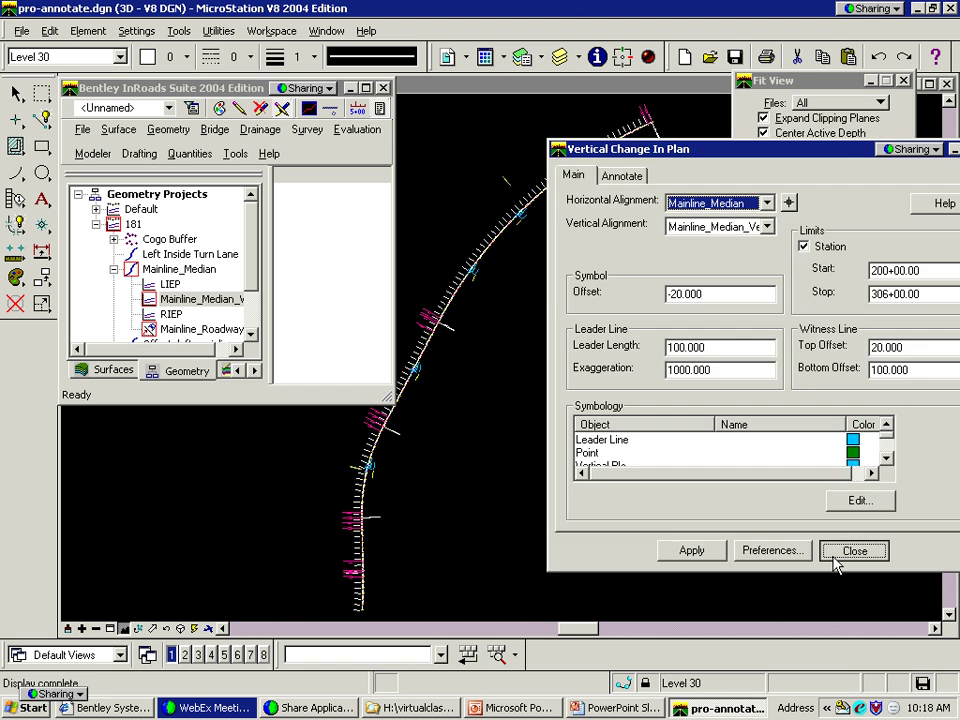
# Examine the PVI station, elevation and grade annotations along Mainline_Median and return to the full alignment view
pyautogui.click(110, 629)
pyautogui.click(345, 499)
pyautogui.click(416, 422)
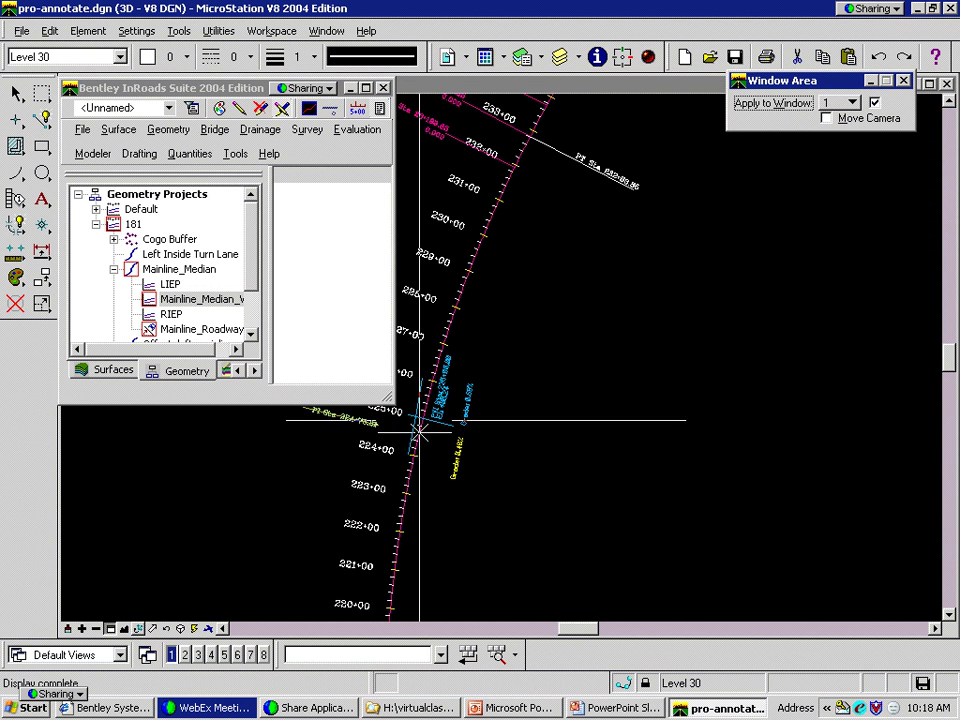
pyautogui.click(323, 537)
pyautogui.click(581, 320)
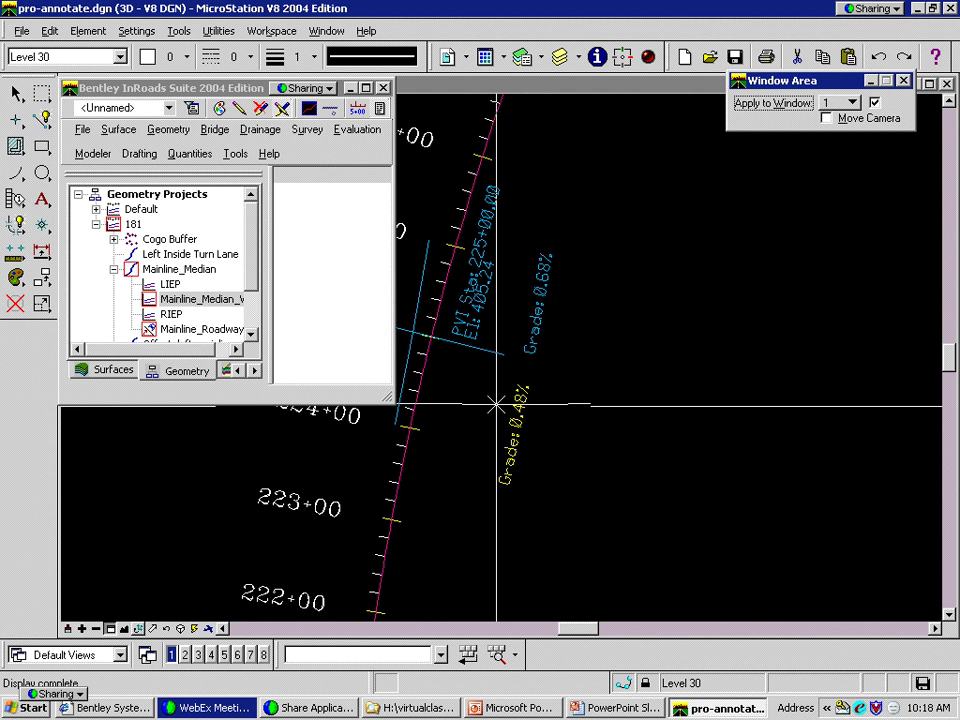
pyautogui.press('Left')
pyautogui.press('Left')
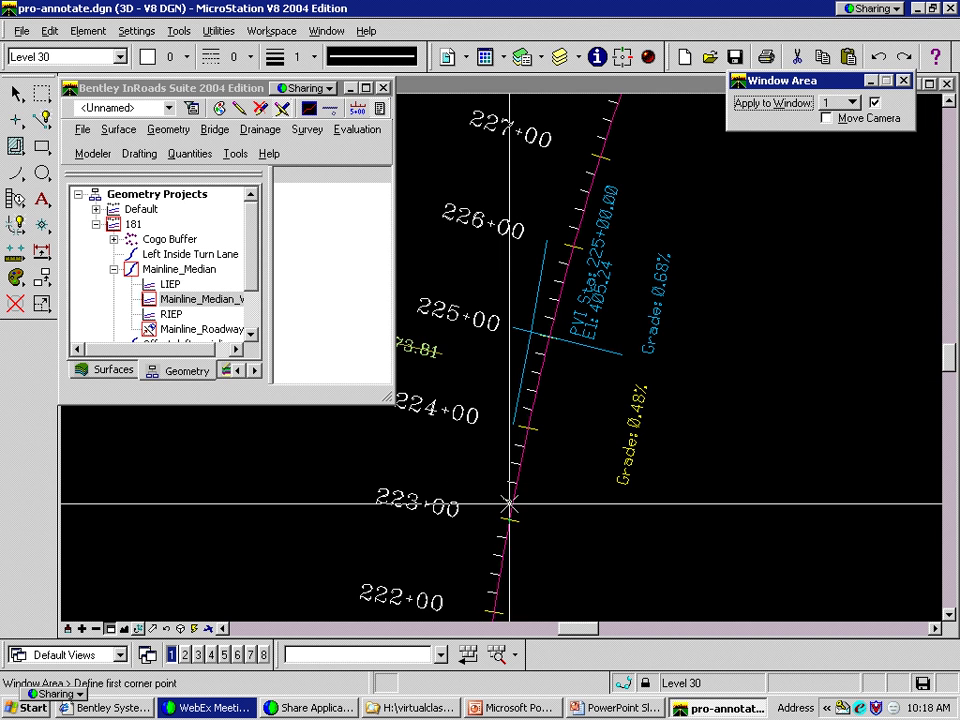
pyautogui.moveTo(510, 504)
pyautogui.keyDown('shift'); pyautogui.mouseDown()
pyautogui.moveTo(570, 291)
pyautogui.moveTo(537, 375)
pyautogui.moveTo(593, 325)
pyautogui.moveTo(626, 272)
pyautogui.mouseUp(); pyautogui.keyUp('shift')
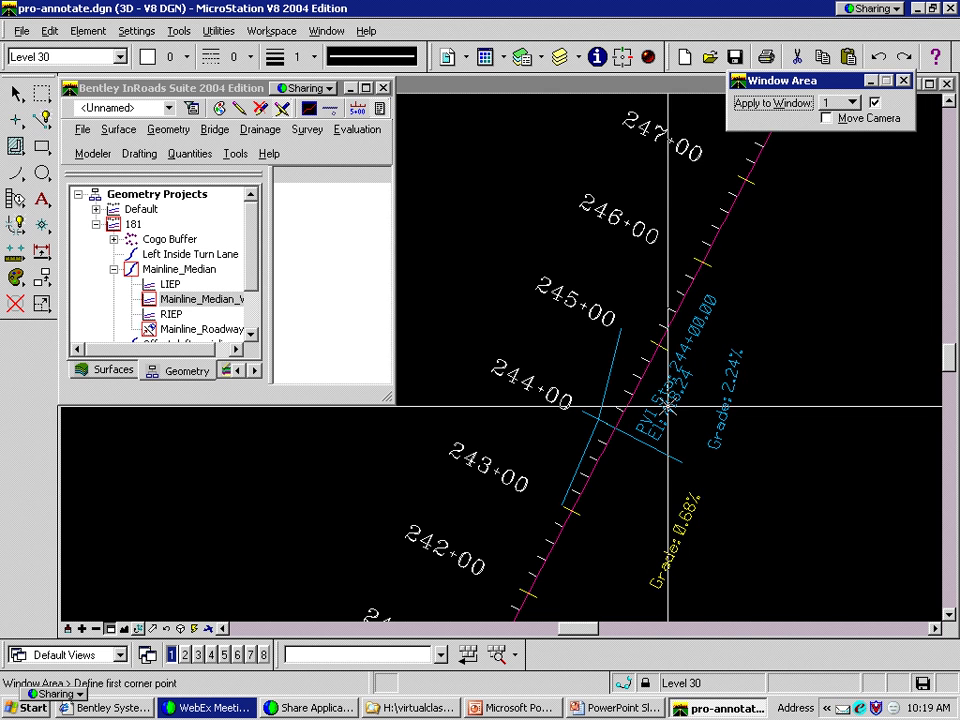
pyautogui.click(123, 628)
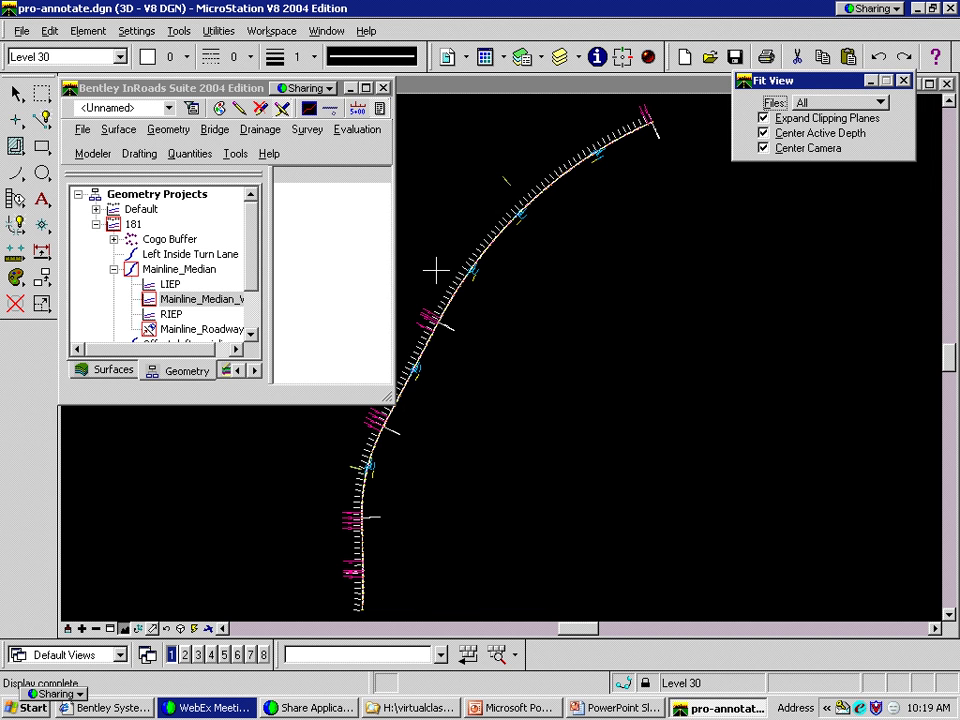
# Open the Create Profile settings for Mainline_Median and check the network structure and crossing and projected feature options
pyautogui.click(357, 129)
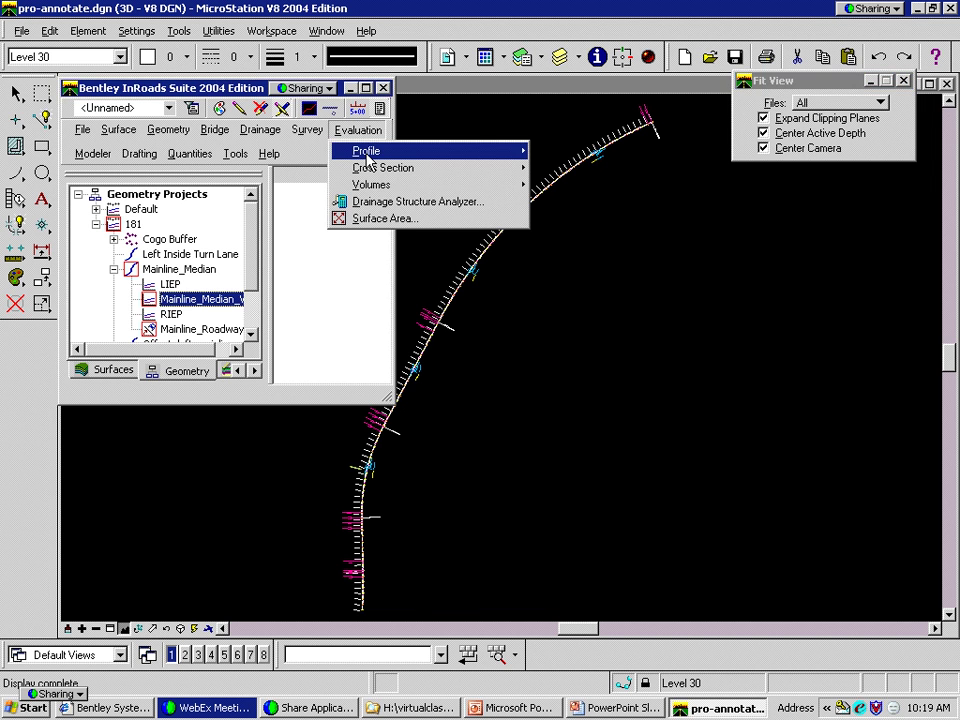
pyautogui.moveTo(368, 151)
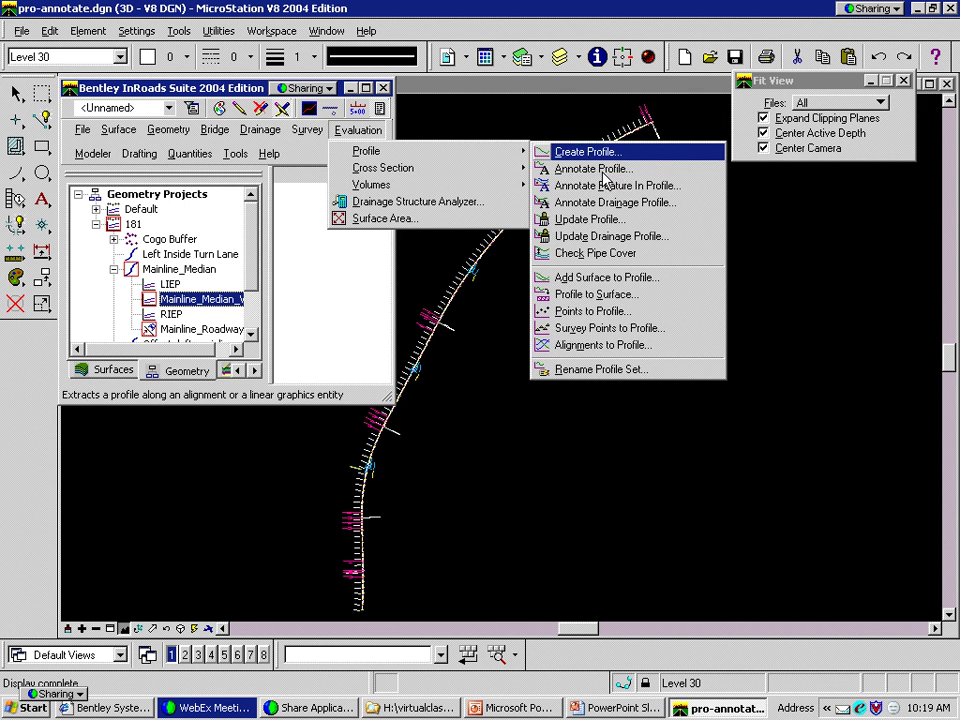
pyautogui.click(595, 152)
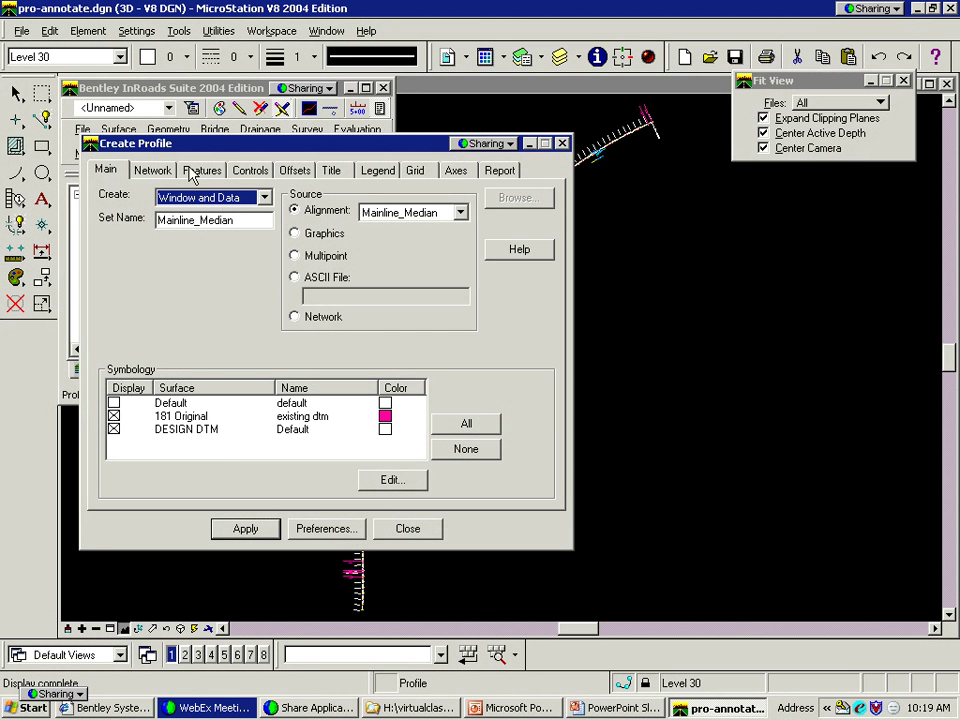
pyautogui.click(152, 170)
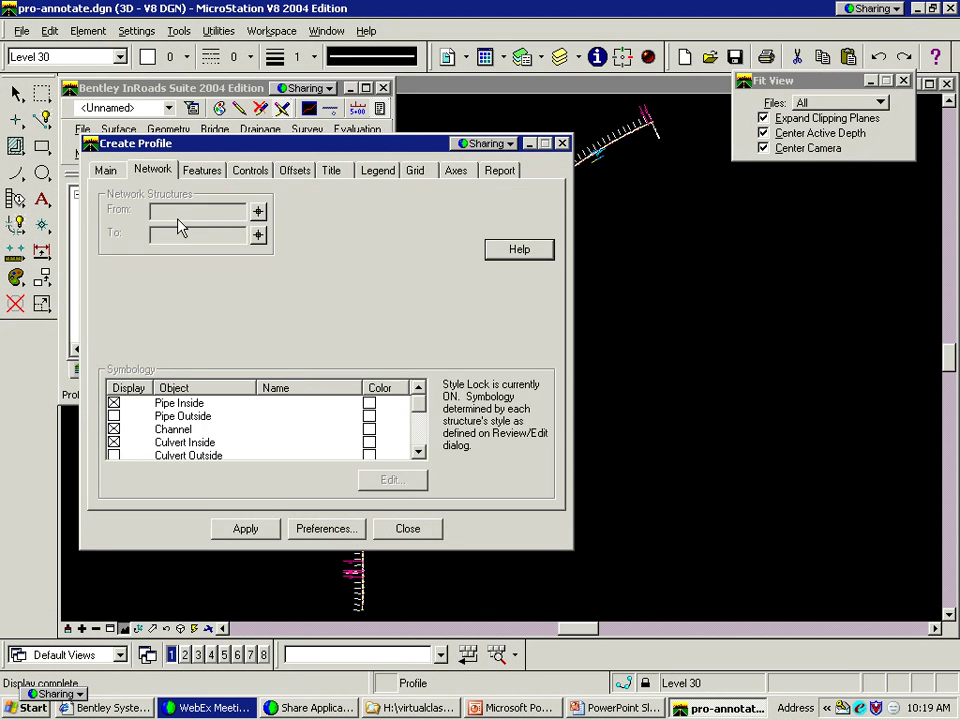
pyautogui.click(214, 172)
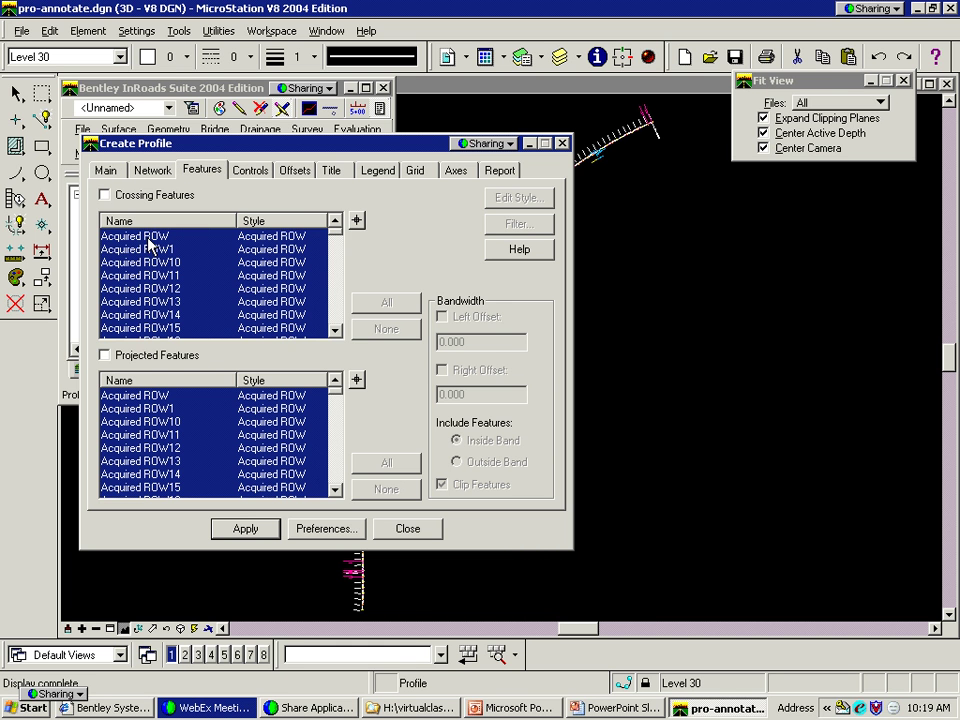
# Limit the profile to stations 200+00.00 through 306+00.00
pyautogui.click(240, 172)
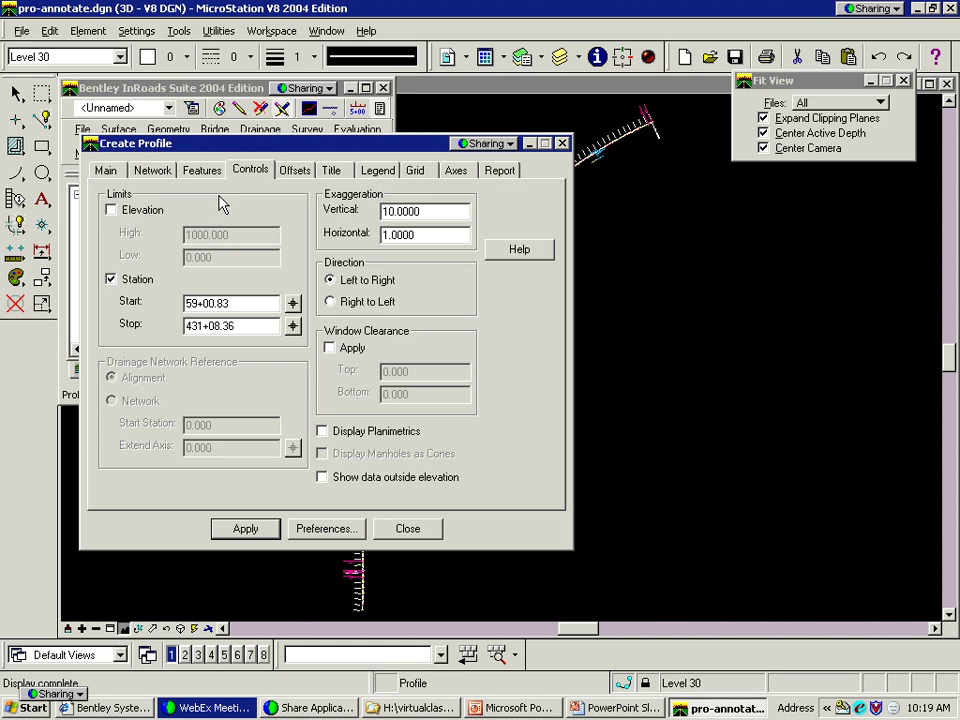
pyautogui.moveTo(251, 303); pyautogui.dragTo(175, 304)
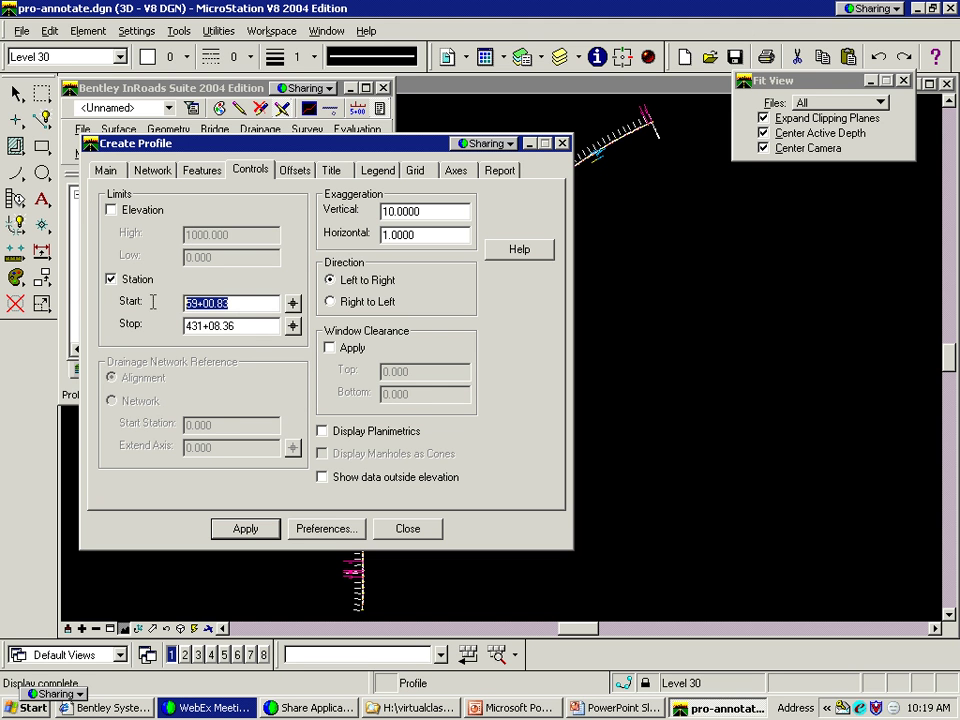
pyautogui.write('20000')
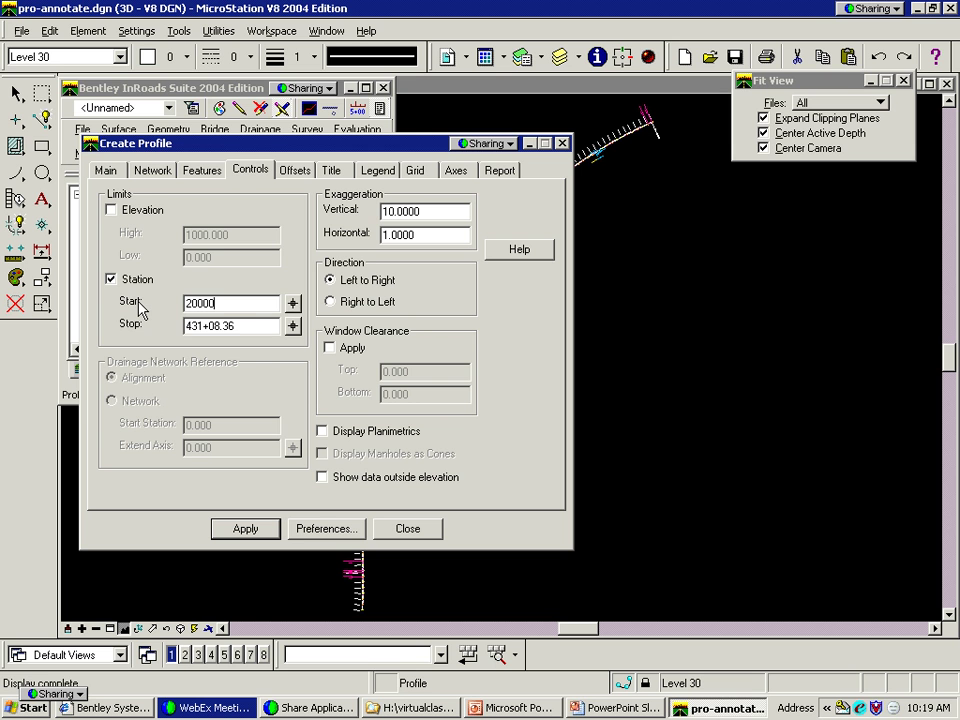
pyautogui.press('Tab')
pyautogui.write('306+0')
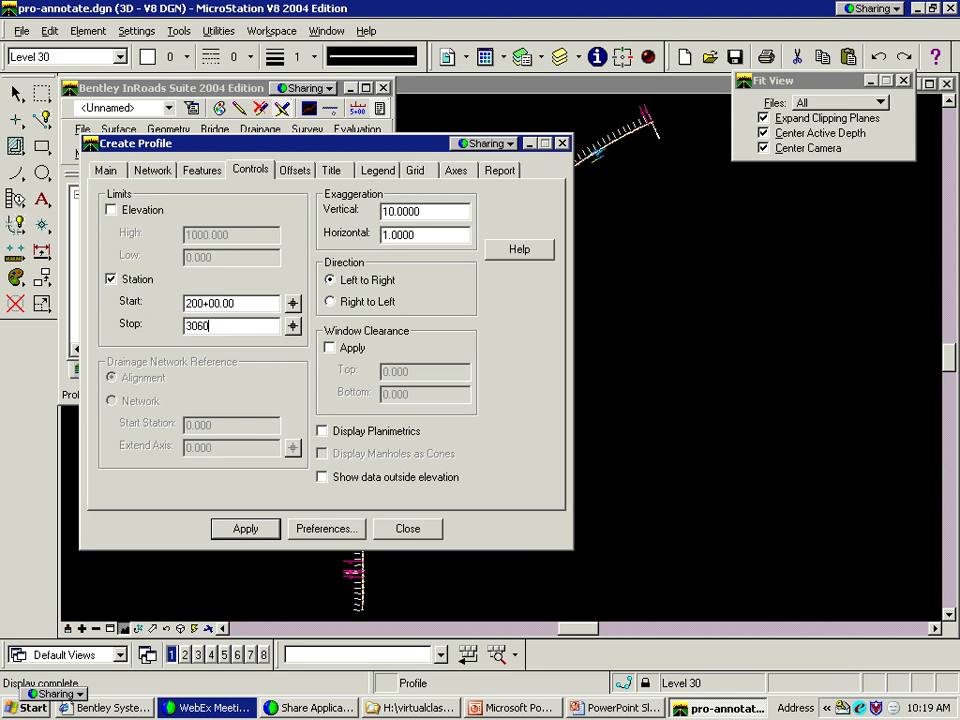
pyautogui.write('0')
pyautogui.press('Tab')
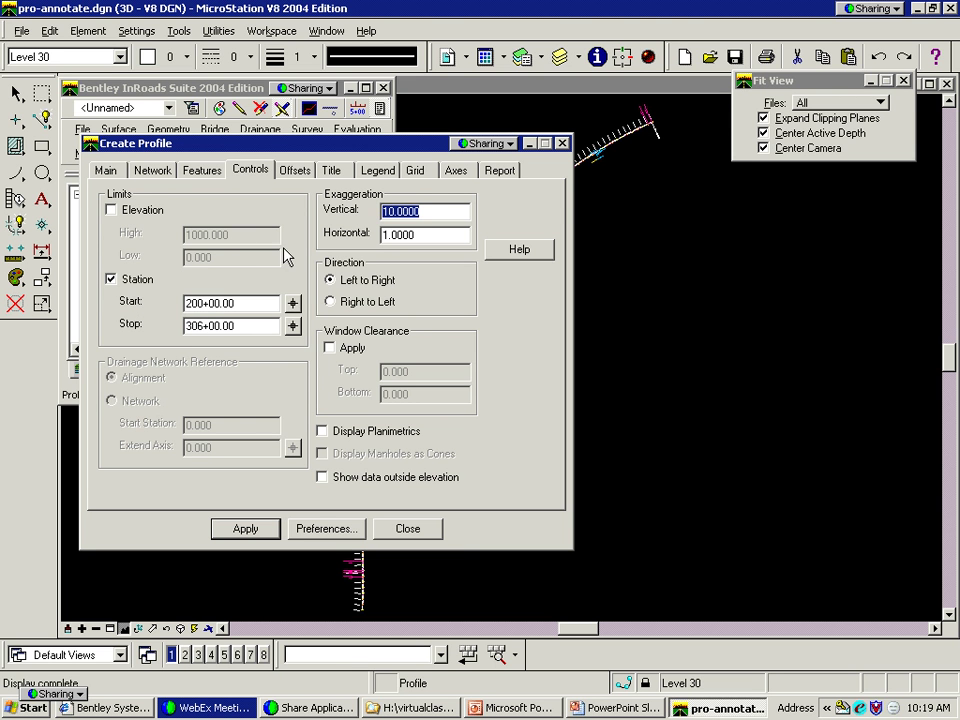
# Review the profile's source and surface settings and check the text, cell and line style scale factors in the project options
pyautogui.click(105, 170)
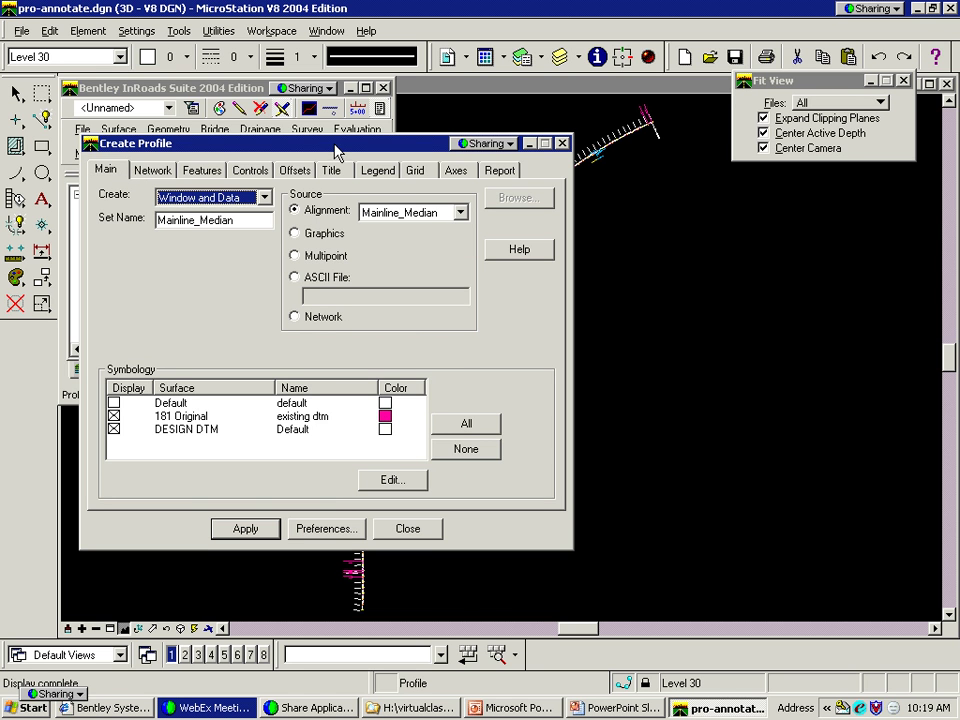
pyautogui.moveTo(335, 149); pyautogui.dragTo(328, 128)
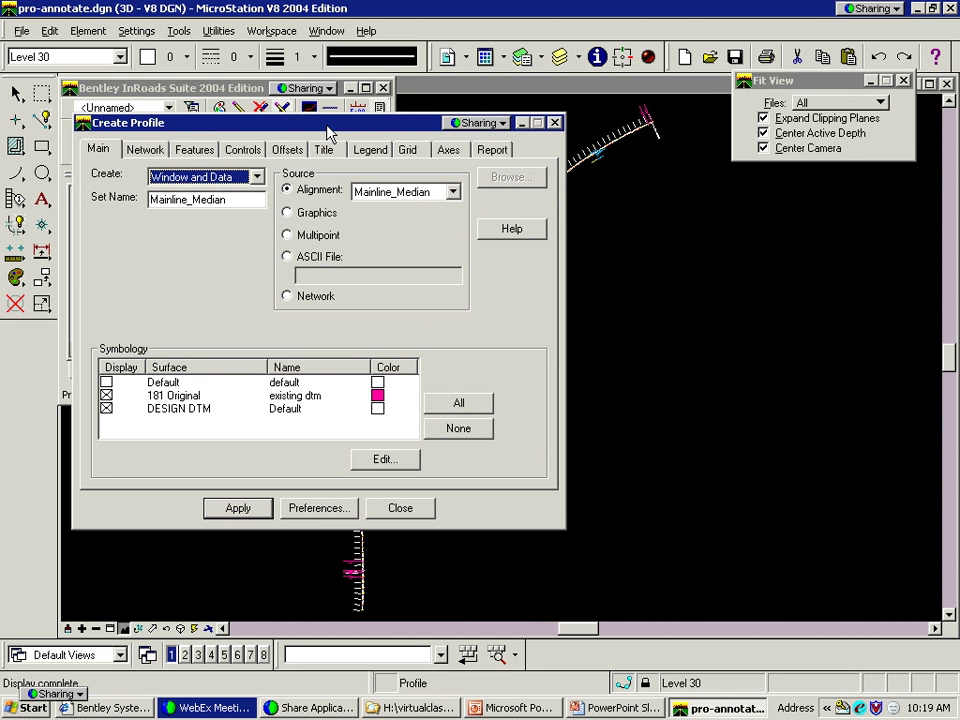
pyautogui.moveTo(328, 128); pyautogui.dragTo(322, 256)
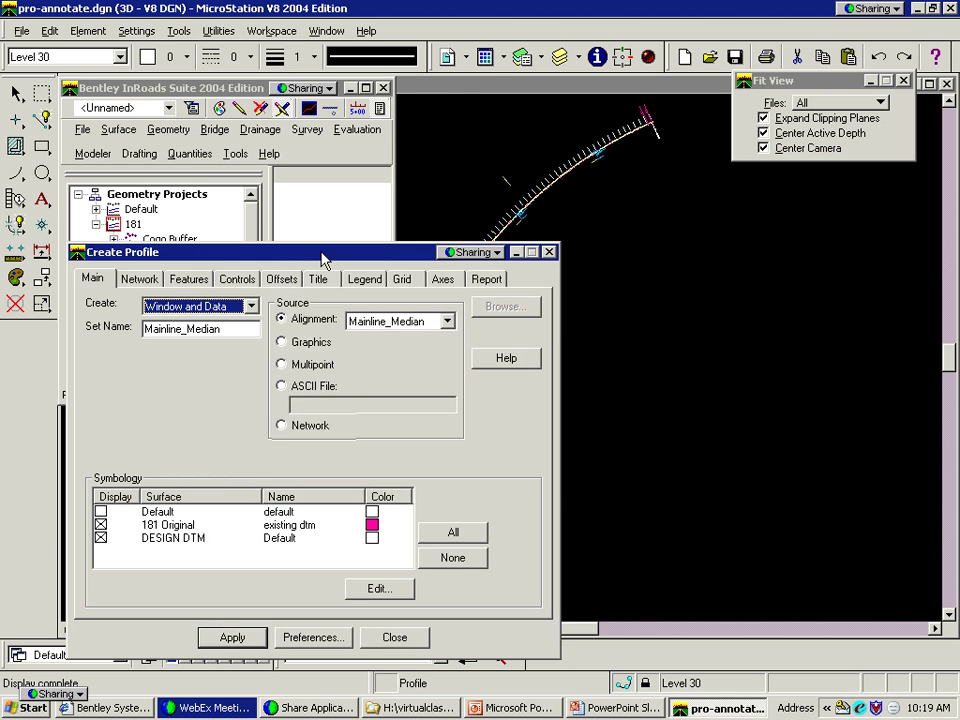
pyautogui.click(235, 153)
pyautogui.click(300, 489)
pyautogui.click(225, 122)
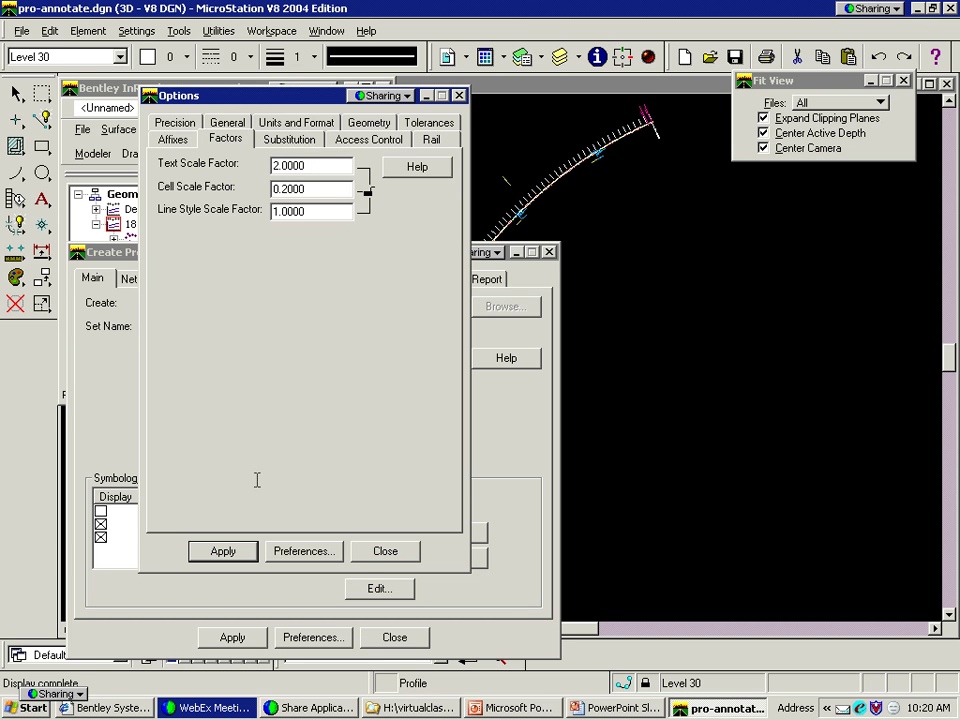
pyautogui.click(387, 558)
# Create the Mainline_Median profile with the 181 Original and DESIGN DTM surfaces, place it beside the plan alignment and close the profile settings
pyautogui.click(240, 637)
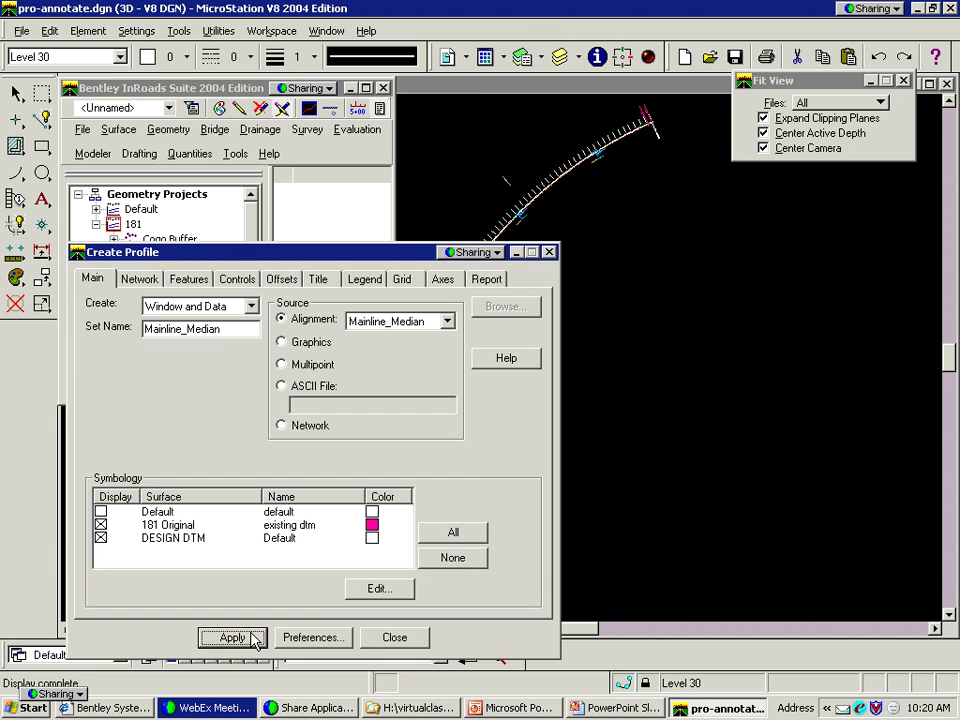
pyautogui.click(589, 421)
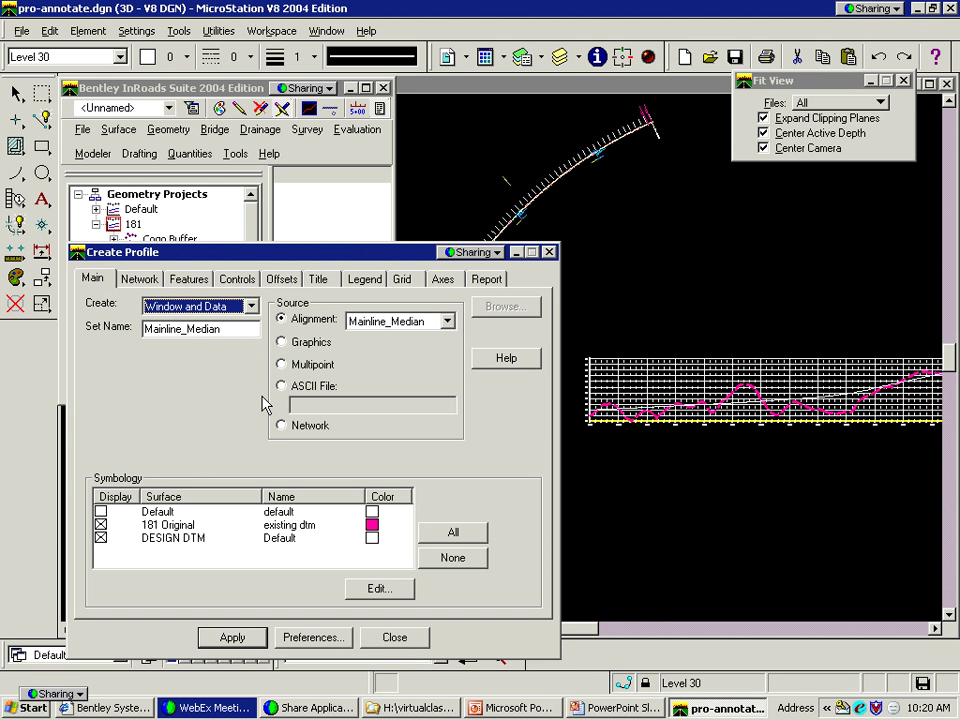
pyautogui.click(230, 279)
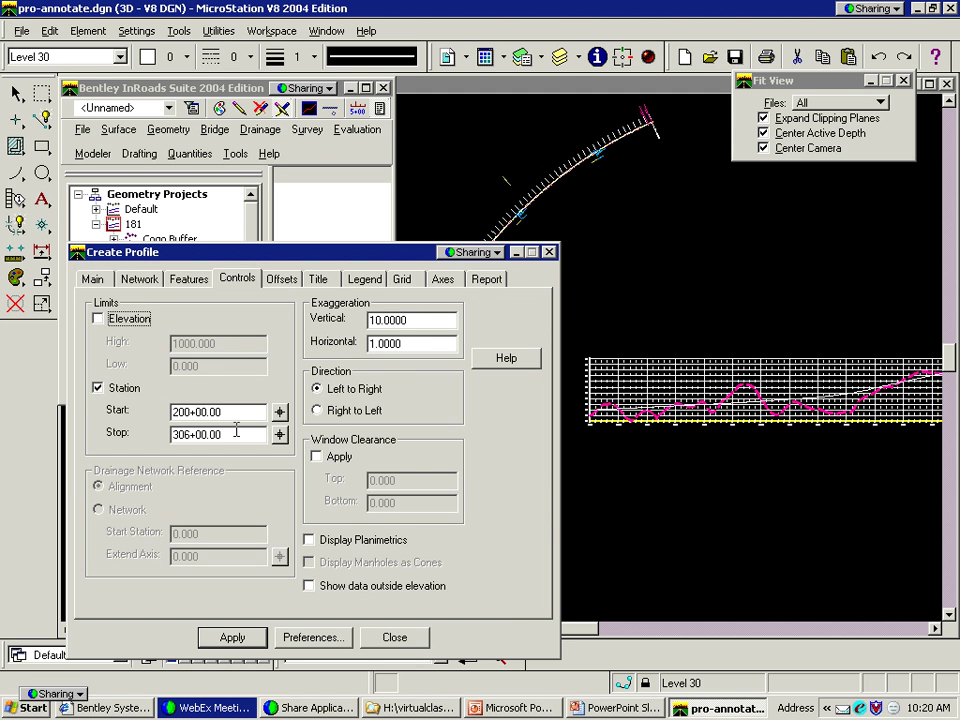
pyautogui.click(410, 637)
# Examine the station and elevation labels at both ends of the new profile and the surface lines in its first quarter
pyautogui.click(124, 629)
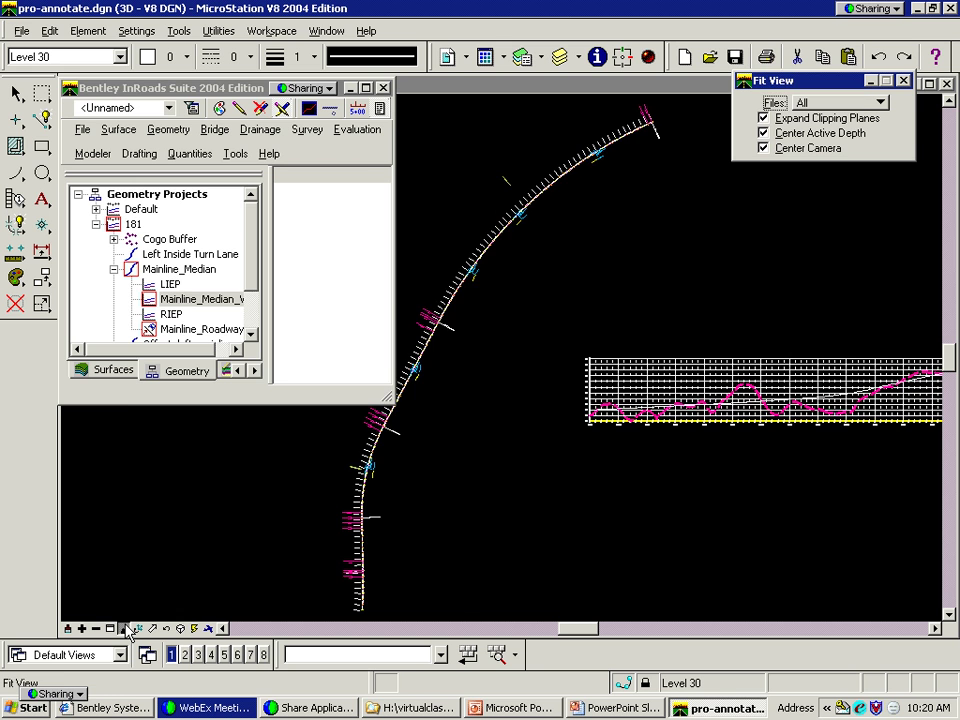
pyautogui.moveTo(391, 403); pyautogui.dragTo(396, 278)
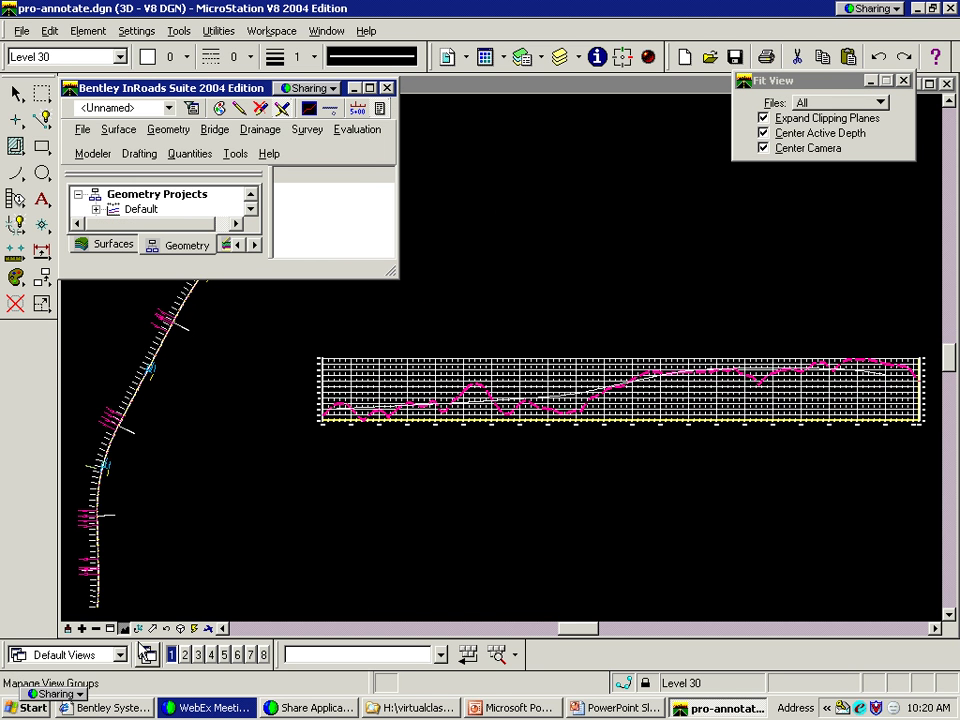
pyautogui.click(110, 628)
pyautogui.click(272, 390)
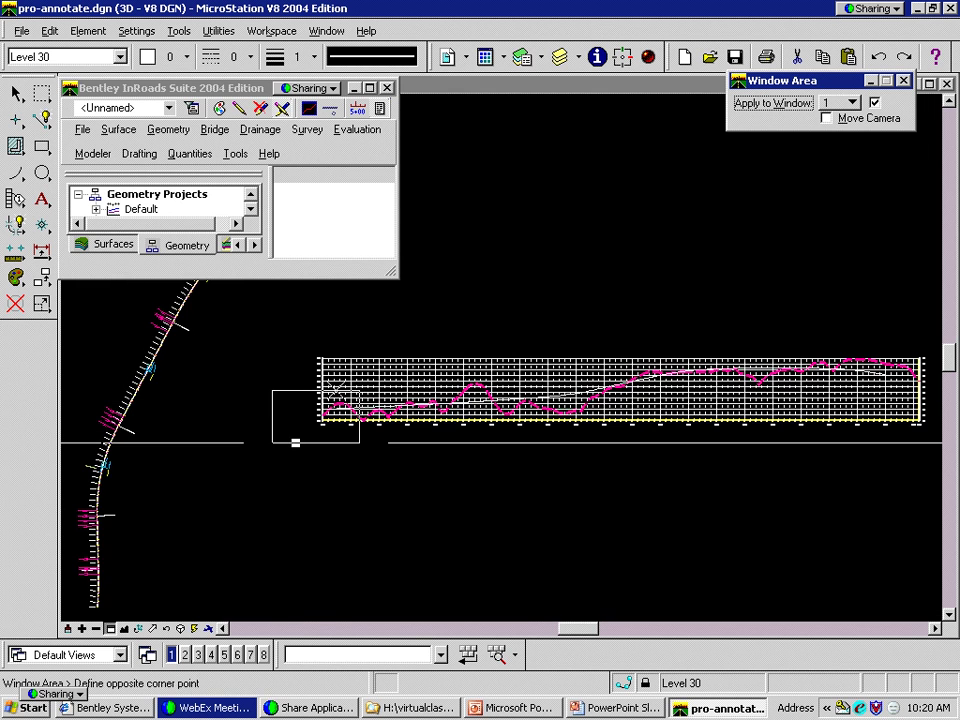
pyautogui.click(359, 442)
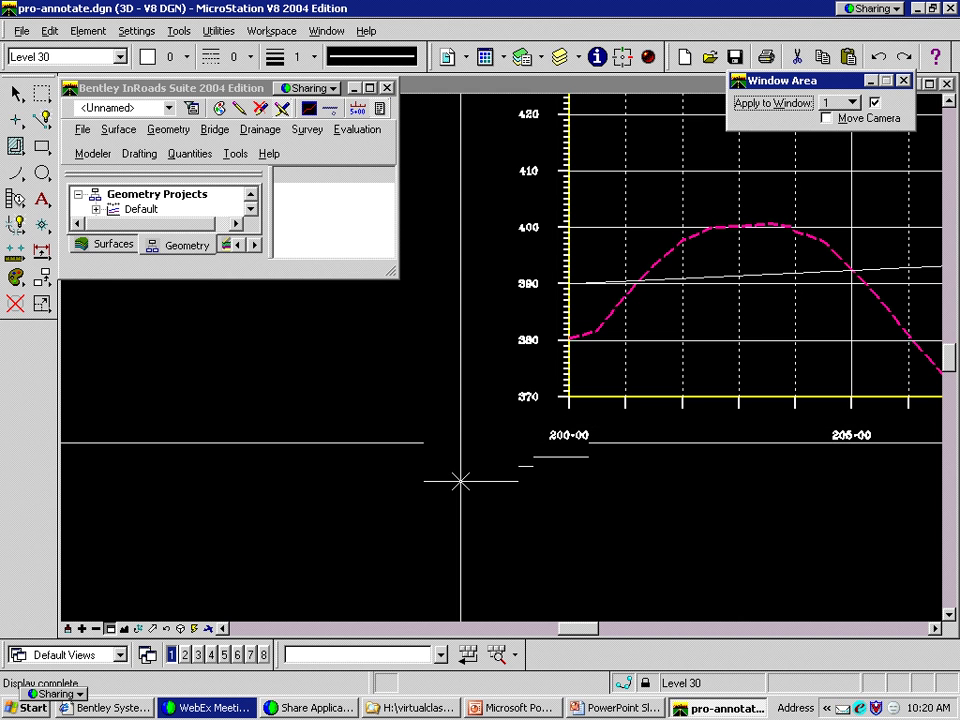
pyautogui.click(124, 630)
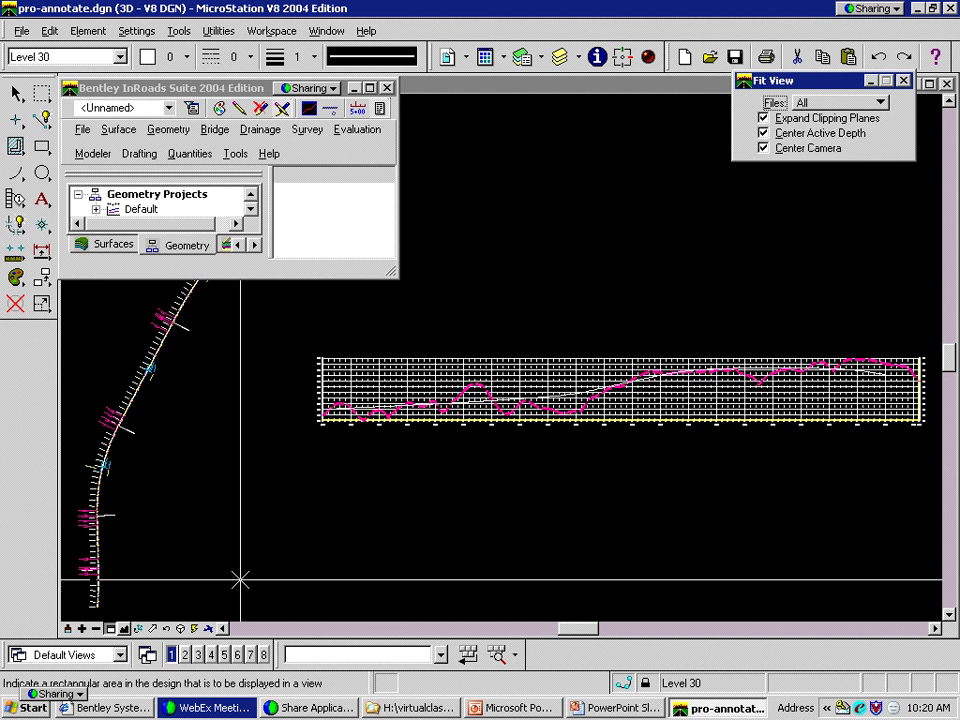
pyautogui.click(904, 436)
pyautogui.click(932, 399)
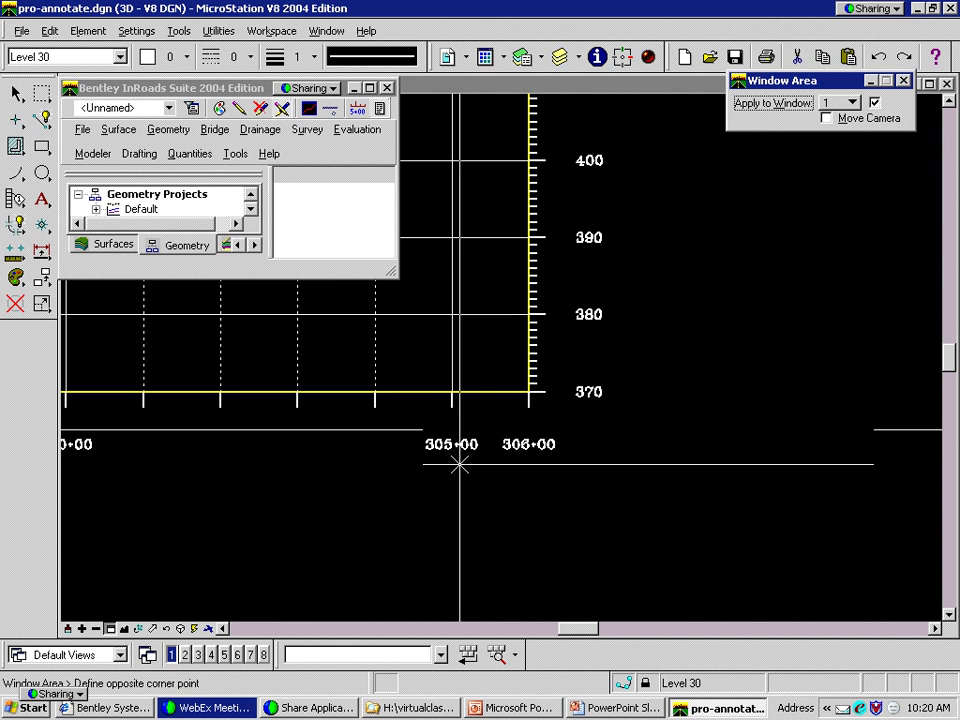
pyautogui.click(124, 629)
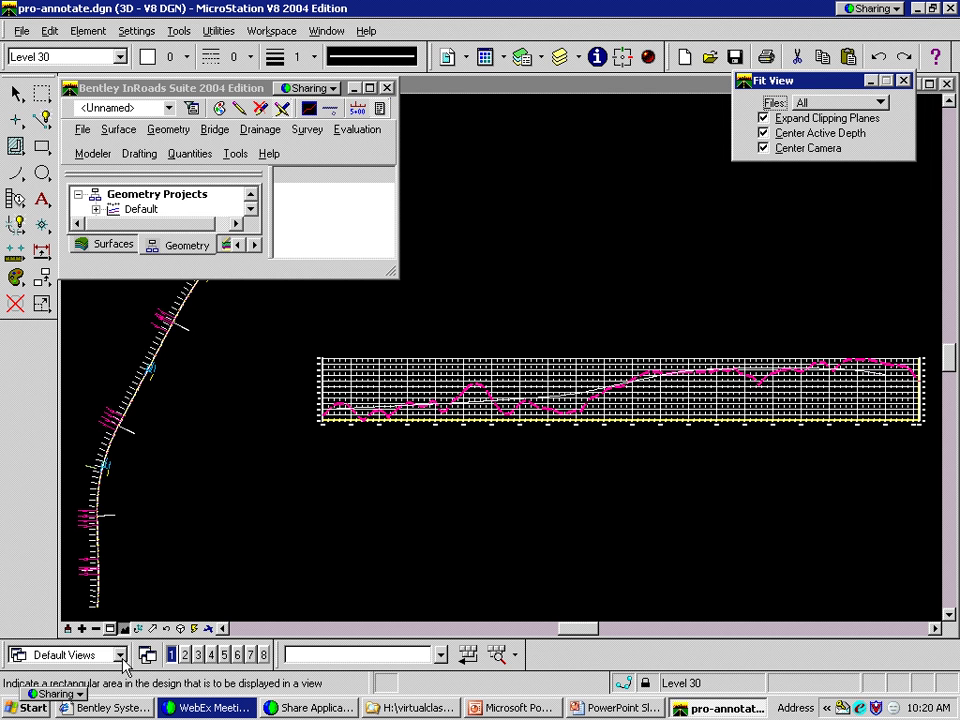
pyautogui.click(110, 628)
pyautogui.click(304, 350)
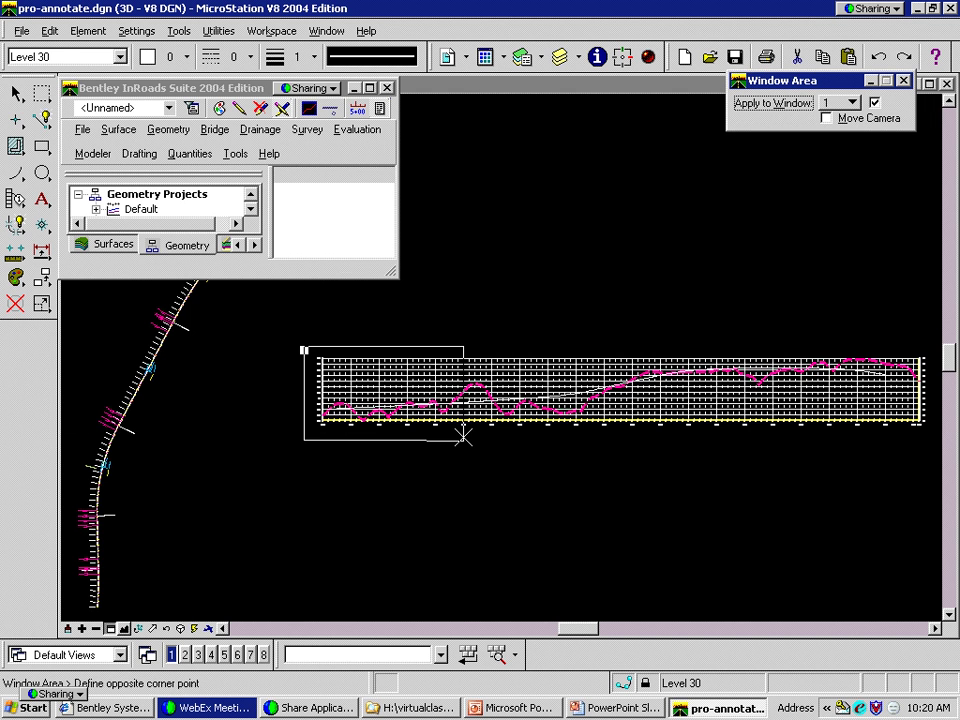
pyautogui.click(463, 437)
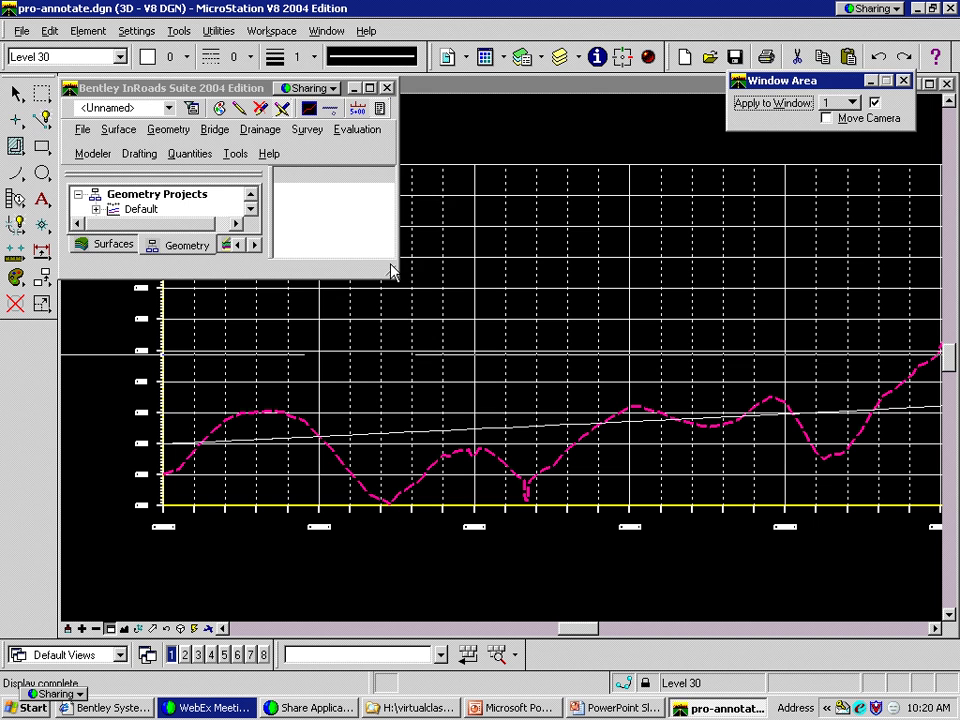
# Display the Mainline_Median vertical alignment on the new profile from the 181 geometry project
pyautogui.moveTo(395, 274); pyautogui.dragTo(456, 330)
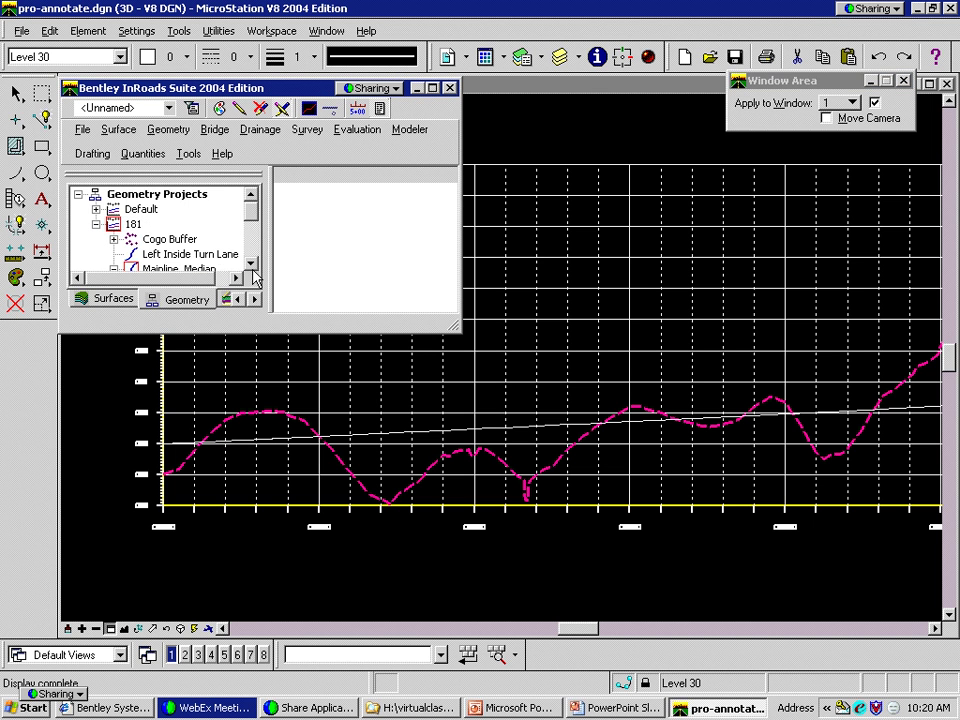
pyautogui.scroll(-1, 190, 245)
pyautogui.scroll(-1, 190, 247)
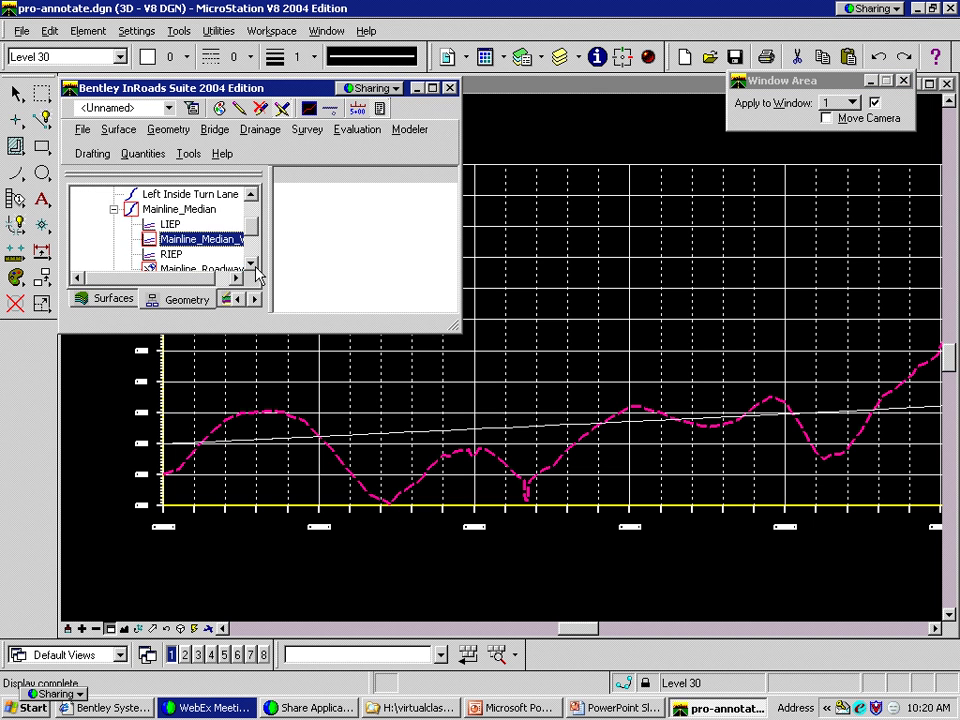
pyautogui.rightClick(205, 247)
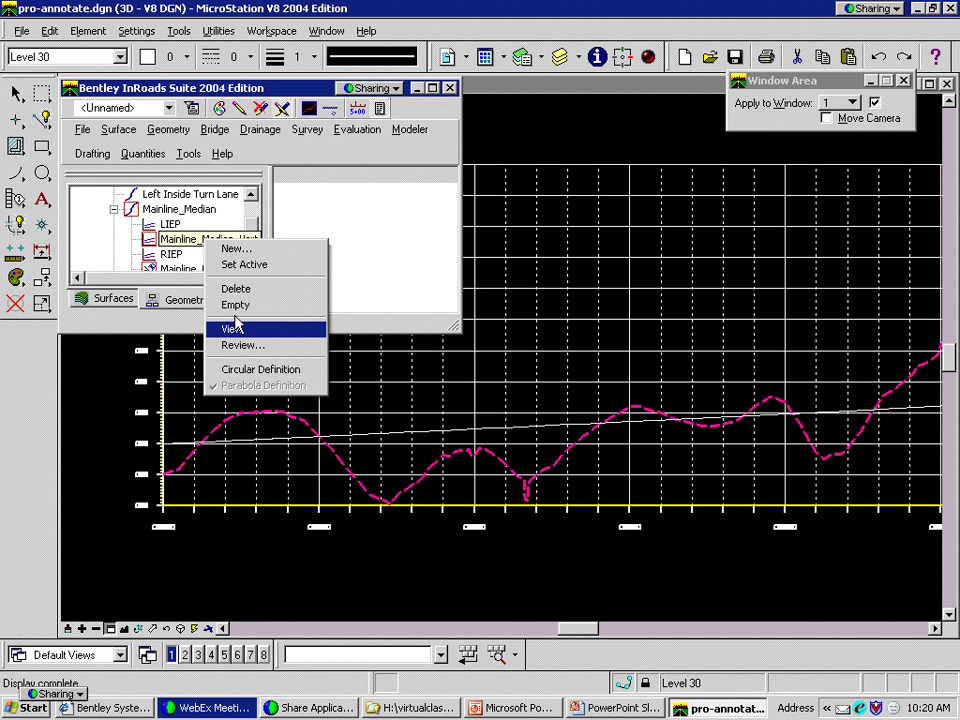
pyautogui.click(234, 328)
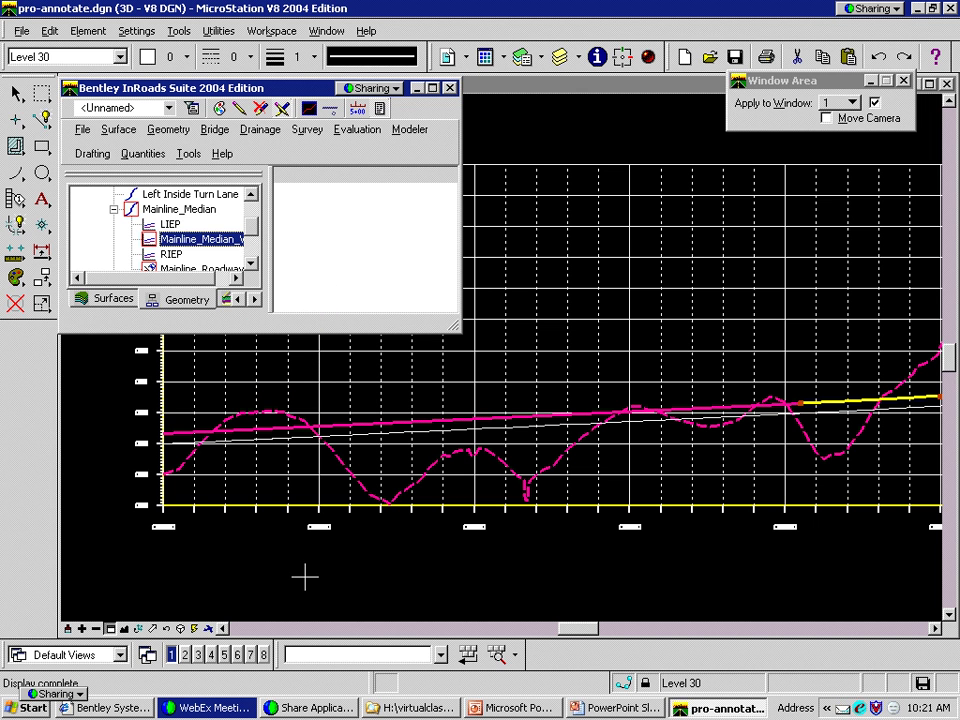
# Review the point, curve and main settings for vertical annotation of Mainline_Median, and close them without applying
pyautogui.click(443, 477)
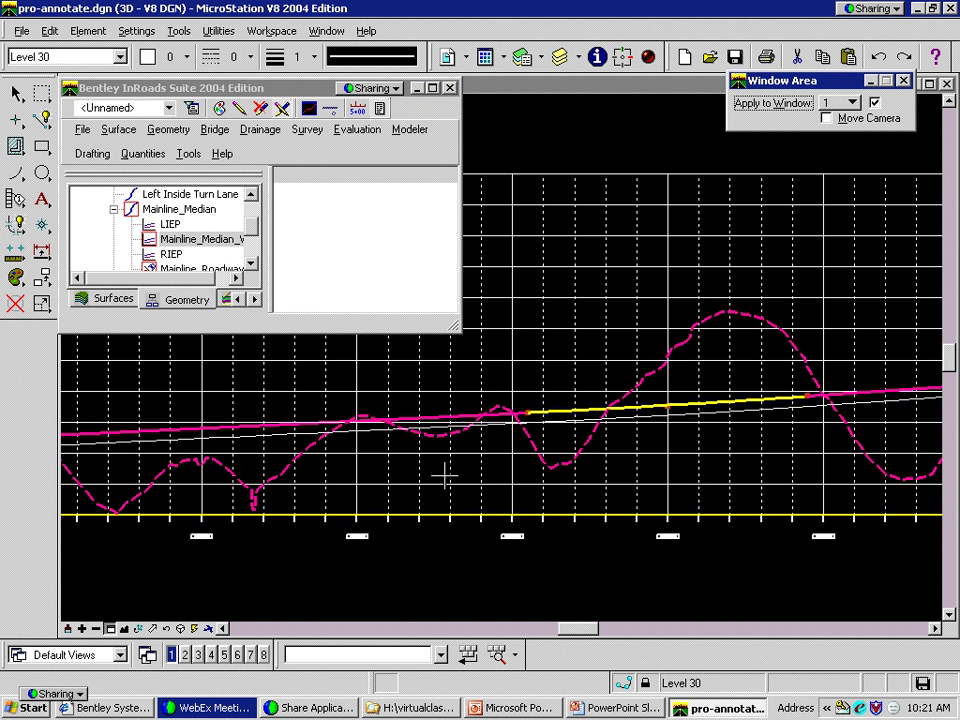
pyautogui.keyDown('shift'); pyautogui.moveTo(444, 475); pyautogui.dragTo(806, 379); pyautogui.keyUp('shift')
pyautogui.click(97, 630)
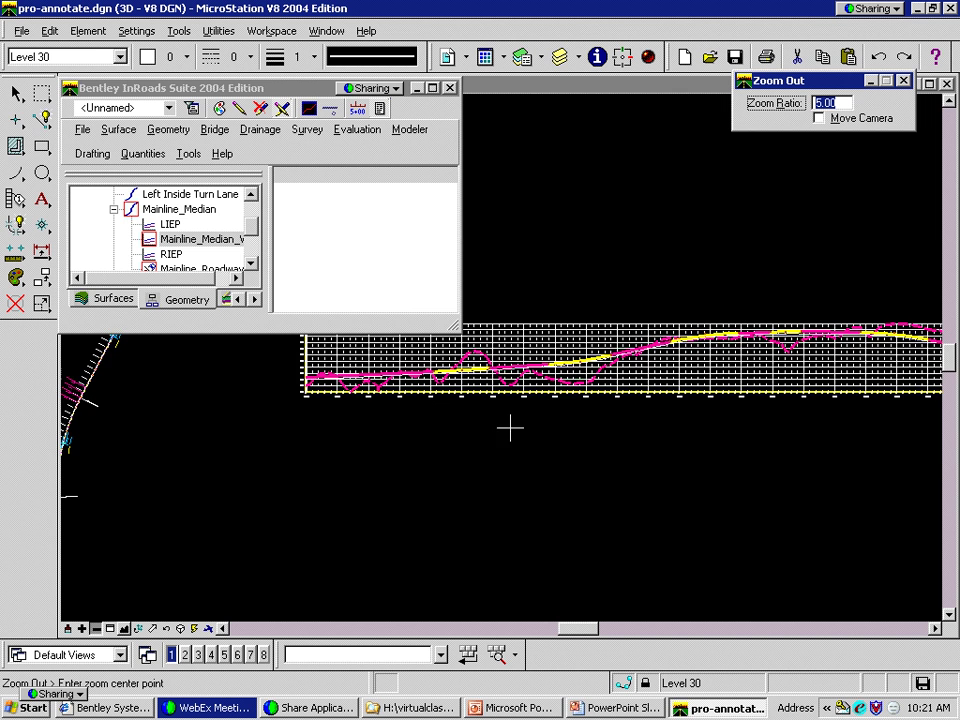
pyautogui.keyDown('shift'); pyautogui.moveTo(518, 477); pyautogui.dragTo(531, 436); pyautogui.keyUp('shift')
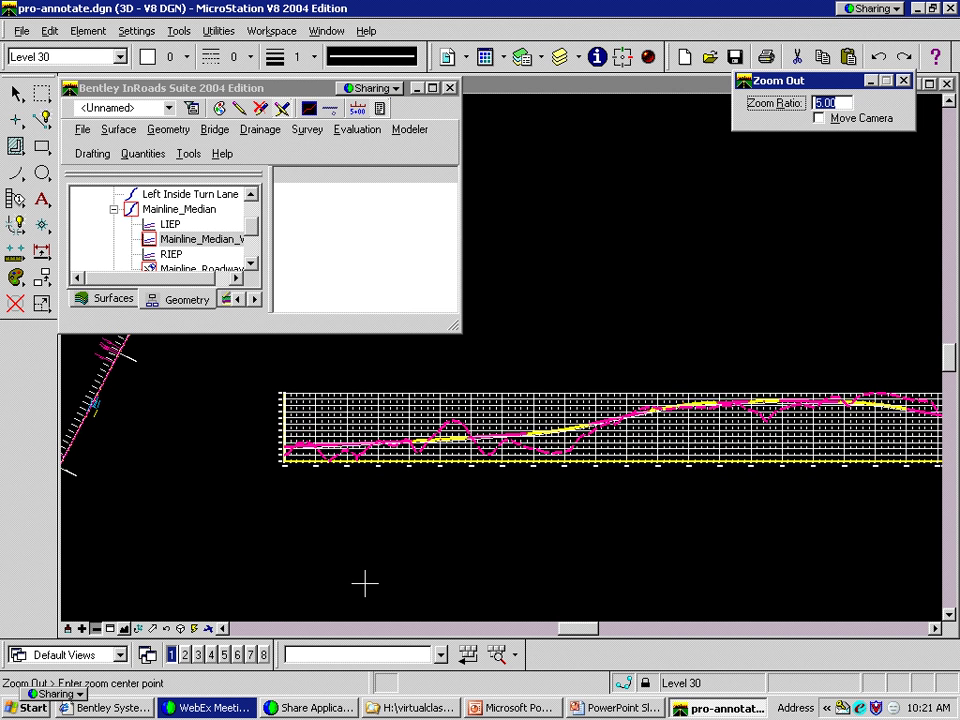
pyautogui.click(167, 133)
pyautogui.moveTo(171, 152)
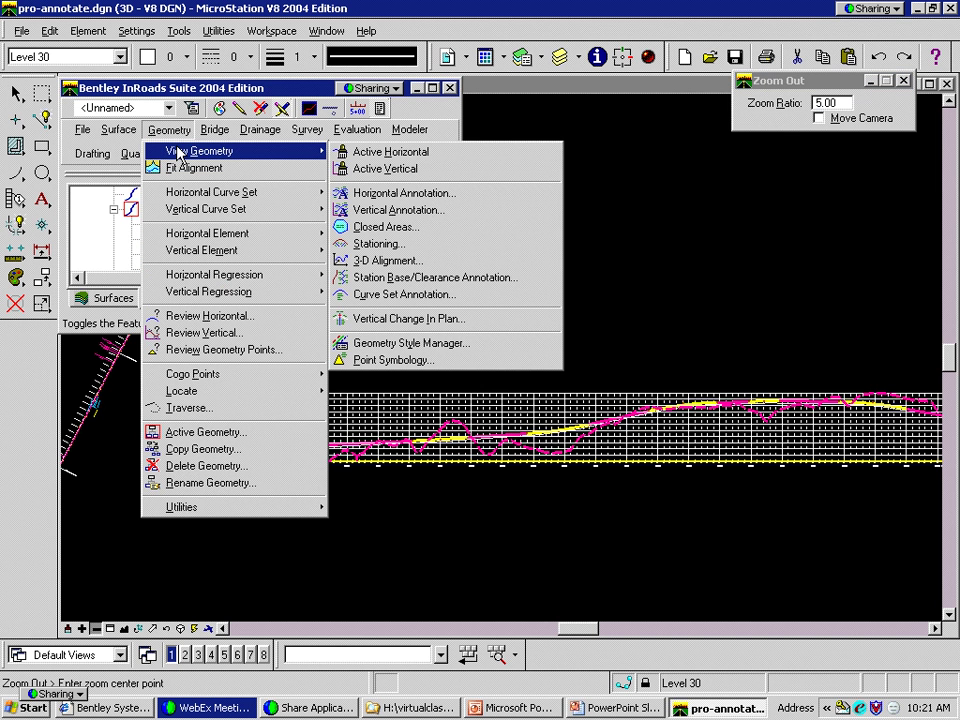
pyautogui.click(414, 214)
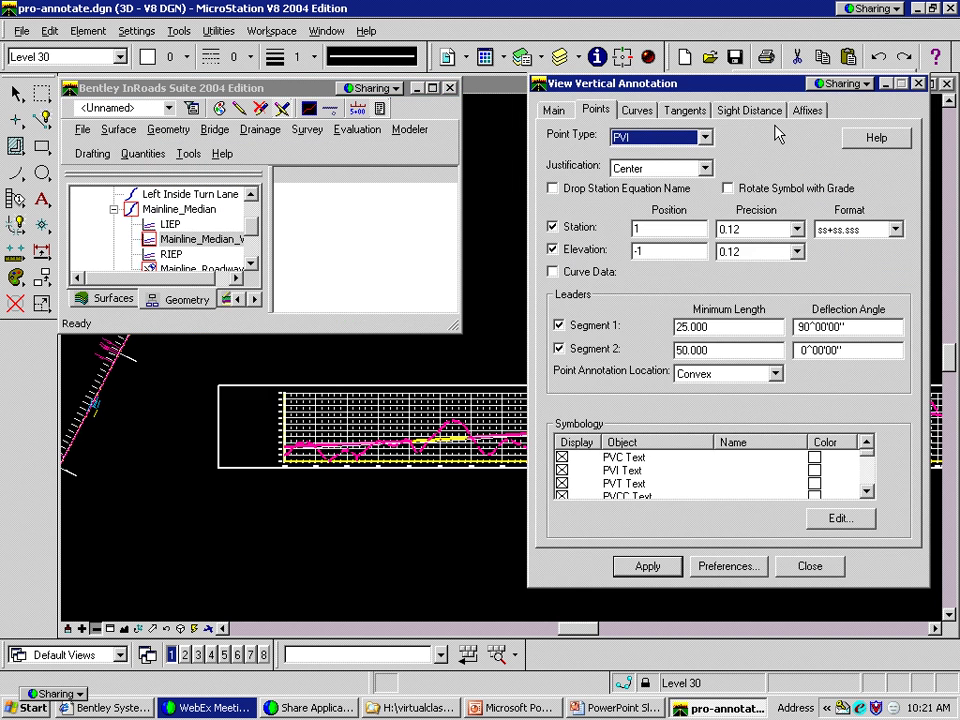
pyautogui.click(637, 110)
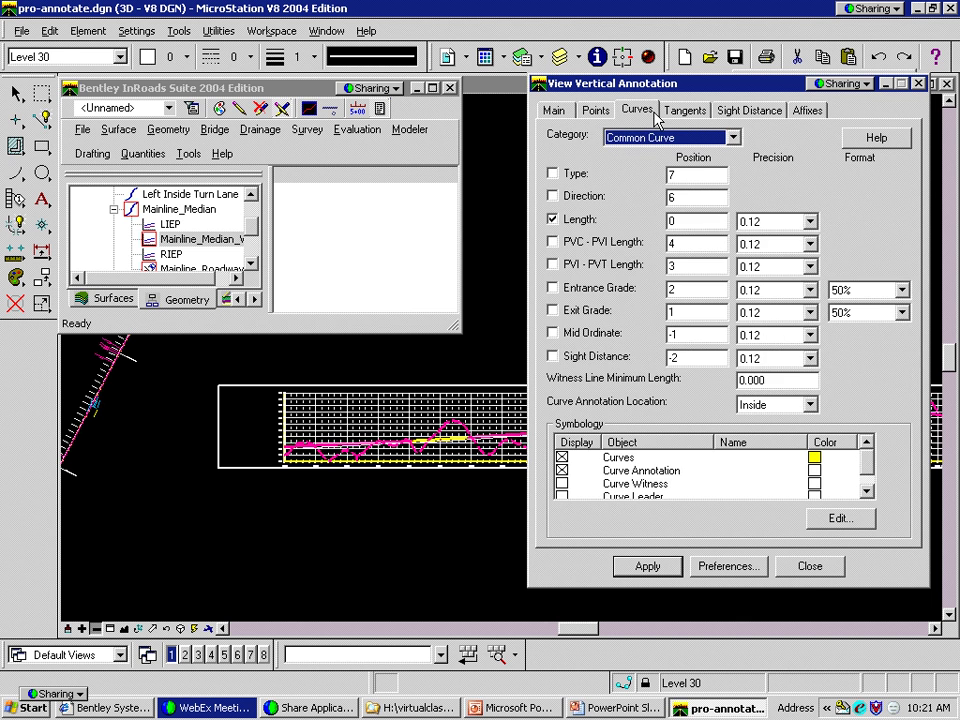
pyautogui.click(566, 112)
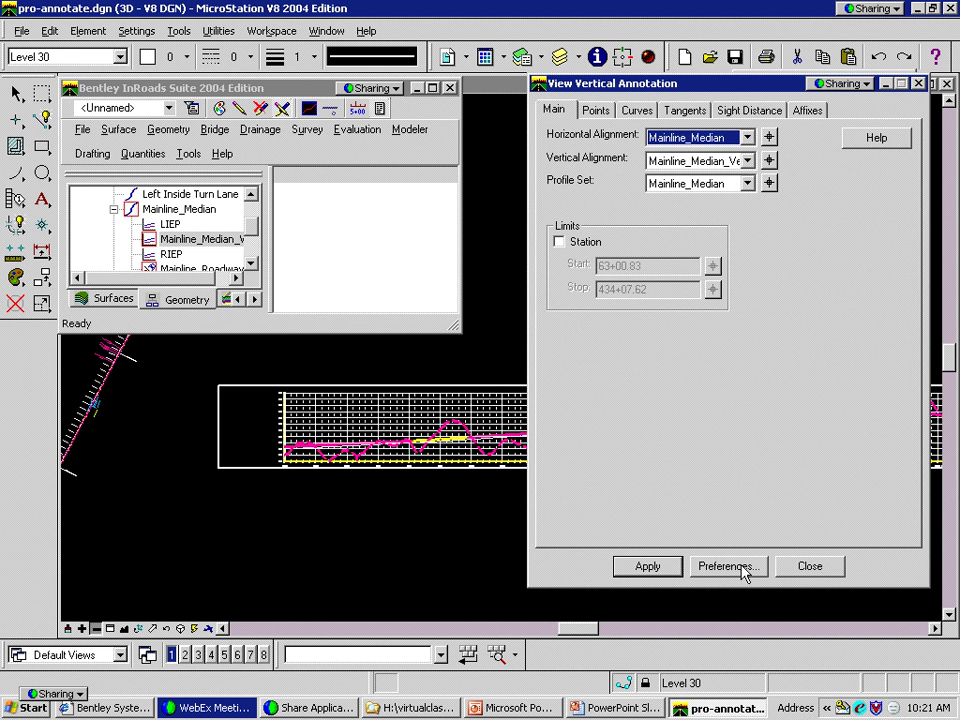
pyautogui.click(810, 567)
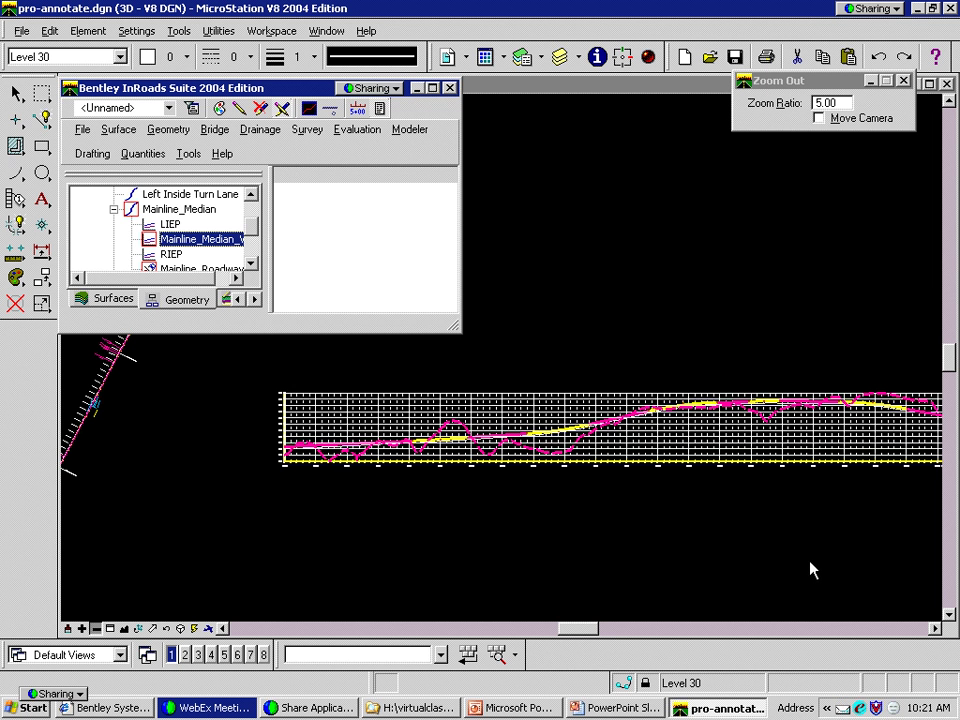
# Open the Annotate Profile settings with the start of the Mainline_Median profile in view
pyautogui.click(124, 628)
pyautogui.click(254, 511)
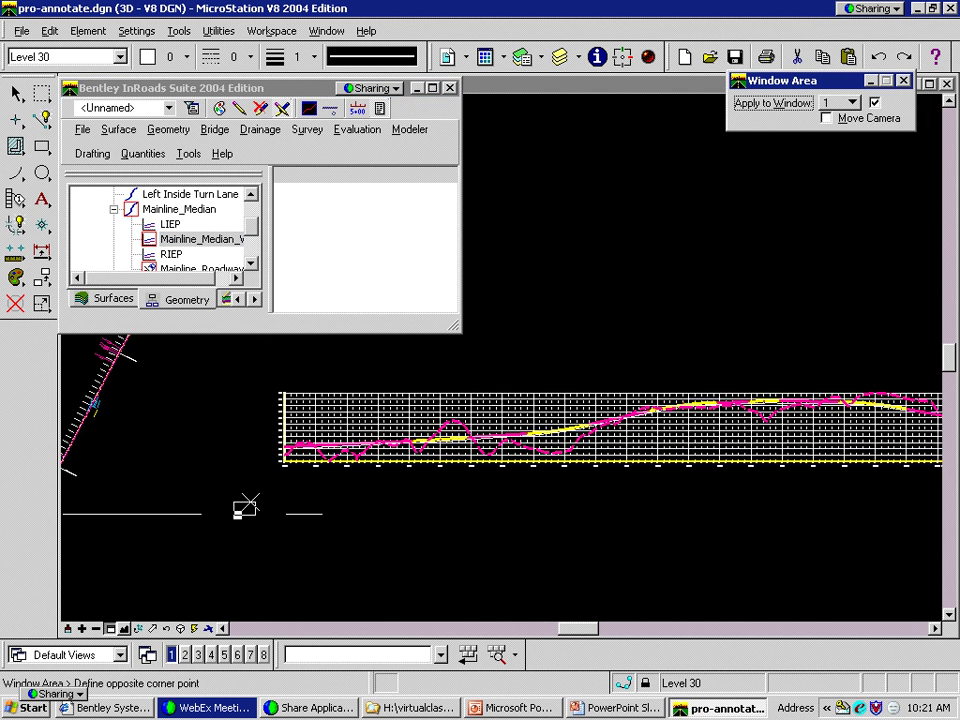
pyautogui.click(364, 364)
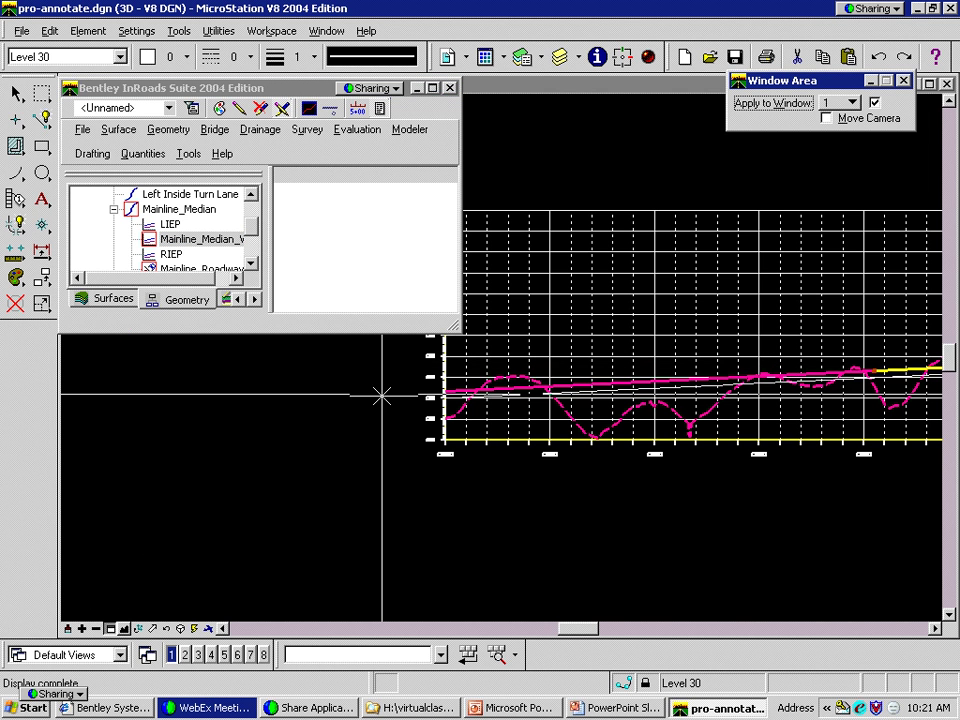
pyautogui.click(343, 357)
pyautogui.click(574, 602)
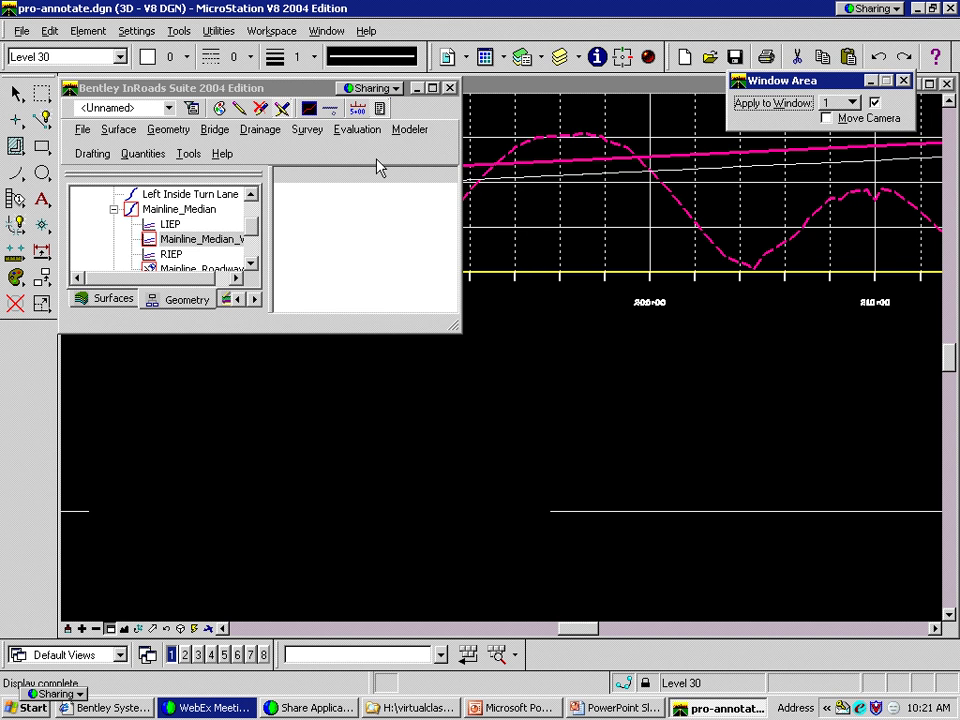
pyautogui.click(360, 130)
pyautogui.moveTo(372, 150)
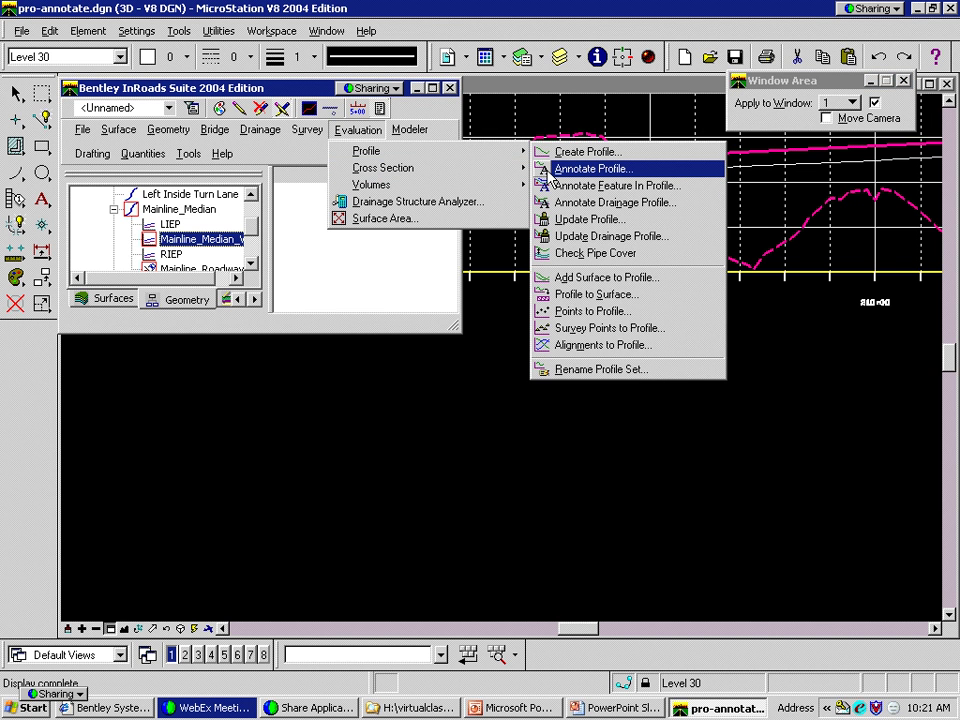
pyautogui.click(551, 172)
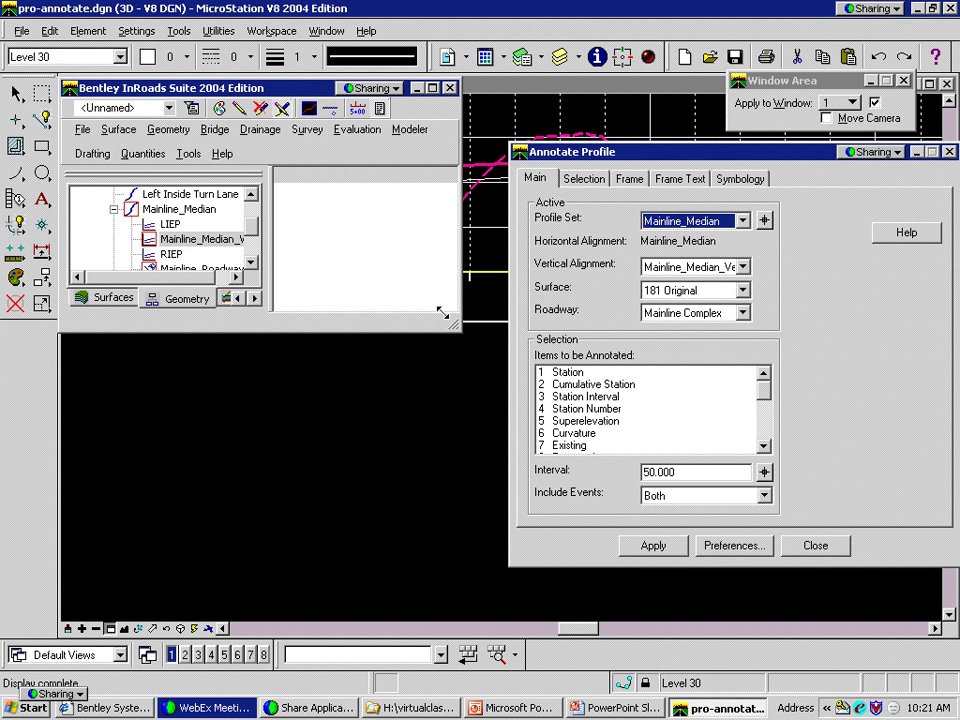
# Contract the InRoads window and place the Annotate Profile dialog beside the profile's beginning at station 200+00
pyautogui.moveTo(441, 313); pyautogui.dragTo(403, 281)
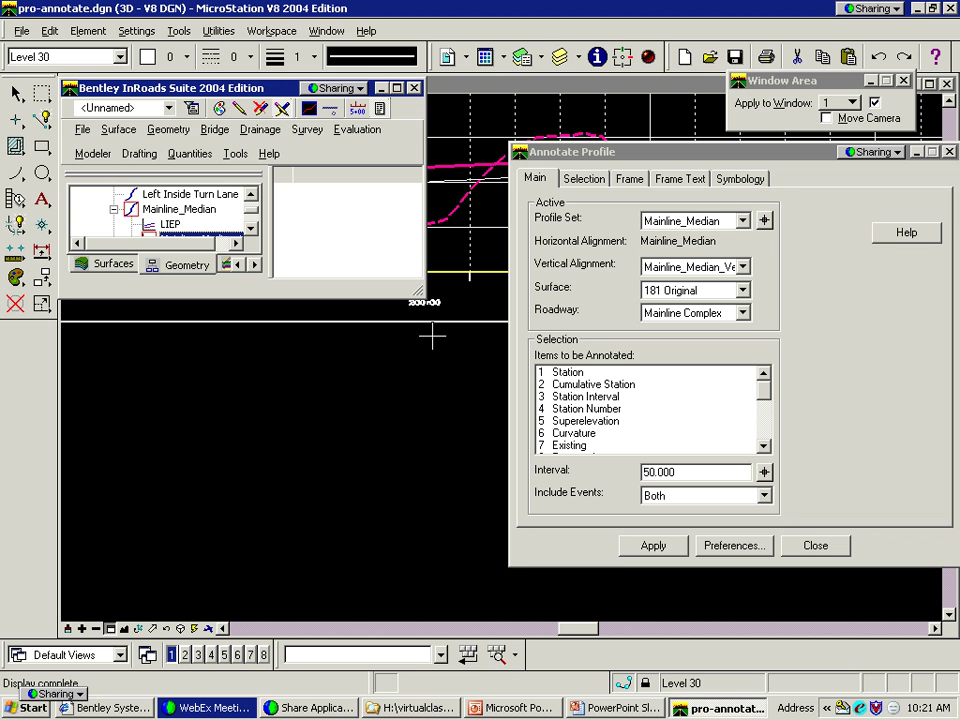
pyautogui.click(70, 90)
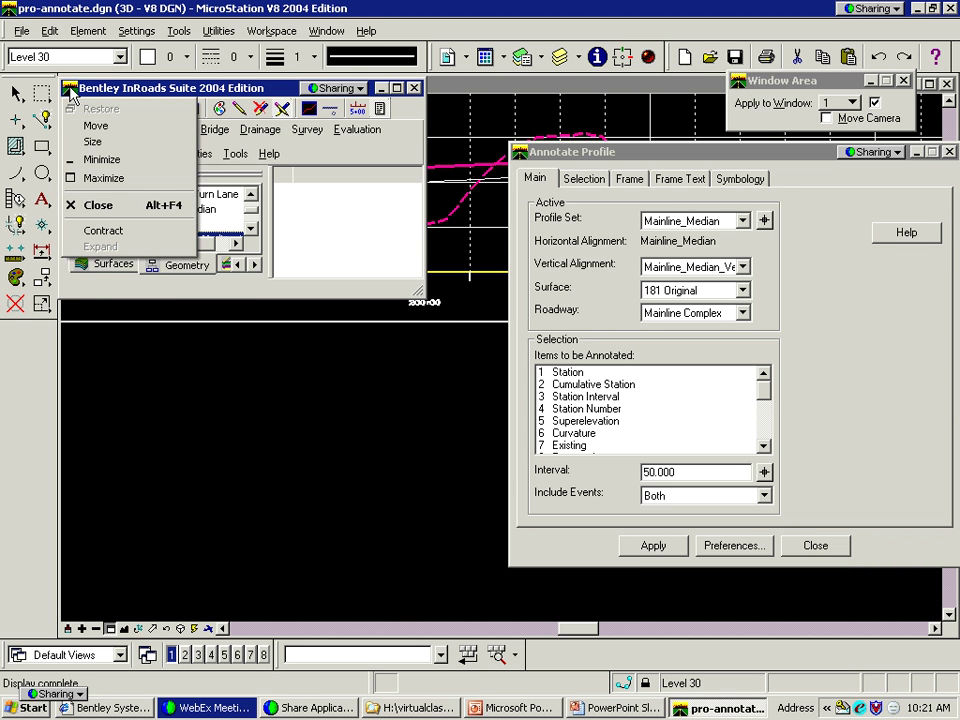
pyautogui.click(102, 230)
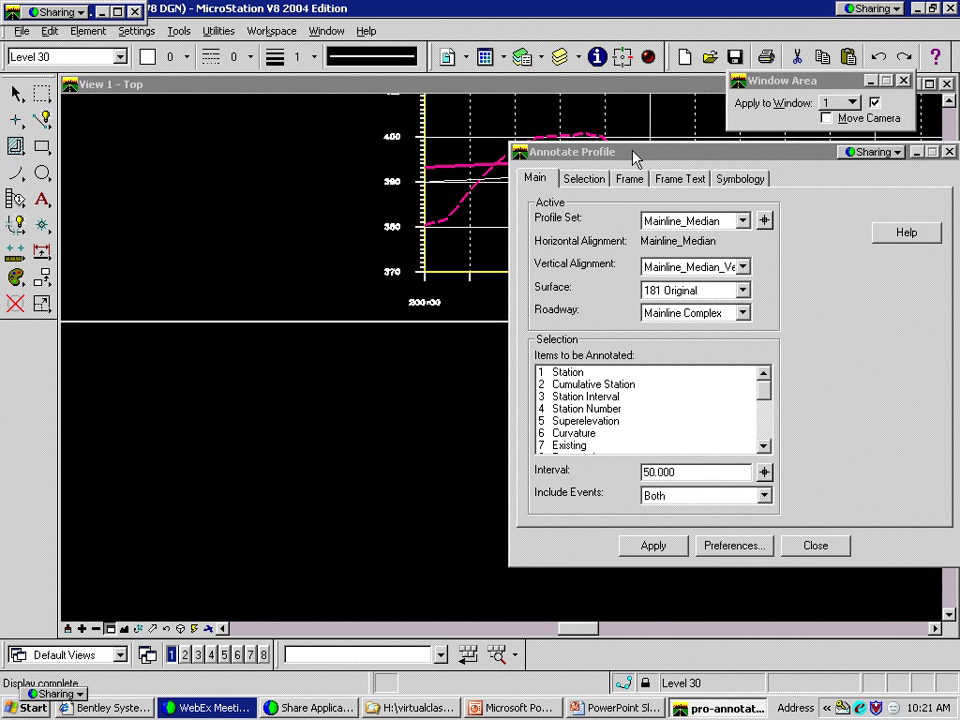
pyautogui.moveTo(628, 156); pyautogui.dragTo(178, 104)
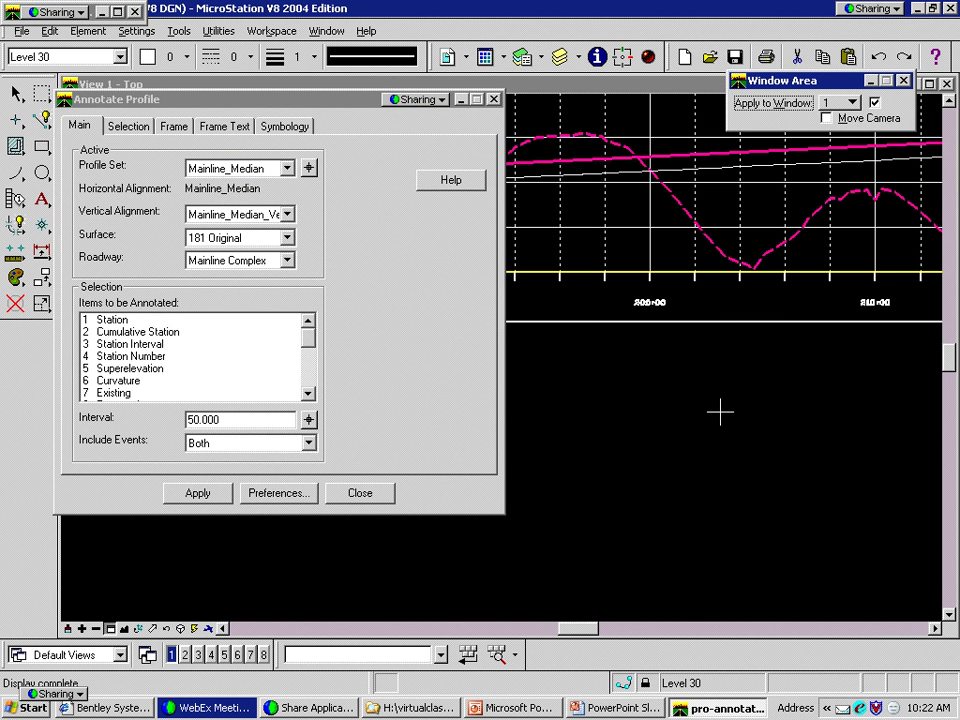
pyautogui.keyDown('shift'); pyautogui.moveTo(720, 411); pyautogui.dragTo(654, 403); pyautogui.keyUp('shift')
pyautogui.keyDown('shift'); pyautogui.moveTo(662, 452); pyautogui.dragTo(655, 415); pyautogui.keyUp('shift')
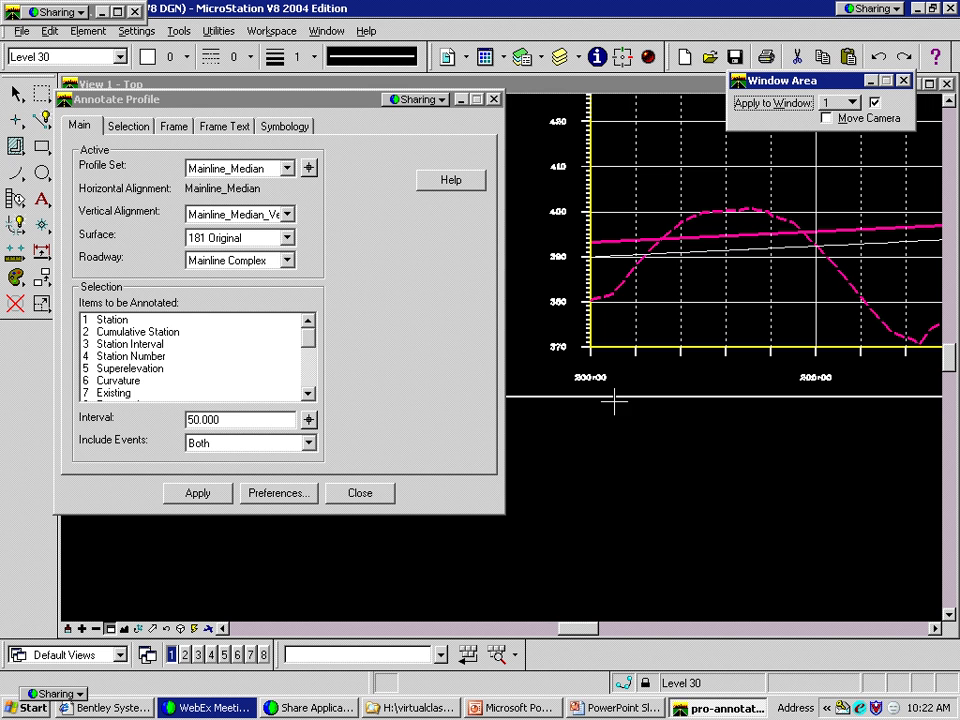
# Clear all items selected for profile annotation and add only Station
pyautogui.click(142, 131)
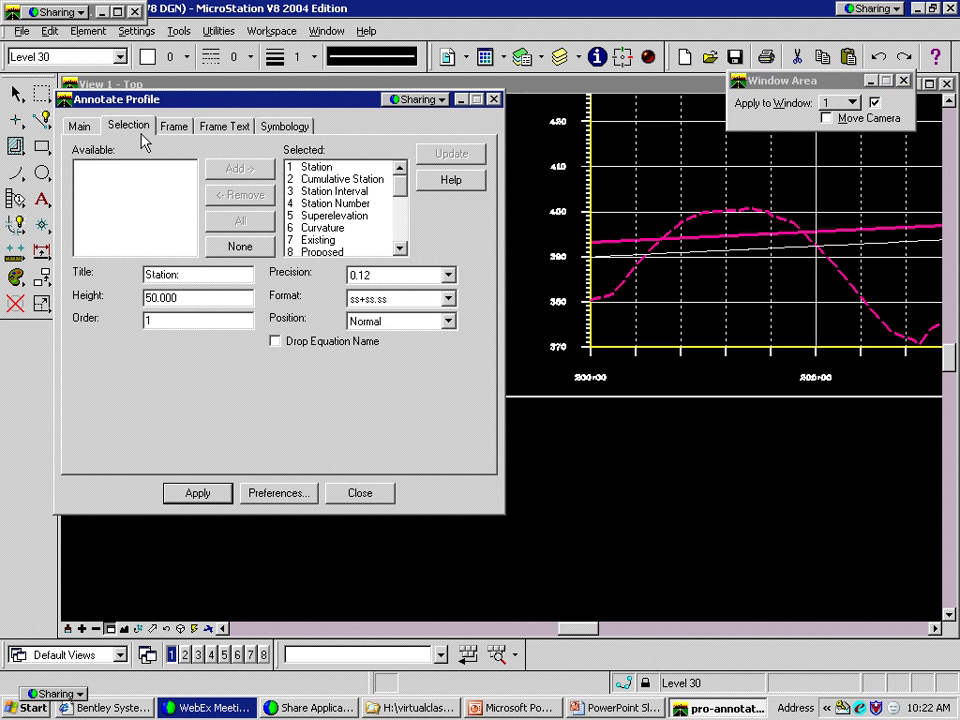
pyautogui.click(240, 246)
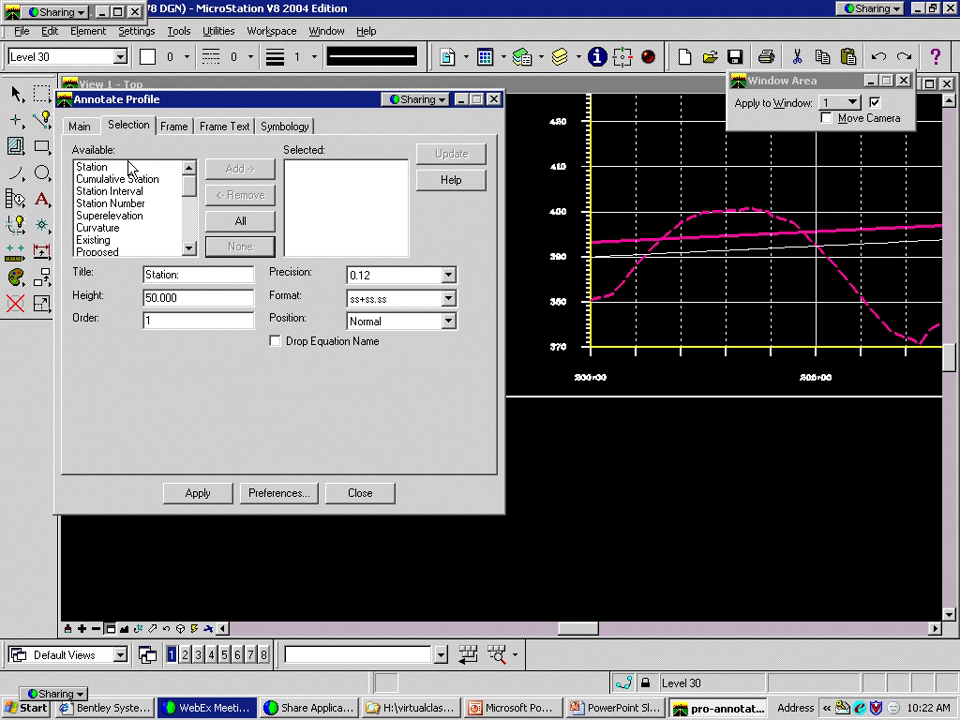
pyautogui.click(92, 167)
pyautogui.click(238, 168)
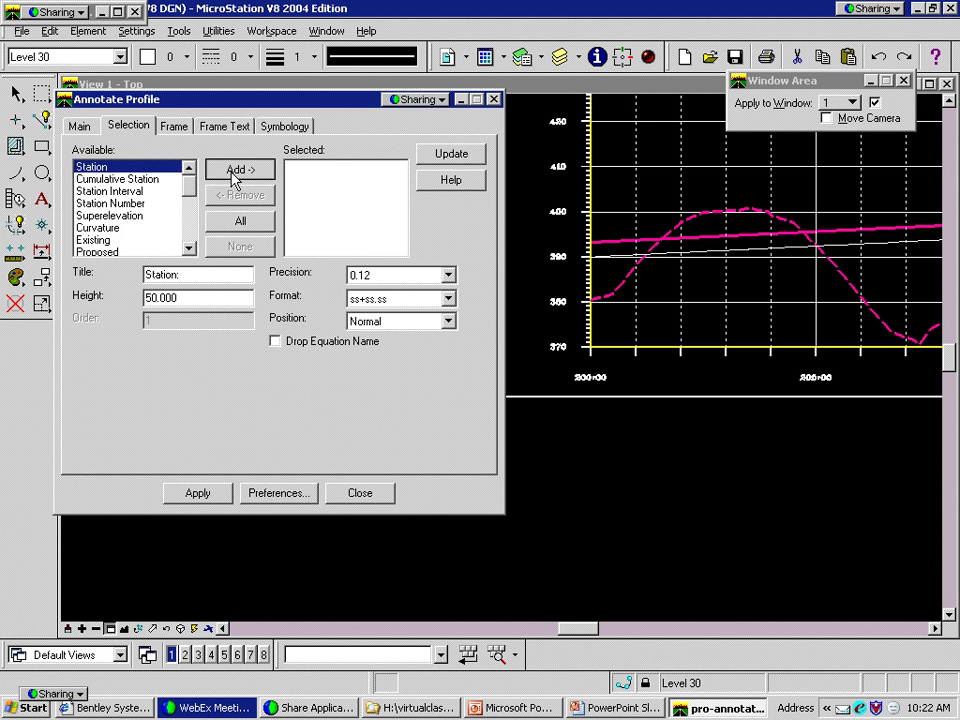
pyautogui.click(316, 167)
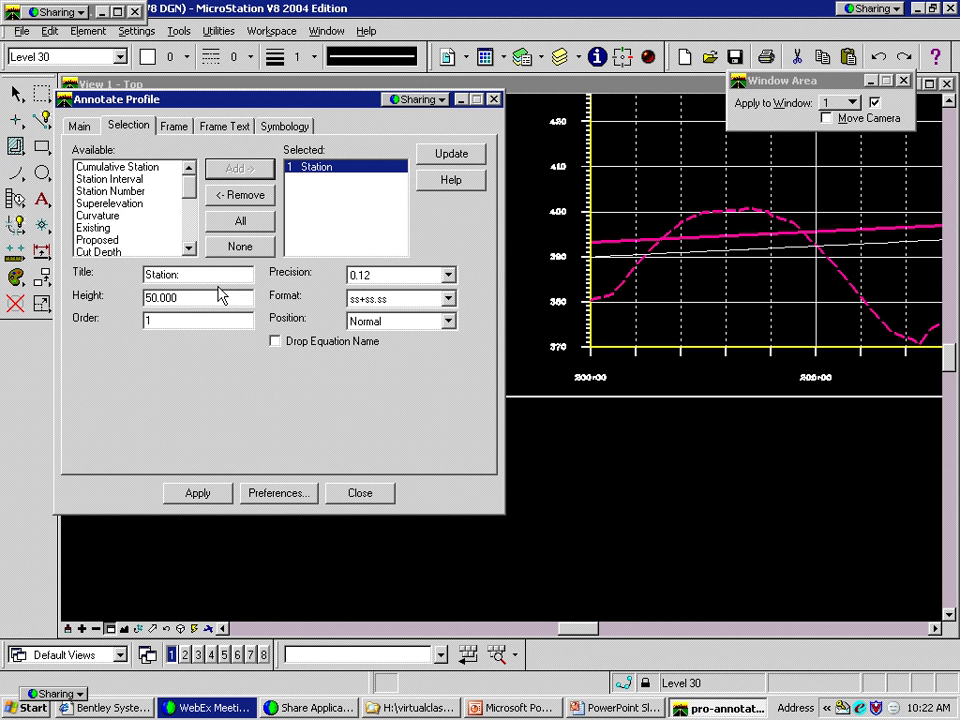
# Review the Station item's format, position and equation name options, keeping ss+ss.ss, Normal and Drop Equation Name off
pyautogui.click(447, 299)
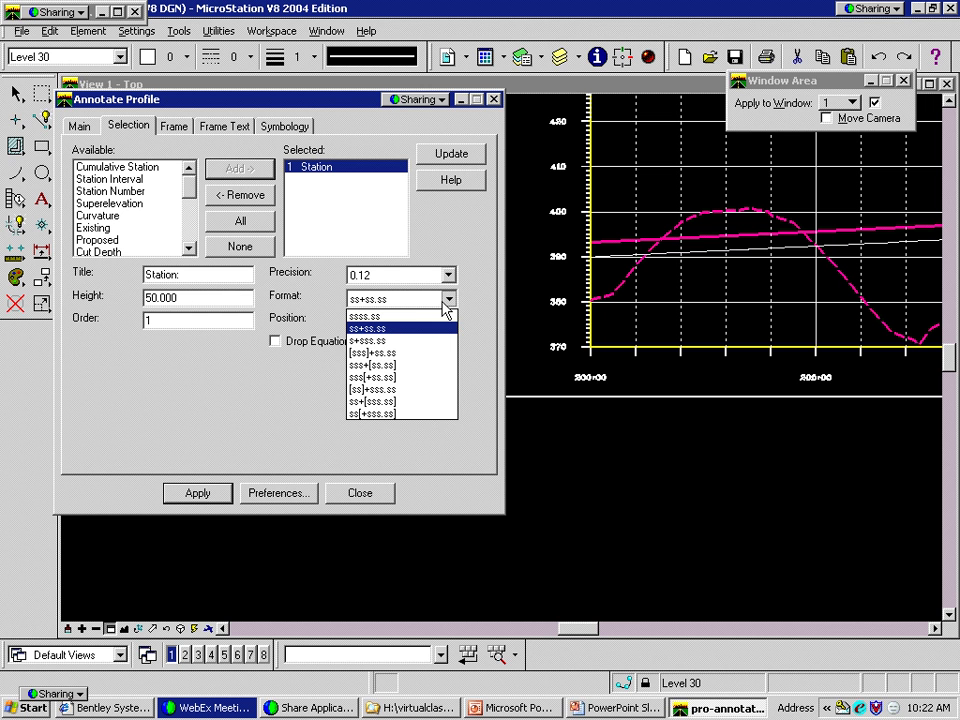
pyautogui.click(425, 329)
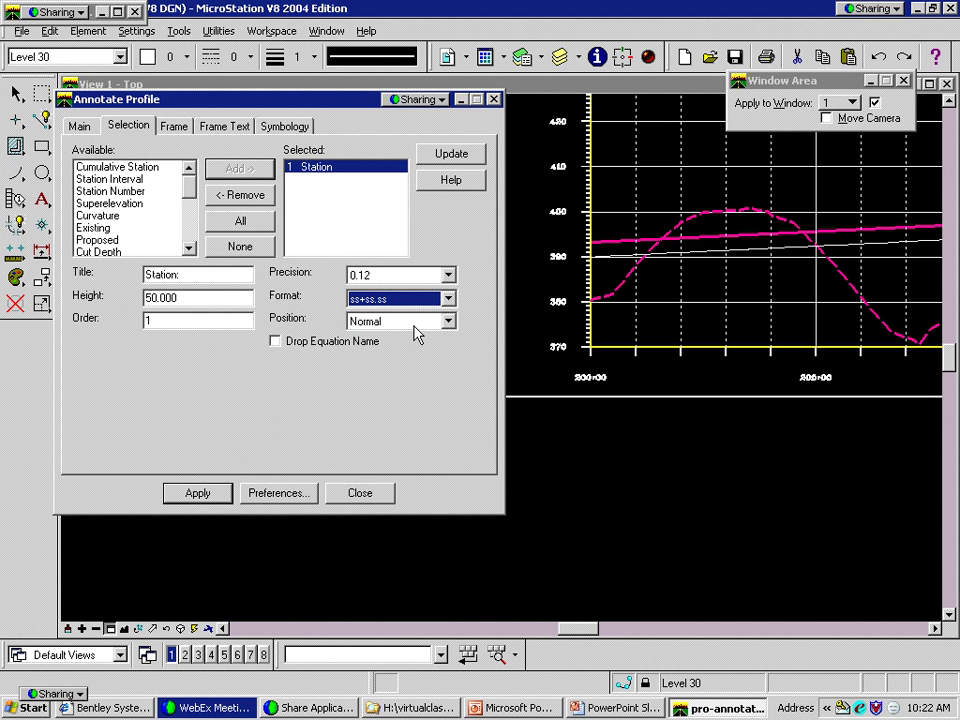
pyautogui.click(434, 323)
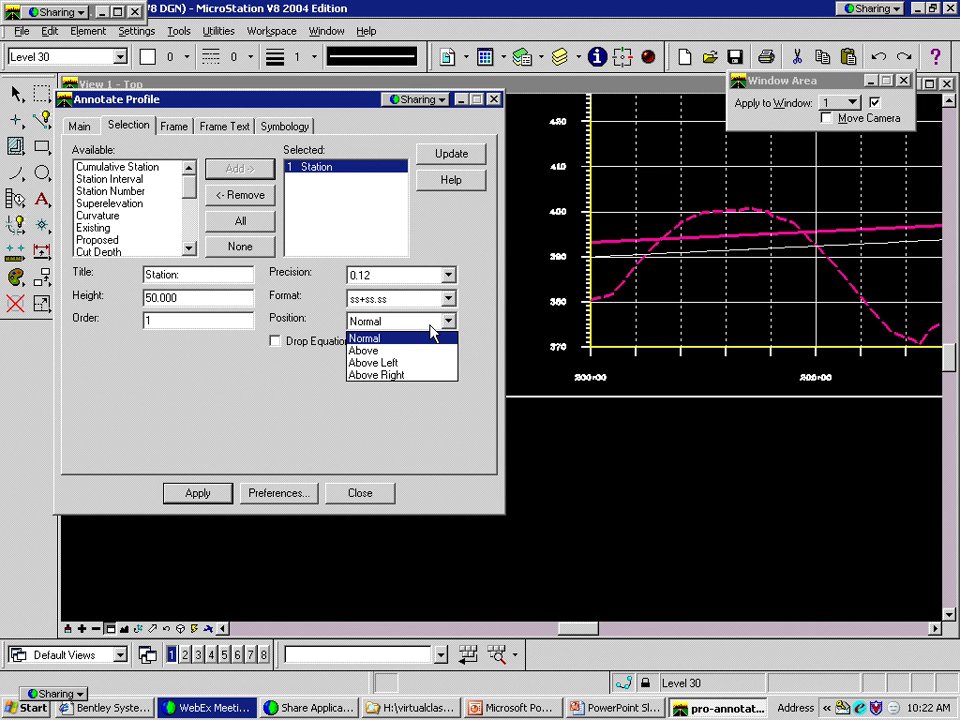
pyautogui.click(431, 326)
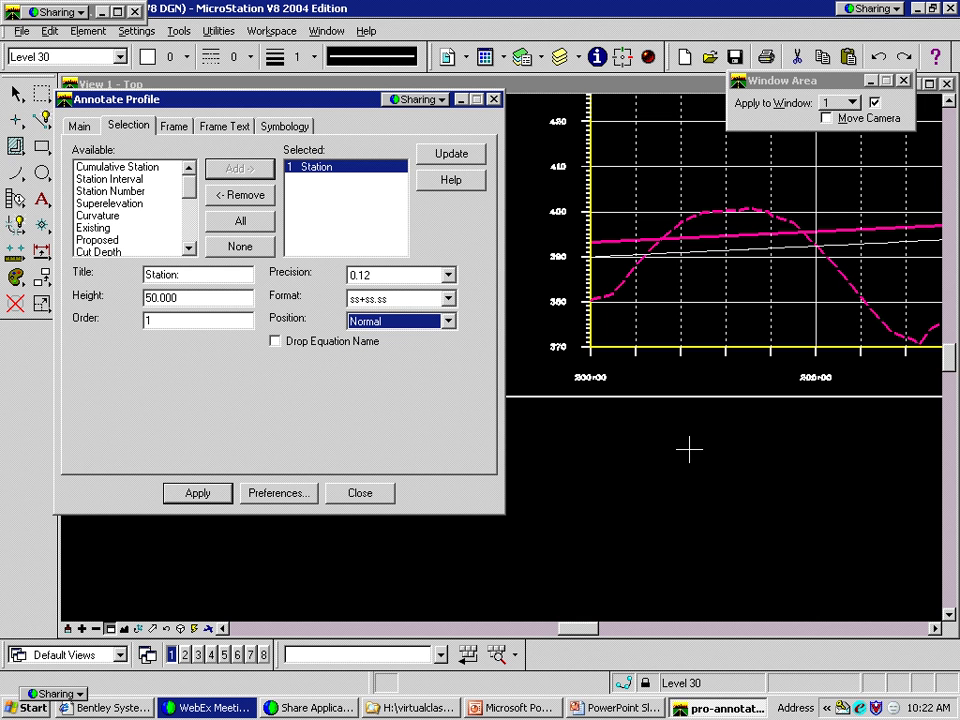
pyautogui.click(288, 342)
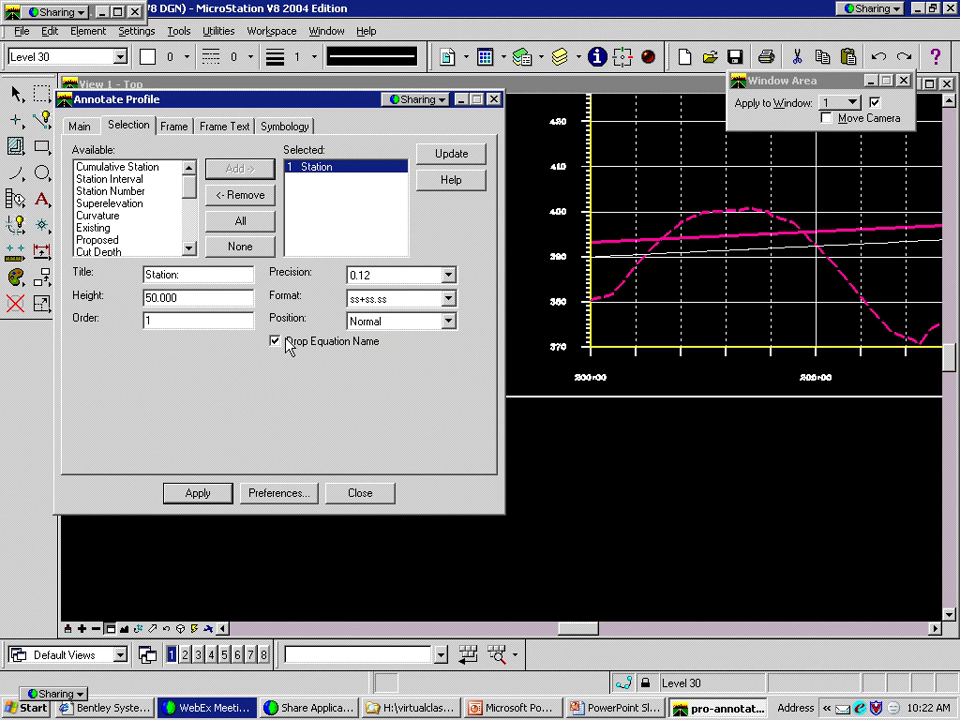
pyautogui.click(284, 345)
# Keep the annotation frame direction as Down and turn off collision-free text for stationing
pyautogui.click(170, 127)
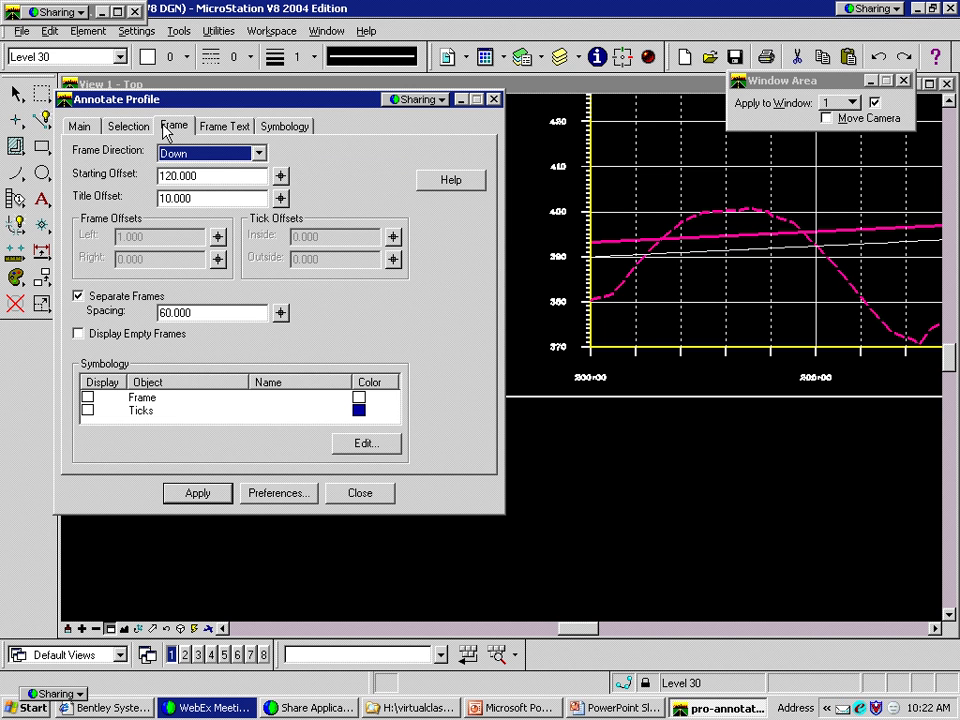
pyautogui.doubleClick(201, 174)
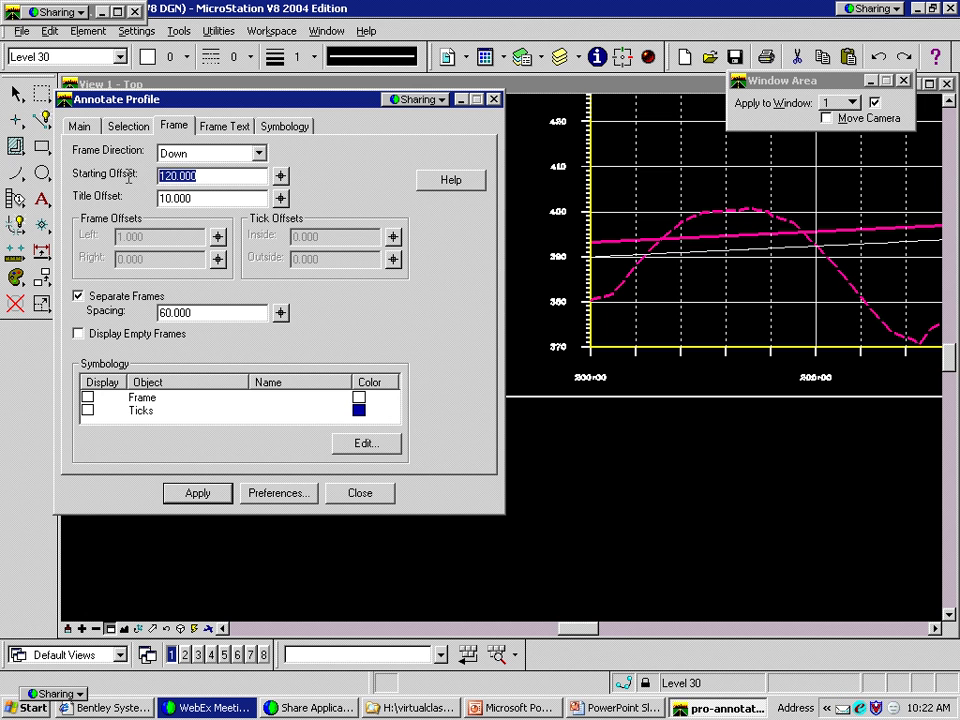
pyautogui.click(190, 198)
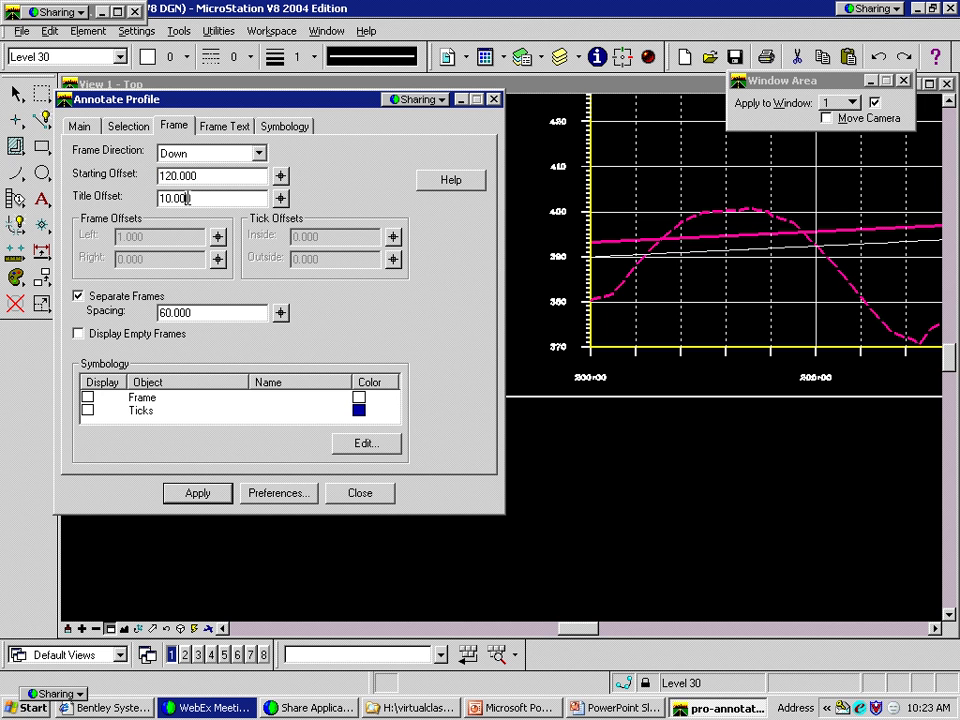
pyautogui.click(259, 154)
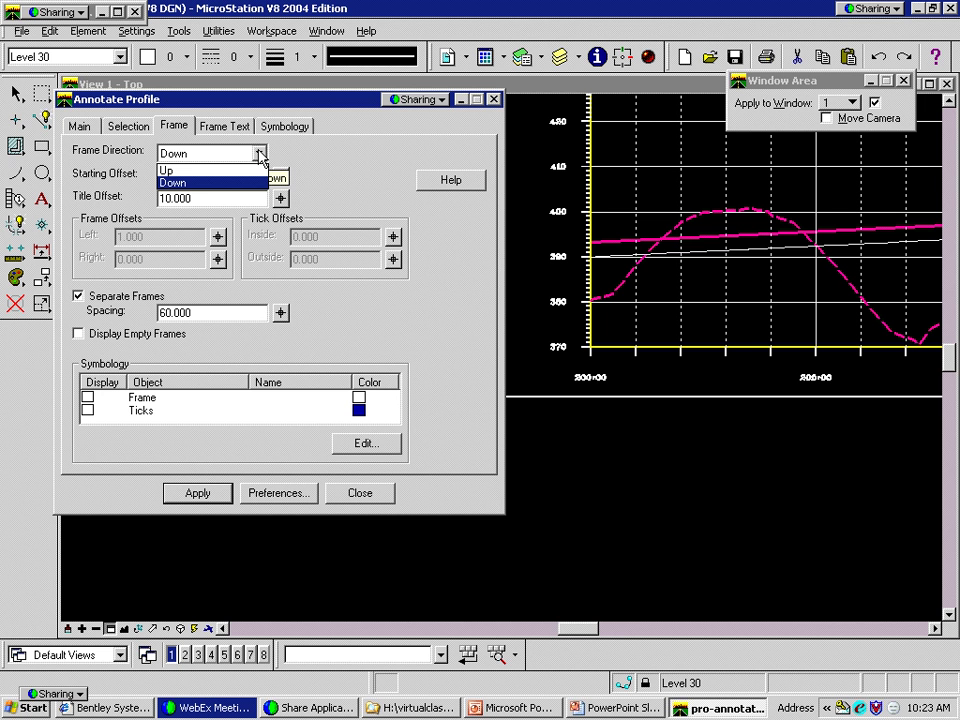
pyautogui.click(232, 182)
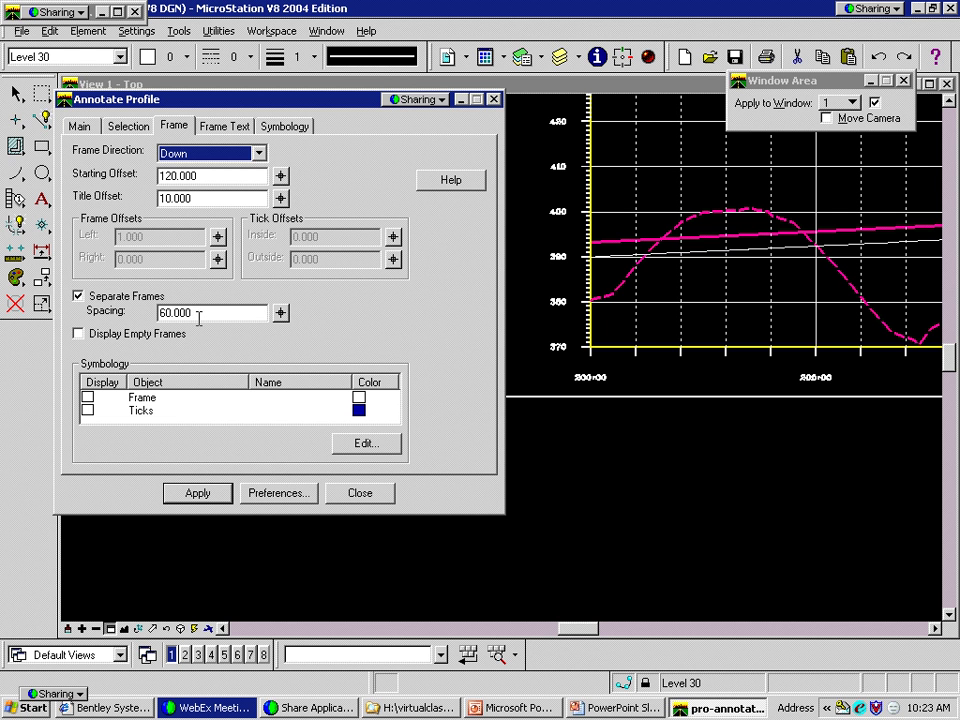
pyautogui.click(224, 128)
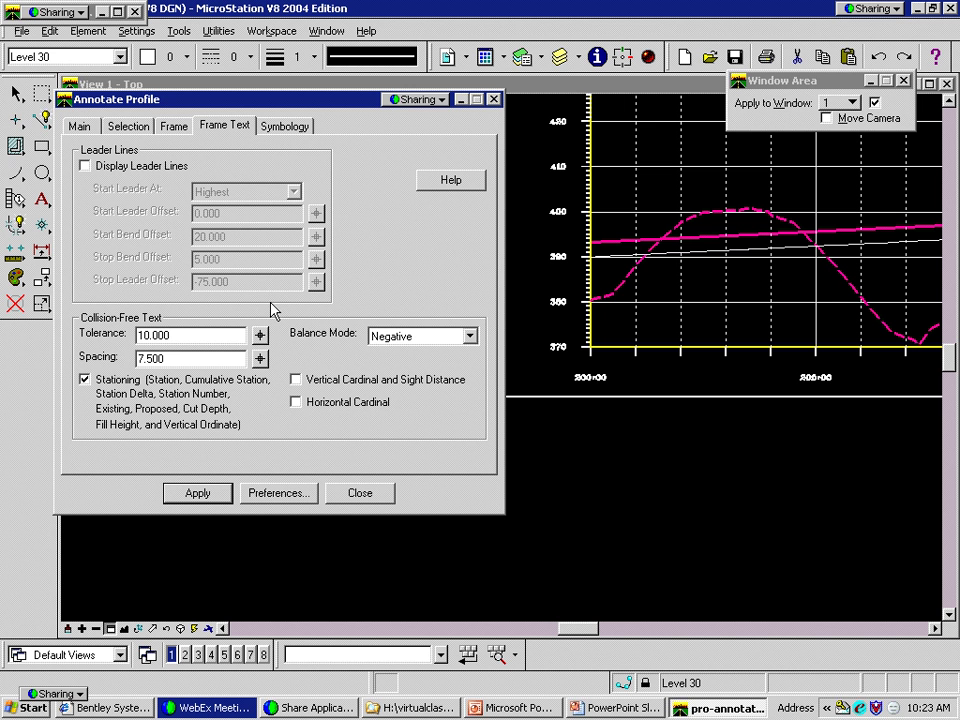
pyautogui.click(85, 380)
# Review the Station item's text symbology, including its text height and width, and accept it as is
pyautogui.click(268, 130)
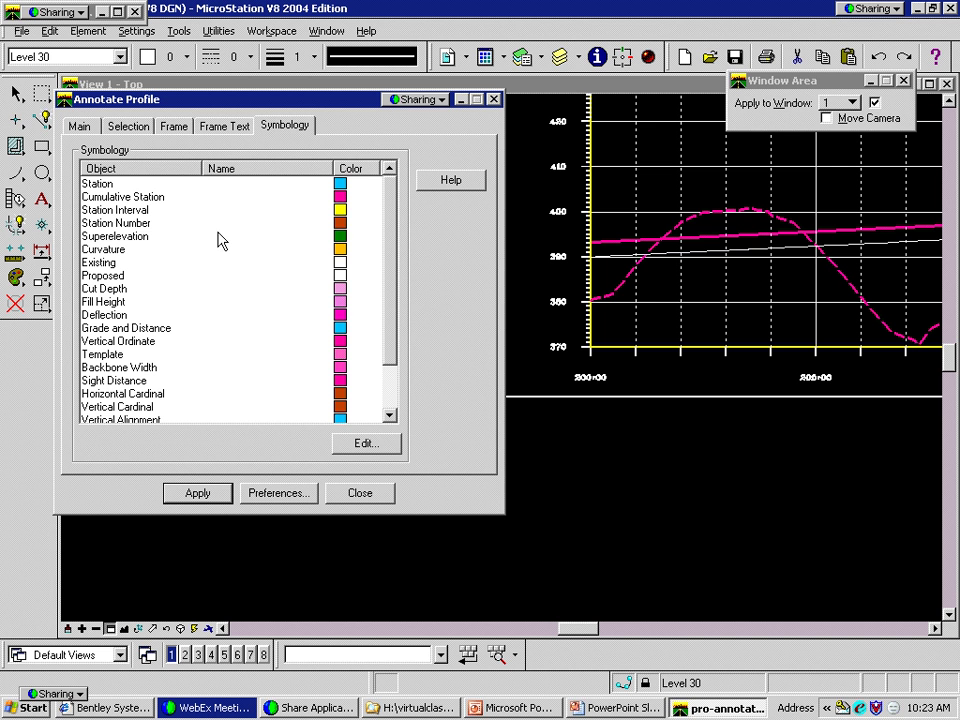
pyautogui.click(110, 186)
pyautogui.doubleClick(140, 190)
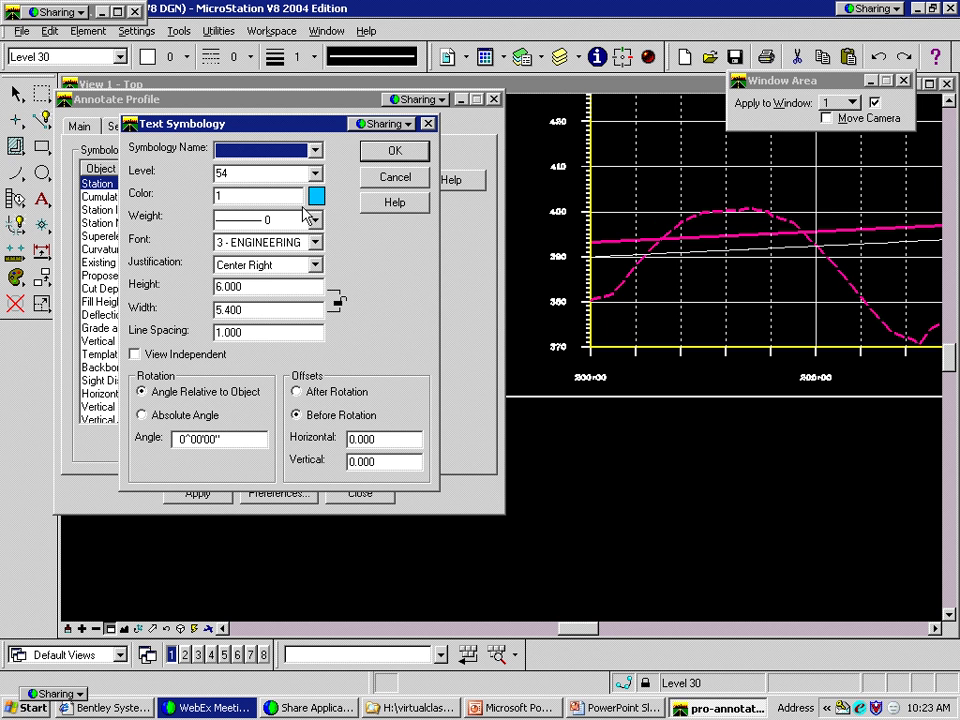
pyautogui.click(260, 287)
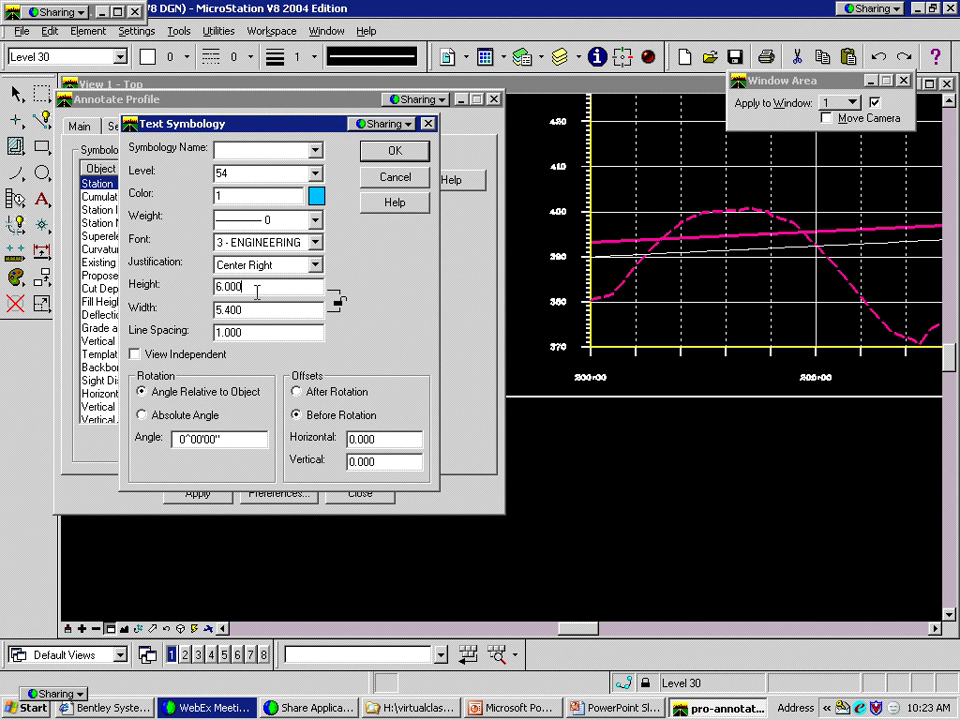
pyautogui.click(256, 310)
pyautogui.click(254, 287)
pyautogui.click(395, 151)
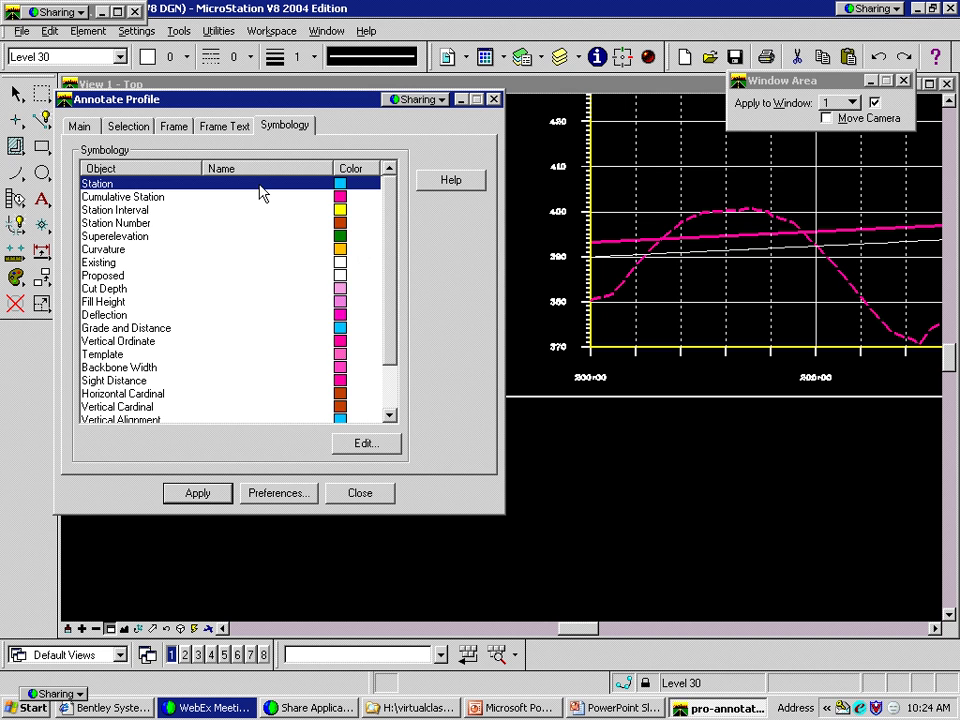
# Annotate the profile's stations using vertical alignment Mainline_Median_Vert, roadway Mainline4, and both horizontal and vertical events
pyautogui.click(80, 126)
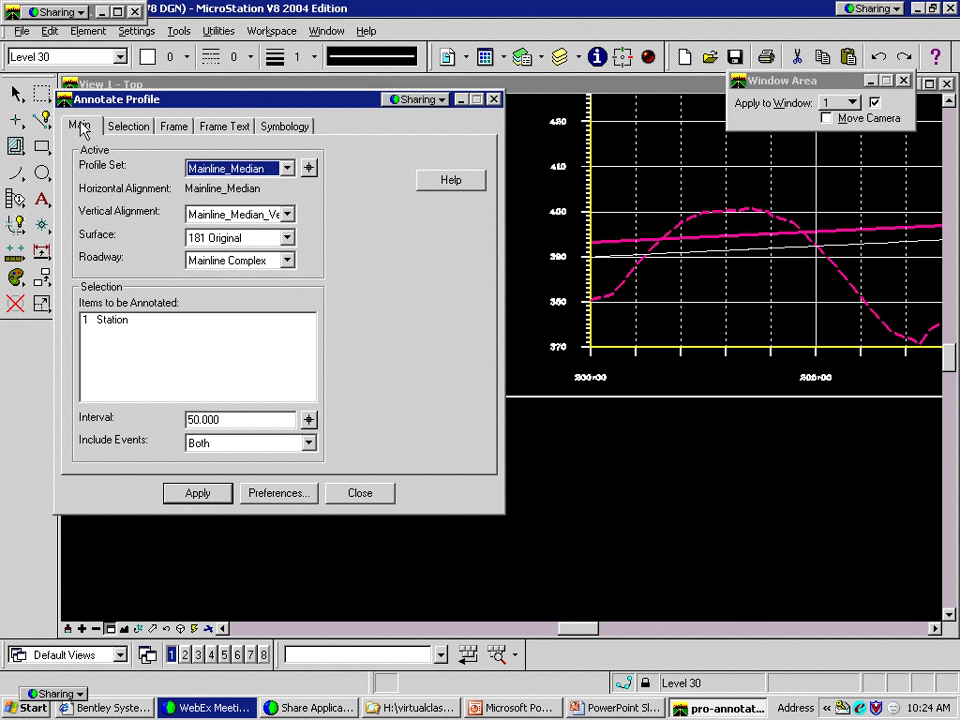
pyautogui.click(118, 320)
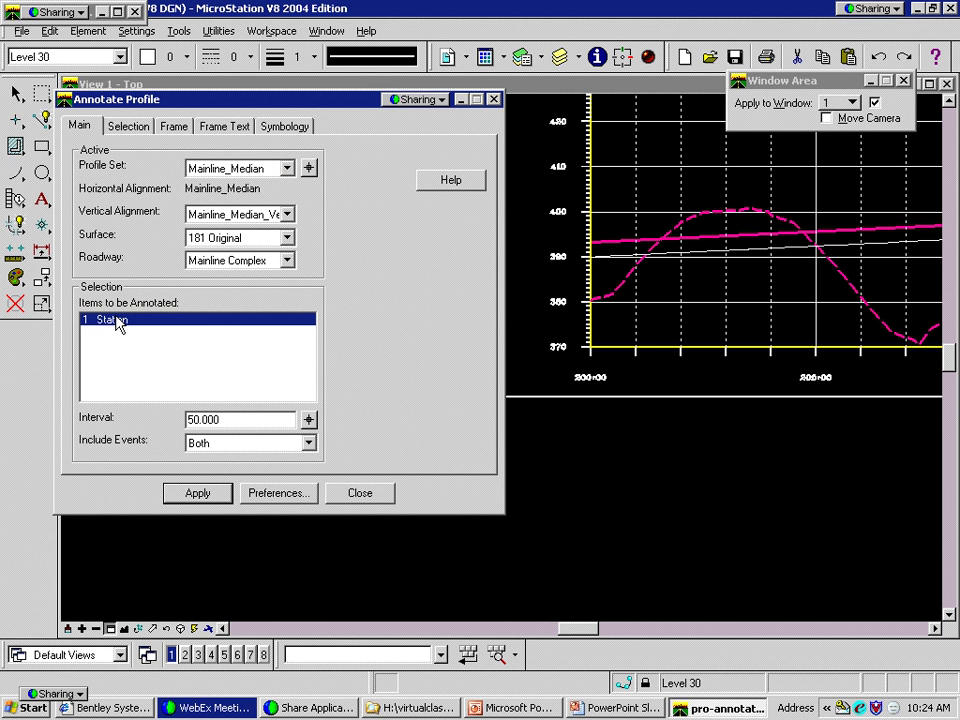
pyautogui.click(287, 216)
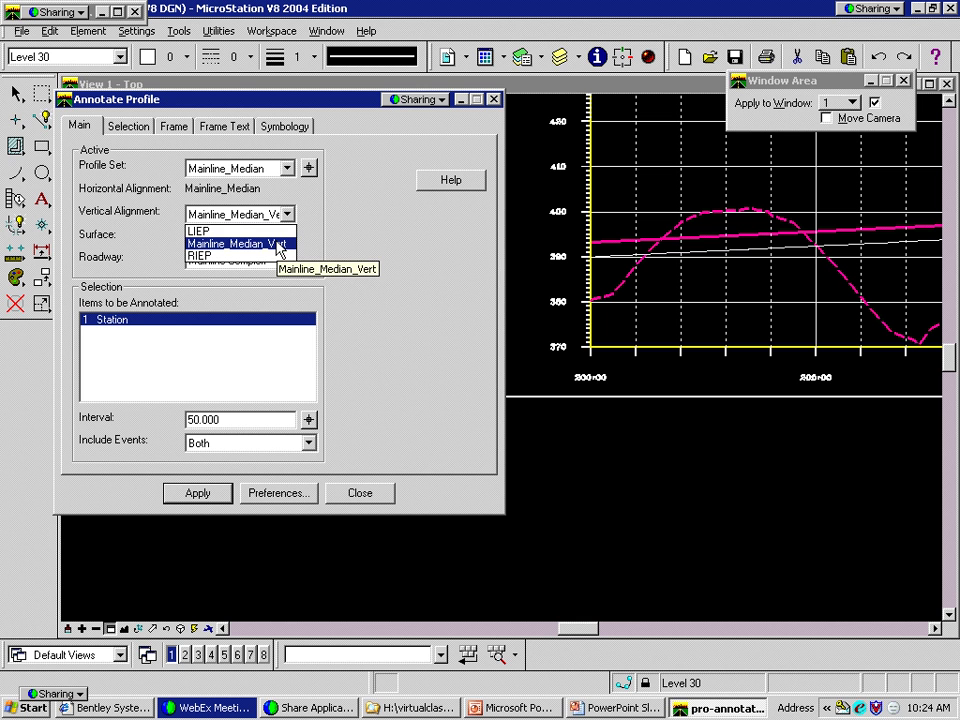
pyautogui.click(278, 244)
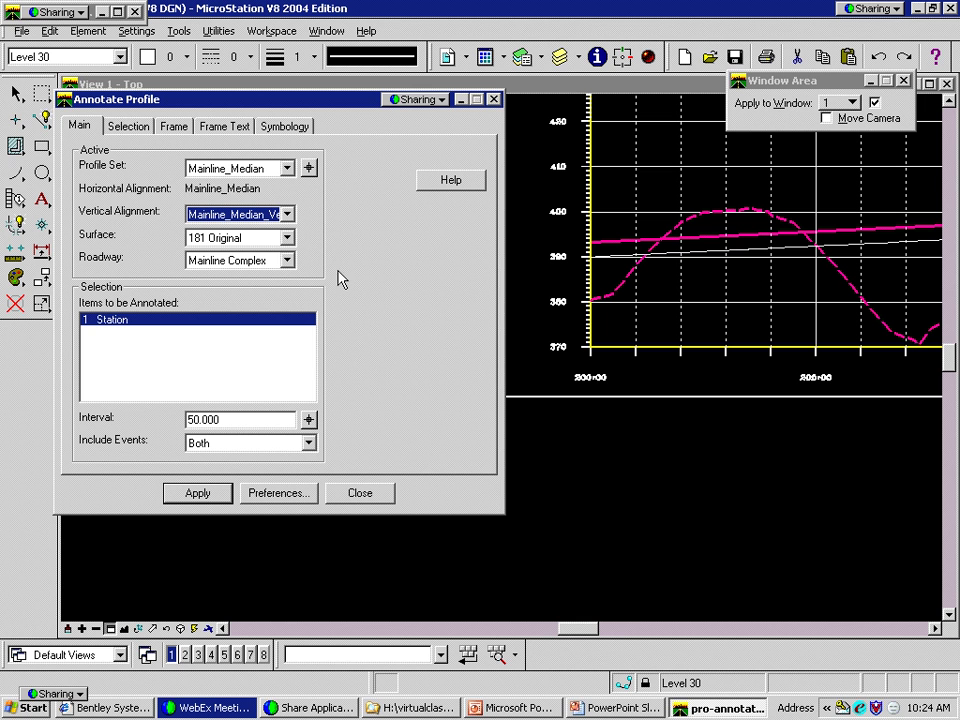
pyautogui.click(288, 262)
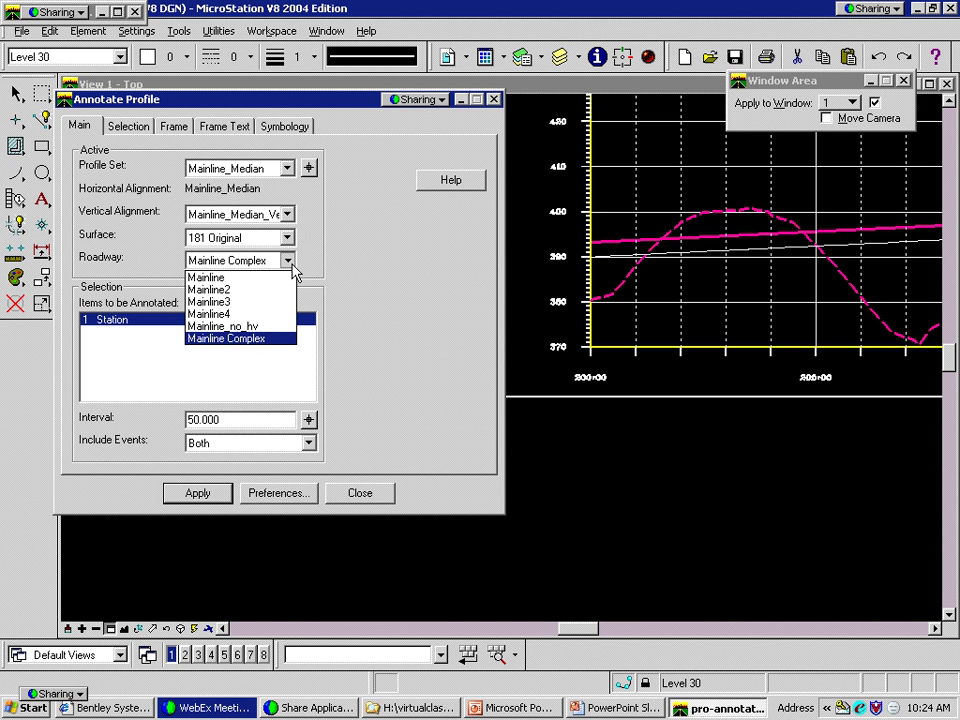
pyautogui.click(278, 313)
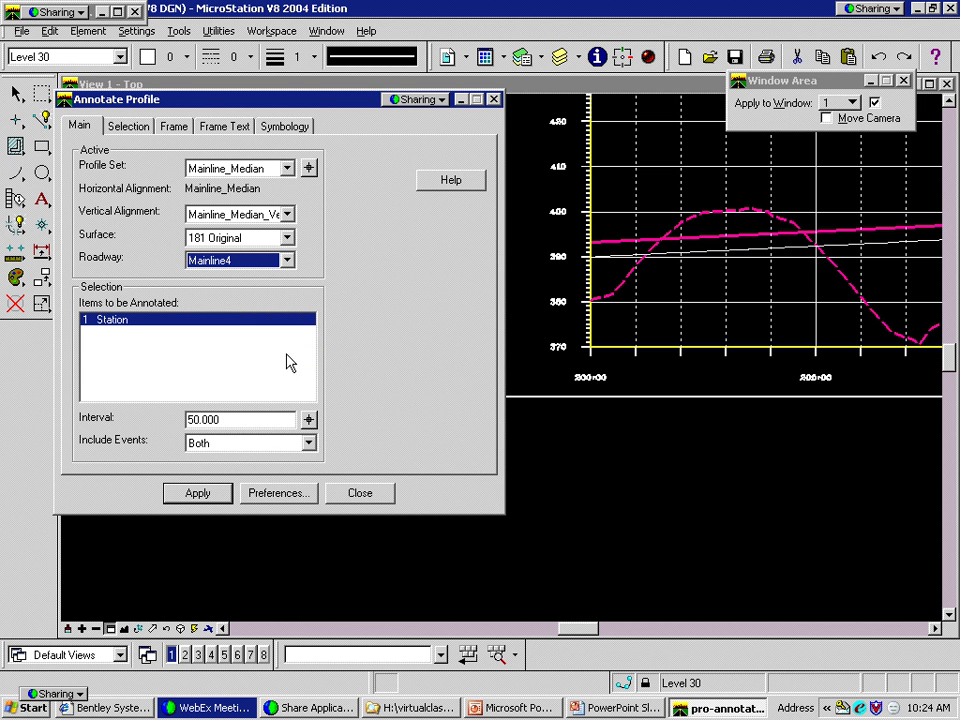
pyautogui.click(309, 443)
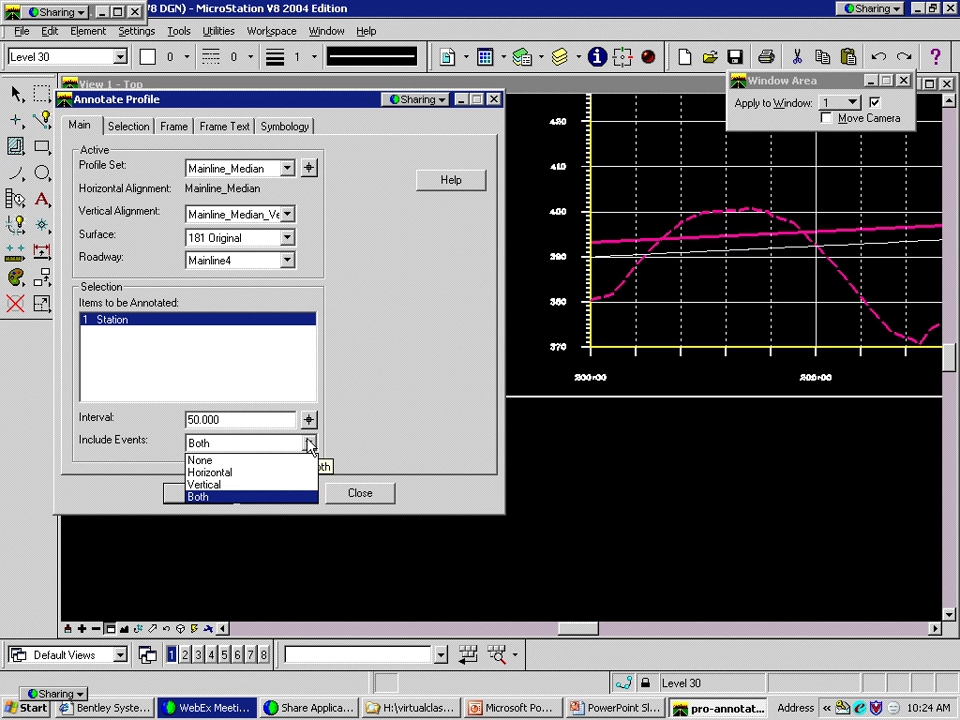
pyautogui.click(298, 497)
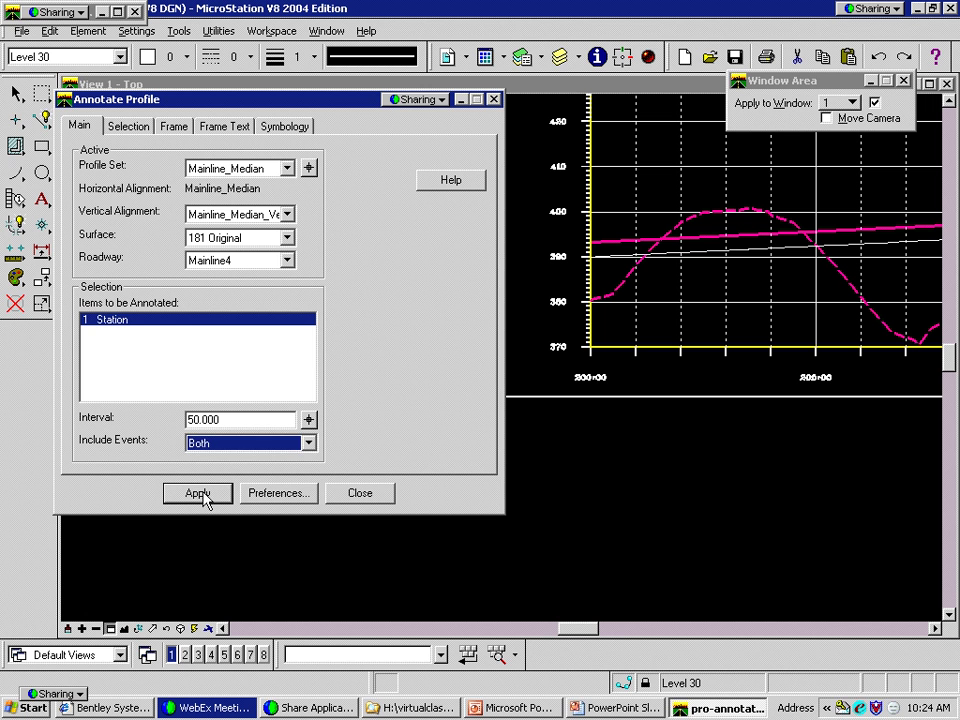
pyautogui.click(203, 497)
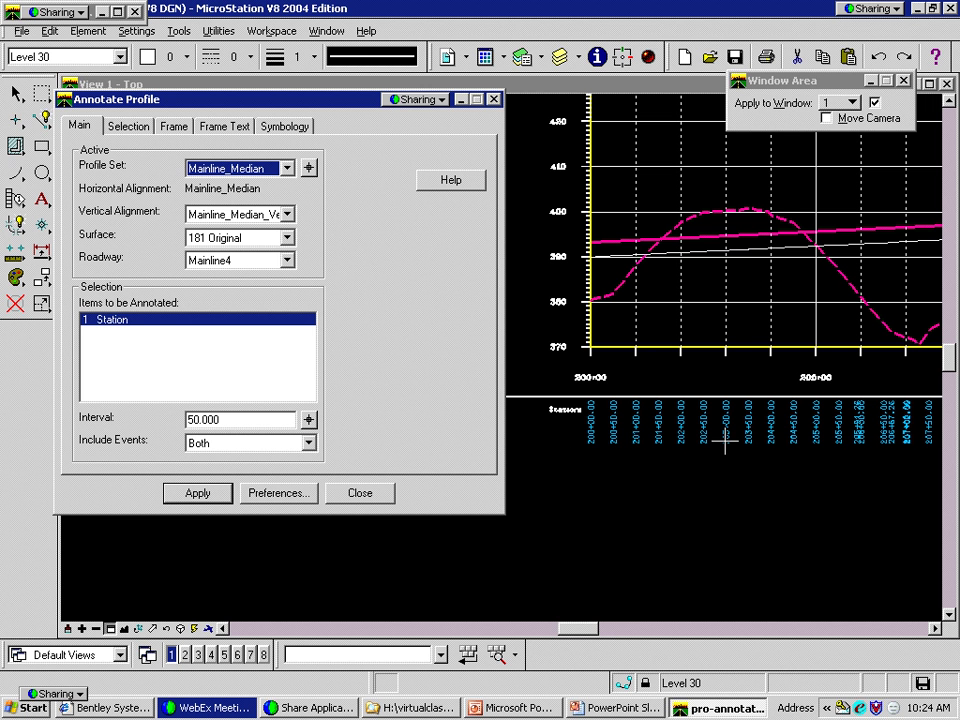
# Set the annotation interval to 100 and reapply the station annotation to the profile
pyautogui.moveTo(274, 420); pyautogui.dragTo(127, 427)
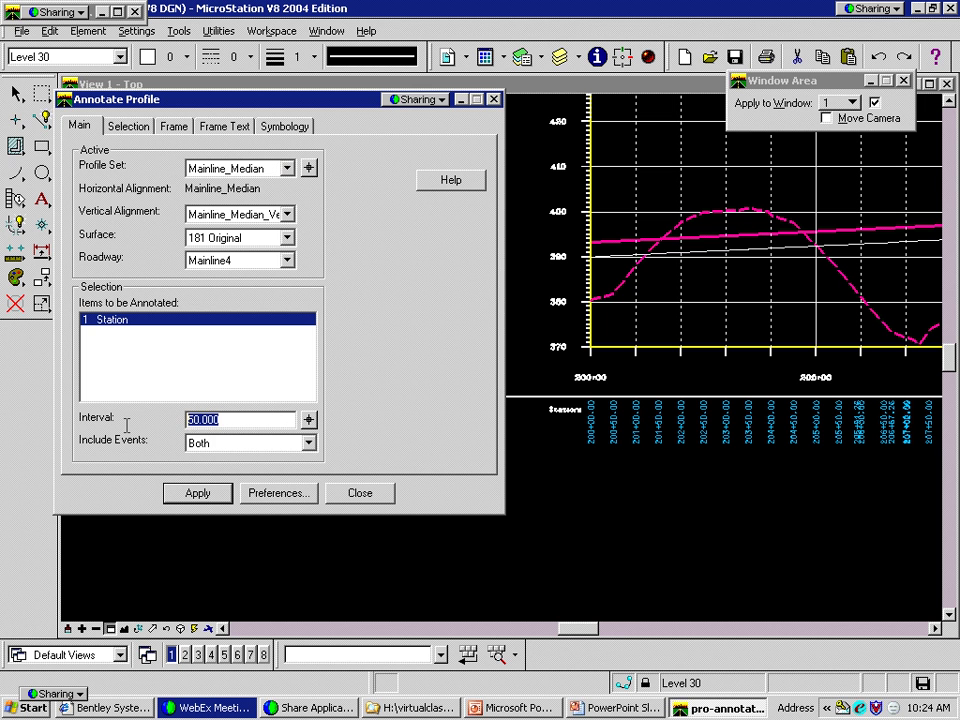
pyautogui.write('100')
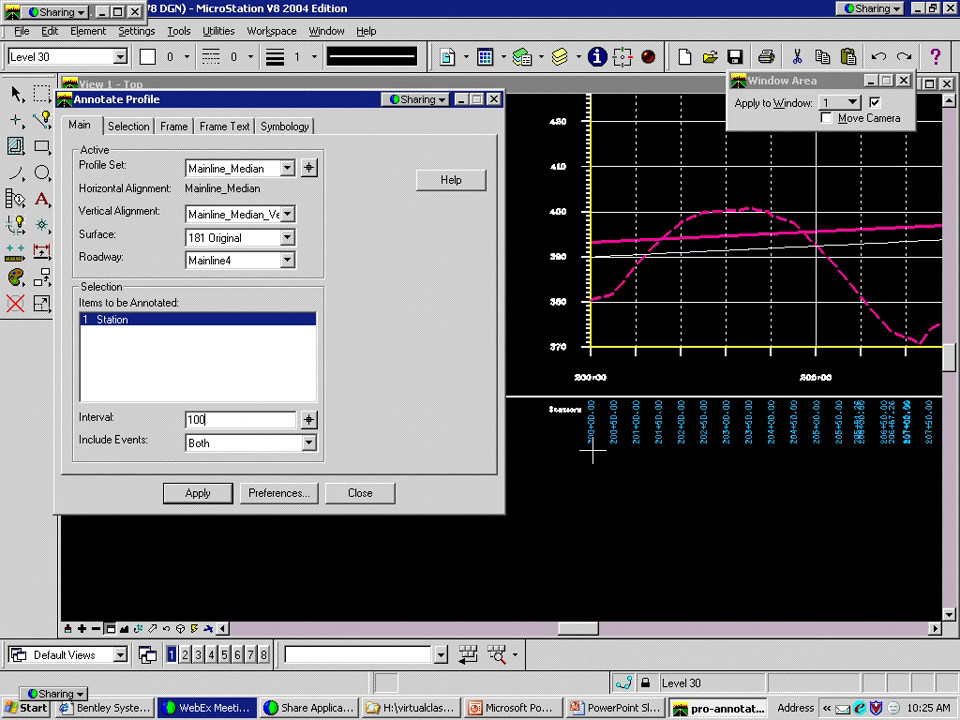
pyautogui.click(198, 493)
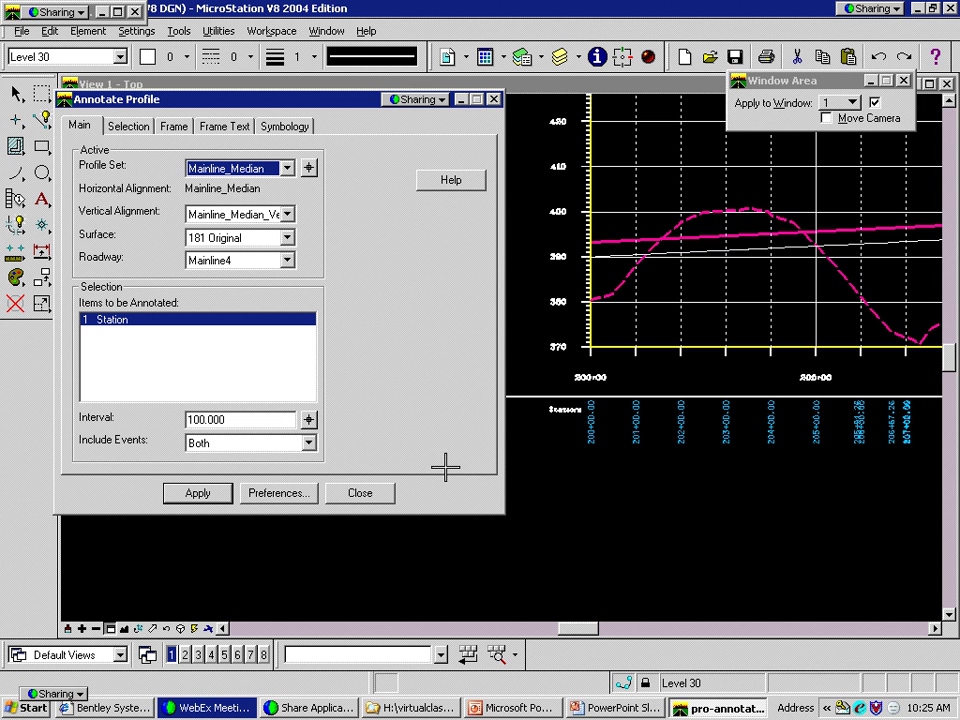
# Set the annotation interval to 50 and reapply the station annotation to the profile
pyautogui.moveTo(246, 420); pyautogui.dragTo(205, 414)
pyautogui.doubleClick(205, 414)
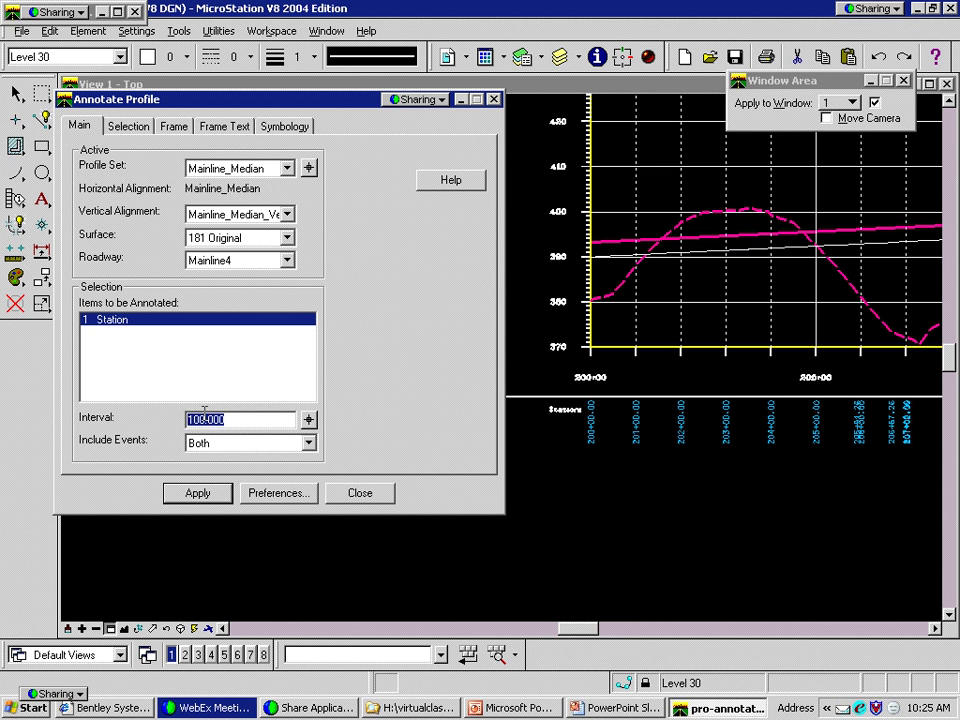
pyautogui.write('50')
pyautogui.click(200, 494)
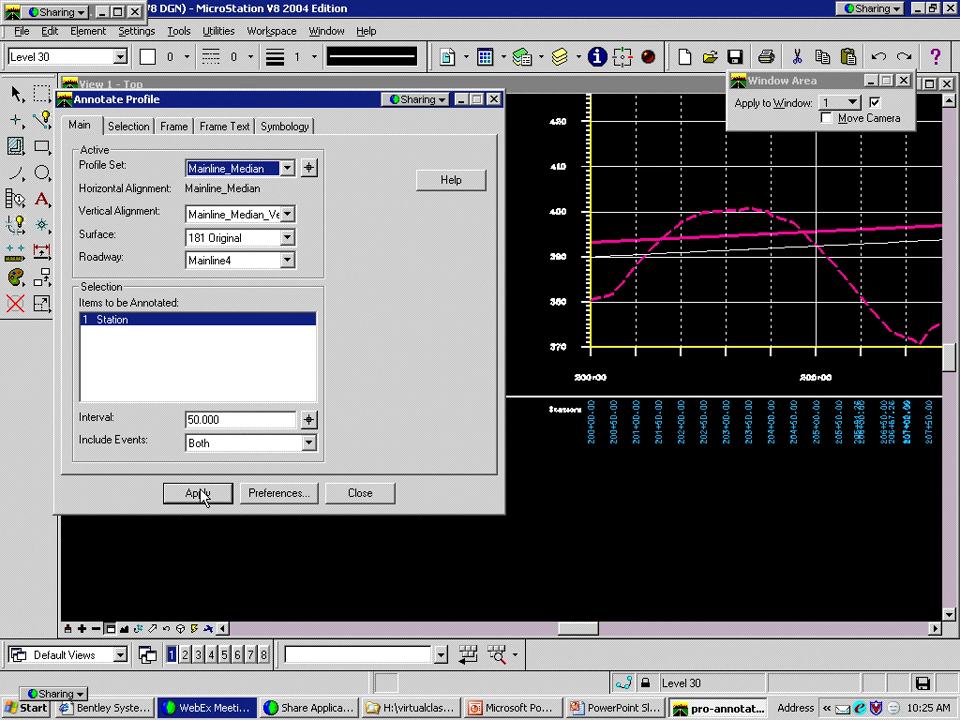
# Close the Annotate Profile settings and inspect the station labels between 204+00 and 209+50 up close for overlaps
pyautogui.click(360, 493)
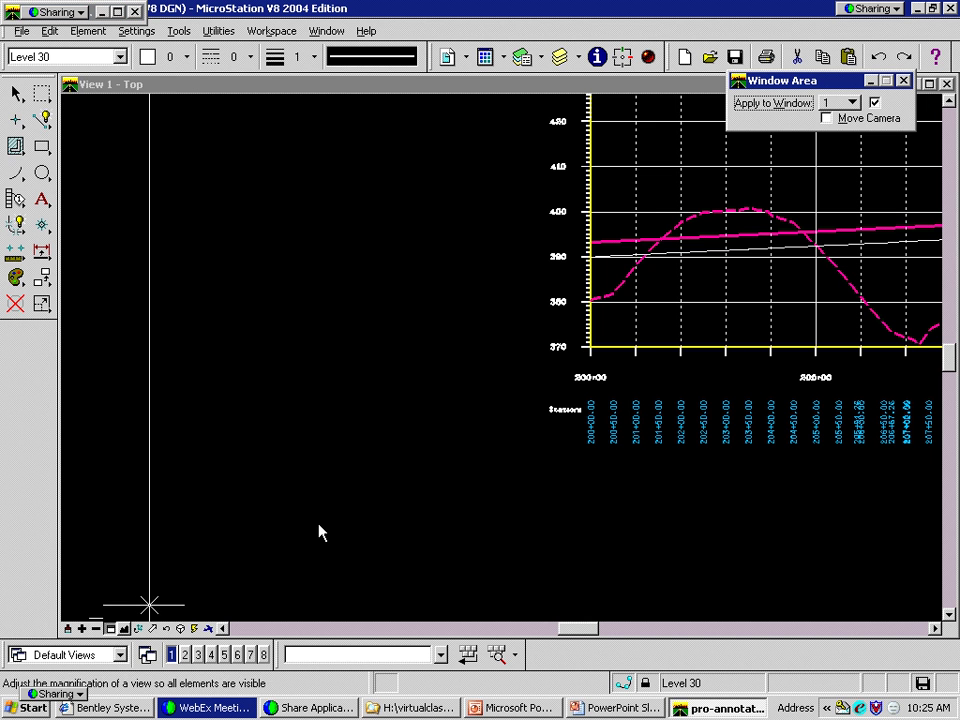
pyautogui.click(482, 446)
pyautogui.click(746, 318)
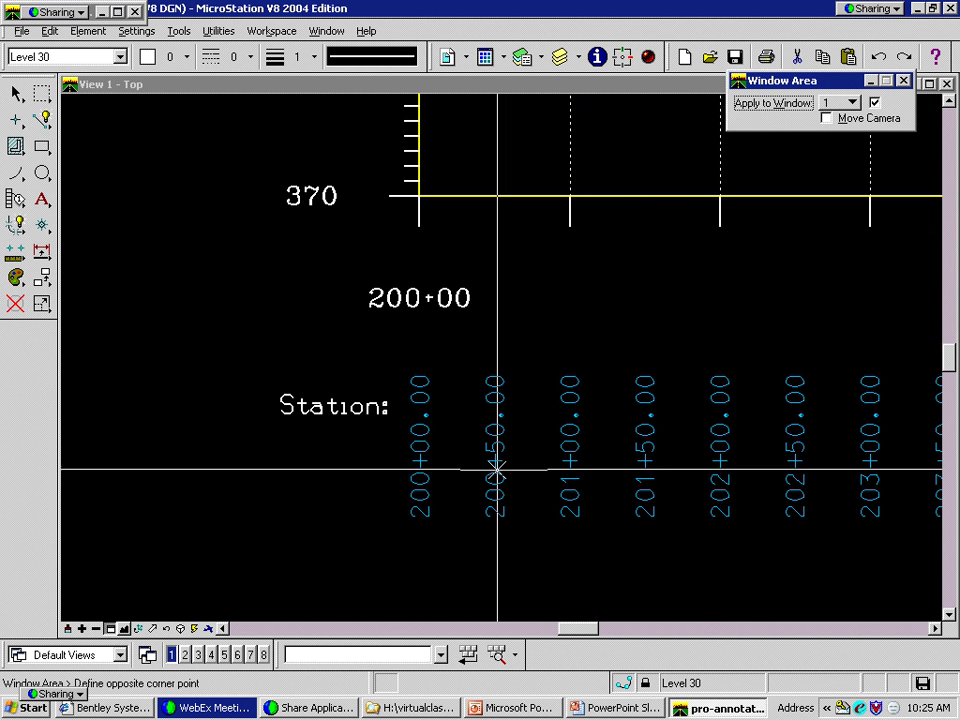
pyautogui.keyDown('shift'); pyautogui.moveTo(442, 465); pyautogui.dragTo(606, 461); pyautogui.keyUp('shift')
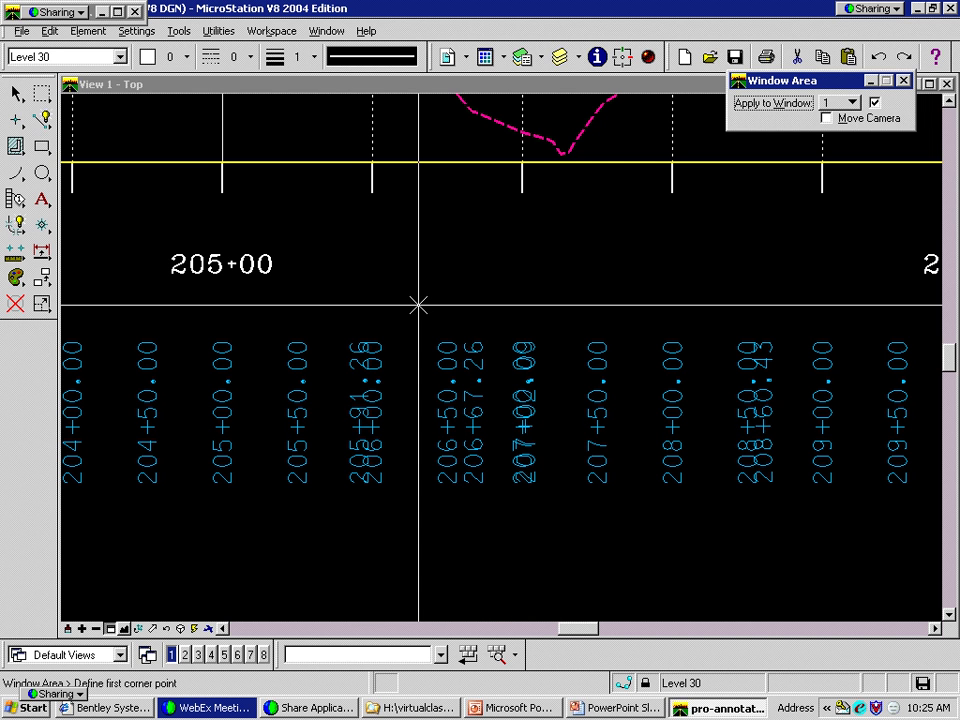
# Expand the InRoads window and reopen the Annotate Profile settings
pyautogui.rightClick(14, 13)
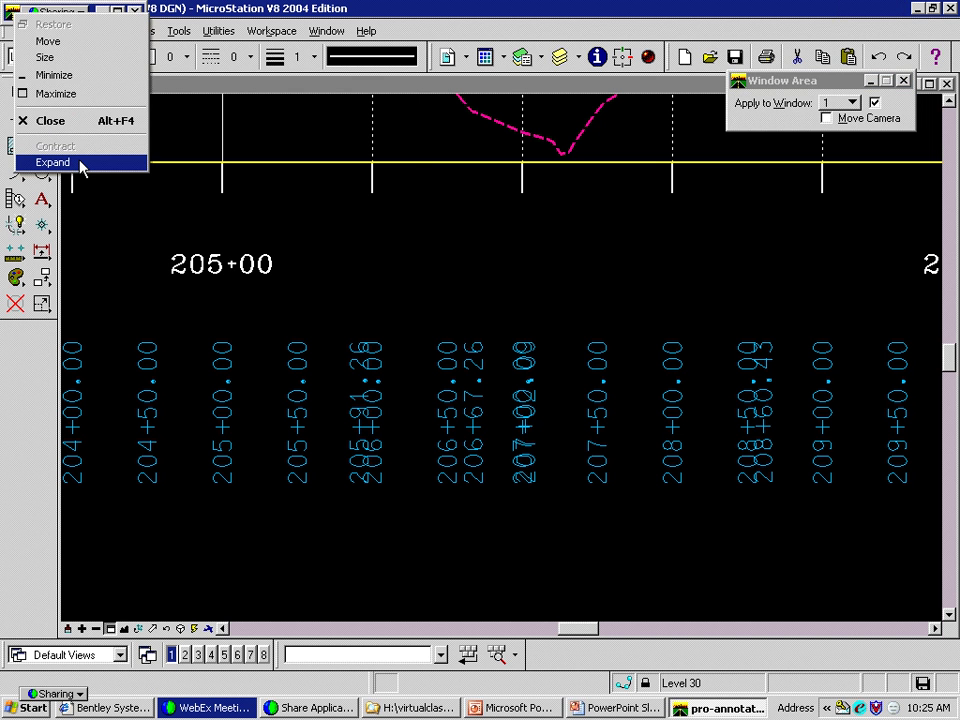
pyautogui.click(82, 166)
pyautogui.click(355, 130)
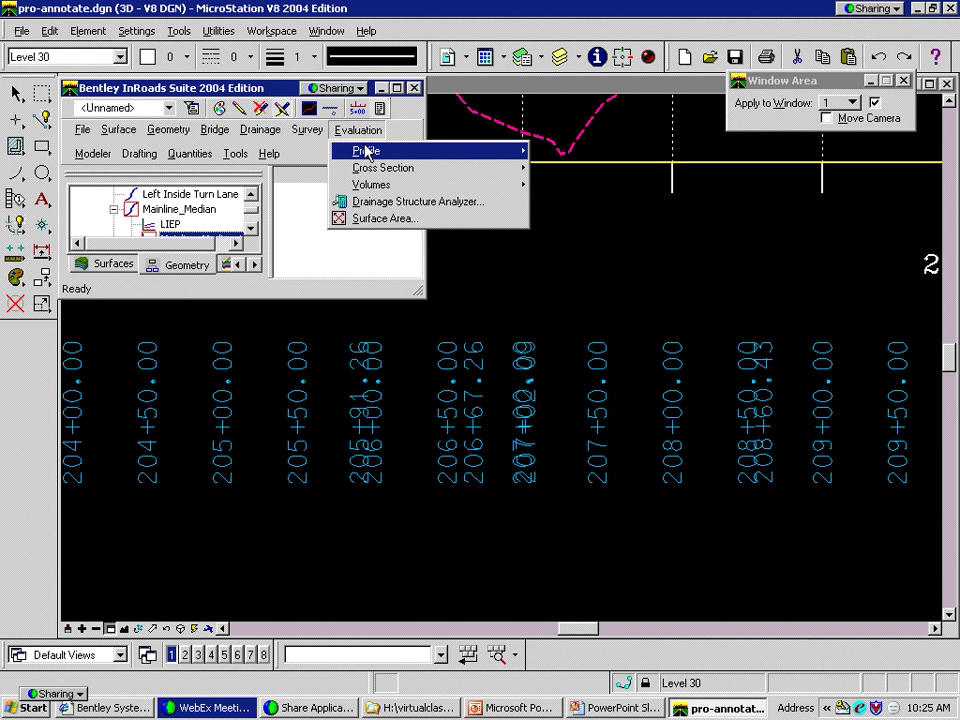
pyautogui.moveTo(368, 150)
pyautogui.click(580, 169)
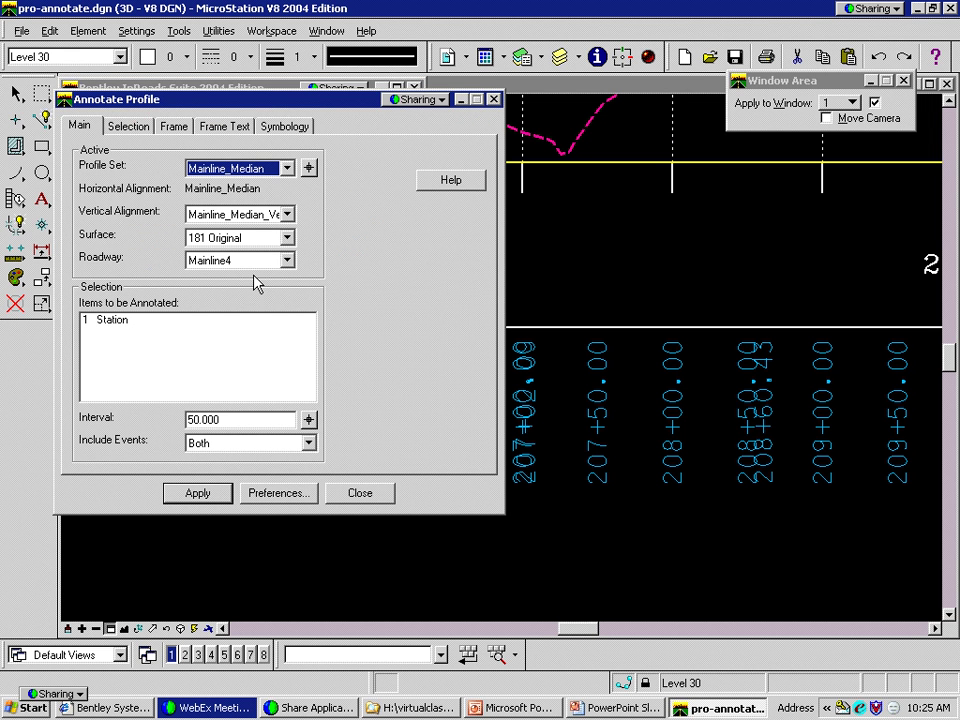
# Turn on collision-free text for stationing only, leaving the vertical and horizontal cardinal options off, and reapply the annotation
pyautogui.click(211, 127)
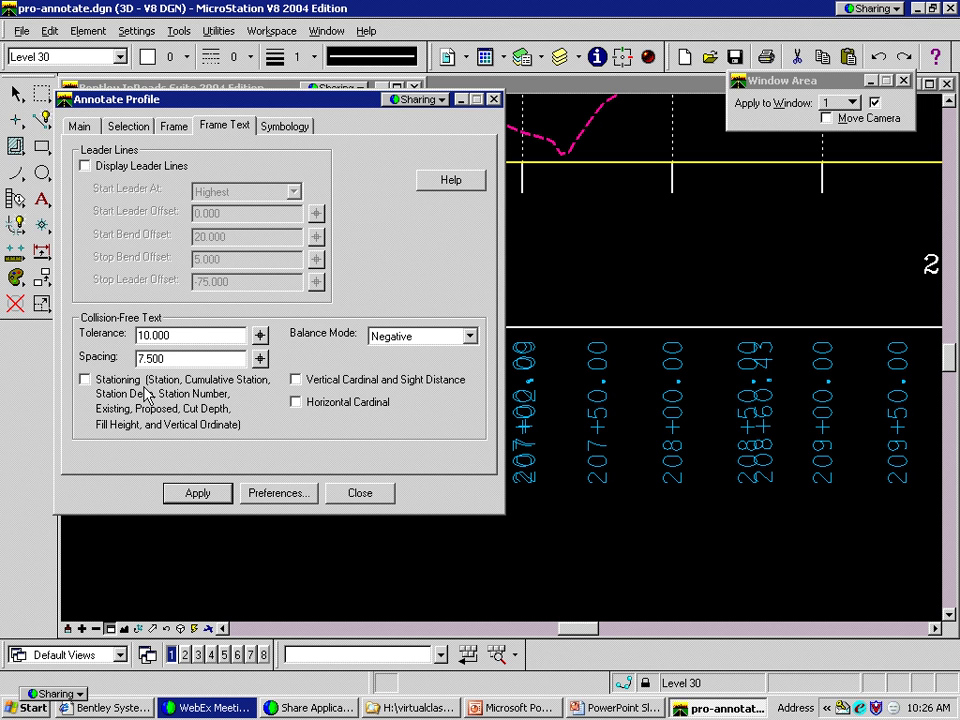
pyautogui.click(85, 380)
pyautogui.click(118, 382)
pyautogui.click(295, 402)
pyautogui.click(309, 382)
pyautogui.click(302, 402)
pyautogui.click(302, 380)
pyautogui.click(85, 380)
pyautogui.click(199, 493)
pyautogui.click(79, 126)
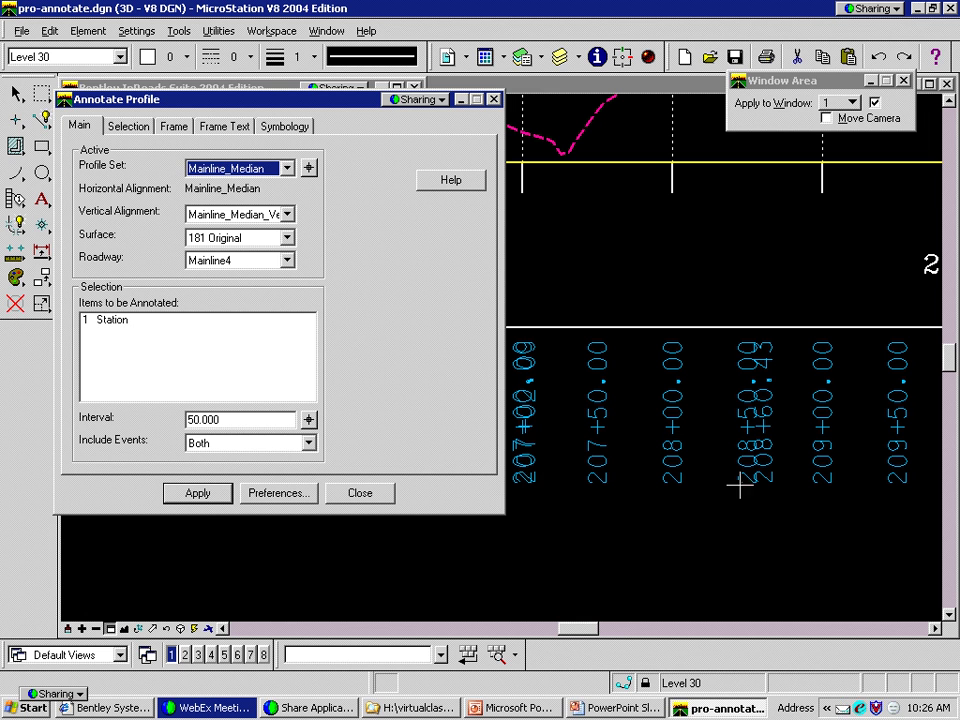
pyautogui.click(197, 493)
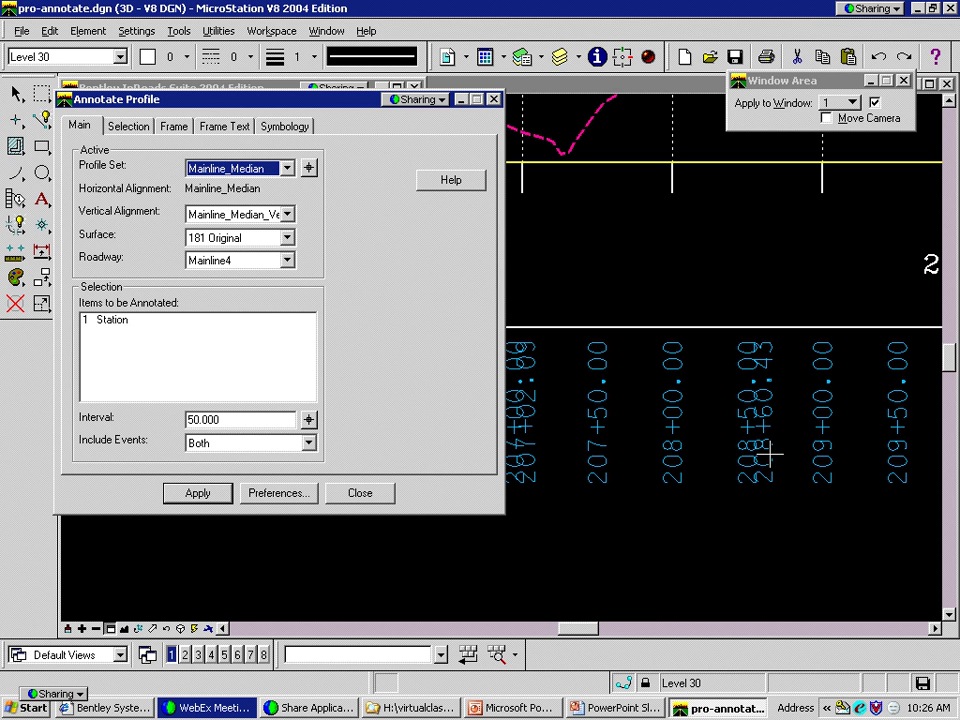
# Set the collision-free text tolerance to 20 and reapply the station annotation
pyautogui.click(246, 130)
pyautogui.doubleClick(195, 334)
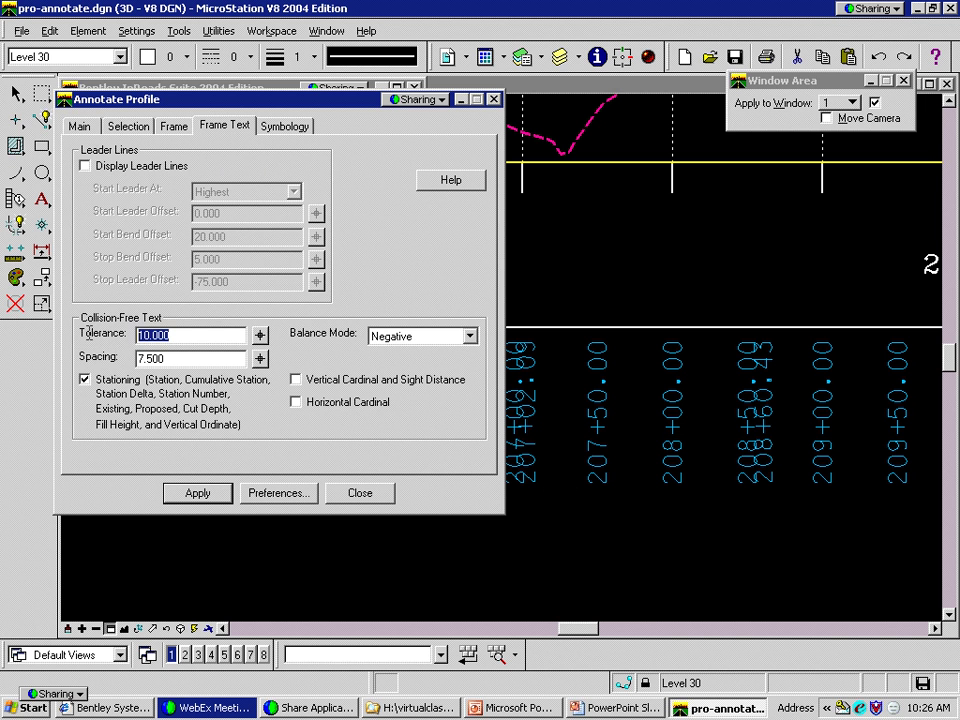
pyautogui.write('20')
pyautogui.press('Tab')
pyautogui.click(198, 494)
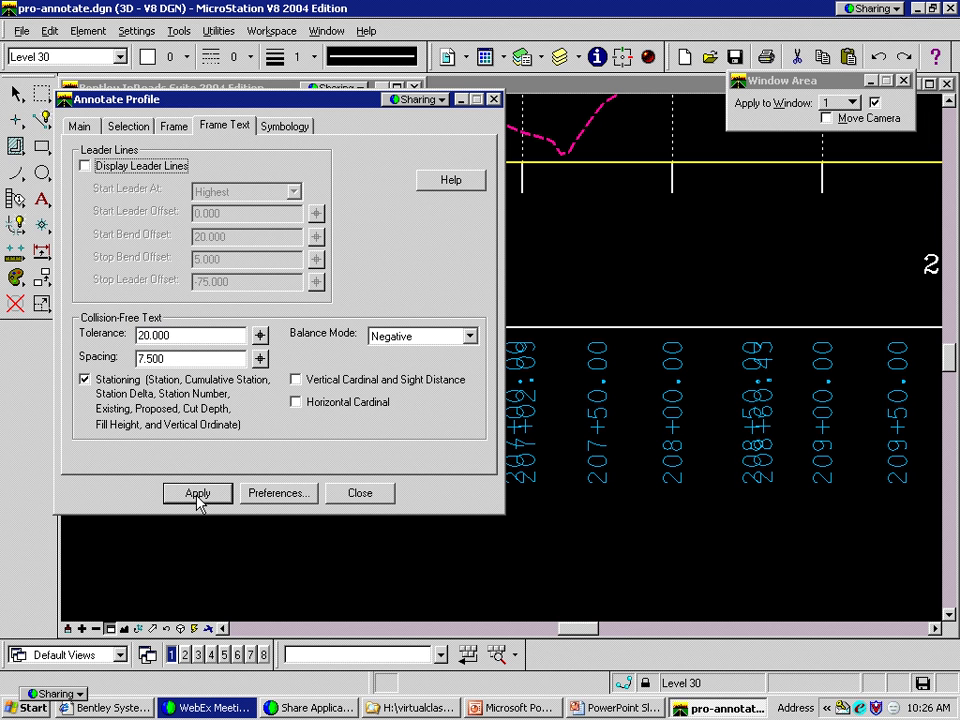
# Set the collision-free text tolerance to 40 and reapply the station annotation
pyautogui.doubleClick(208, 335)
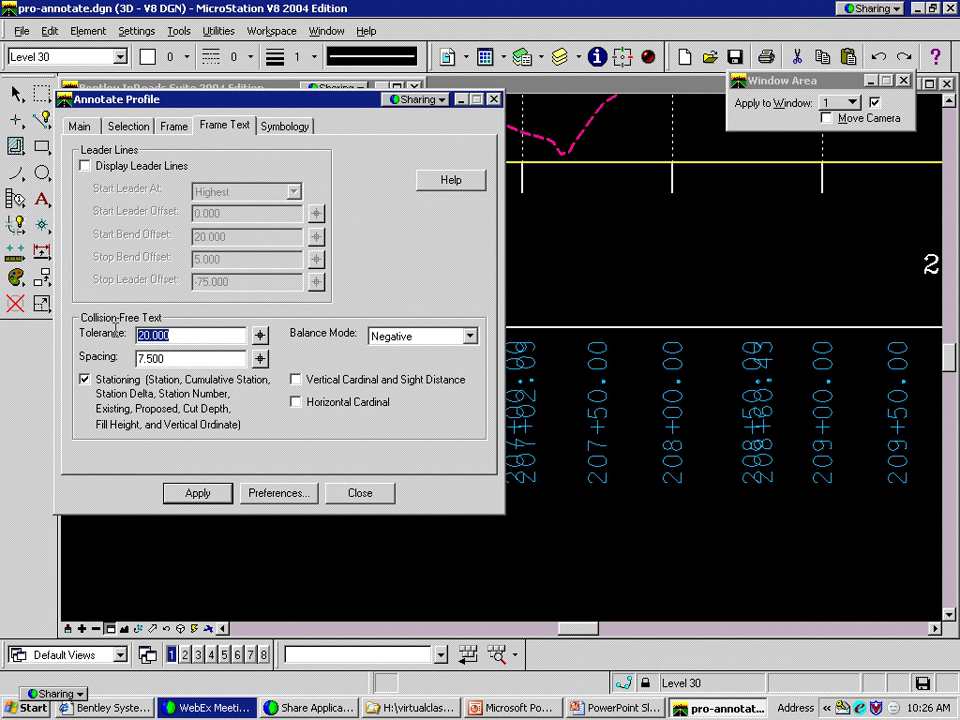
pyautogui.write('3')
pyautogui.press('BackSpace')
pyautogui.write('40')
pyautogui.click(198, 493)
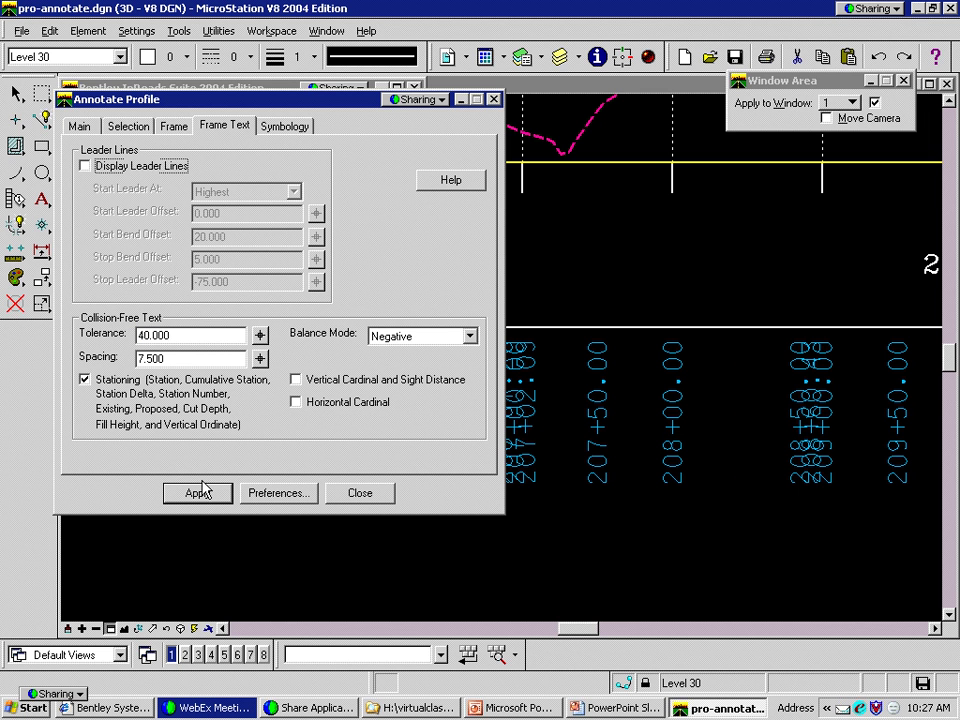
# Set the collision-free text spacing to 15 and the tolerance to 20, and reapply the station annotation
pyautogui.moveTo(177, 364); pyautogui.dragTo(95, 360)
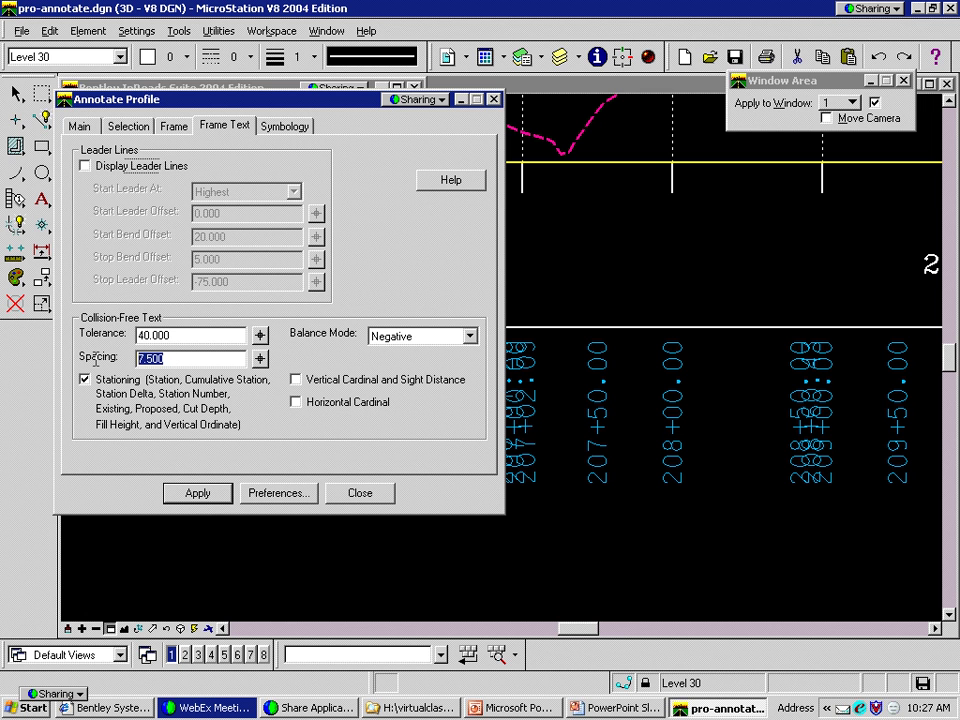
pyautogui.write('15')
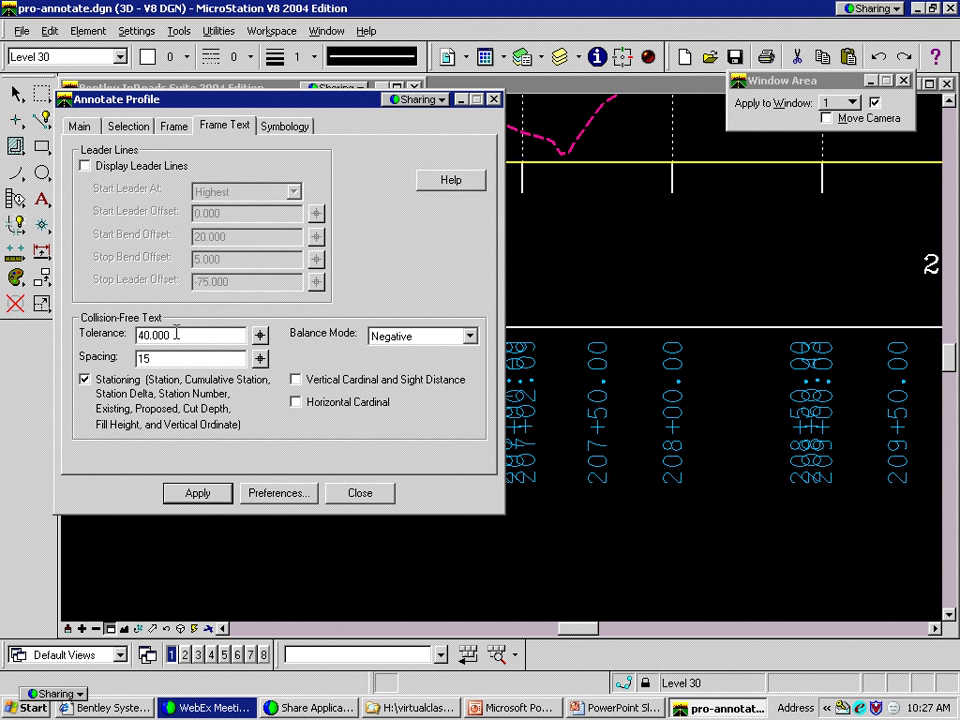
pyautogui.hotkey('shift', 'Tab')
pyautogui.write('20')
pyautogui.click(199, 494)
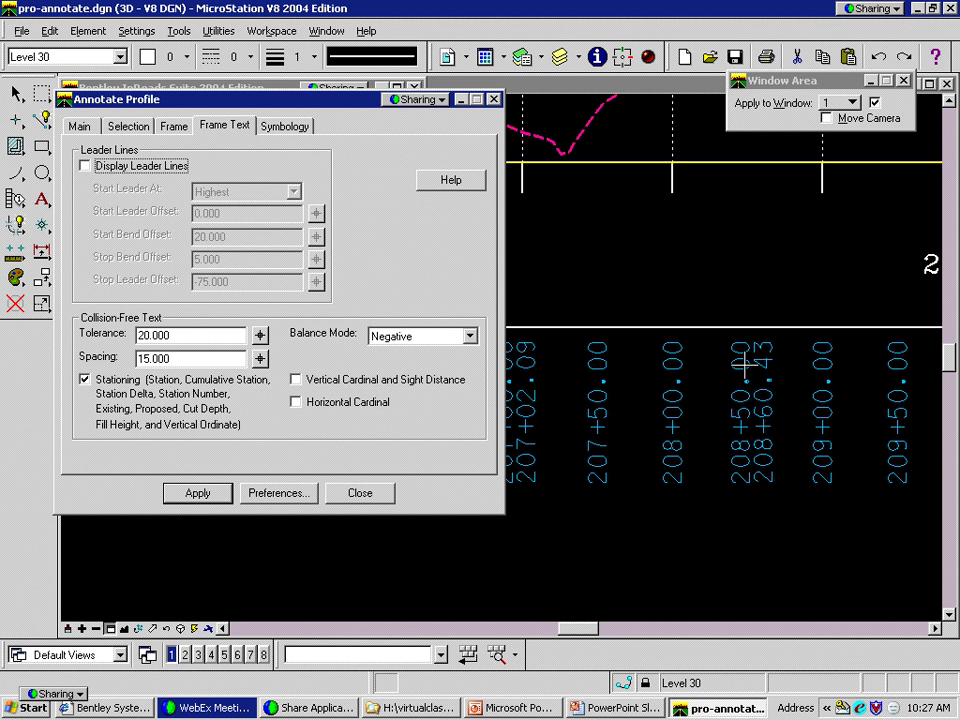
# Reapply the annotation with collision-free stationing turned off for comparison, and turn the stationing option back on
pyautogui.click(84, 379)
pyautogui.click(198, 493)
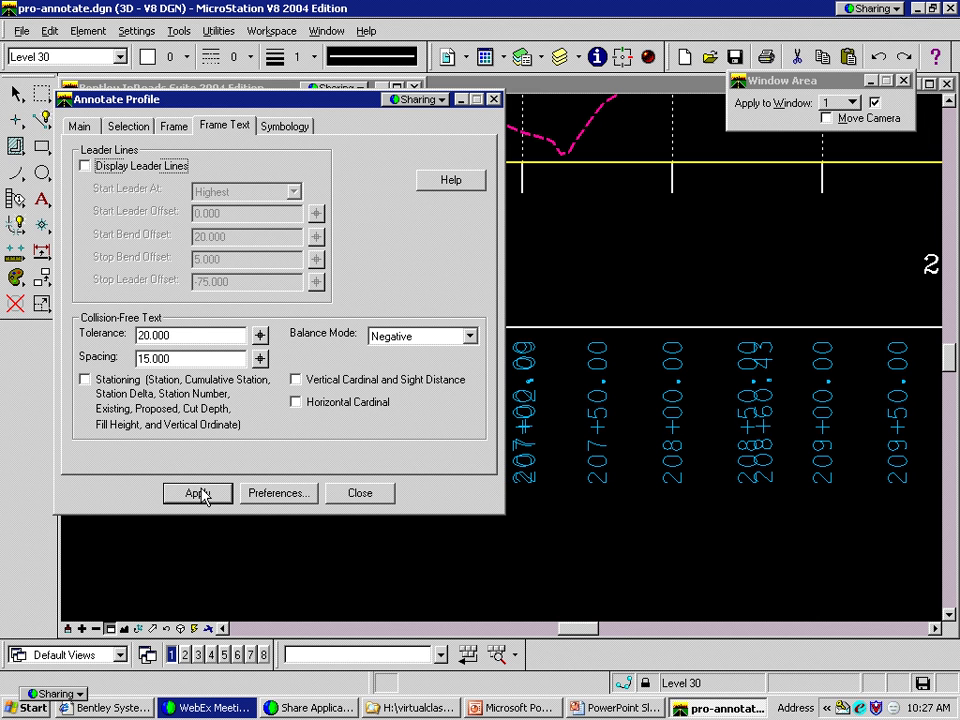
pyautogui.click(89, 381)
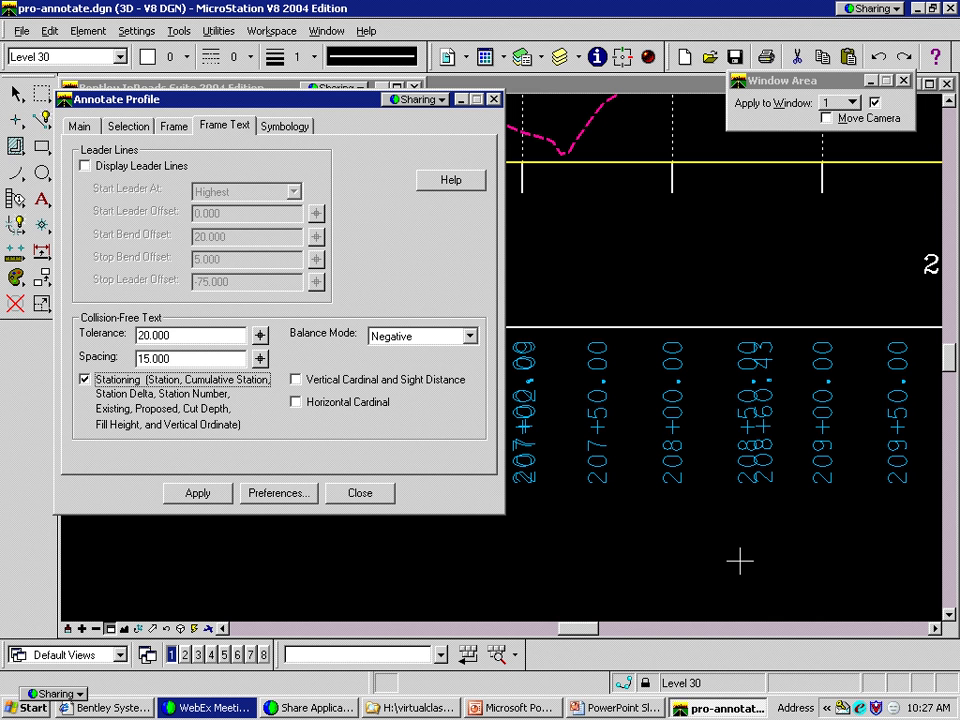
# Turn on leader lines for the station labels and reapply the annotation with collision-free stationing
pyautogui.keyDown('shift'); pyautogui.moveTo(740, 561); pyautogui.dragTo(749, 391); pyautogui.keyUp('shift')
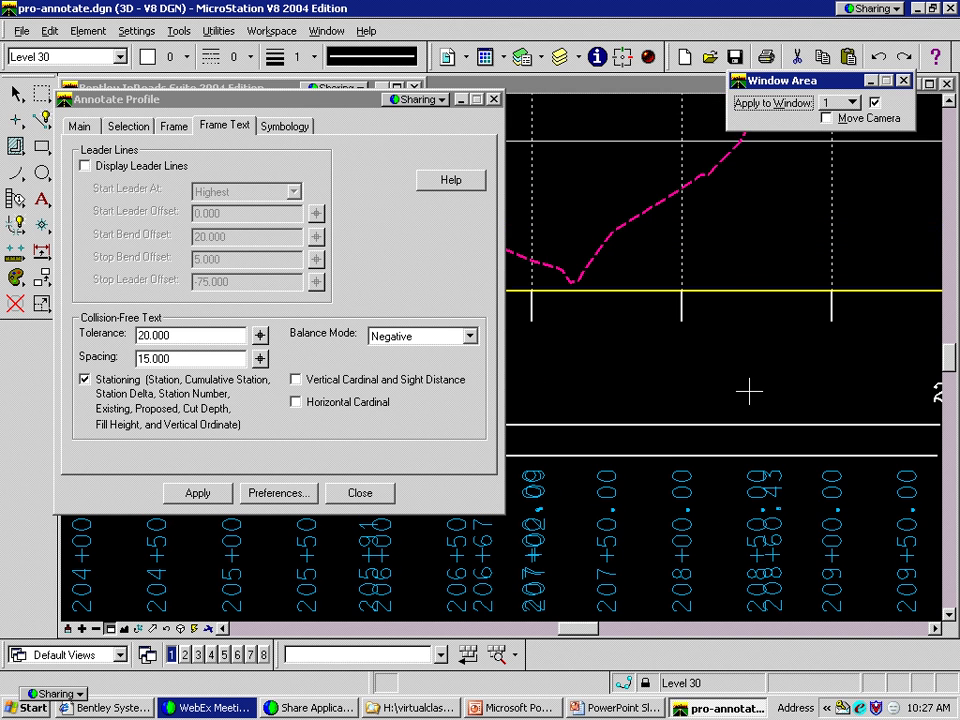
pyautogui.moveTo(778, 86); pyautogui.dragTo(871, 143)
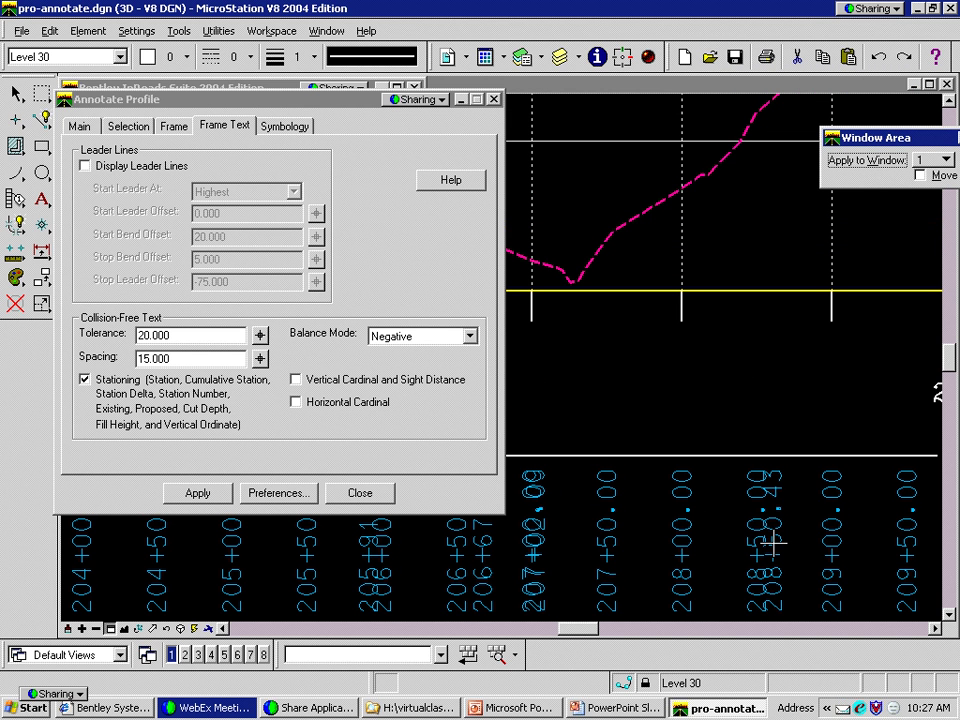
pyautogui.click(85, 166)
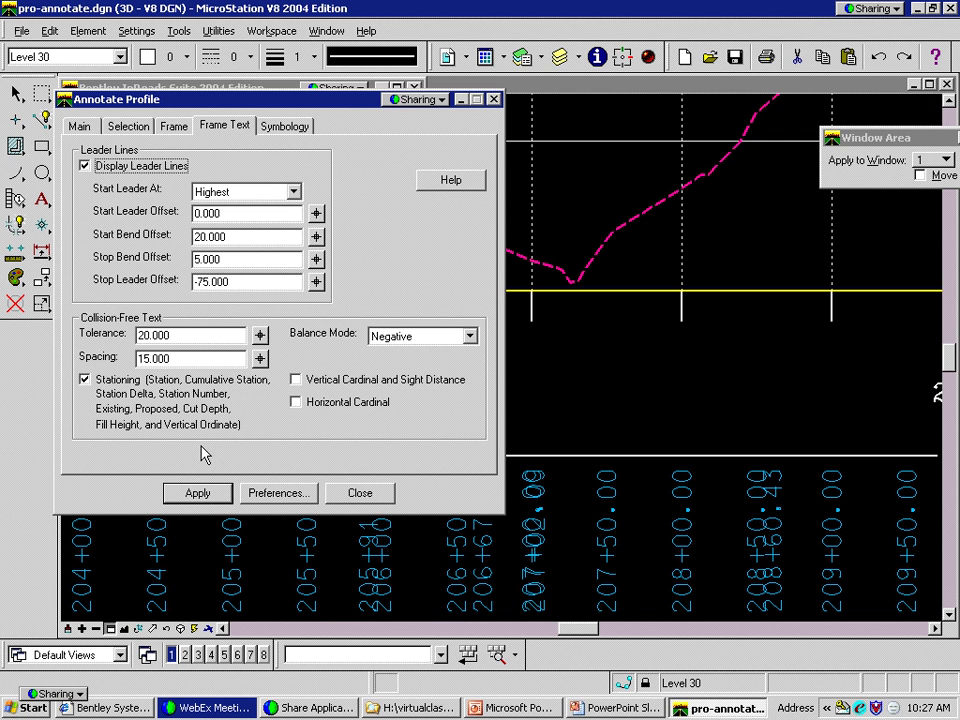
pyautogui.click(208, 496)
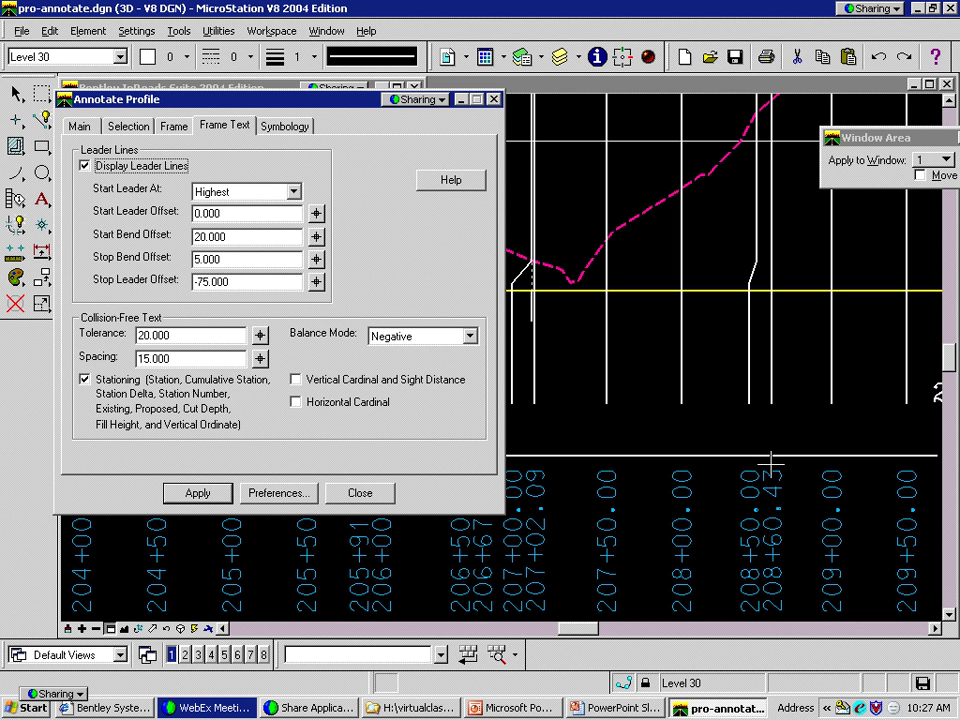
pyautogui.moveTo(729, 458)
pyautogui.keyDown('shift'); pyautogui.mouseDown()
pyautogui.moveTo(729, 379)
pyautogui.moveTo(769, 366)
pyautogui.mouseUp(); pyautogui.keyUp('shift')
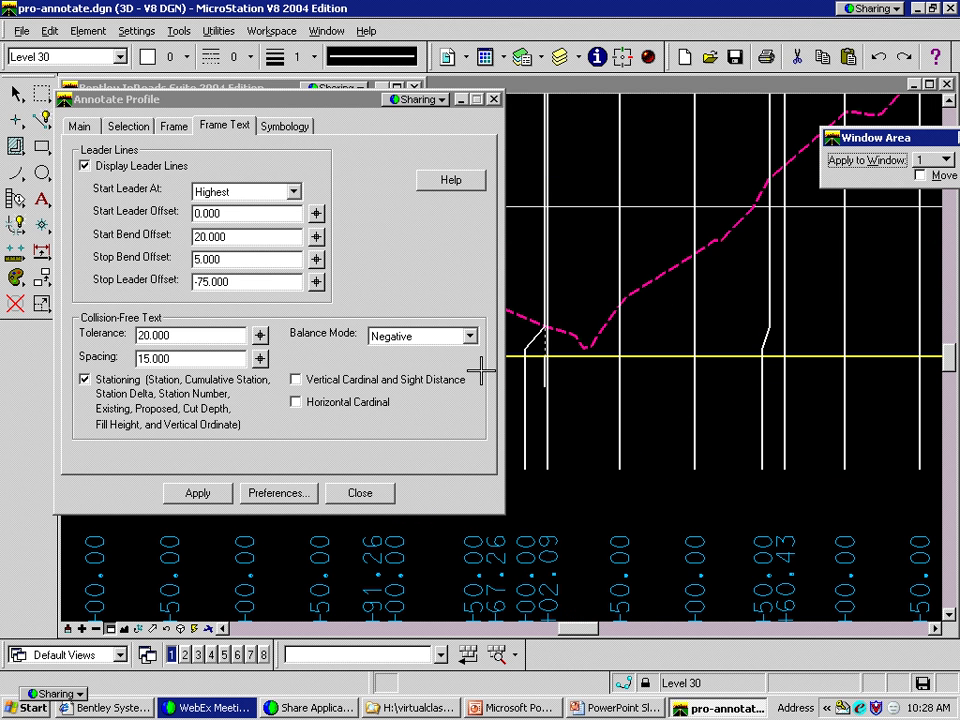
# Try the Neutral and Positive balance modes for the collision-free text, reapplying the annotation with Positive
pyautogui.click(452, 343)
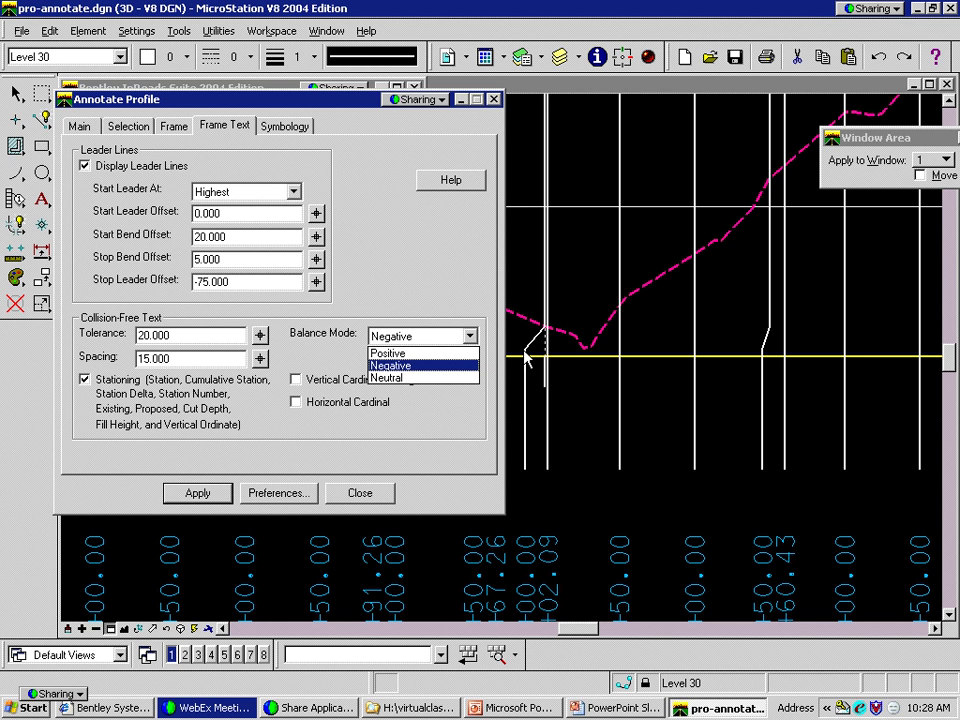
pyautogui.click(438, 379)
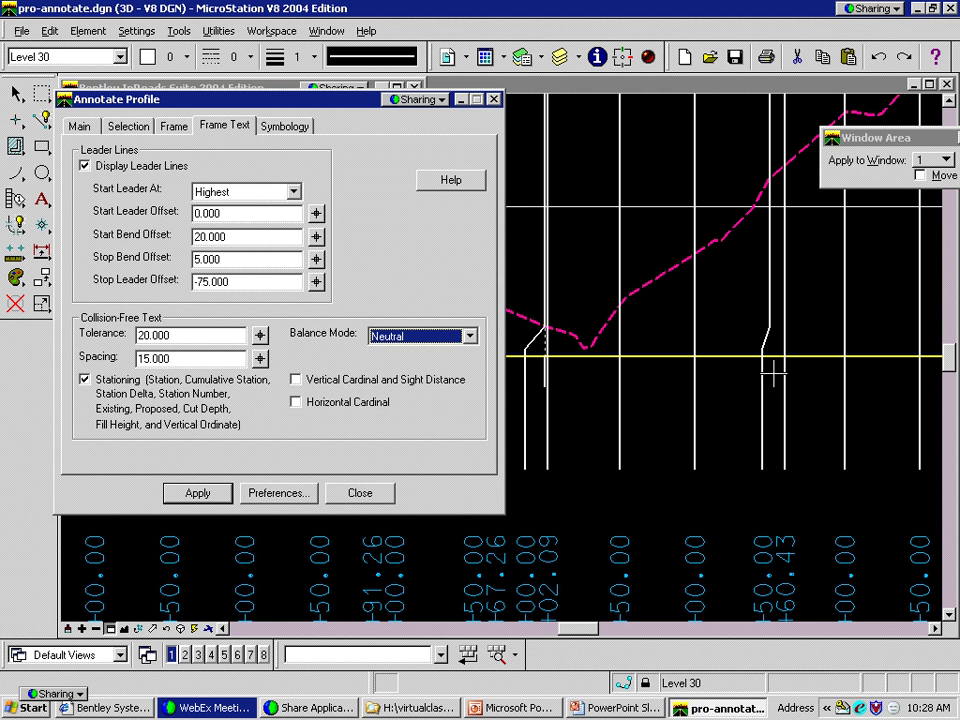
pyautogui.click(470, 336)
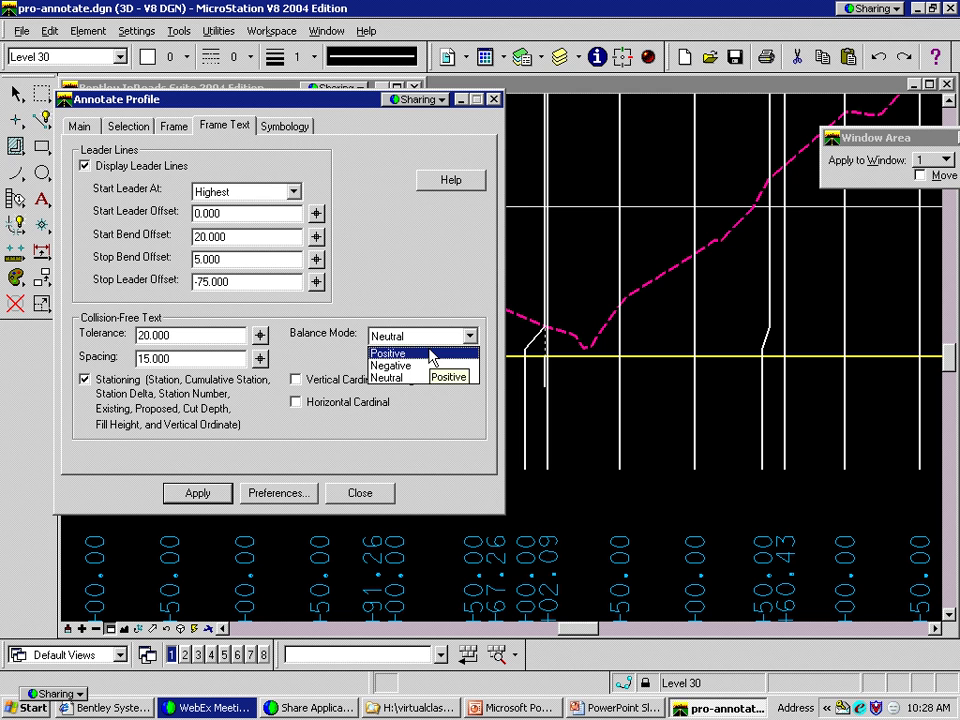
pyautogui.click(432, 356)
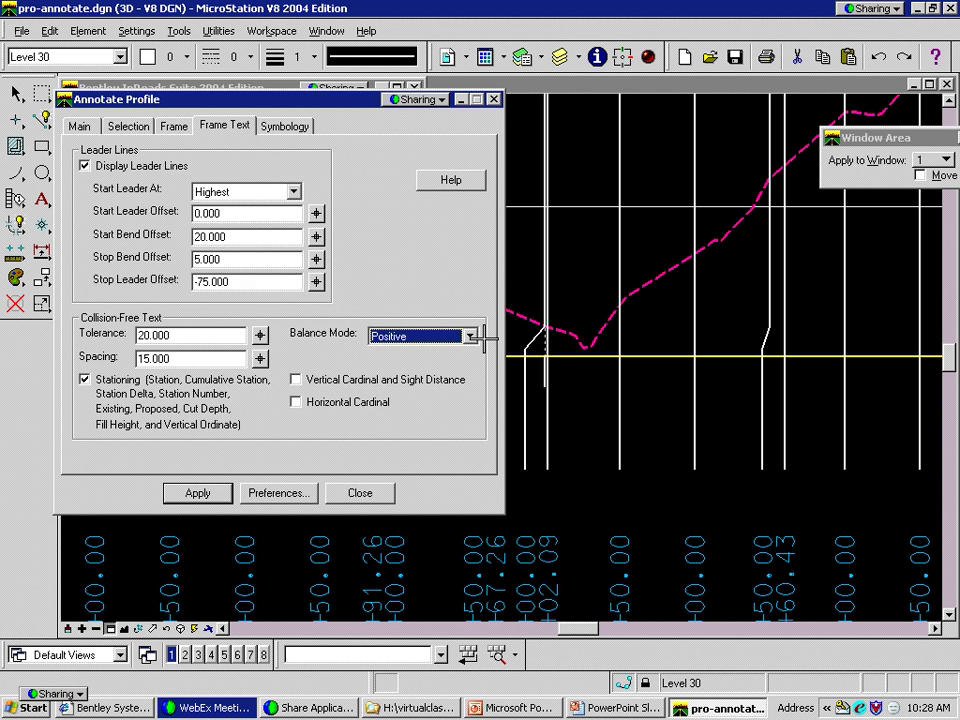
pyautogui.click(210, 494)
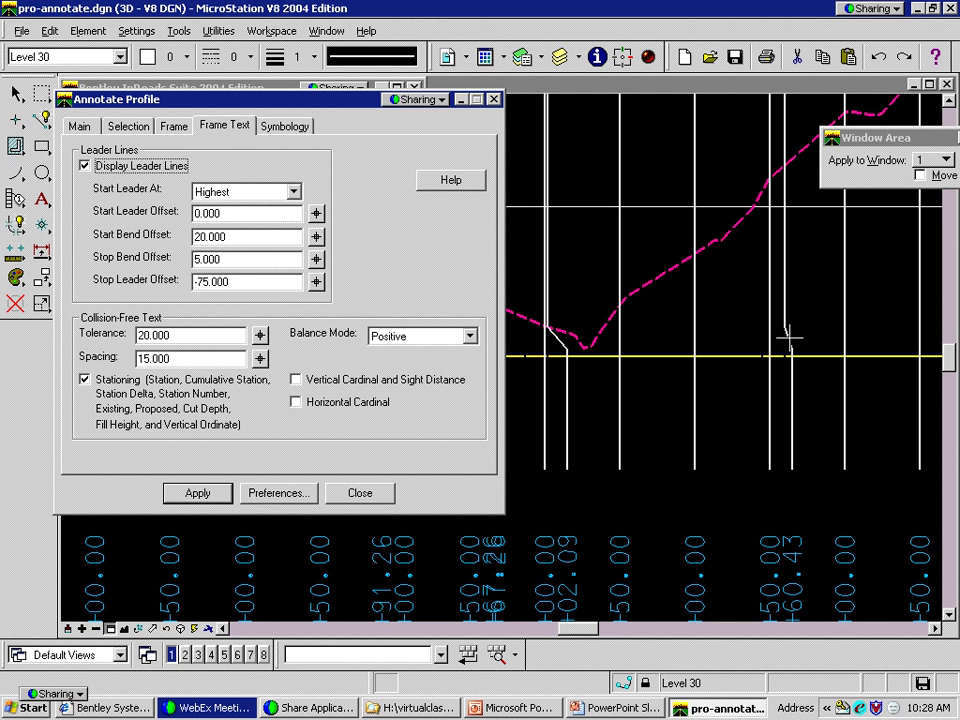
# Set the balance mode to Negative, reapply the annotation, and keep the leaders starting at Highest
pyautogui.click(420, 336)
pyautogui.click(424, 367)
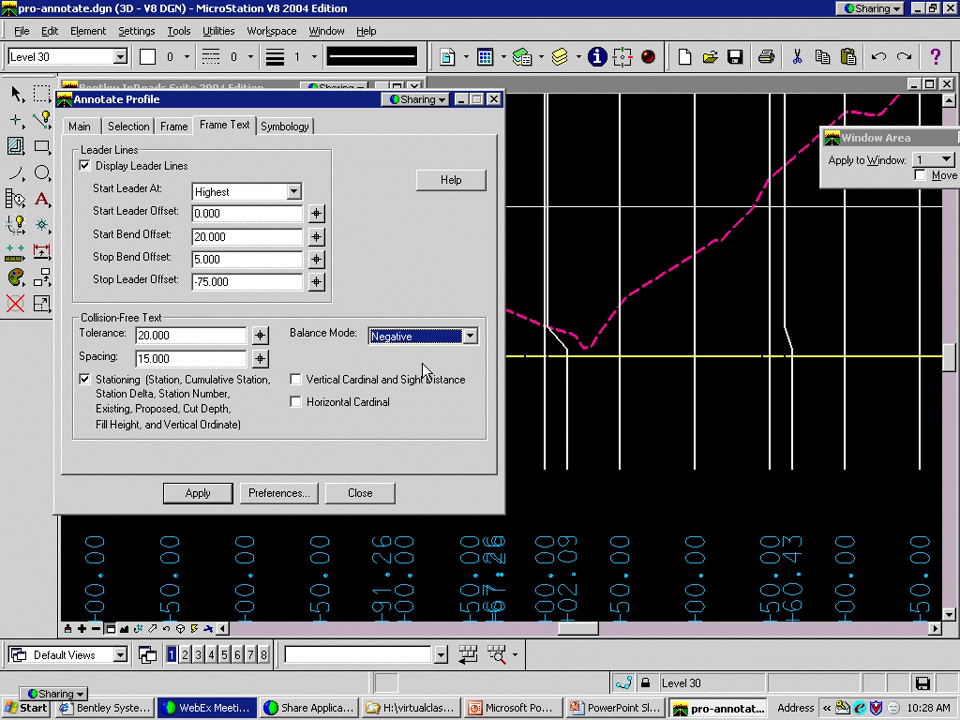
pyautogui.click(197, 493)
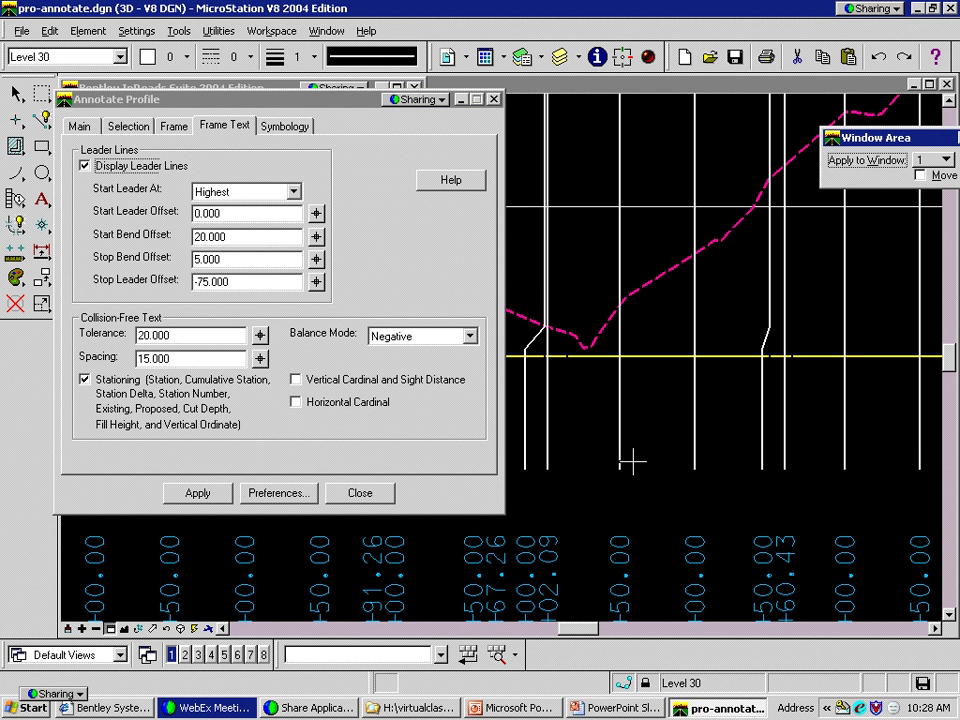
pyautogui.keyDown('shift'); pyautogui.moveTo(633, 461); pyautogui.dragTo(633, 500); pyautogui.keyUp('shift')
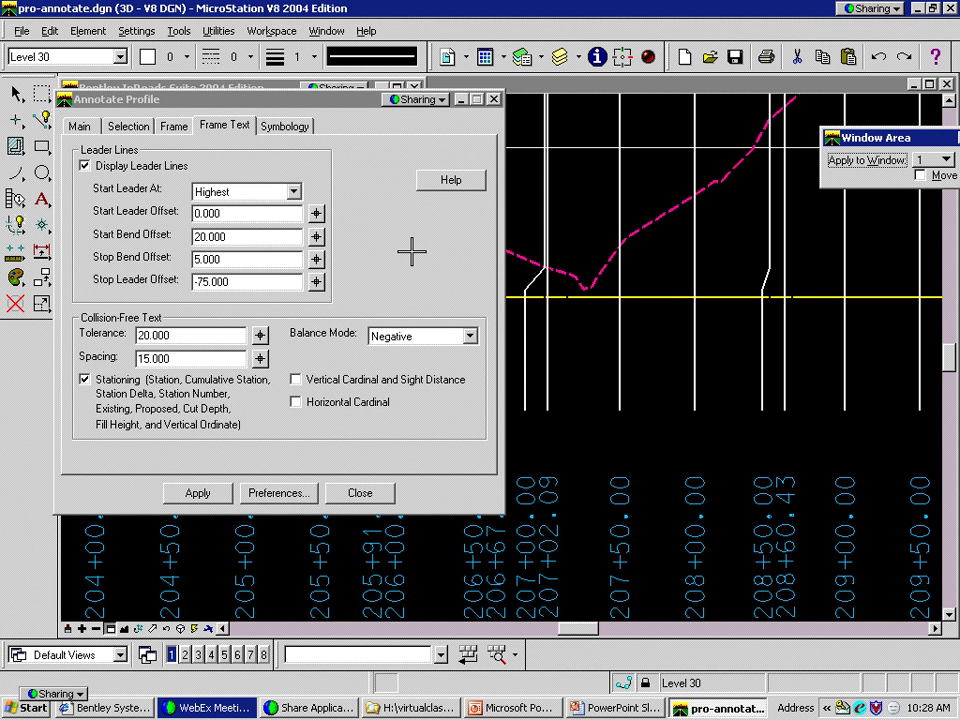
pyautogui.click(293, 192)
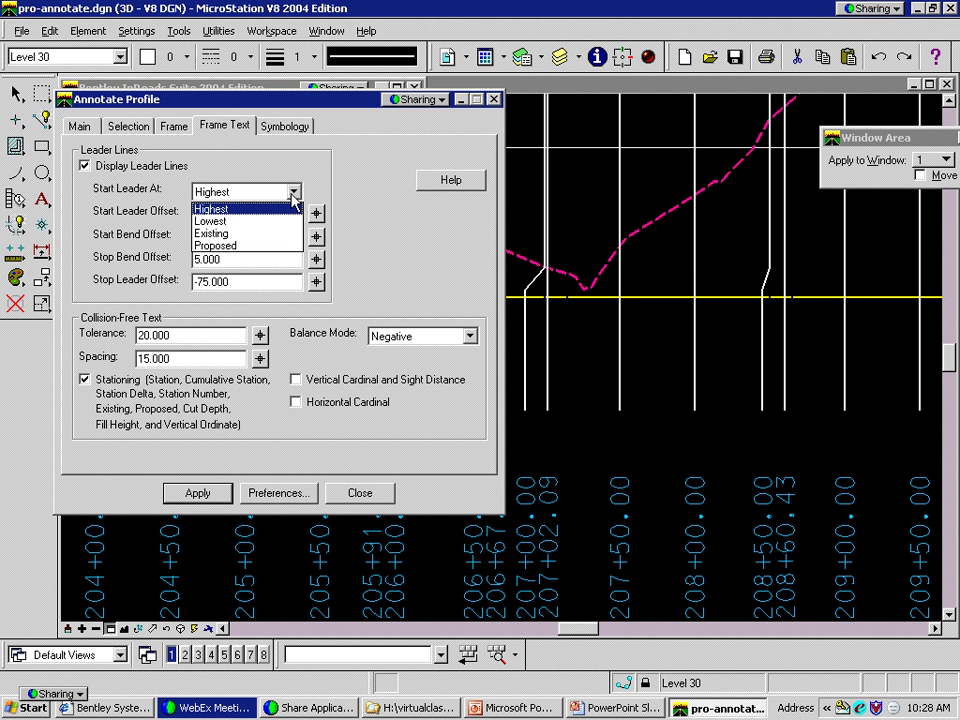
pyautogui.click(258, 209)
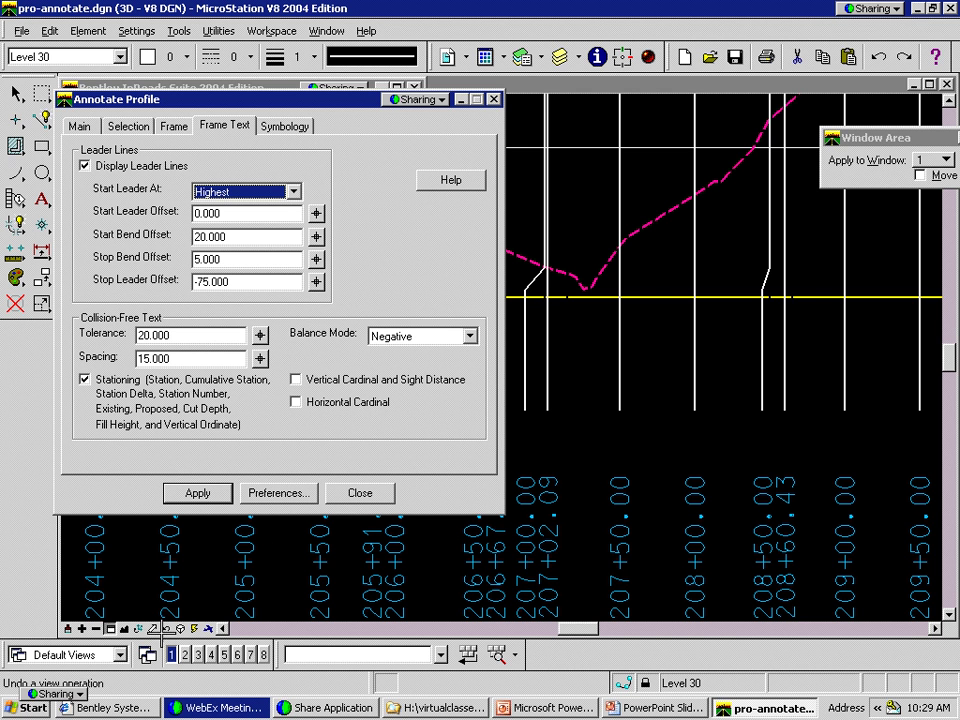
# Turn off the display of leader lines for the profile annotation's frame text
pyautogui.click(96, 629)
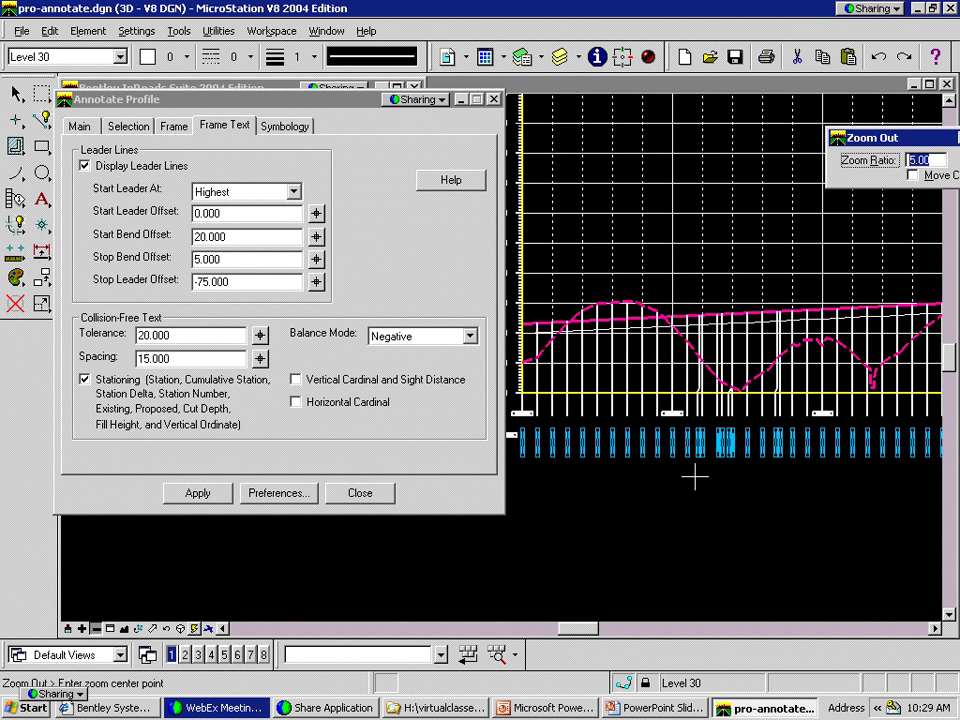
pyautogui.click(110, 629)
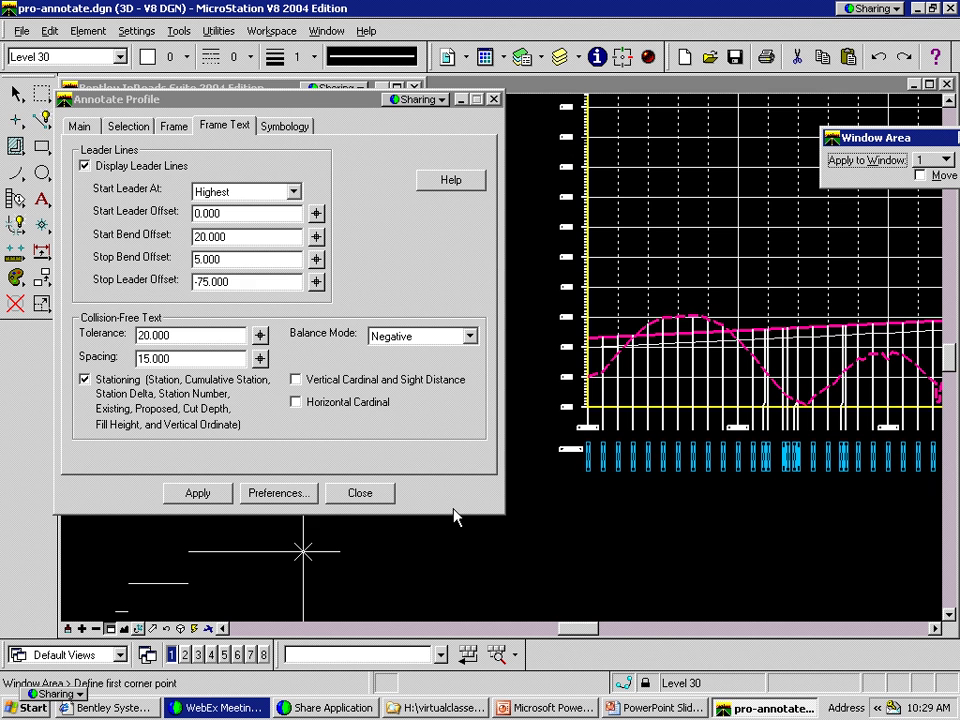
pyautogui.click(567, 497)
pyautogui.click(620, 395)
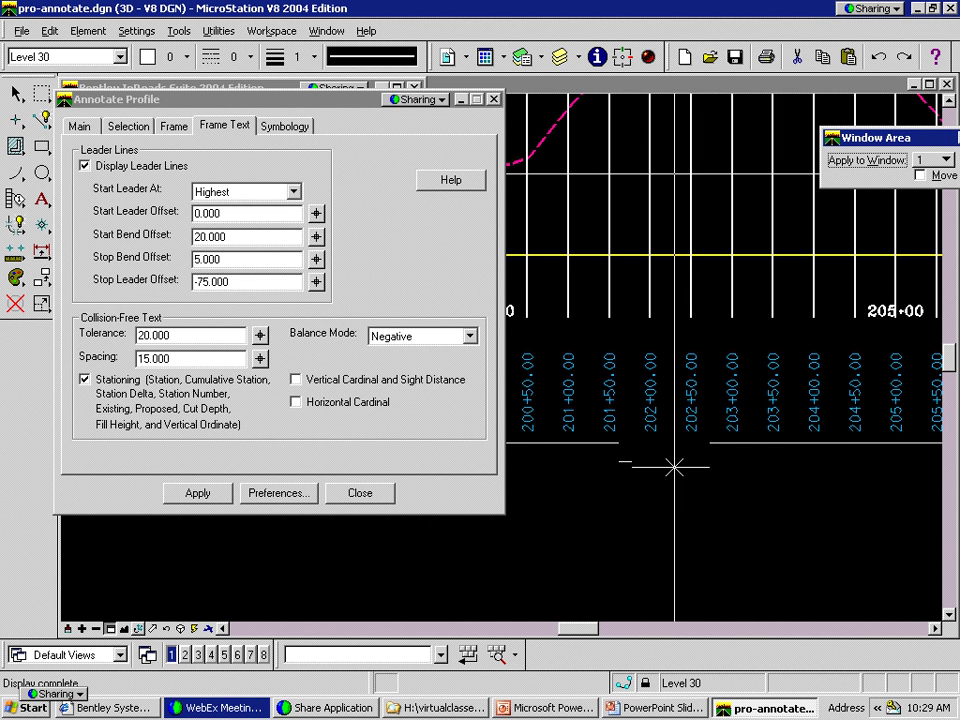
pyautogui.keyDown('shift'); pyautogui.moveTo(674, 467); pyautogui.dragTo(643, 317); pyautogui.keyUp('shift')
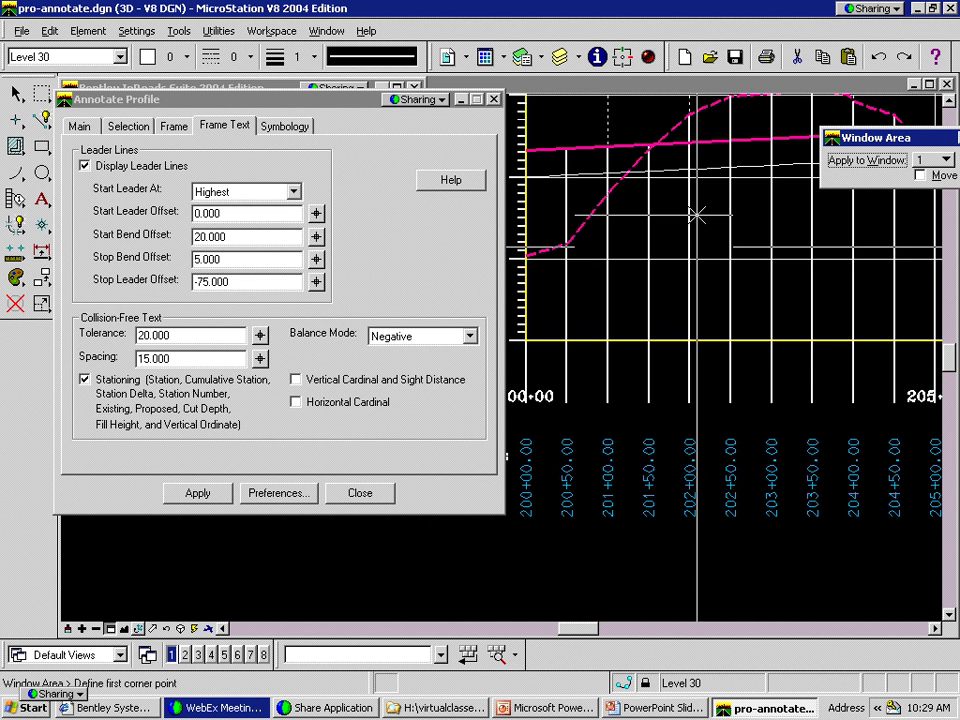
pyautogui.click(85, 165)
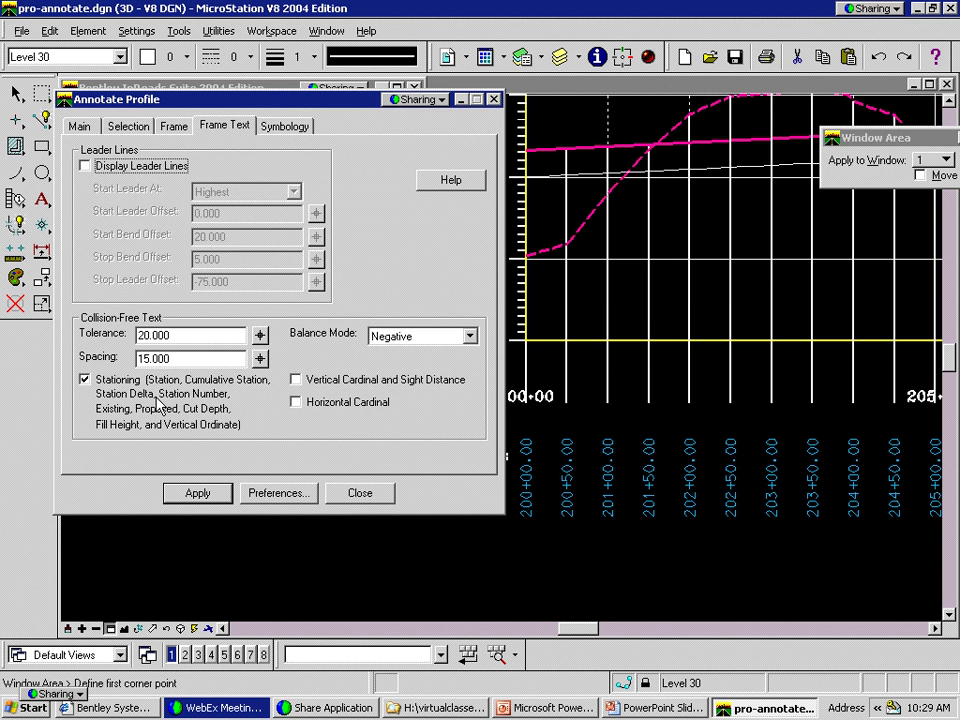
# Replace Station with Cumulative Station as the selected annotation item and apply it to the profile
pyautogui.click(79, 129)
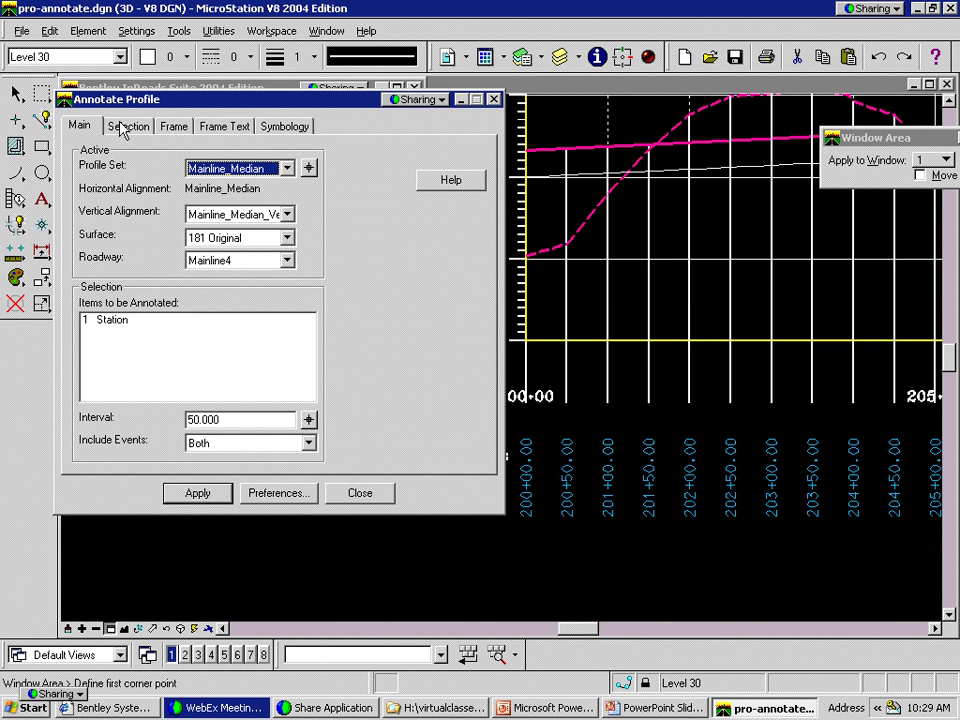
pyautogui.click(123, 129)
pyautogui.click(325, 168)
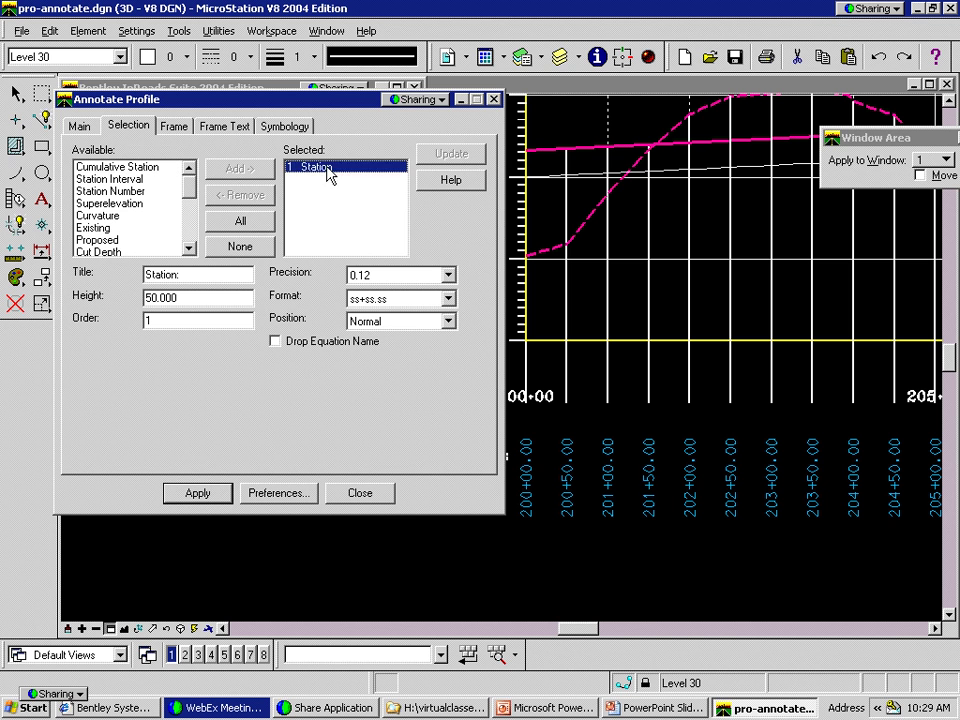
pyautogui.click(250, 196)
pyautogui.click(117, 179)
pyautogui.click(240, 168)
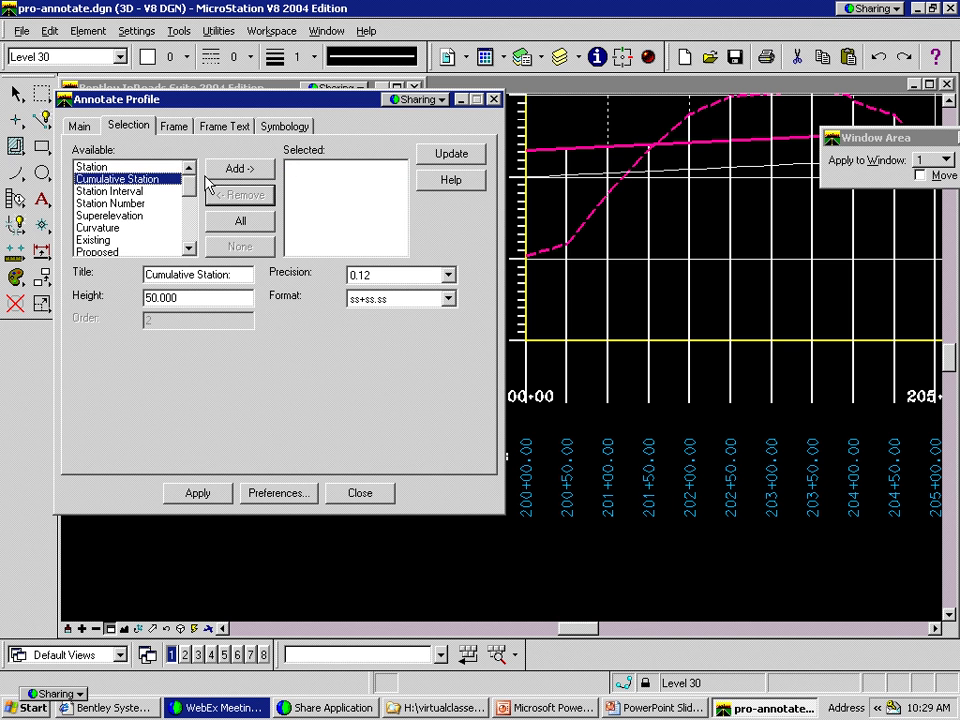
pyautogui.click(217, 497)
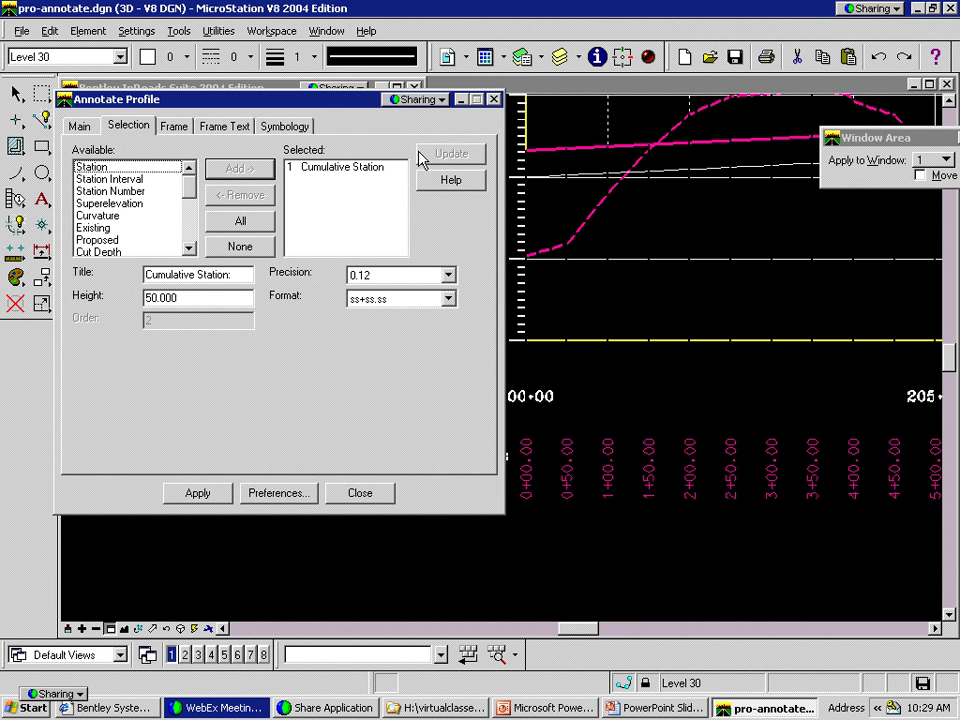
# Add Station as the second annotation item after Cumulative Station, reapply, and uncover the row titles beside the frames
pyautogui.moveTo(357, 116); pyautogui.dragTo(302, 112)
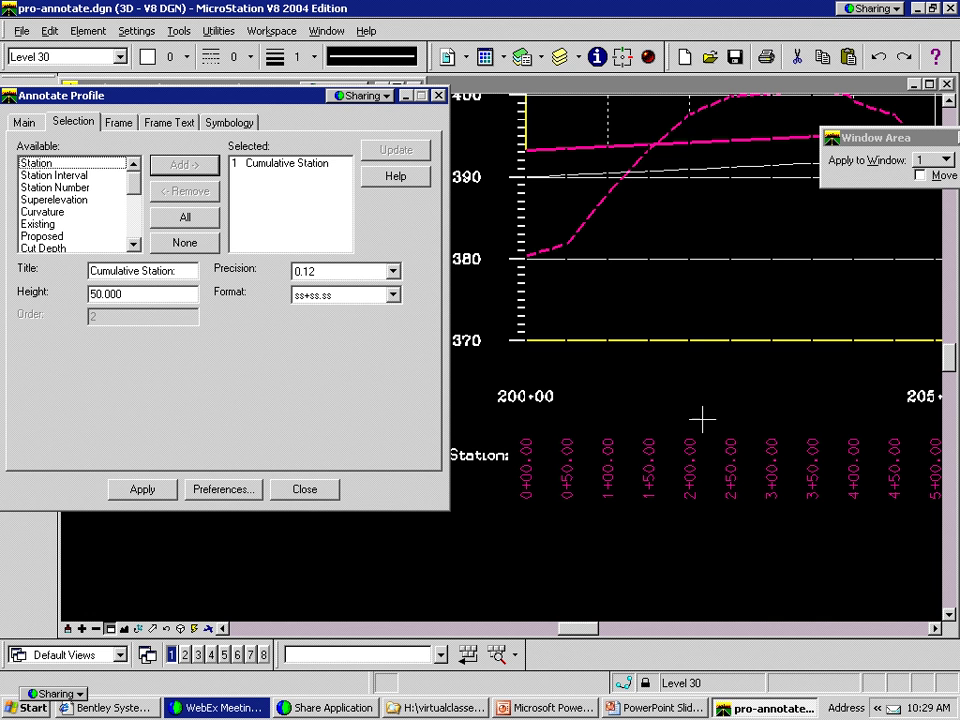
pyautogui.click(91, 163)
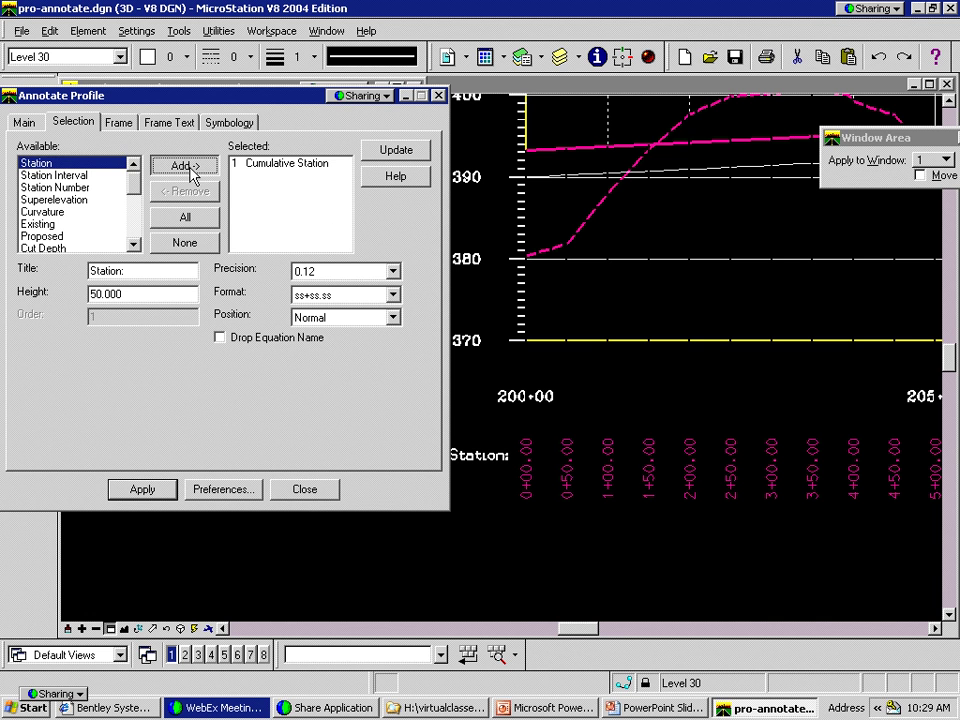
pyautogui.click(150, 490)
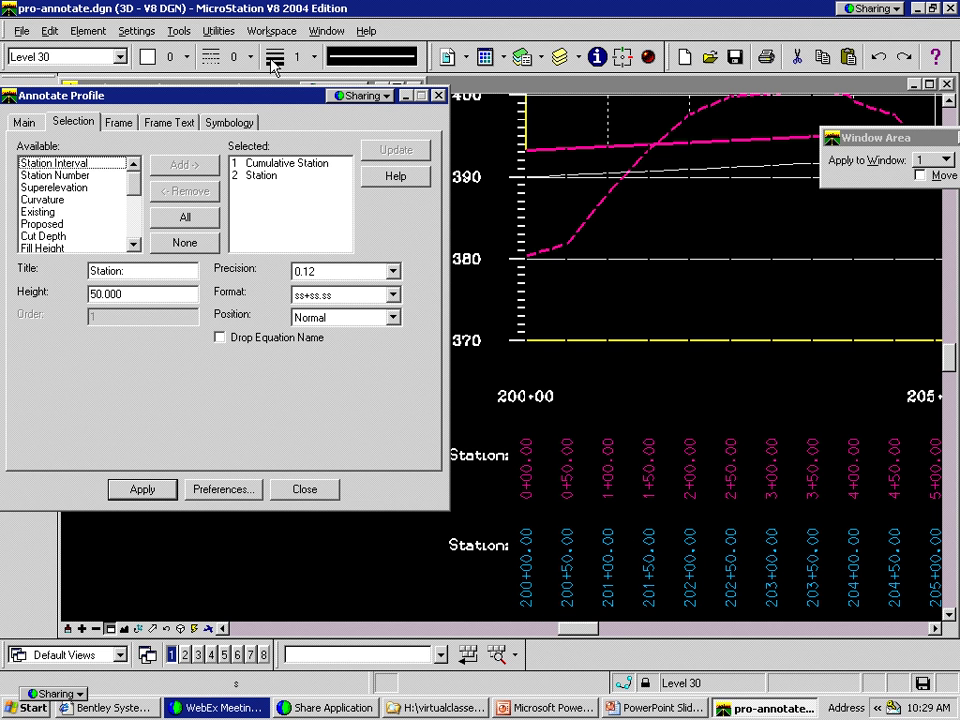
pyautogui.moveTo(264, 101); pyautogui.dragTo(249, 40)
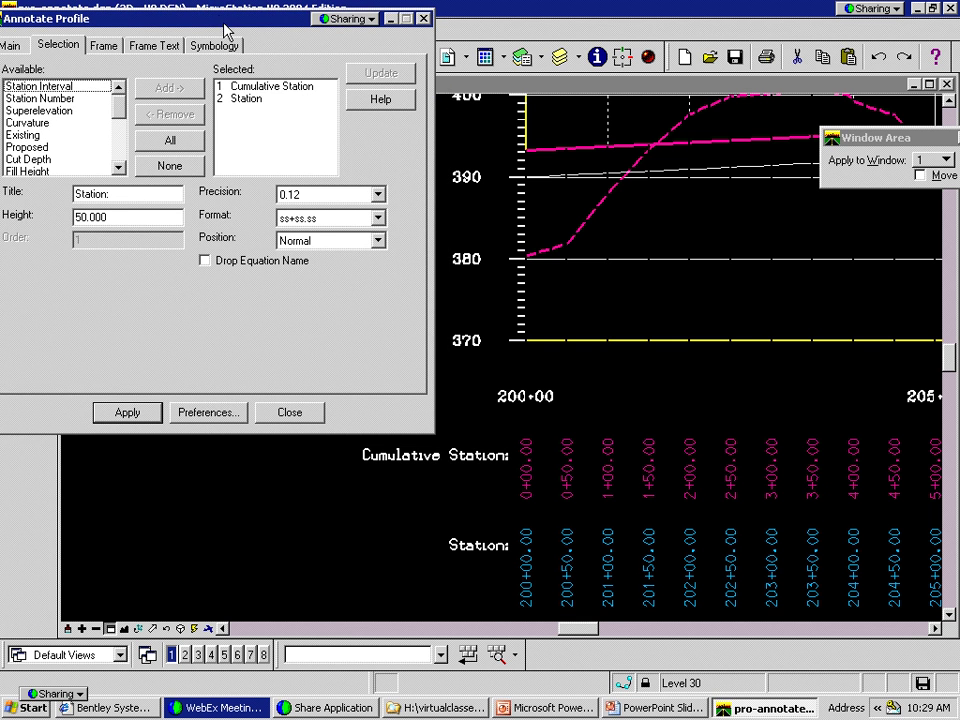
# Change the title of the selected Cumulative Station item to "C Station:" and update the item
pyautogui.moveTo(225, 25); pyautogui.dragTo(344, 82)
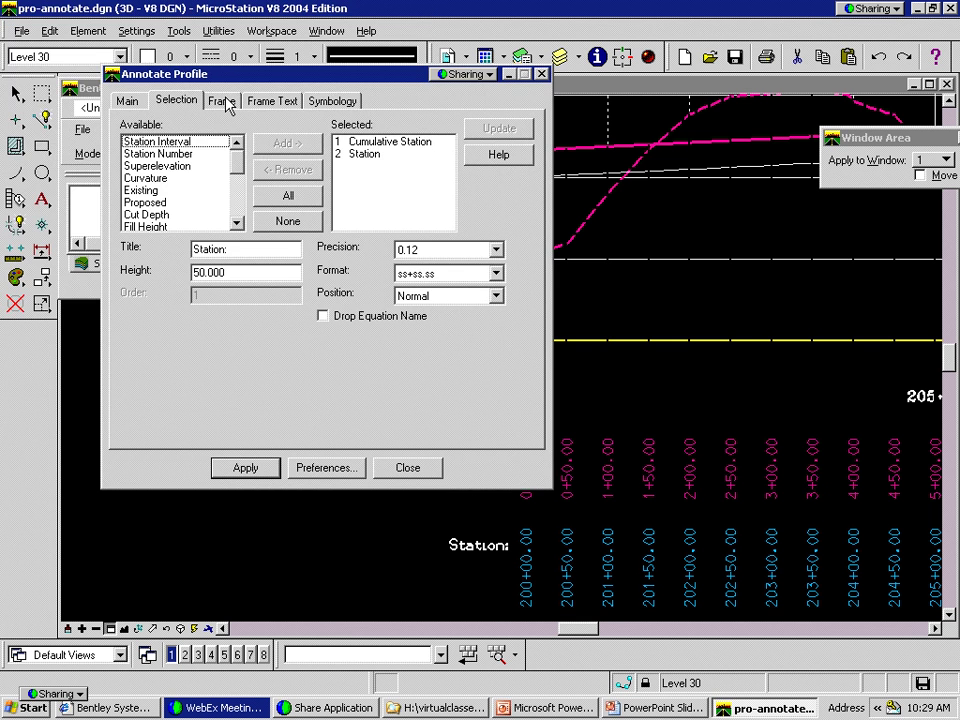
pyautogui.click(223, 101)
pyautogui.click(176, 101)
pyautogui.click(360, 145)
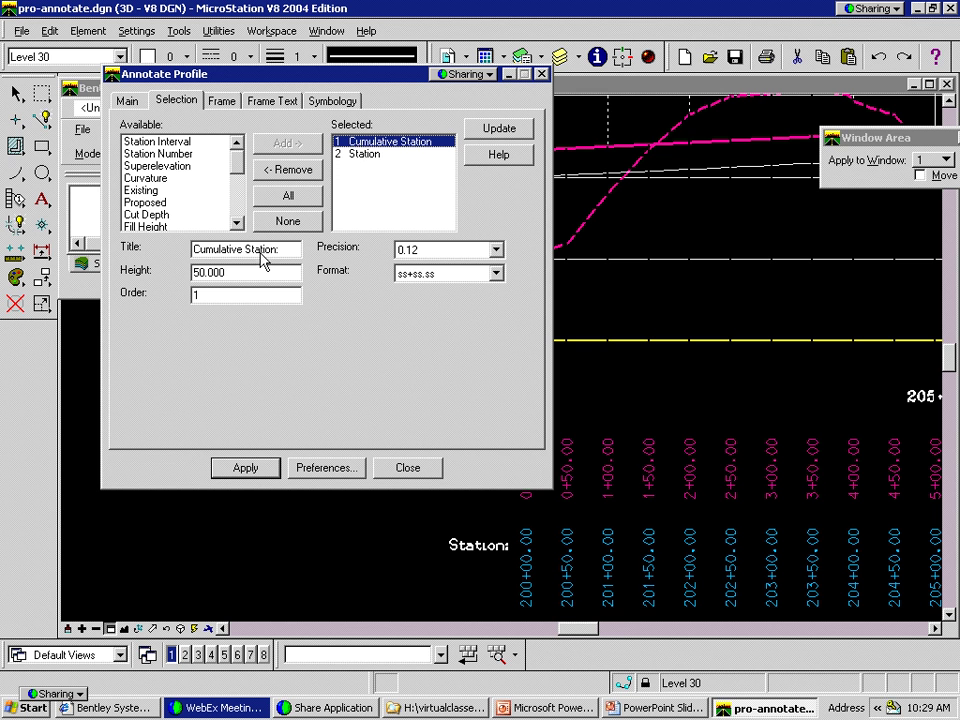
pyautogui.moveTo(241, 249); pyautogui.dragTo(193, 249)
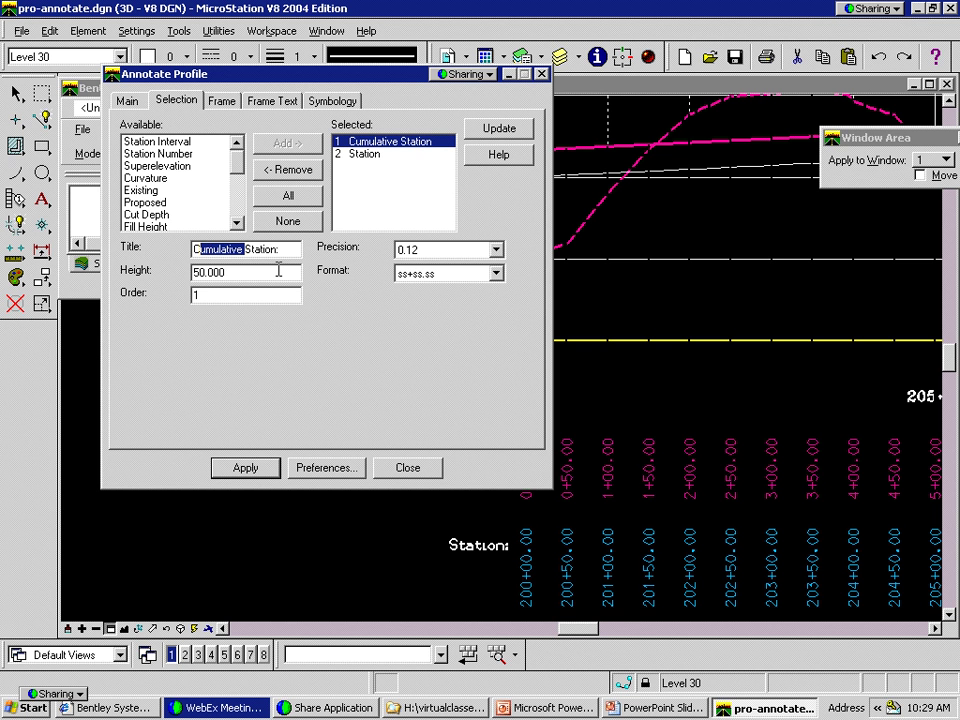
pyautogui.write('C')
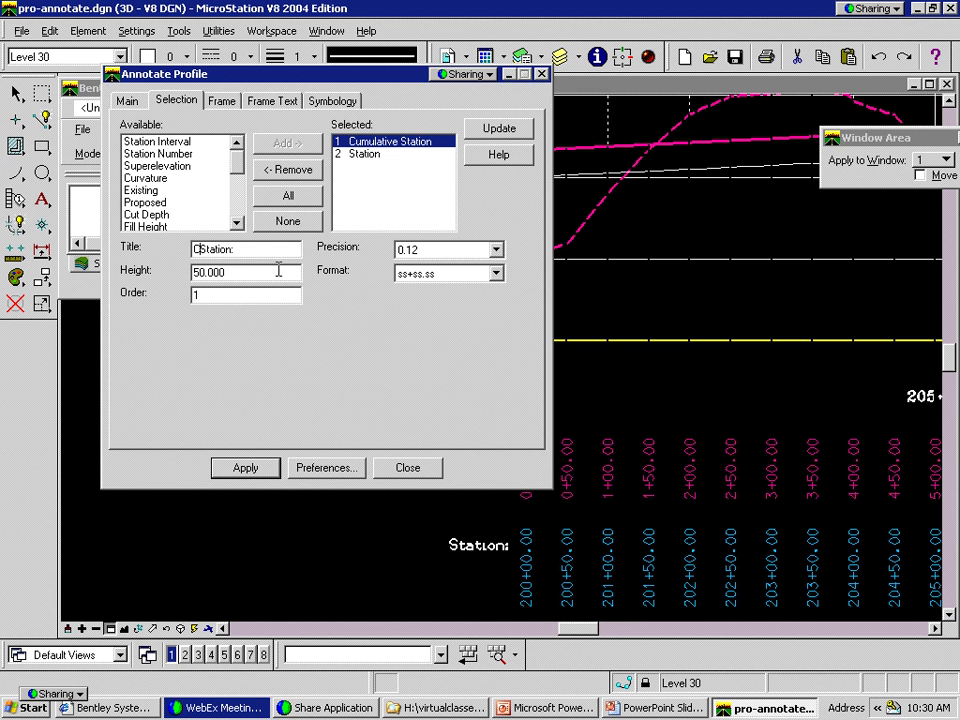
pyautogui.click(501, 130)
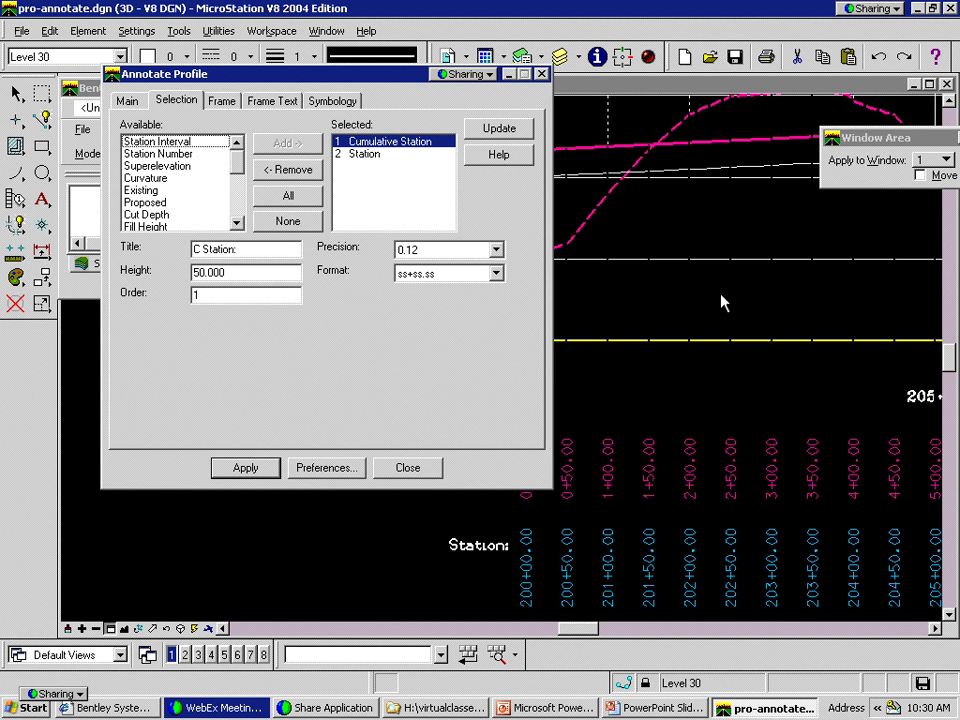
# Choose a precision of 0.123 for the Cumulative Station item
pyautogui.moveTo(259, 76)
pyautogui.mouseDown()
pyautogui.moveTo(744, 330)
pyautogui.moveTo(739, 319)
pyautogui.moveTo(612, 288)
pyautogui.moveTo(414, 216)
pyautogui.moveTo(250, 126)
pyautogui.mouseUp()
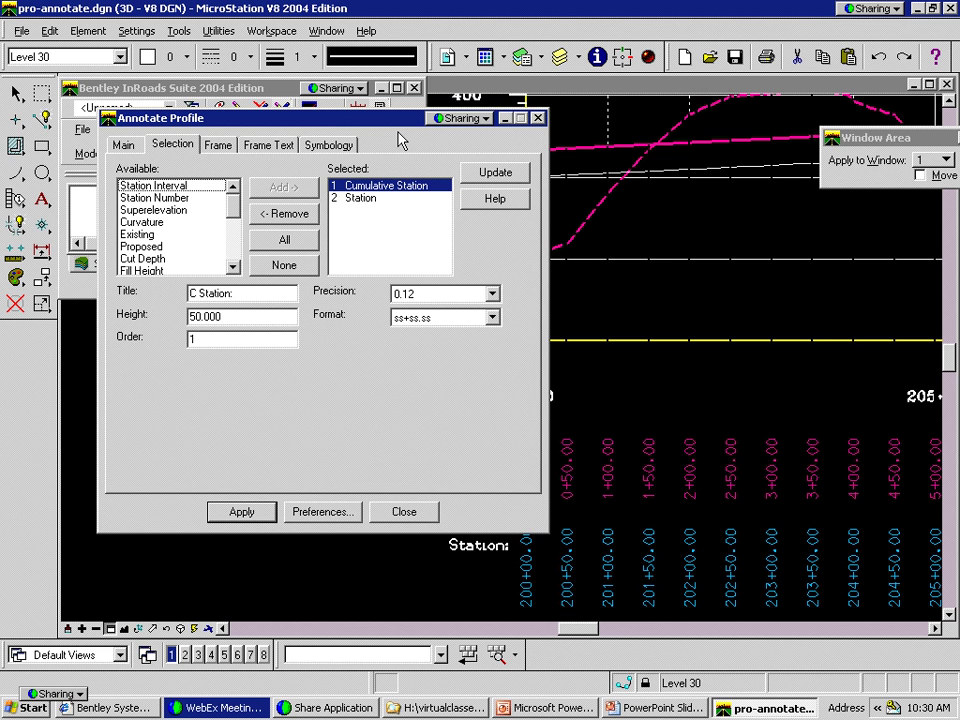
pyautogui.moveTo(360, 115); pyautogui.dragTo(315, 94)
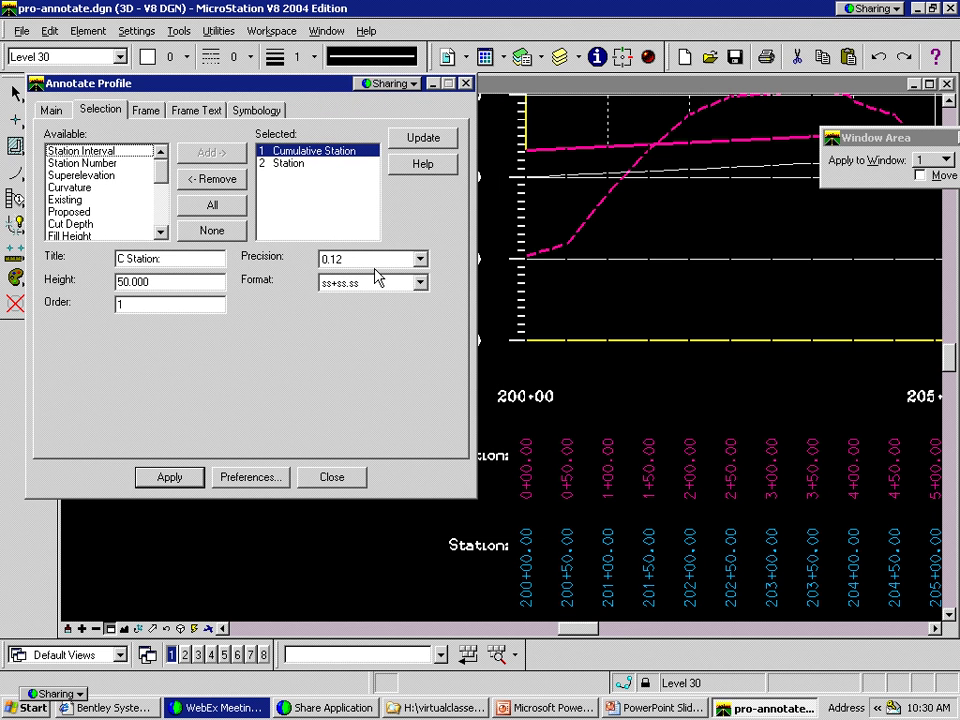
pyautogui.click(422, 259)
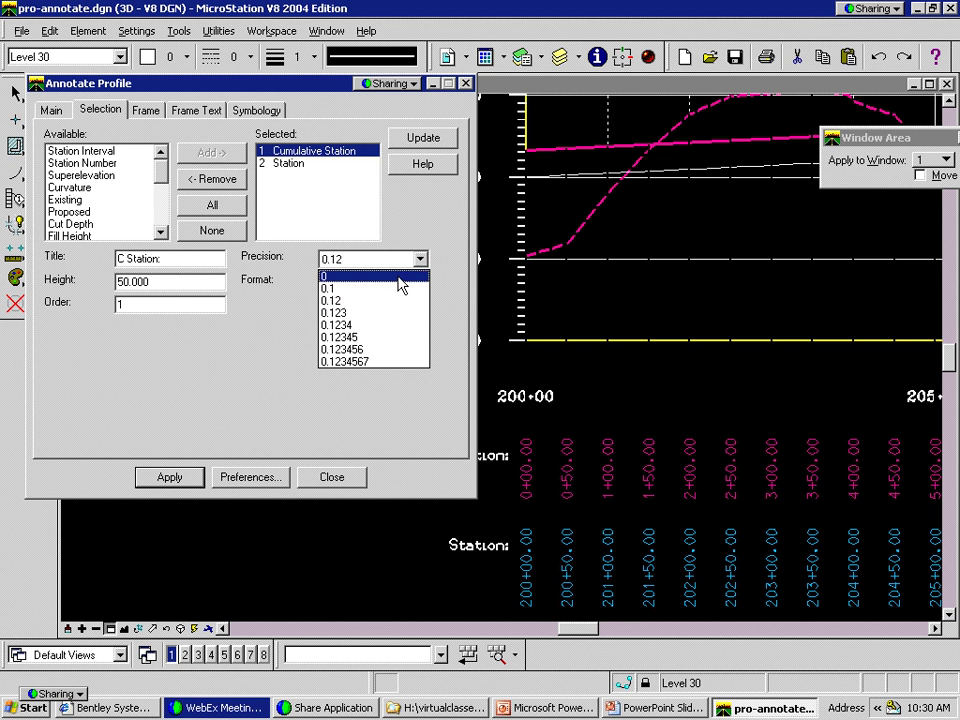
pyautogui.click(388, 322)
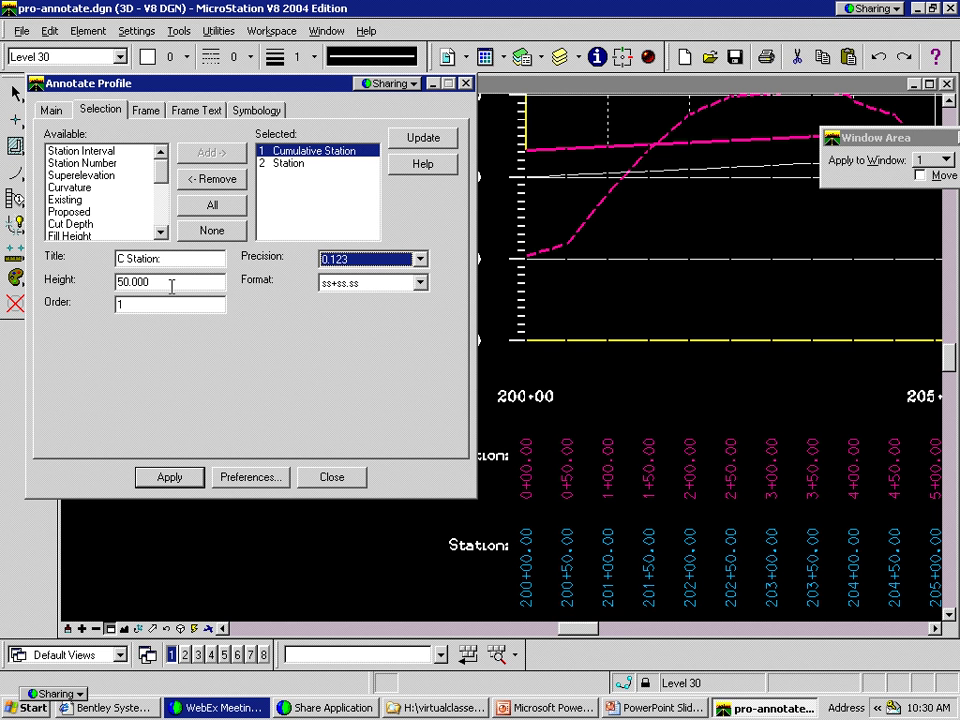
# Set the Station item's order to 1, update it, and reapply the profile annotation
pyautogui.click(135, 303)
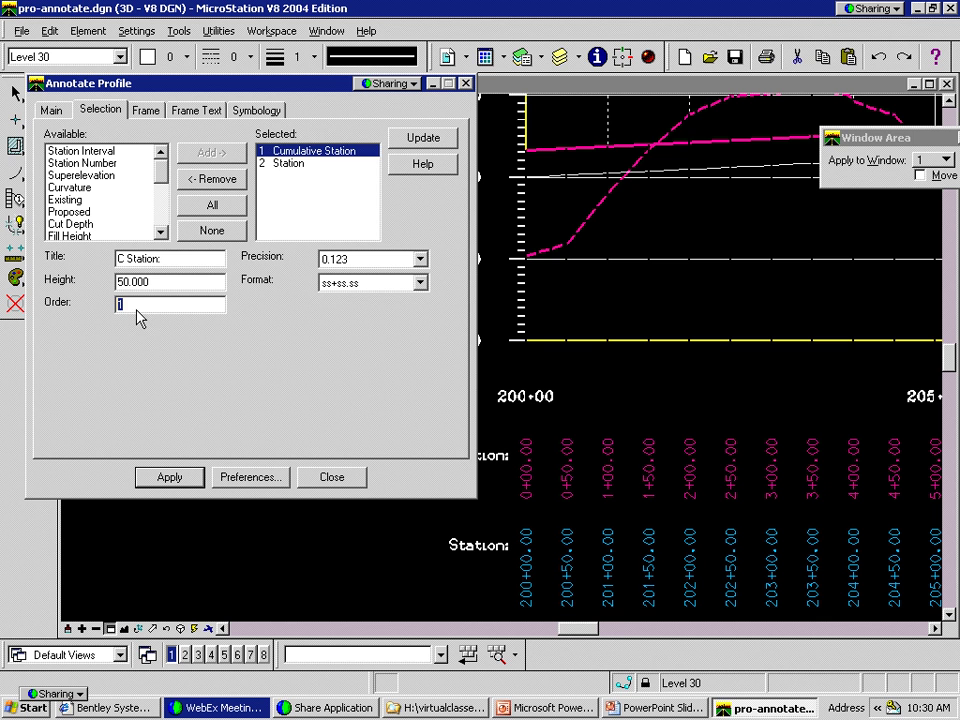
pyautogui.click(280, 163)
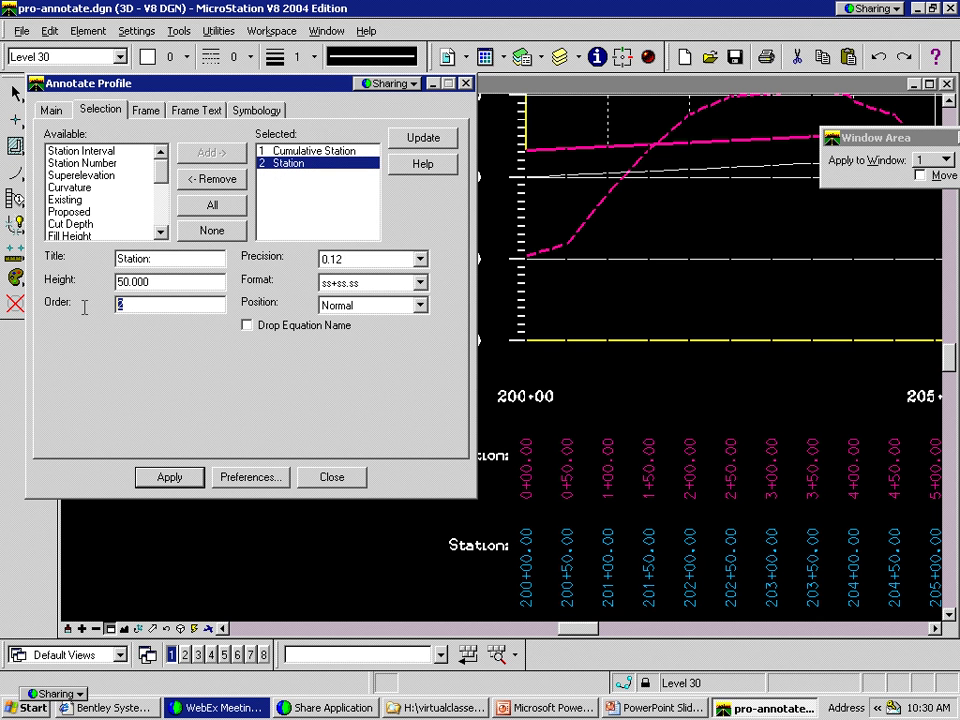
pyautogui.write('1')
pyautogui.click(420, 140)
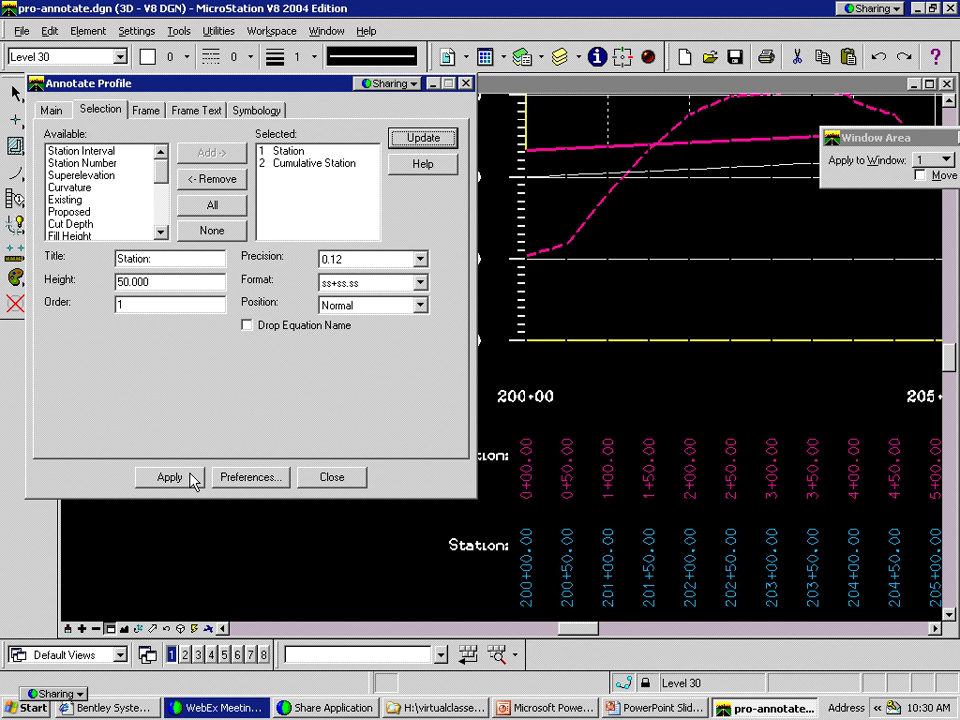
pyautogui.moveTo(193, 84); pyautogui.dragTo(163, 79)
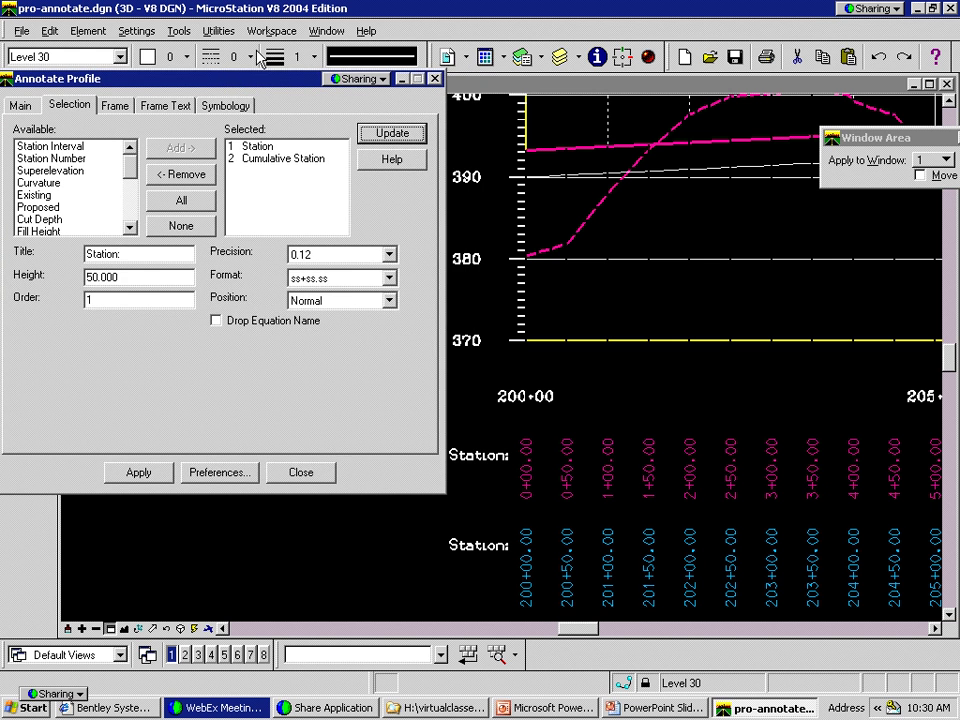
pyautogui.moveTo(257, 50)
pyautogui.mouseDown()
pyautogui.moveTo(266, 17)
pyautogui.moveTo(279, 31)
pyautogui.mouseUp()
pyautogui.click(204, 429)
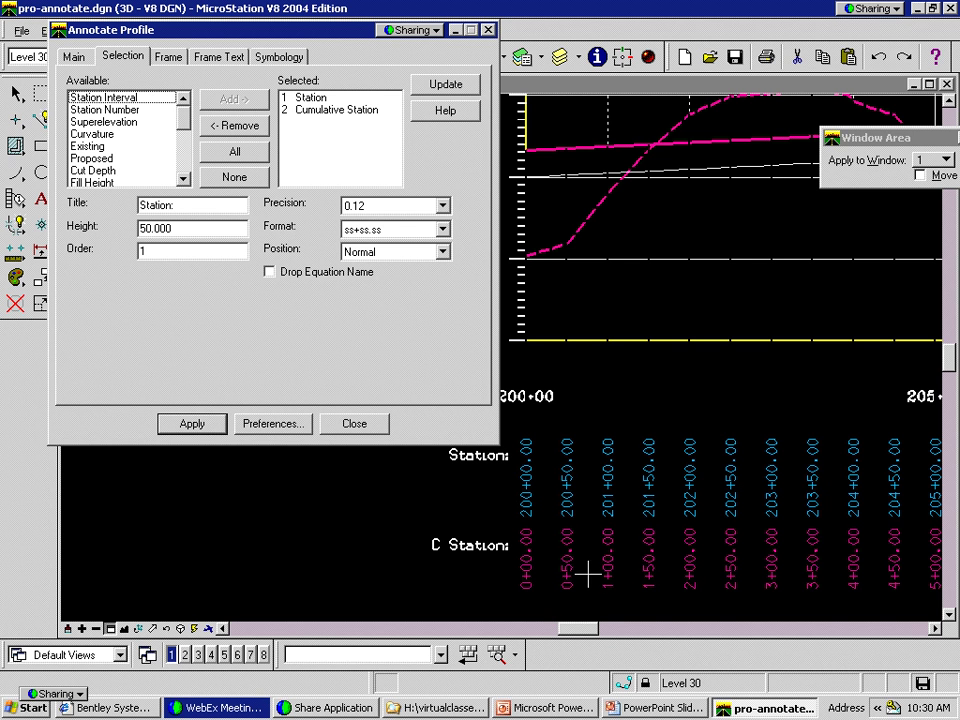
# Set the Station item's precision to 0.123, update it, and reapply the annotation
pyautogui.click(314, 111)
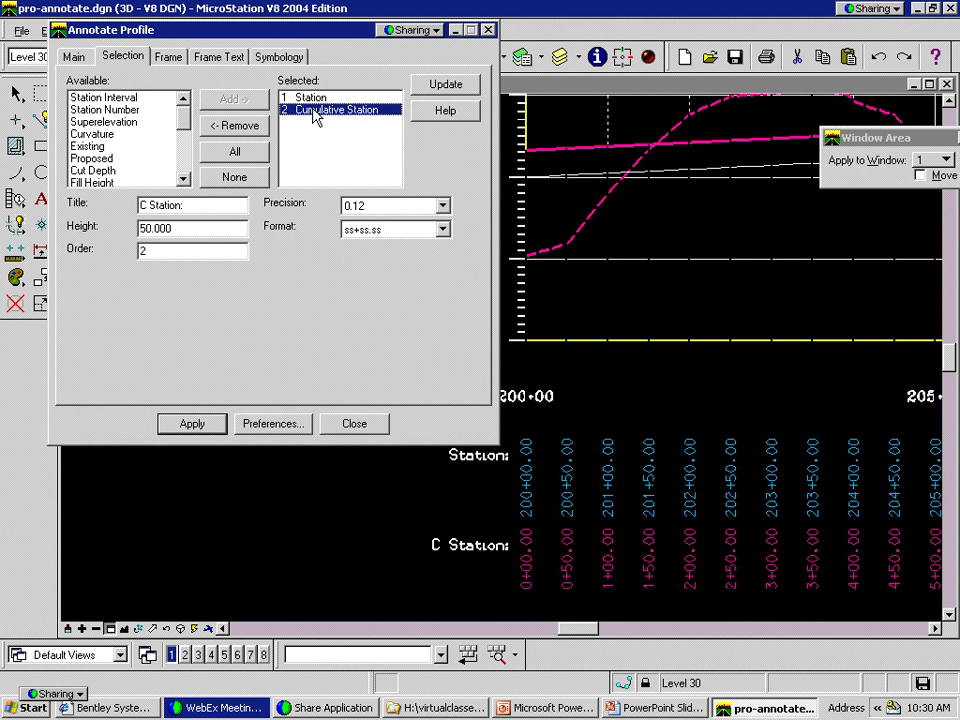
pyautogui.click(309, 99)
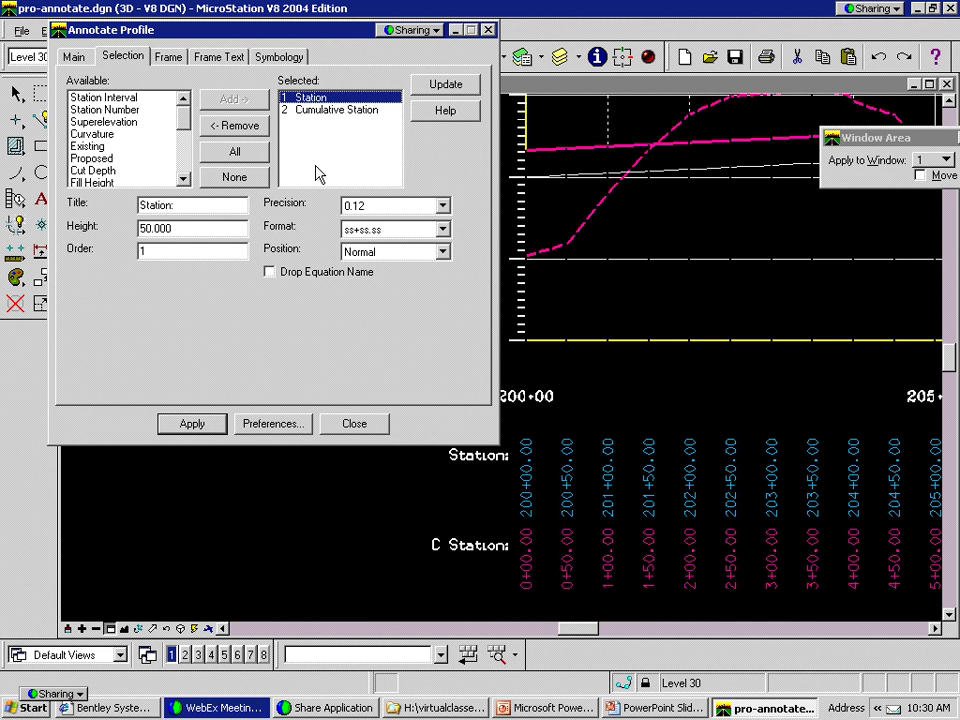
pyautogui.click(441, 206)
pyautogui.click(420, 259)
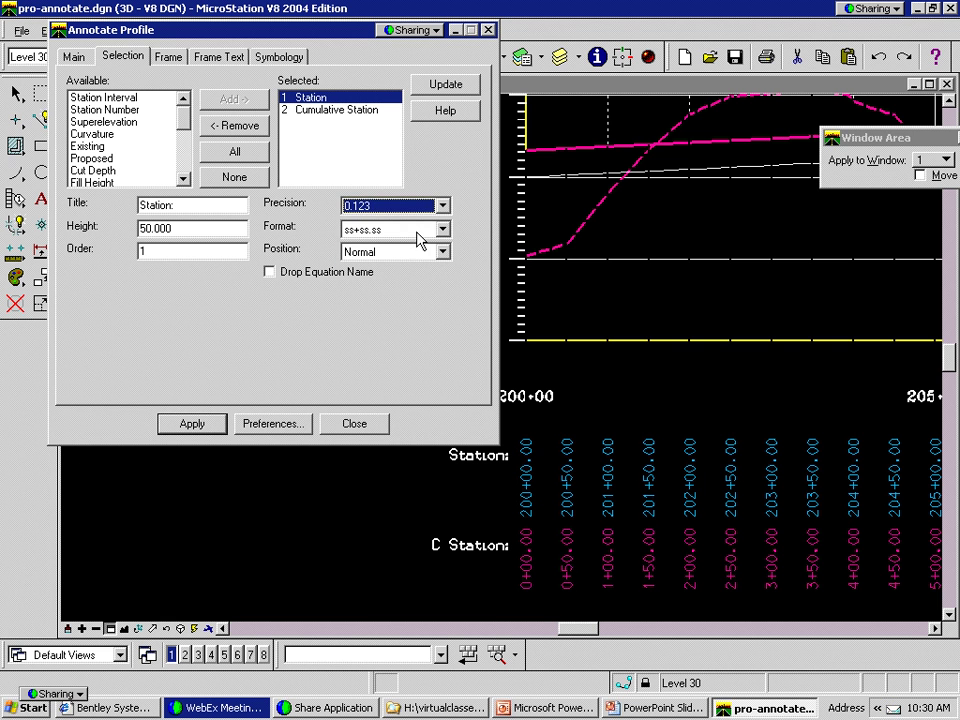
pyautogui.click(424, 88)
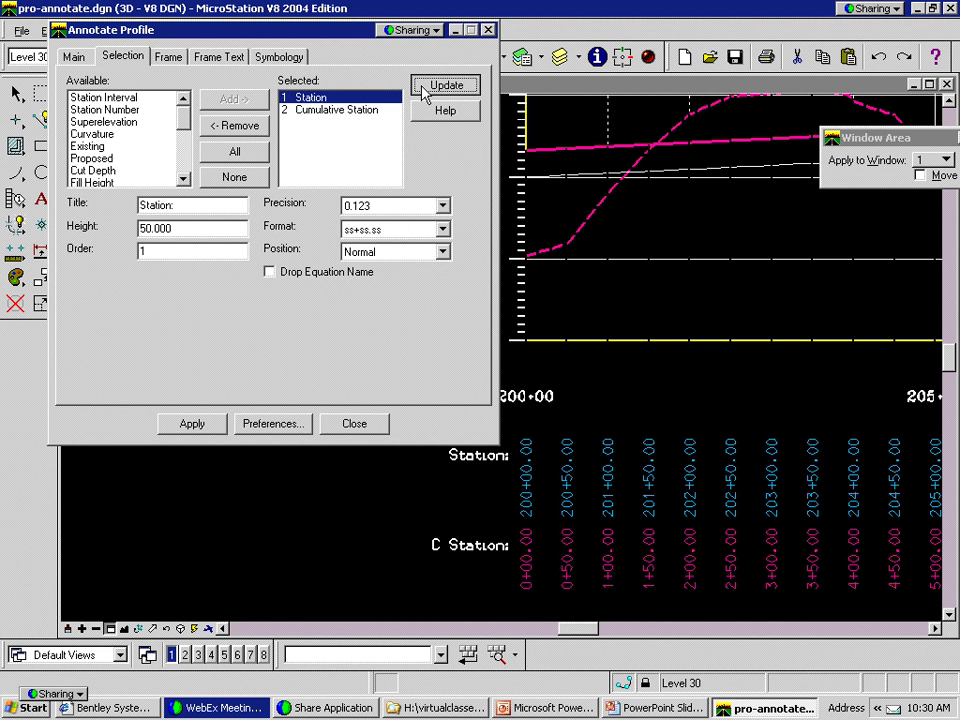
pyautogui.click(192, 423)
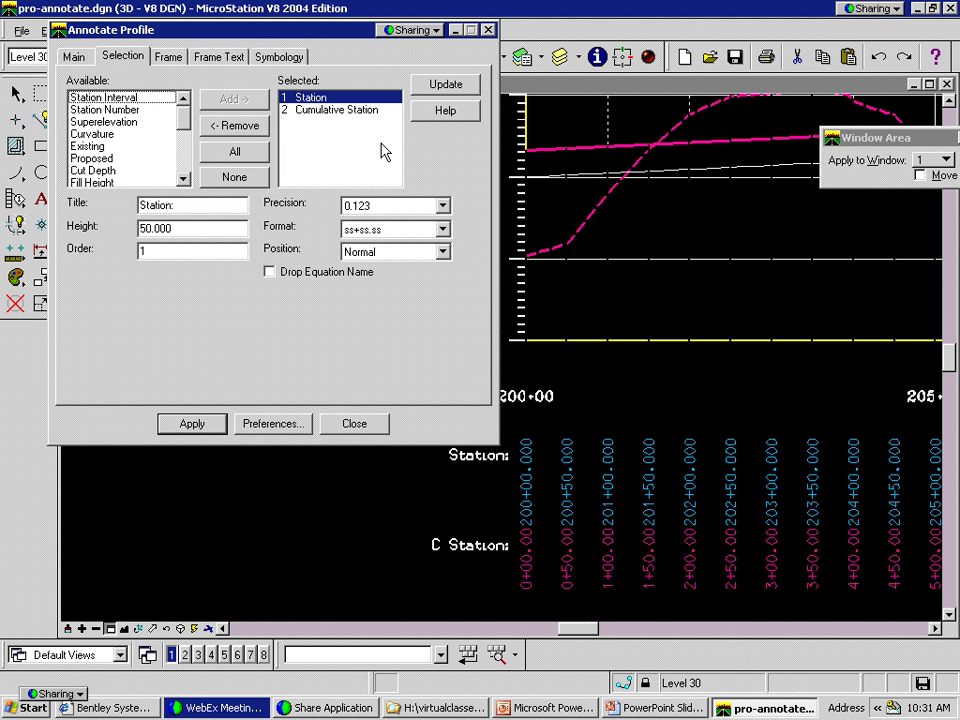
# Return the Station item's precision to 0.12, update it, and reapply the annotation
pyautogui.click(442, 205)
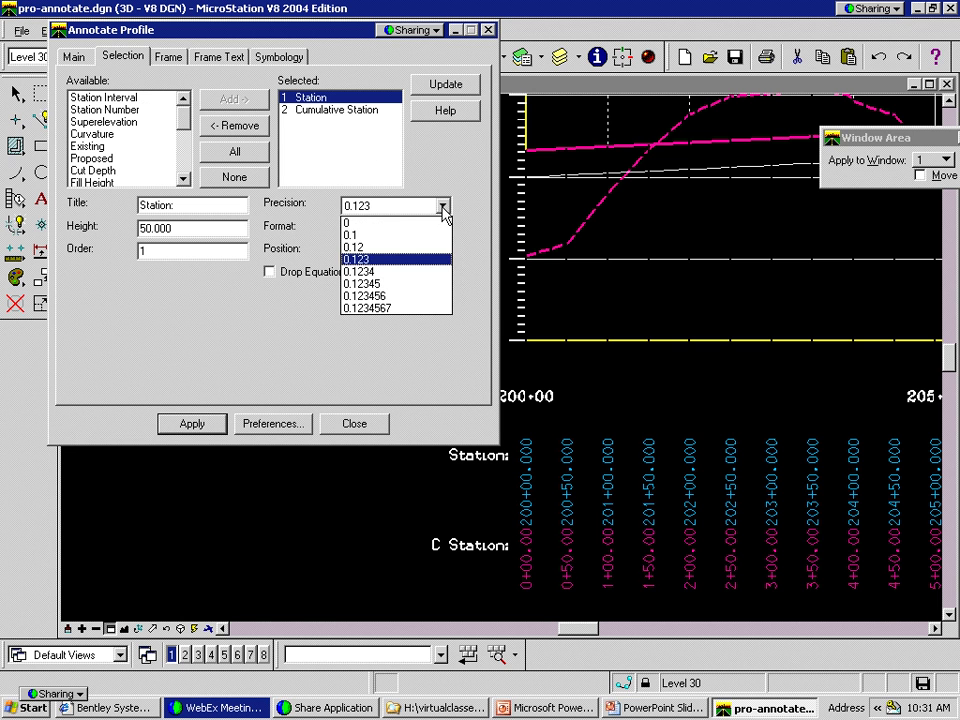
pyautogui.click(393, 247)
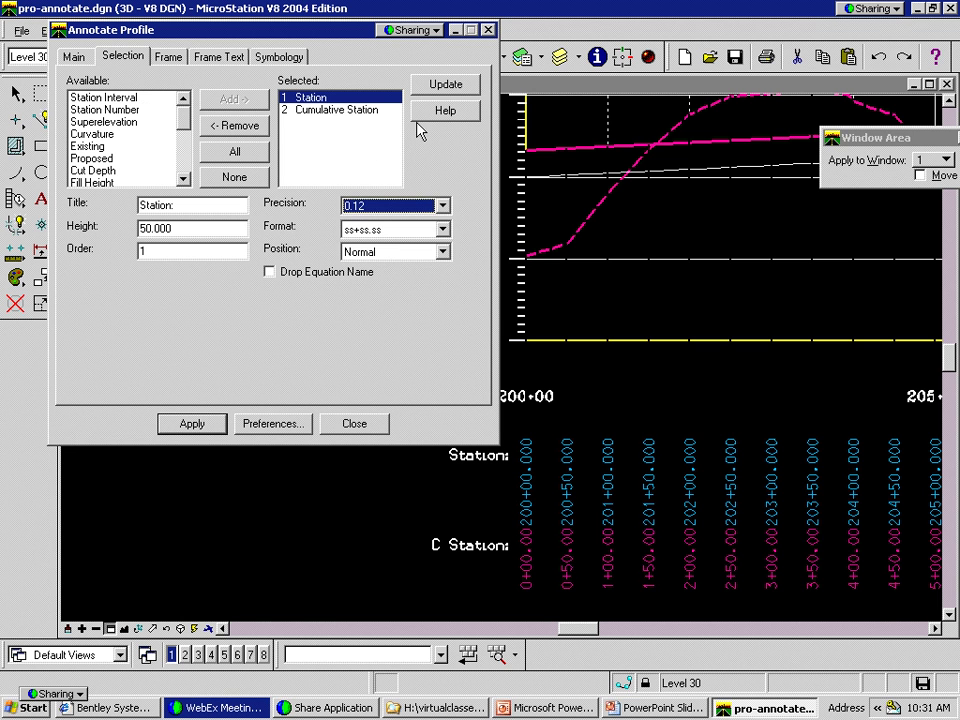
pyautogui.click(444, 86)
pyautogui.click(204, 426)
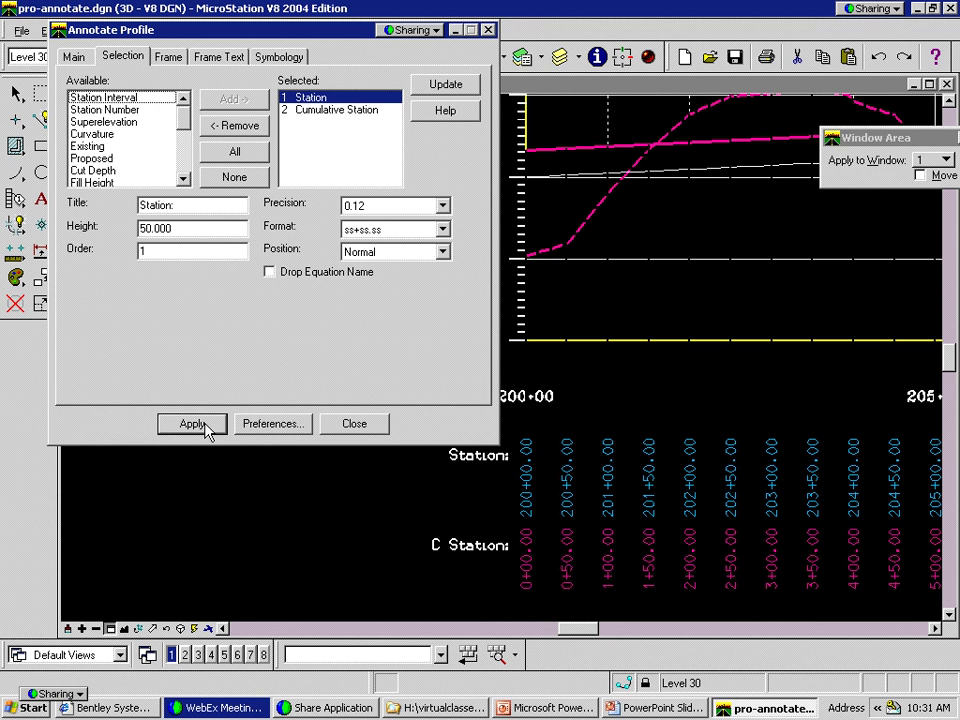
# Replace Cumulative Station with Station Interval as the second annotation item and apply it to the profile
pyautogui.click(333, 110)
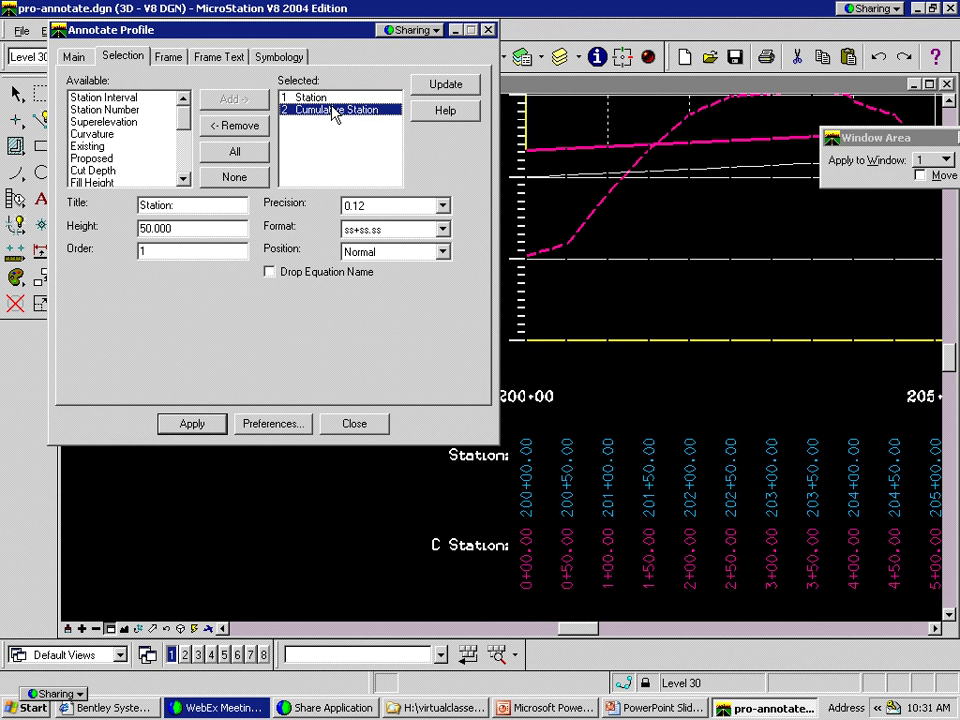
pyautogui.click(266, 126)
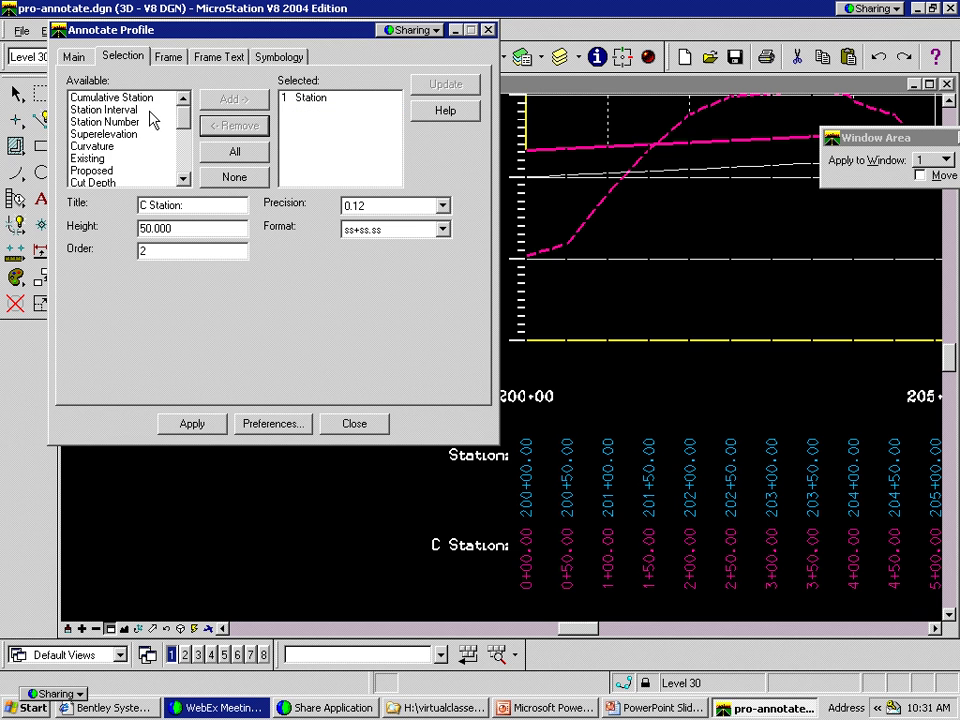
pyautogui.click(150, 110)
pyautogui.click(234, 99)
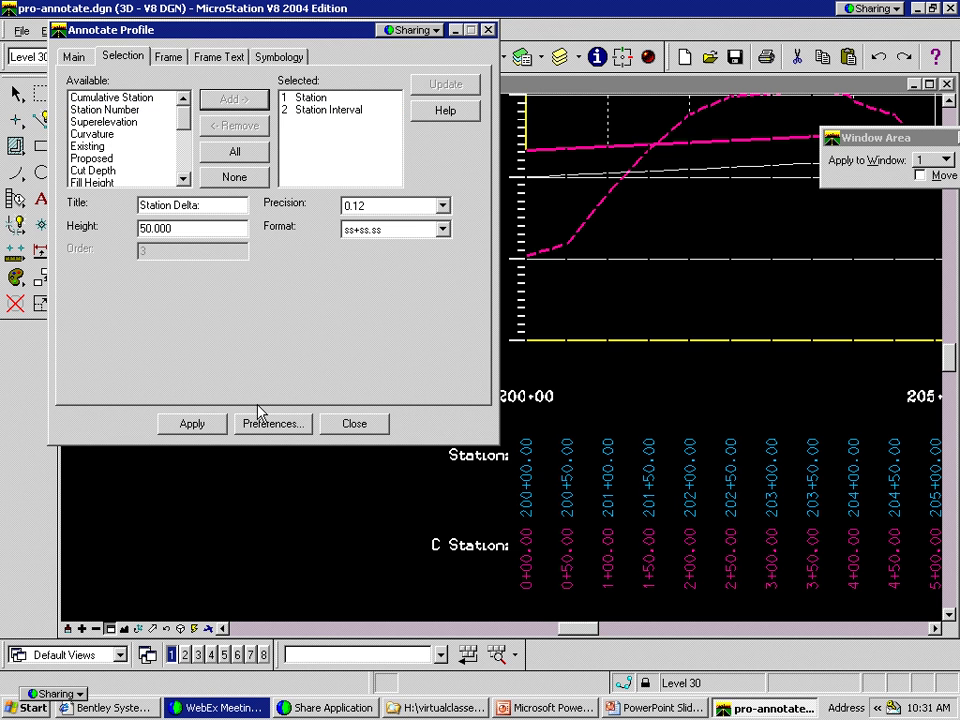
pyautogui.click(225, 425)
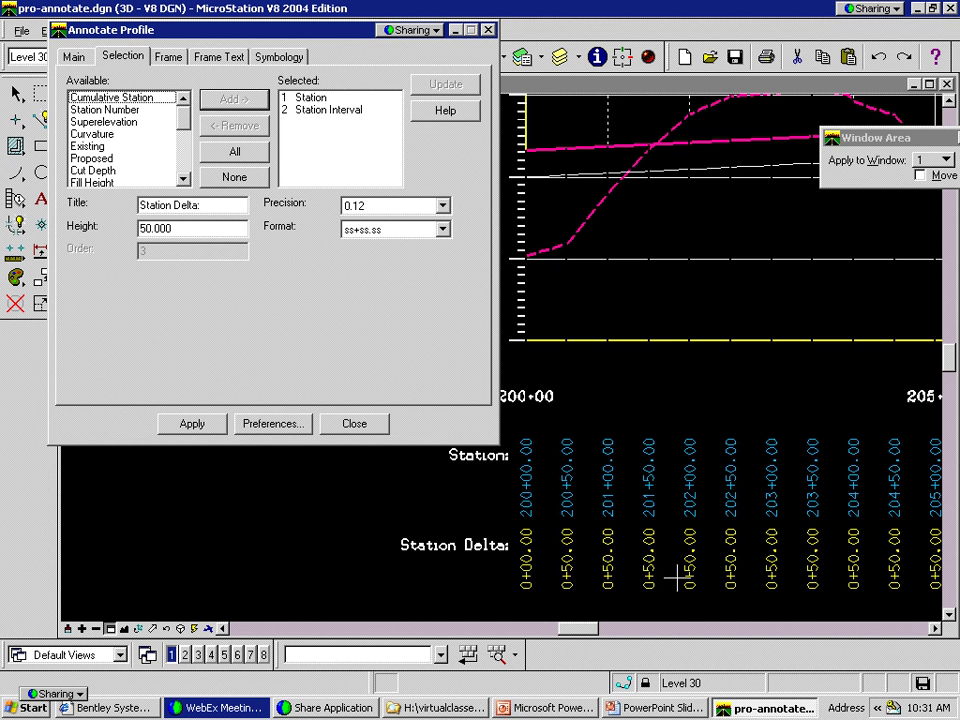
pyautogui.click(561, 574)
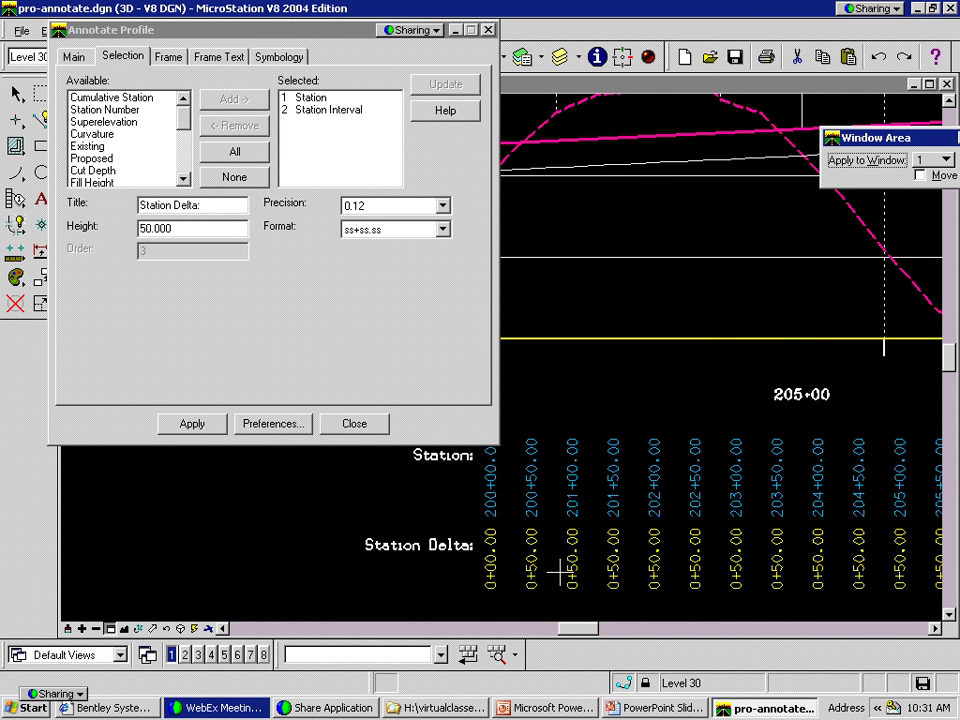
pyautogui.keyDown('shift'); pyautogui.moveTo(560, 572); pyautogui.dragTo(728, 583); pyautogui.keyUp('shift')
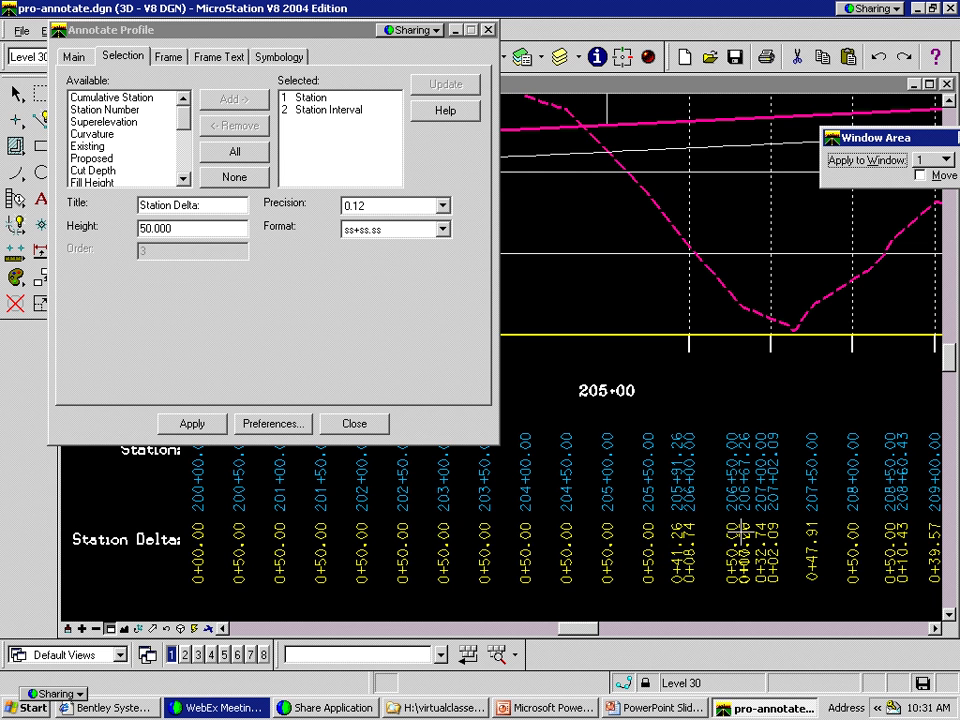
pyautogui.keyDown('shift'); pyautogui.moveTo(684, 557); pyautogui.dragTo(600, 548); pyautogui.keyUp('shift')
# Replace Station Interval with Station Number as the second annotation item, apply it, and inspect the numbering along the profile
pyautogui.click(214, 57)
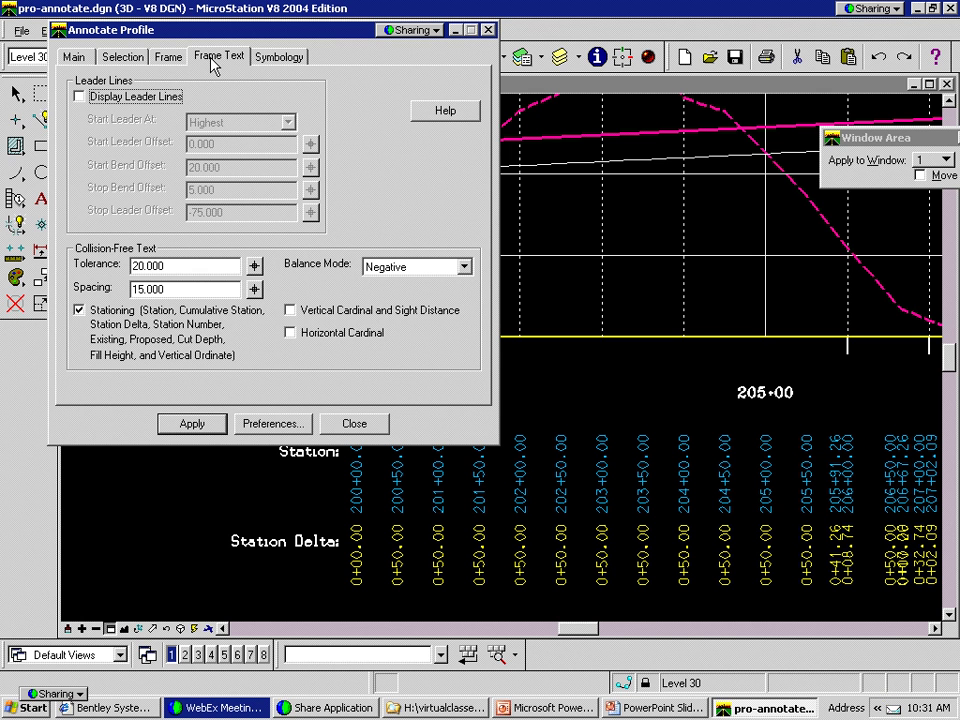
pyautogui.click(72, 55)
pyautogui.click(110, 58)
pyautogui.click(314, 113)
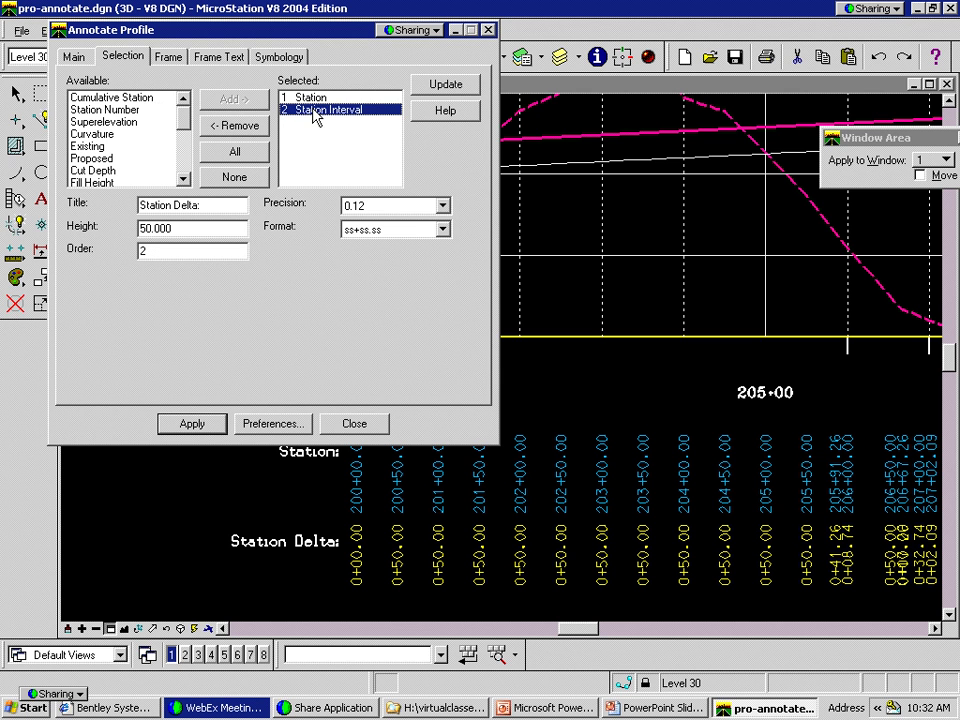
pyautogui.click(255, 125)
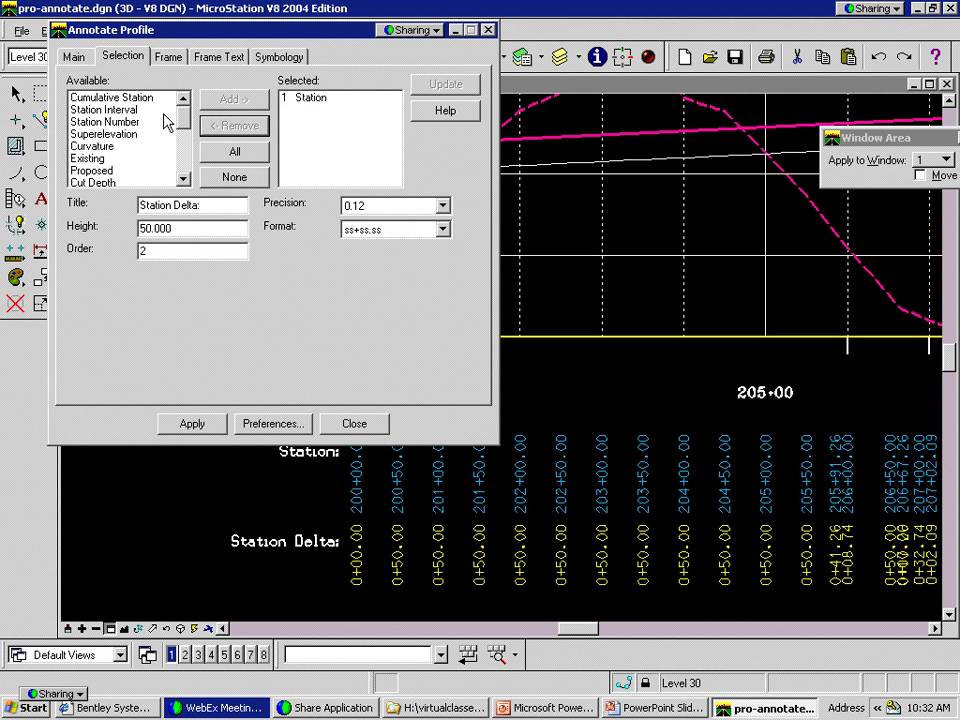
pyautogui.click(106, 121)
pyautogui.click(234, 99)
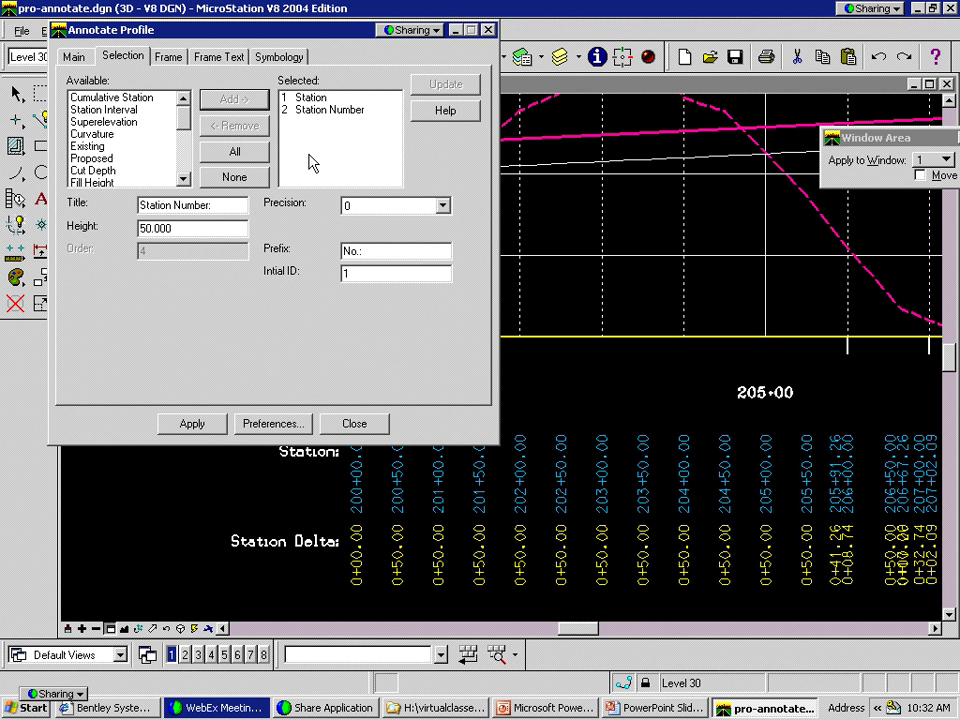
pyautogui.click(190, 425)
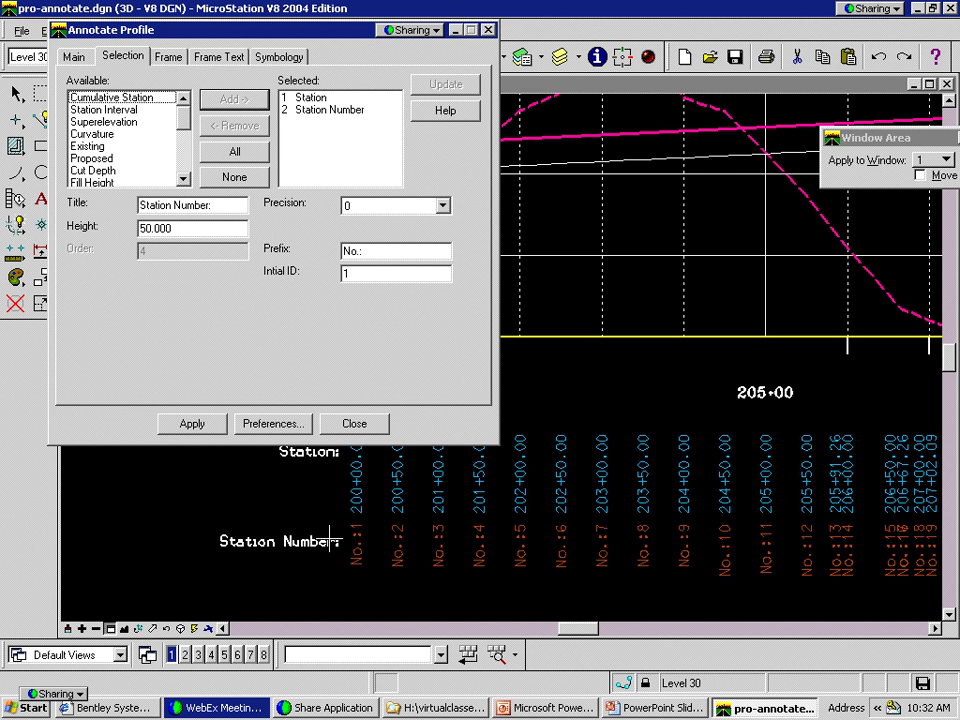
pyautogui.keyDown('shift'); pyautogui.moveTo(330, 541); pyautogui.dragTo(700, 515); pyautogui.keyUp('shift')
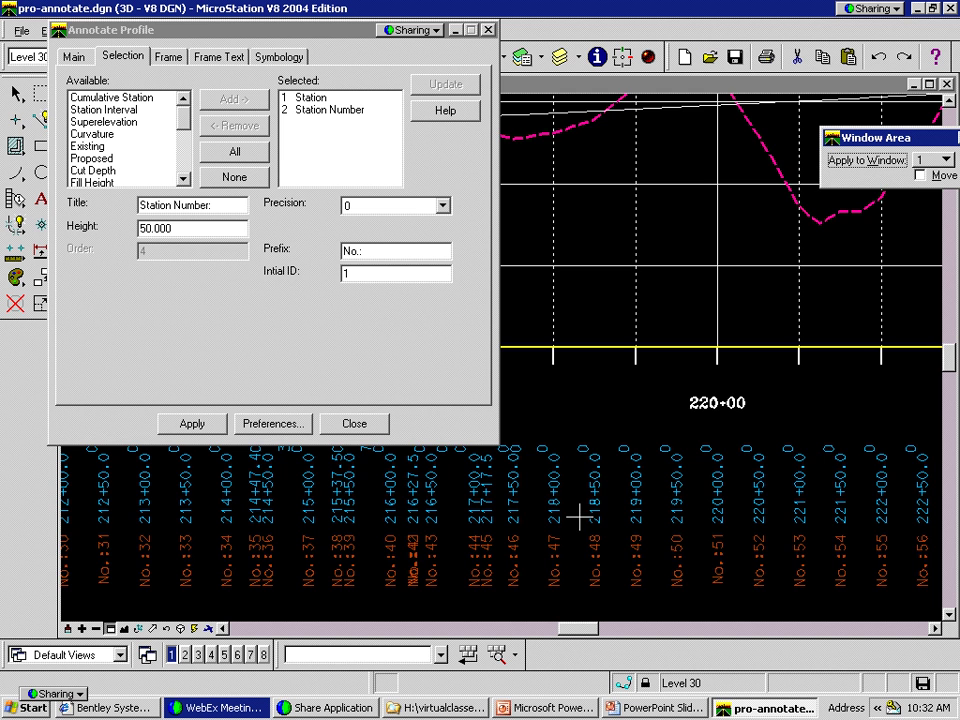
pyautogui.keyDown('shift'); pyautogui.moveTo(579, 515); pyautogui.dragTo(640, 507); pyautogui.keyUp('shift')
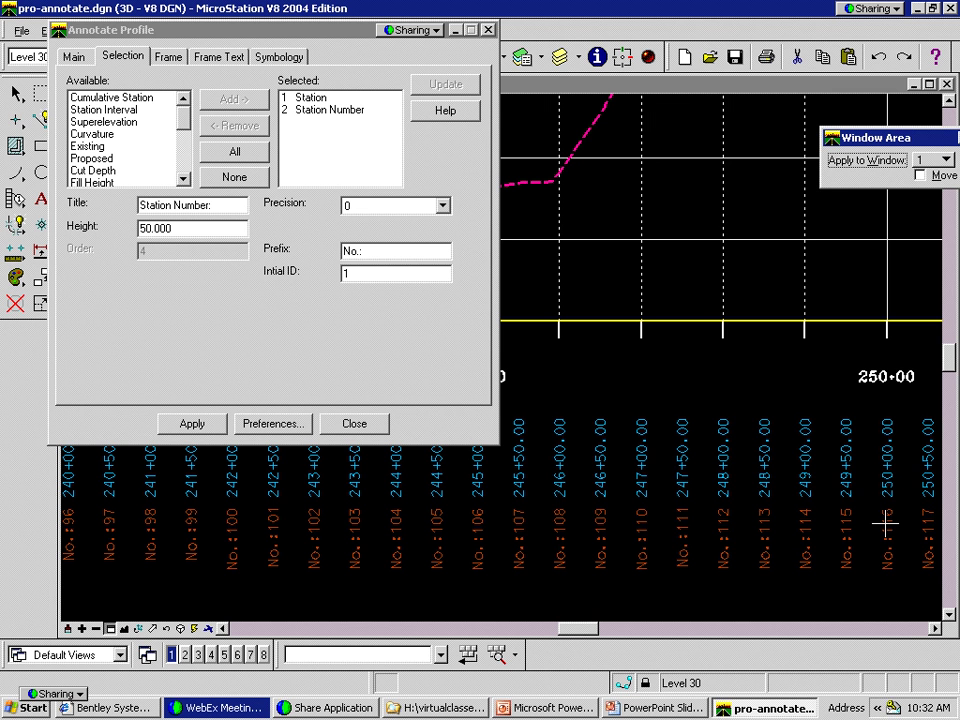
# Examine the Station and Station Number titles and labels at the start of the annotated profile
pyautogui.click(124, 628)
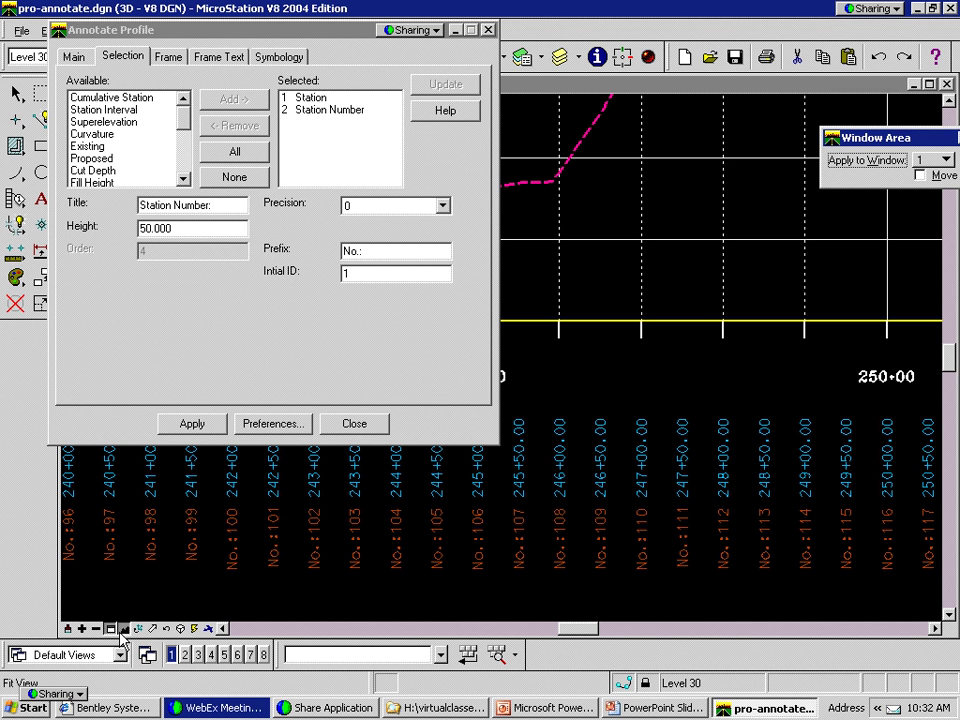
pyautogui.click(311, 38)
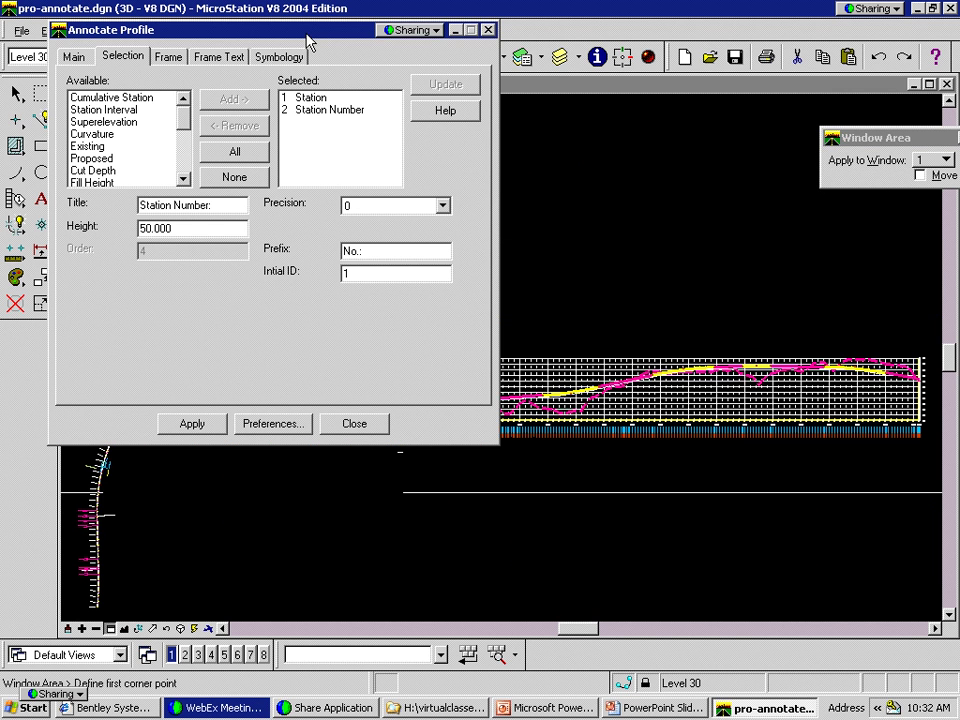
pyautogui.moveTo(311, 29); pyautogui.dragTo(826, 404)
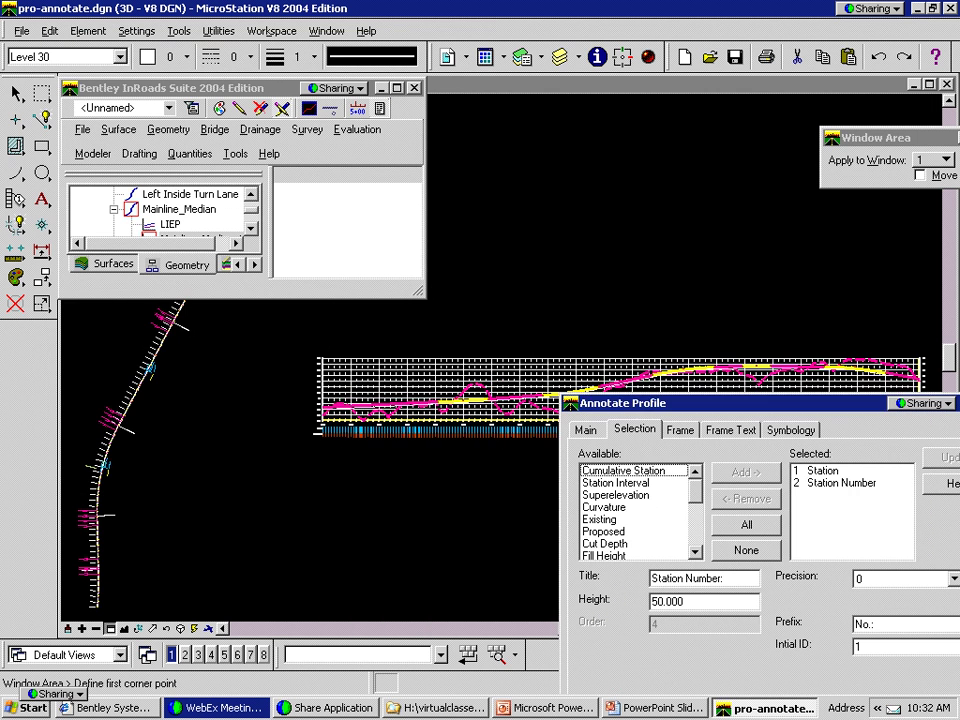
pyautogui.click(308, 433)
pyautogui.click(305, 409)
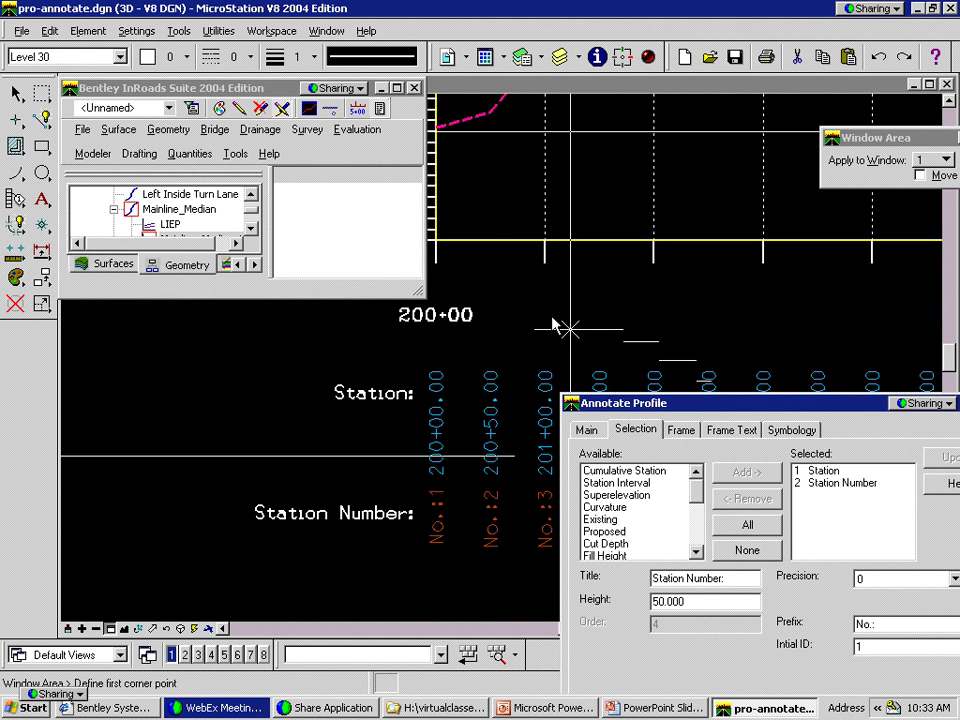
# Replace Station Number with Horizontal Cardinal as the second annotation item, apply it, and inspect the first cardinal point label below the profile
pyautogui.moveTo(668, 410)
pyautogui.mouseDown()
pyautogui.moveTo(313, 214)
pyautogui.moveTo(163, 85)
pyautogui.moveTo(140, 46)
pyautogui.mouseUp()
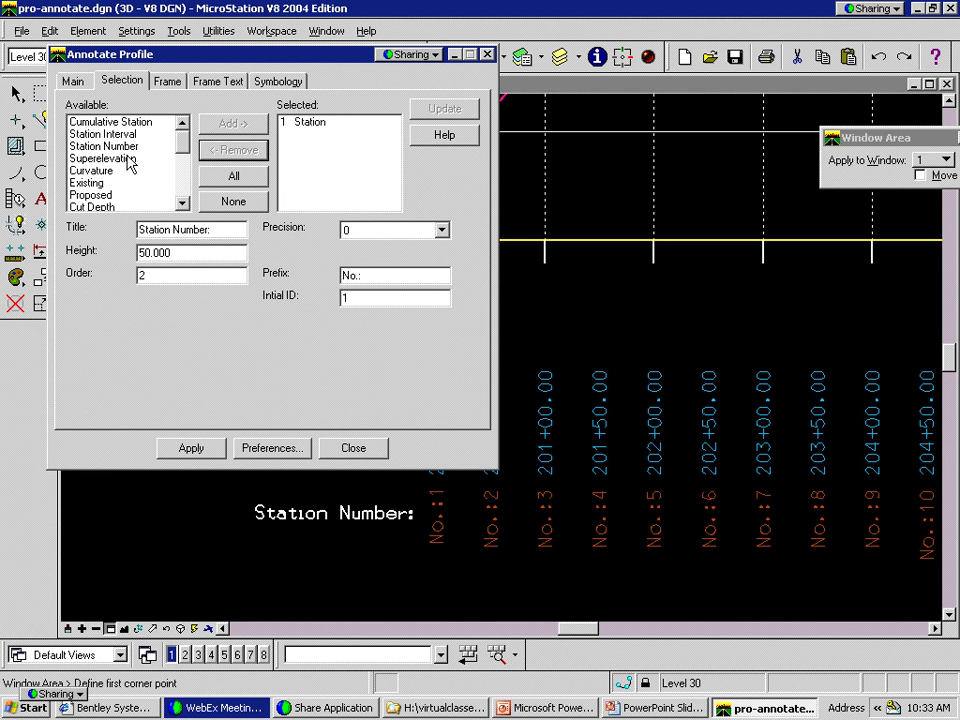
pyautogui.scroll(-1, 188, 155)
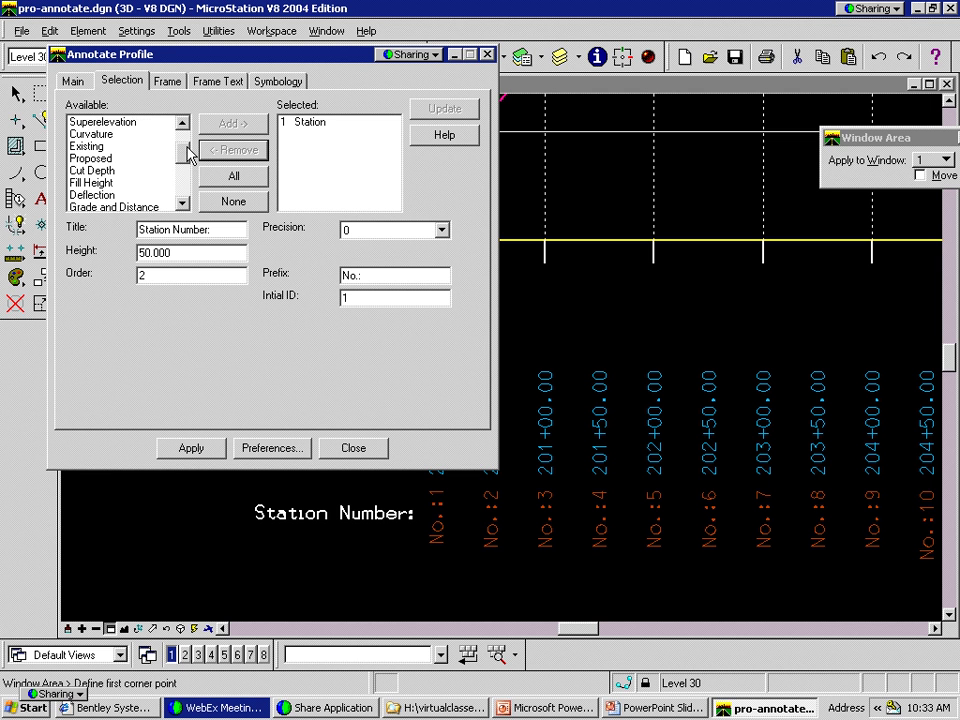
pyautogui.moveTo(190, 155); pyautogui.dragTo(186, 193)
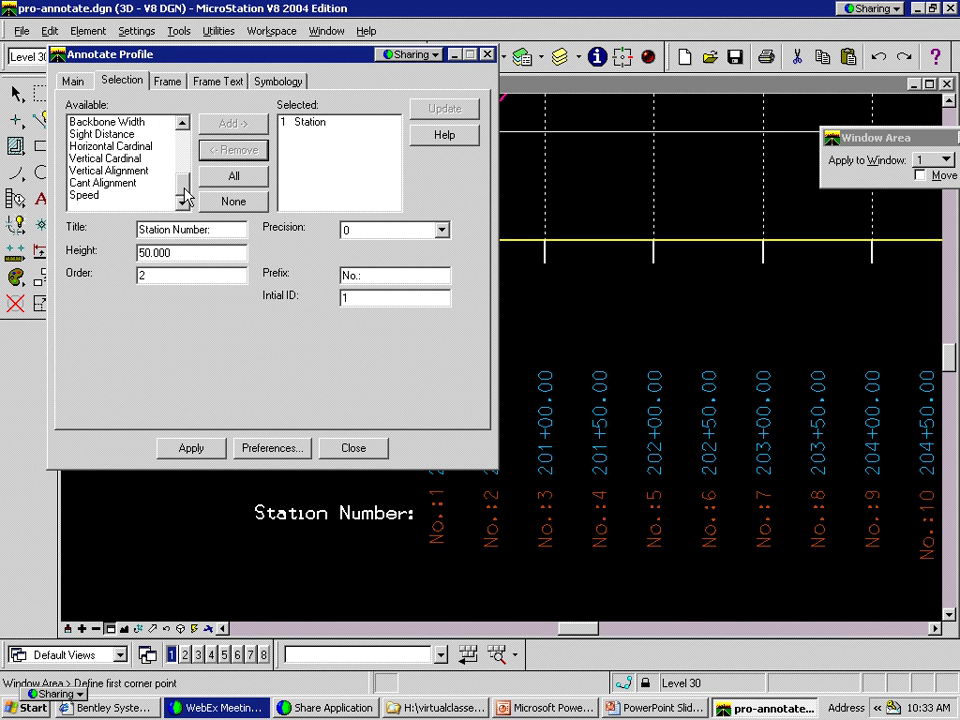
pyautogui.click(146, 147)
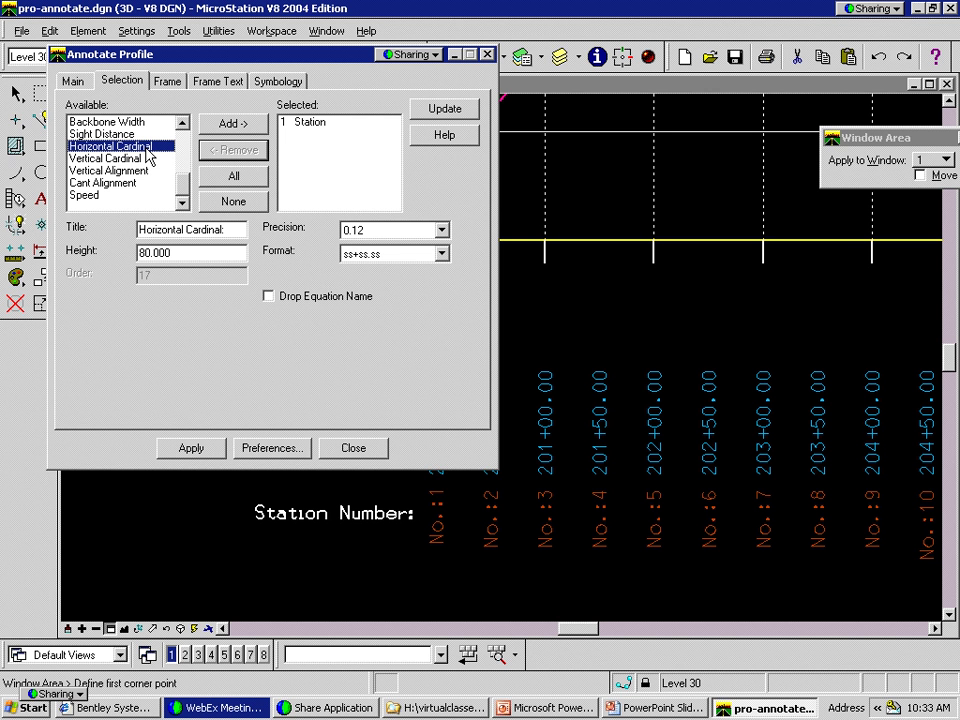
pyautogui.click(232, 128)
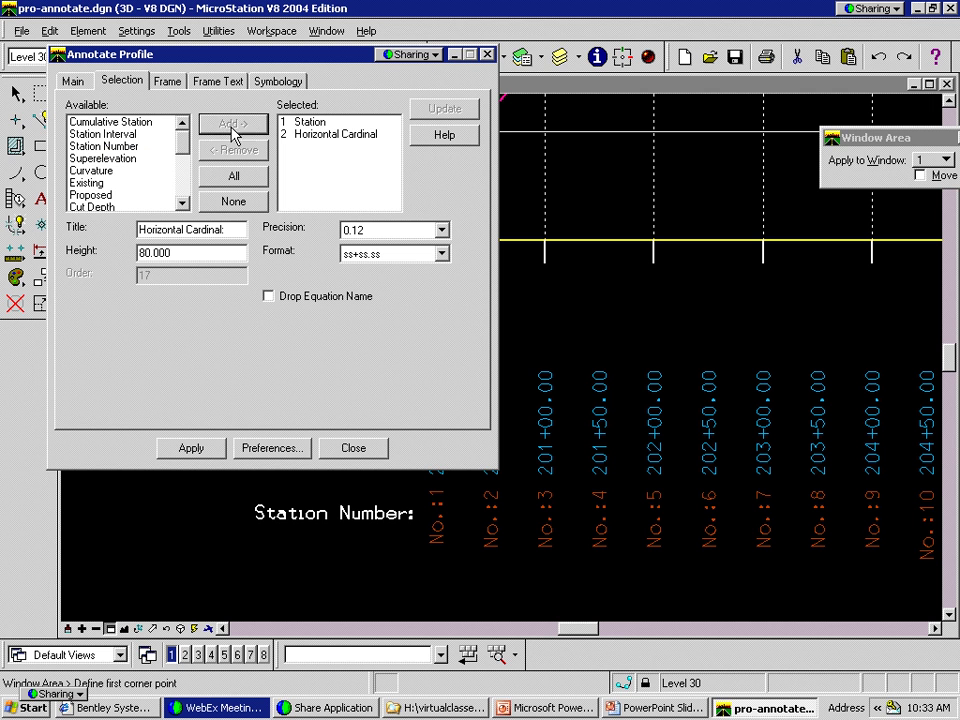
pyautogui.click(214, 451)
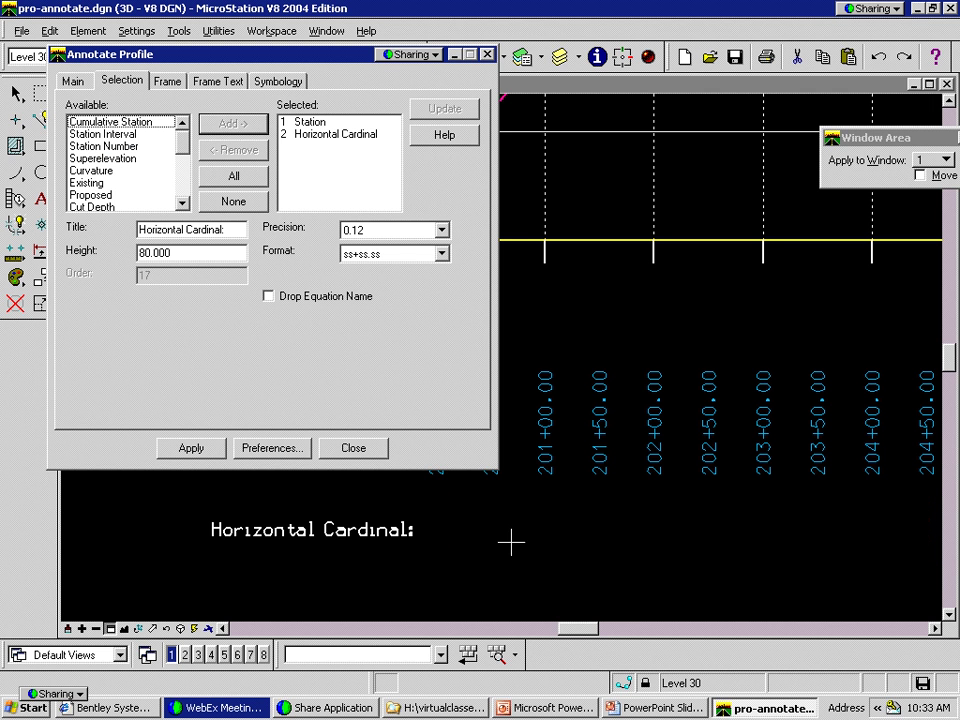
pyautogui.keyDown('shift'); pyautogui.moveTo(684, 543); pyautogui.dragTo(555, 488); pyautogui.keyUp('shift')
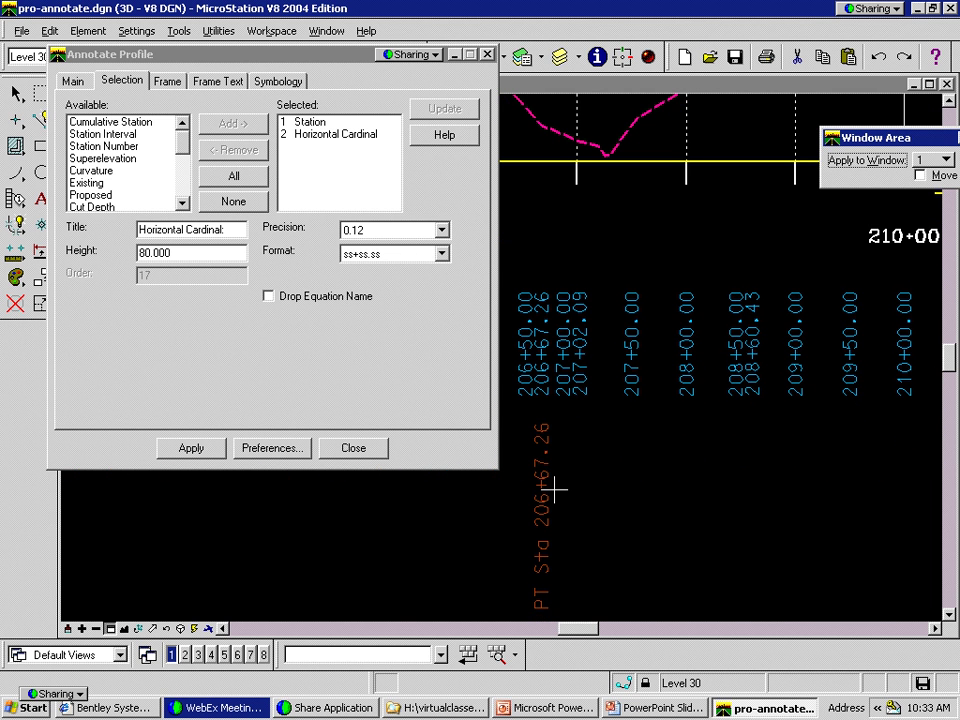
pyautogui.keyDown('shift'); pyautogui.moveTo(555, 488); pyautogui.dragTo(553, 553); pyautogui.keyUp('shift')
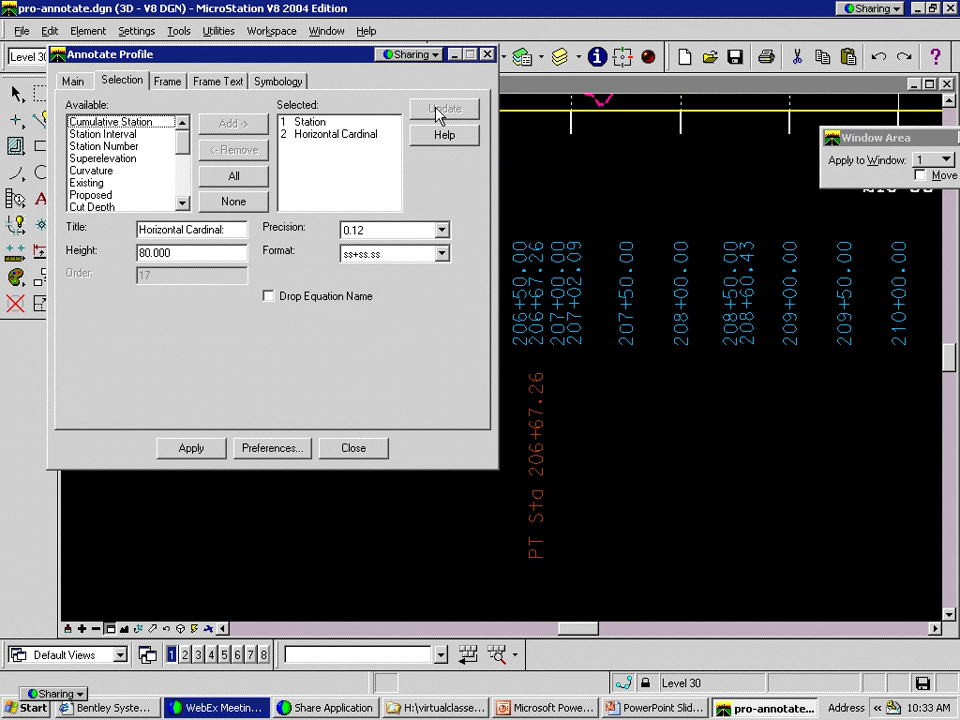
# Open View 2 over the profile view and show the whole drawing in it, with the Annotate Profile dialog moved aside
pyautogui.moveTo(337, 62); pyautogui.dragTo(932, 263)
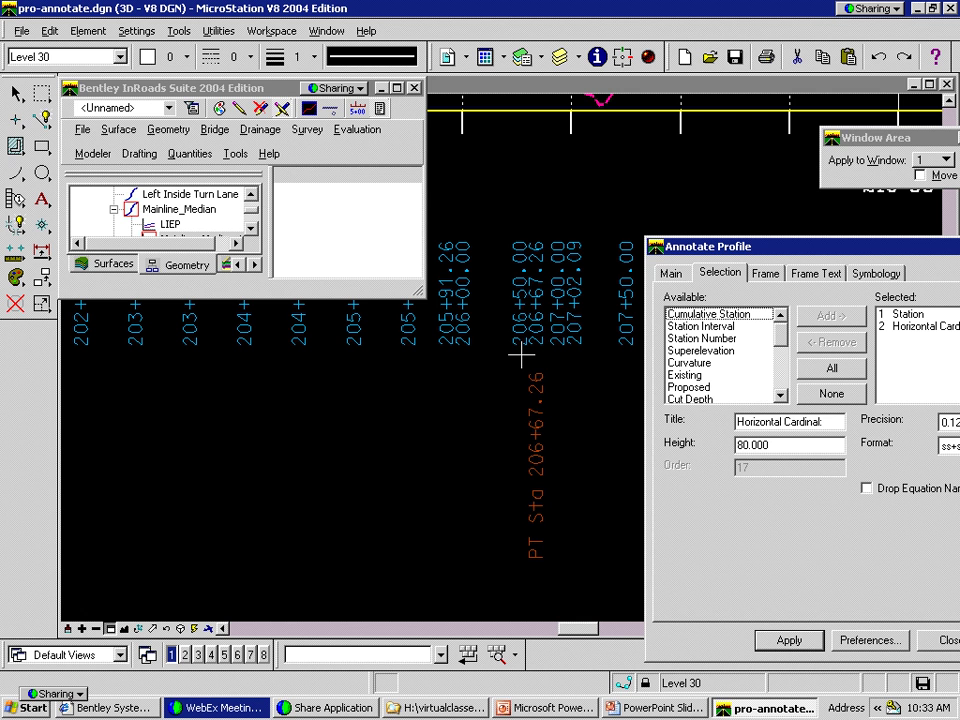
pyautogui.click(184, 656)
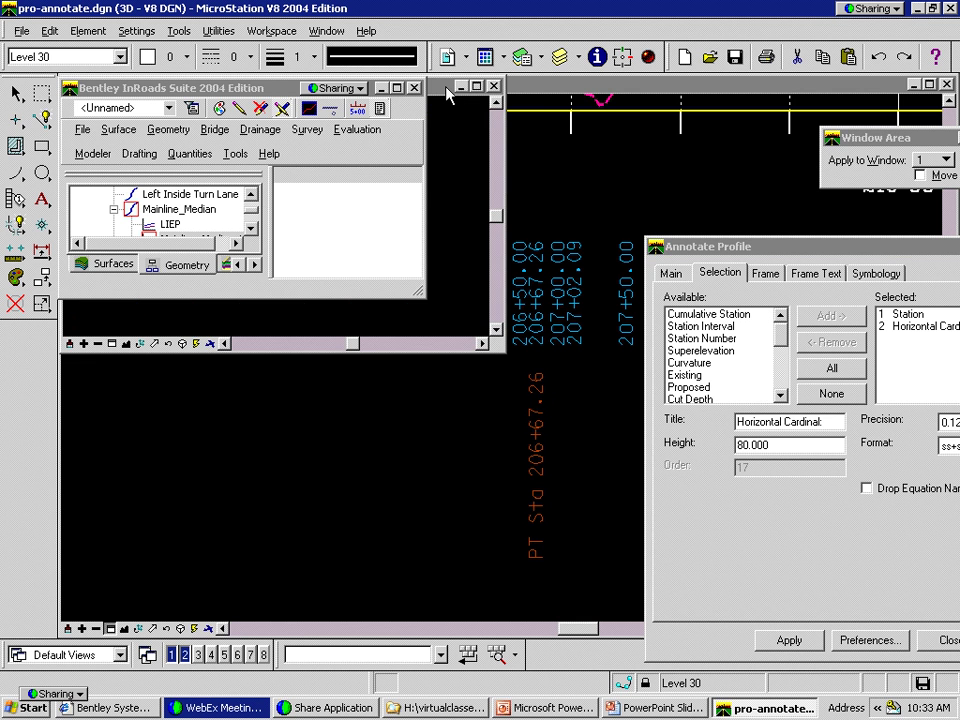
pyautogui.moveTo(334, 64); pyautogui.dragTo(494, 95)
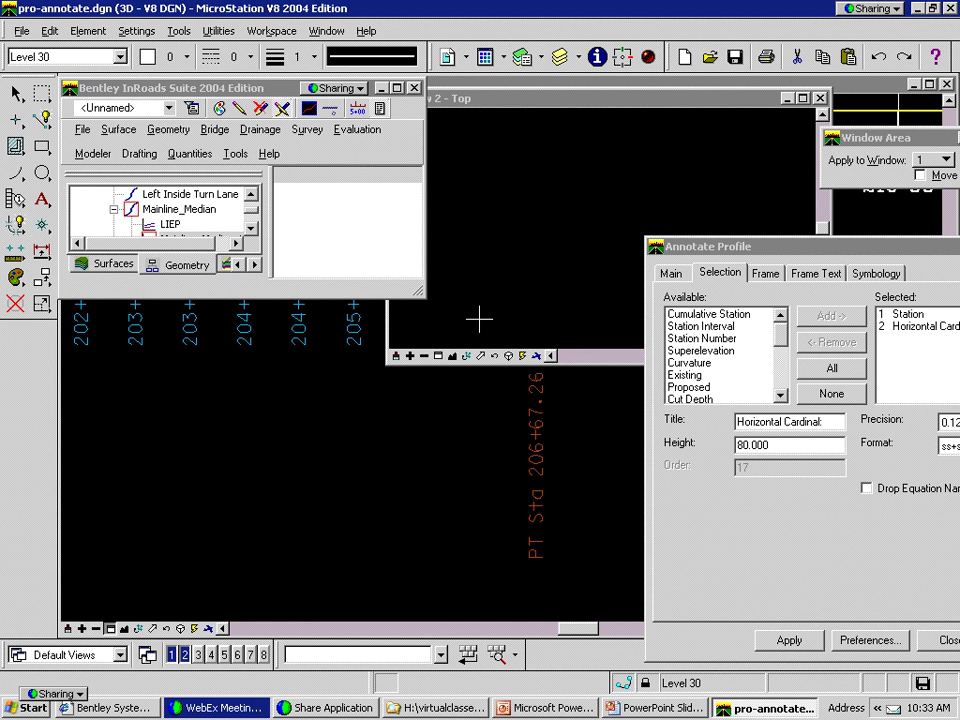
pyautogui.click(438, 357)
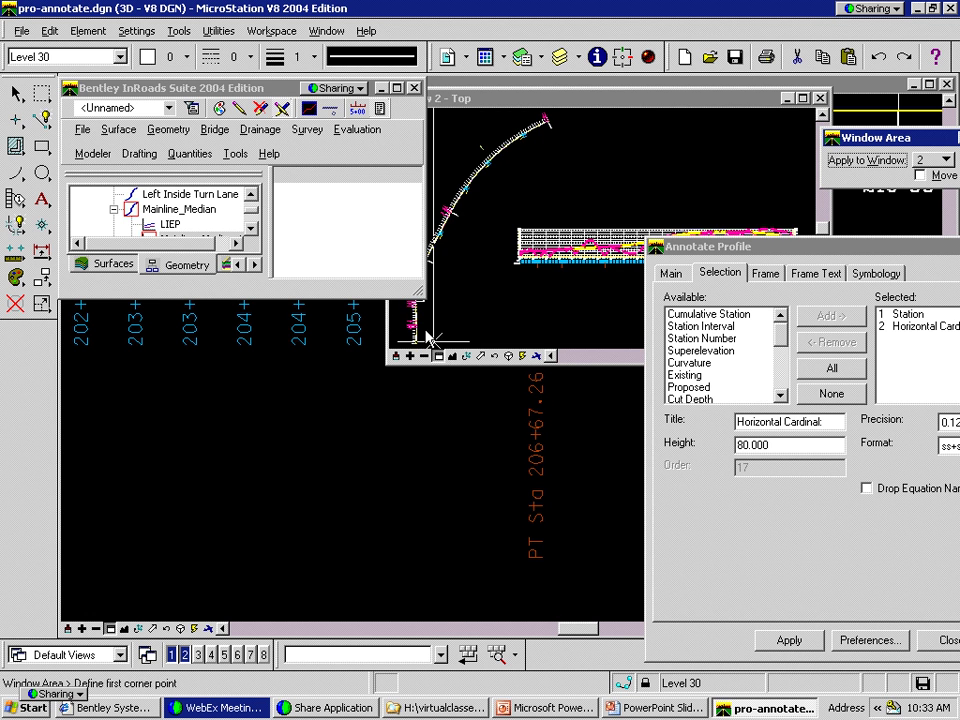
# Examine the PT station label on the plan alignment between stations 206+00 and 207+00 in View 2
pyautogui.click(396, 337)
pyautogui.click(441, 309)
pyautogui.click(489, 298)
pyautogui.click(622, 211)
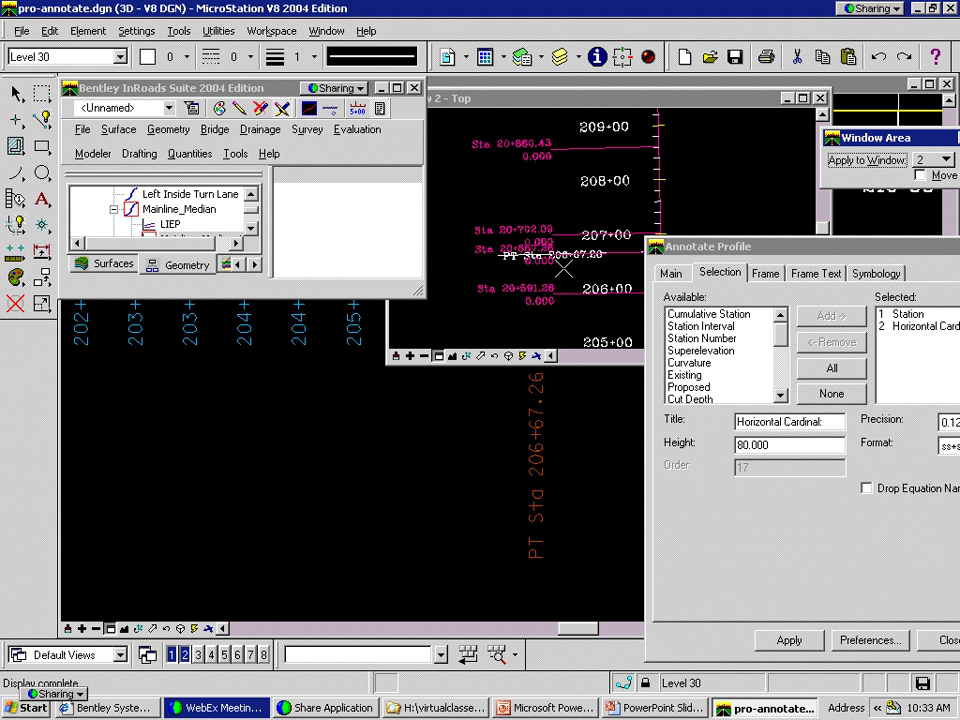
pyautogui.click(446, 323)
pyautogui.click(540, 265)
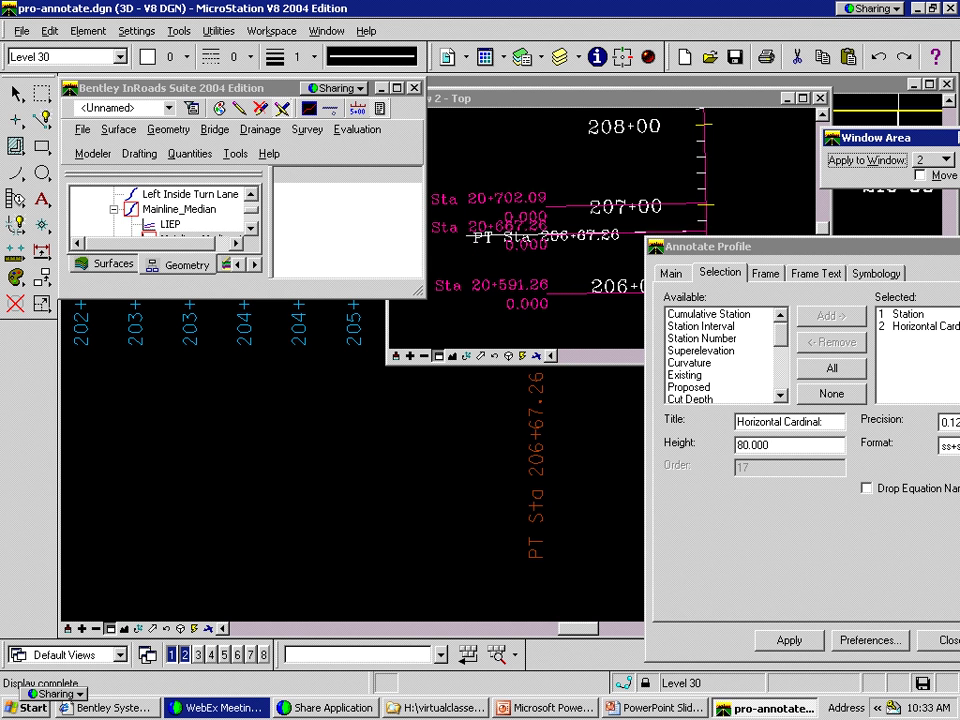
# Examine the PC station label on the plan alignment between stations 216+00 and 217+00 in View 2
pyautogui.moveTo(780, 257); pyautogui.dragTo(921, 268)
pyautogui.click(424, 356)
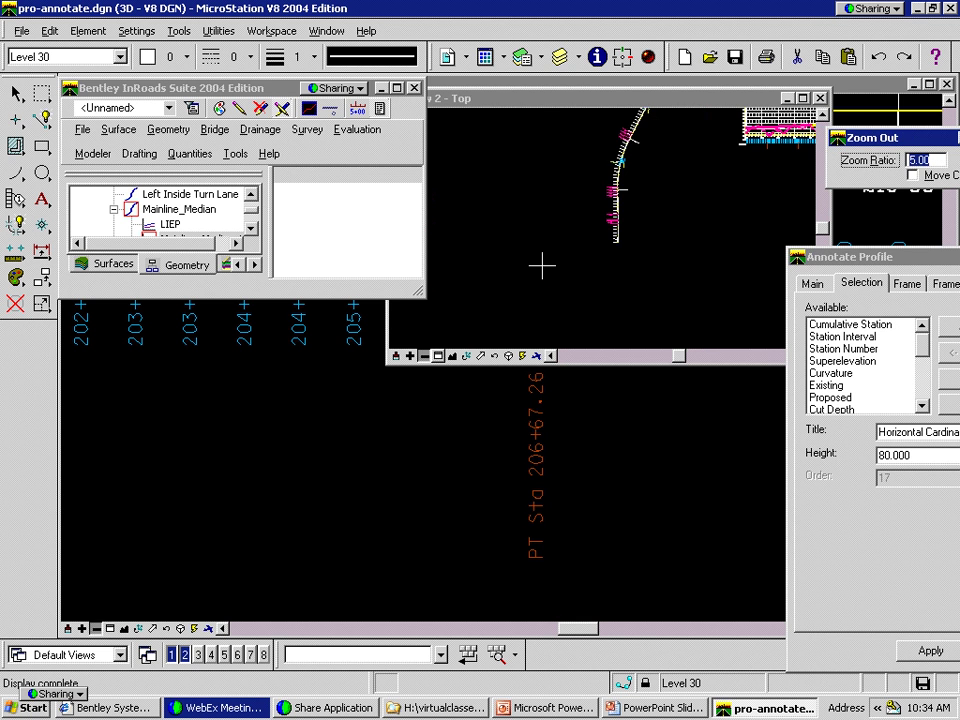
pyautogui.click(438, 356)
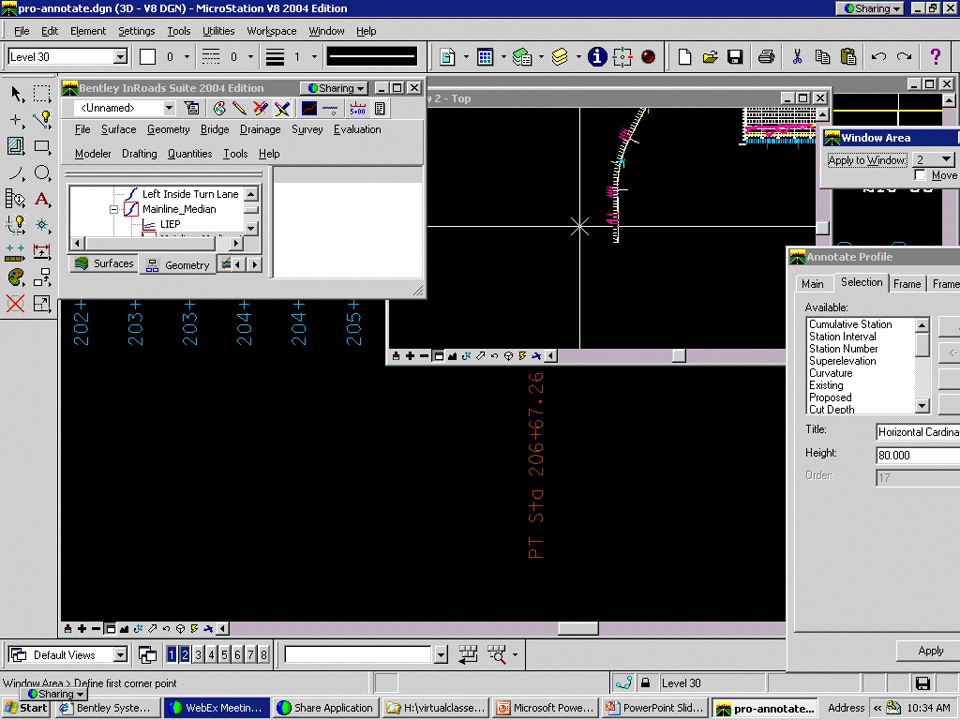
pyautogui.click(580, 226)
pyautogui.click(648, 159)
pyautogui.click(591, 253)
pyautogui.click(669, 208)
pyautogui.click(526, 257)
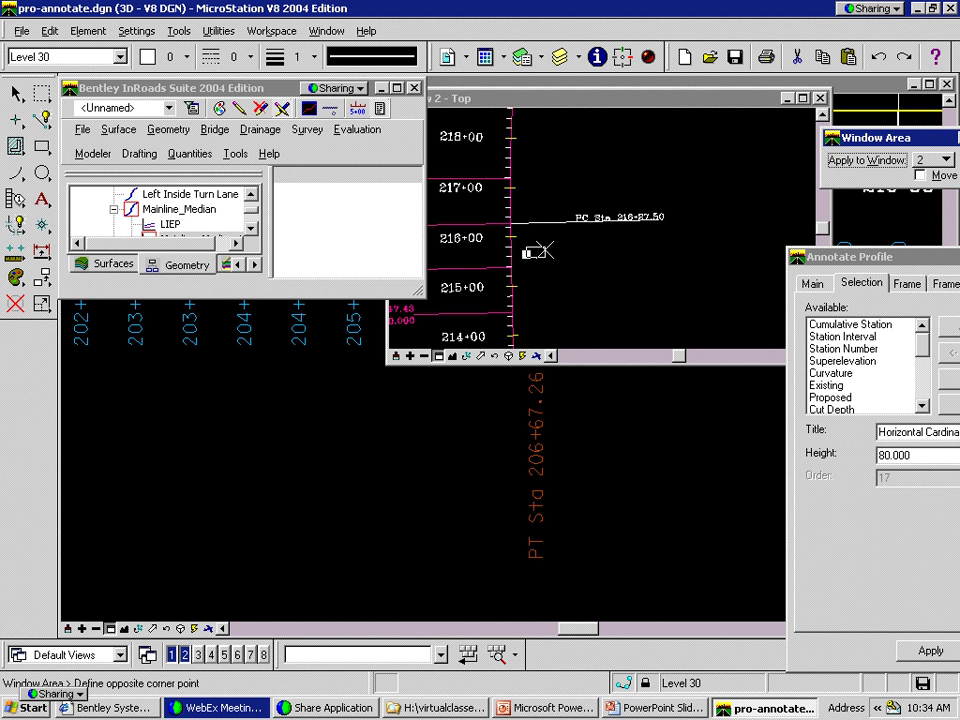
pyautogui.click(675, 171)
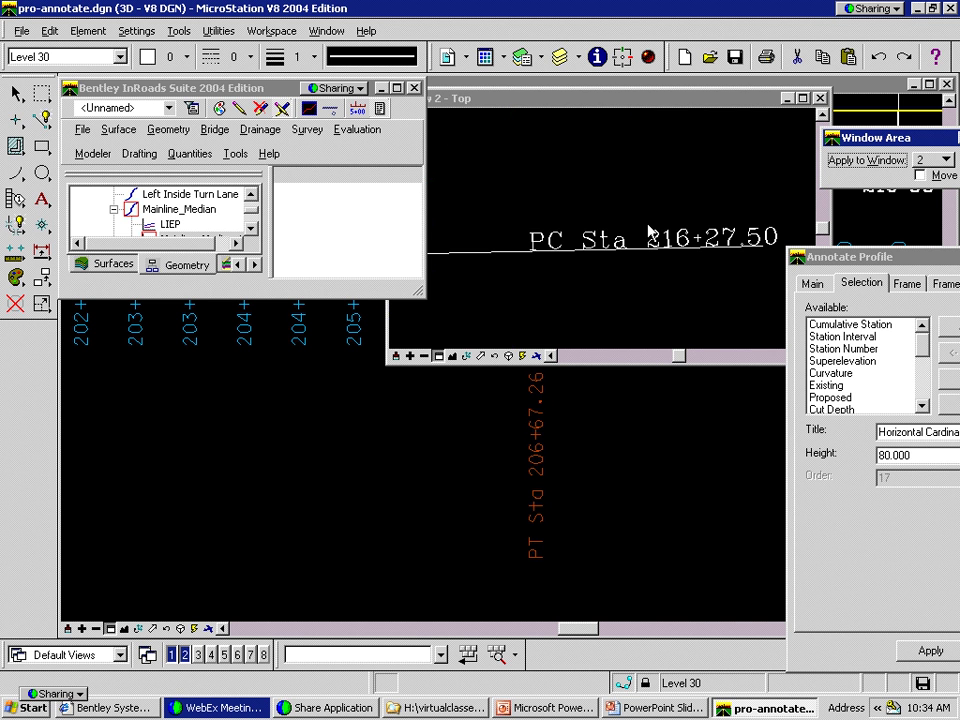
# Examine the beginning of the plan alignment around station 200+00 in View 2
pyautogui.click(438, 356)
pyautogui.click(404, 344)
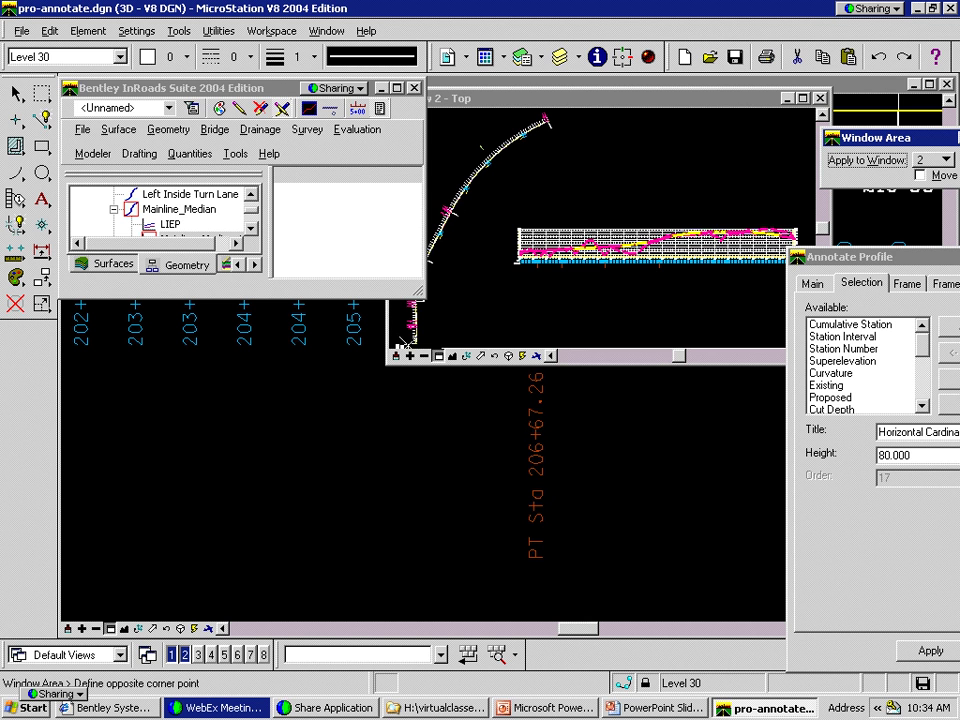
pyautogui.click(432, 329)
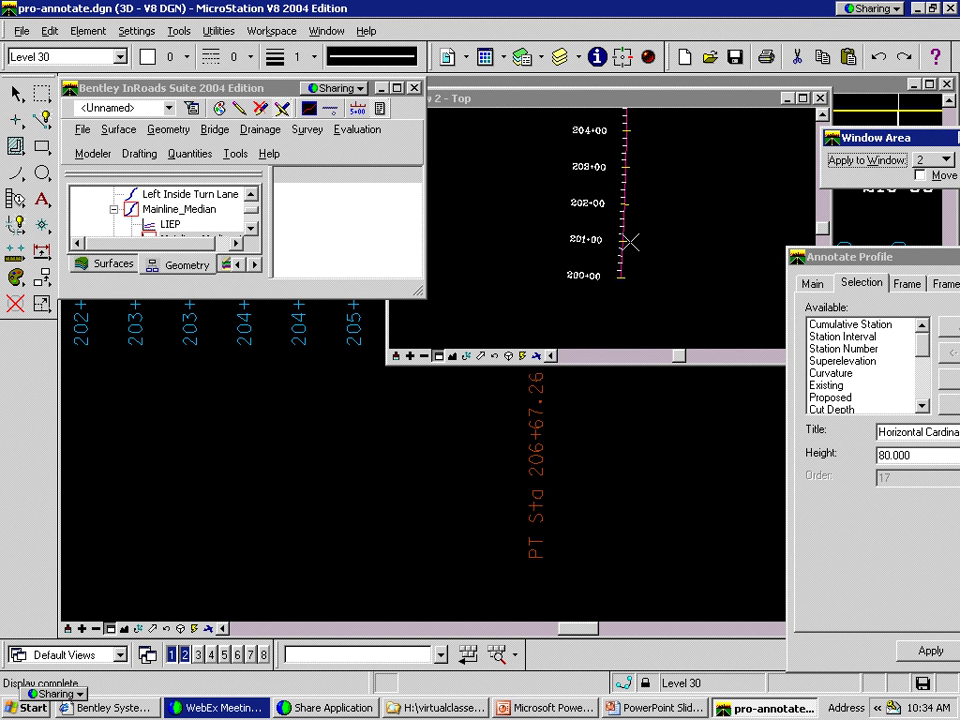
# Inspect the PT station annotation between 206+00 and 207+00 in the plan view and close View 2
pyautogui.keyDown('shift'); pyautogui.moveTo(643, 269); pyautogui.dragTo(652, 165); pyautogui.keyUp('shift')
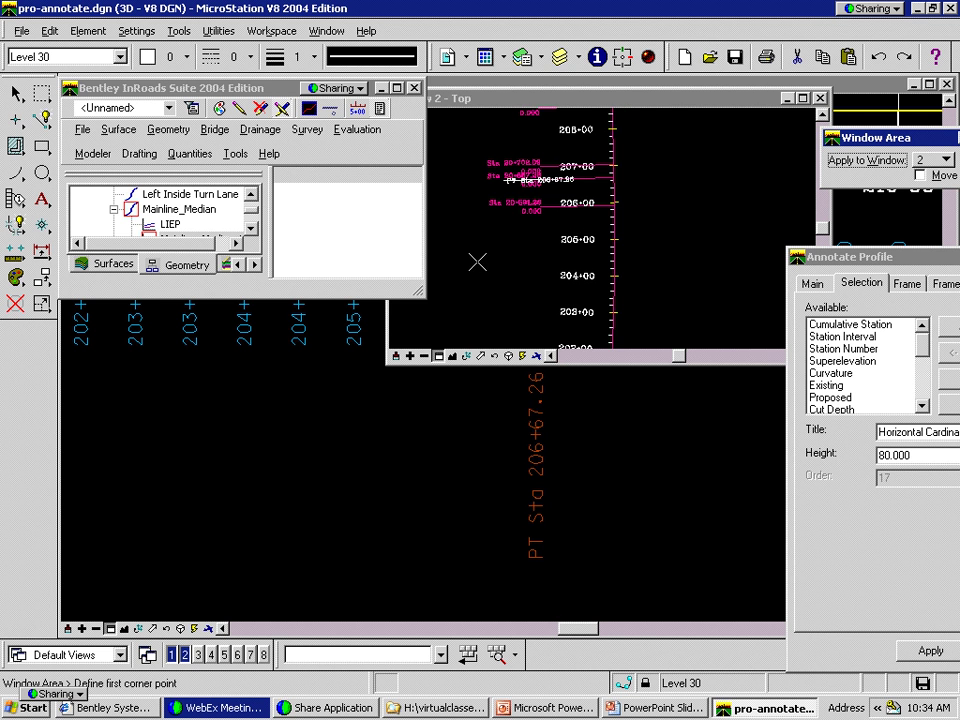
pyautogui.click(492, 240)
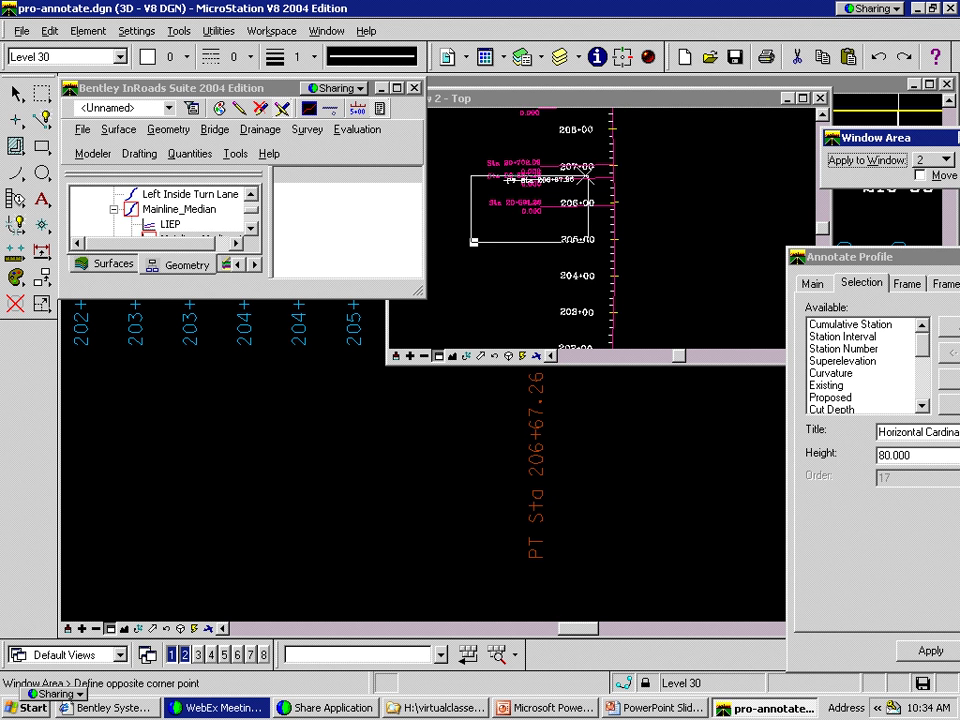
pyautogui.click(590, 152)
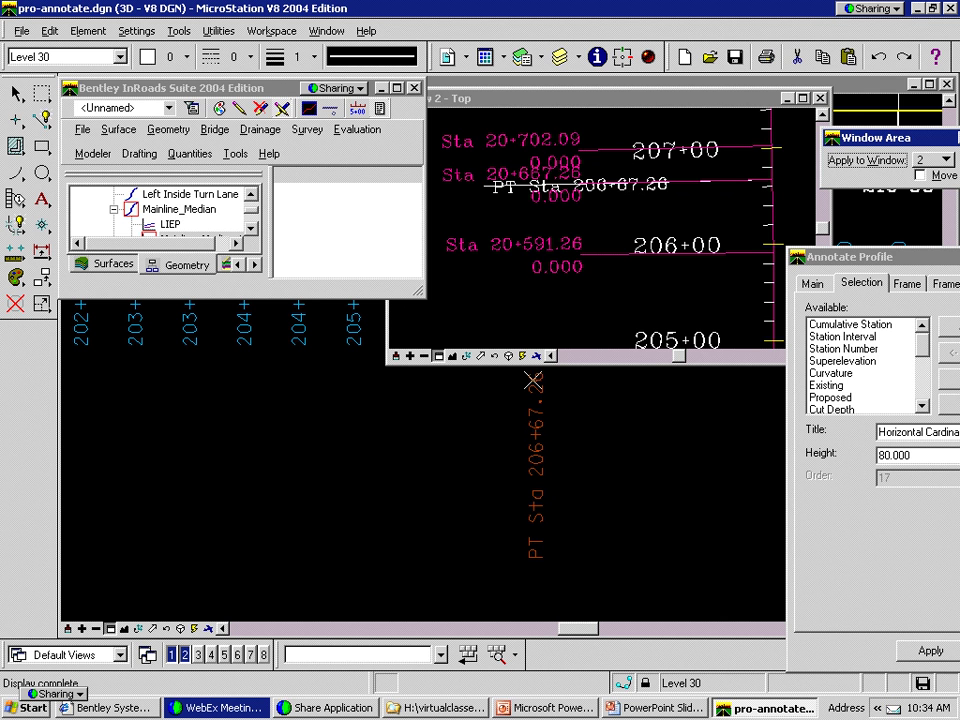
pyautogui.click(424, 355)
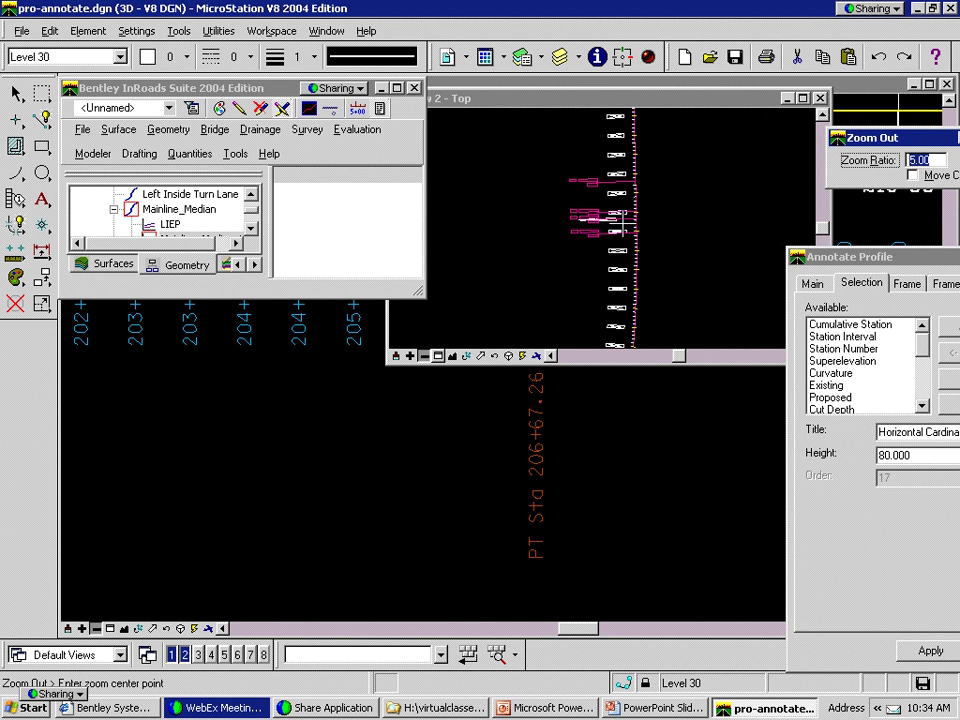
pyautogui.click(620, 215)
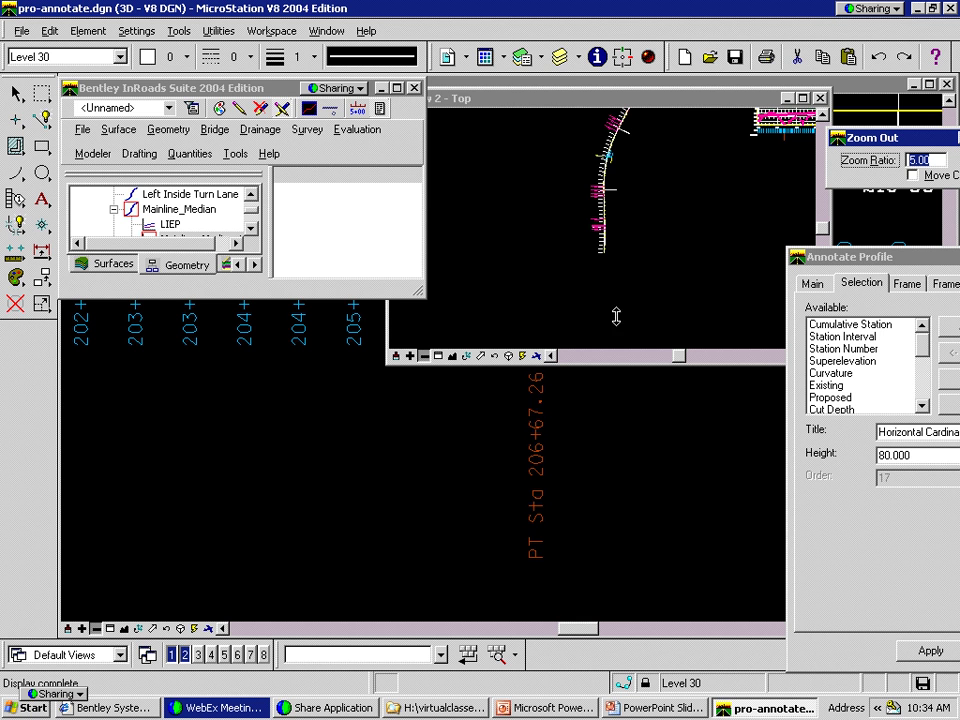
pyautogui.click(438, 356)
pyautogui.click(576, 408)
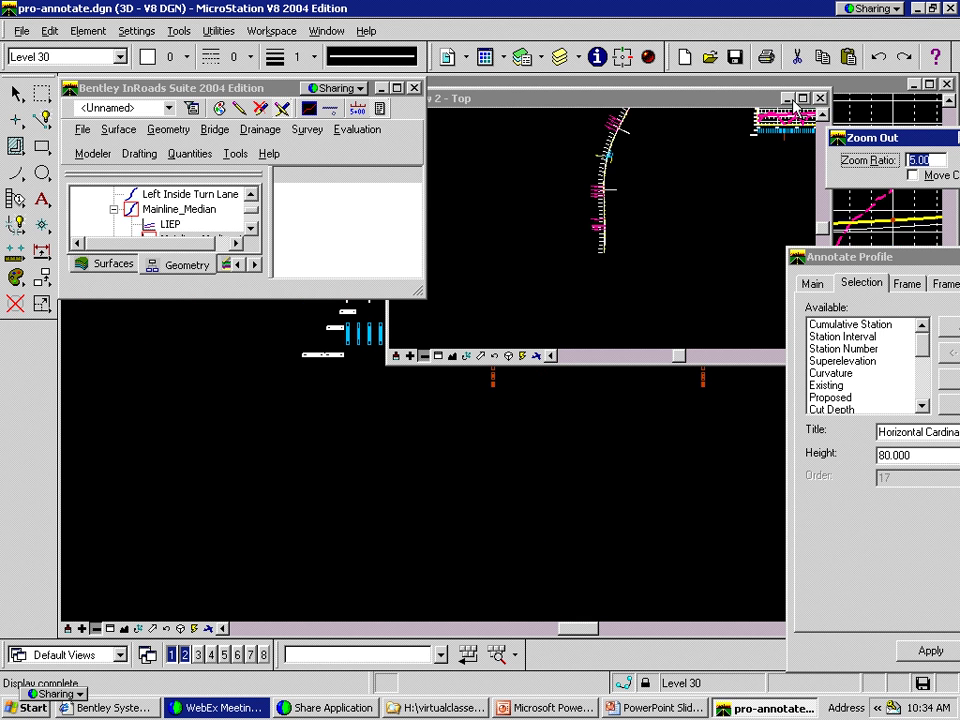
pyautogui.click(186, 652)
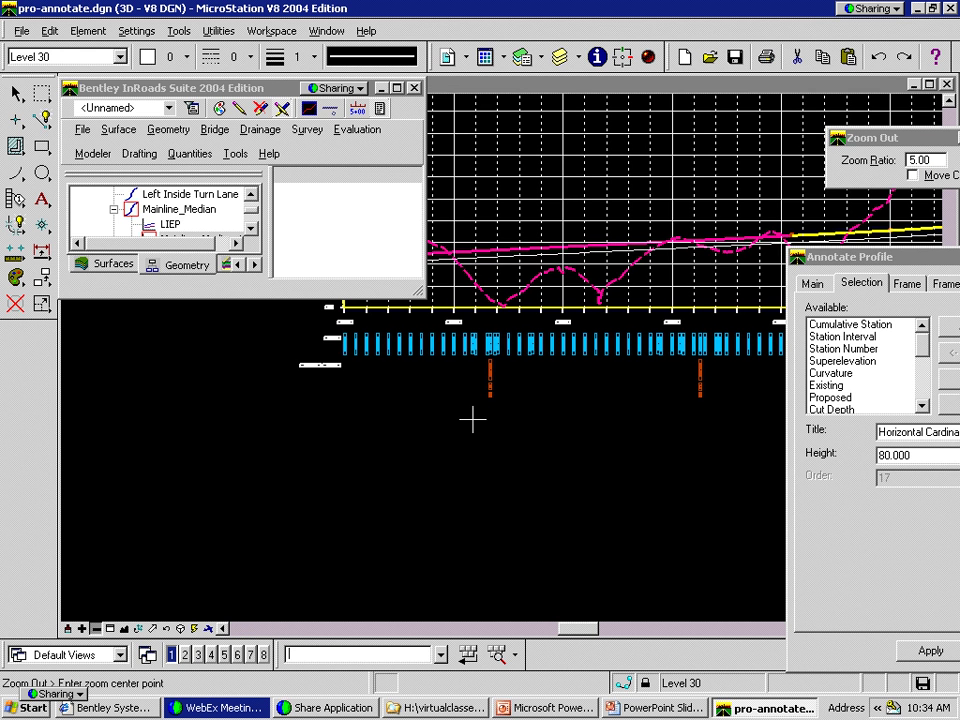
# Replace Horizontal Cardinal with Proposed in the items selected for profile annotation
pyautogui.keyDown('shift'); pyautogui.moveTo(473, 419); pyautogui.dragTo(451, 526); pyautogui.keyUp('shift')
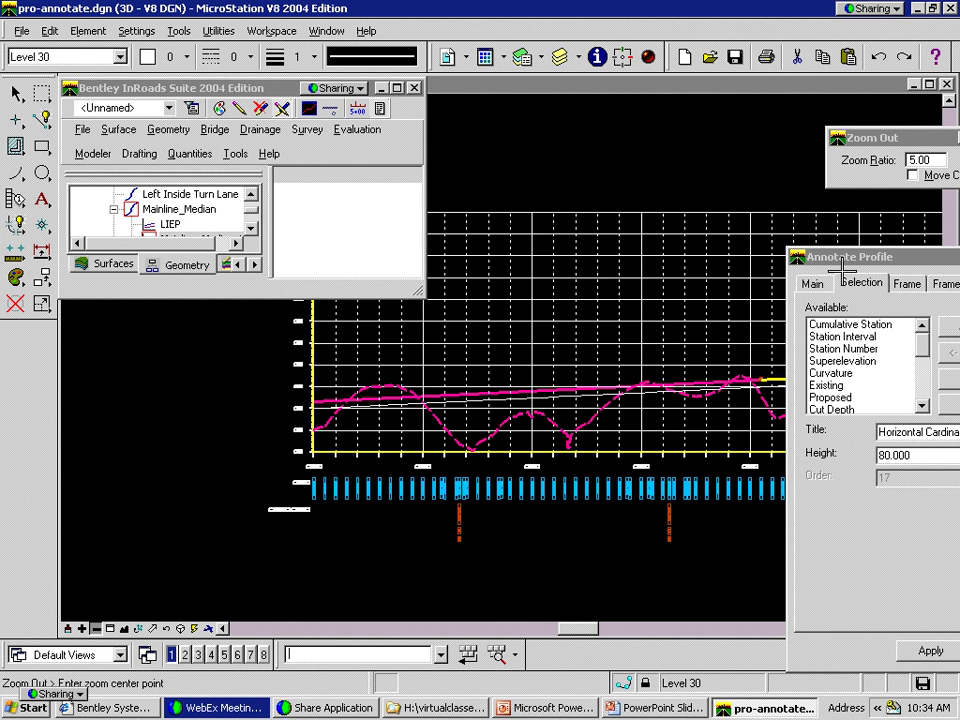
pyautogui.moveTo(862, 256)
pyautogui.mouseDown()
pyautogui.moveTo(765, 256)
pyautogui.moveTo(240, 140)
pyautogui.moveTo(164, 73)
pyautogui.mouseUp()
pyautogui.click(275, 165)
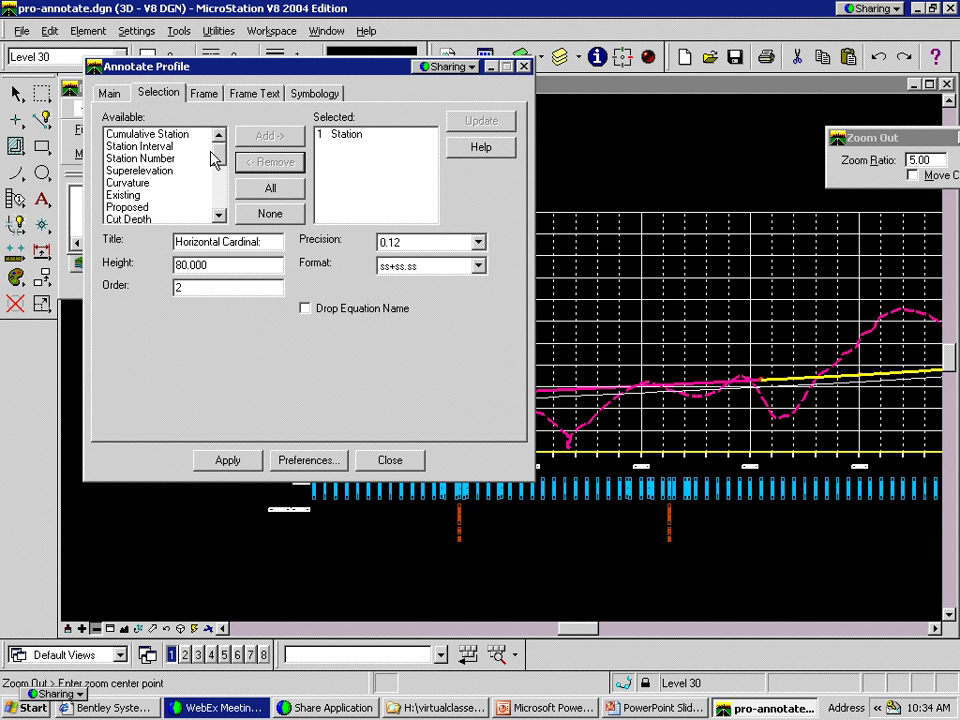
pyautogui.moveTo(213, 160); pyautogui.dragTo(218, 165)
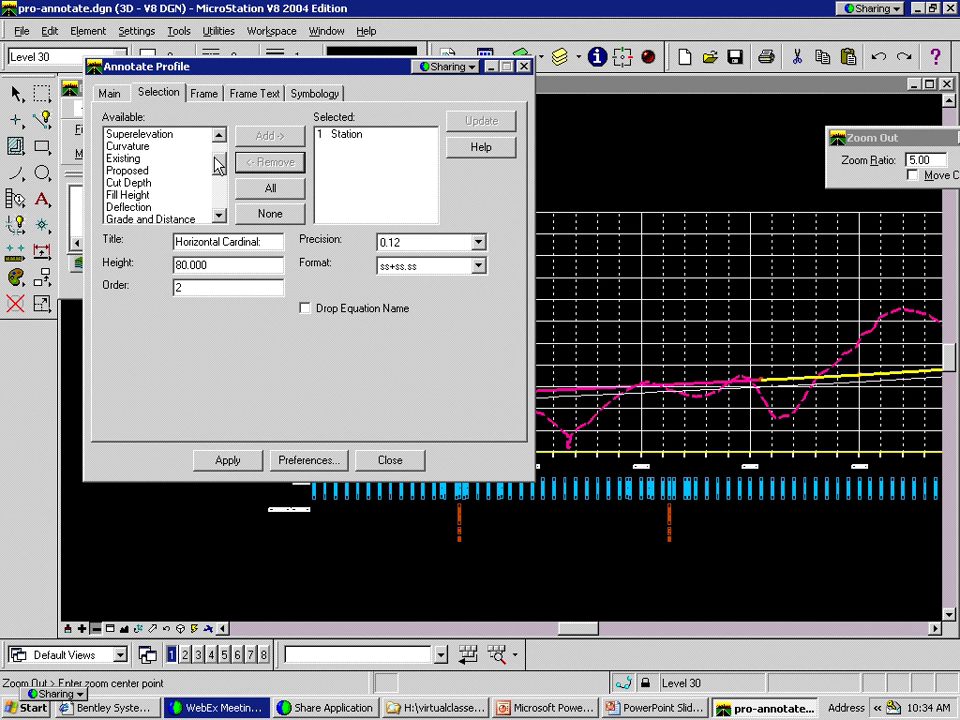
pyautogui.click(150, 172)
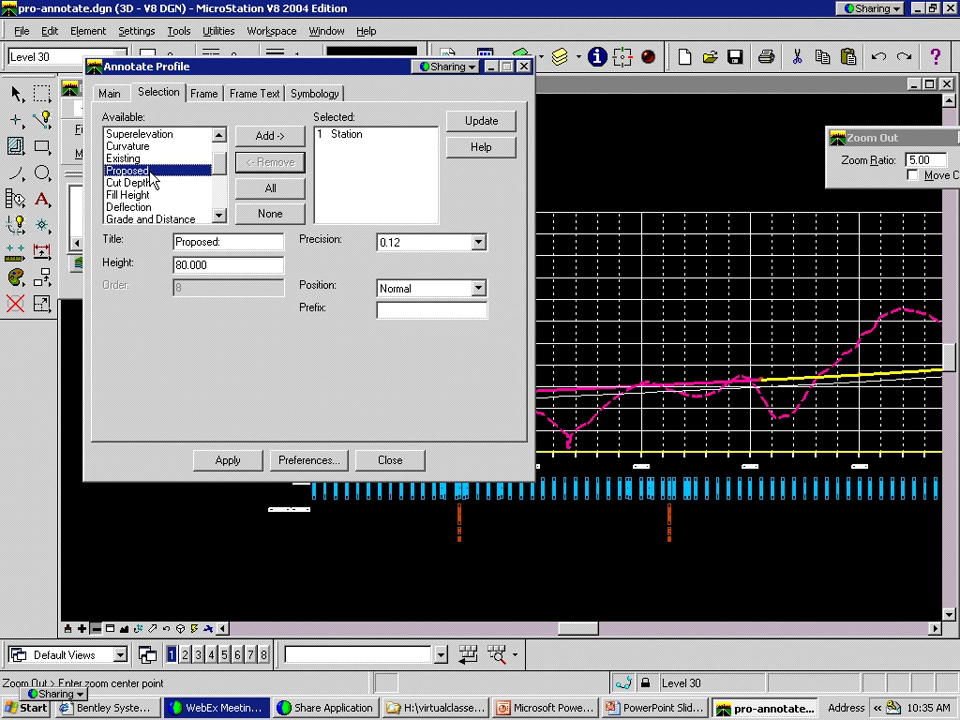
pyautogui.click(110, 94)
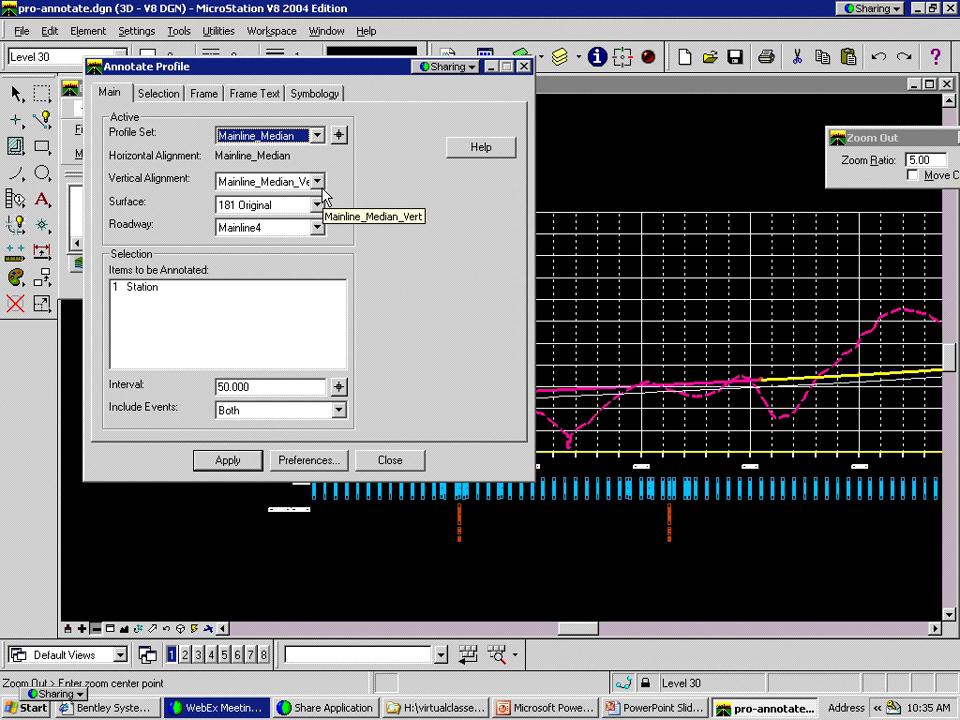
pyautogui.click(165, 94)
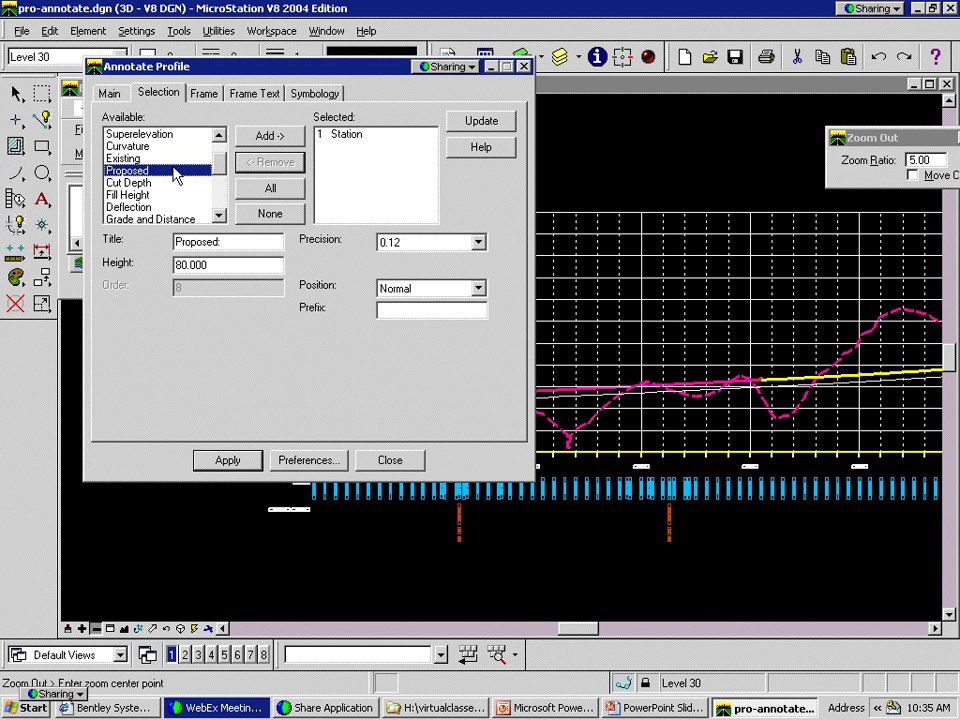
pyautogui.click(268, 135)
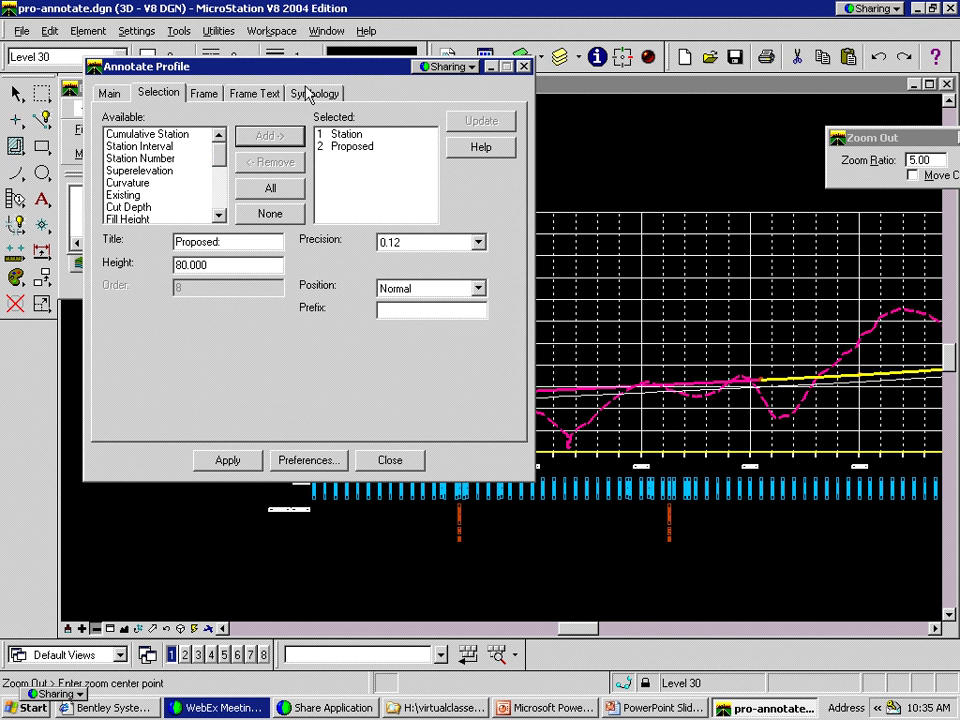
# Annotate the Mainline_Median profile with the Station and Proposed items for the Mainline_Median_Vert alignment
pyautogui.moveTo(470, 66); pyautogui.dragTo(805, 33)
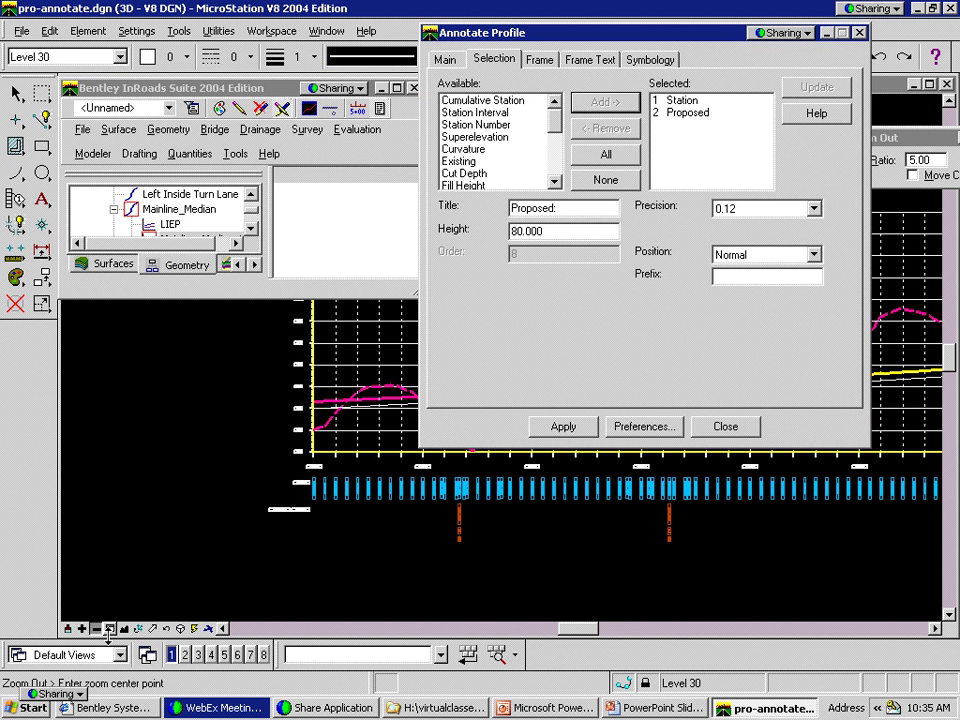
pyautogui.click(110, 628)
pyautogui.click(214, 566)
pyautogui.click(249, 542)
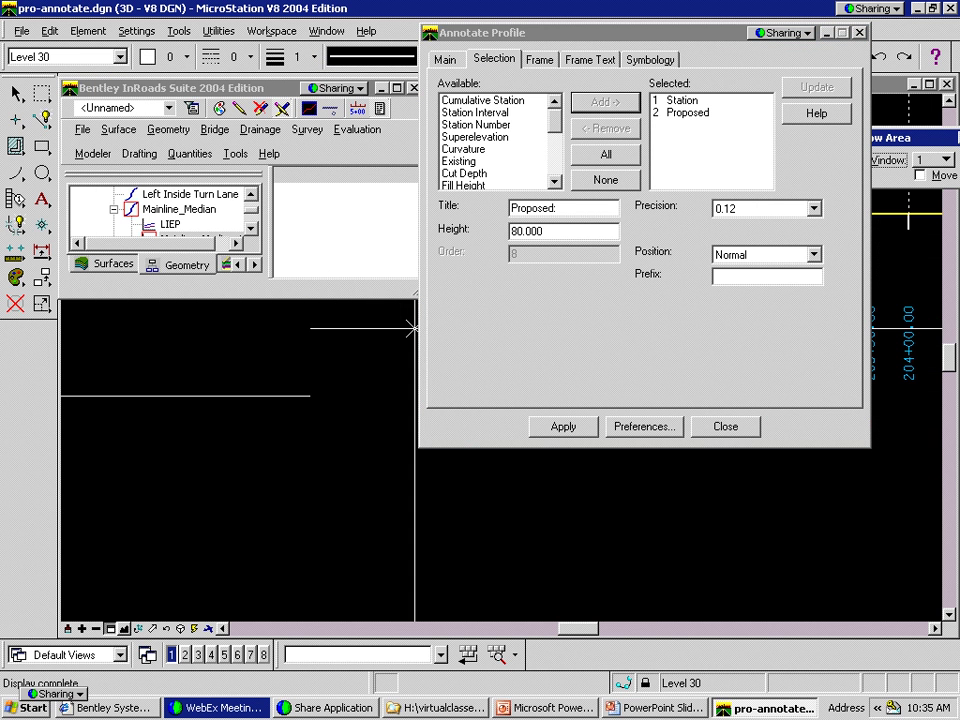
pyautogui.moveTo(617, 39); pyautogui.dragTo(767, 57)
pyautogui.moveTo(299, 422)
pyautogui.keyDown('shift'); pyautogui.mouseDown()
pyautogui.moveTo(351, 407)
pyautogui.moveTo(340, 410)
pyautogui.mouseUp(); pyautogui.keyUp('shift')
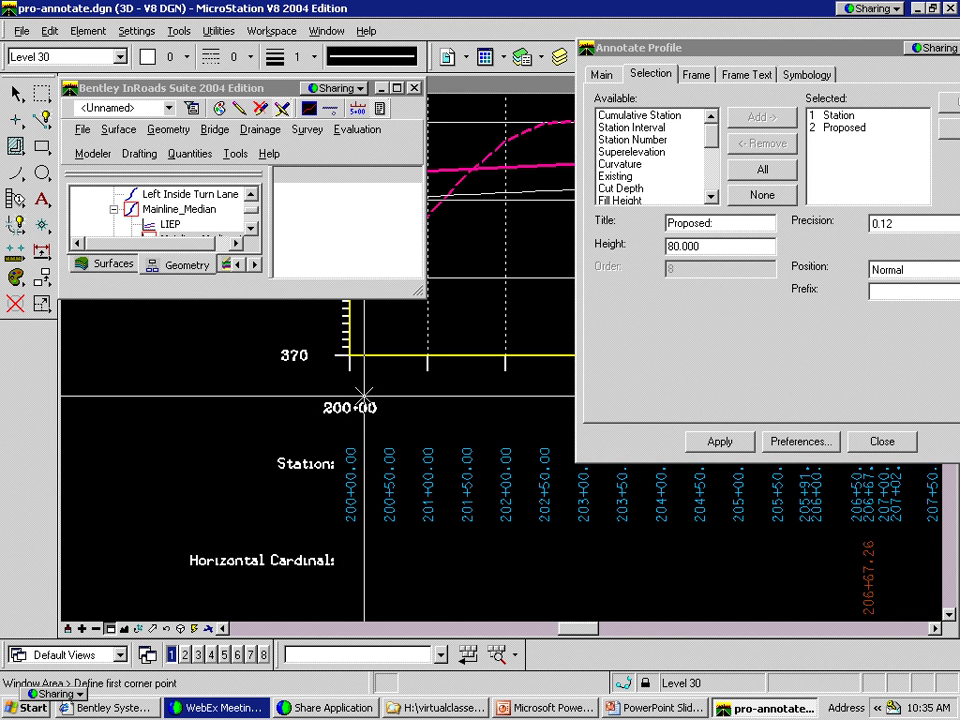
pyautogui.keyDown('shift'); pyautogui.moveTo(364, 396); pyautogui.dragTo(364, 418); pyautogui.keyUp('shift')
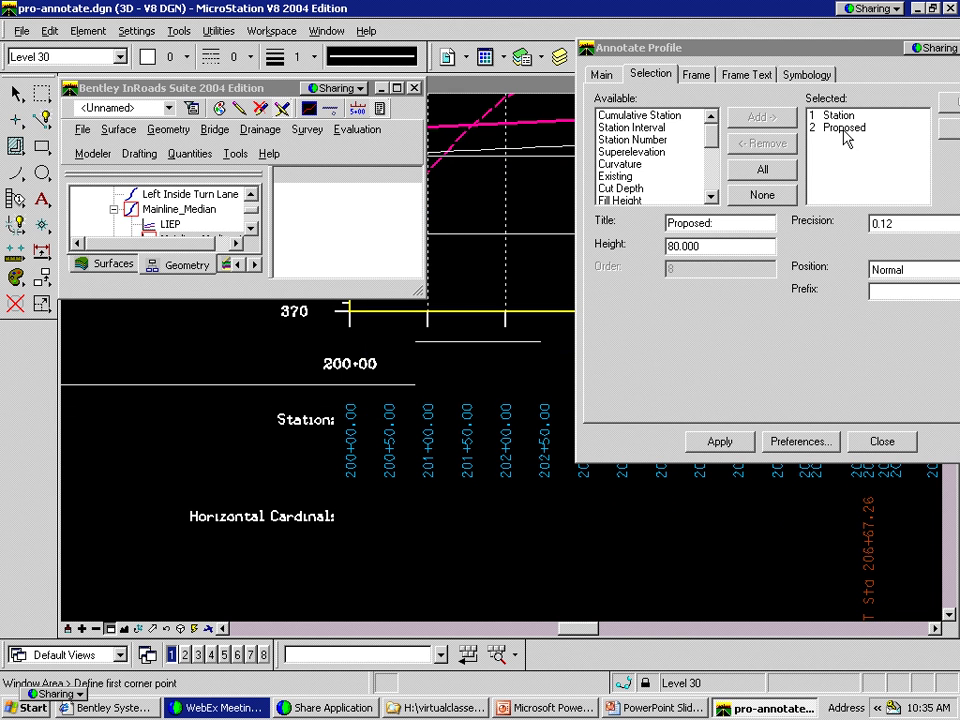
pyautogui.click(607, 75)
pyautogui.click(716, 443)
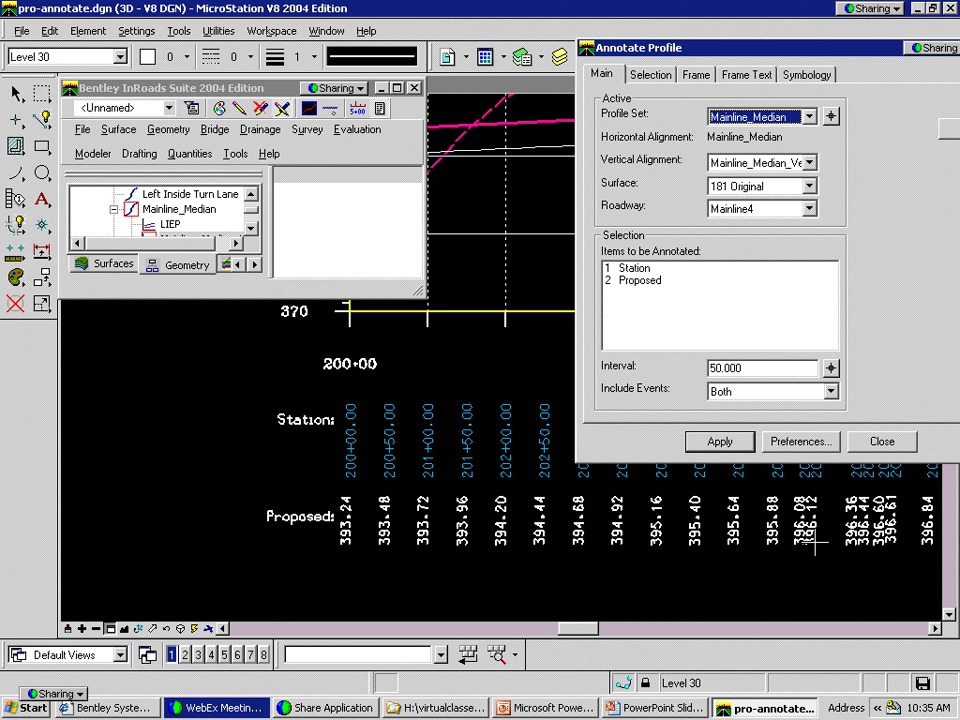
# Set the vertical alignment to LIEP and reapply the profile annotation
pyautogui.click(808, 164)
pyautogui.click(790, 174)
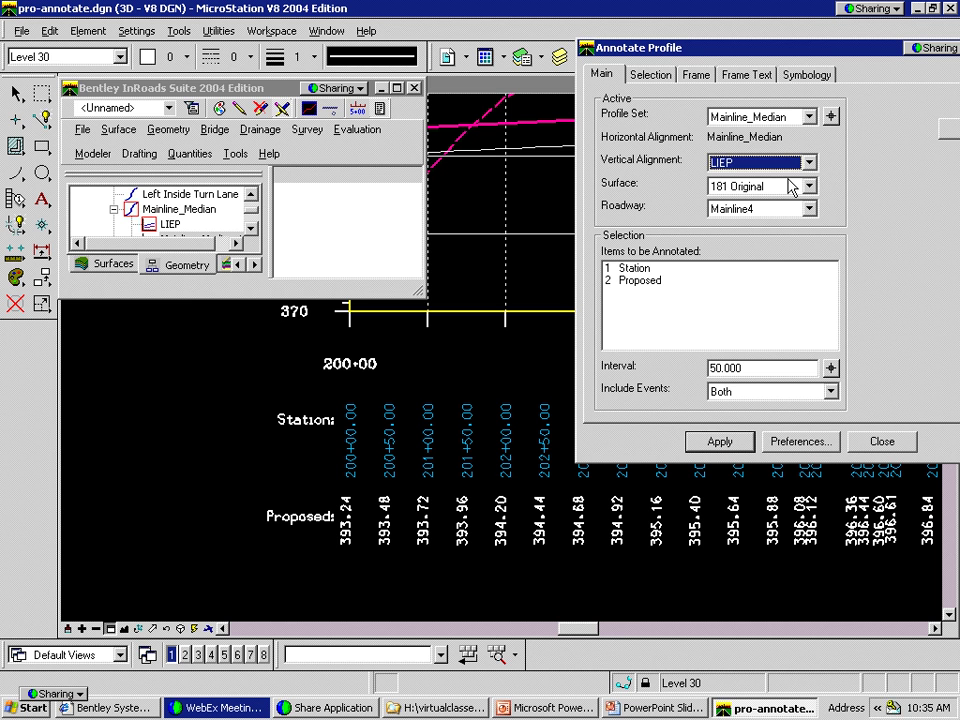
pyautogui.click(712, 446)
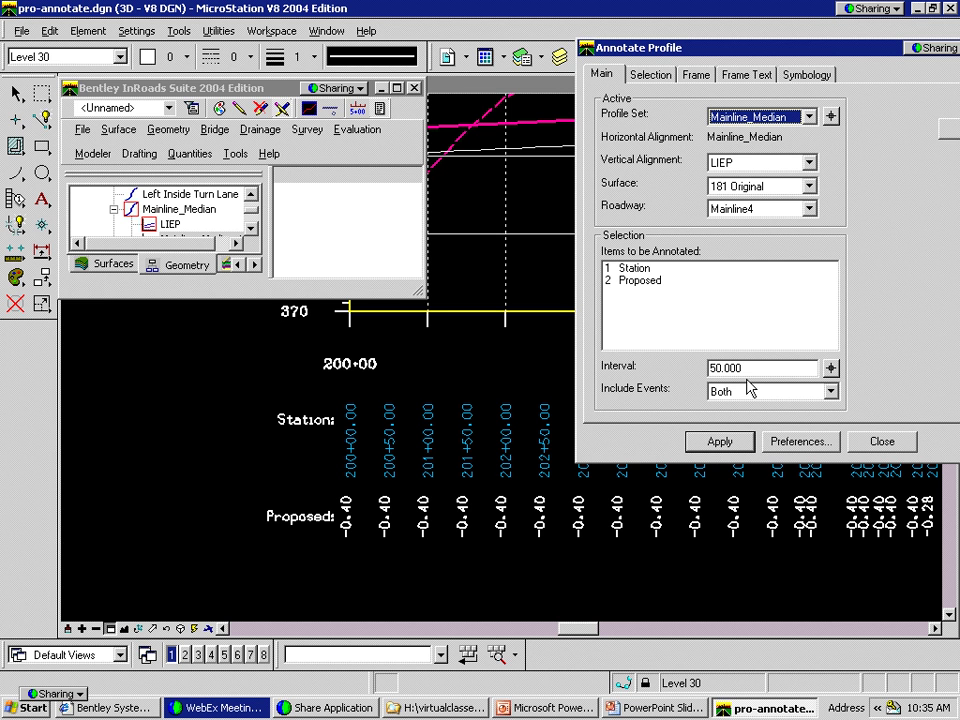
# Set the vertical alignment to RIEP and reapply the profile annotation
pyautogui.click(811, 163)
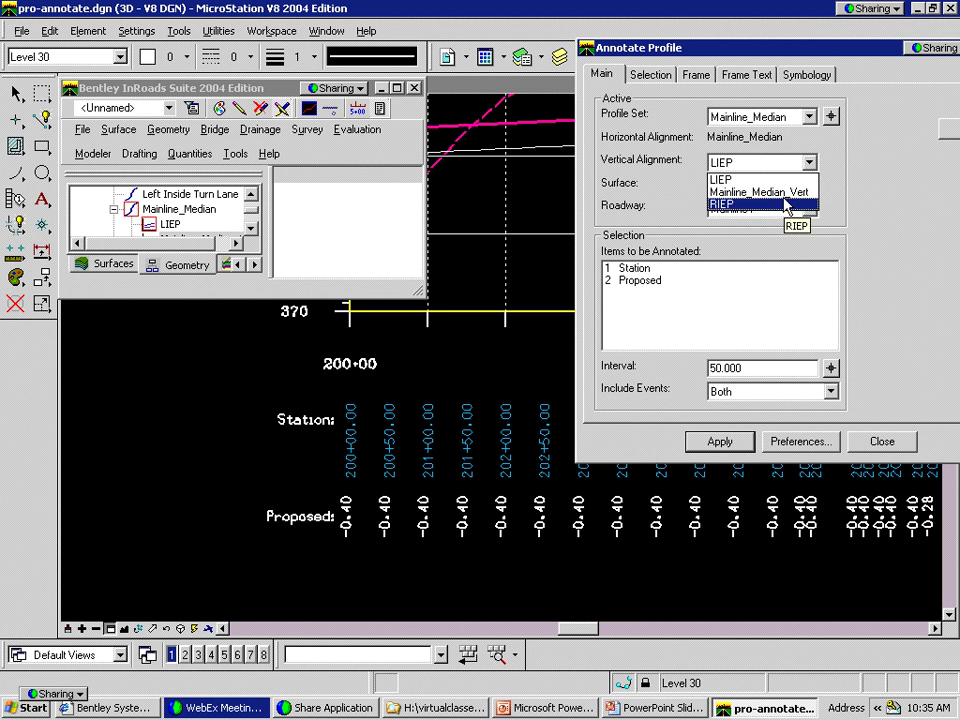
pyautogui.click(728, 206)
pyautogui.click(724, 442)
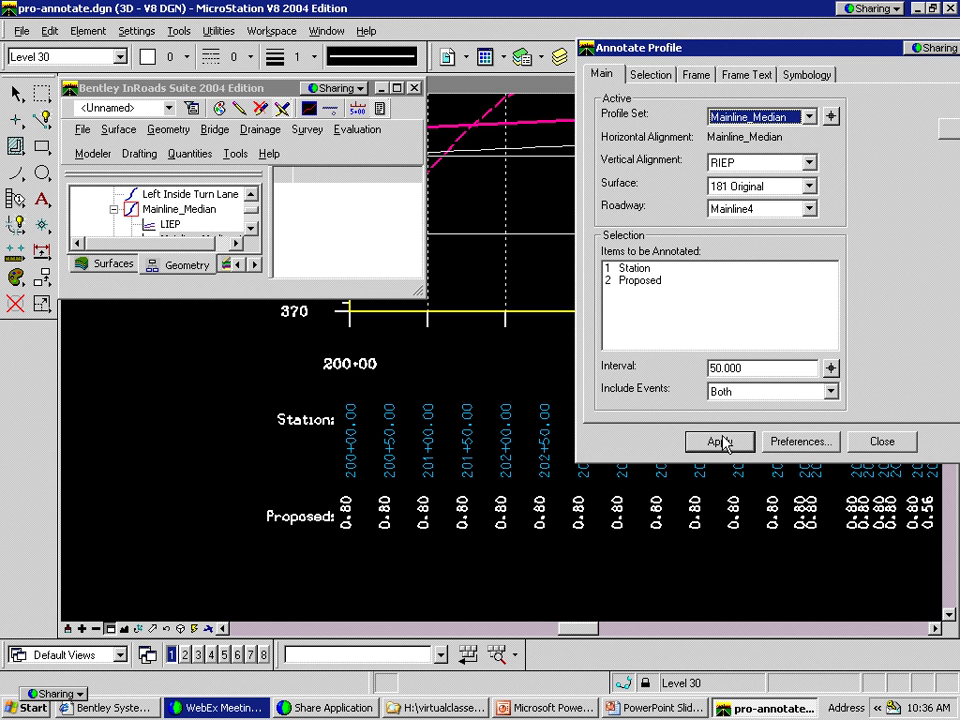
pyautogui.click(239, 110)
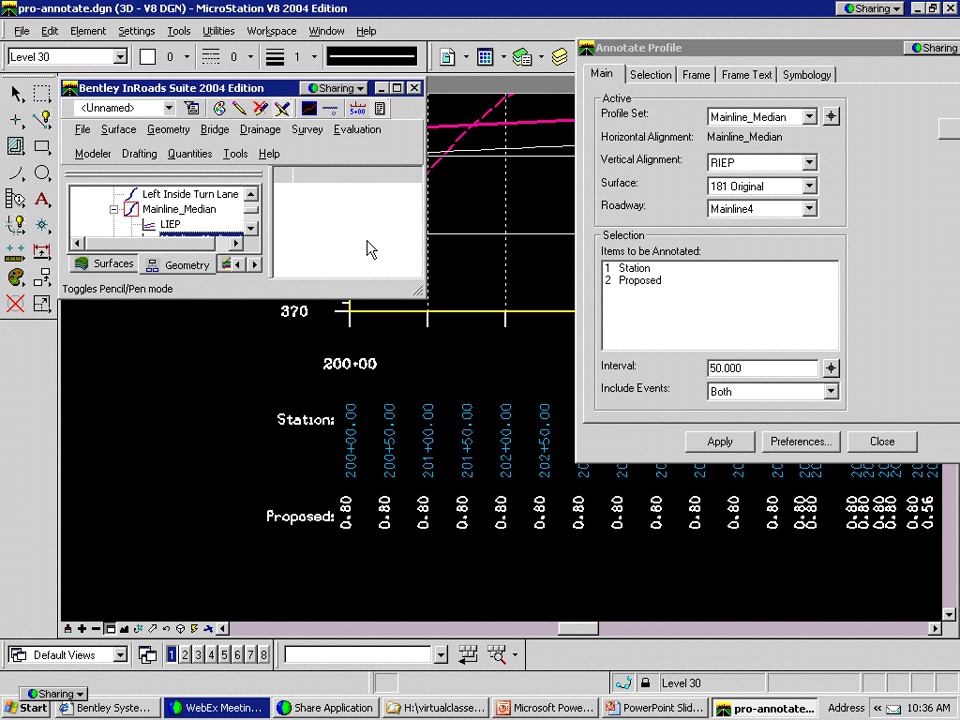
# Set the vertical alignment to Mainline_Median_Vert and annotate the profile with Grade and Distance in place of Proposed
pyautogui.click(809, 162)
pyautogui.click(791, 191)
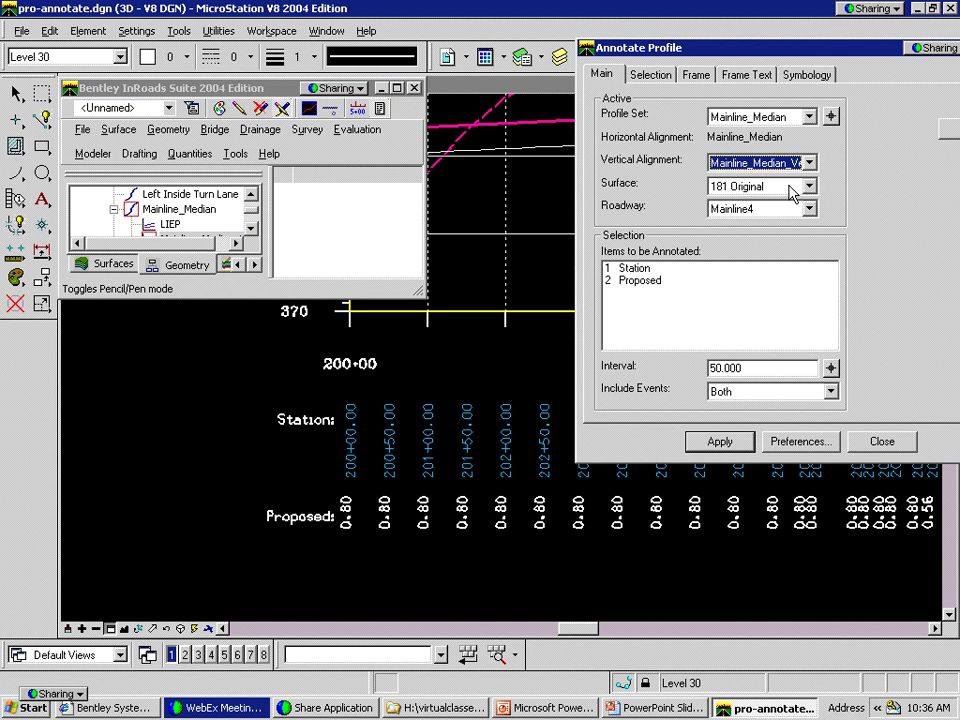
pyautogui.click(662, 76)
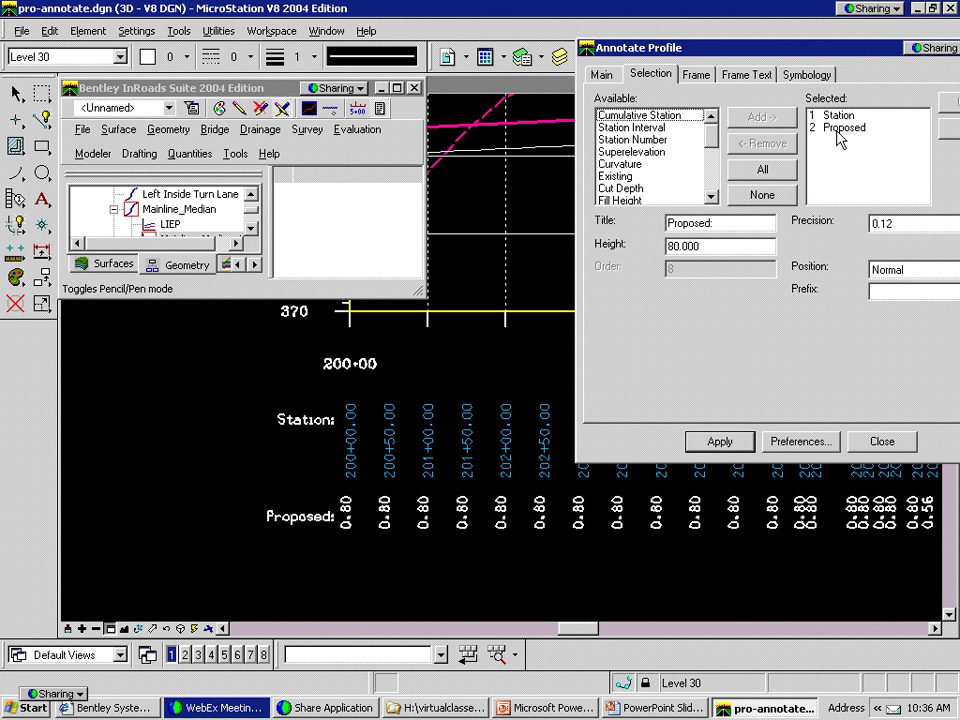
pyautogui.click(842, 128)
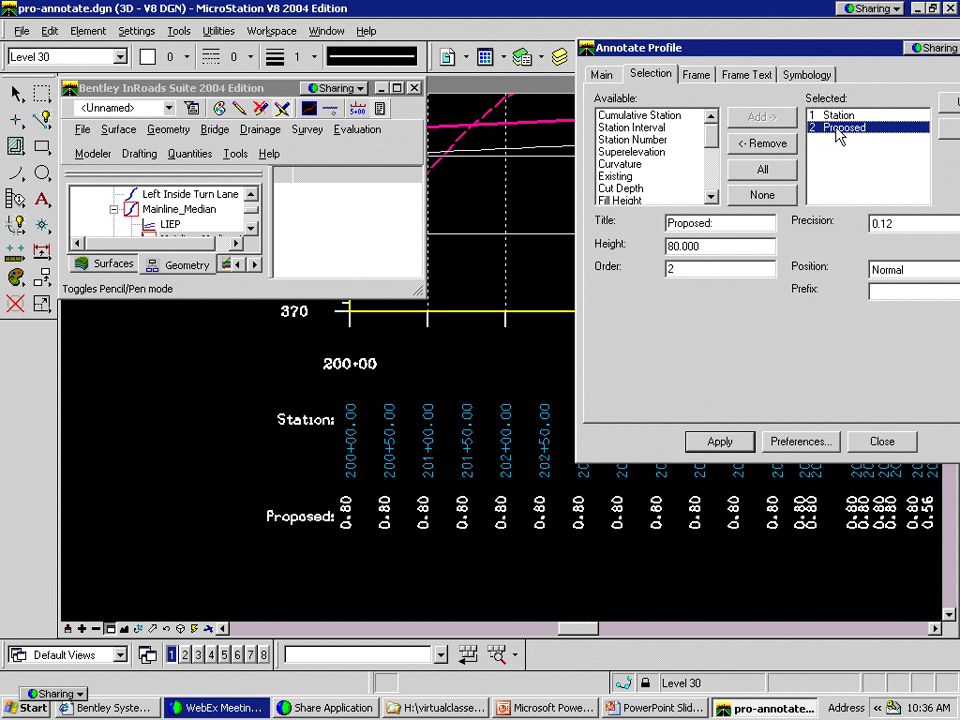
pyautogui.click(757, 142)
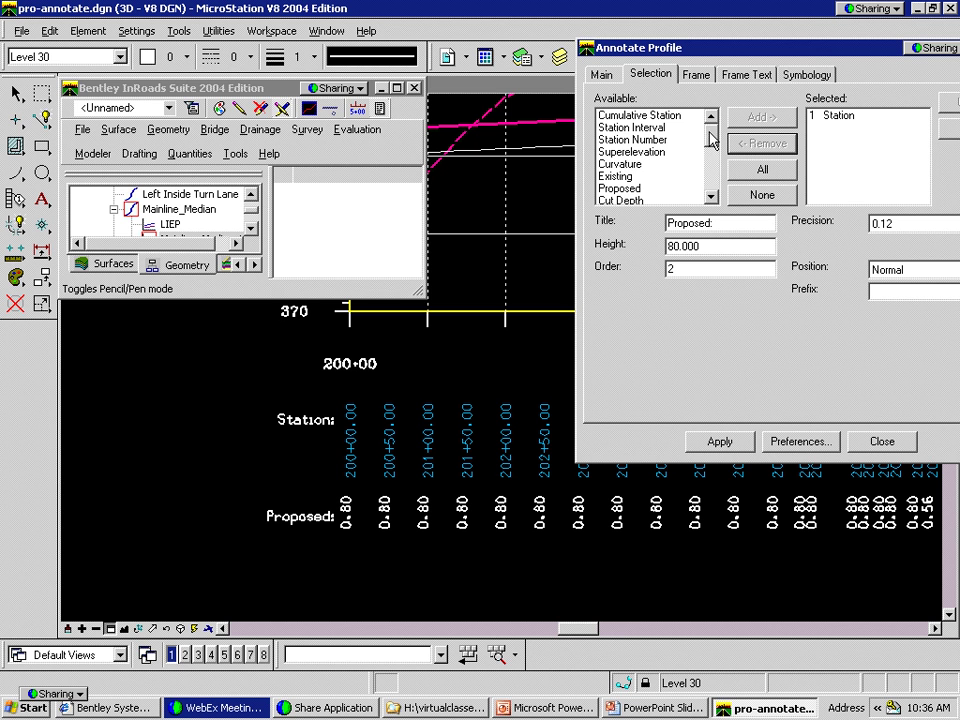
pyautogui.moveTo(711, 137); pyautogui.dragTo(712, 164)
pyautogui.click(643, 127)
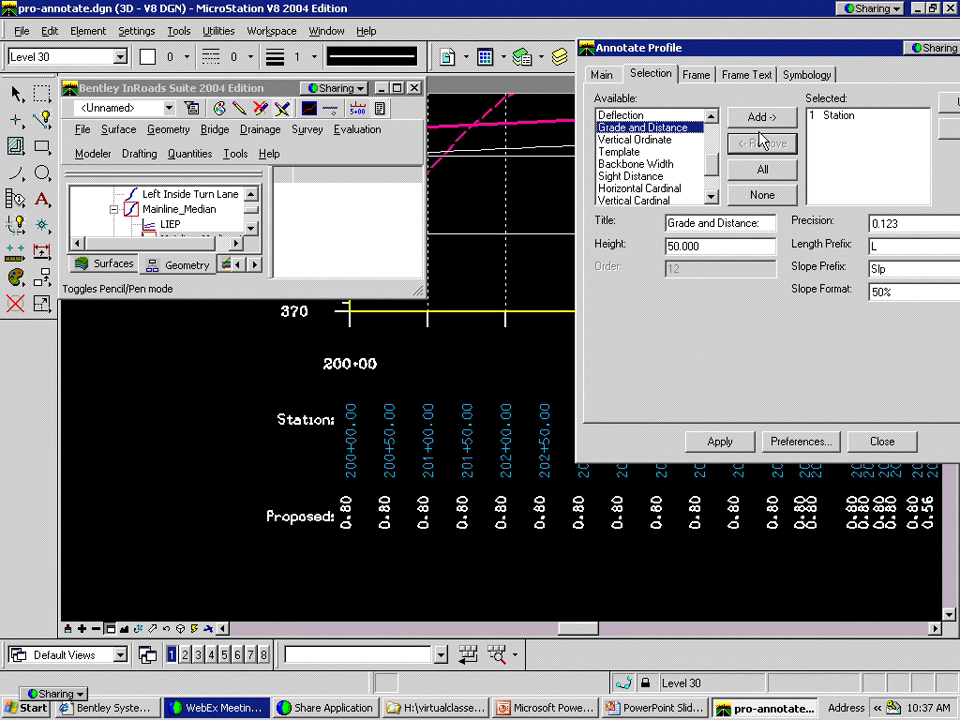
pyautogui.click(762, 116)
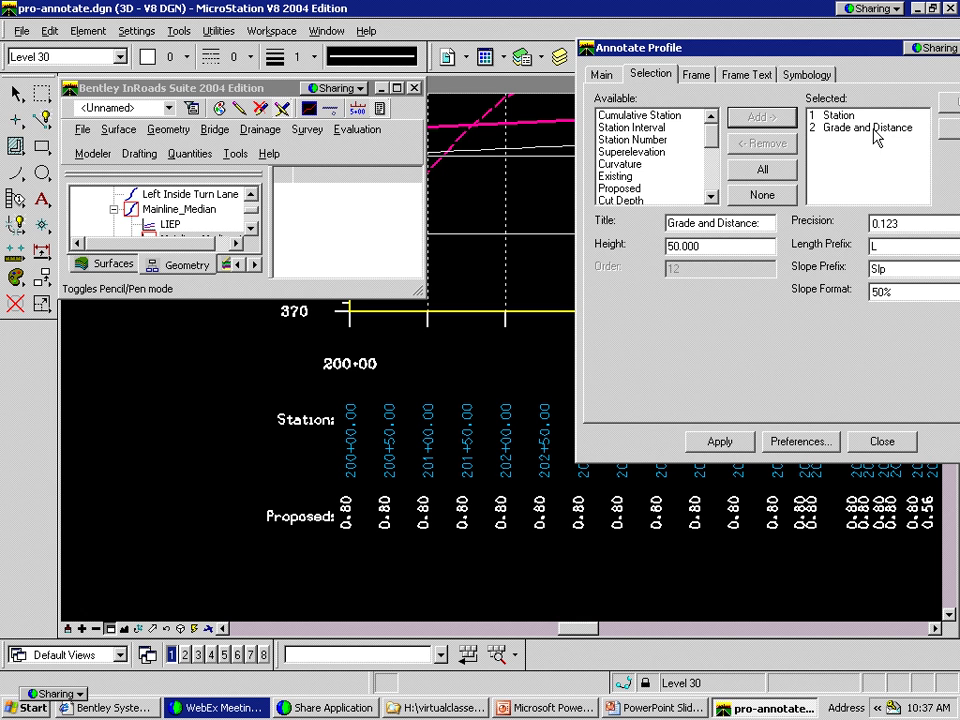
pyautogui.click(603, 77)
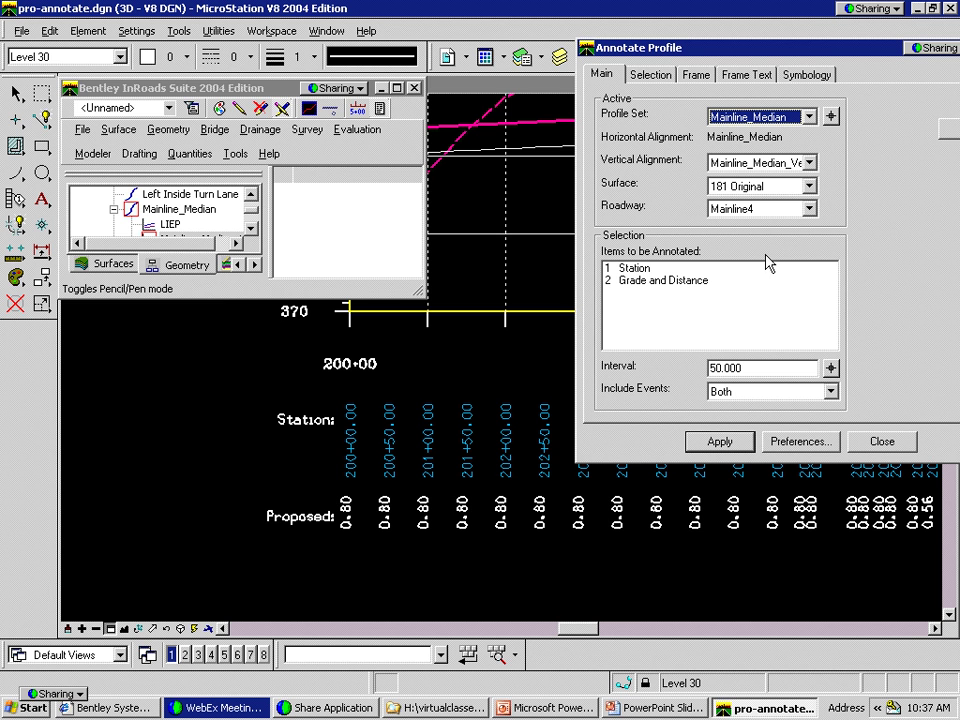
pyautogui.click(738, 442)
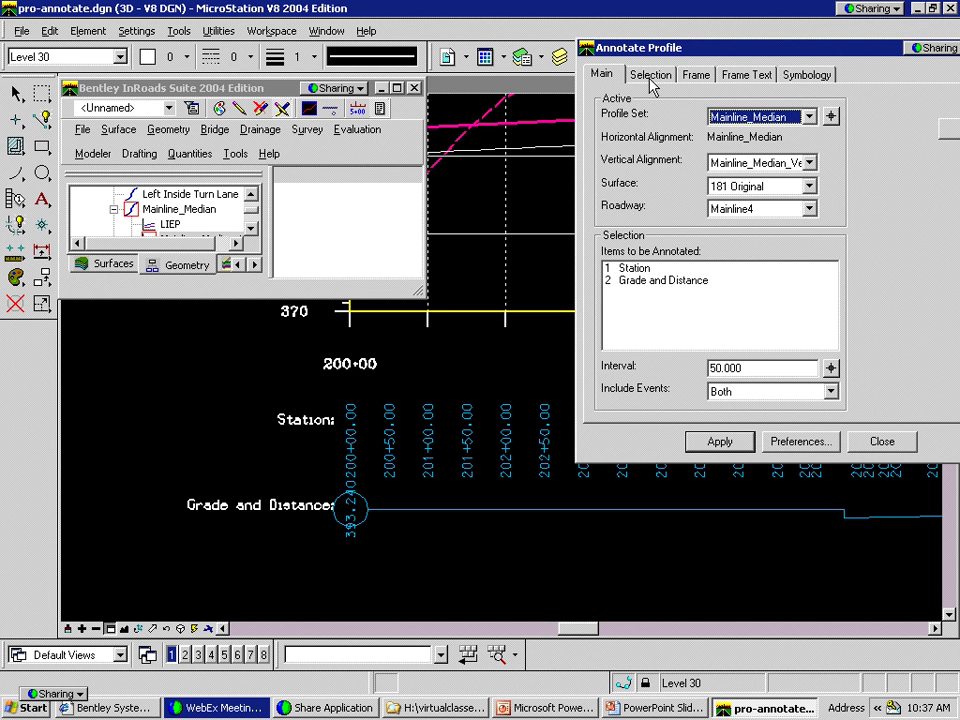
# Set the spacing for separate frames to 80 and reapply the profile annotation
pyautogui.click(696, 74)
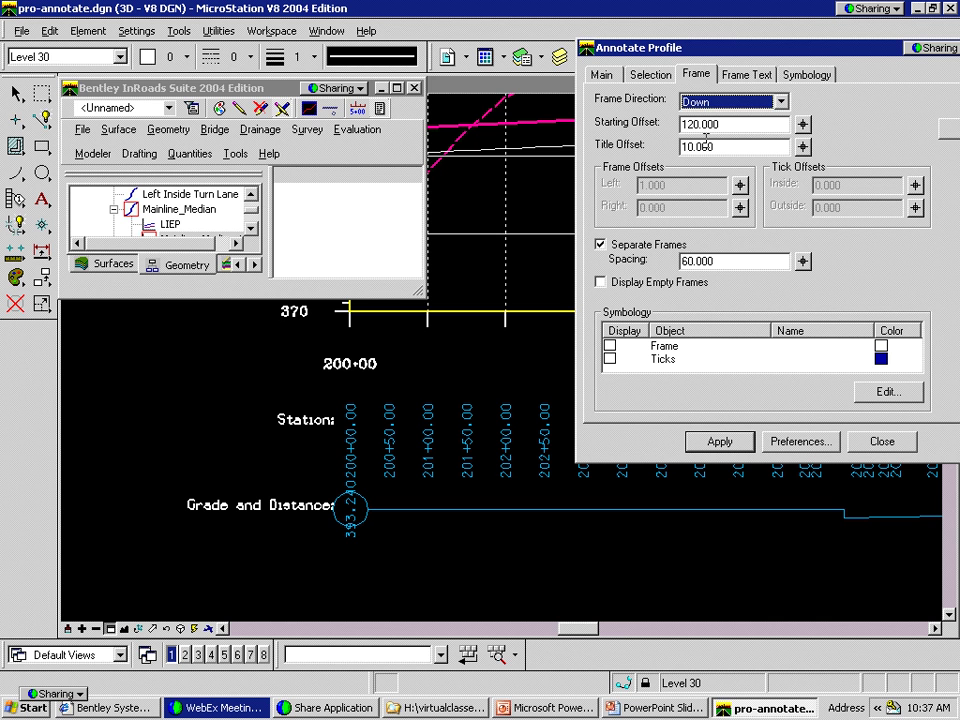
pyautogui.moveTo(733, 263); pyautogui.dragTo(607, 267)
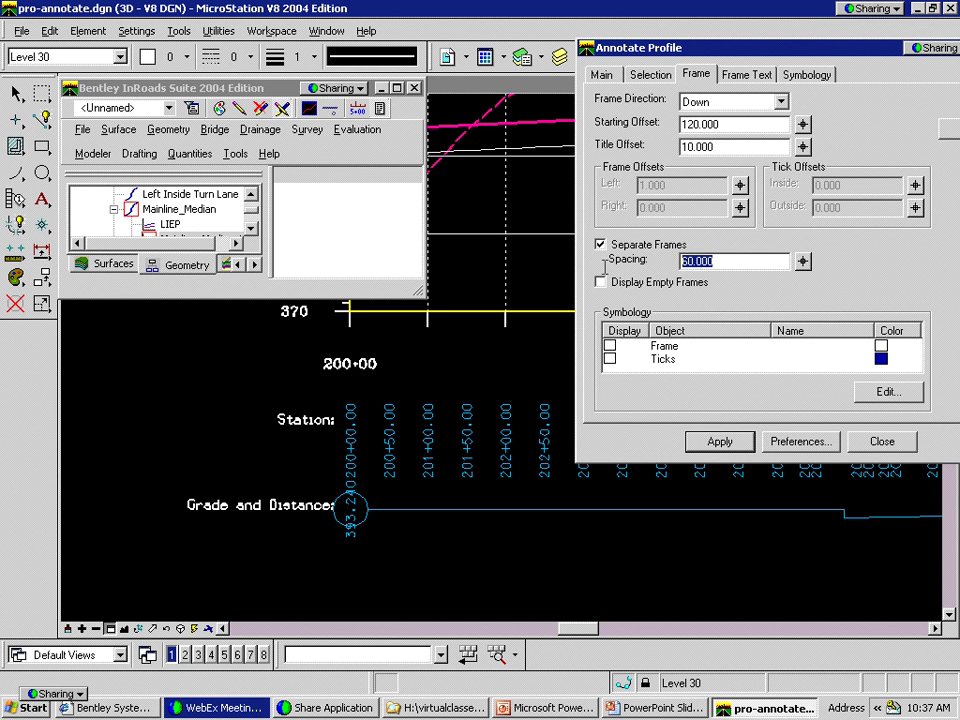
pyautogui.write('80')
pyautogui.click(720, 442)
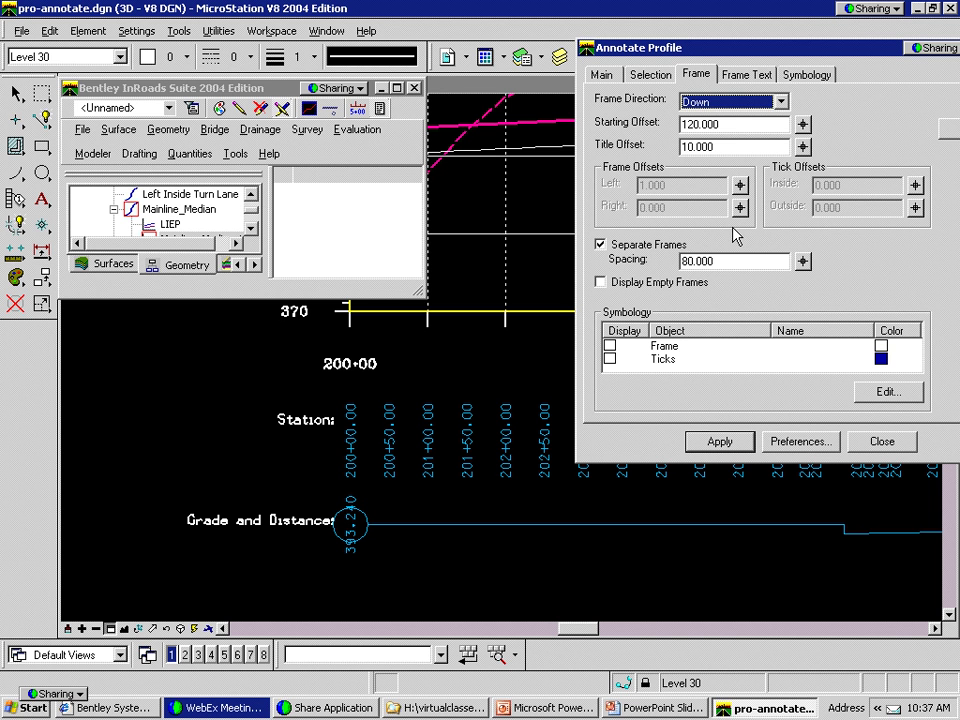
# Set the height of the Grade and Distance item to 100 and reapply the profile annotation
pyautogui.click(650, 74)
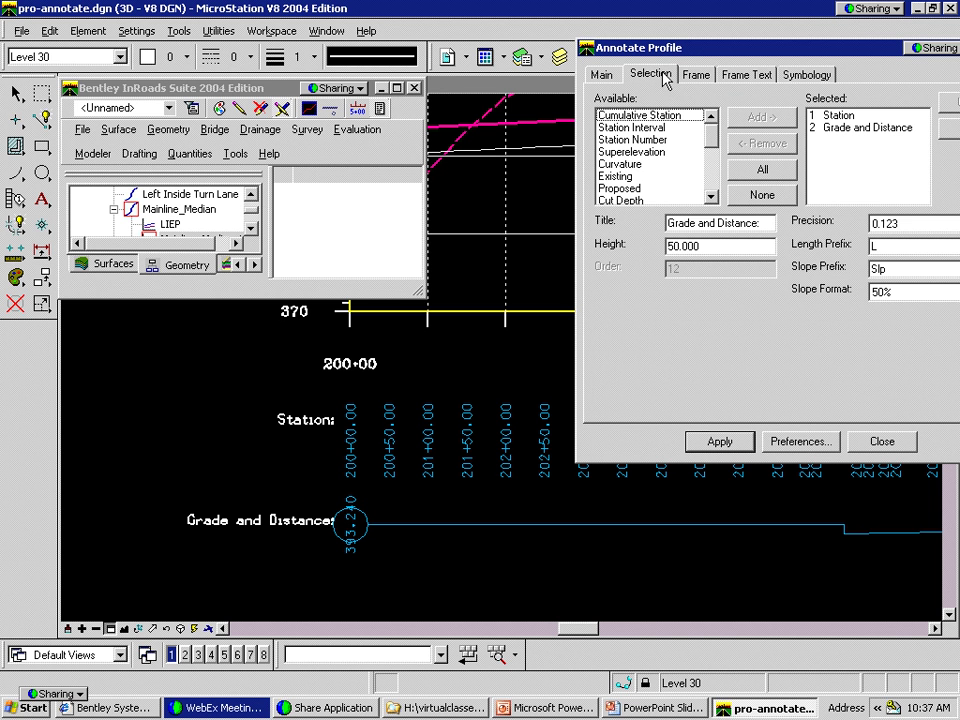
pyautogui.click(843, 132)
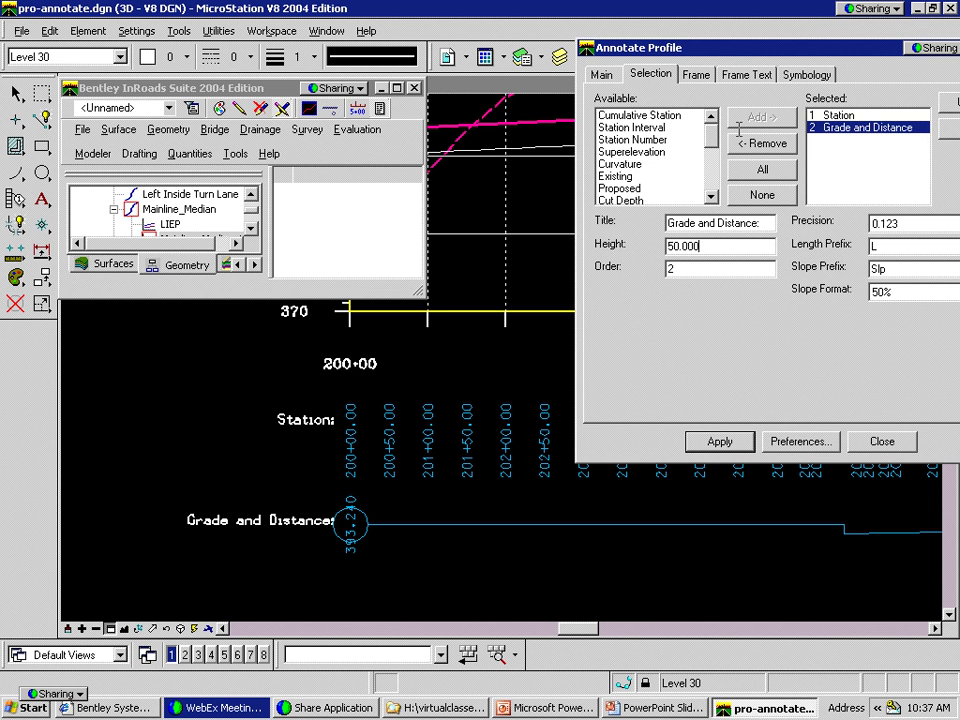
pyautogui.click(698, 75)
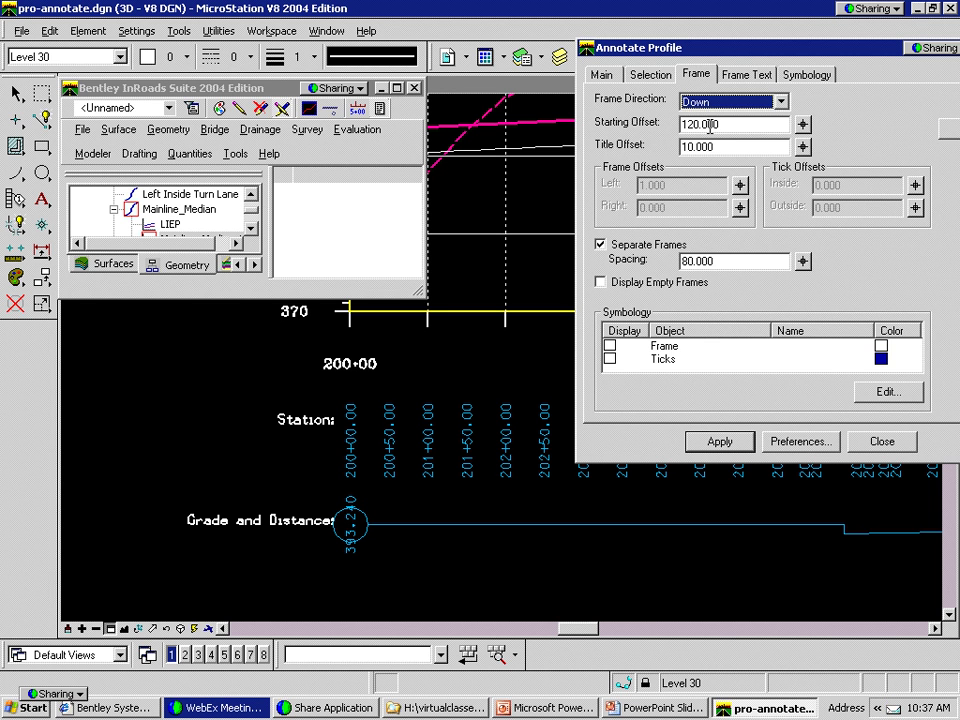
pyautogui.click(655, 75)
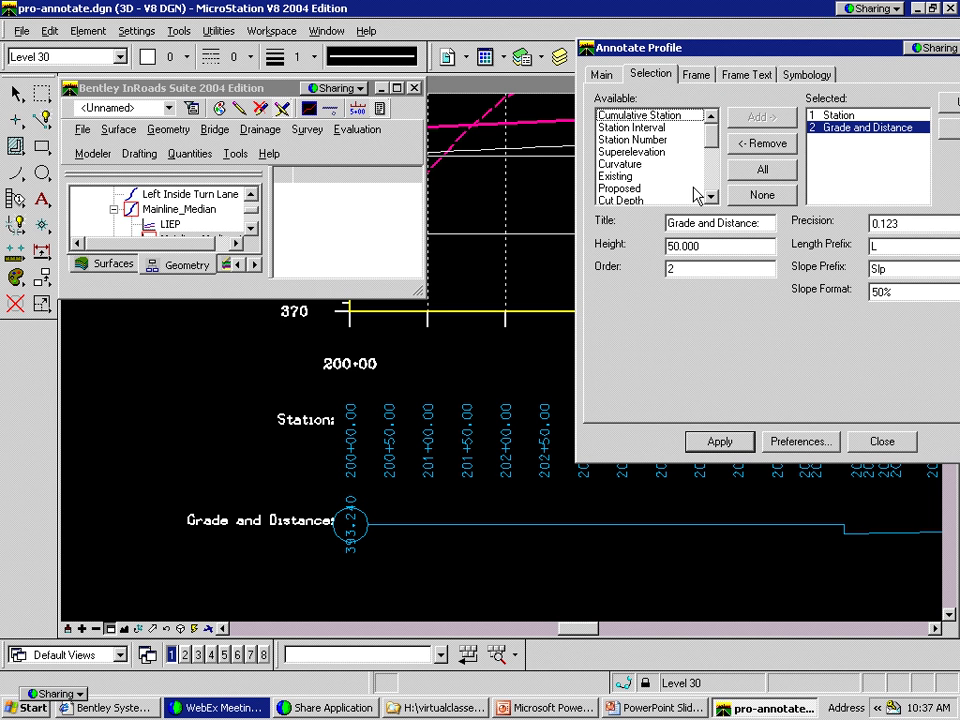
pyautogui.moveTo(712, 246); pyautogui.dragTo(587, 262)
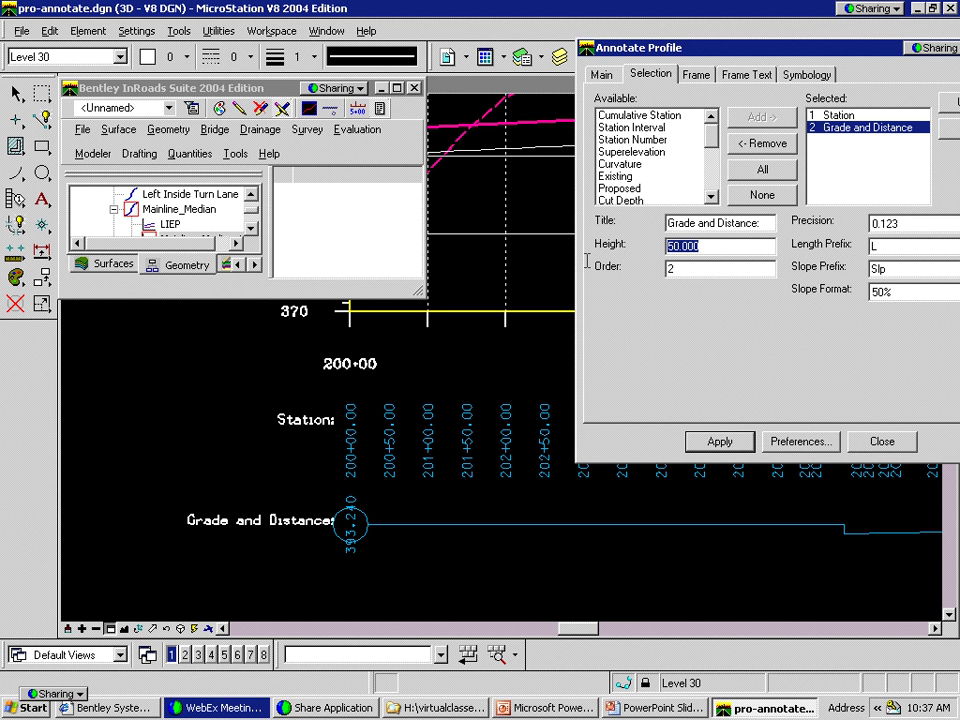
pyautogui.write('100')
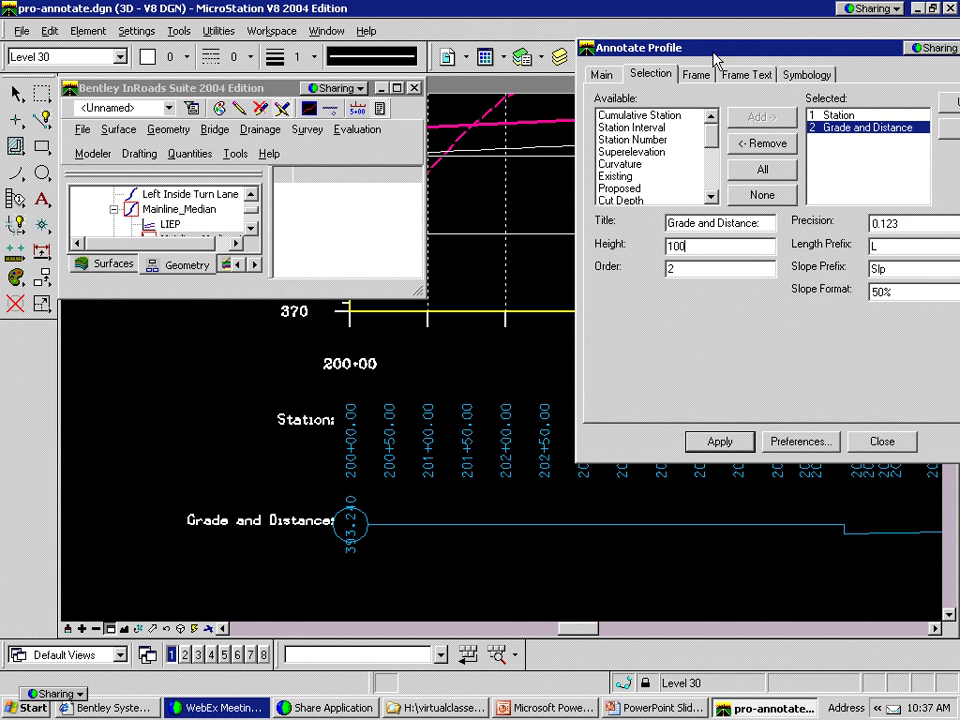
pyautogui.moveTo(715, 60); pyautogui.dragTo(606, 62)
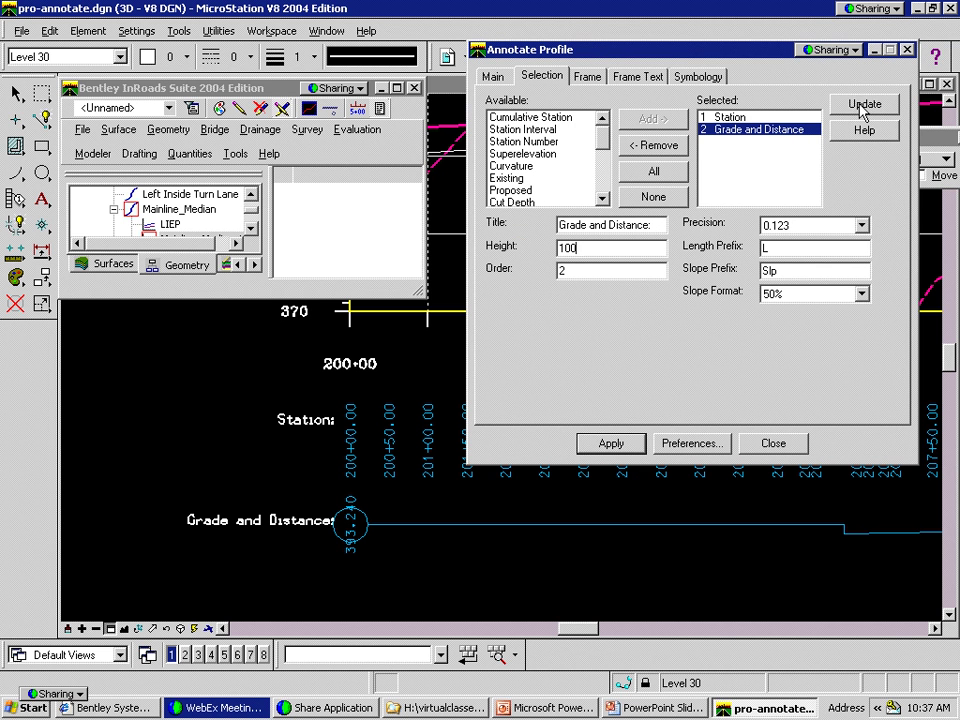
pyautogui.click(611, 440)
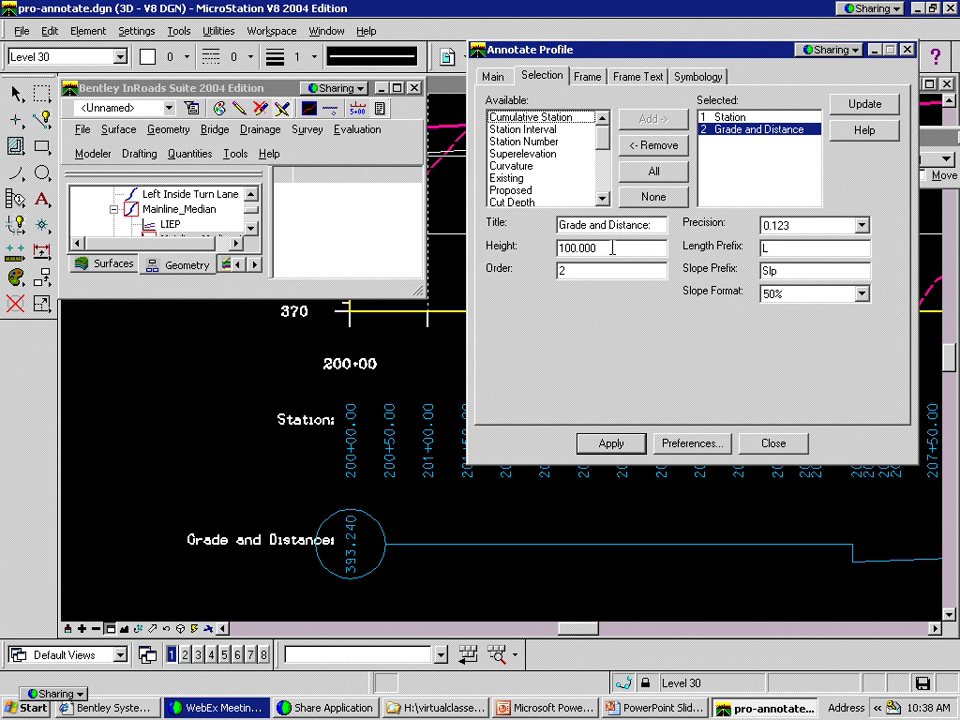
# Set the Grade and Distance height to 200, update the item and reapply the profile annotation
pyautogui.moveTo(613, 247); pyautogui.dragTo(524, 251)
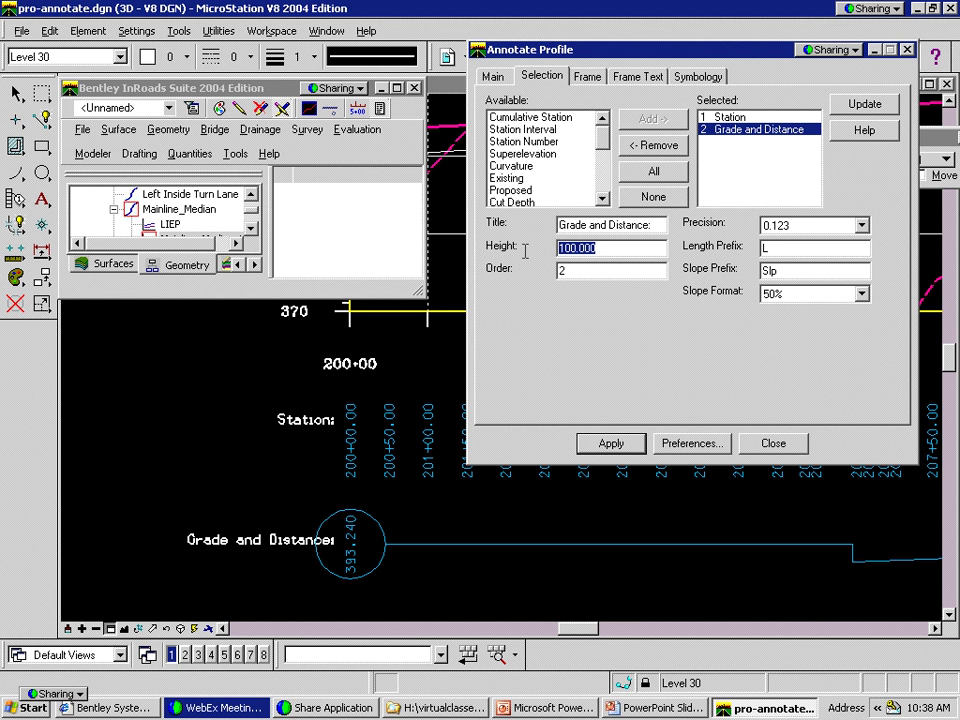
pyautogui.write('200')
pyautogui.click(604, 269)
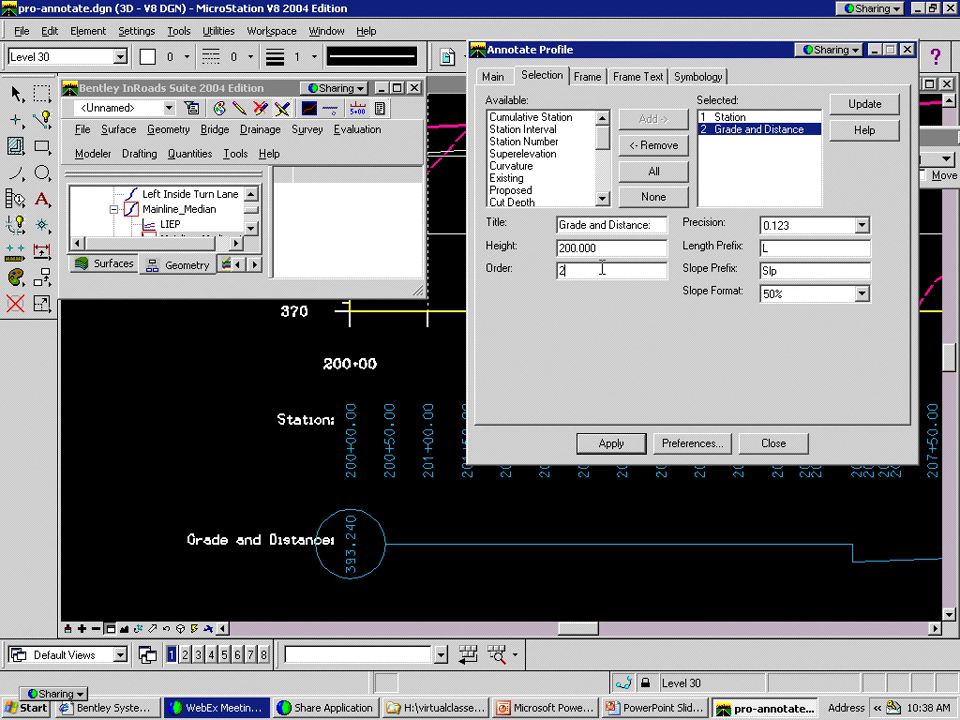
pyautogui.click(860, 106)
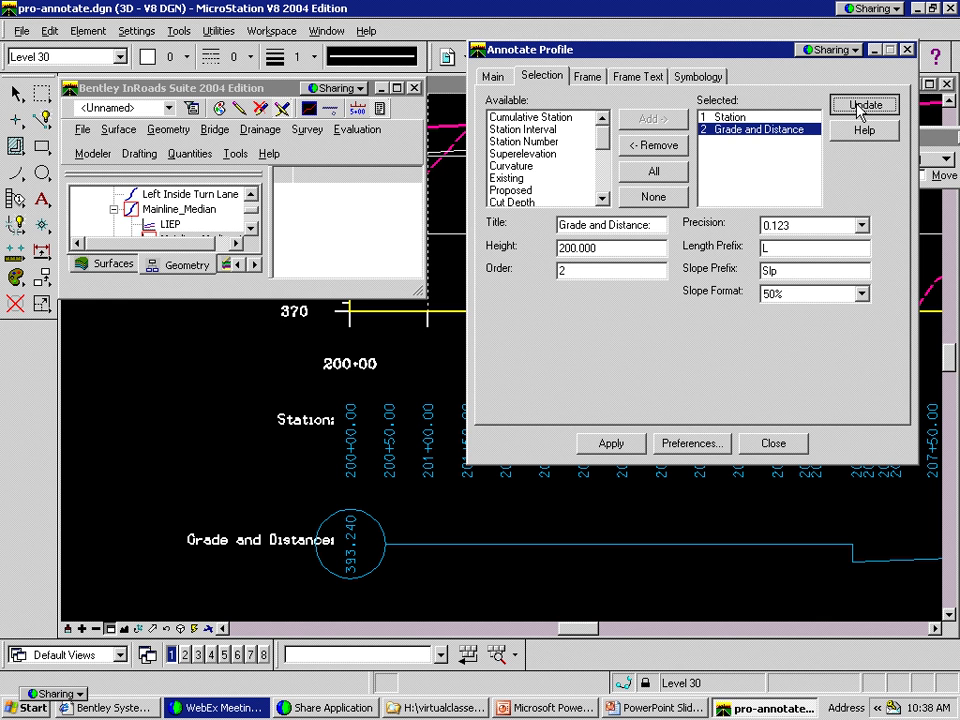
pyautogui.click(612, 445)
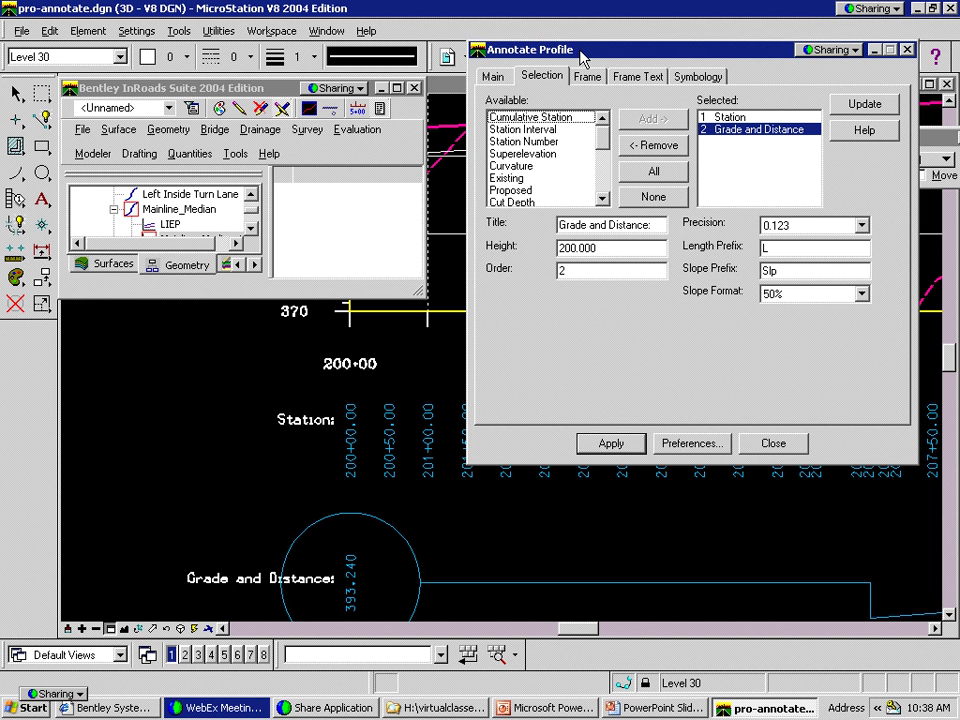
# Examine the Grade and Distance title and the elevation circle at station 200+00, where the profile begins
pyautogui.moveTo(580, 51); pyautogui.dragTo(700, 54)
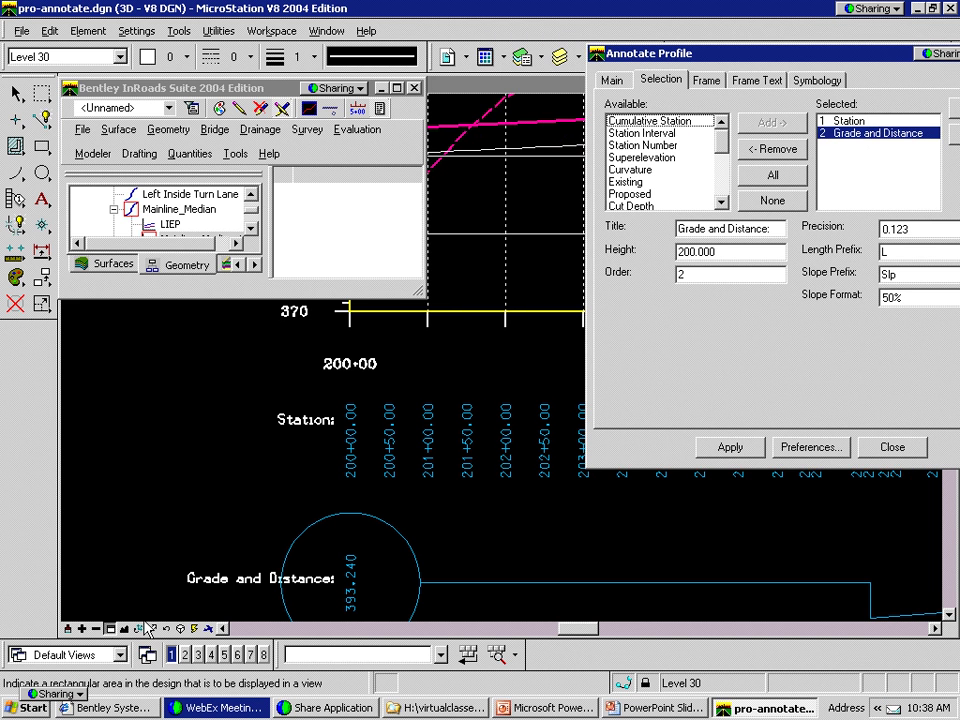
pyautogui.click(96, 629)
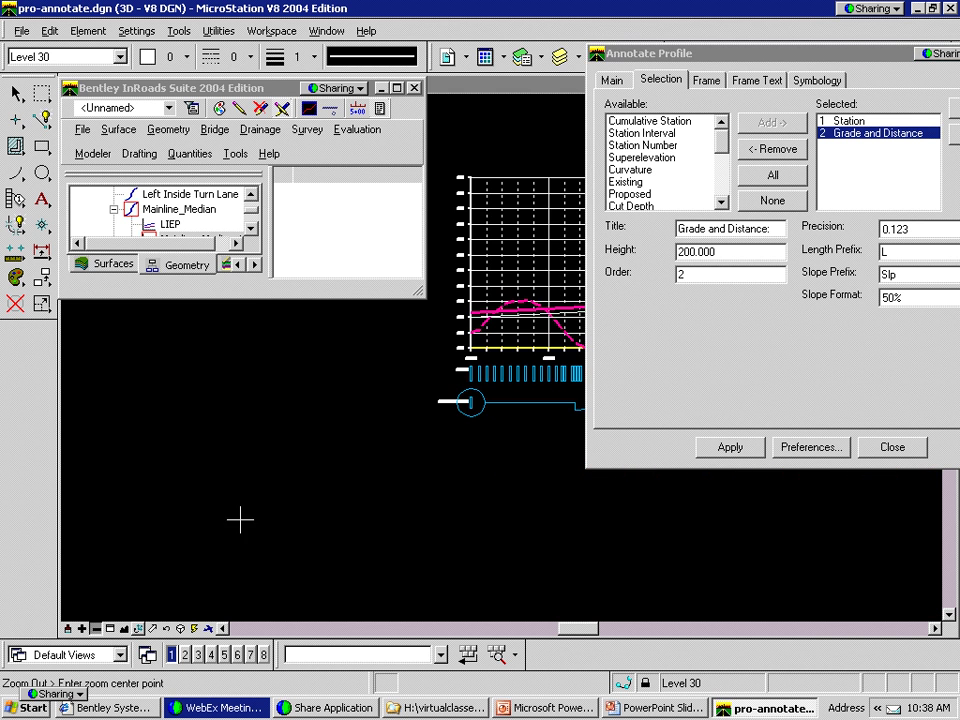
pyautogui.click(326, 506)
pyautogui.keyDown('shift'); pyautogui.moveTo(327, 506); pyautogui.dragTo(332, 493); pyautogui.keyUp('shift')
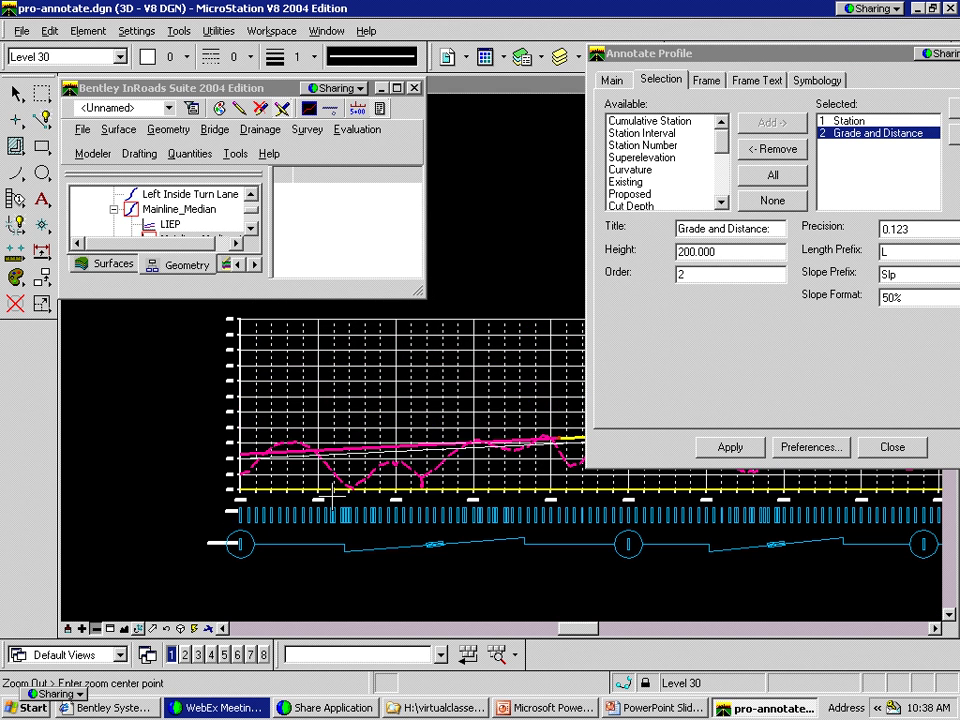
pyautogui.click(110, 628)
pyautogui.click(213, 557)
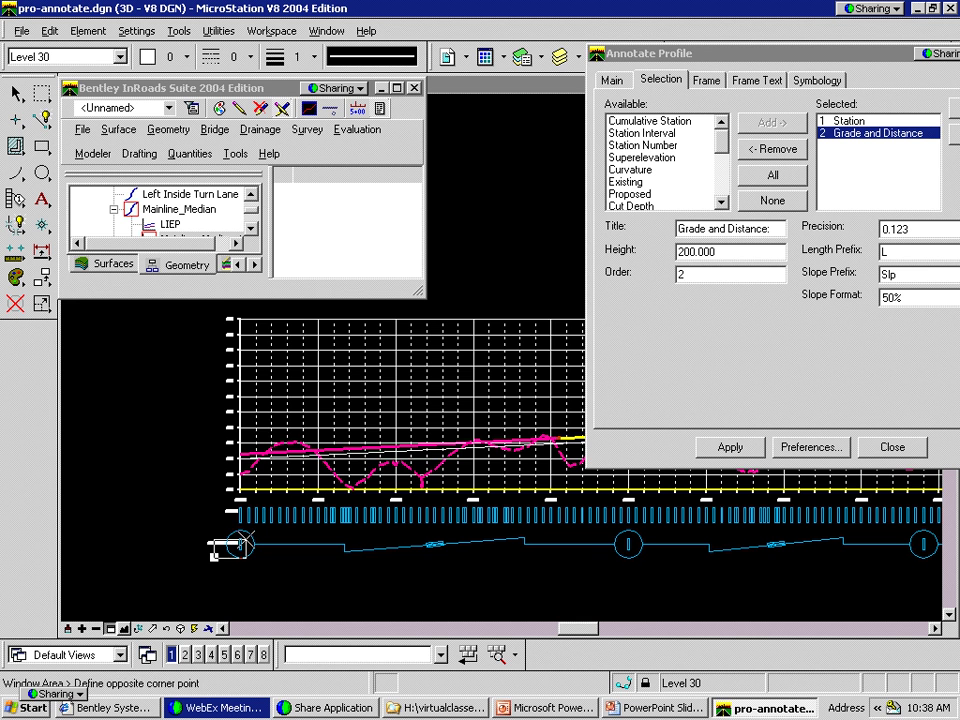
pyautogui.click(272, 512)
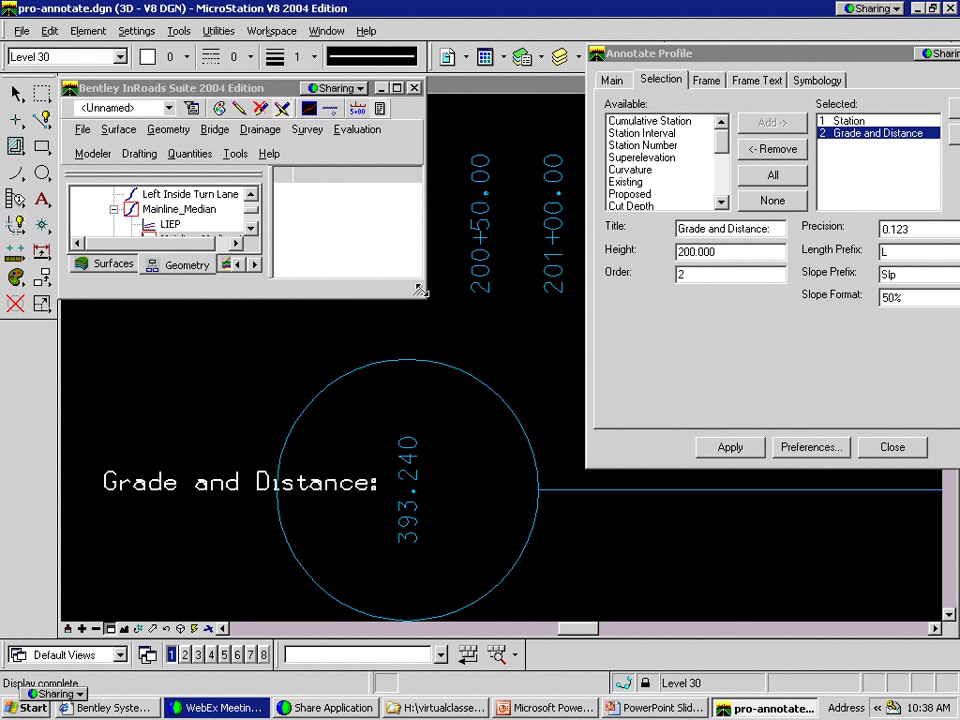
pyautogui.moveTo(421, 294); pyautogui.dragTo(351, 291)
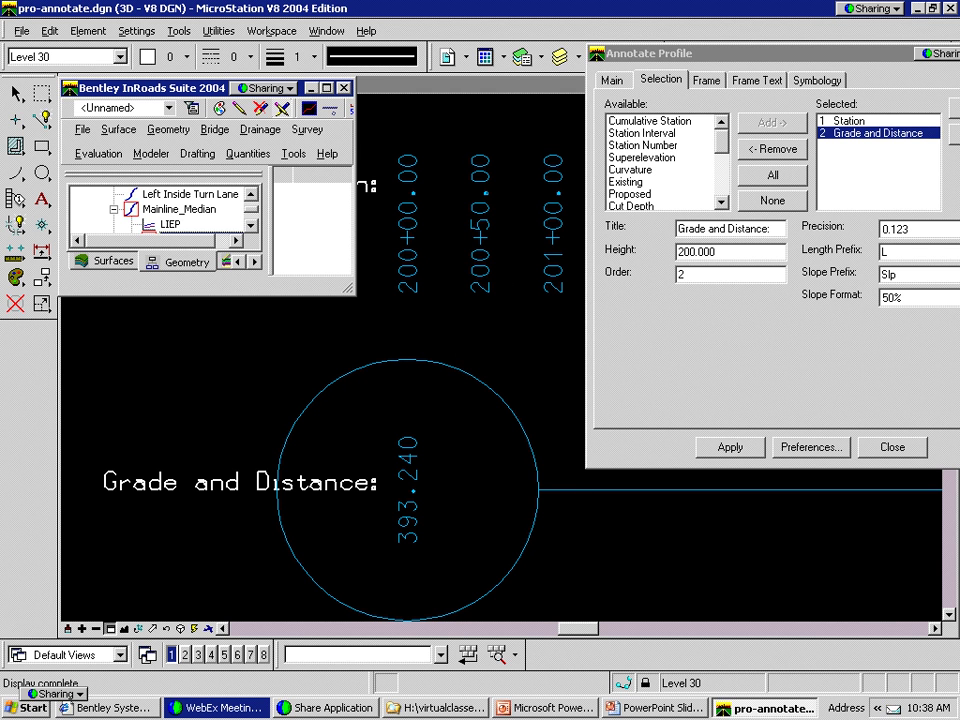
# Examine the slope and length label on the sloped Grade and Distance line between the first two elevation circles
pyautogui.moveTo(719, 140); pyautogui.dragTo(719, 155)
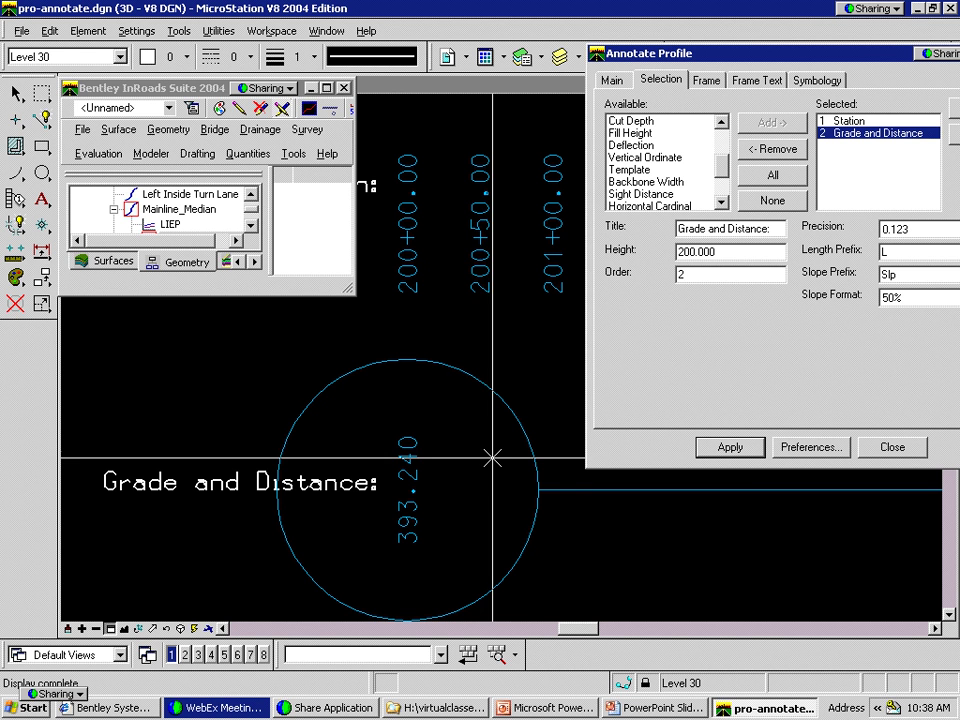
pyautogui.moveTo(685, 52)
pyautogui.mouseDown()
pyautogui.moveTo(742, 33)
pyautogui.moveTo(752, 5)
pyautogui.moveTo(852, 3)
pyautogui.mouseUp()
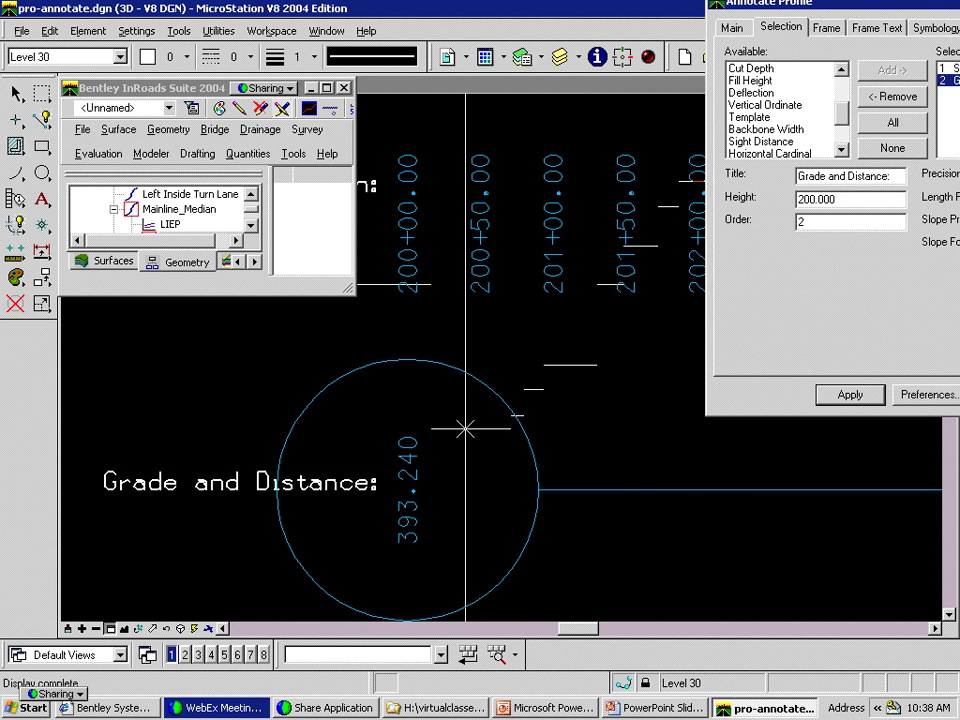
pyautogui.click(96, 629)
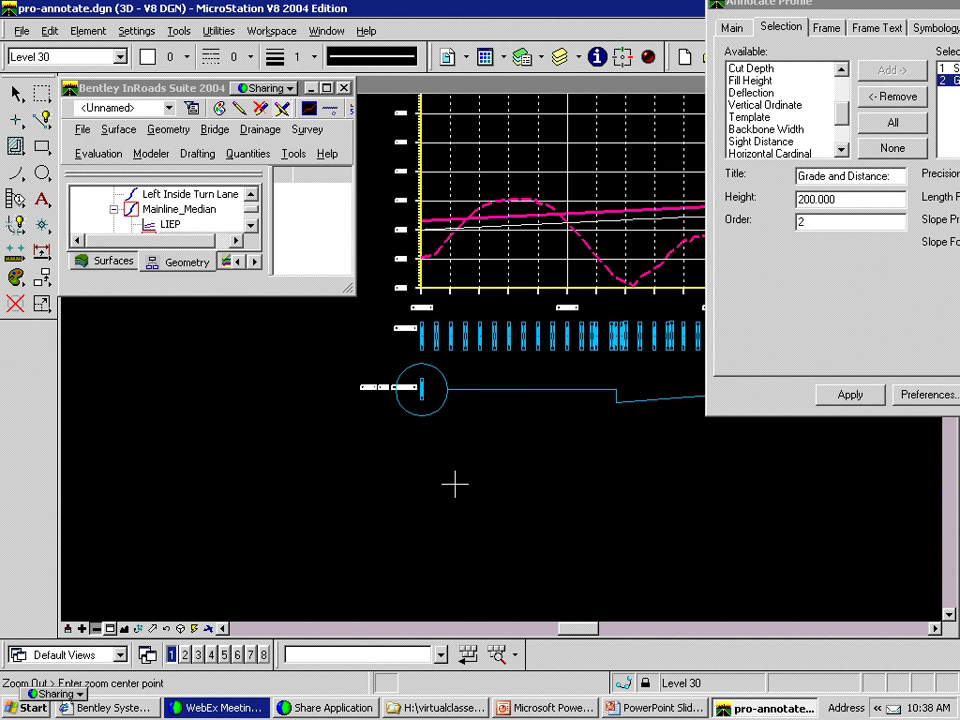
pyautogui.moveTo(455, 484)
pyautogui.keyDown('shift'); pyautogui.mouseDown()
pyautogui.moveTo(474, 454)
pyautogui.moveTo(513, 454)
pyautogui.moveTo(408, 411)
pyautogui.moveTo(548, 472)
pyautogui.mouseUp(); pyautogui.keyUp('shift')
pyautogui.click(110, 629)
pyautogui.click(313, 602)
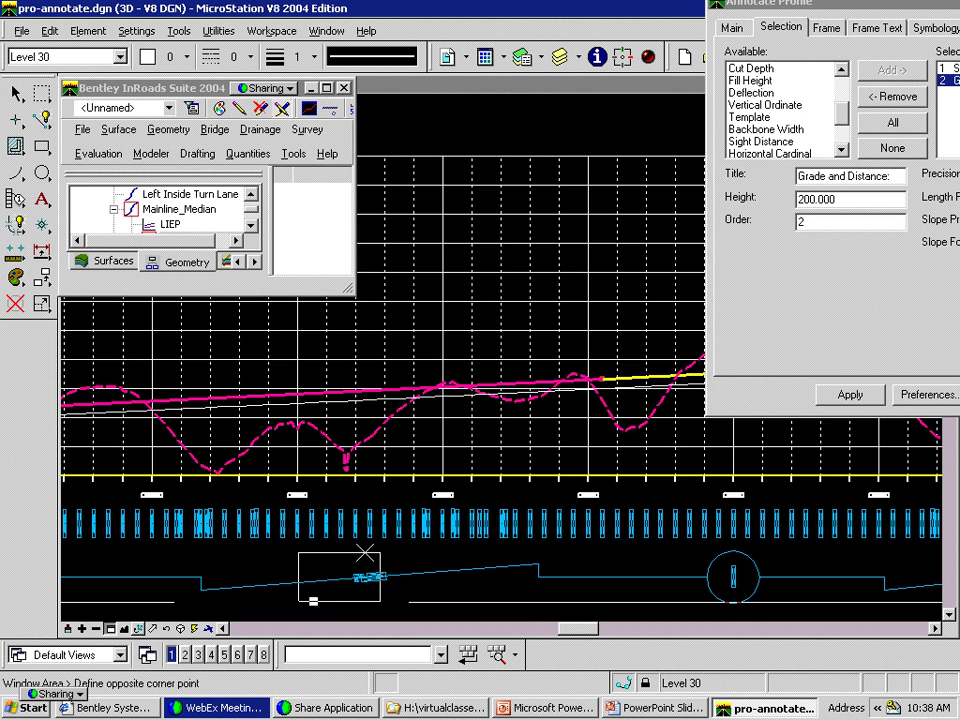
pyautogui.click(373, 543)
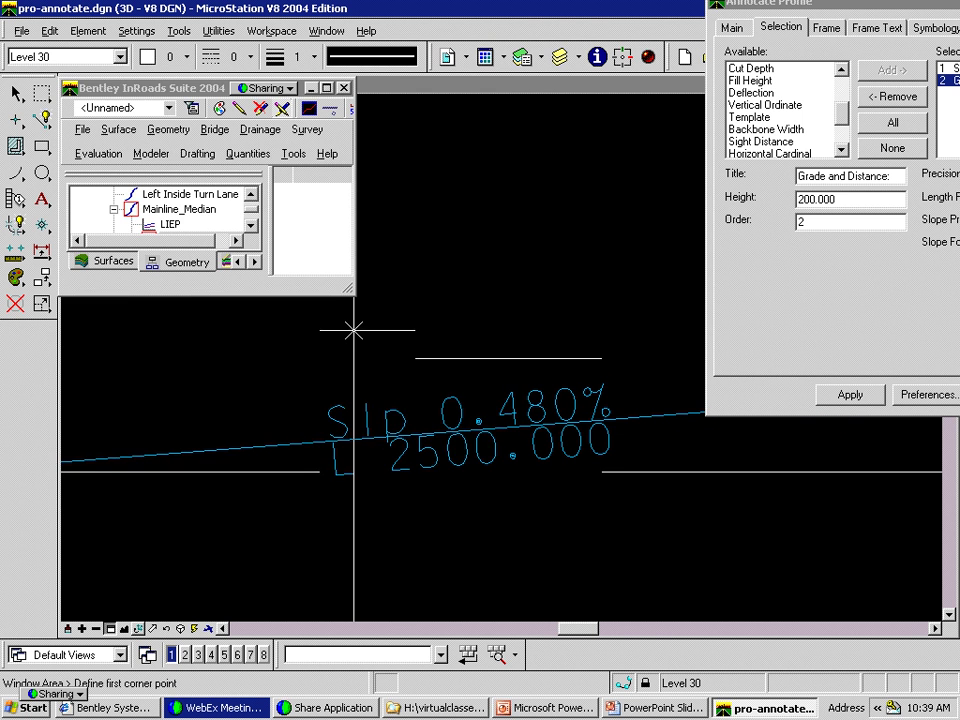
# Review the Mainline_Median_Vert vertical alignment for the grade and tangent data around station 200+00, and close the review
pyautogui.rightClick(222, 298)
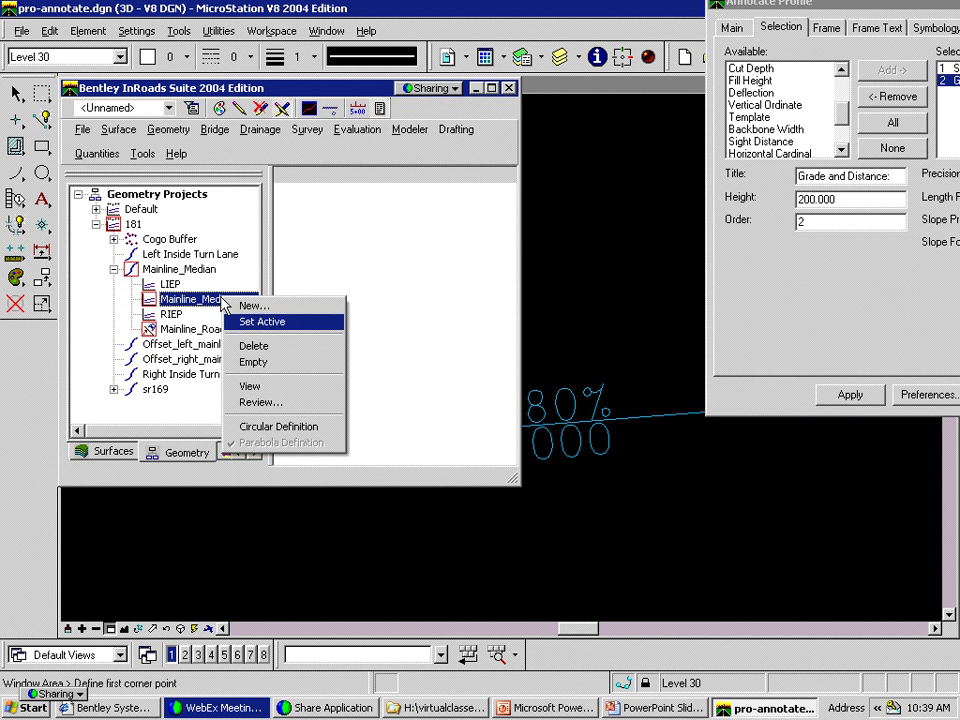
pyautogui.click(256, 403)
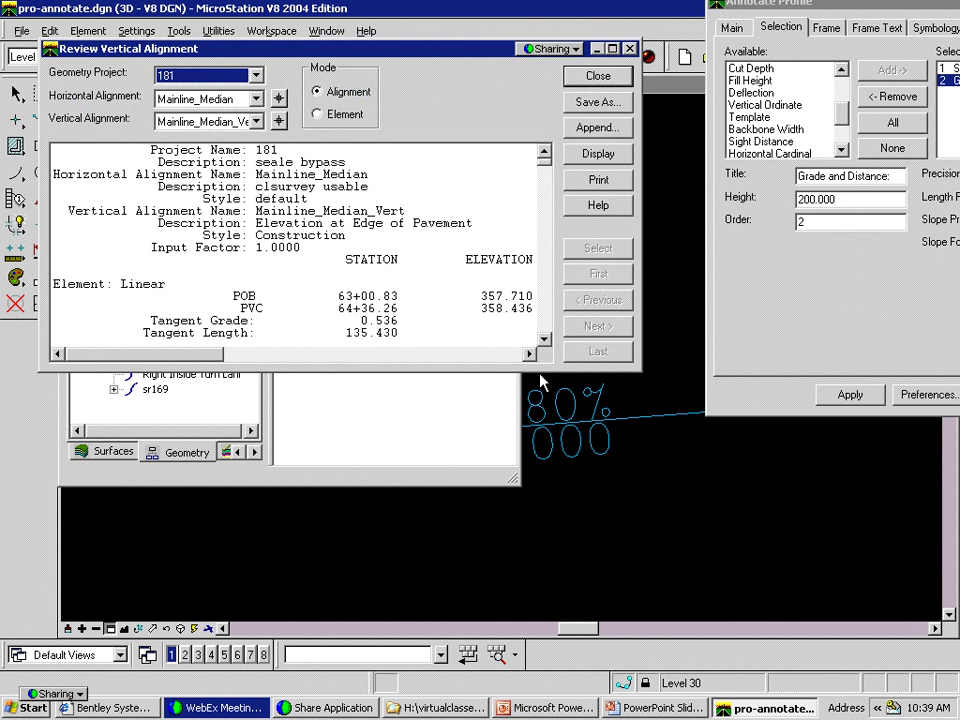
pyautogui.moveTo(637, 377); pyautogui.dragTo(708, 490)
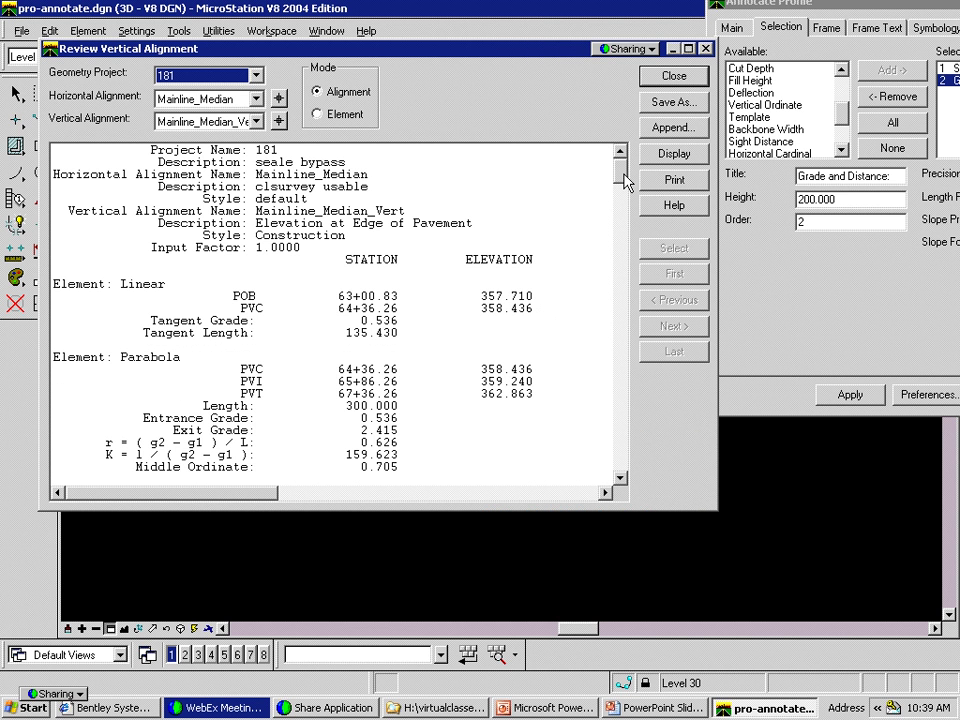
pyautogui.moveTo(622, 180); pyautogui.dragTo(620, 307)
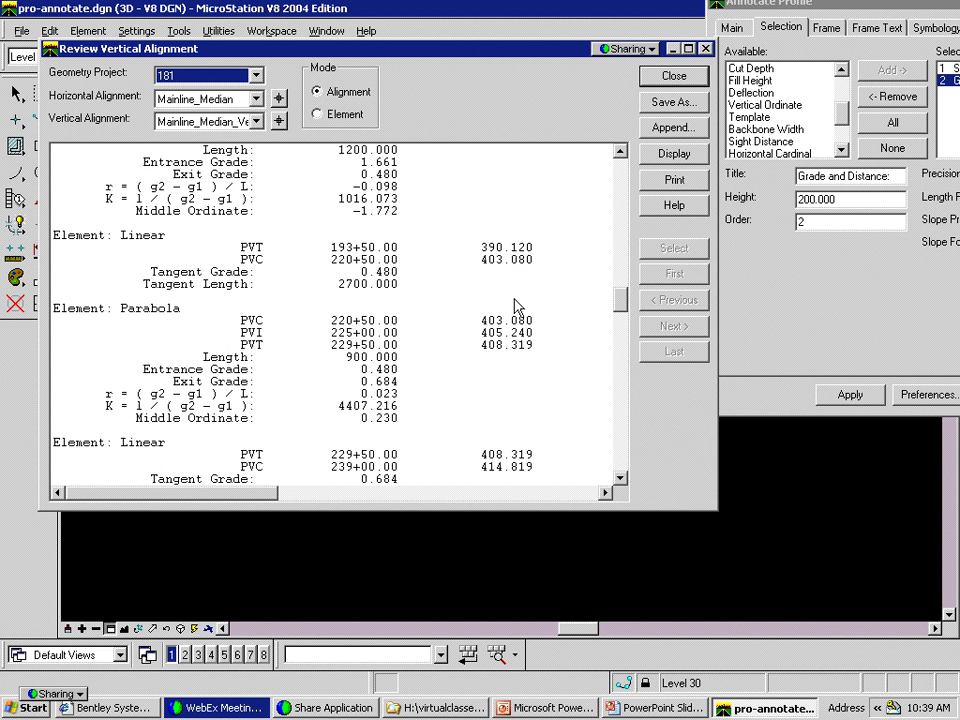
pyautogui.scroll(1, 455, 235)
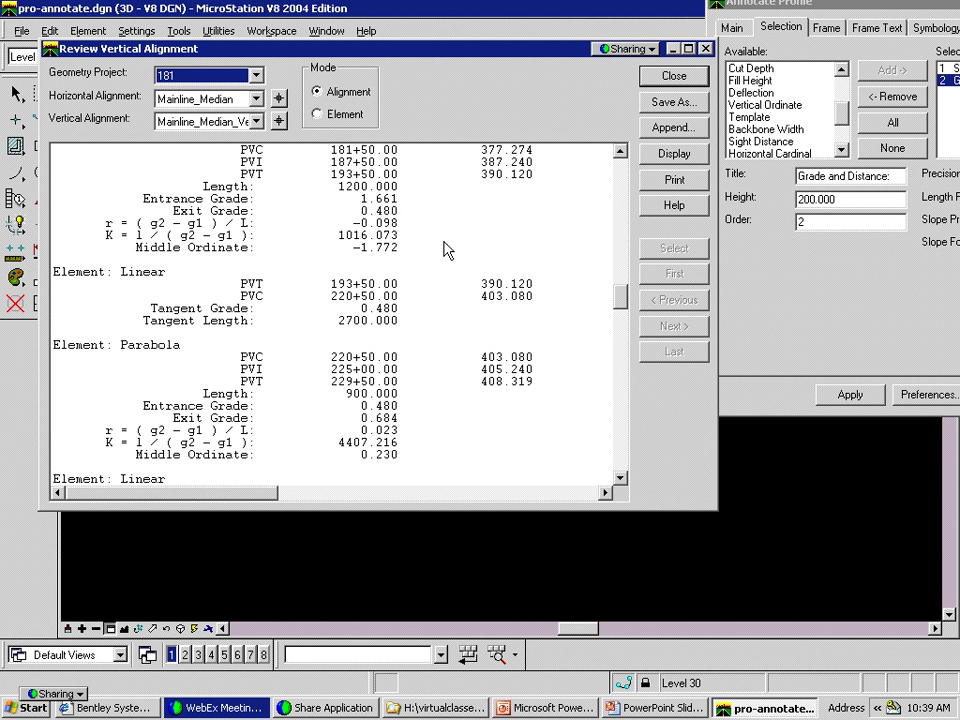
pyautogui.click(390, 213)
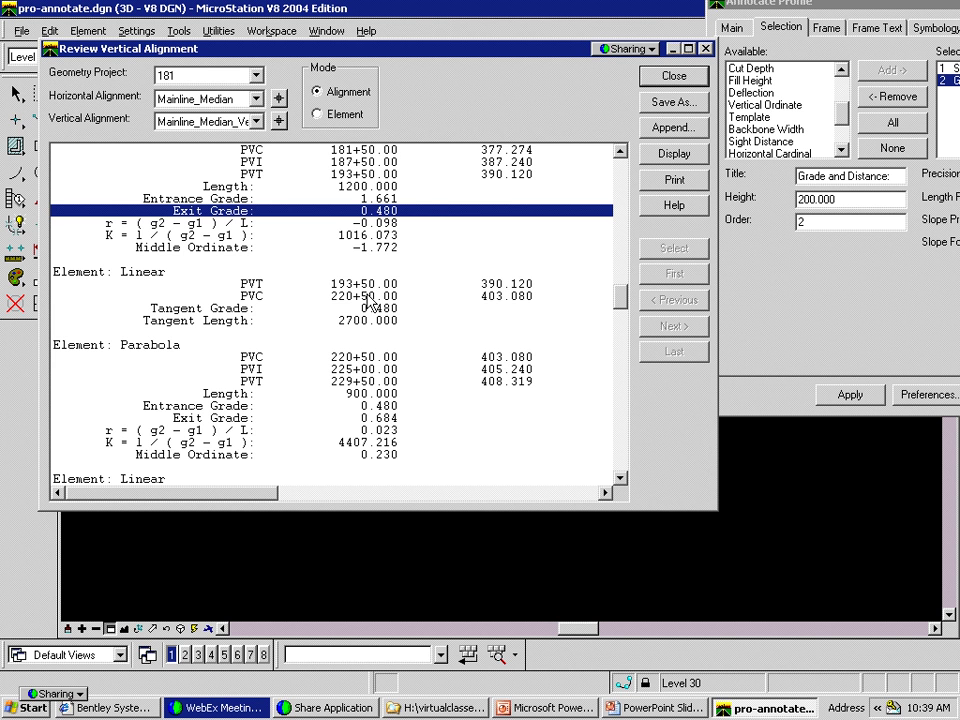
pyautogui.click(668, 78)
# Examine the Grade and Distance elevation circle at station 225+00 and shrink the InRoads window to uncover more of the profile
pyautogui.moveTo(516, 483); pyautogui.dragTo(504, 345)
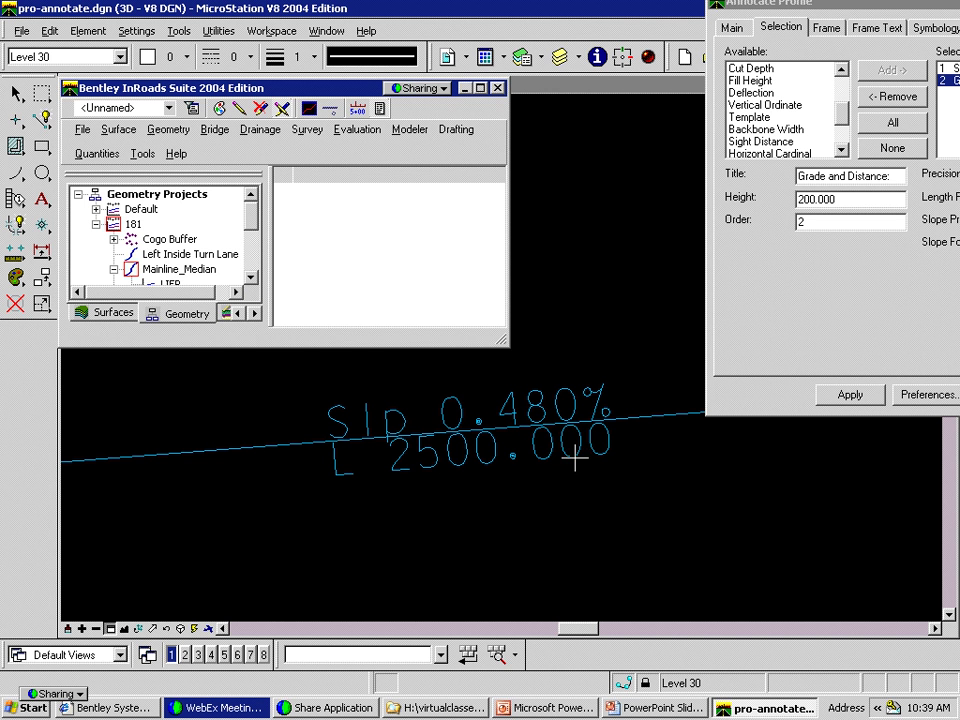
pyautogui.click(96, 628)
pyautogui.click(330, 459)
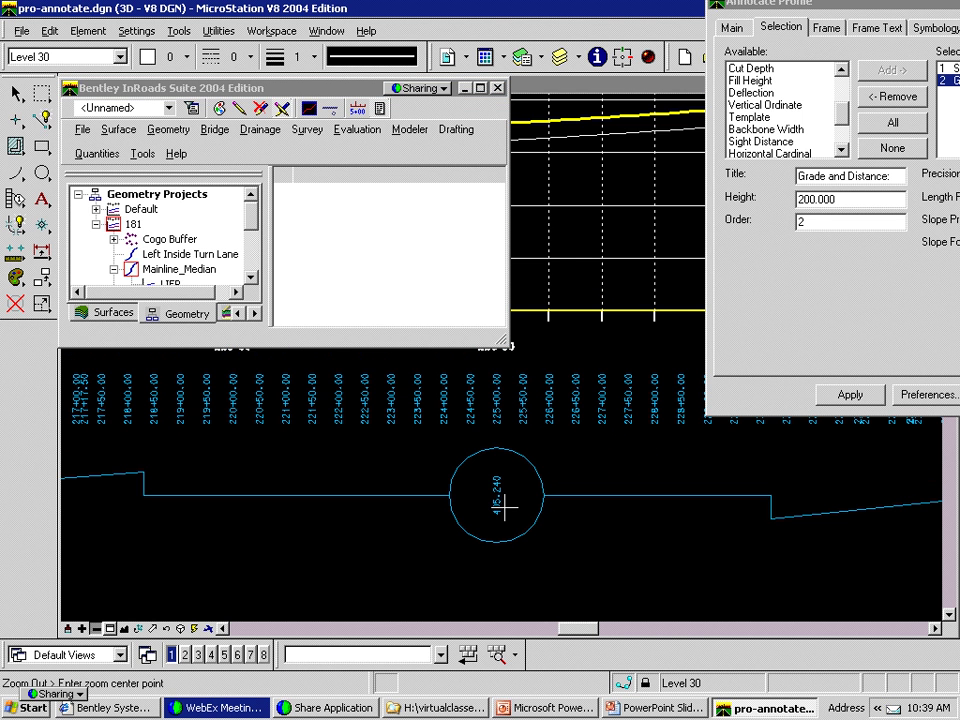
pyautogui.moveTo(507, 346); pyautogui.dragTo(257, 242)
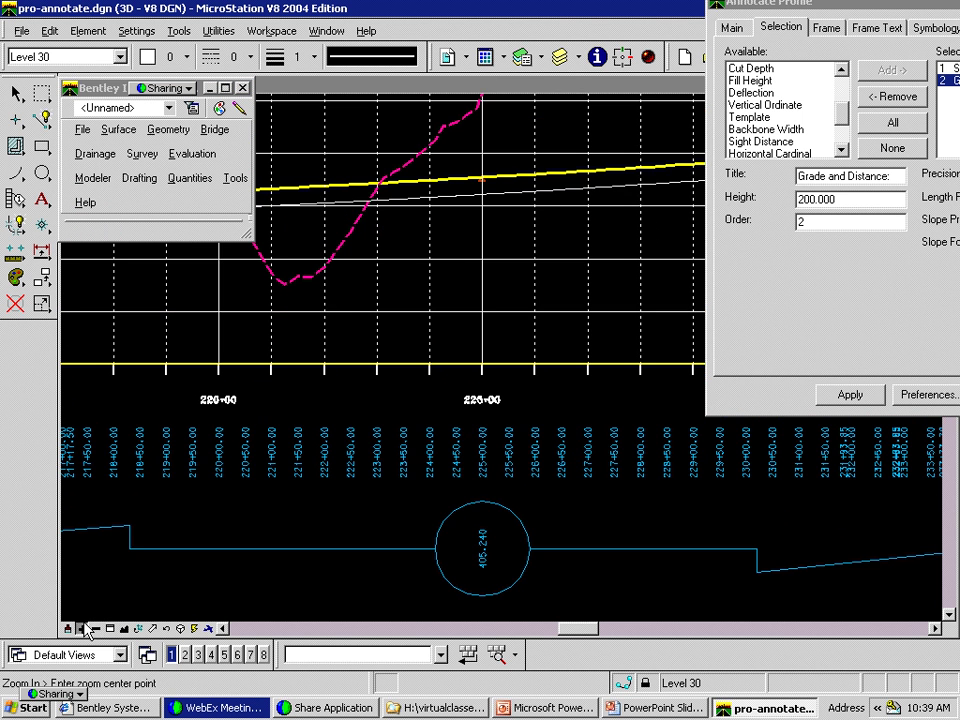
# Examine the Grade and Distance strip from station 225+00 onward, including the slope and length label on the sloped line past station 250+00
pyautogui.click(266, 583)
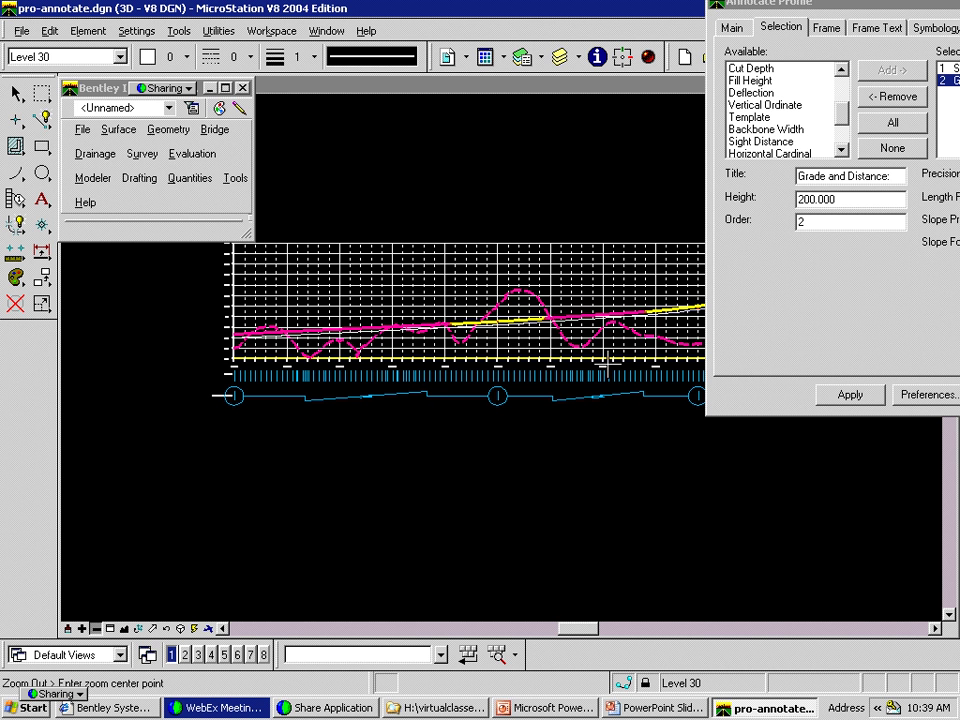
pyautogui.click(110, 629)
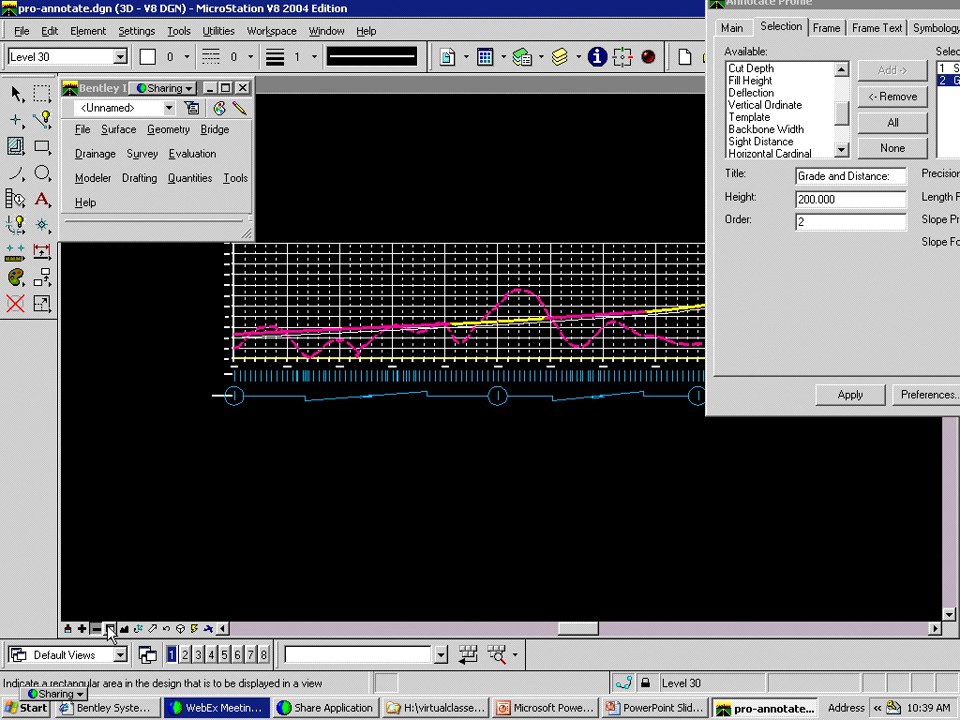
pyautogui.click(532, 424)
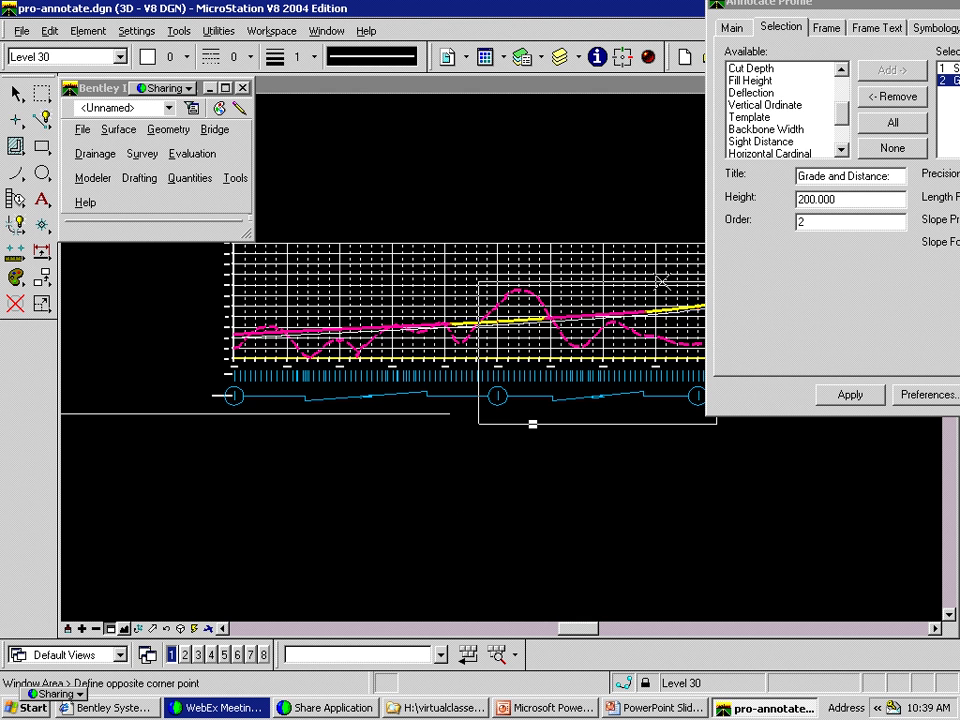
pyautogui.click(660, 270)
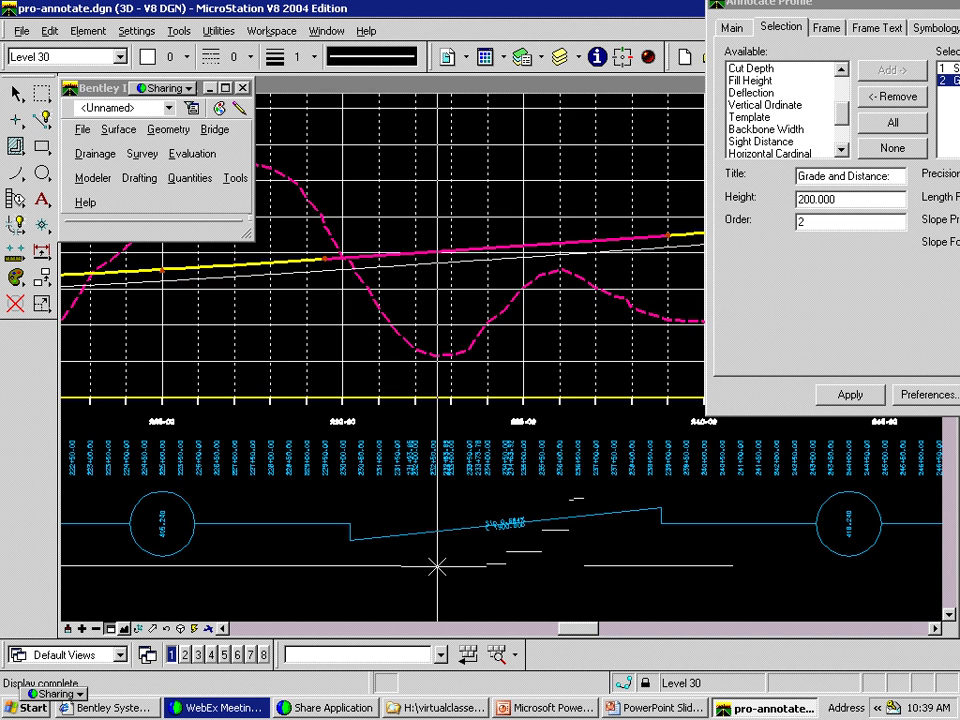
pyautogui.scroll(3, 437, 566)
pyautogui.click(97, 629)
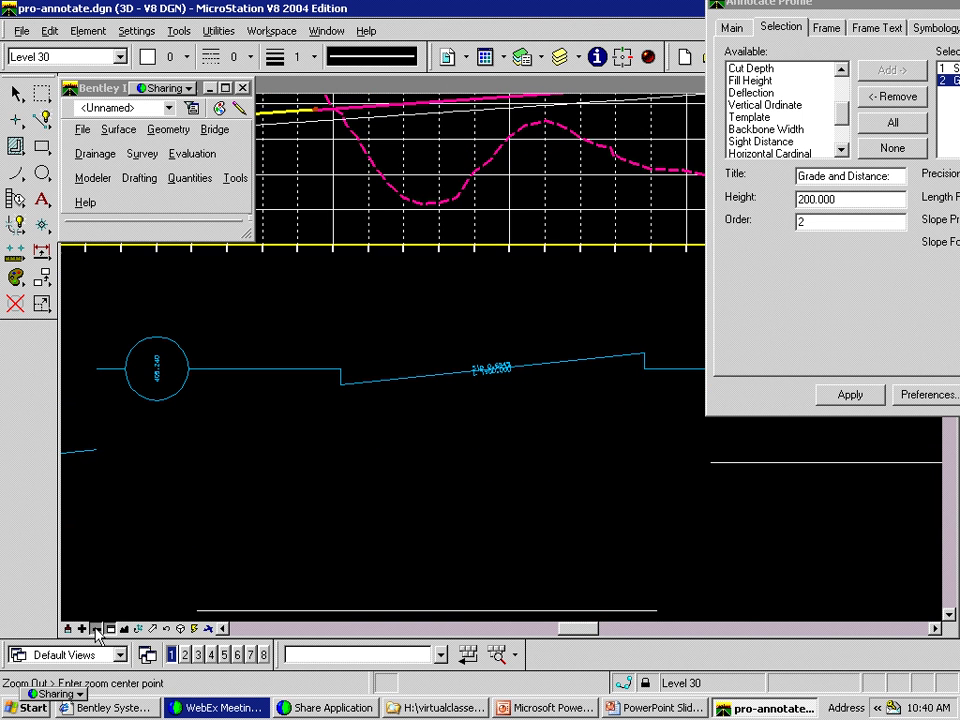
pyautogui.keyDown('shift'); pyautogui.moveTo(338, 438); pyautogui.dragTo(467, 321); pyautogui.keyUp('shift')
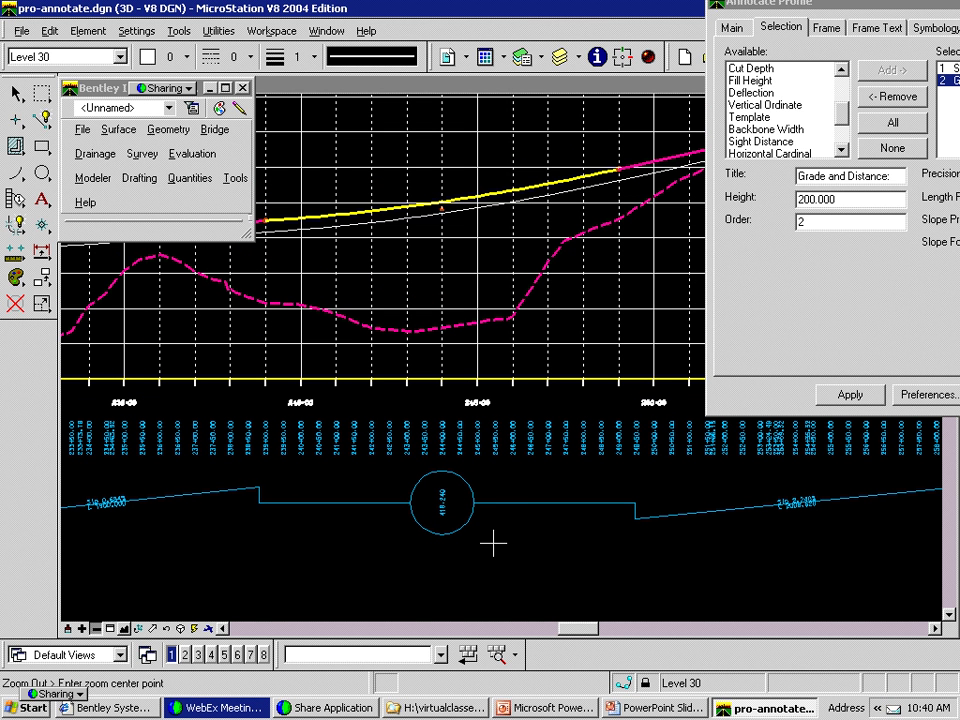
pyautogui.keyDown('shift'); pyautogui.moveTo(494, 543); pyautogui.dragTo(548, 549); pyautogui.keyUp('shift')
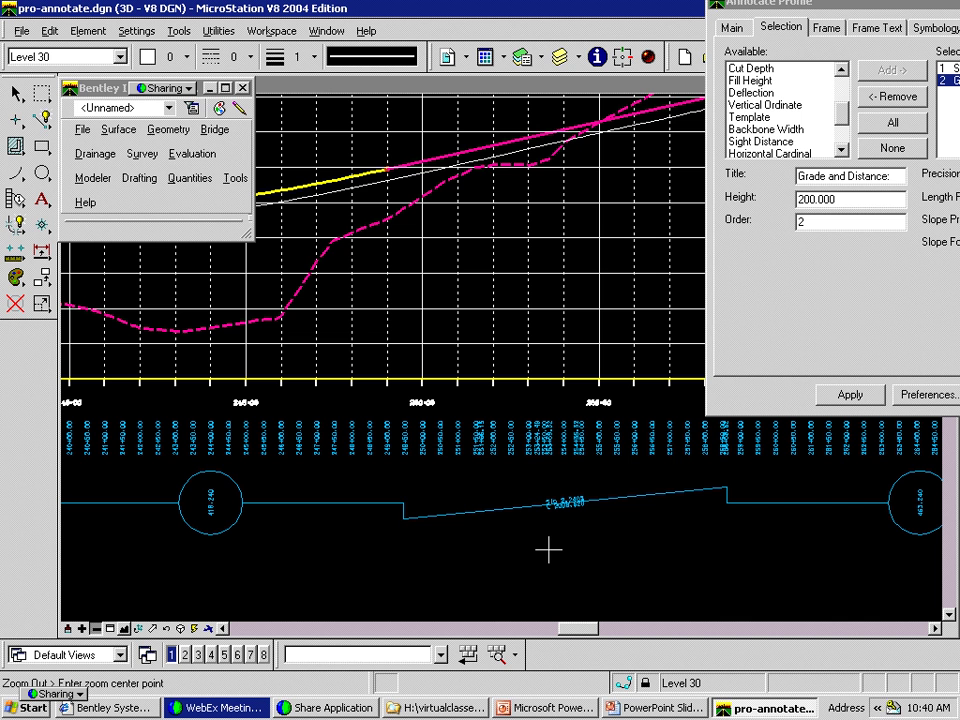
pyautogui.click(110, 628)
pyautogui.click(480, 546)
pyautogui.click(645, 455)
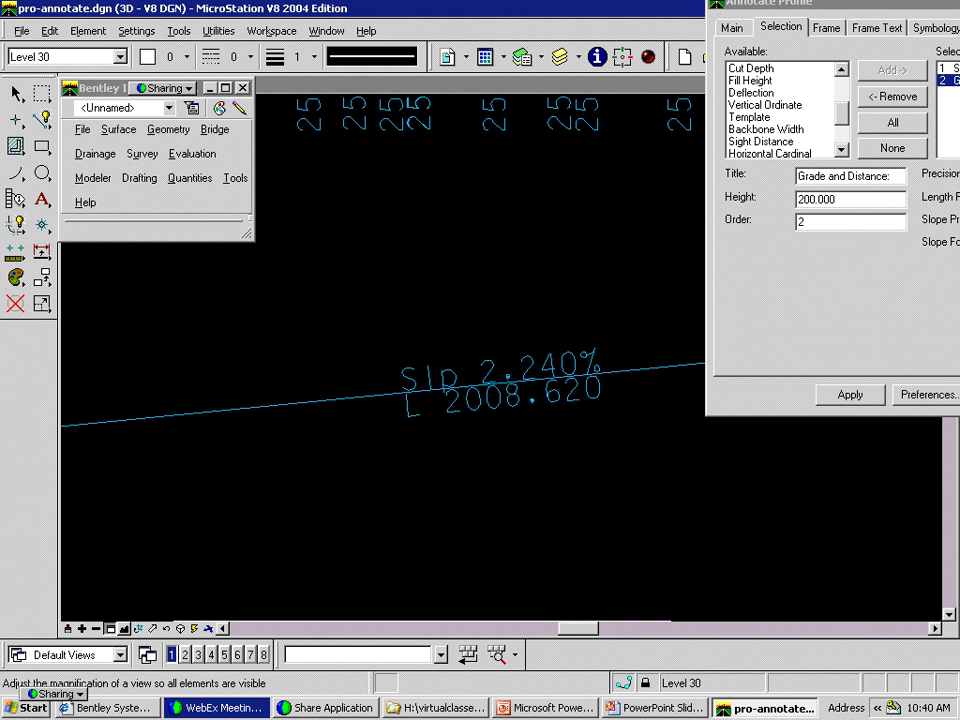
# Replace the Grade and Distance item with Vertical Ordinate in the selected annotation items and apply the profile annotation
pyautogui.click(317, 527)
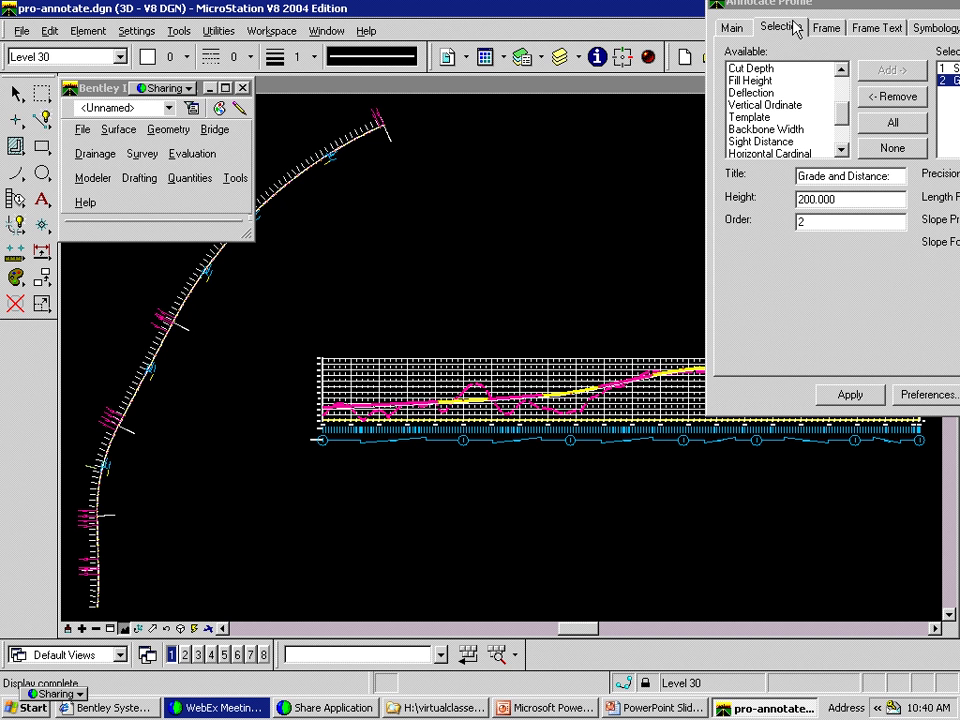
pyautogui.click(110, 628)
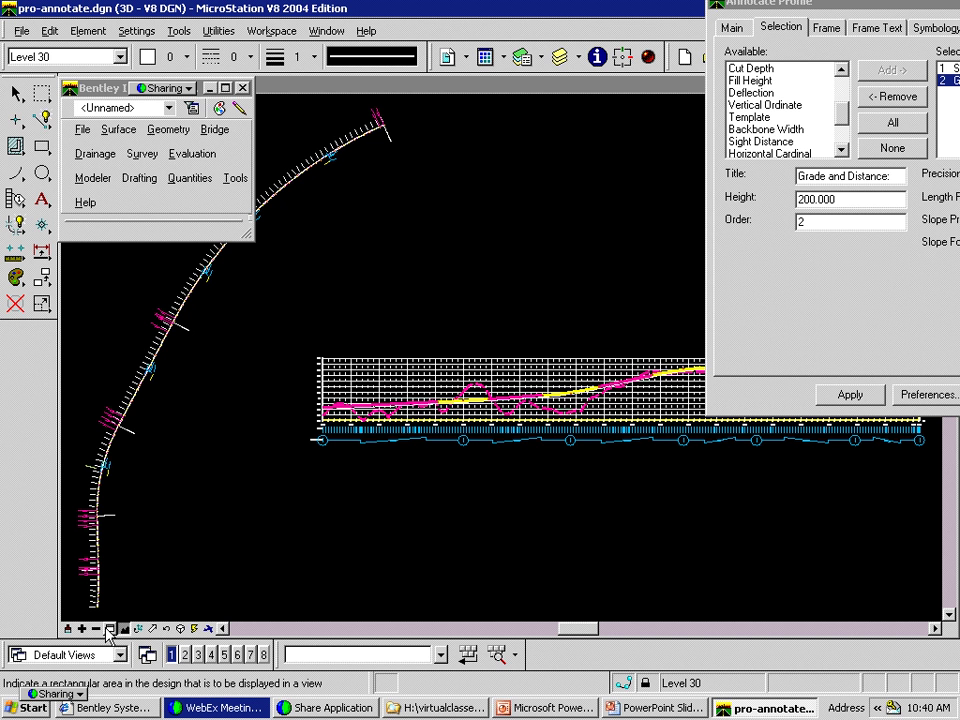
pyautogui.click(276, 474)
pyautogui.click(404, 376)
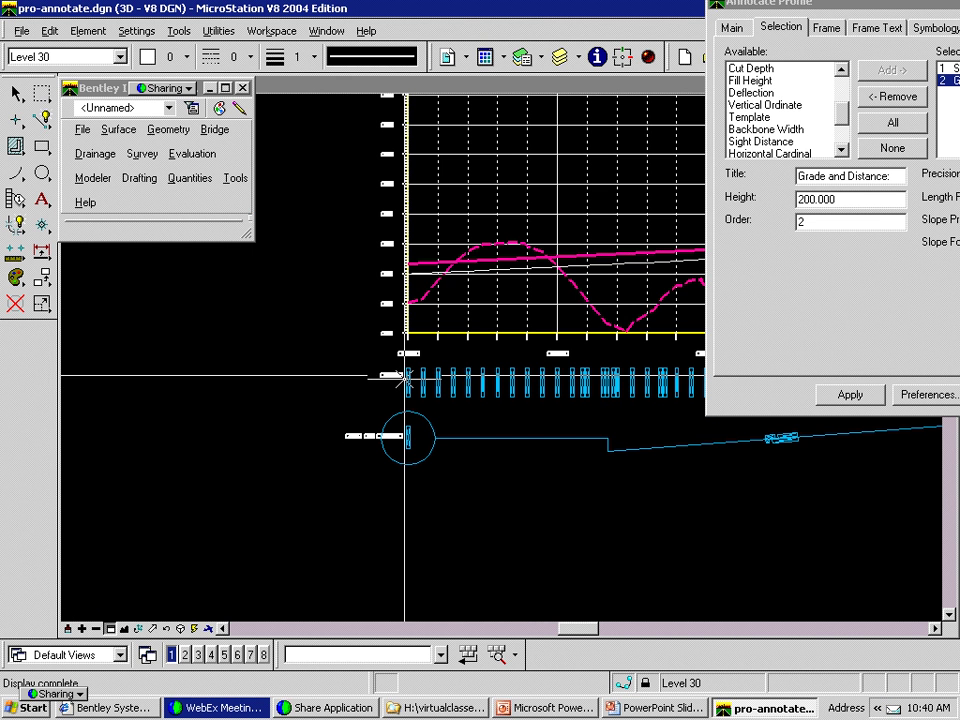
pyautogui.click(364, 499)
pyautogui.click(533, 270)
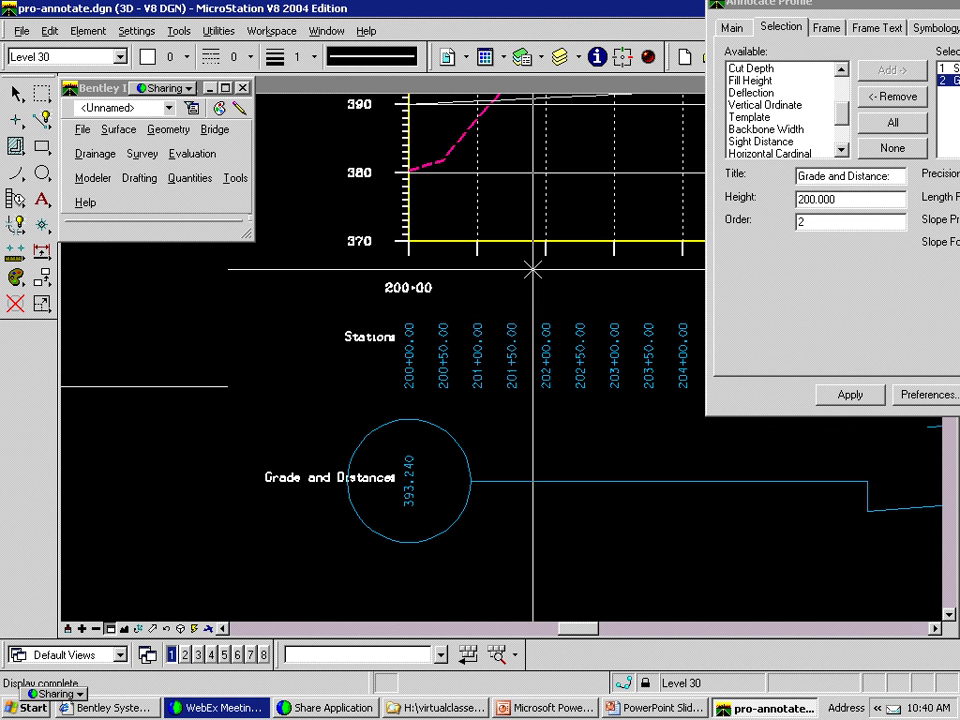
pyautogui.moveTo(891, 3)
pyautogui.mouseDown()
pyautogui.moveTo(799, 18)
pyautogui.moveTo(665, 64)
pyautogui.mouseUp()
pyautogui.click(665, 161)
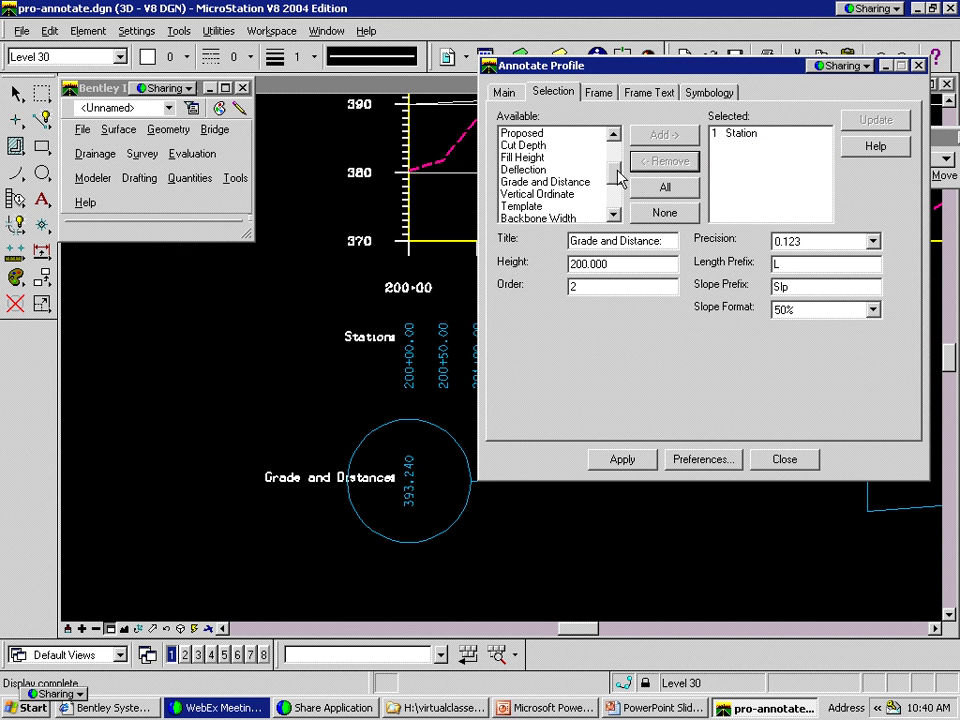
pyautogui.scroll(-1, 619, 176)
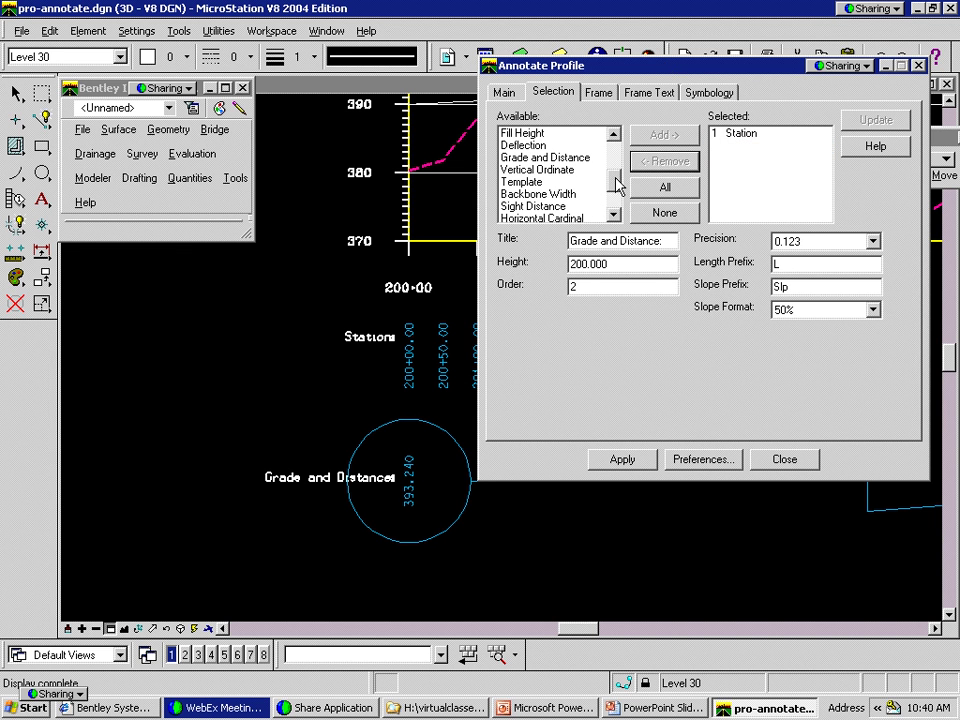
pyautogui.click(605, 170)
pyautogui.click(672, 136)
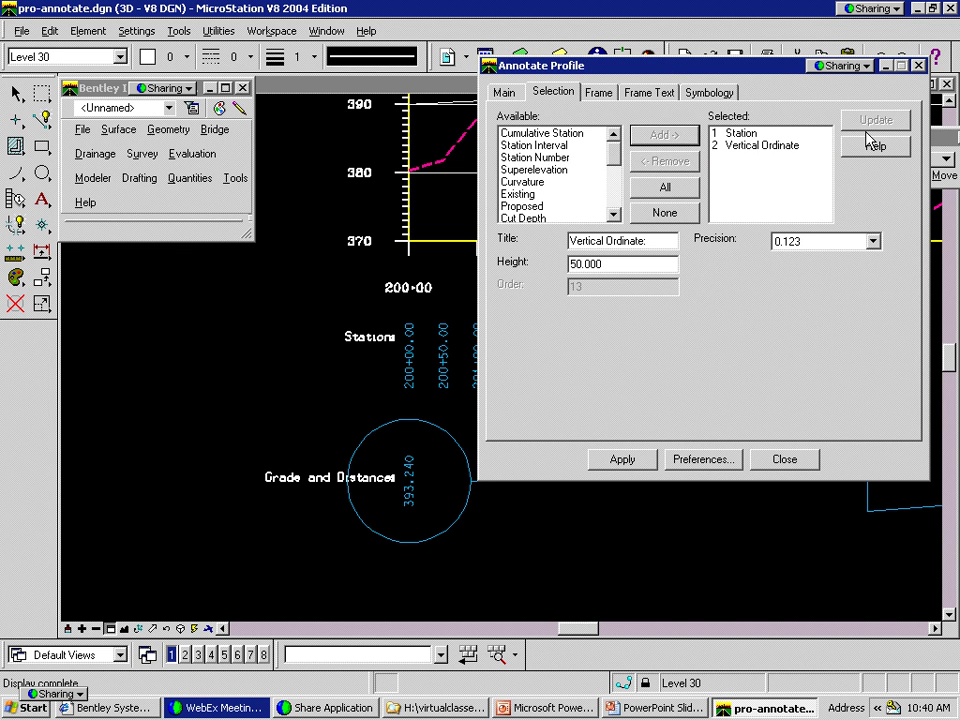
pyautogui.click(645, 462)
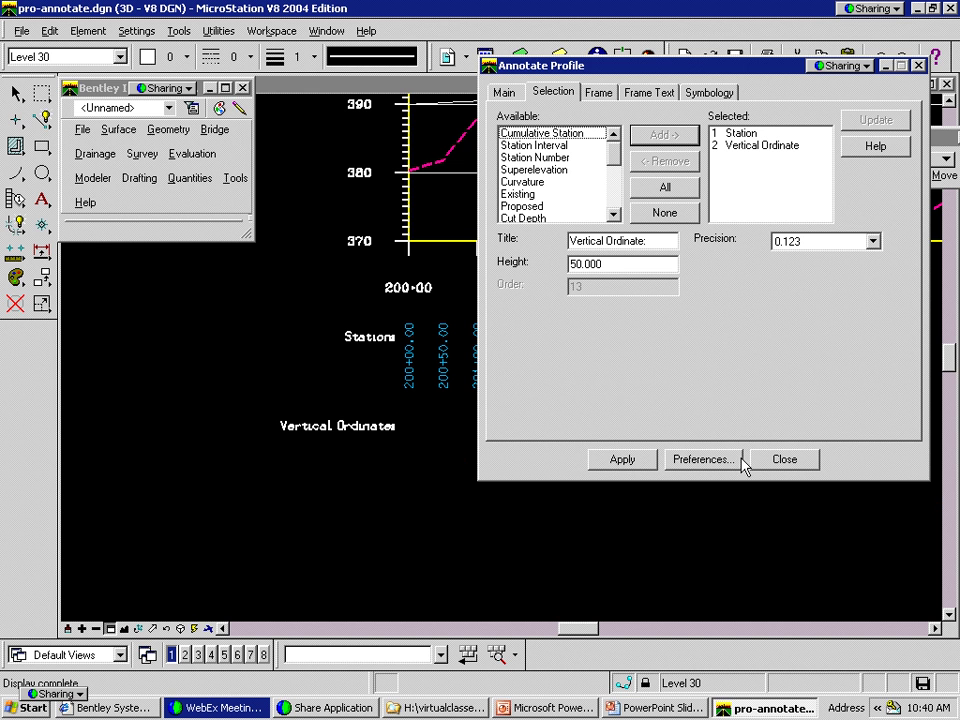
# Examine the Vertical Ordinate values along the vertical curve around station 225+00 and where they begin near station 221+00
pyautogui.moveTo(683, 70); pyautogui.dragTo(95, 4)
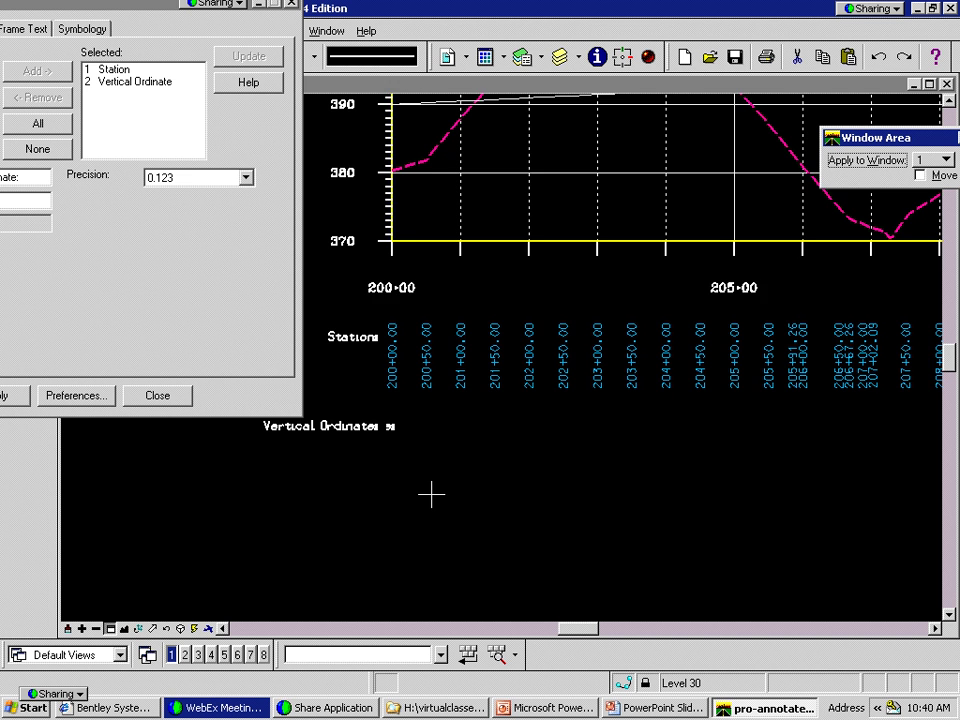
pyautogui.moveTo(431, 494)
pyautogui.keyDown('shift'); pyautogui.mouseDown()
pyautogui.moveTo(587, 533)
pyautogui.moveTo(589, 420)
pyautogui.moveTo(739, 225)
pyautogui.moveTo(606, 484)
pyautogui.mouseUp(); pyautogui.keyUp('shift')
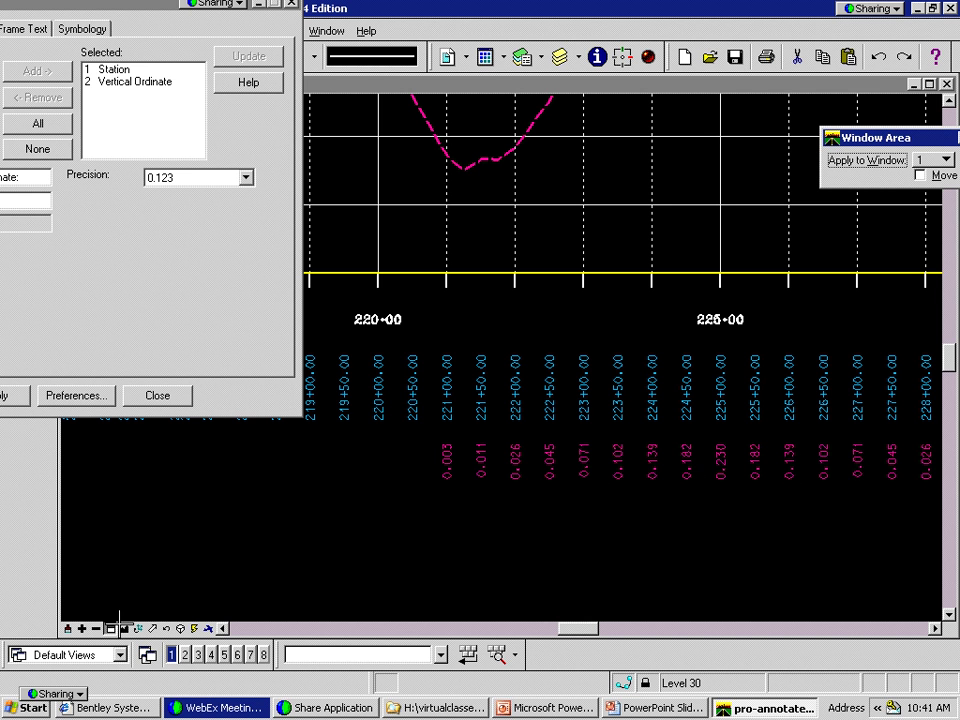
pyautogui.click(123, 628)
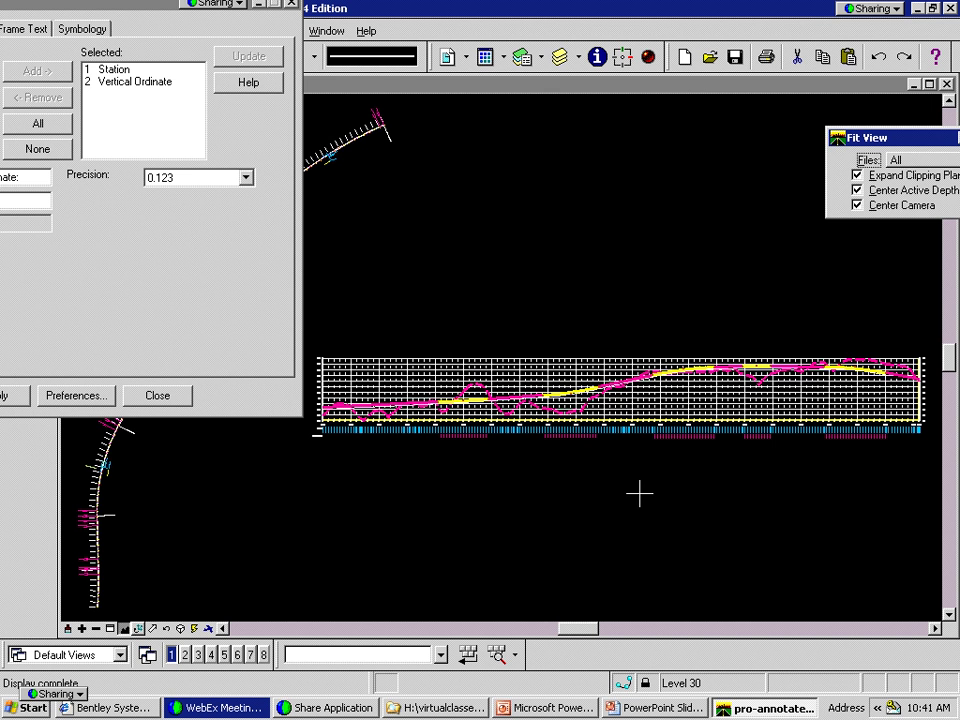
pyautogui.moveTo(157, 4)
pyautogui.mouseDown()
pyautogui.moveTo(527, 99)
pyautogui.moveTo(873, 150)
pyautogui.mouseUp()
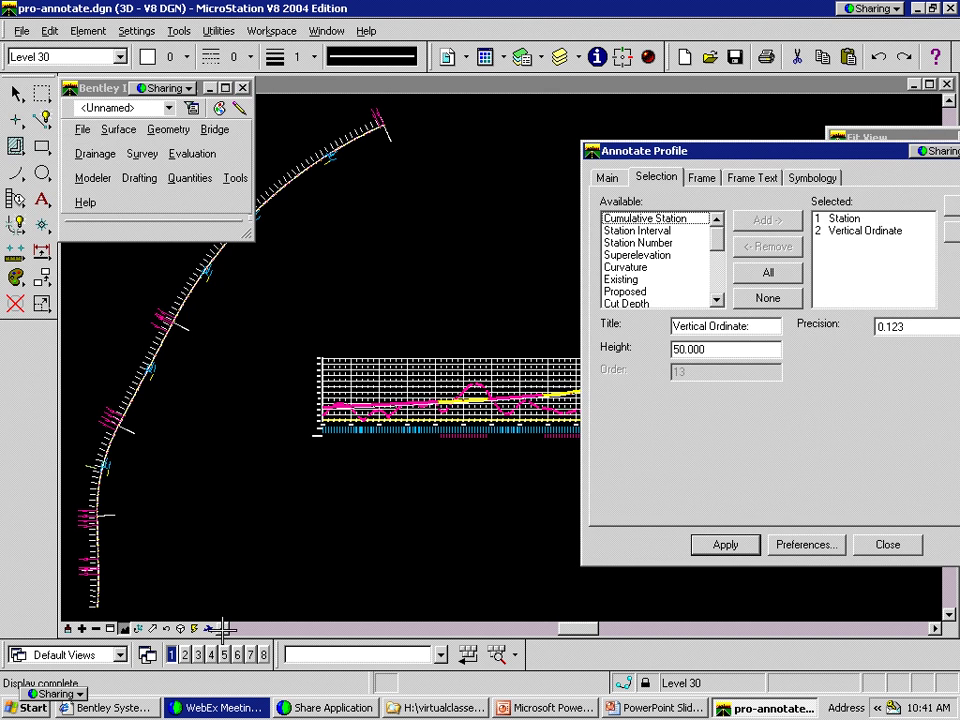
pyautogui.click(112, 629)
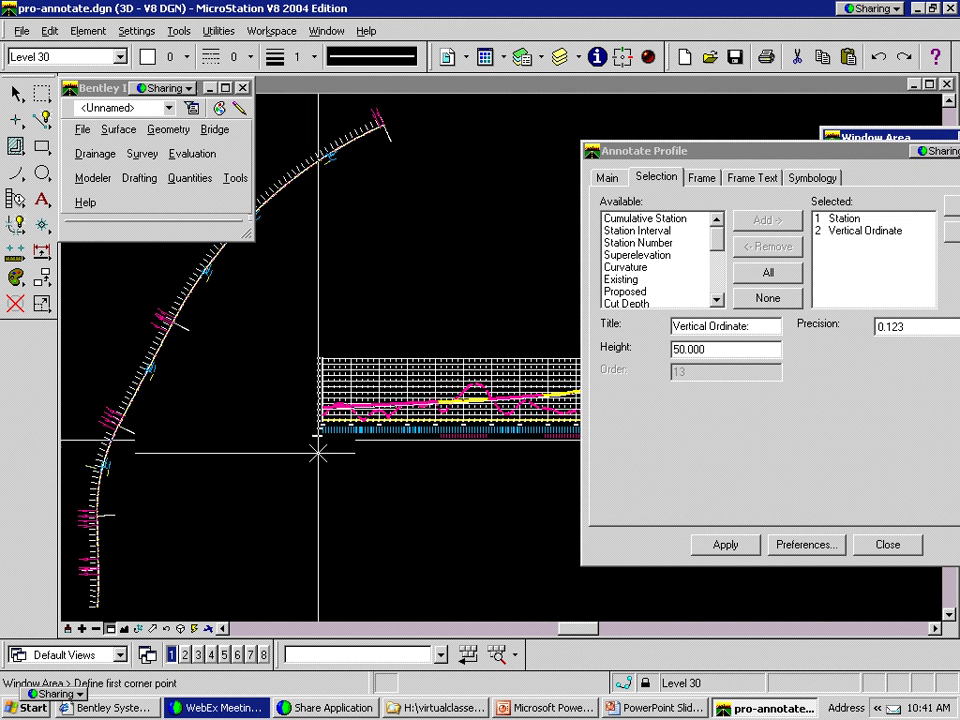
pyautogui.click(388, 444)
pyautogui.click(502, 375)
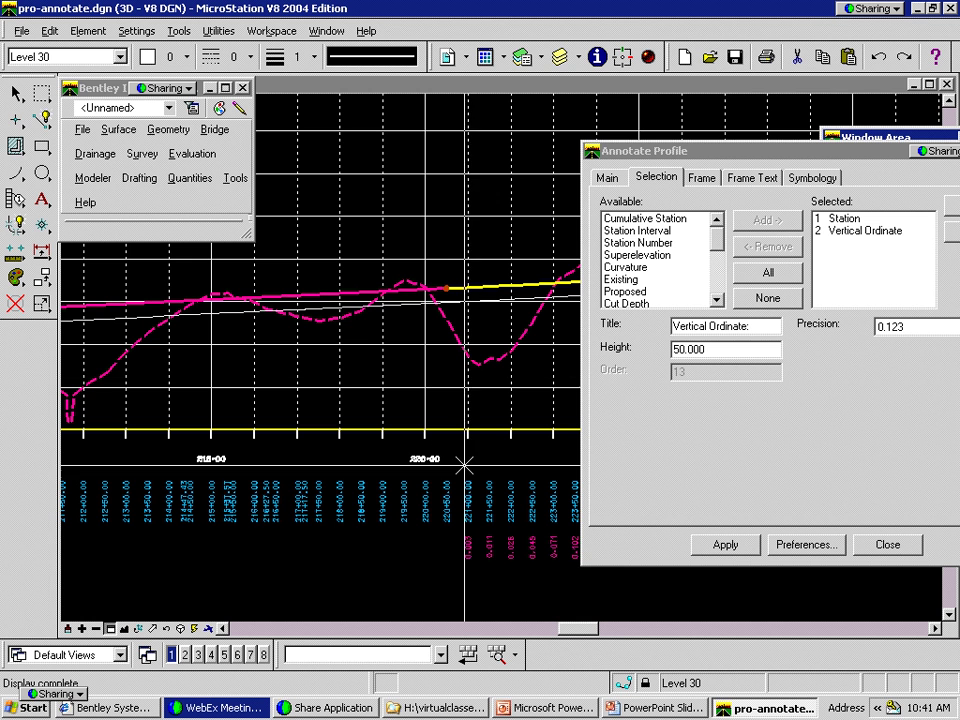
pyautogui.click(457, 573)
pyautogui.click(493, 430)
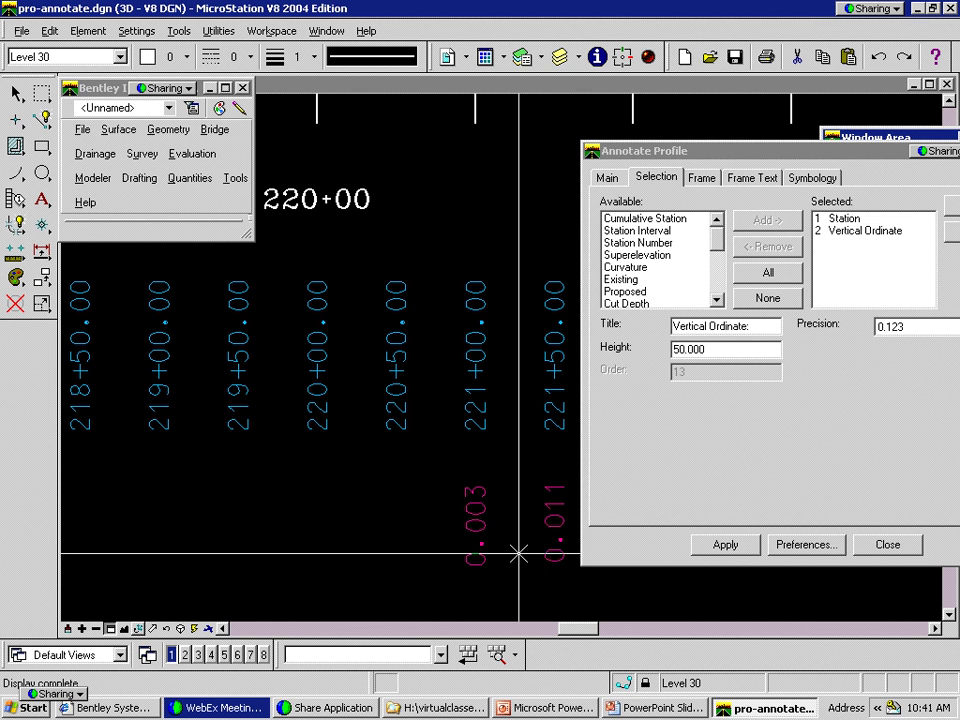
# Follow the plan alignment from station 206+00 to the PVI at station 225+00 and examine its station and grade annotation
pyautogui.click(123, 629)
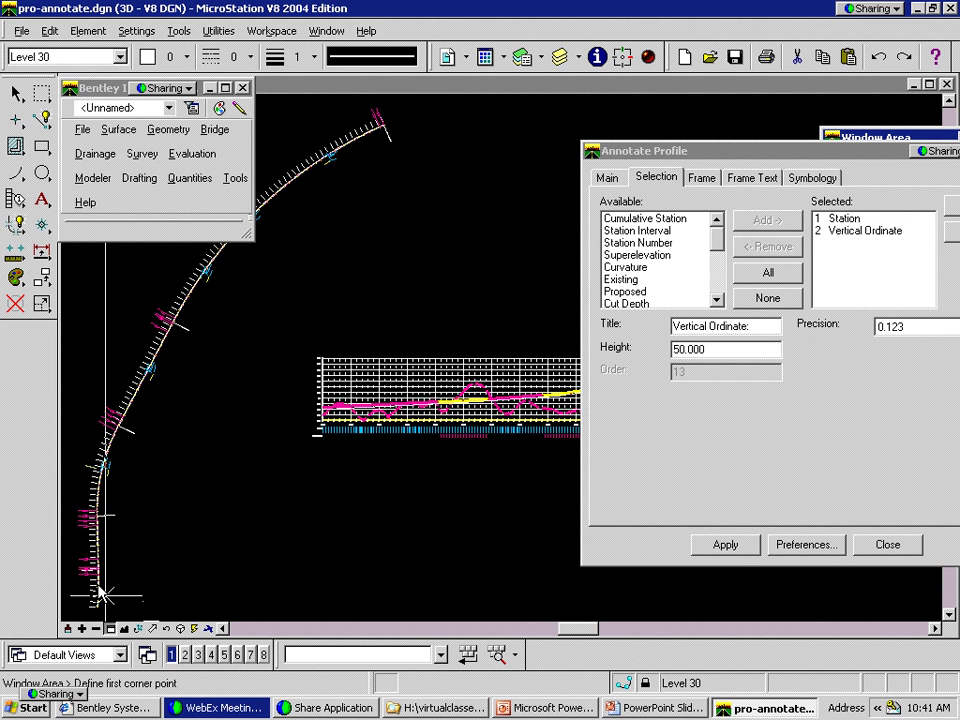
pyautogui.click(79, 577)
pyautogui.click(143, 530)
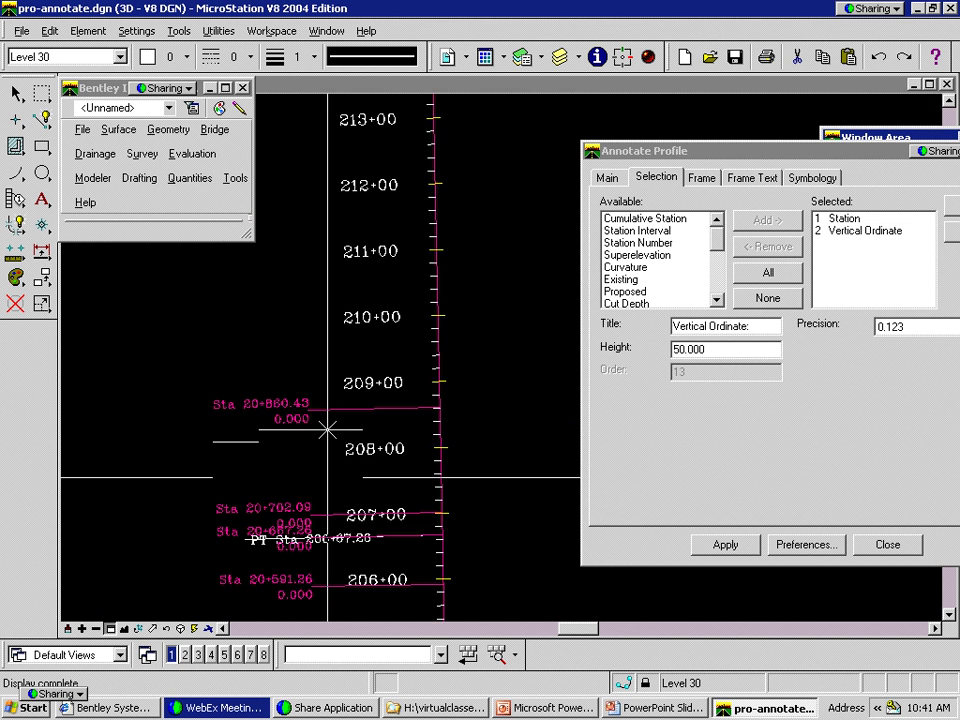
pyautogui.keyDown('shift'); pyautogui.moveTo(327, 430); pyautogui.dragTo(369, 328); pyautogui.keyUp('shift')
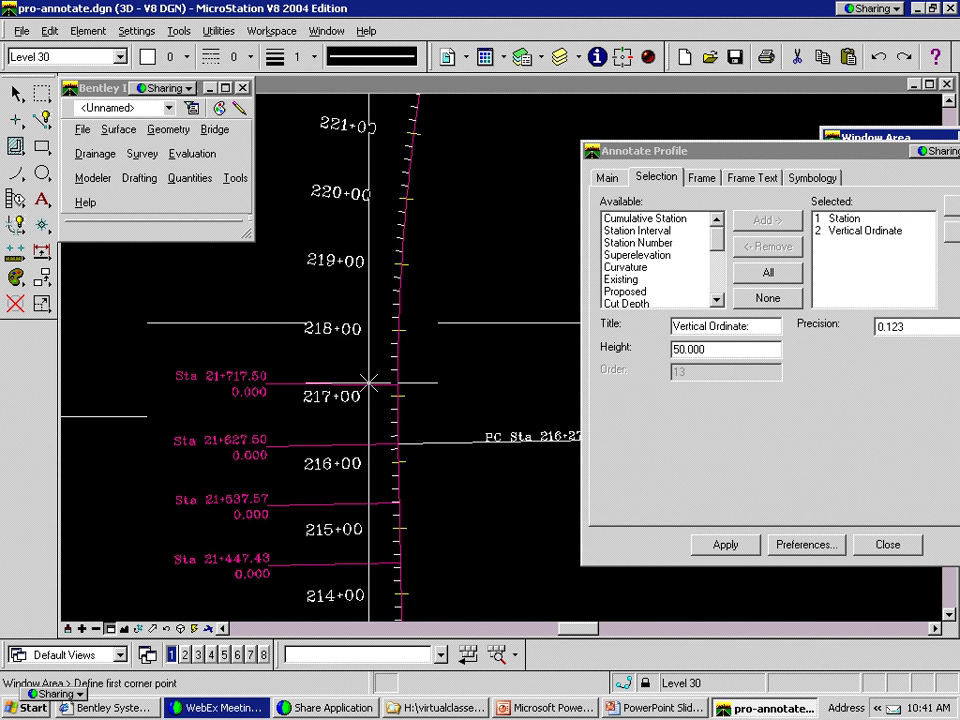
pyautogui.keyDown('shift'); pyautogui.moveTo(369, 383); pyautogui.dragTo(356, 291); pyautogui.keyUp('shift')
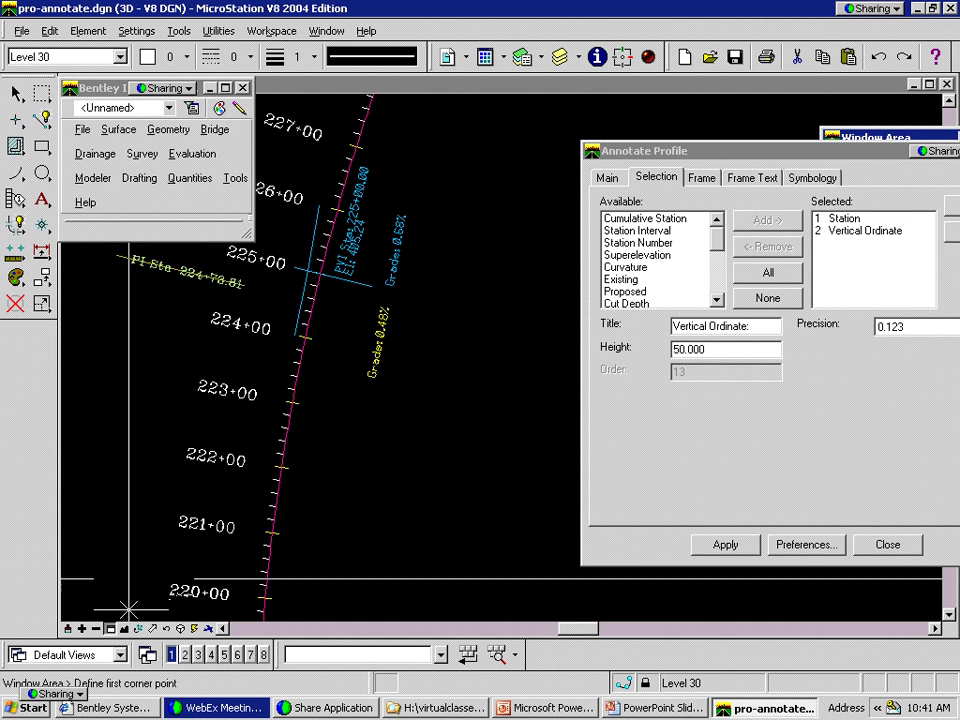
pyautogui.click(96, 628)
pyautogui.click(452, 298)
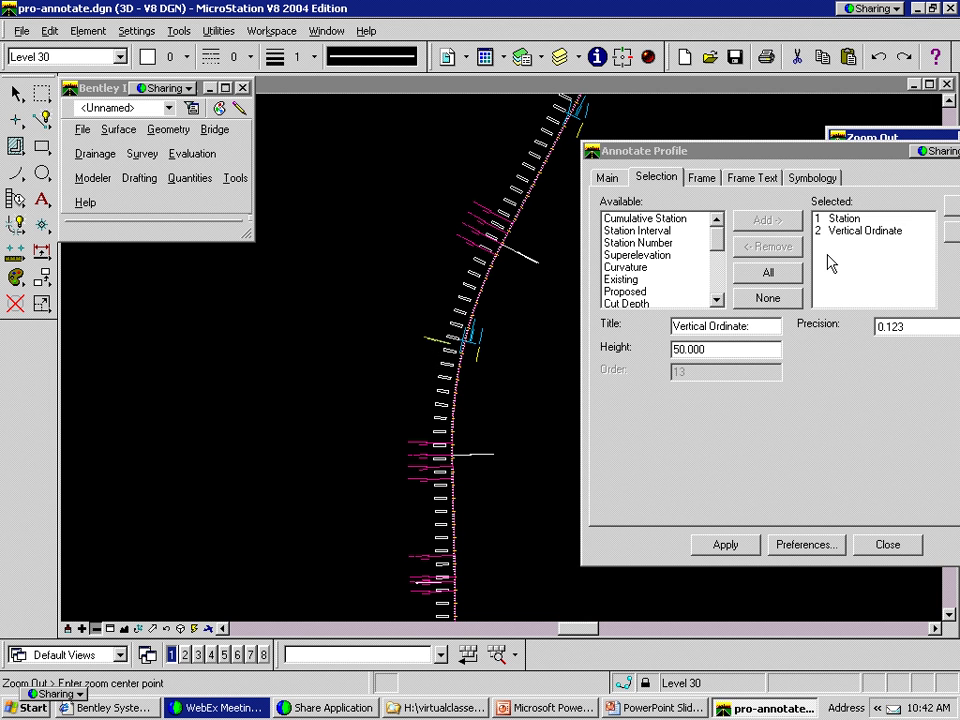
# Examine the Station and Vertical Ordinate titles below the profile's start at station 200+00
pyautogui.click(124, 637)
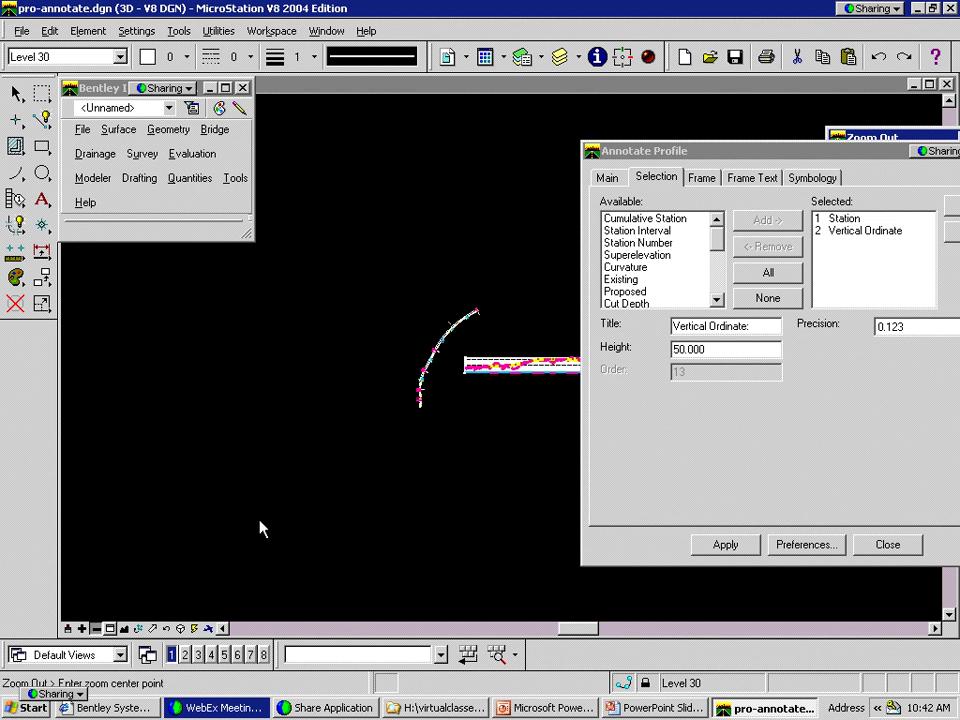
pyautogui.click(110, 630)
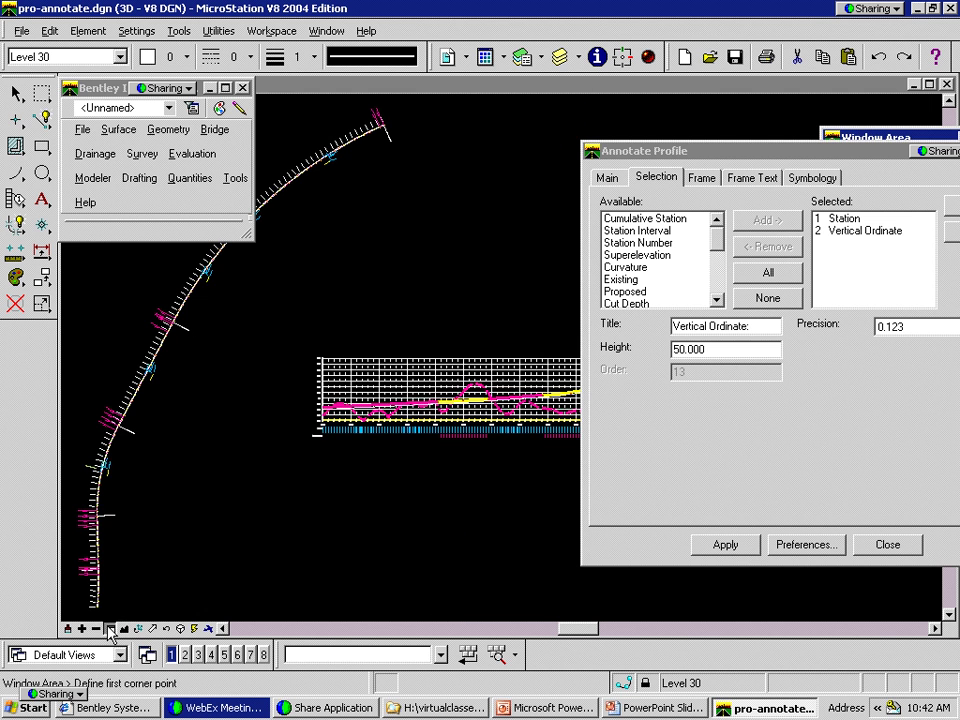
pyautogui.click(272, 467)
pyautogui.click(447, 348)
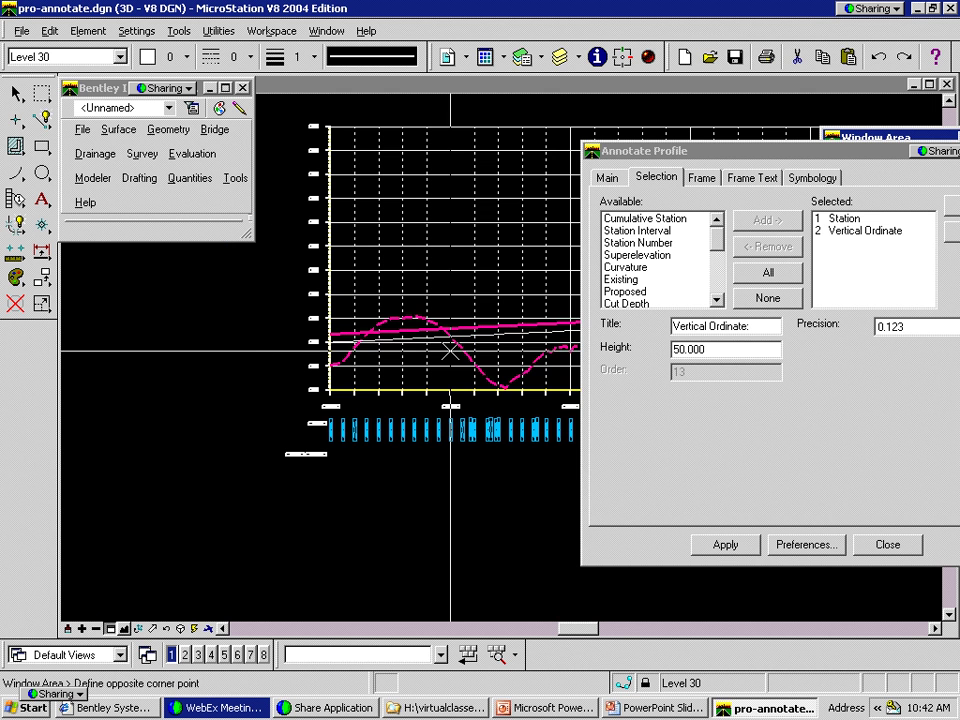
pyautogui.click(285, 457)
pyautogui.click(406, 355)
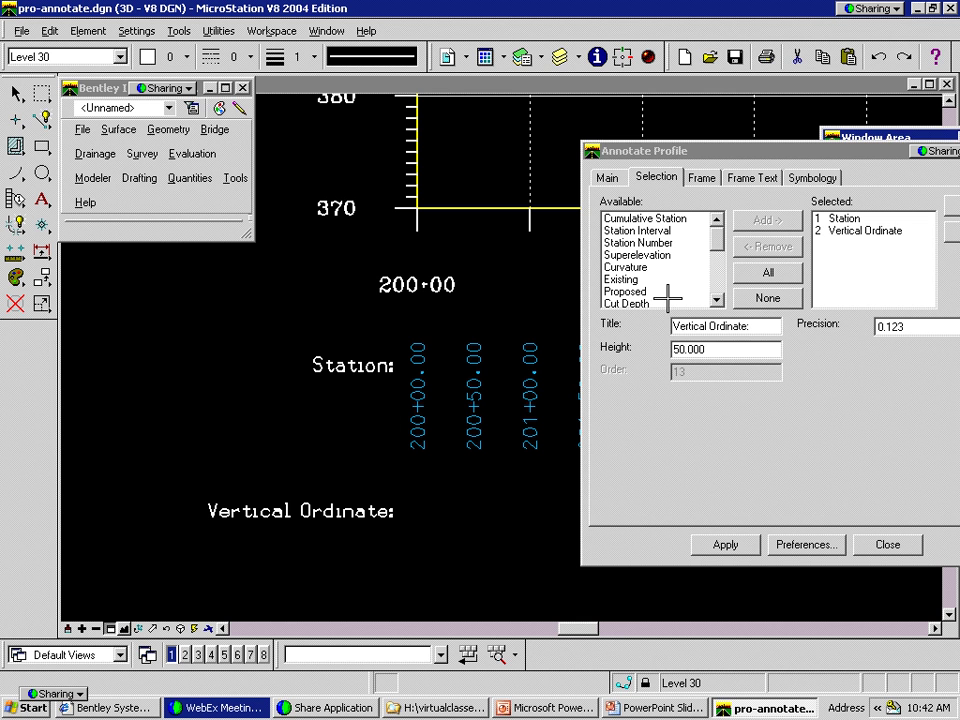
# Replace the Vertical Ordinate item with Vertical Alignment in the selected annotation items and apply the profile annotation
pyautogui.click(840, 231)
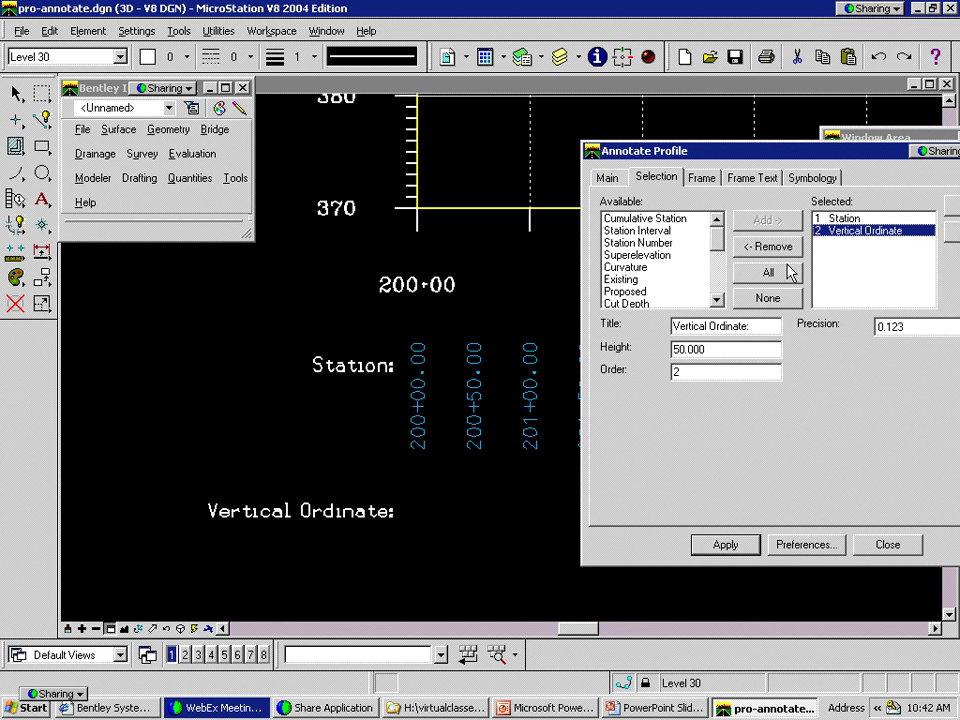
pyautogui.click(776, 250)
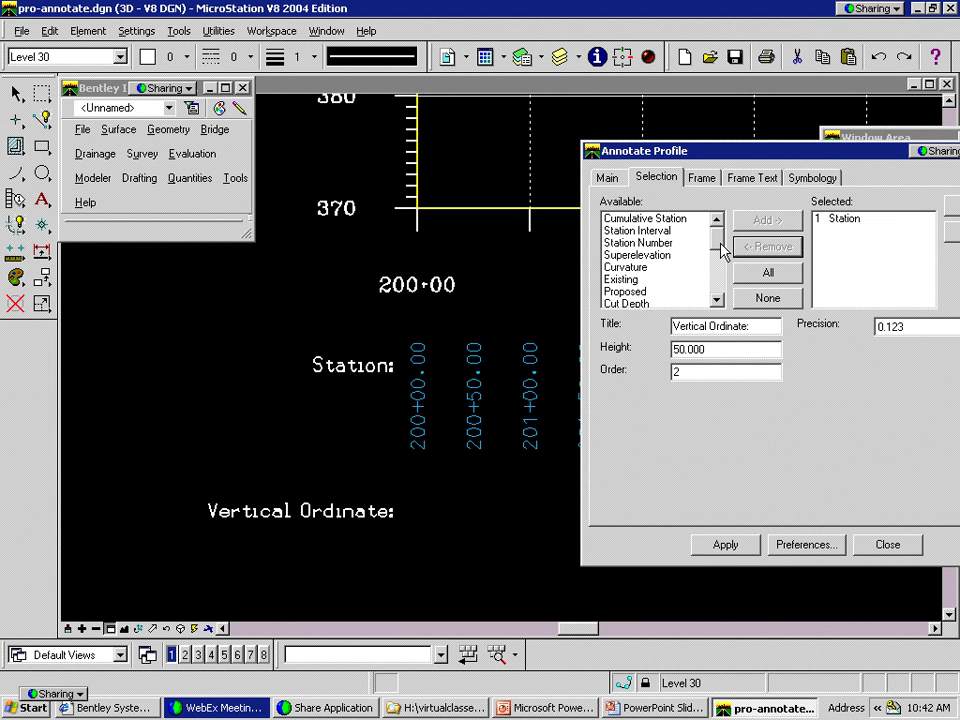
pyautogui.moveTo(724, 244); pyautogui.dragTo(707, 285)
pyautogui.click(680, 302)
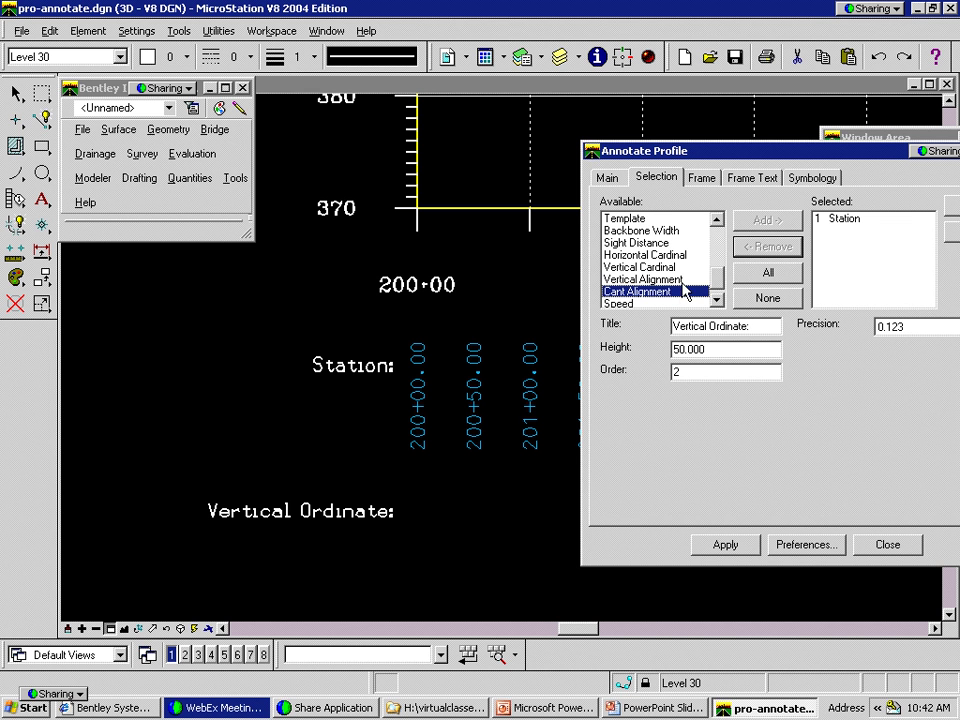
pyautogui.click(677, 281)
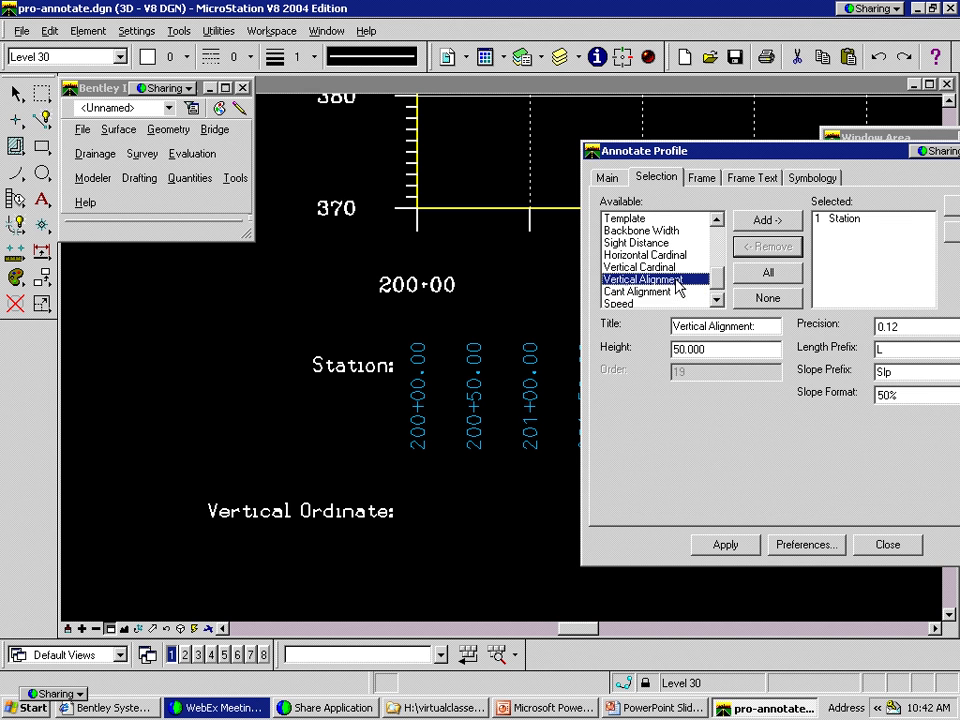
pyautogui.click(765, 222)
pyautogui.click(721, 542)
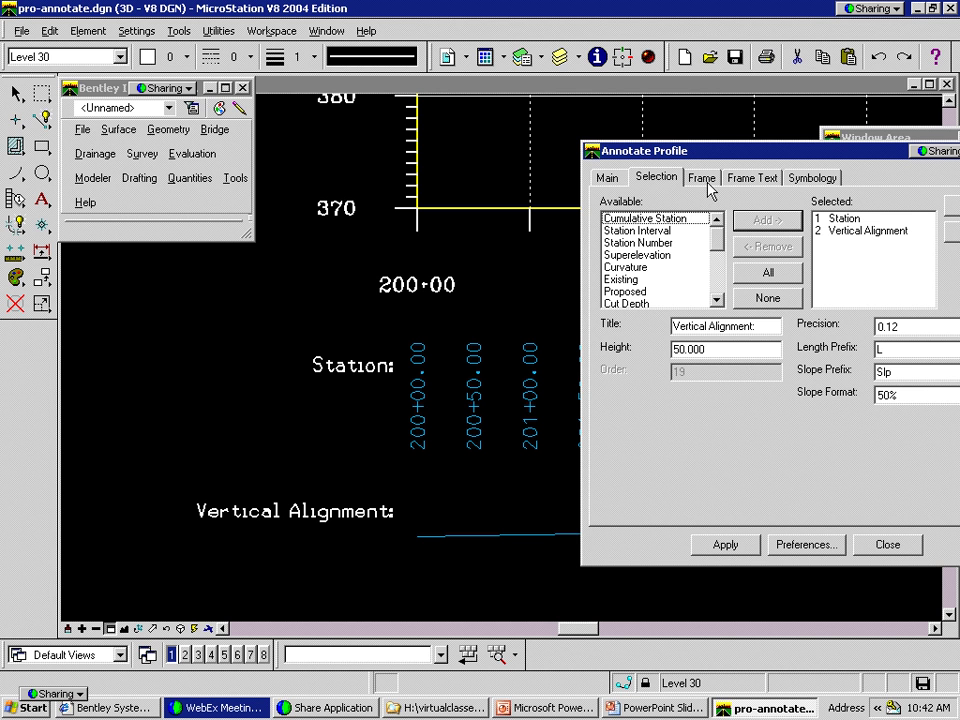
# Examine the Vertical Alignment annotation below the profile, from its title and the vertical curve around station 225+00 on past station 260+00
pyautogui.moveTo(713, 150); pyautogui.dragTo(823, 150)
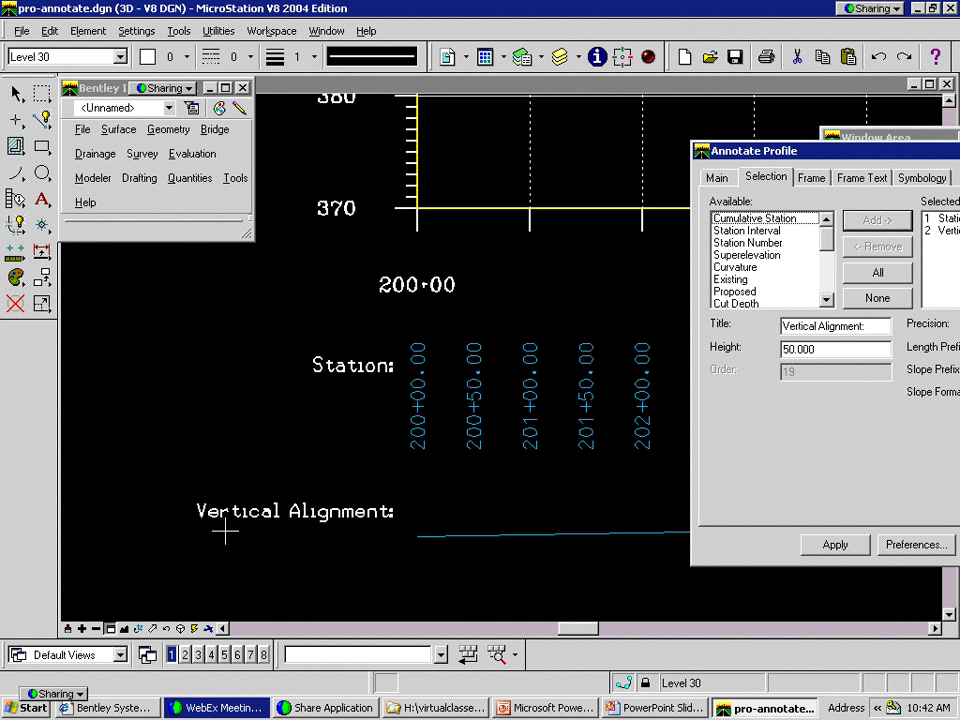
pyautogui.click(123, 628)
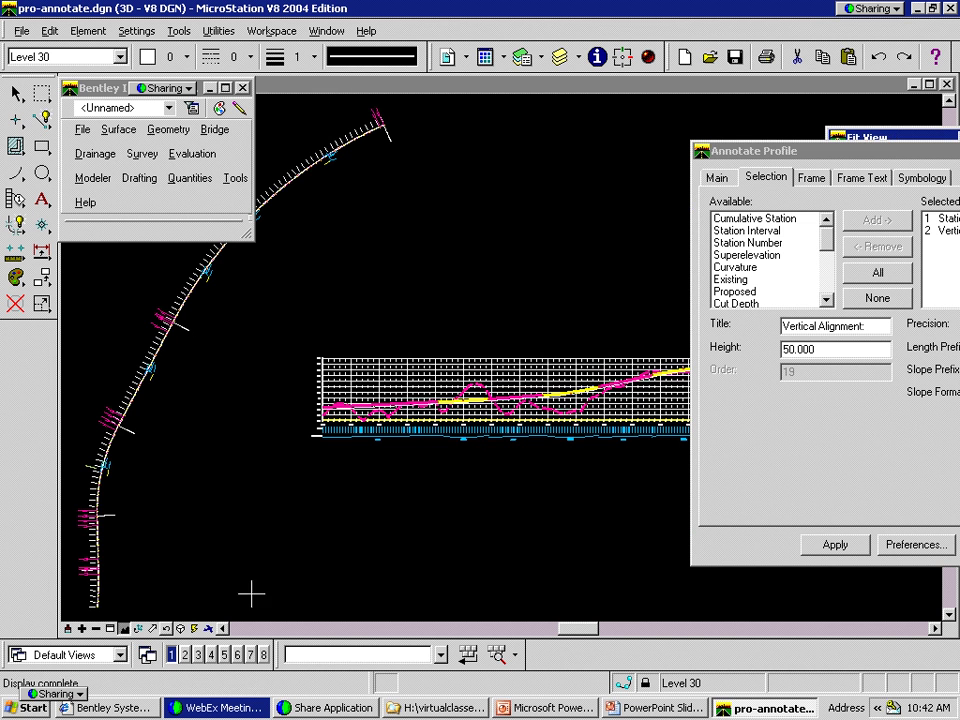
pyautogui.click(110, 628)
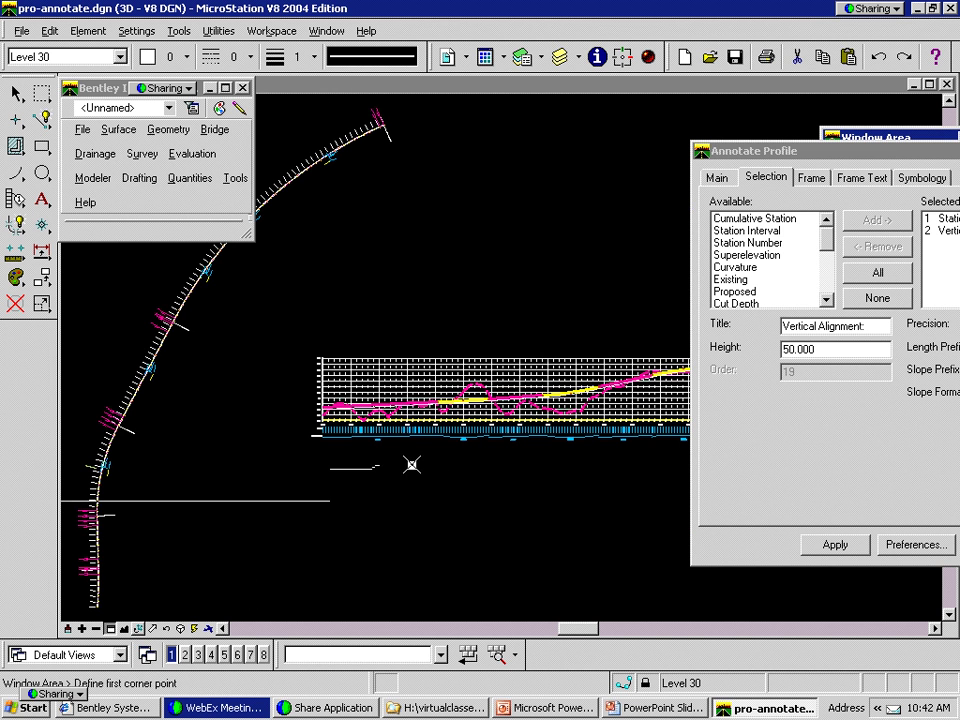
pyautogui.click(410, 466)
pyautogui.click(533, 372)
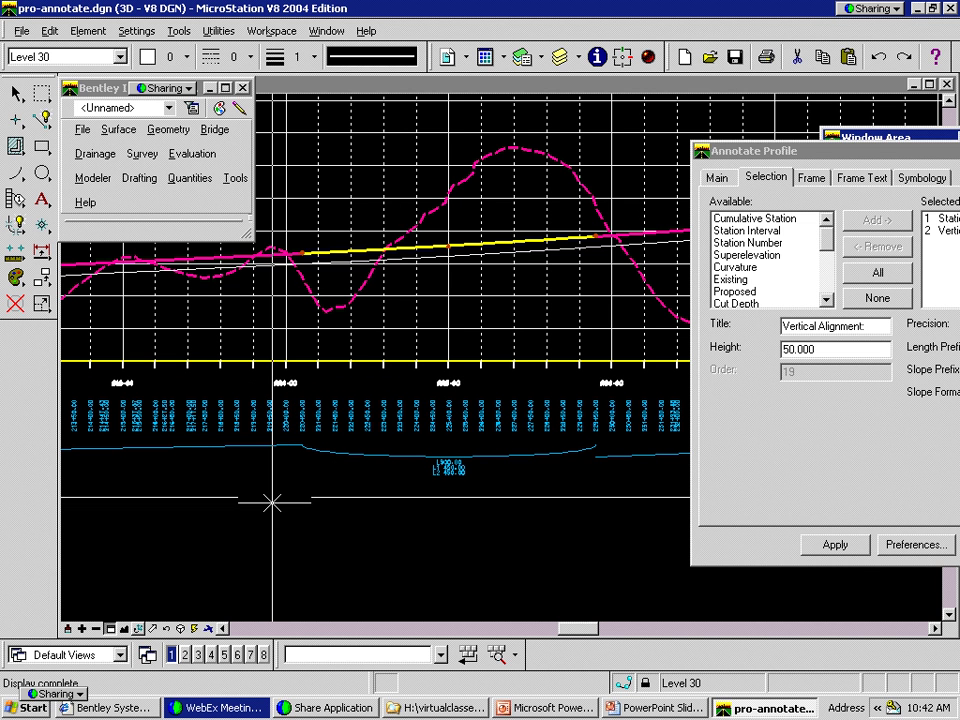
pyautogui.click(264, 546)
pyautogui.rightClick(518, 433)
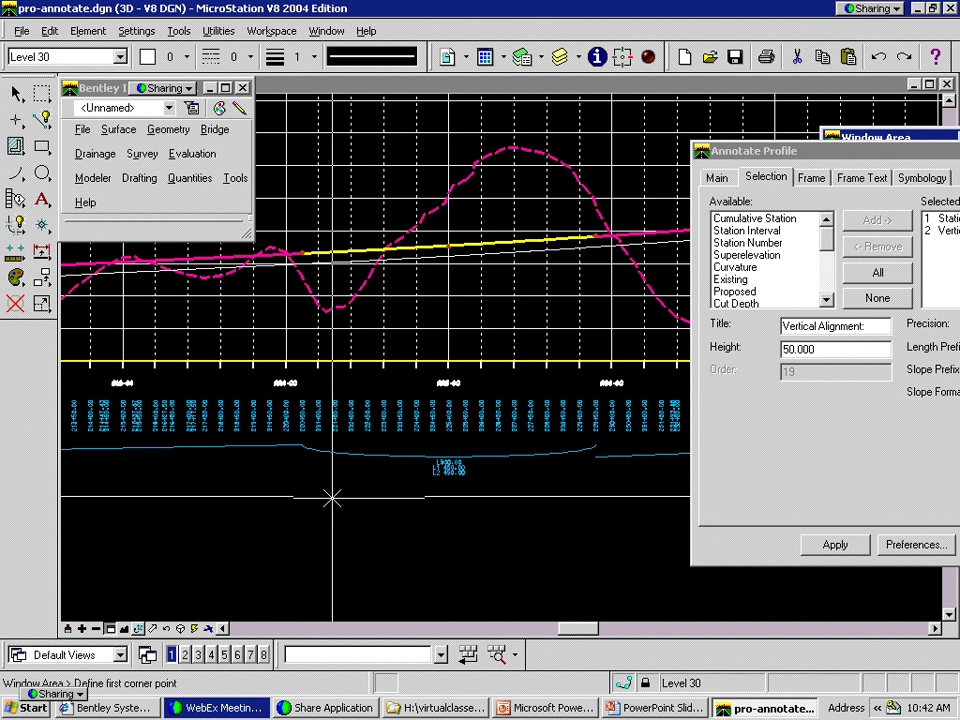
pyautogui.moveTo(332, 498)
pyautogui.keyDown('shift'); pyautogui.mouseDown()
pyautogui.moveTo(487, 497)
pyautogui.moveTo(325, 467)
pyautogui.moveTo(435, 467)
pyautogui.moveTo(557, 534)
pyautogui.moveTo(499, 453)
pyautogui.moveTo(504, 430)
pyautogui.moveTo(594, 566)
pyautogui.moveTo(563, 562)
pyautogui.mouseUp(); pyautogui.keyUp('shift')
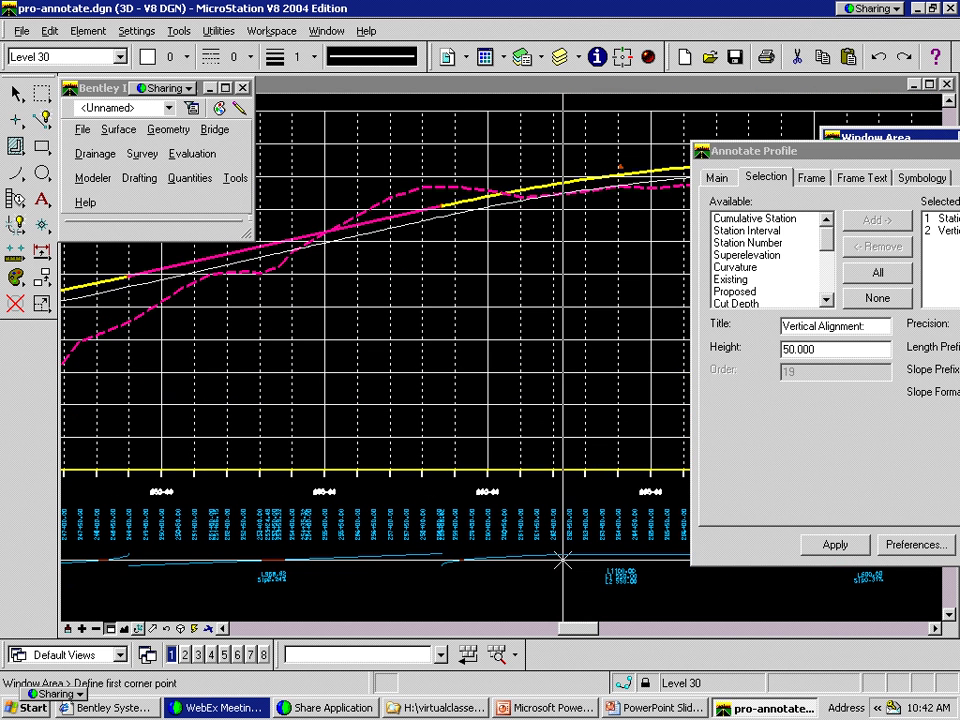
pyautogui.click(123, 628)
# Set the height of the selected Vertical Alignment item to 200, update the item and reapply the profile annotation
pyautogui.moveTo(765, 160); pyautogui.dragTo(720, 156)
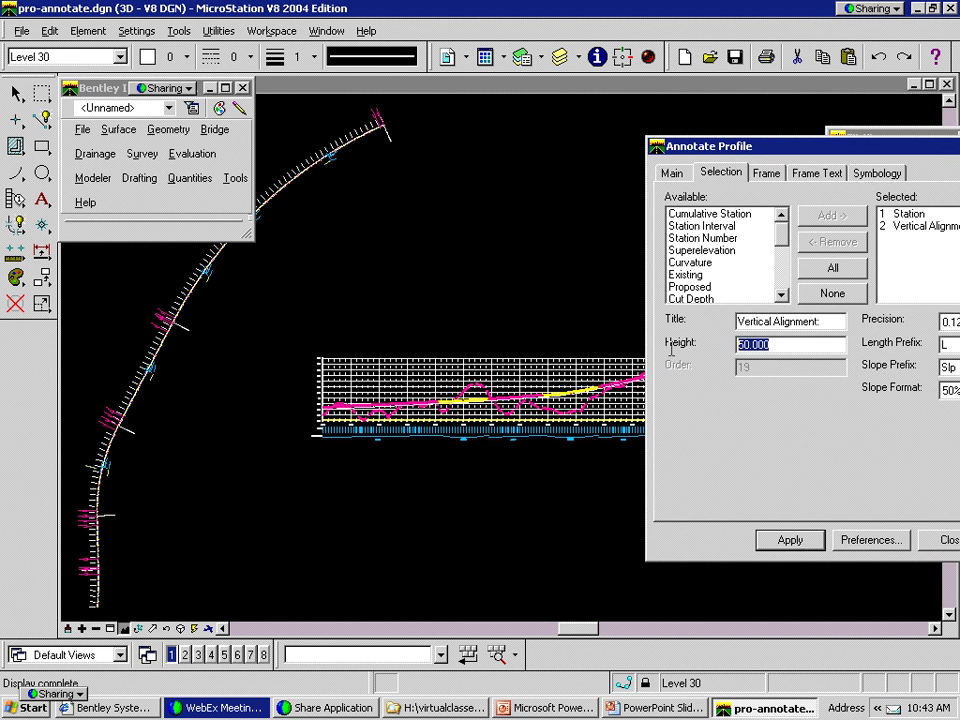
pyautogui.write('200')
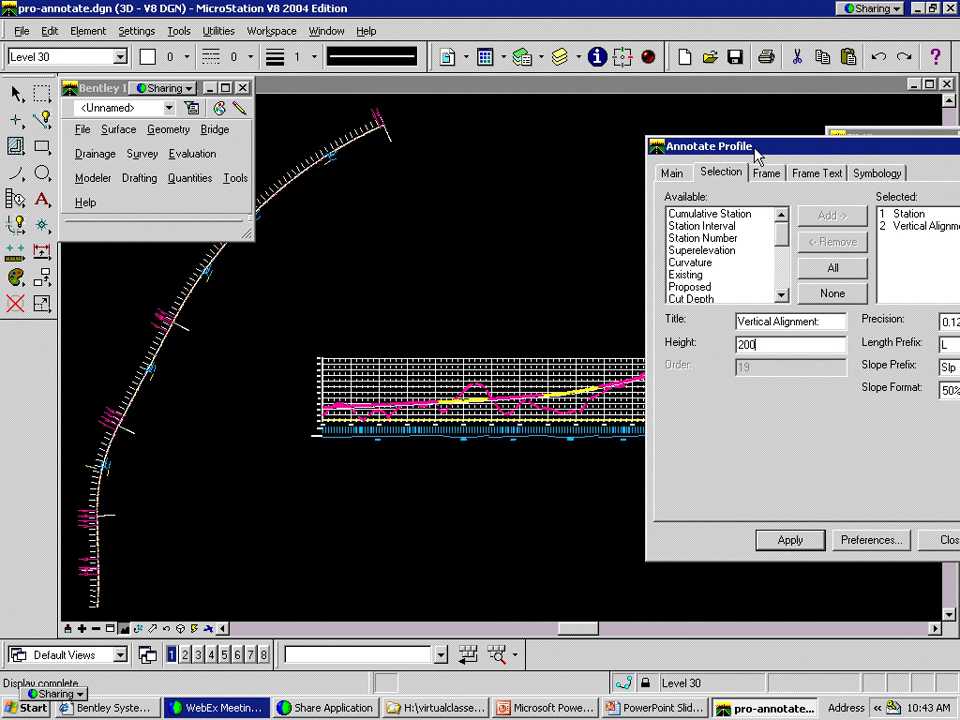
pyautogui.moveTo(757, 155); pyautogui.dragTo(746, 155)
pyautogui.moveTo(643, 143); pyautogui.dragTo(492, 126)
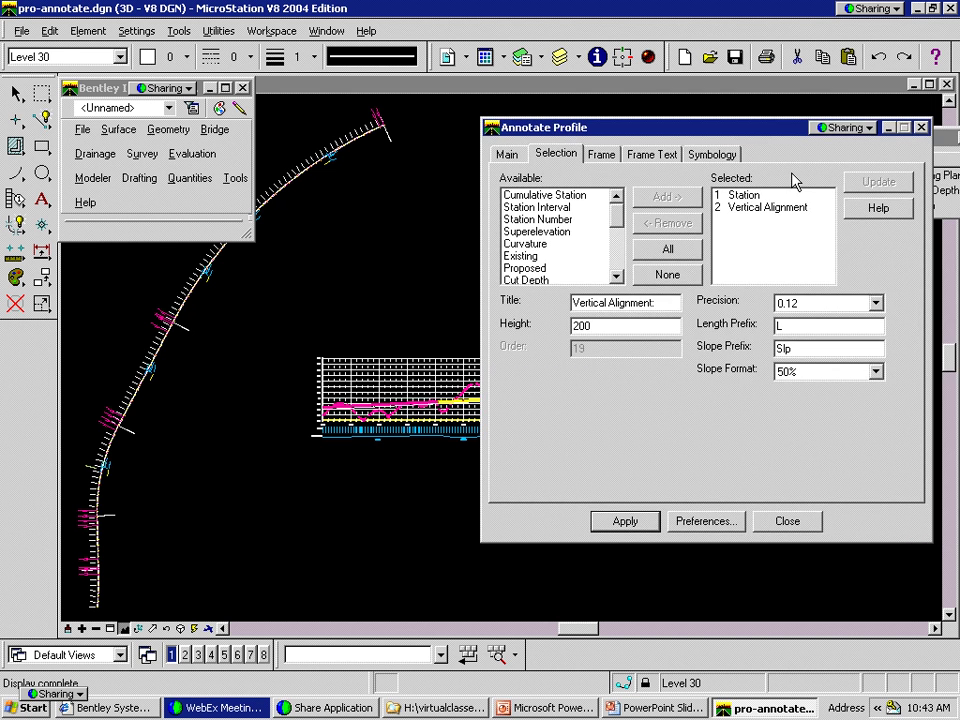
pyautogui.click(762, 207)
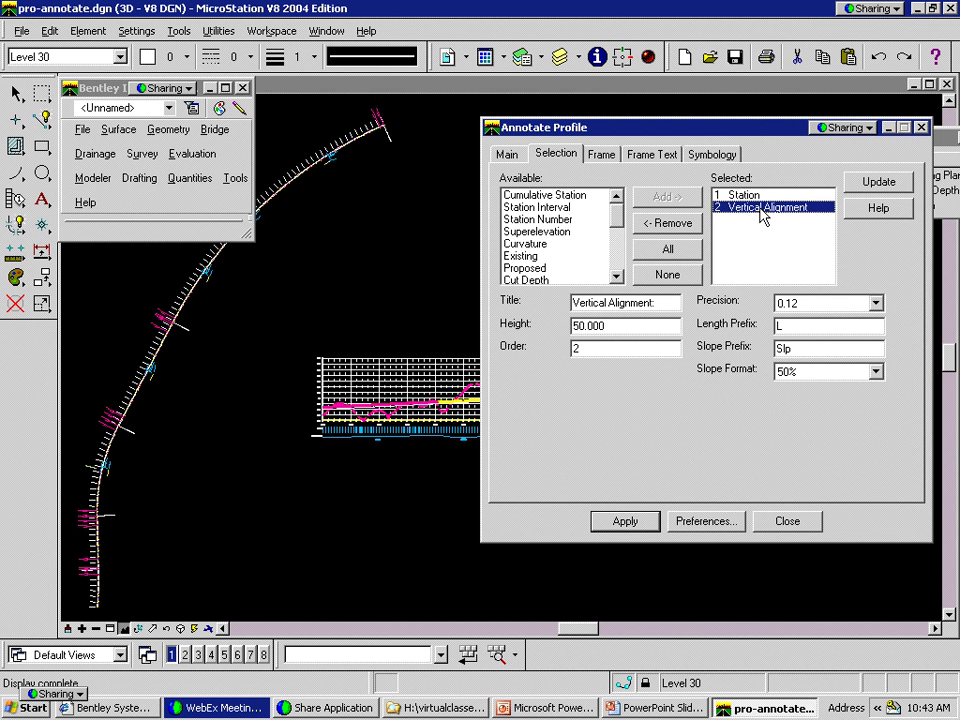
pyautogui.doubleClick(595, 325)
pyautogui.write('200')
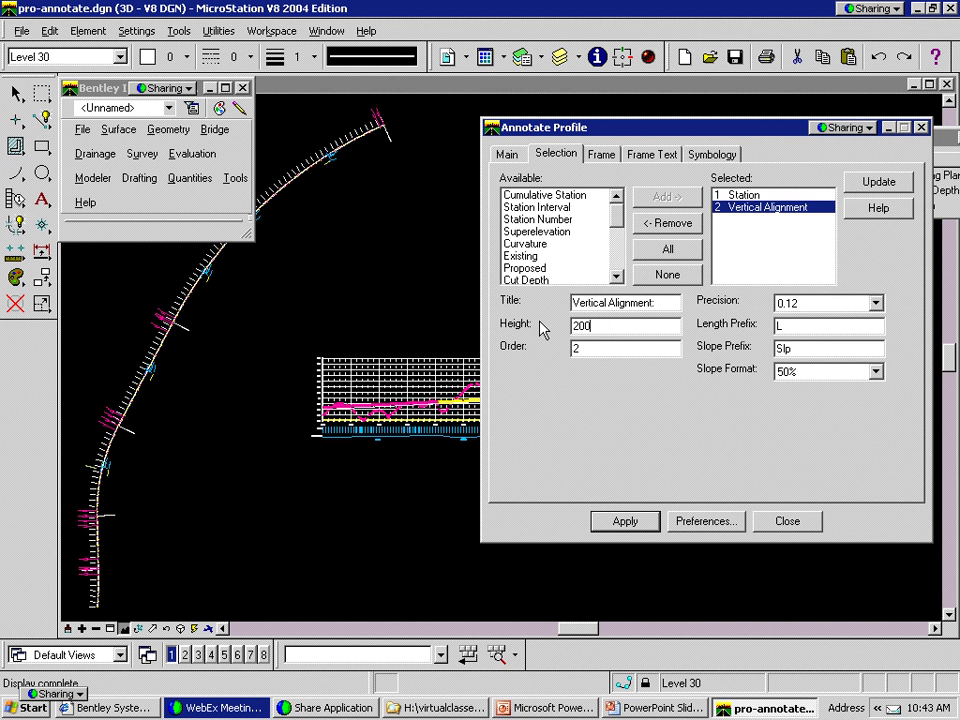
pyautogui.click(878, 181)
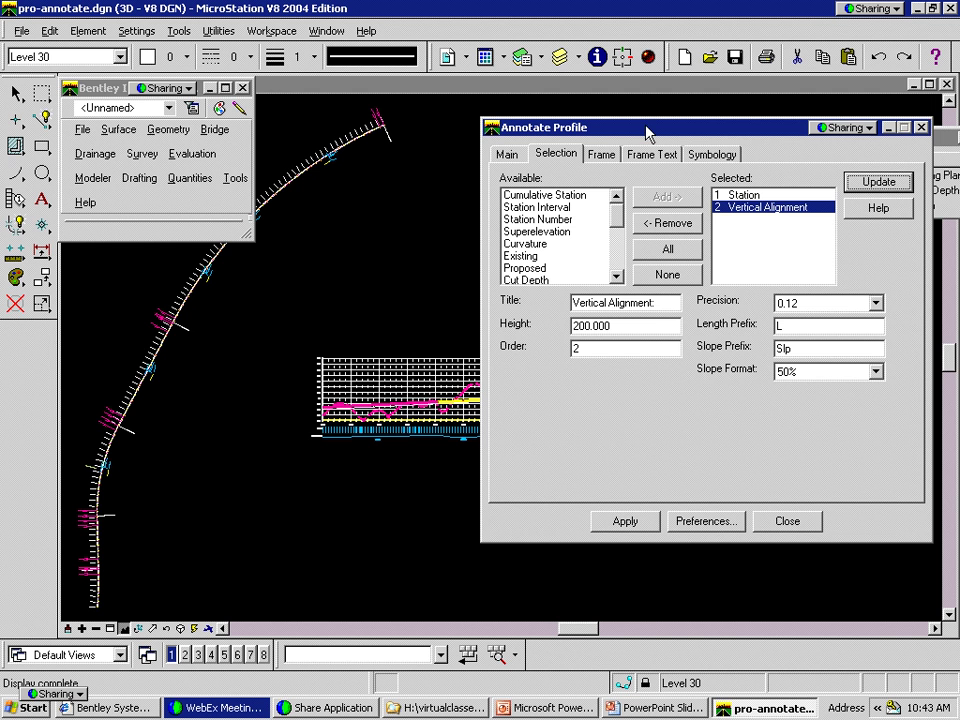
pyautogui.moveTo(645, 133); pyautogui.dragTo(739, 131)
pyautogui.click(720, 520)
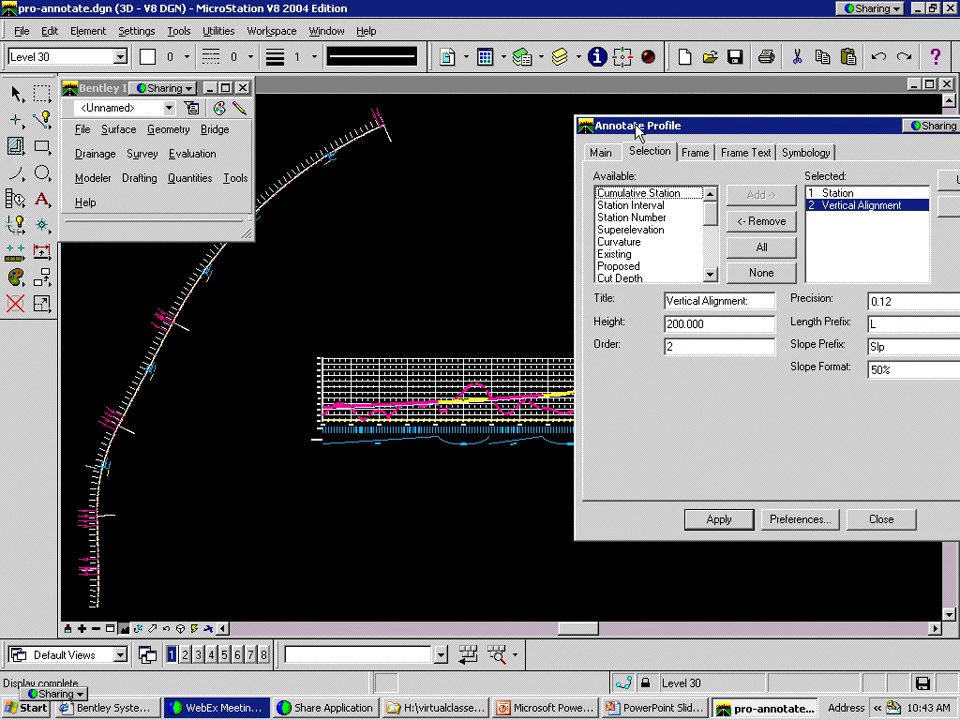
# Examine the enlarged Vertical Alignment diagram and read the length and slope labels on its tangents and vertical curves
pyautogui.moveTo(637, 131); pyautogui.dragTo(787, 133)
pyautogui.click(110, 628)
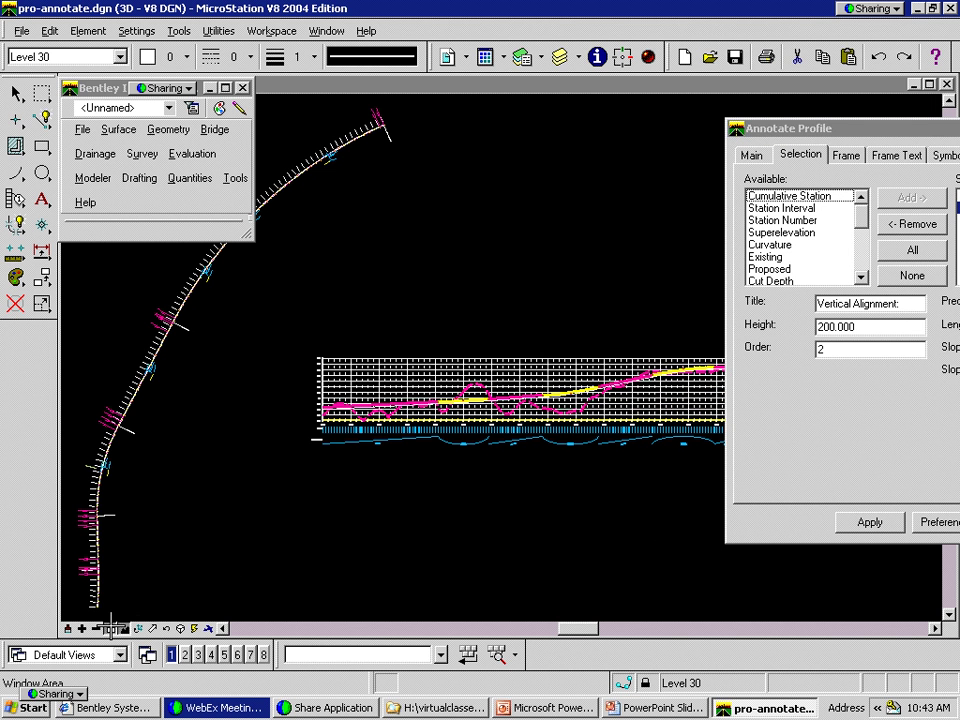
pyautogui.click(365, 472)
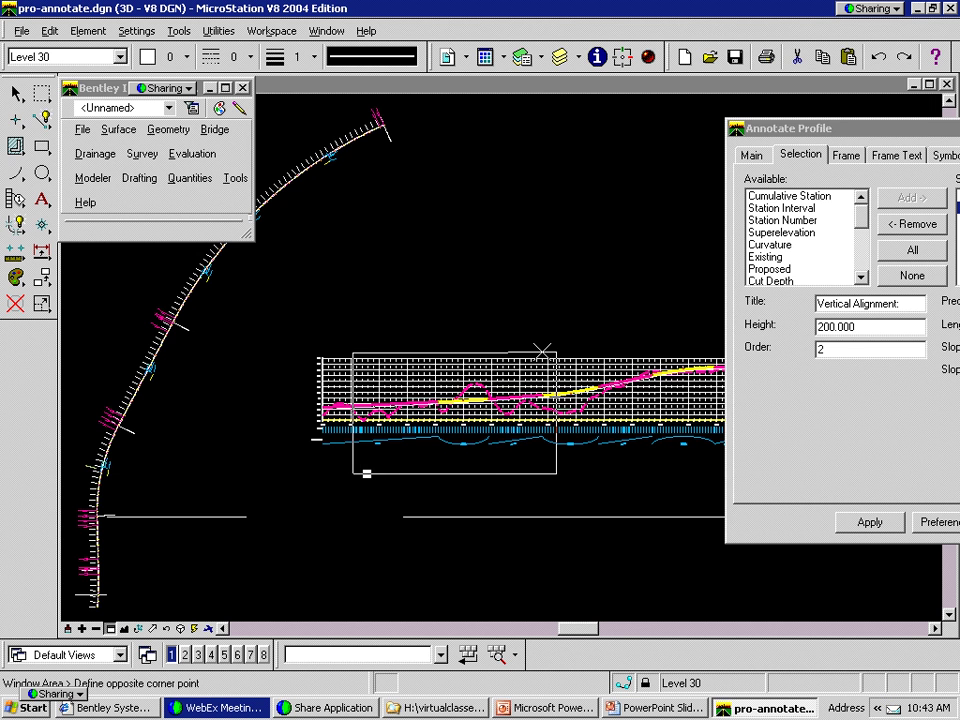
pyautogui.click(550, 378)
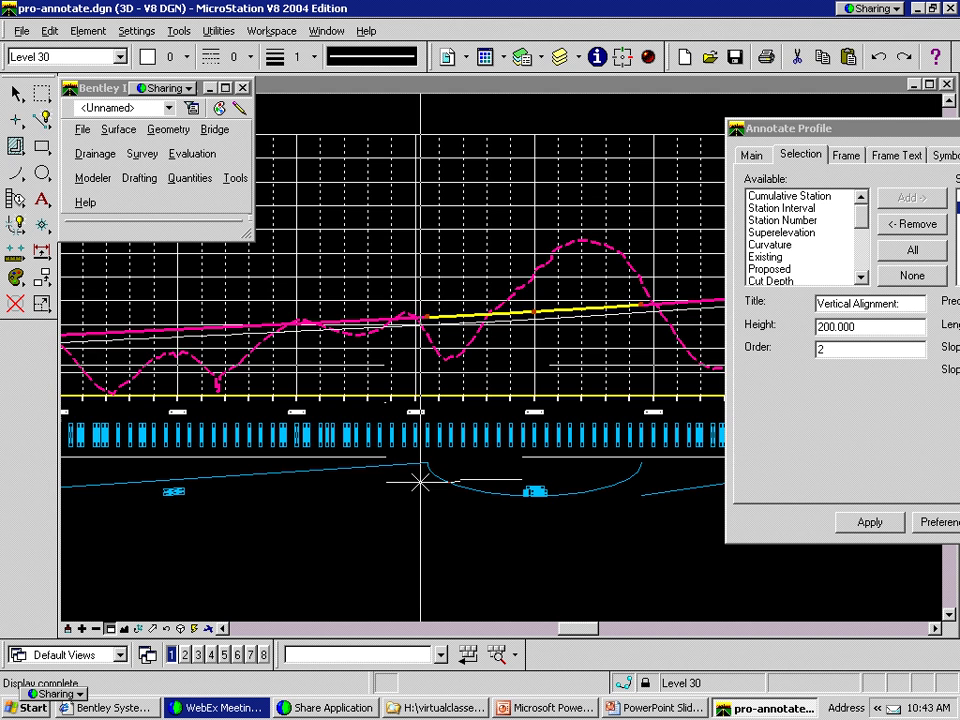
pyautogui.keyDown('shift'); pyautogui.moveTo(420, 482); pyautogui.dragTo(387, 510); pyautogui.keyUp('shift')
pyautogui.click(362, 510)
pyautogui.click(465, 446)
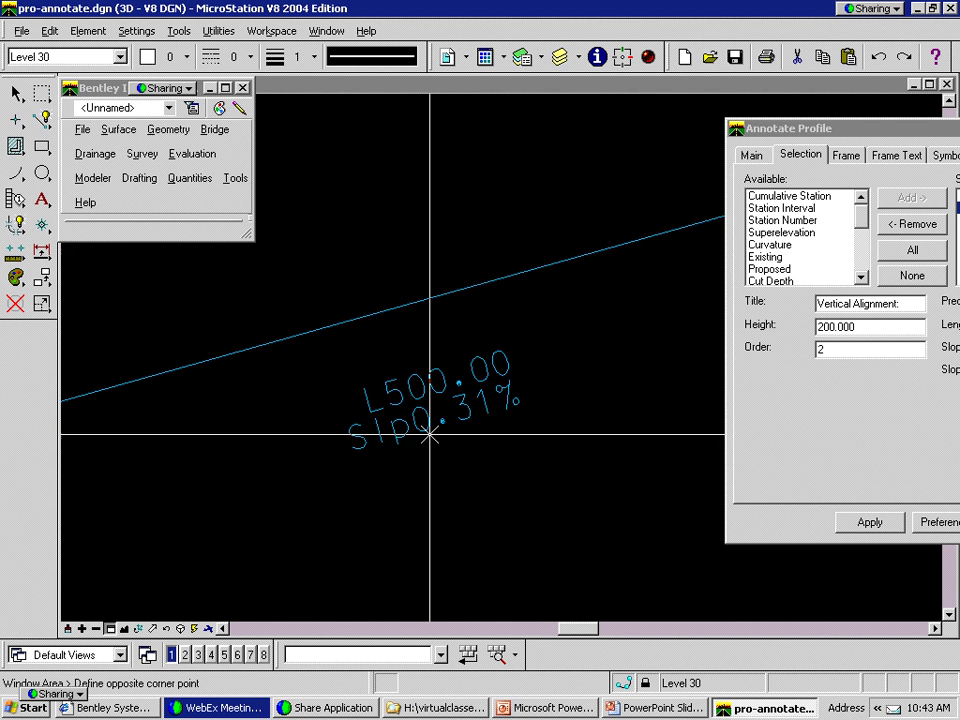
pyautogui.click(426, 505)
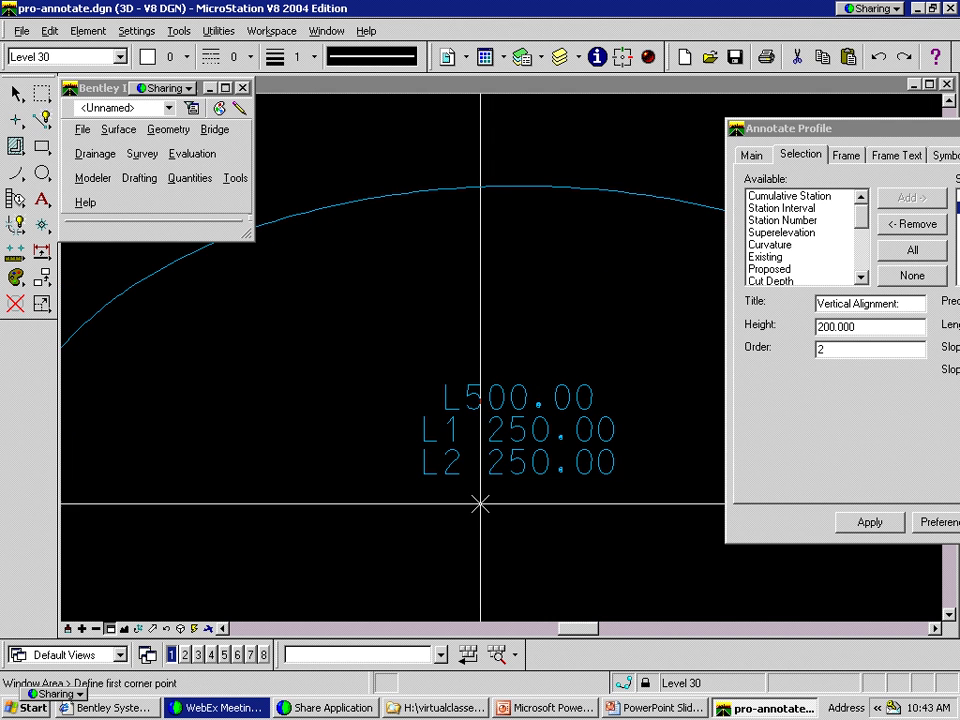
pyautogui.click(124, 628)
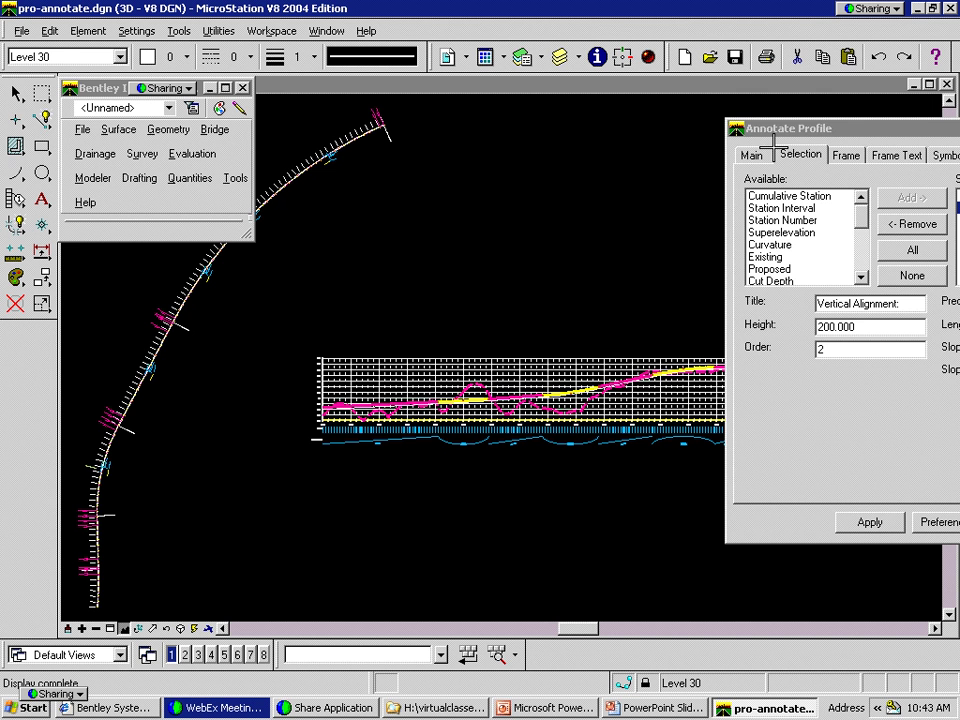
# Replace Vertical Alignment with Vertical Cardinal in the selected items, apply the annotation and inspect the result around station 220+50
pyautogui.moveTo(785, 134); pyautogui.dragTo(595, 128)
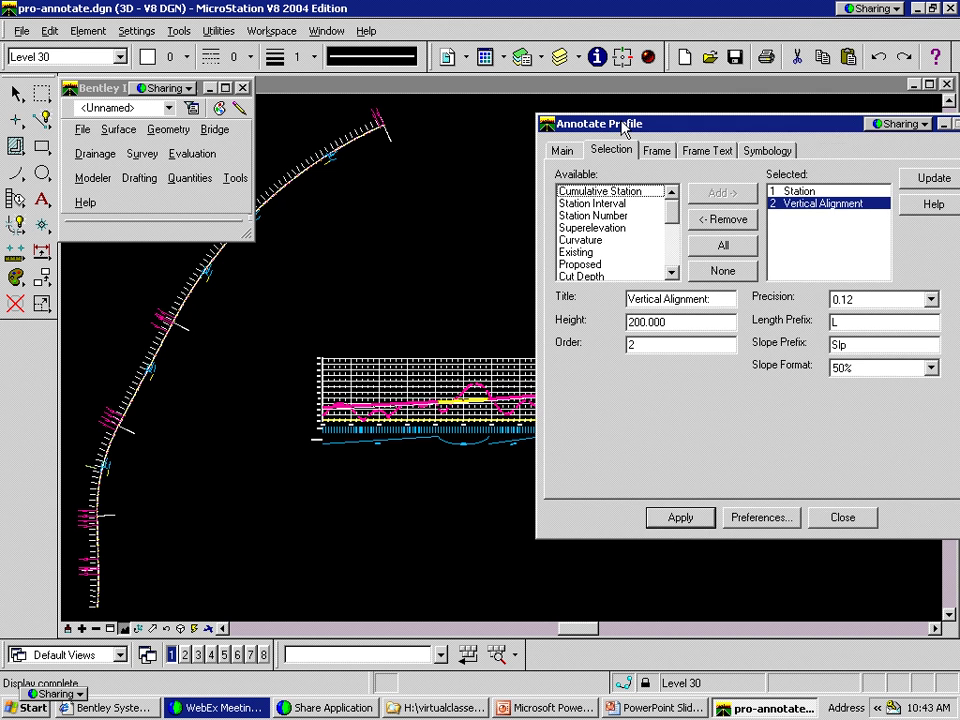
pyautogui.click(722, 218)
pyautogui.moveTo(674, 234); pyautogui.dragTo(674, 258)
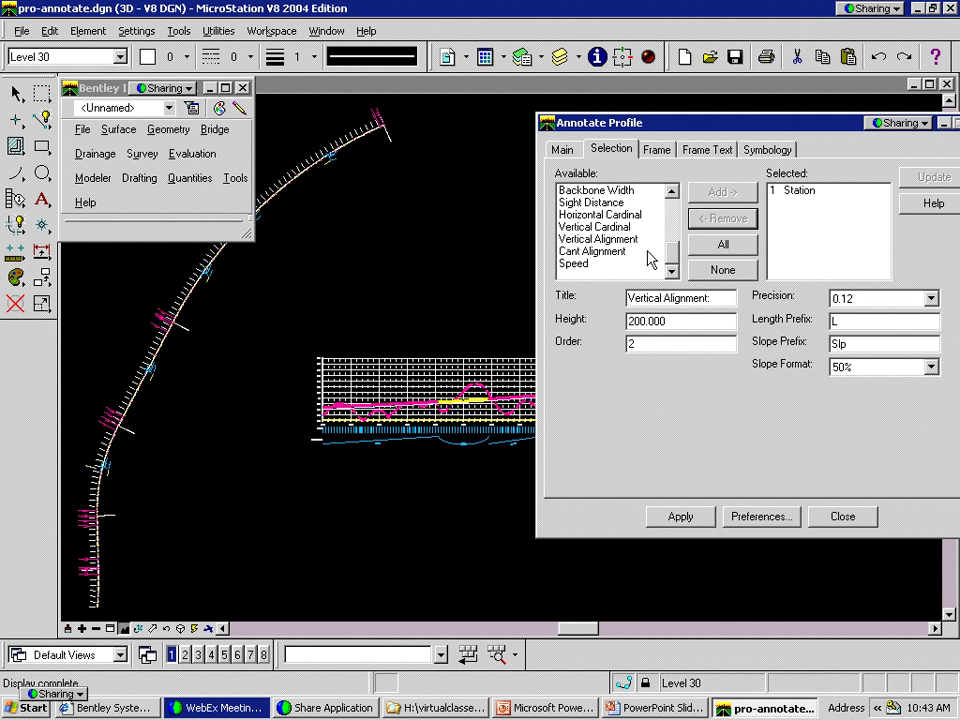
pyautogui.click(594, 227)
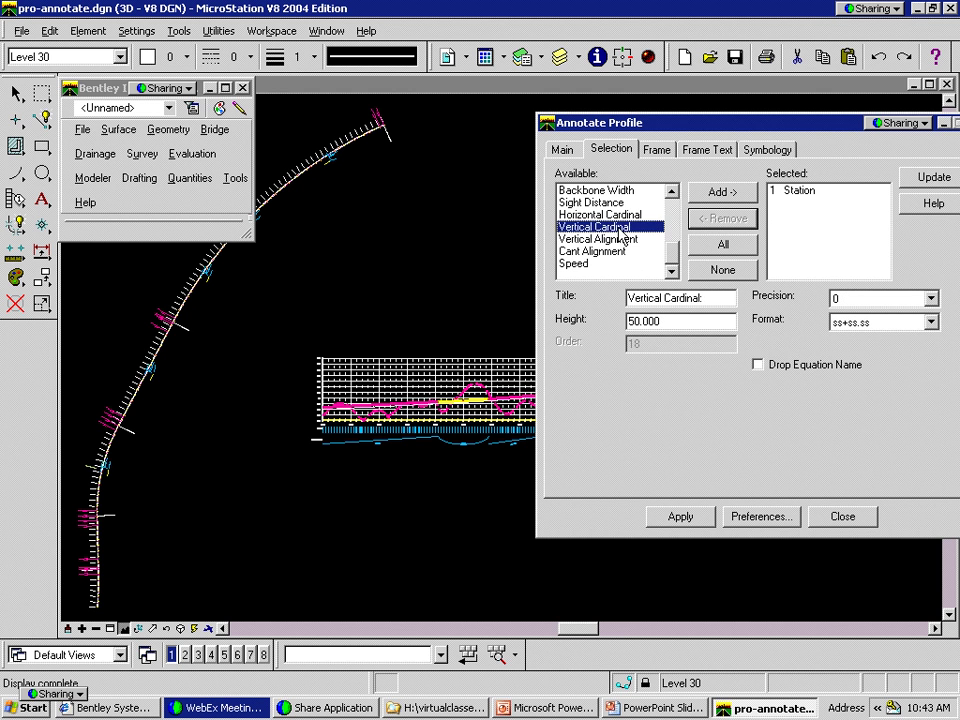
pyautogui.click(722, 191)
pyautogui.click(689, 518)
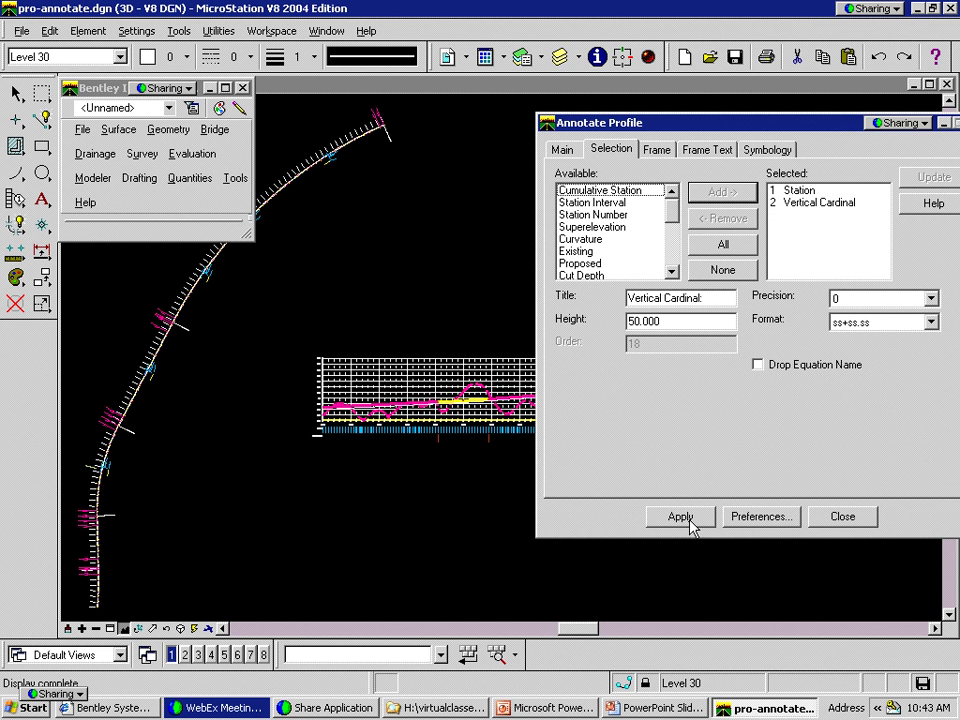
pyautogui.click(111, 629)
pyautogui.click(407, 477)
pyautogui.click(503, 411)
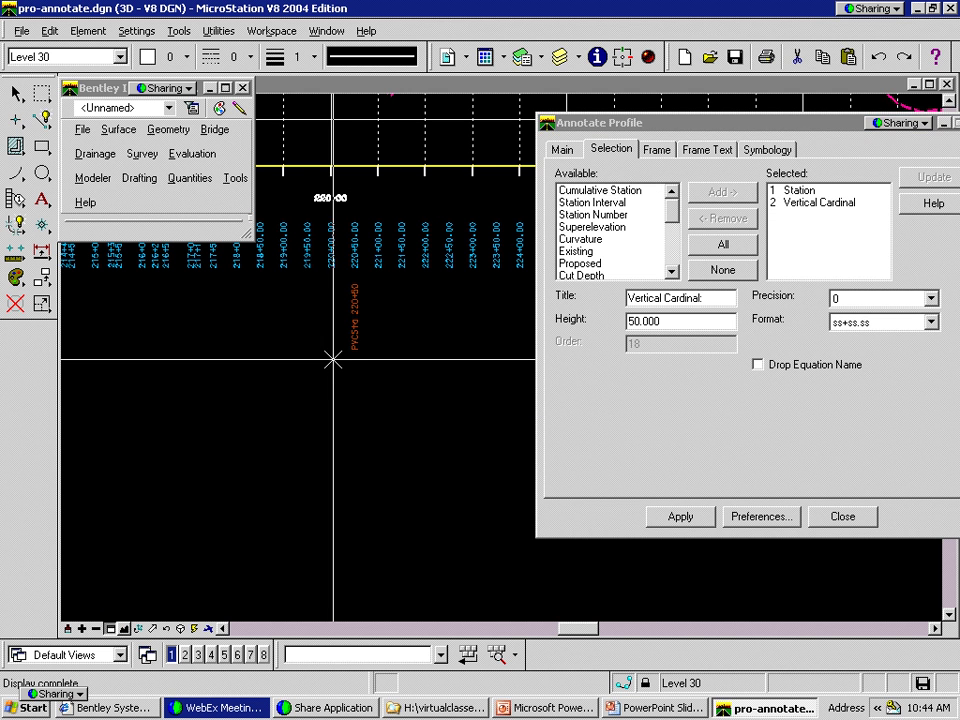
# Replace the Vertical Cardinal item with Sight Distance in the selected annotation items and apply the profile annotation
pyautogui.moveTo(622, 130)
pyautogui.mouseDown()
pyautogui.moveTo(730, 194)
pyautogui.moveTo(795, 279)
pyautogui.moveTo(778, 366)
pyautogui.moveTo(806, 386)
pyautogui.moveTo(807, 418)
pyautogui.moveTo(601, 231)
pyautogui.moveTo(448, 148)
pyautogui.mouseUp()
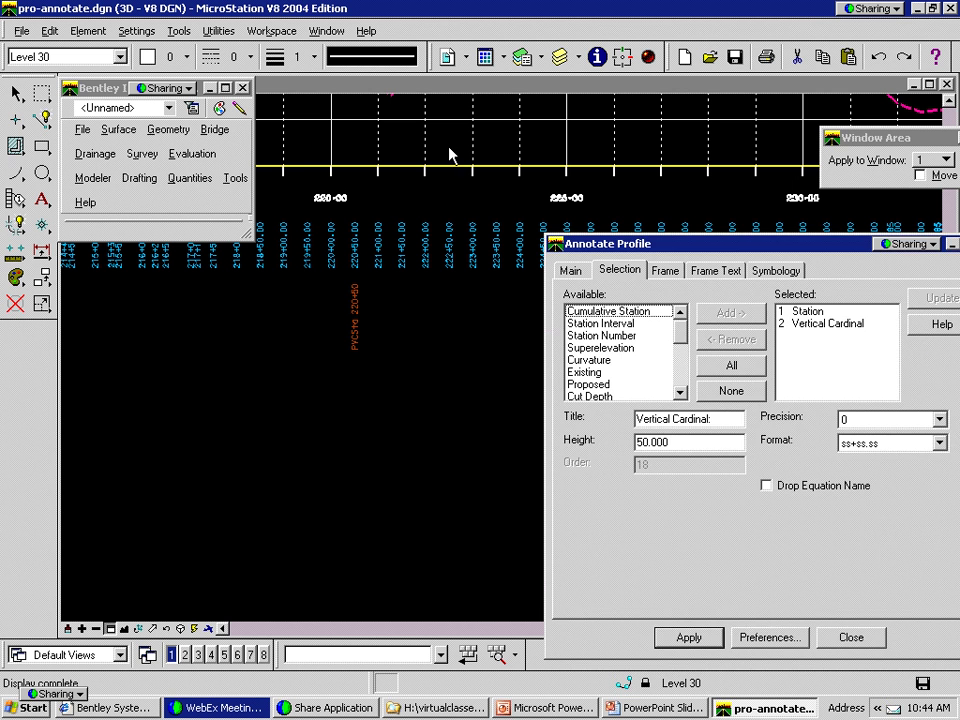
pyautogui.click(643, 218)
pyautogui.click(549, 234)
pyautogui.moveTo(498, 222); pyautogui.dragTo(502, 284)
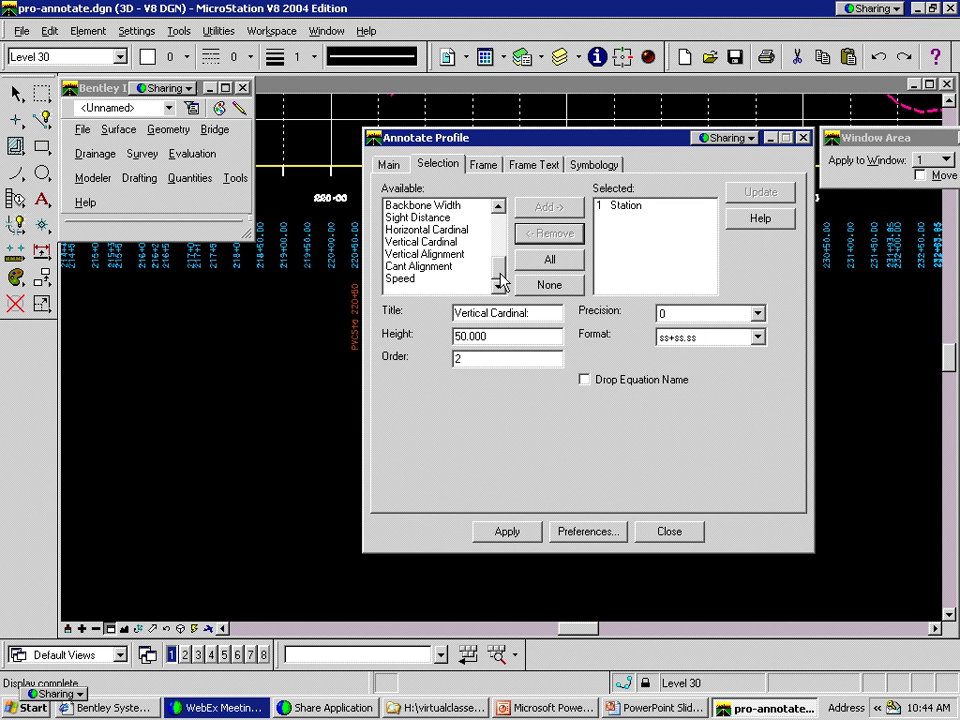
pyautogui.click(455, 218)
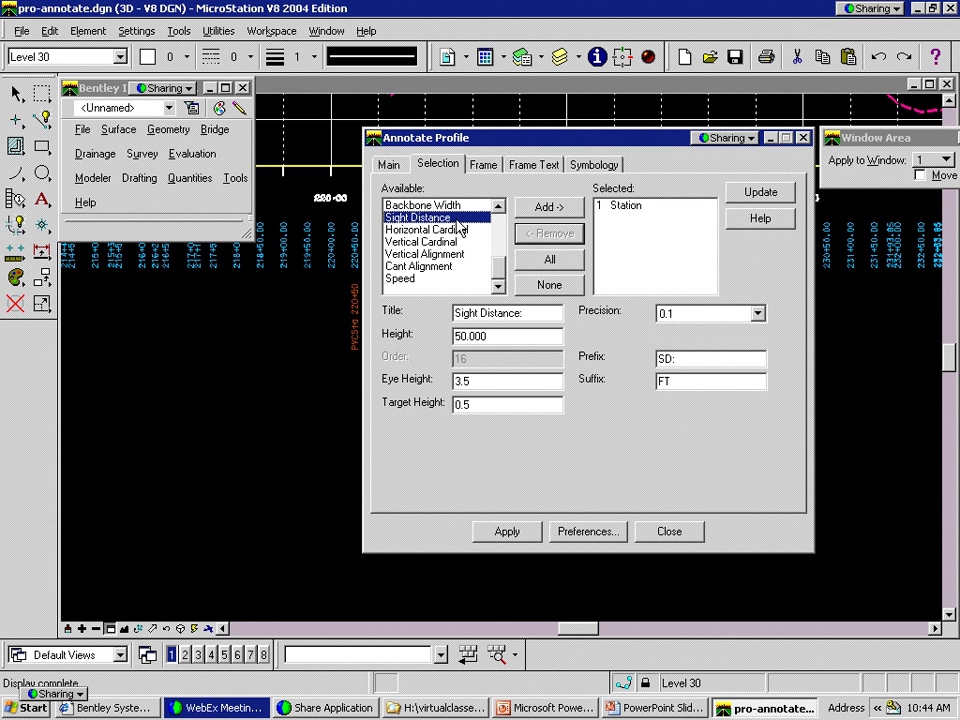
pyautogui.click(547, 208)
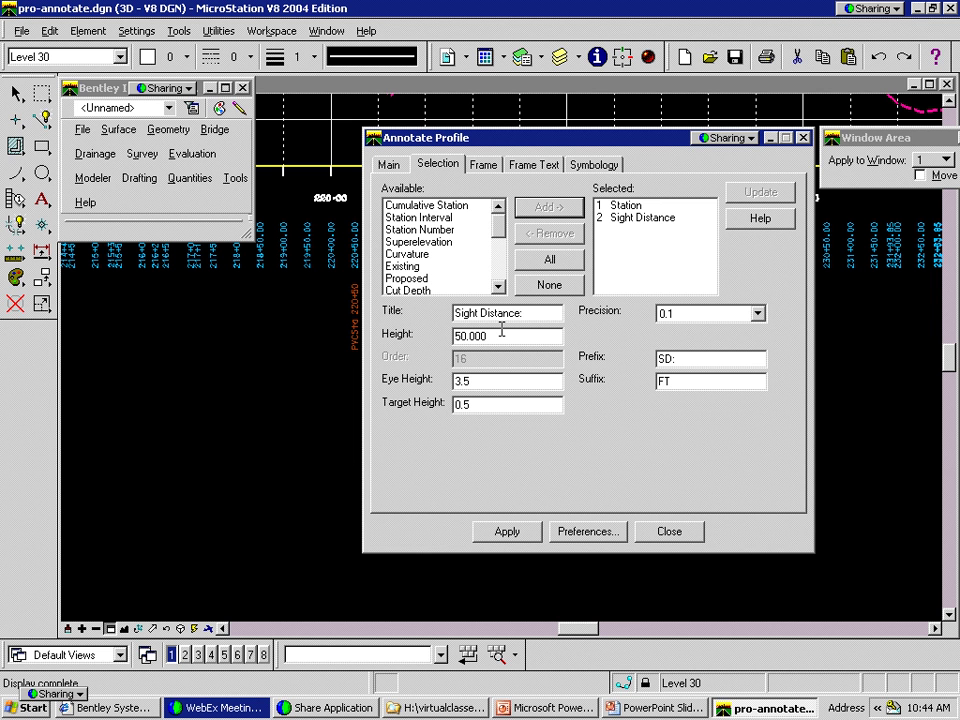
pyautogui.click(511, 533)
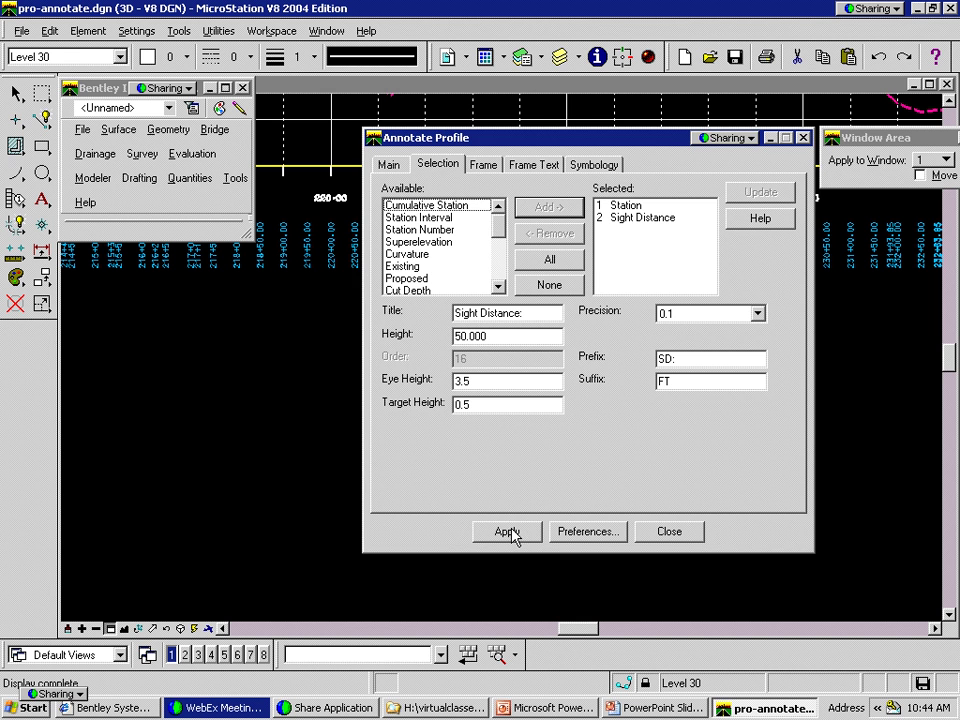
pyautogui.moveTo(574, 150); pyautogui.dragTo(878, 169)
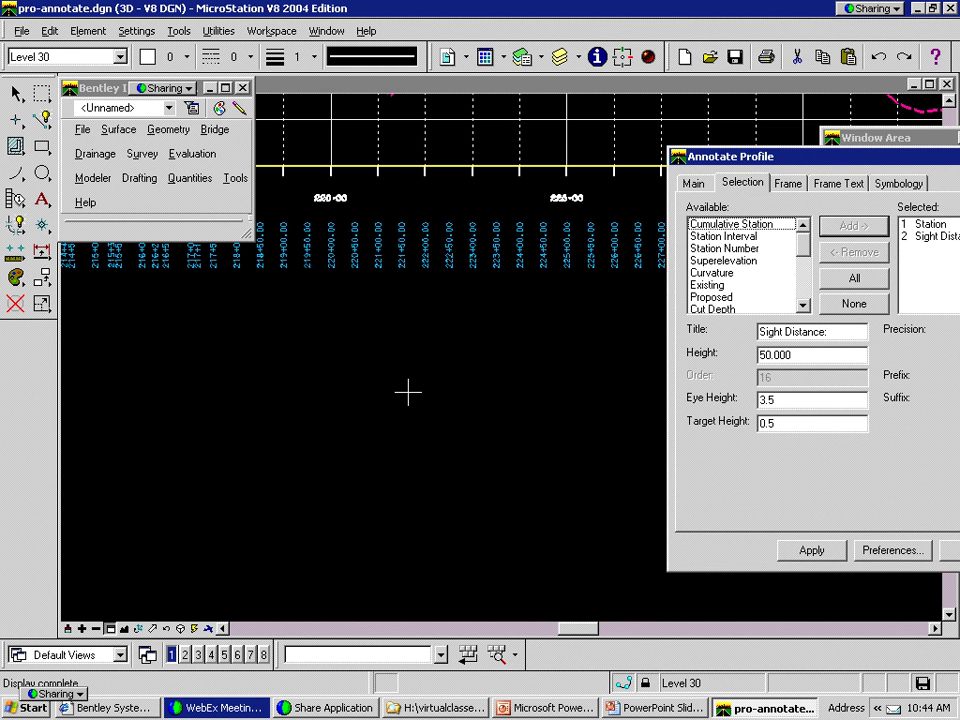
# Inspect the Sight Distance labels near station 270+00, and replace Sight Distance with Superelevation in the selected annotation items
pyautogui.moveTo(407, 387)
pyautogui.keyDown('shift'); pyautogui.mouseDown()
pyautogui.moveTo(499, 385)
pyautogui.moveTo(259, 455)
pyautogui.moveTo(422, 480)
pyautogui.moveTo(443, 394)
pyautogui.moveTo(439, 465)
pyautogui.mouseUp(); pyautogui.keyUp('shift')
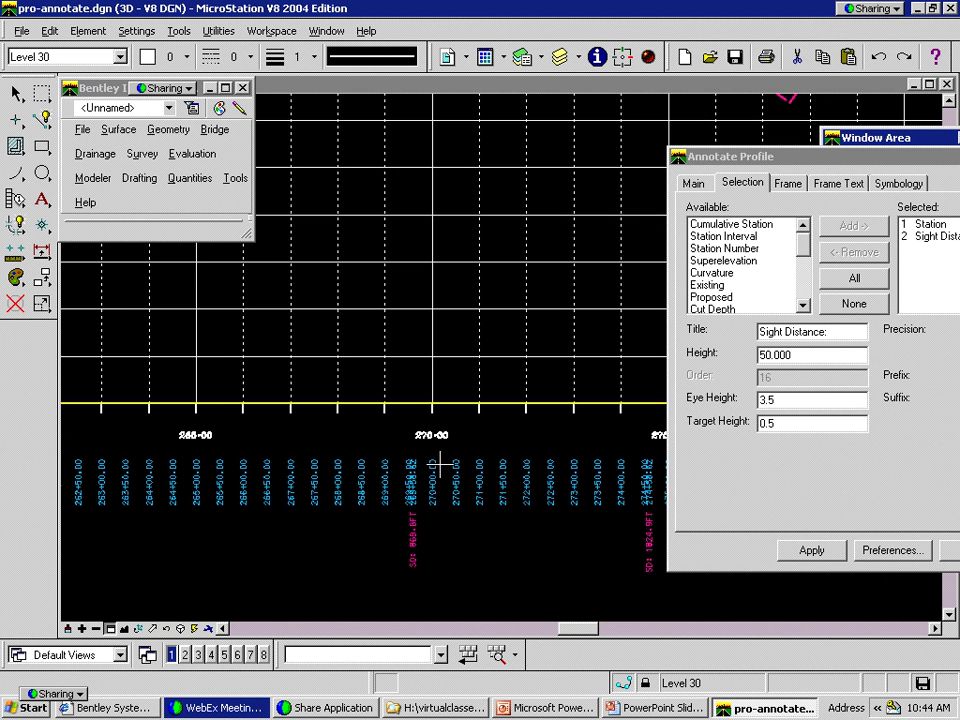
pyautogui.click(124, 629)
pyautogui.click(930, 237)
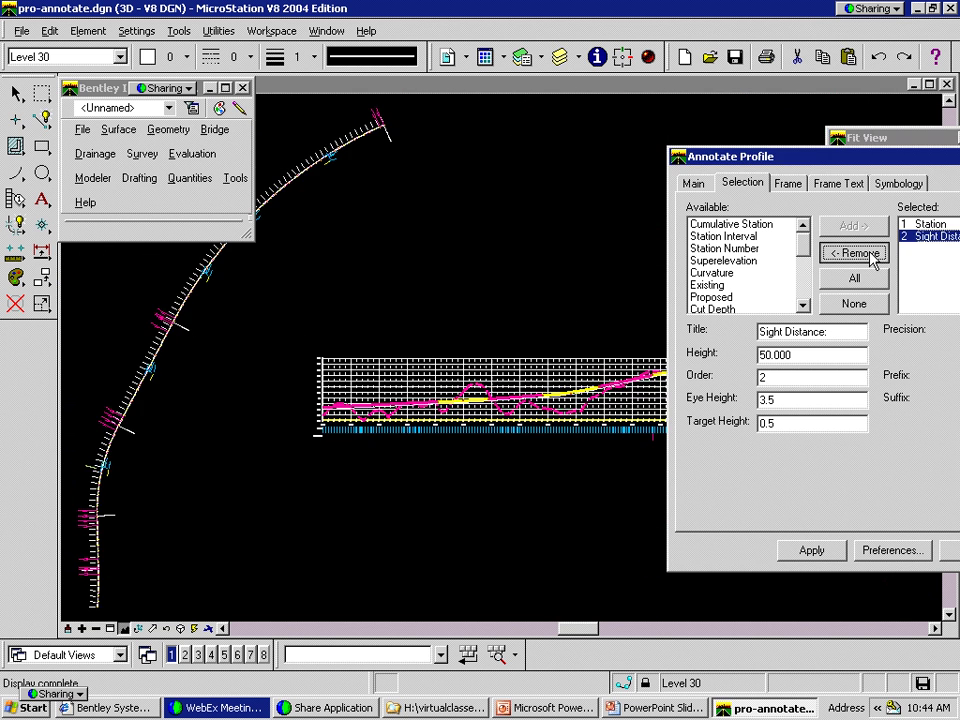
pyautogui.click(869, 253)
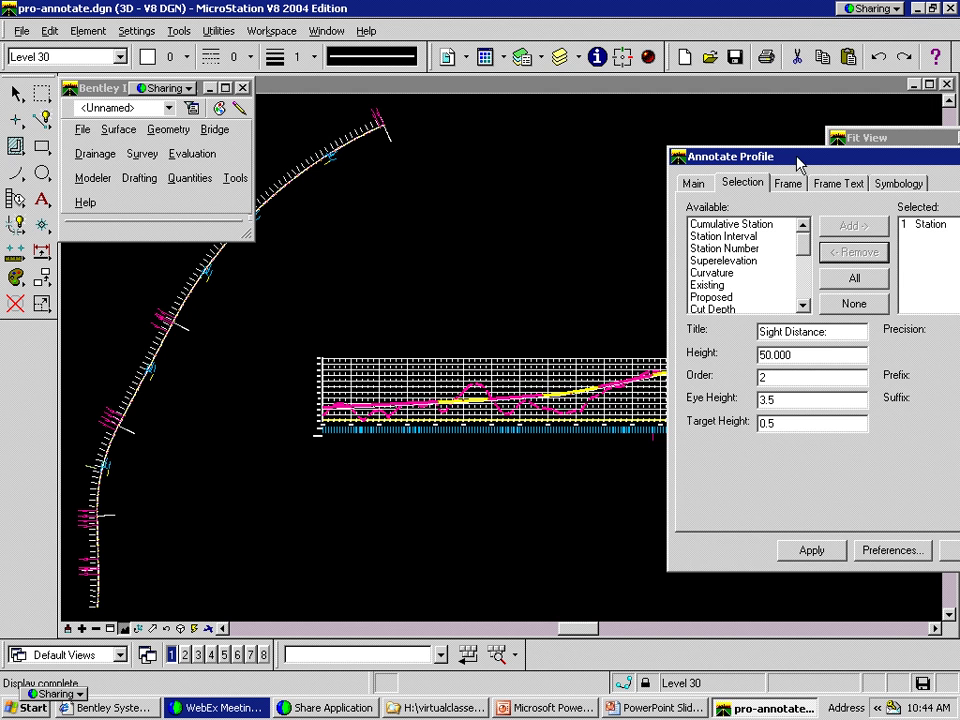
pyautogui.moveTo(800, 165); pyautogui.dragTo(686, 127)
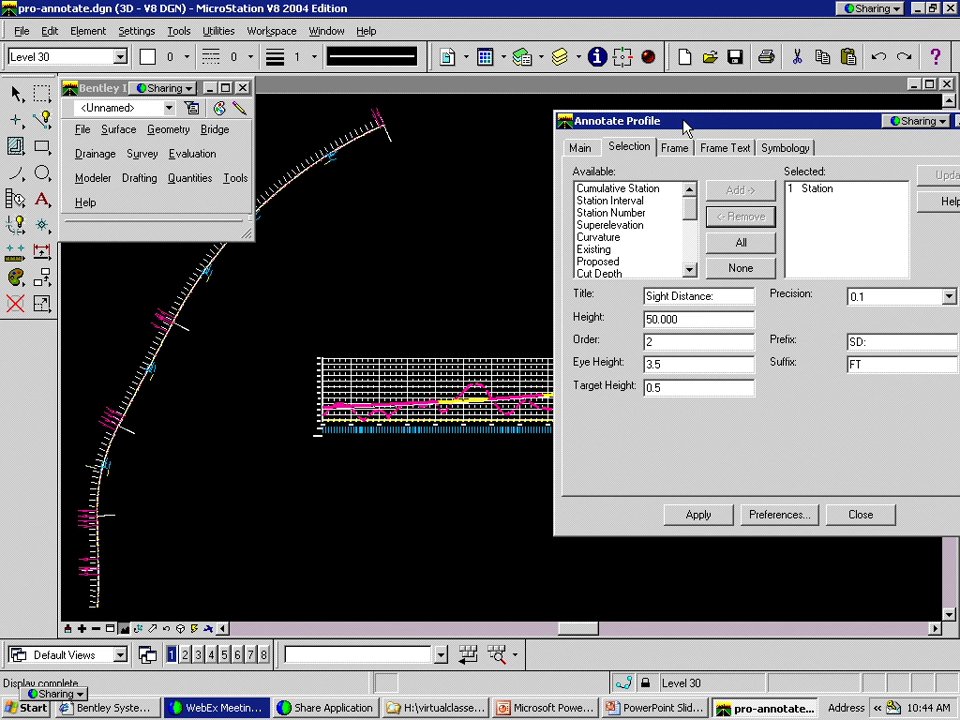
pyautogui.click(654, 226)
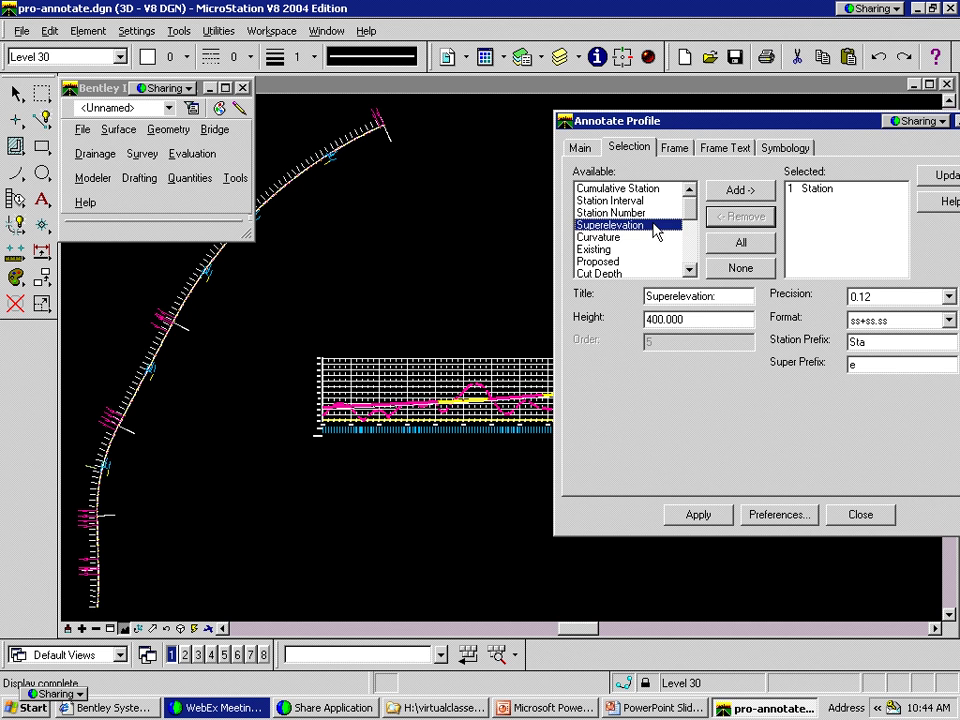
pyautogui.click(739, 190)
# Set the height of the selected Superelevation item to 50, update the item and apply the profile annotation
pyautogui.doubleClick(652, 319)
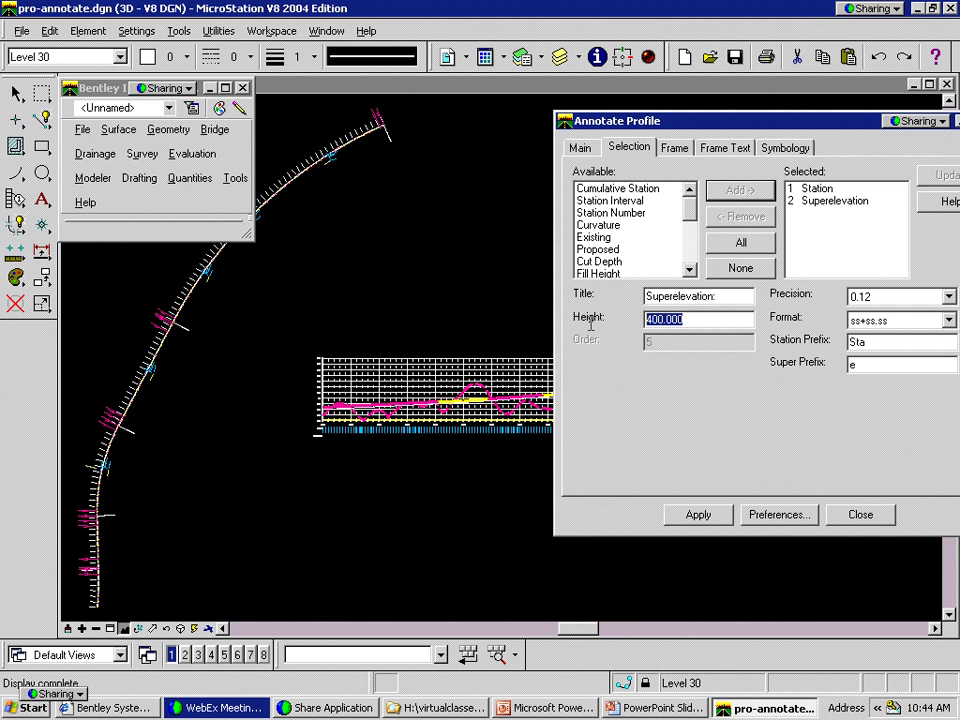
pyautogui.write('50')
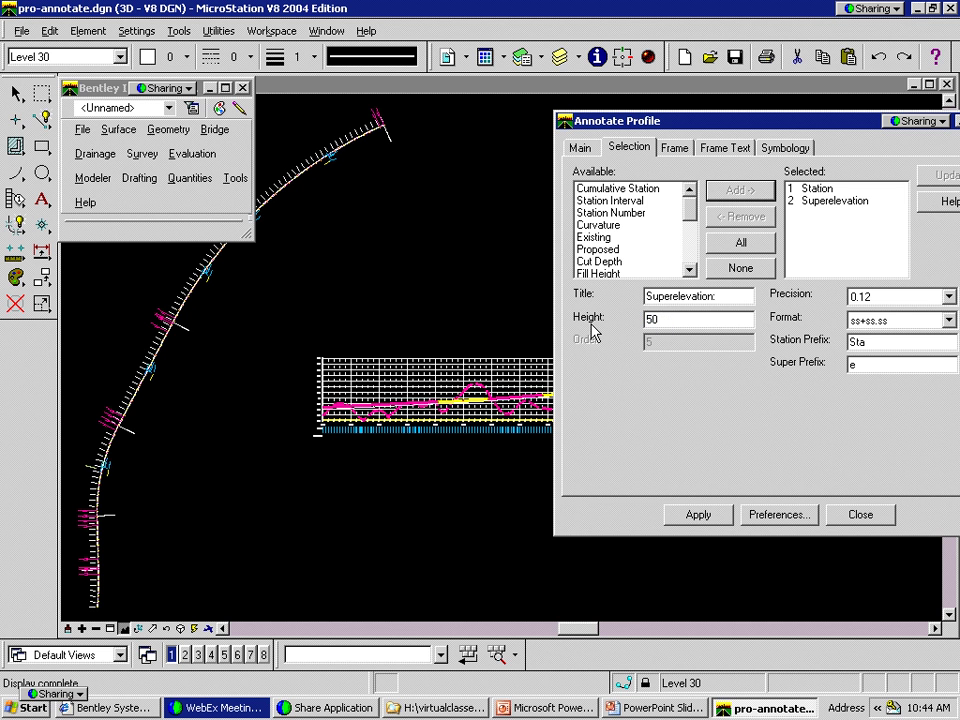
pyautogui.click(829, 201)
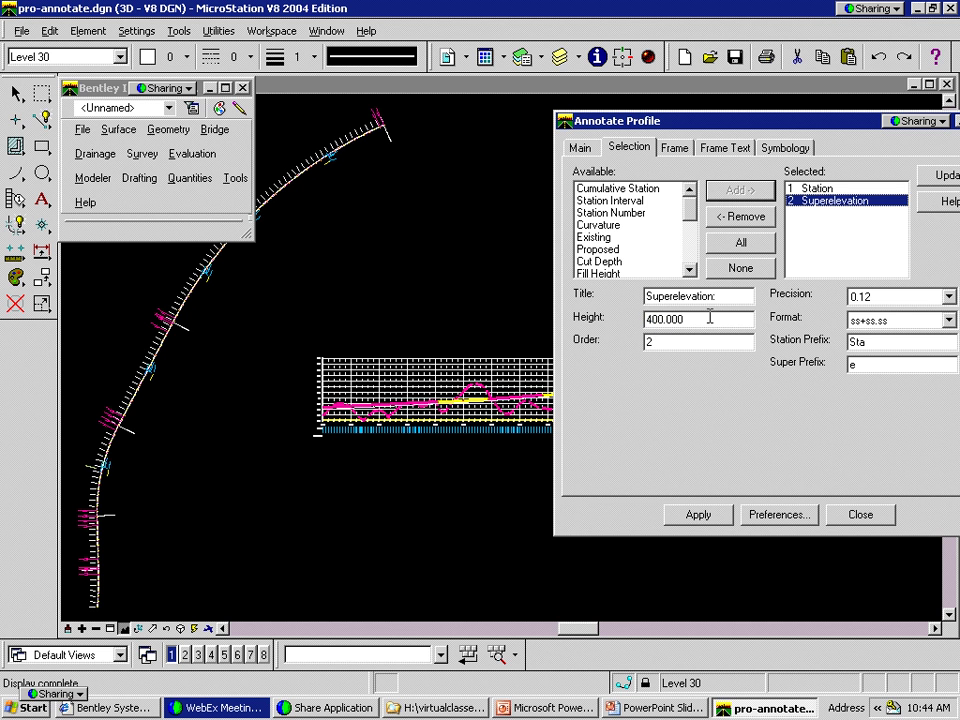
pyautogui.doubleClick(648, 319)
pyautogui.write('5')
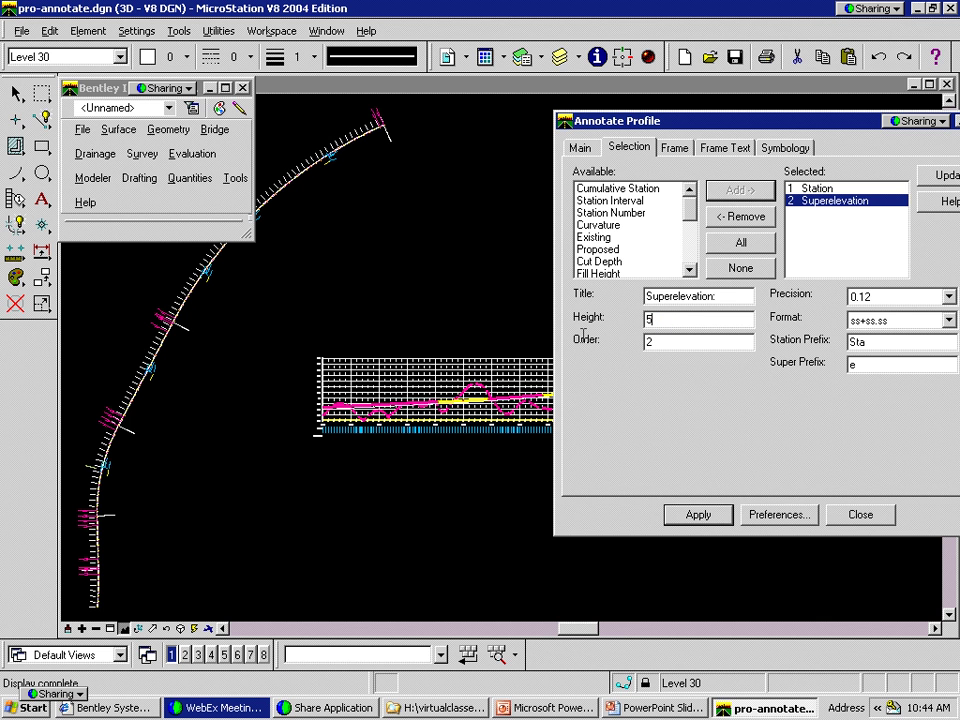
pyautogui.write('0')
pyautogui.press('Tab')
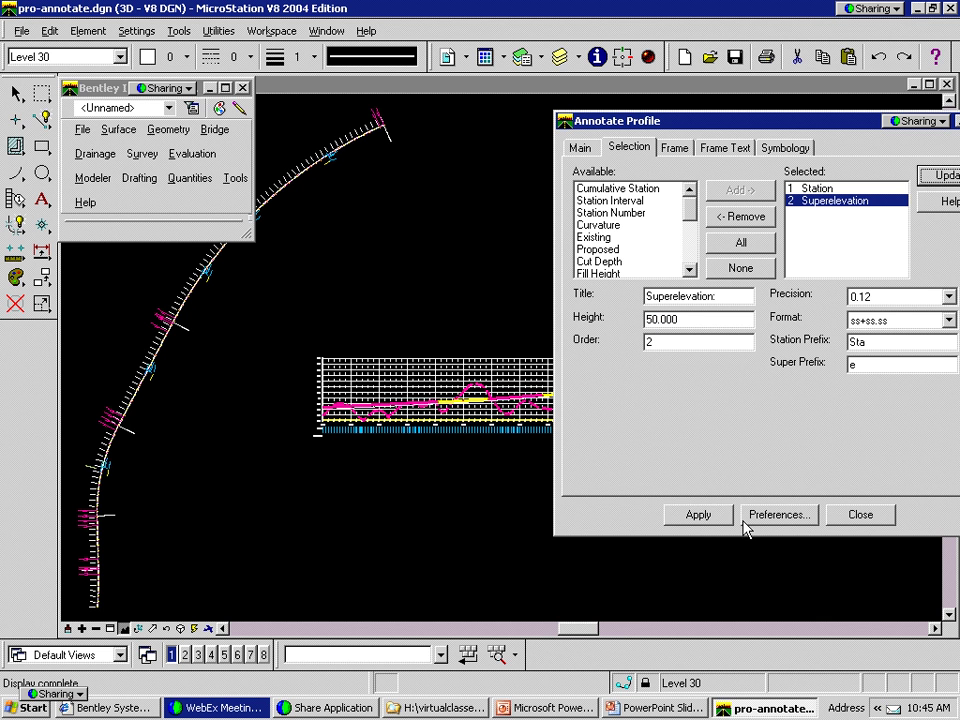
pyautogui.click(699, 515)
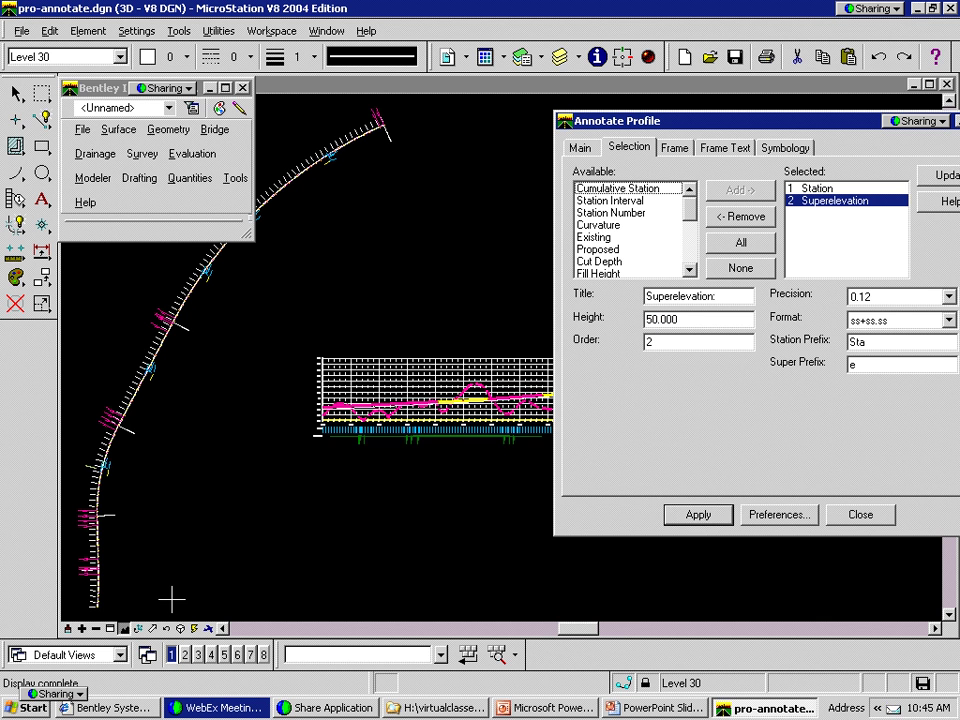
# Examine the superelevation diagram and its station and rate labels below the profile from about station 205+00 to 220+00
pyautogui.click(110, 629)
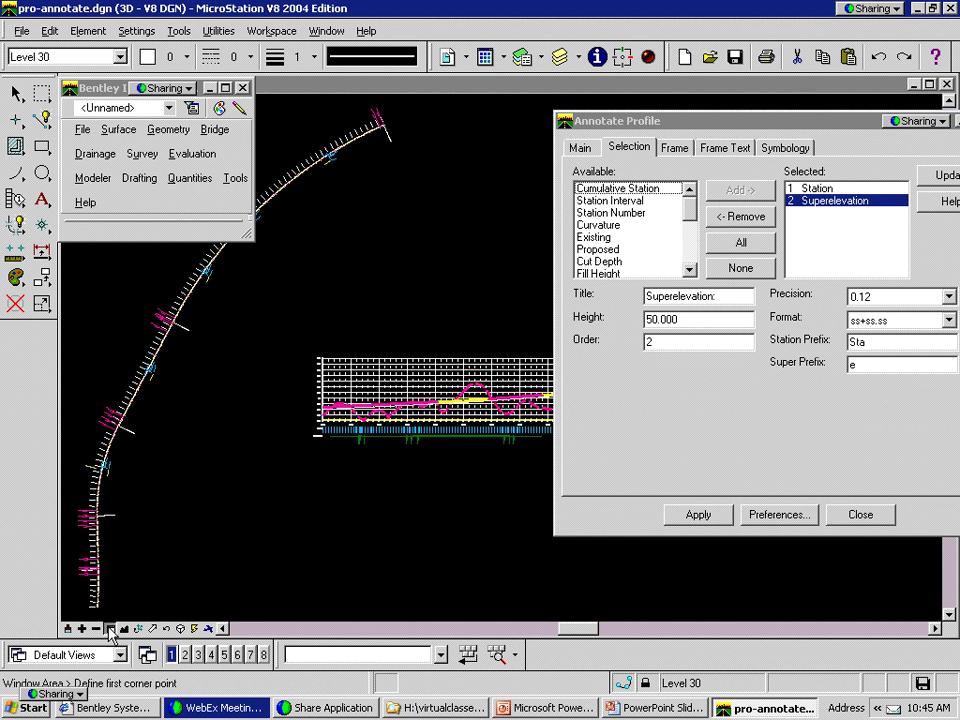
pyautogui.click(325, 474)
pyautogui.click(417, 417)
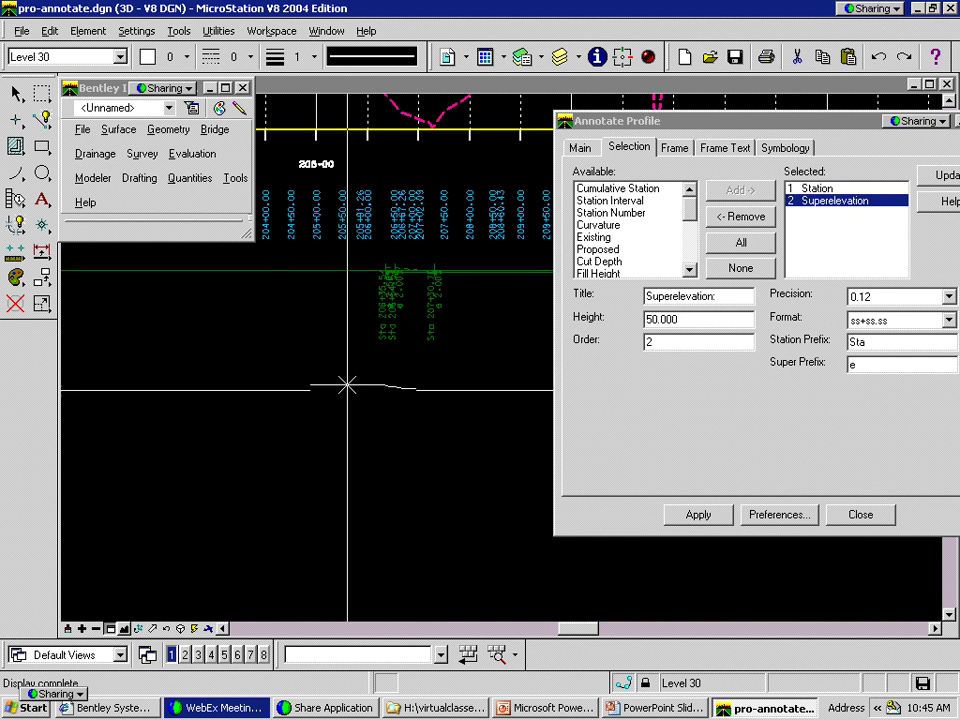
pyautogui.click(331, 375)
pyautogui.click(484, 209)
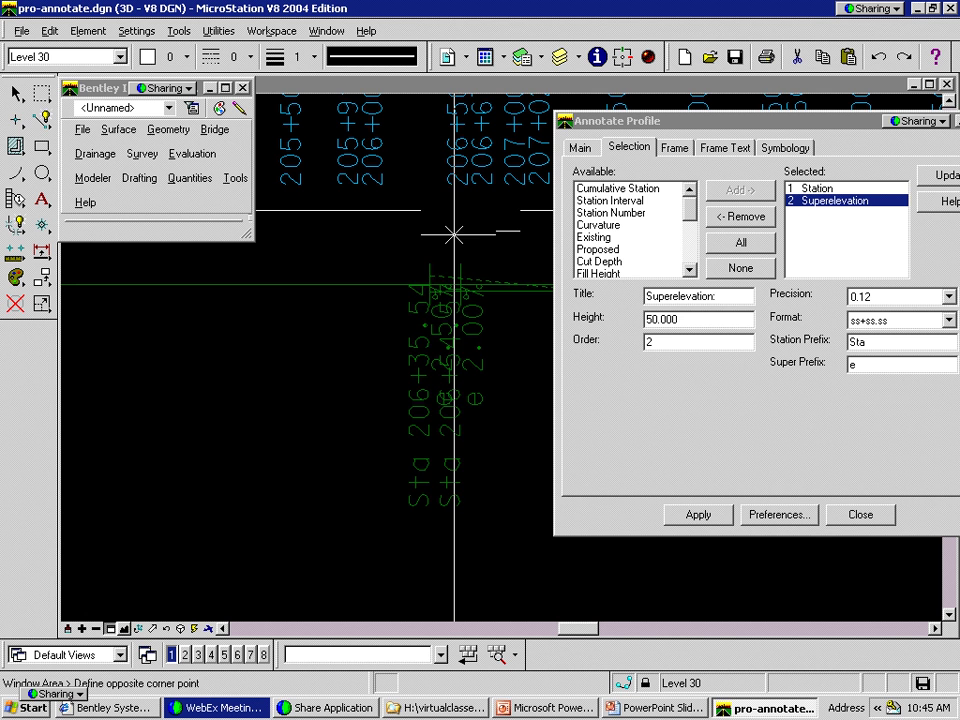
pyautogui.keyDown('shift'); pyautogui.moveTo(221, 392); pyautogui.dragTo(399, 384); pyautogui.keyUp('shift')
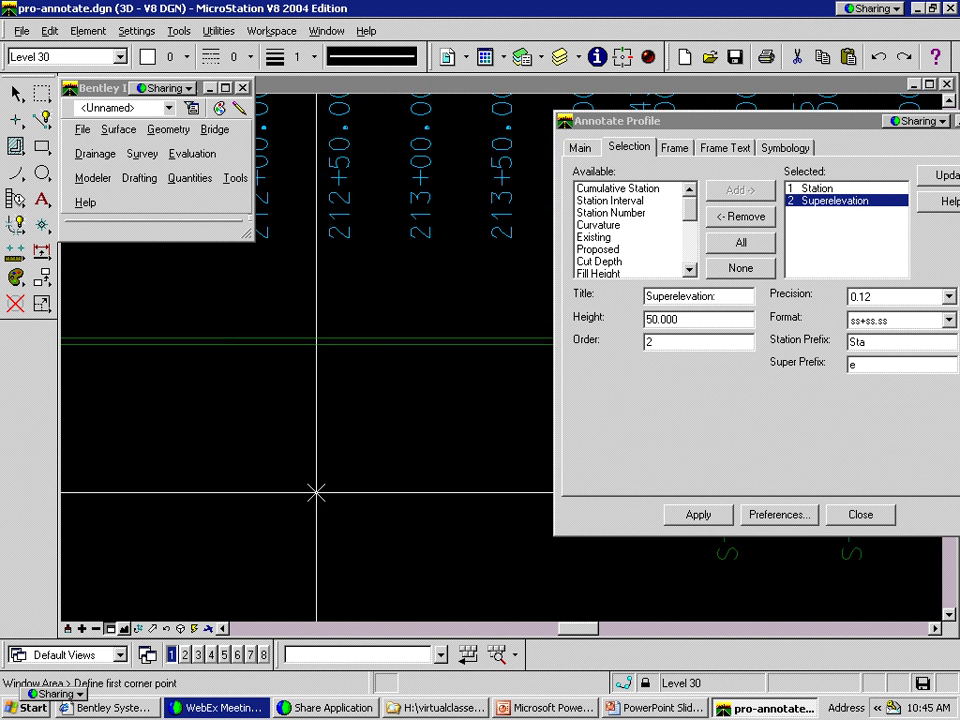
pyautogui.click(96, 629)
pyautogui.click(282, 425)
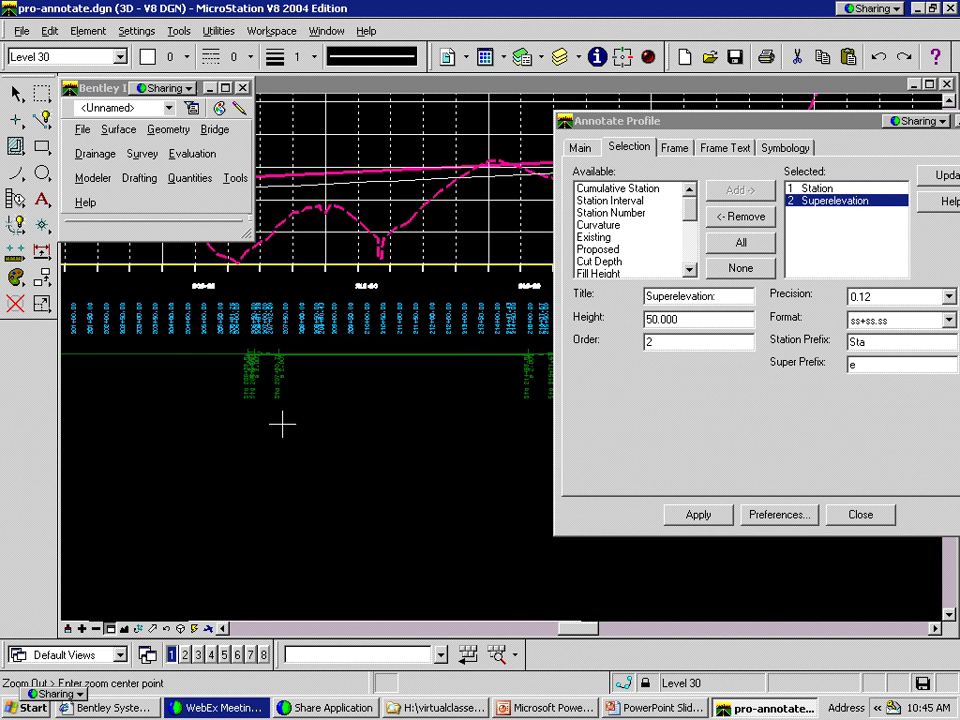
pyautogui.click(282, 425)
# Set the Superelevation item's height to 500, update it, reapply the annotation and view the whole profile
pyautogui.moveTo(692, 314); pyautogui.dragTo(580, 322)
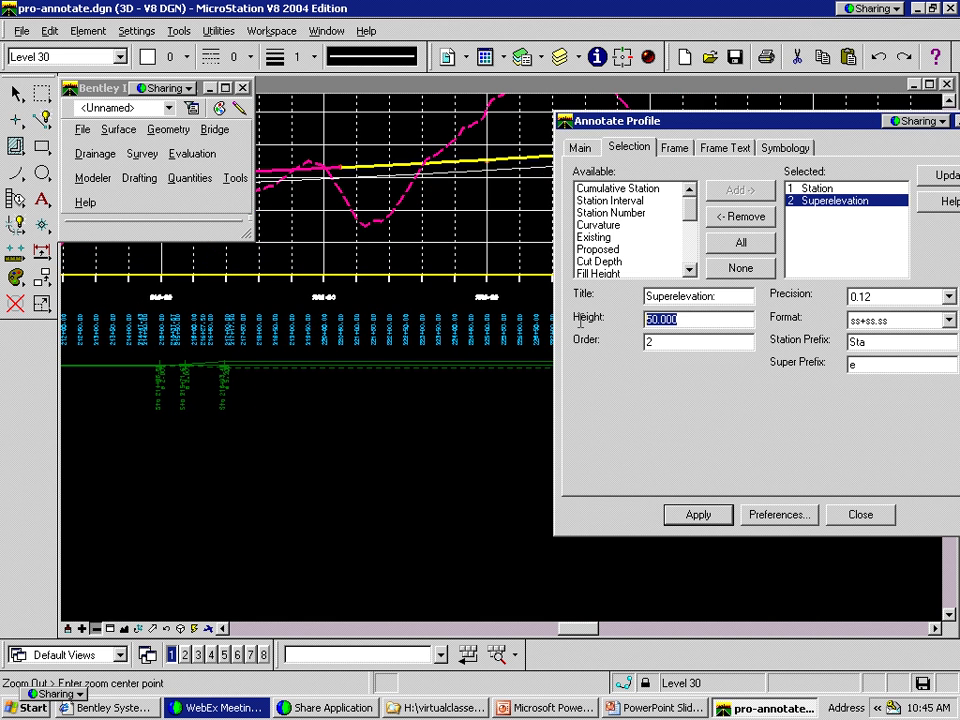
pyautogui.write('5')
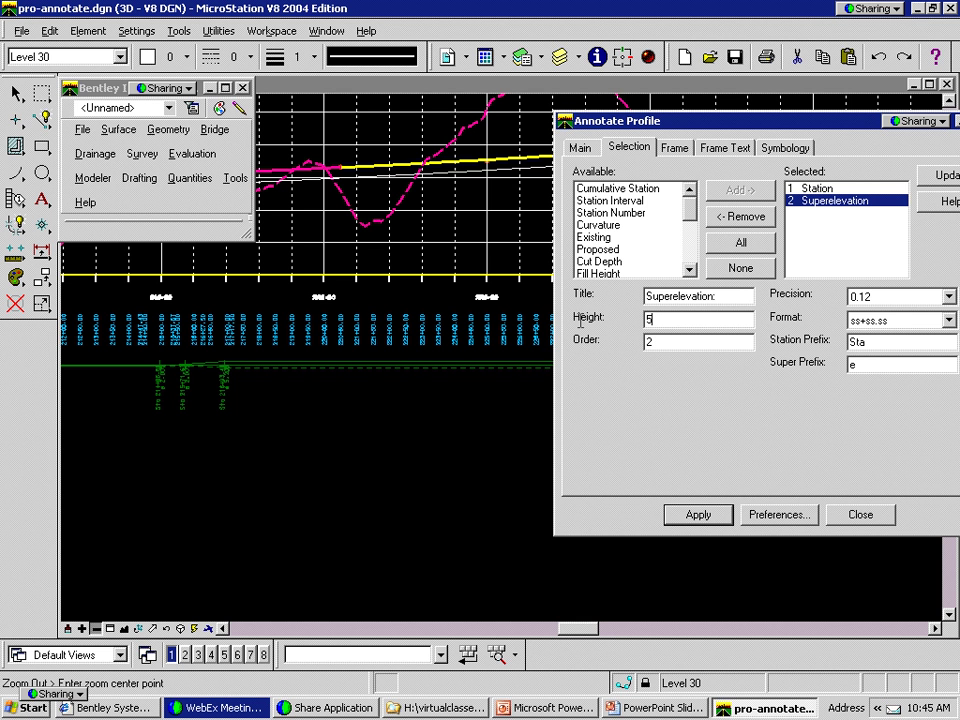
pyautogui.write('00')
pyautogui.click(943, 176)
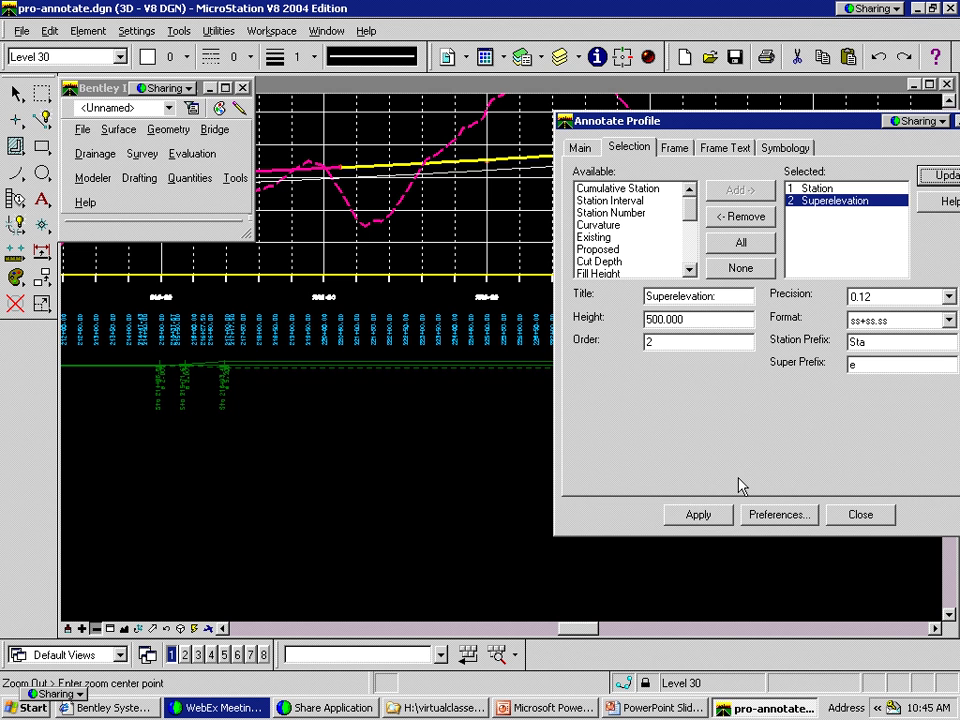
pyautogui.click(690, 520)
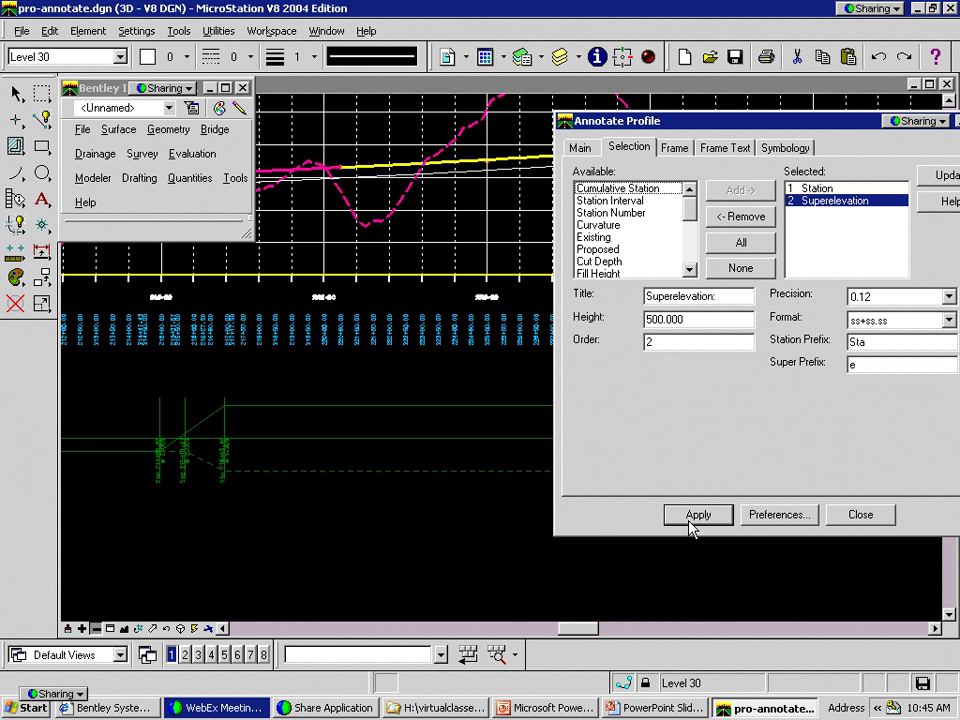
pyautogui.moveTo(681, 111); pyautogui.dragTo(873, 106)
pyautogui.click(124, 627)
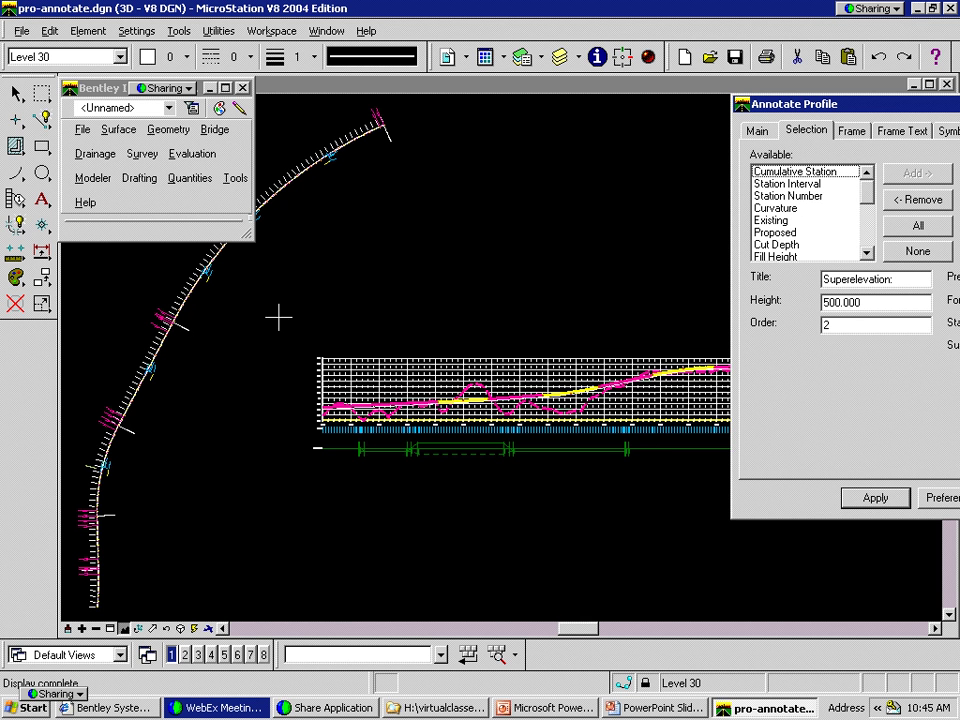
# Replace Superelevation with Curvature in the selected annotation items and apply the profile annotation
pyautogui.moveTo(834, 106)
pyautogui.mouseDown()
pyautogui.moveTo(698, 133)
pyautogui.moveTo(568, 129)
pyautogui.mouseUp()
pyautogui.click(648, 224)
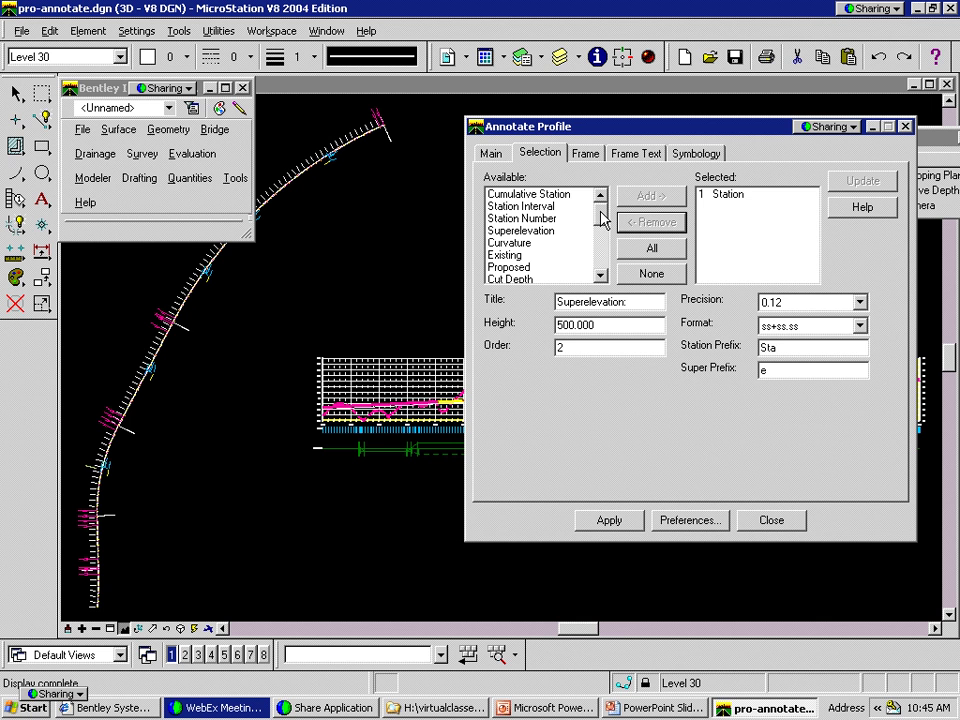
pyautogui.click(550, 243)
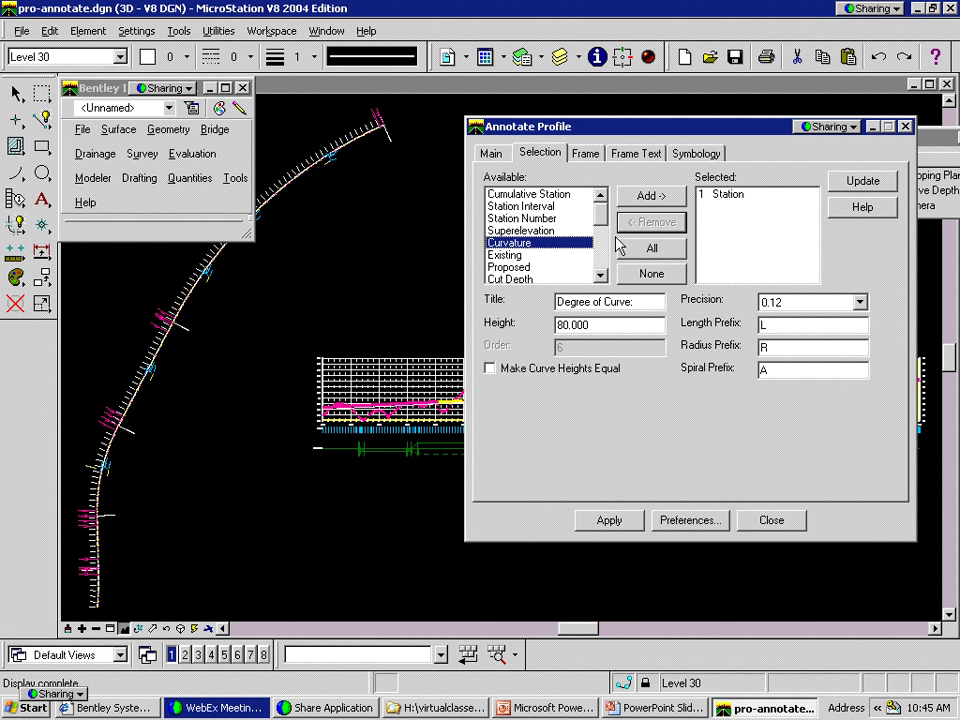
pyautogui.click(651, 196)
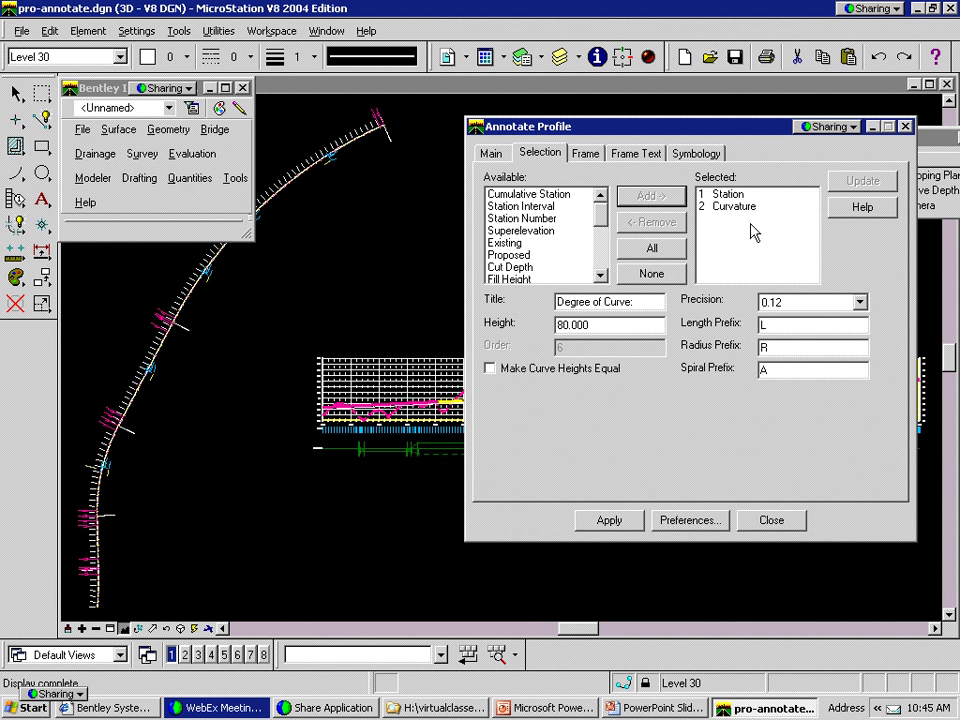
pyautogui.click(611, 519)
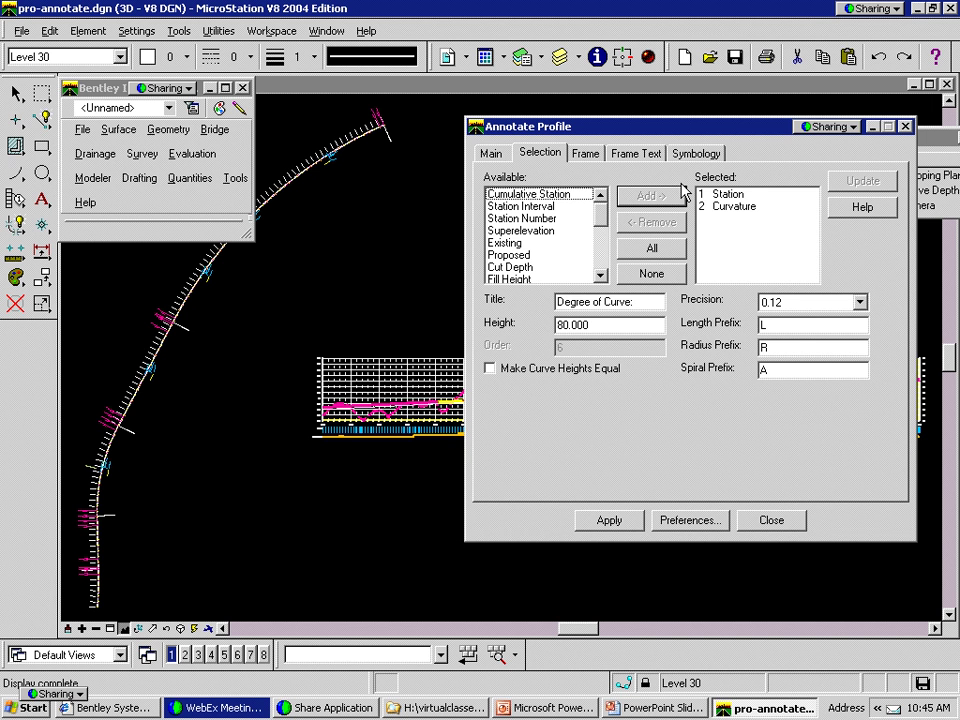
# Examine the curvature diagram below the profile around station 220+00, including its length and radius labels
pyautogui.moveTo(671, 126); pyautogui.dragTo(912, 185)
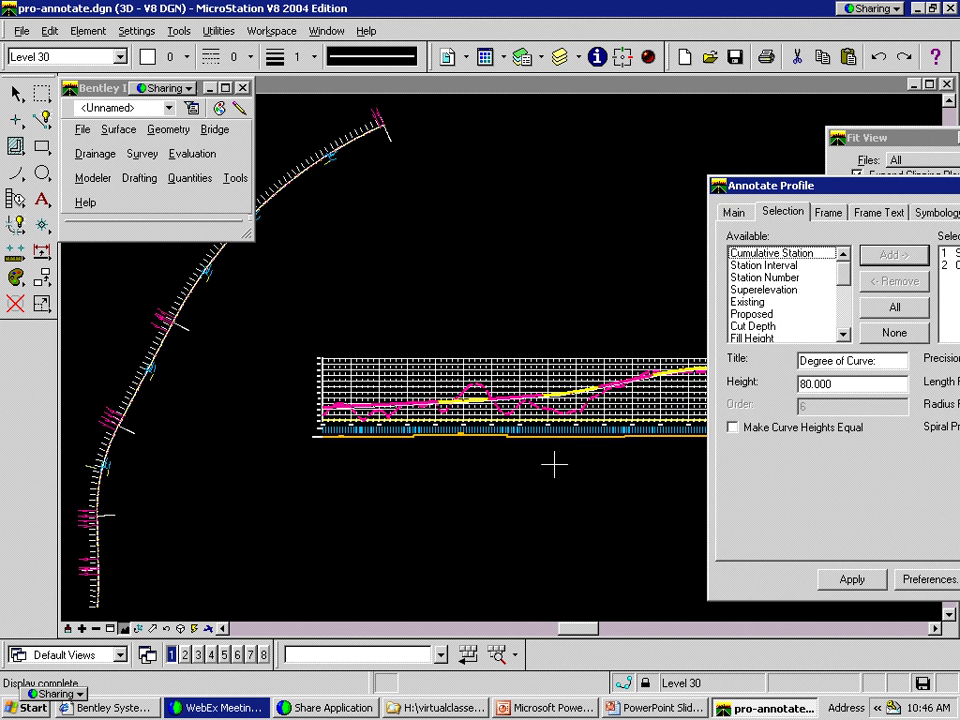
pyautogui.click(110, 630)
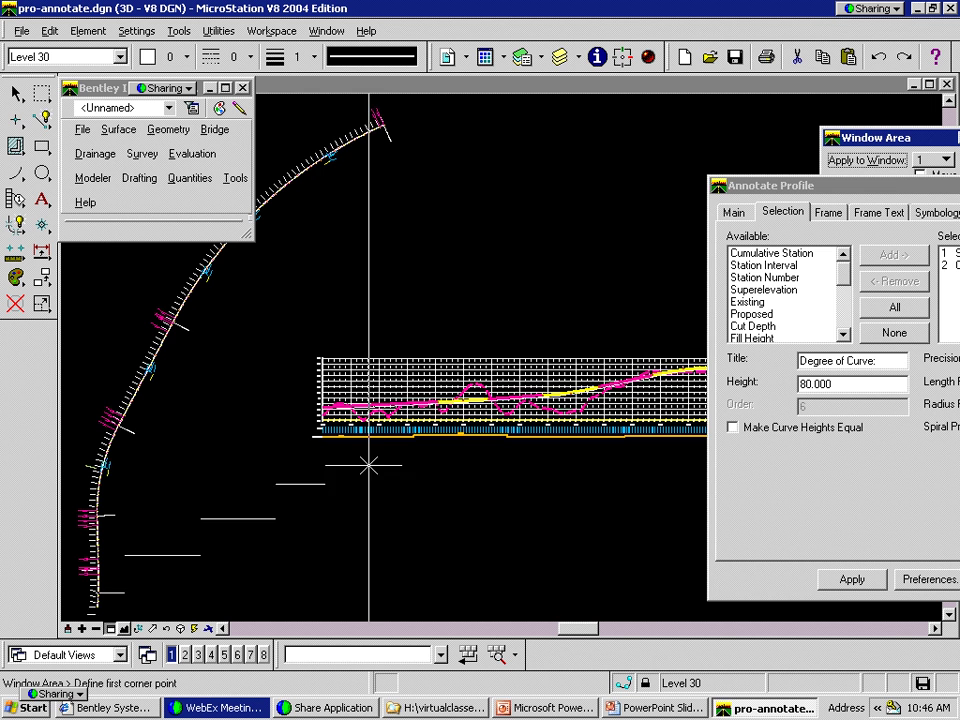
pyautogui.click(508, 389)
pyautogui.click(508, 401)
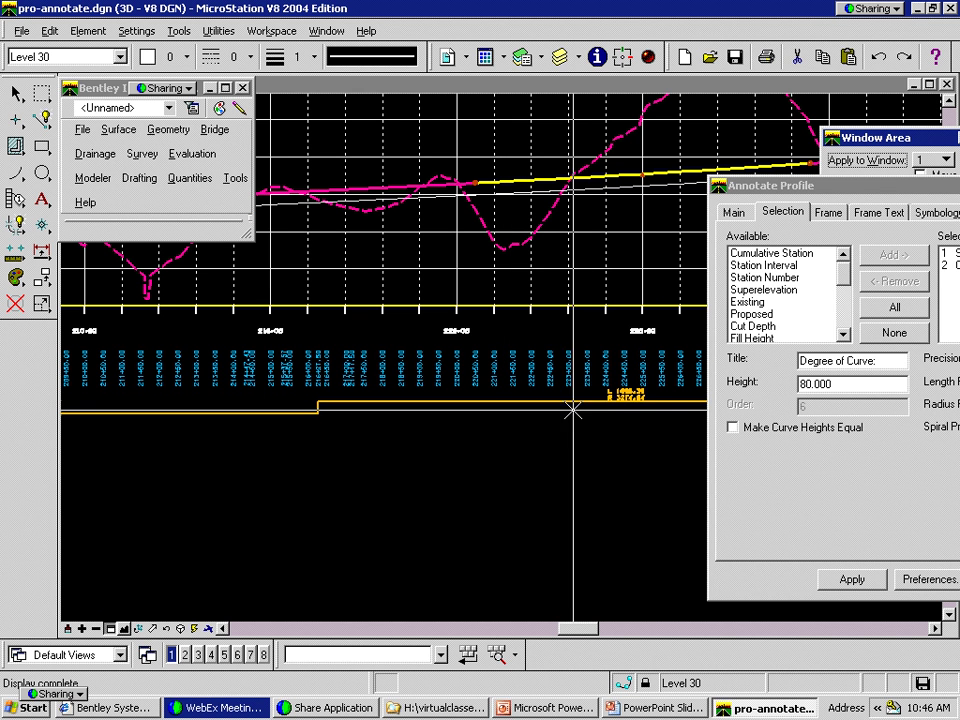
pyautogui.click(255, 444)
pyautogui.click(666, 318)
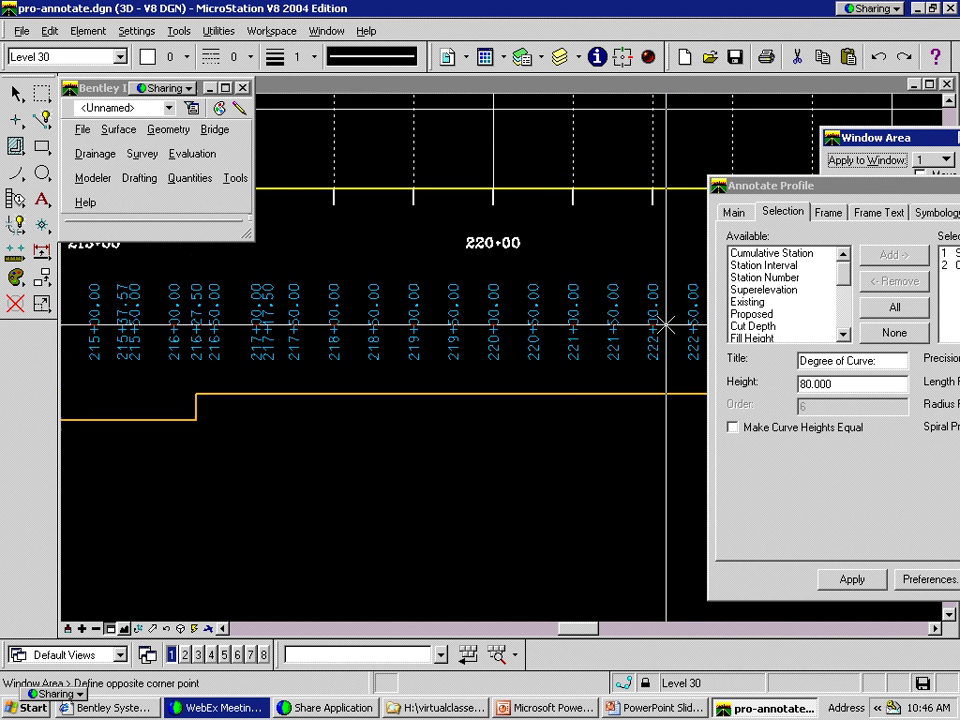
pyautogui.moveTo(814, 186); pyautogui.dragTo(944, 198)
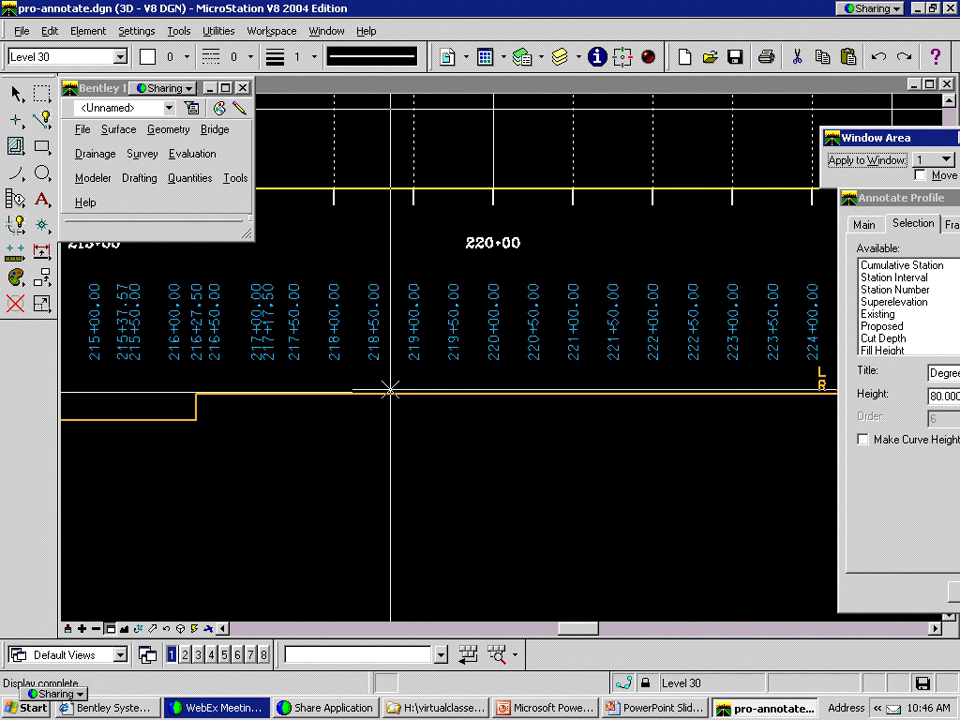
pyautogui.hscroll(2, 457, 384)
pyautogui.hscroll(1, 457, 384)
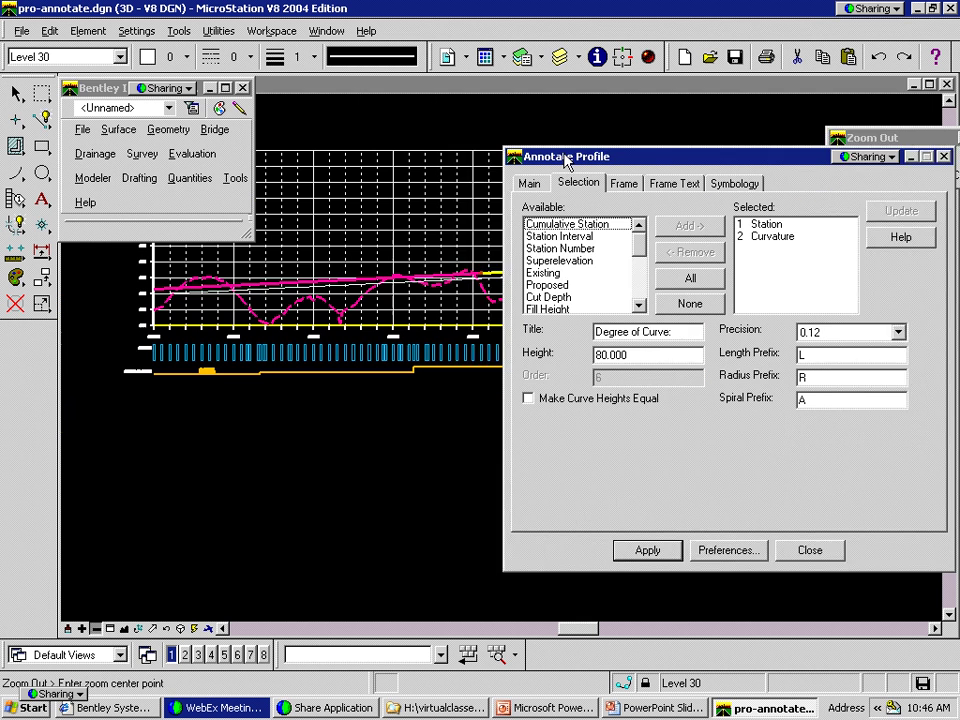
# Set the height of the selected Curvature item to 500 and update the item
pyautogui.moveTo(540, 156); pyautogui.dragTo(487, 146)
pyautogui.press('Tab')
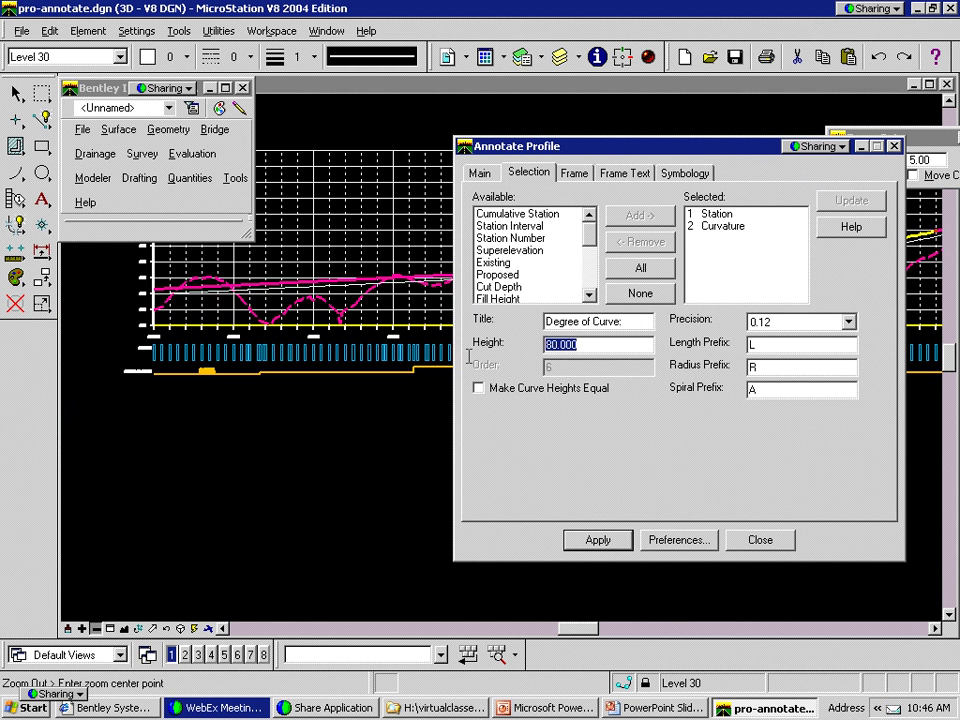
pyautogui.write('400')
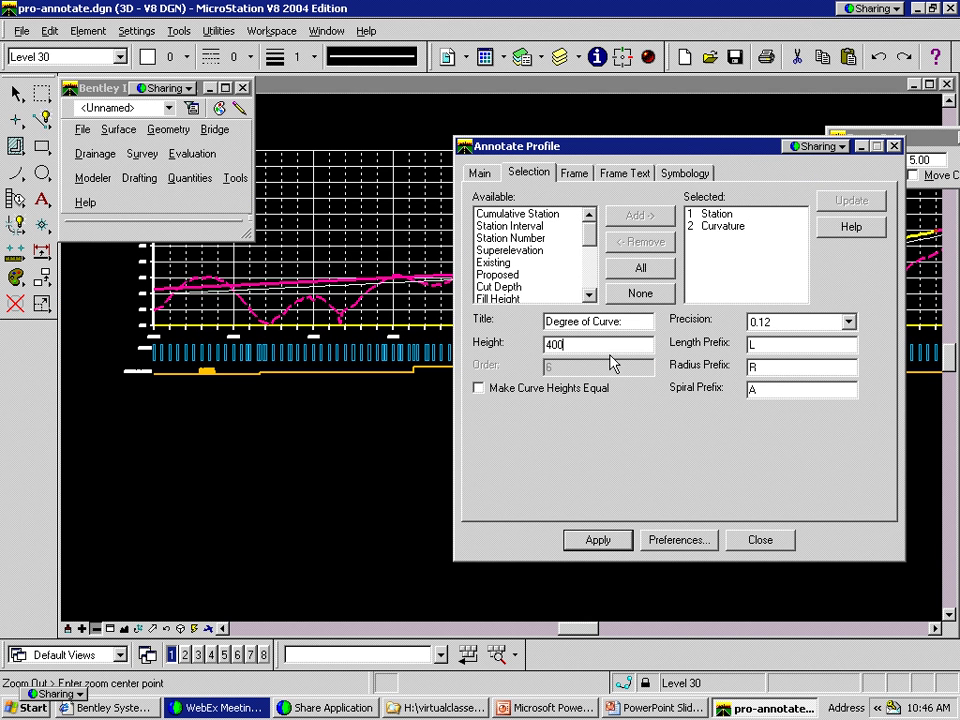
pyautogui.click(712, 226)
pyautogui.moveTo(585, 345); pyautogui.dragTo(471, 354)
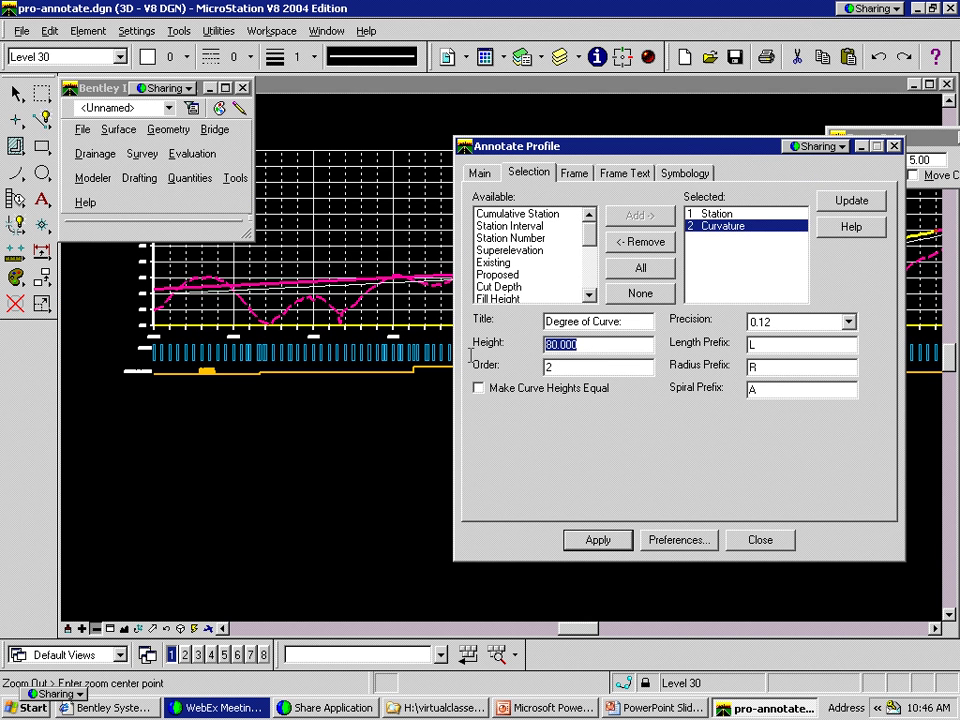
pyautogui.write('500')
pyautogui.click(845, 200)
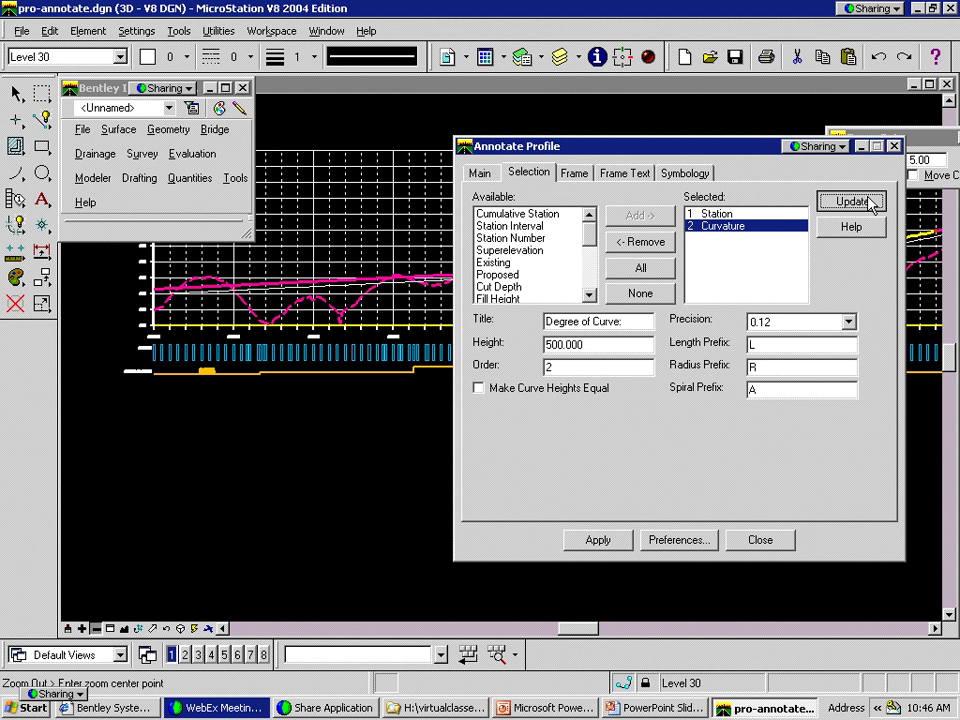
# Reapply the profile annotation with the updated Curvature item and view the whole profile with its curvature diagram
pyautogui.click(610, 541)
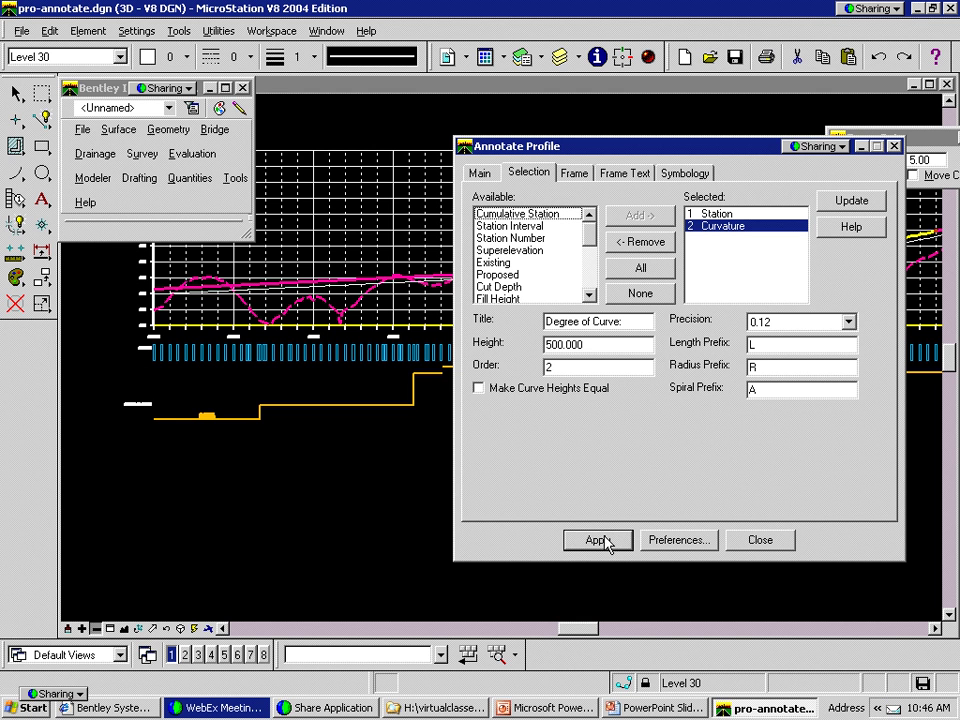
pyautogui.moveTo(617, 154)
pyautogui.mouseDown()
pyautogui.moveTo(660, 239)
pyautogui.moveTo(695, 364)
pyautogui.moveTo(681, 450)
pyautogui.mouseUp()
pyautogui.click(123, 628)
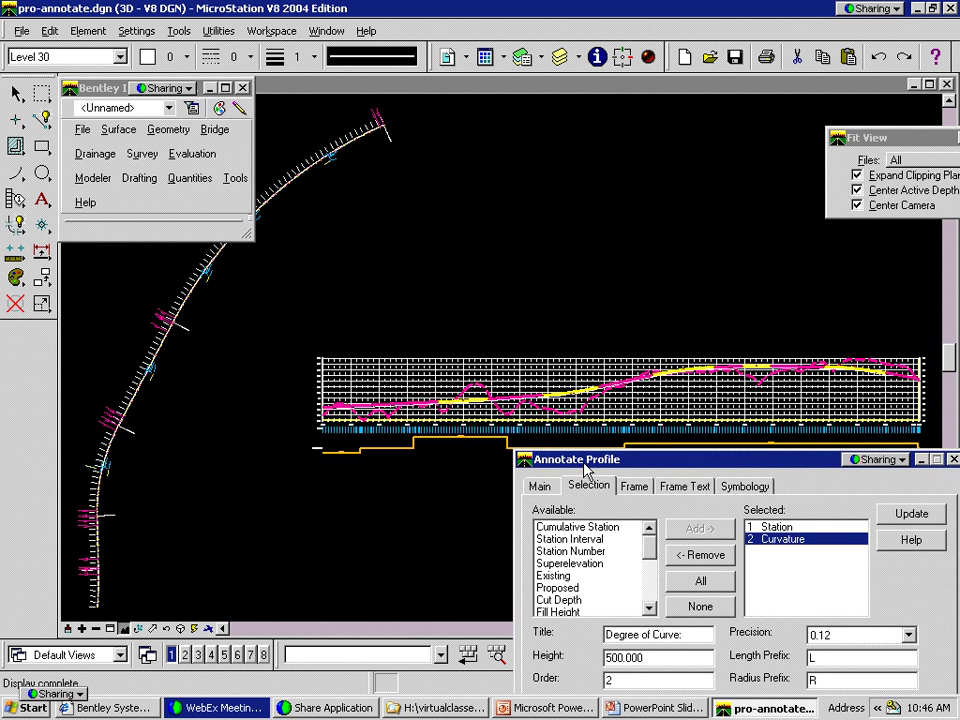
pyautogui.moveTo(585, 470); pyautogui.dragTo(589, 511)
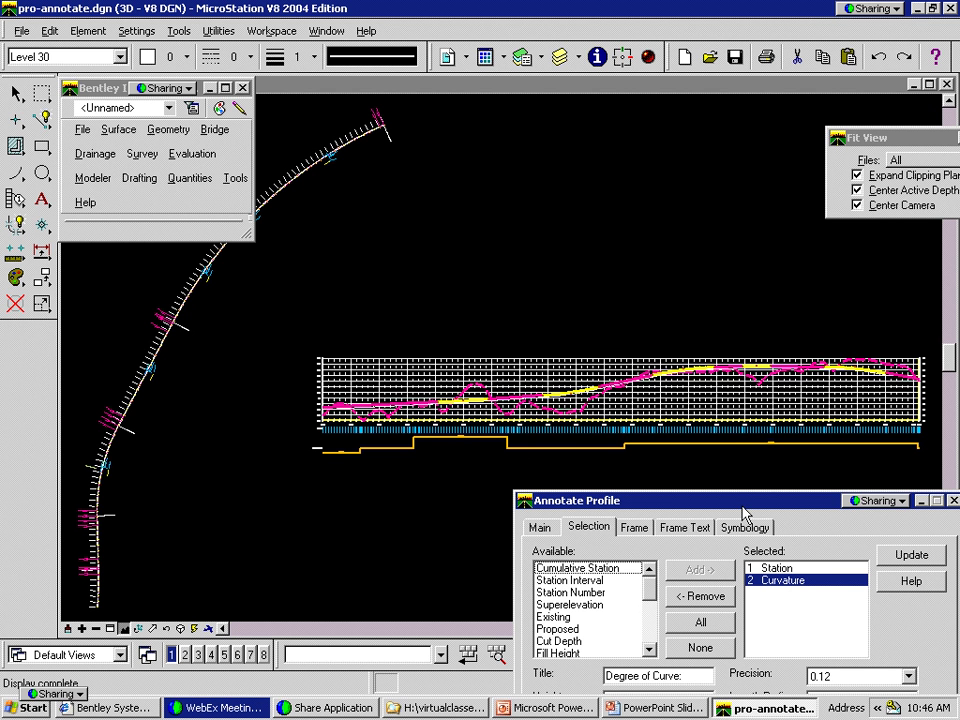
pyautogui.moveTo(745, 513); pyautogui.dragTo(676, 101)
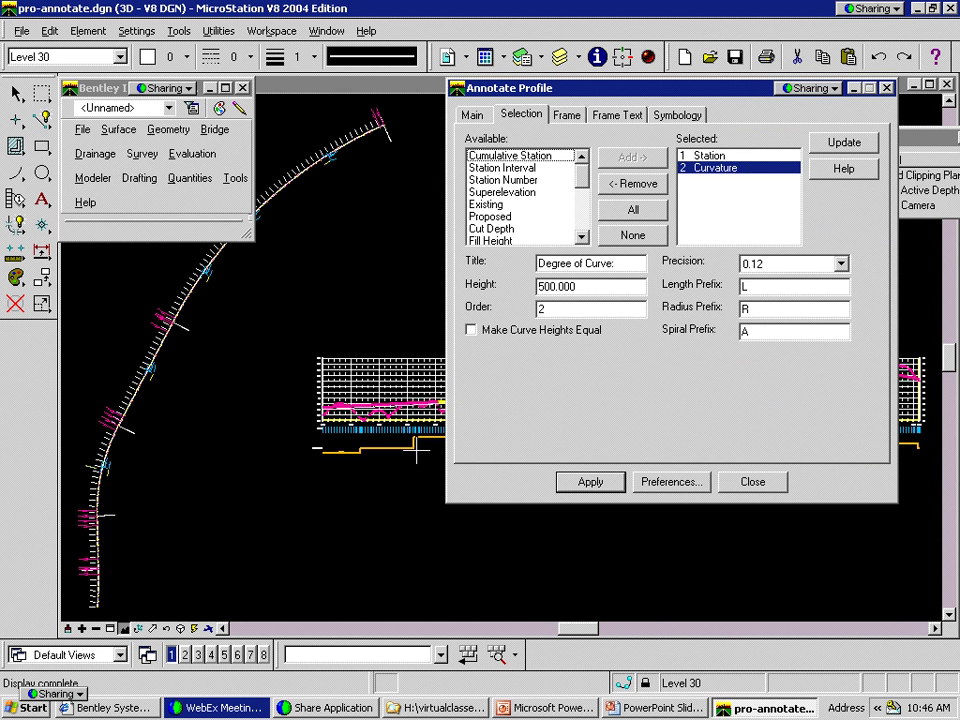
# Turn on Make Curve Heights Equal for the Curvature item, update it and reapply the profile annotation
pyautogui.click(471, 330)
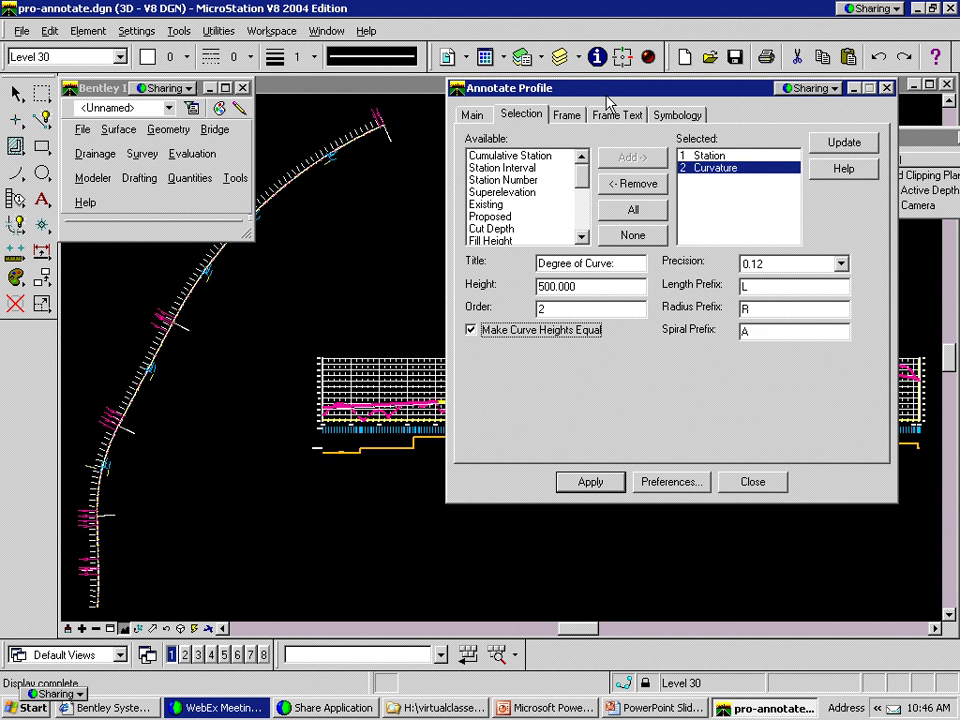
pyautogui.moveTo(609, 96); pyautogui.dragTo(734, 138)
pyautogui.click(690, 513)
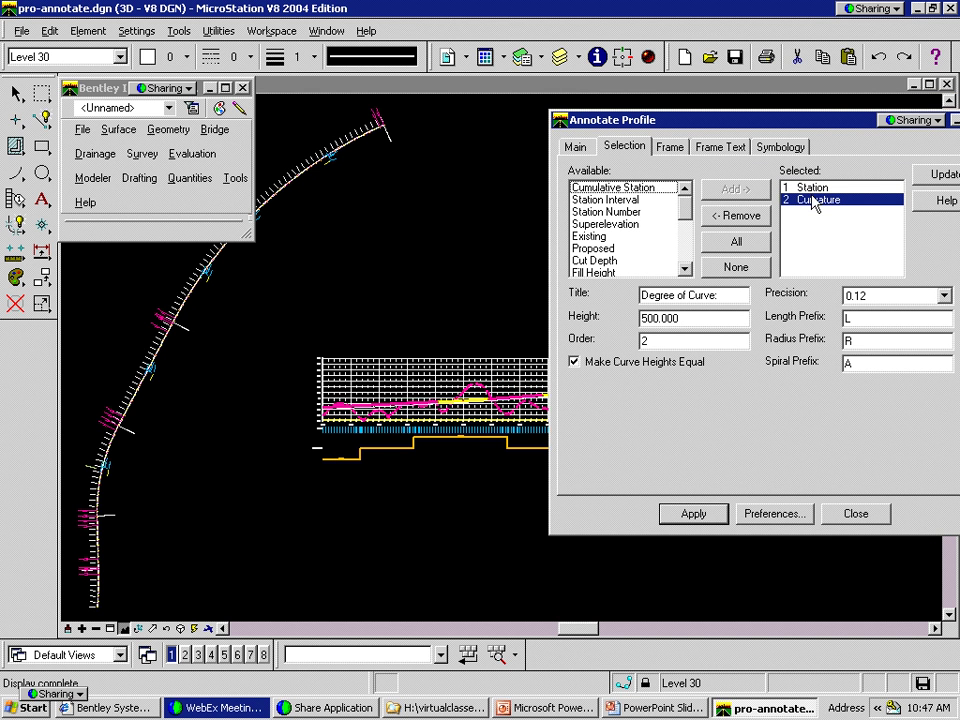
pyautogui.click(940, 174)
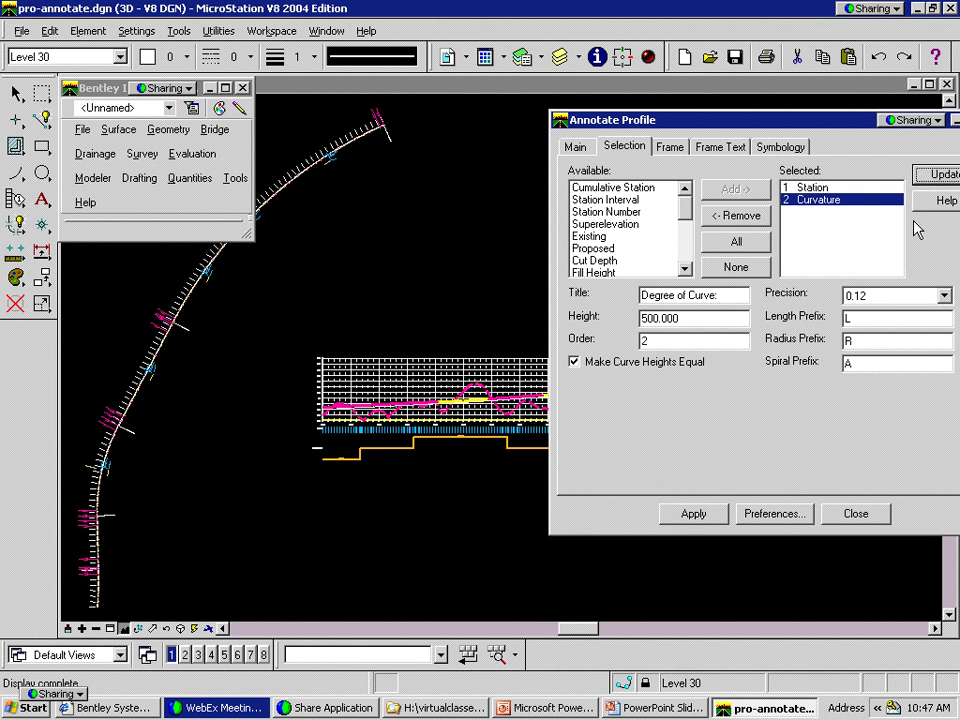
pyautogui.click(694, 513)
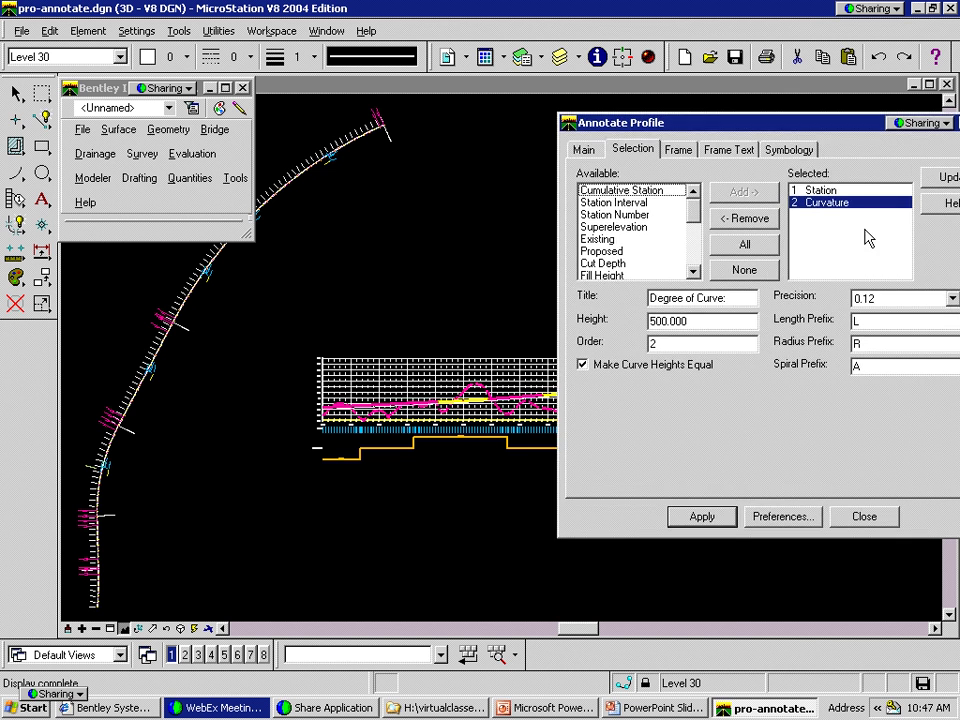
# Turn off Make Curve Heights Equal for the Curvature item, reapply the annotation and compare the curvature diagram
pyautogui.moveTo(643, 122)
pyautogui.mouseDown()
pyautogui.moveTo(927, 283)
pyautogui.moveTo(957, 371)
pyautogui.mouseUp()
pyautogui.moveTo(959, 443)
pyautogui.mouseDown()
pyautogui.moveTo(953, 500)
pyautogui.moveTo(936, 386)
pyautogui.moveTo(848, 405)
pyautogui.moveTo(757, 275)
pyautogui.moveTo(784, 242)
pyautogui.moveTo(701, 223)
pyautogui.mouseUp()
pyautogui.click(680, 609)
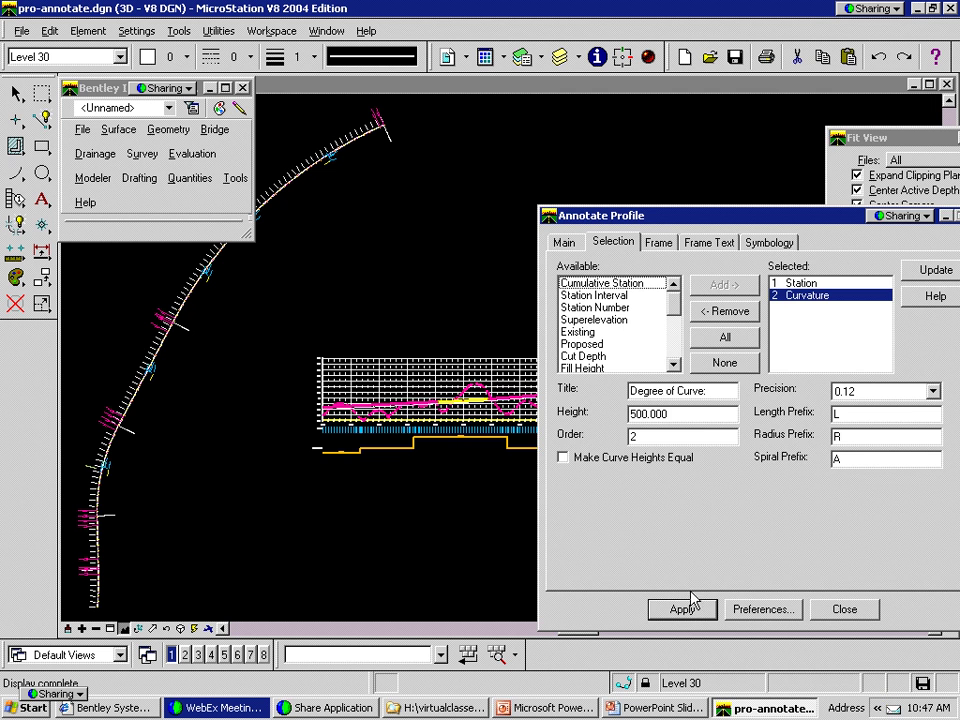
pyautogui.moveTo(676, 228); pyautogui.dragTo(919, 335)
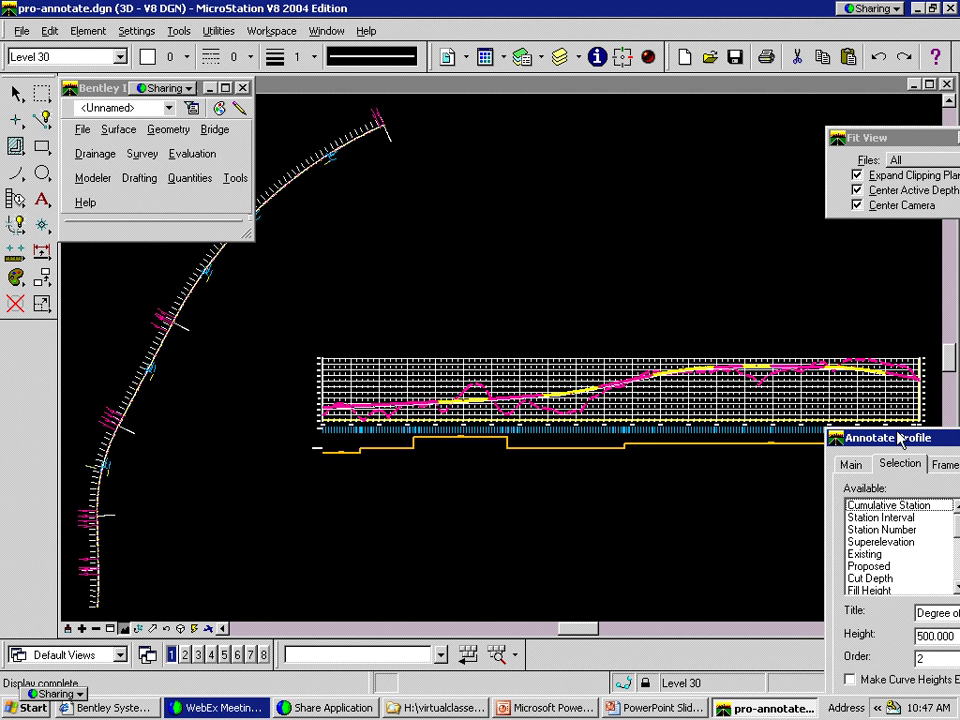
pyautogui.moveTo(899, 438)
pyautogui.mouseDown()
pyautogui.moveTo(744, 365)
pyautogui.moveTo(401, 160)
pyautogui.mouseUp()
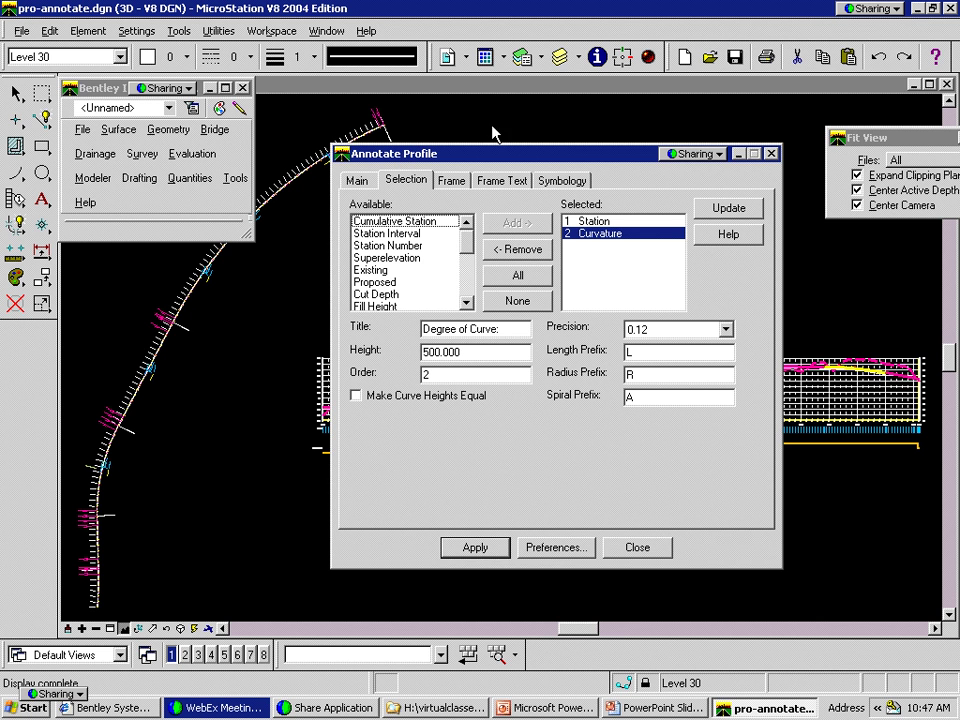
# Remove Curvature from the selected annotation items and zoom in on the beginning of the profile
pyautogui.click(514, 250)
pyautogui.scroll(-1, 473, 250)
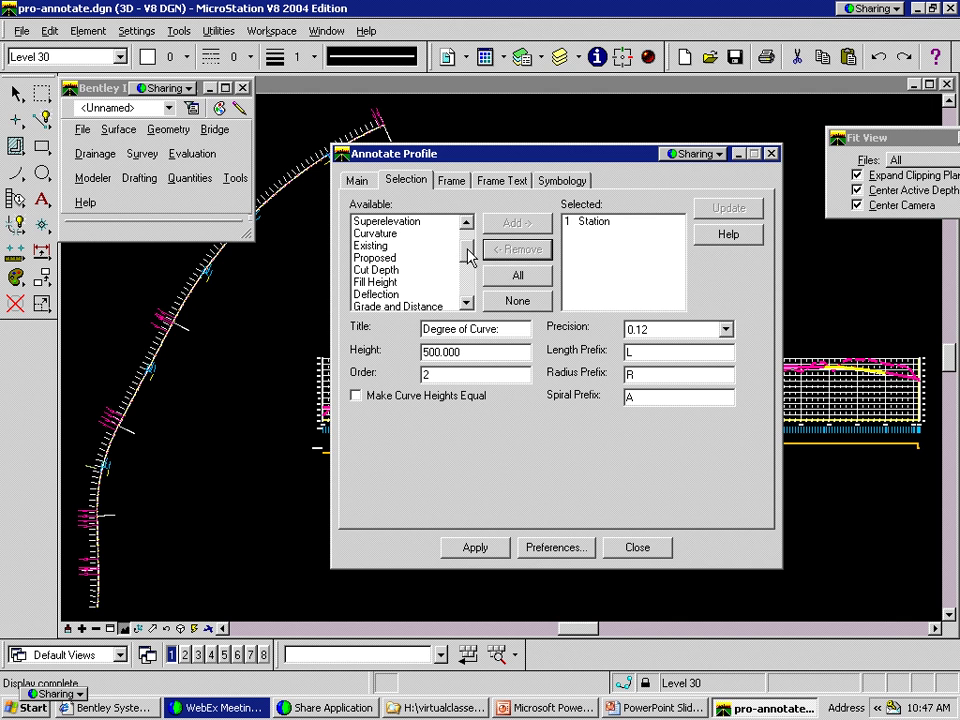
pyautogui.scroll(-1, 470, 256)
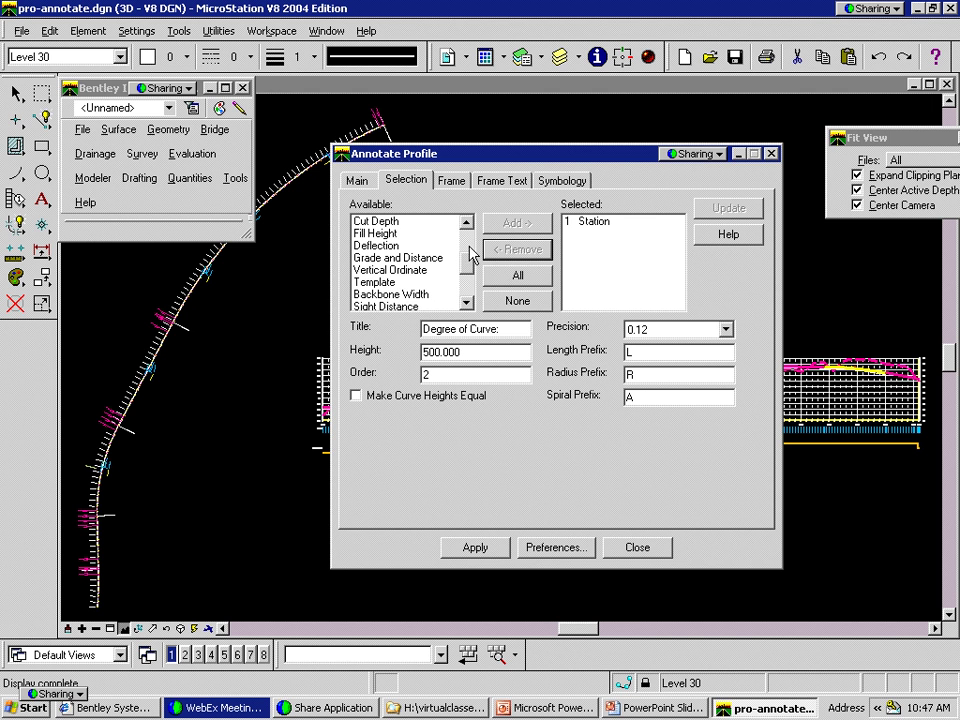
pyautogui.scroll(-3, 471, 268)
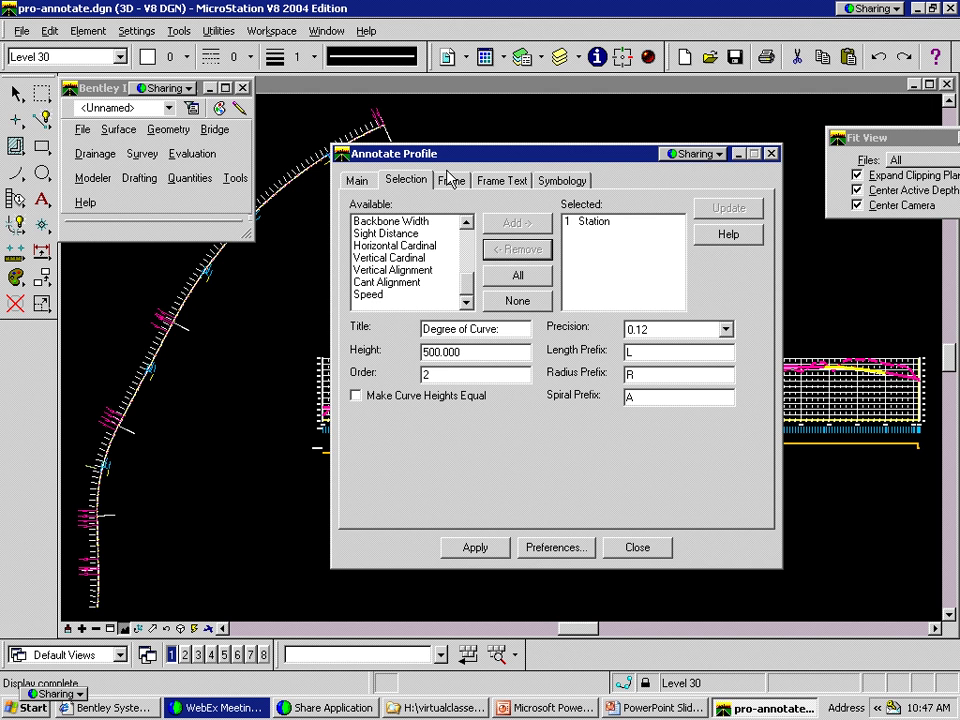
pyautogui.moveTo(442, 154); pyautogui.dragTo(577, 159)
pyautogui.click(120, 629)
pyautogui.click(267, 470)
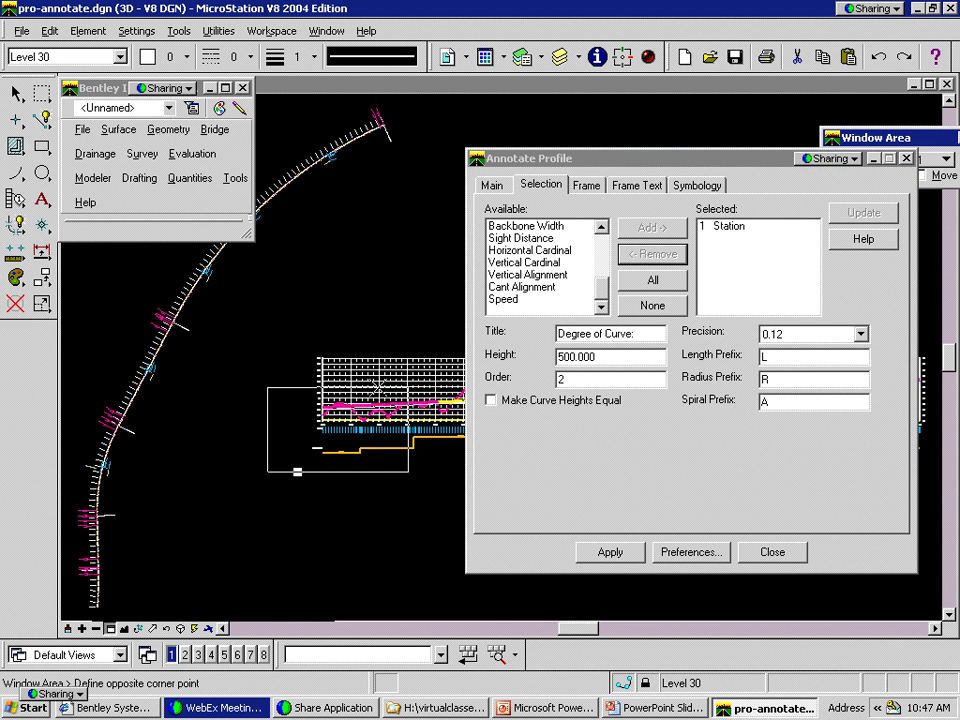
pyautogui.click(408, 386)
# Add Existing to the selected items, apply the annotation using surface 181 Original and check the elevations near station 200+00
pyautogui.scroll(5, 594, 279)
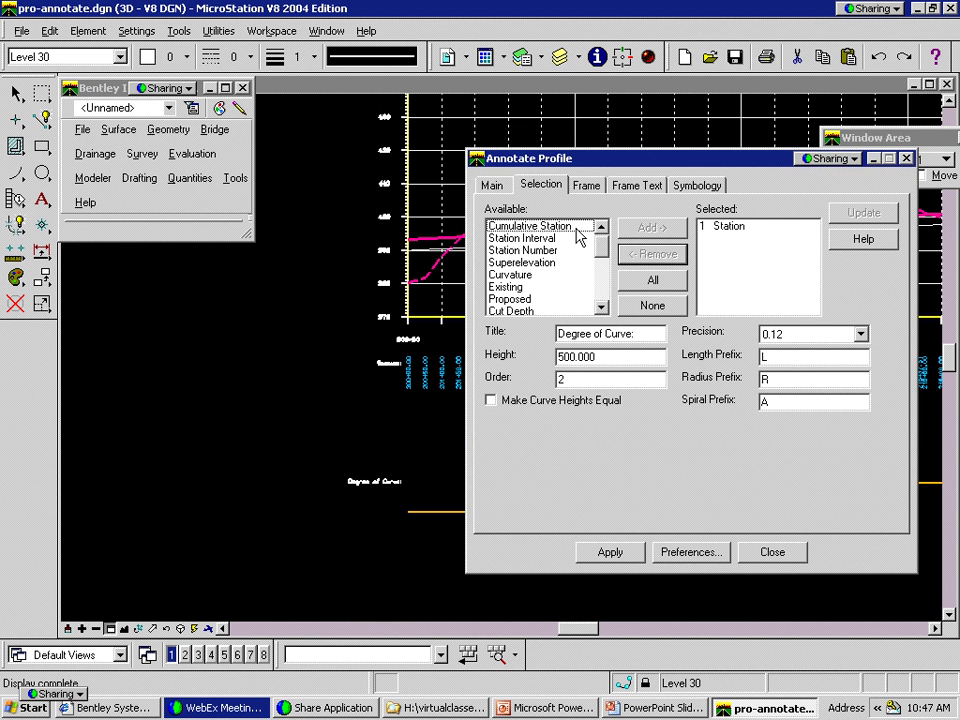
pyautogui.click(540, 287)
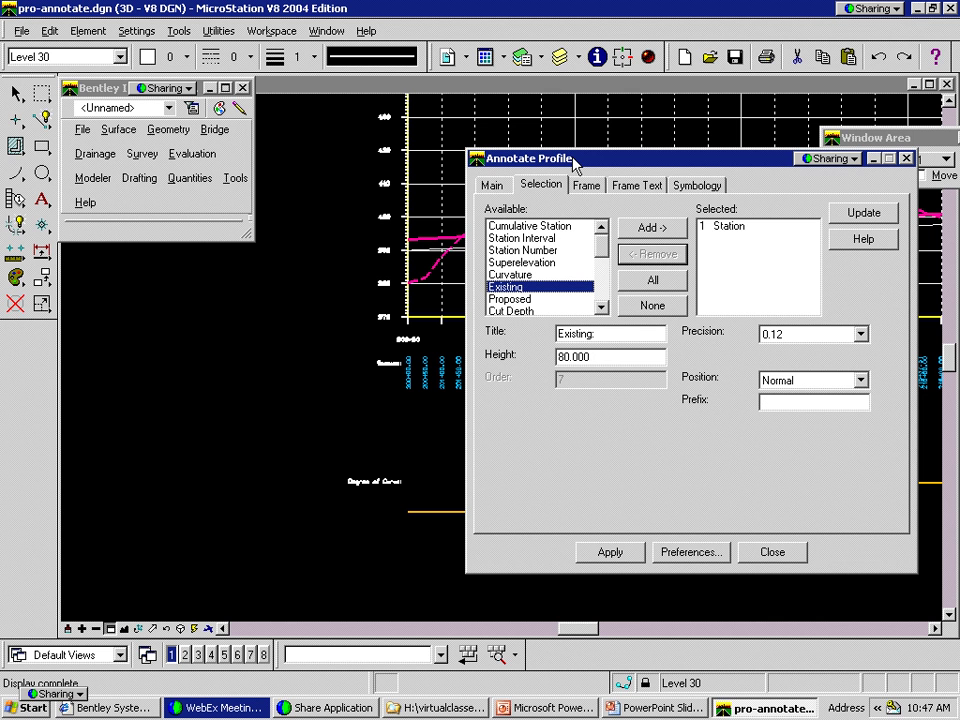
pyautogui.click(494, 186)
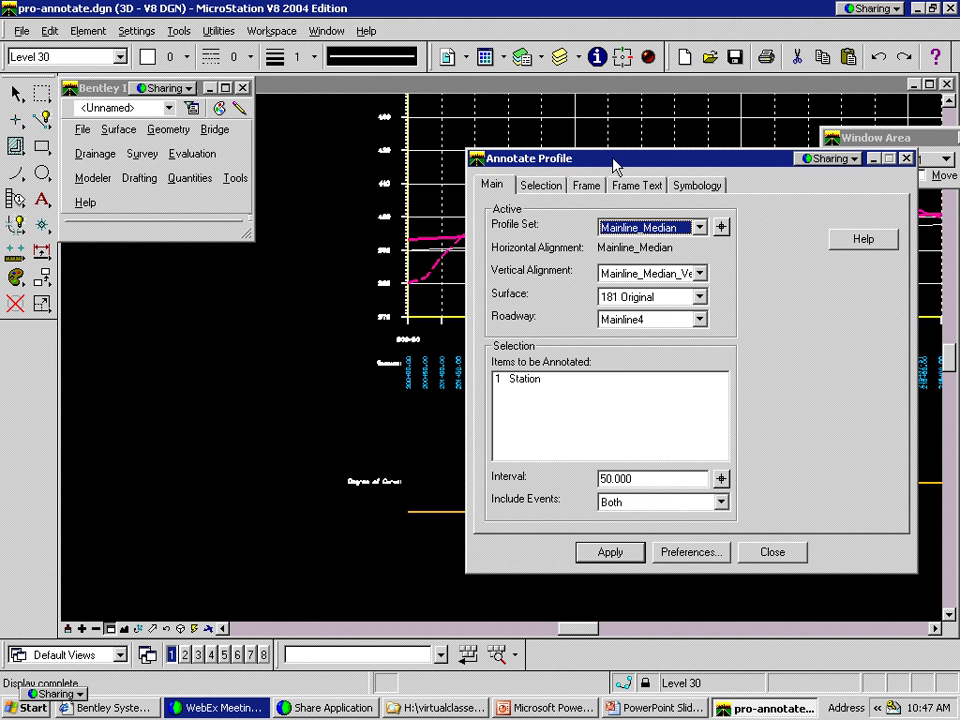
pyautogui.moveTo(614, 167); pyautogui.dragTo(729, 160)
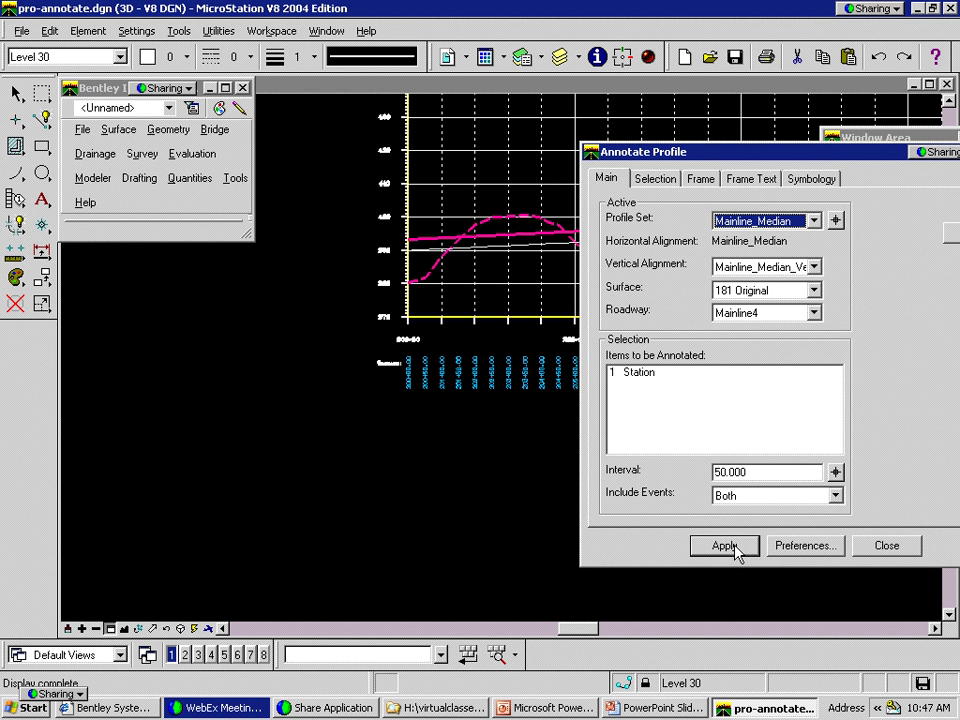
pyautogui.click(656, 179)
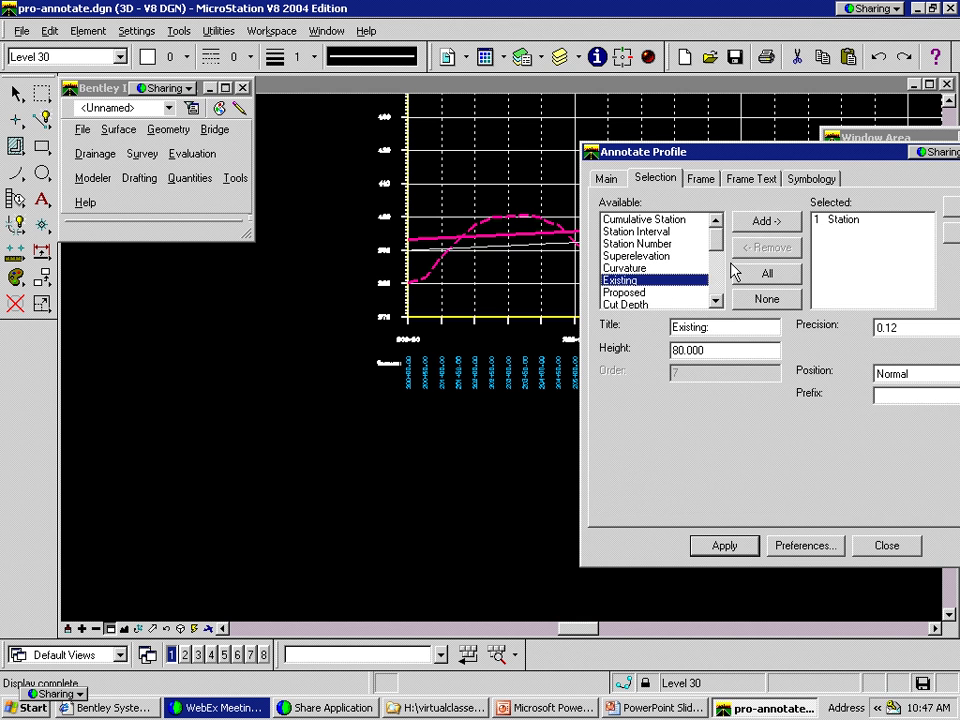
pyautogui.click(765, 222)
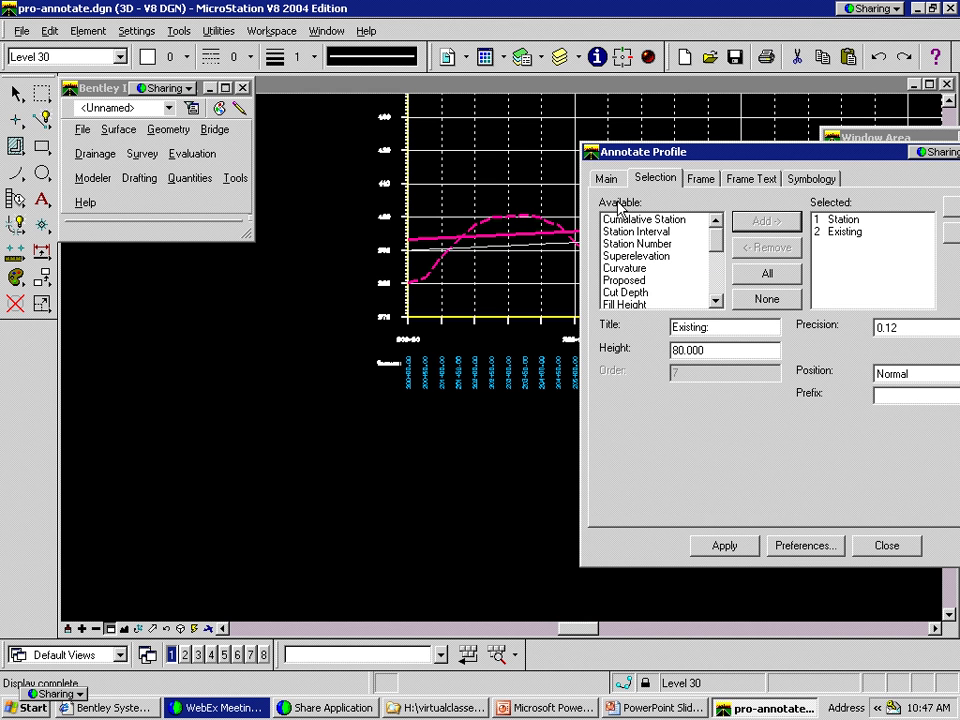
pyautogui.click(720, 545)
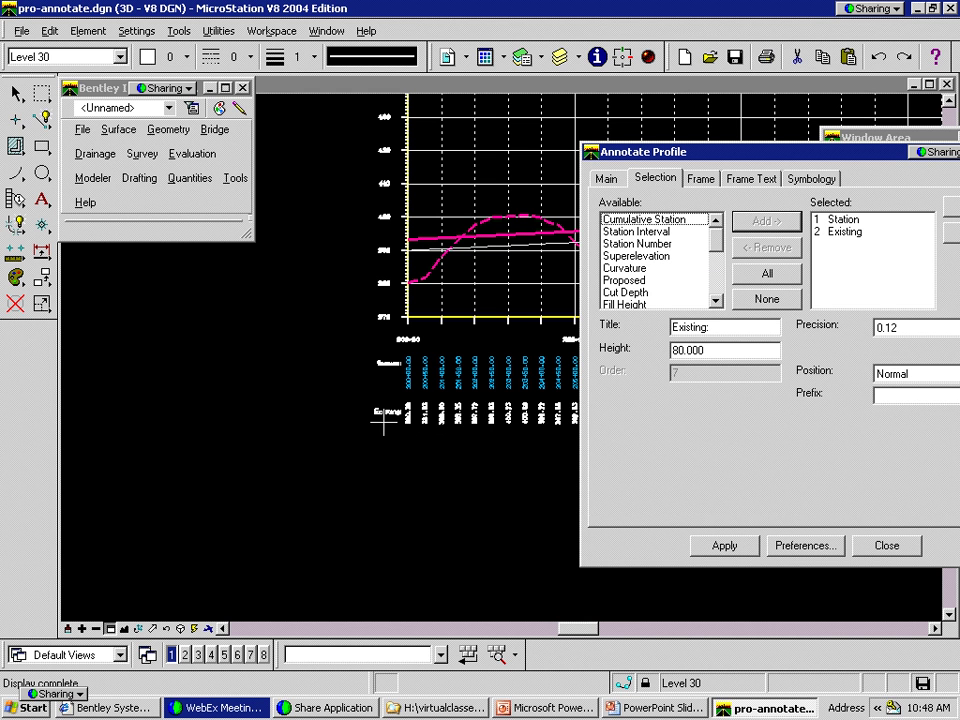
pyautogui.click(112, 629)
pyautogui.click(344, 476)
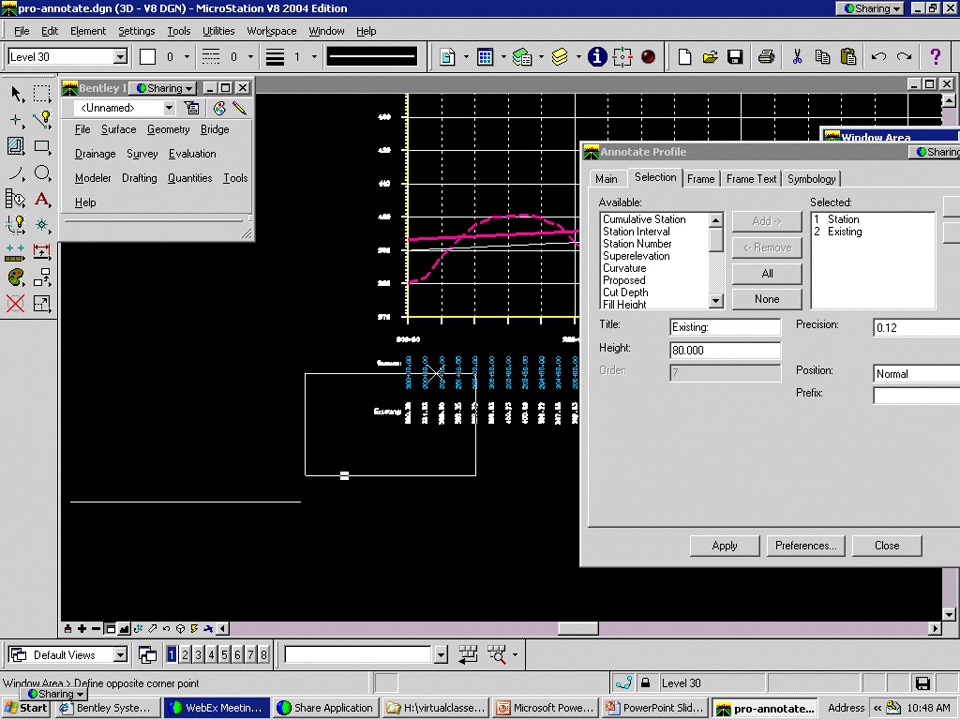
pyautogui.click(484, 312)
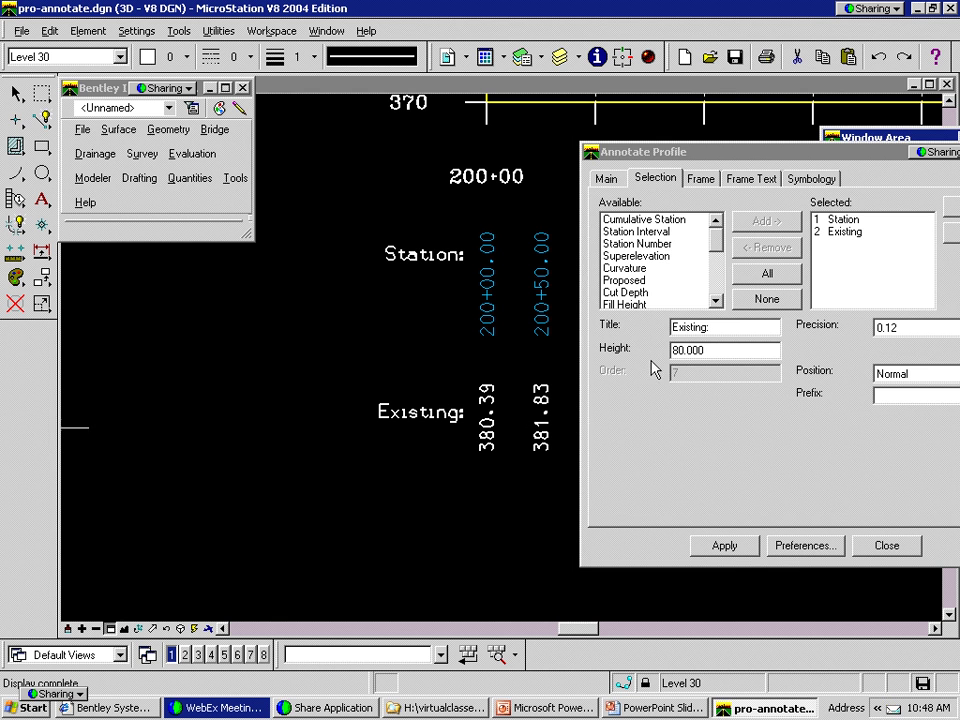
# Set the annotation's surface to DESIGN DTM and reapply the Existing elevations to the profile
pyautogui.click(606, 178)
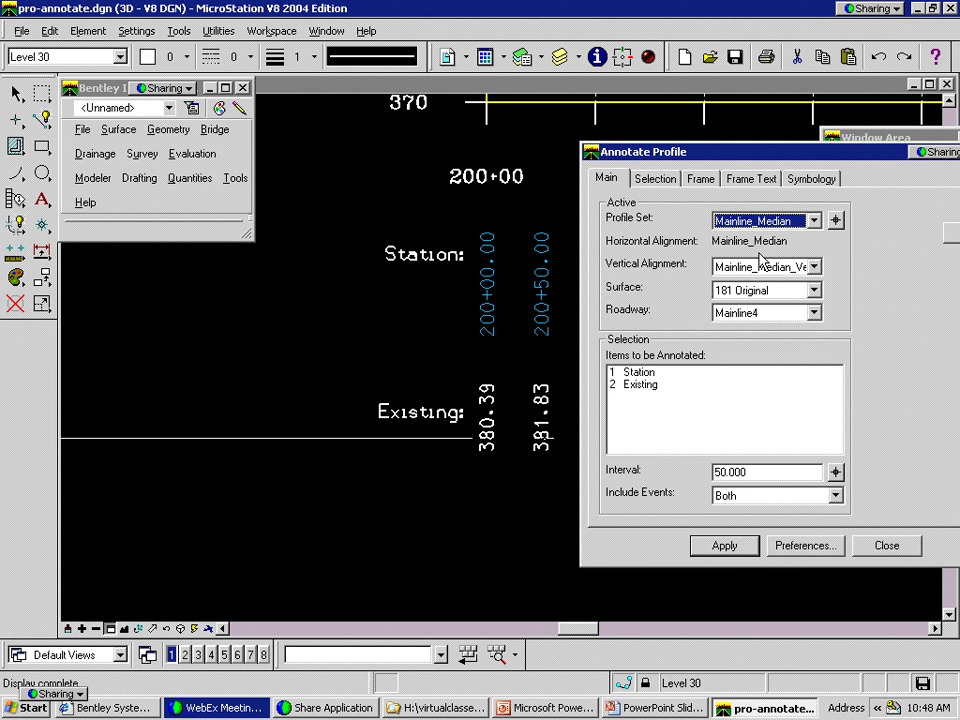
pyautogui.click(813, 290)
pyautogui.click(805, 332)
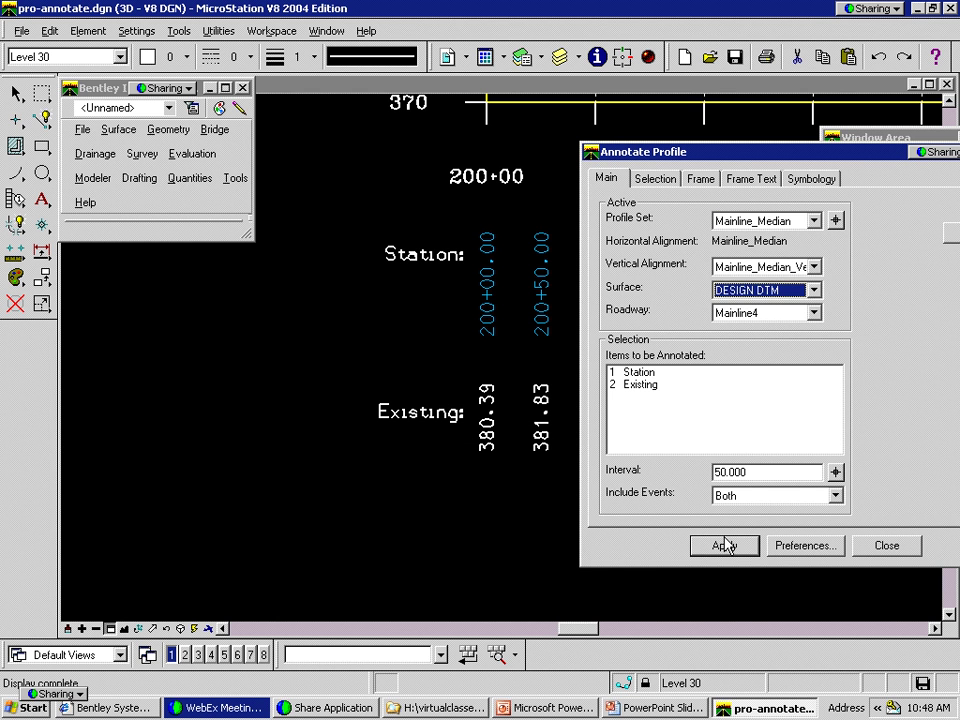
pyautogui.click(728, 546)
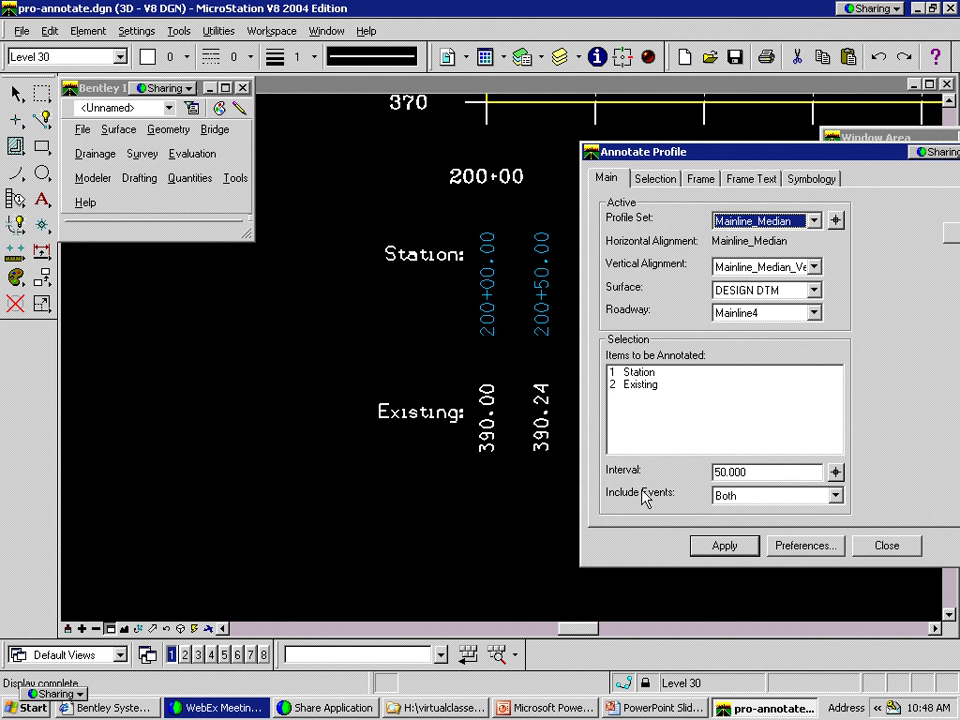
# Replace Existing with Cut Depth in the selected annotation items
pyautogui.click(656, 178)
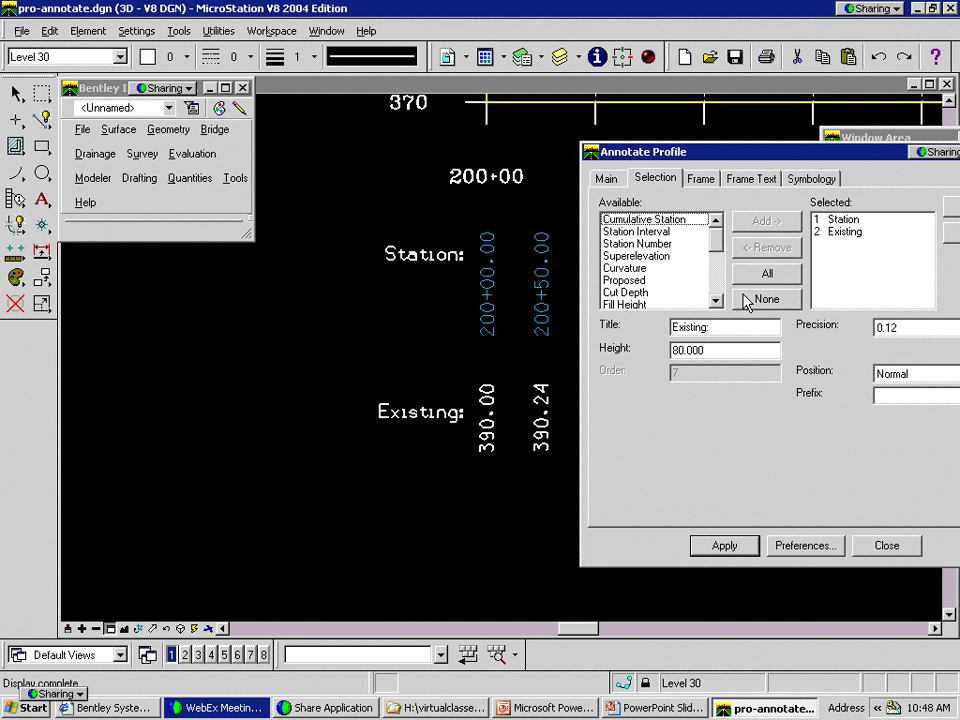
pyautogui.click(845, 232)
pyautogui.click(768, 248)
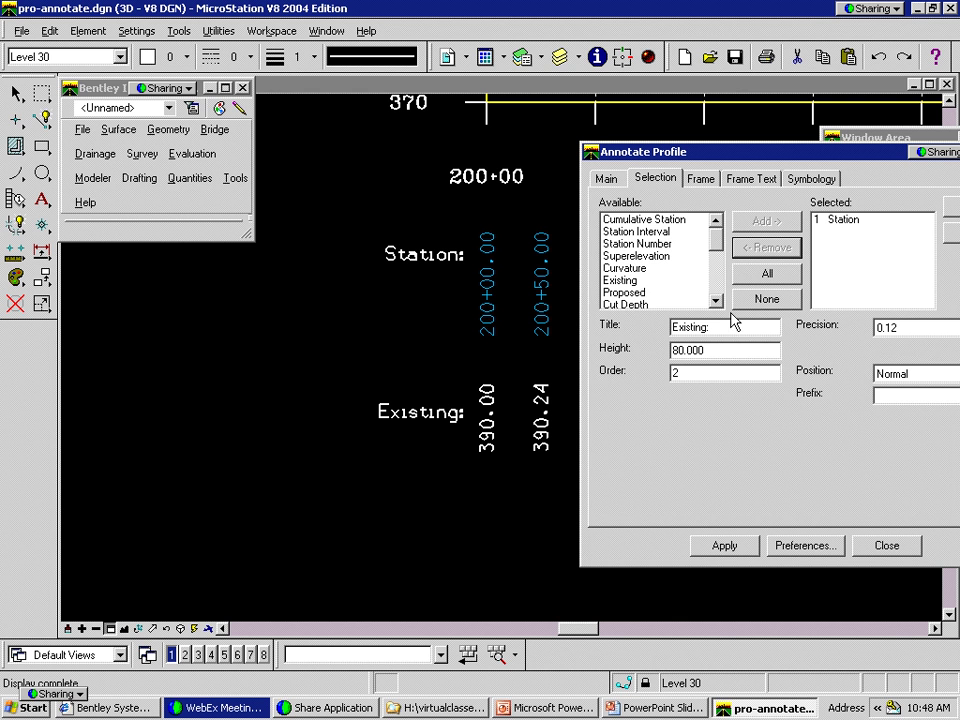
pyautogui.scroll(-1, 680, 290)
pyautogui.click(640, 280)
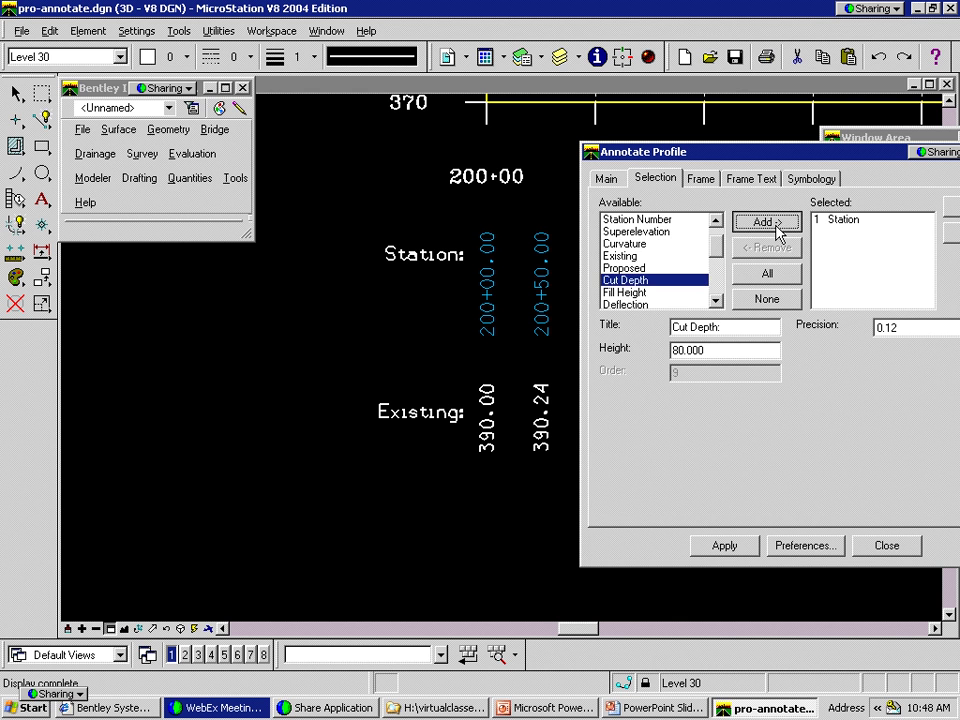
pyautogui.click(776, 226)
# Set the annotation's surface to 181 Original, apply the Cut Depth annotation and uncover the values along the profile
pyautogui.click(606, 179)
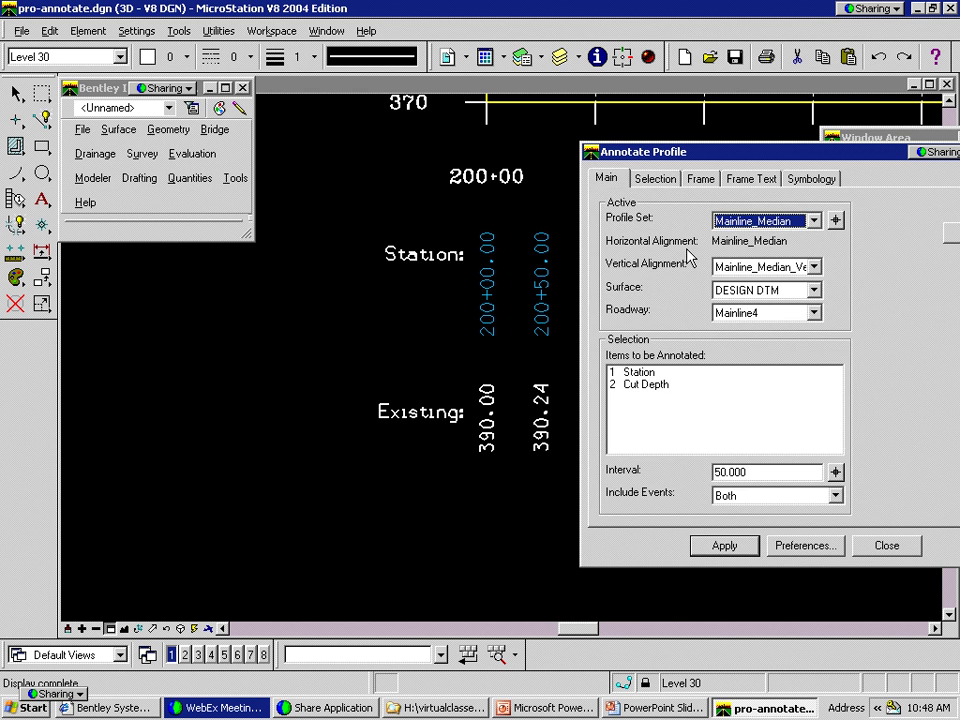
pyautogui.click(813, 290)
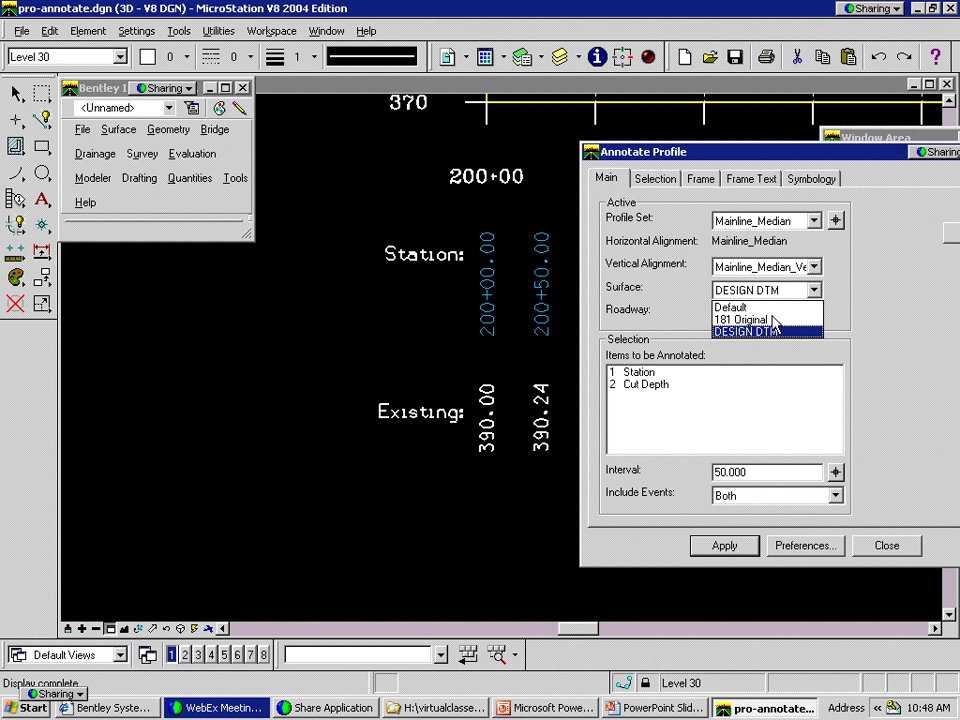
pyautogui.click(741, 319)
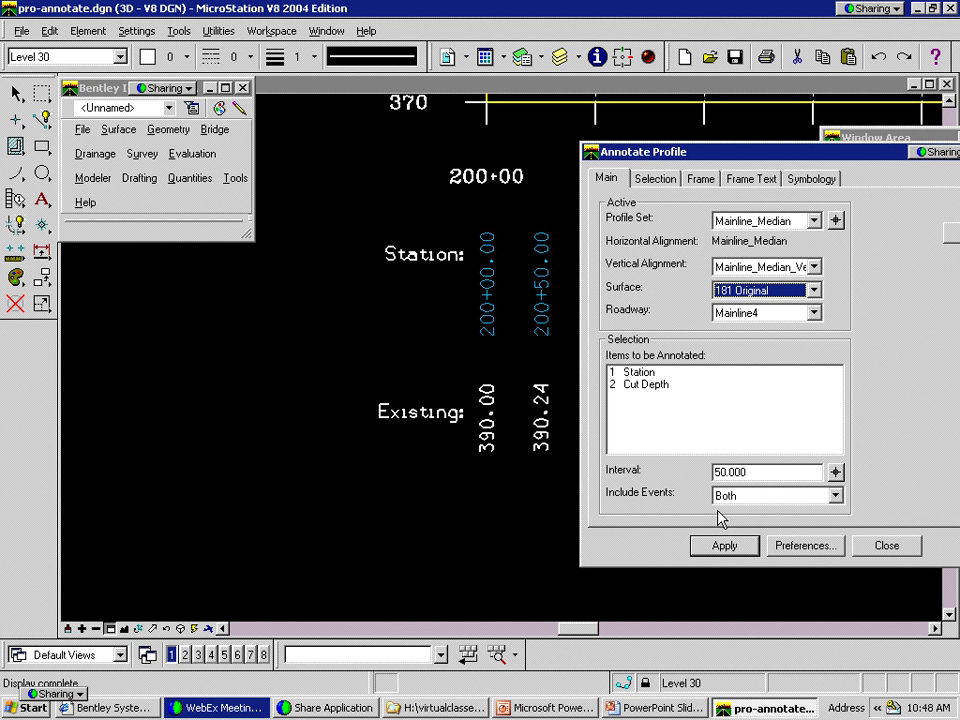
pyautogui.click(724, 546)
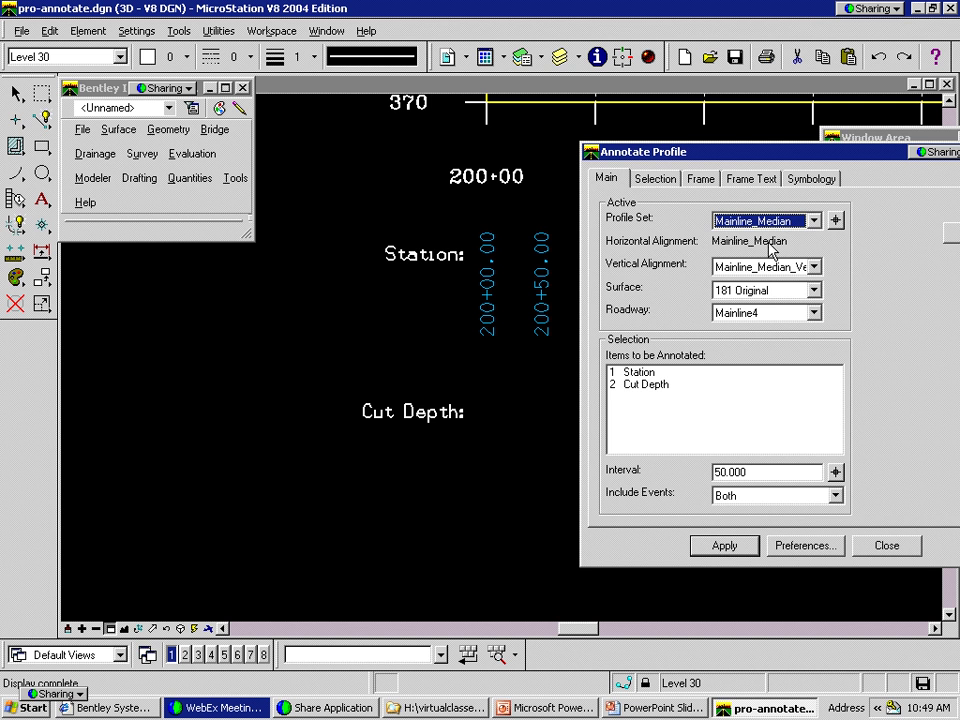
pyautogui.moveTo(715, 152)
pyautogui.mouseDown()
pyautogui.moveTo(818, 300)
pyautogui.moveTo(564, 142)
pyautogui.moveTo(321, 55)
pyautogui.mouseUp()
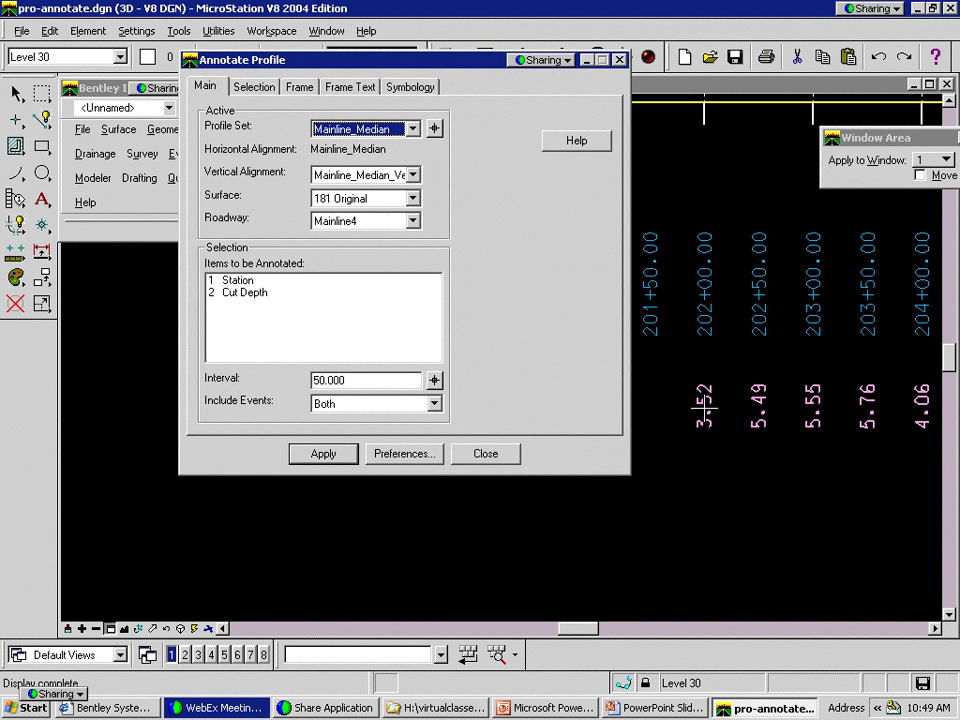
# Set the annotation's vertical alignment to LIEP and reapply the Cut Depth annotation to the profile
pyautogui.click(392, 177)
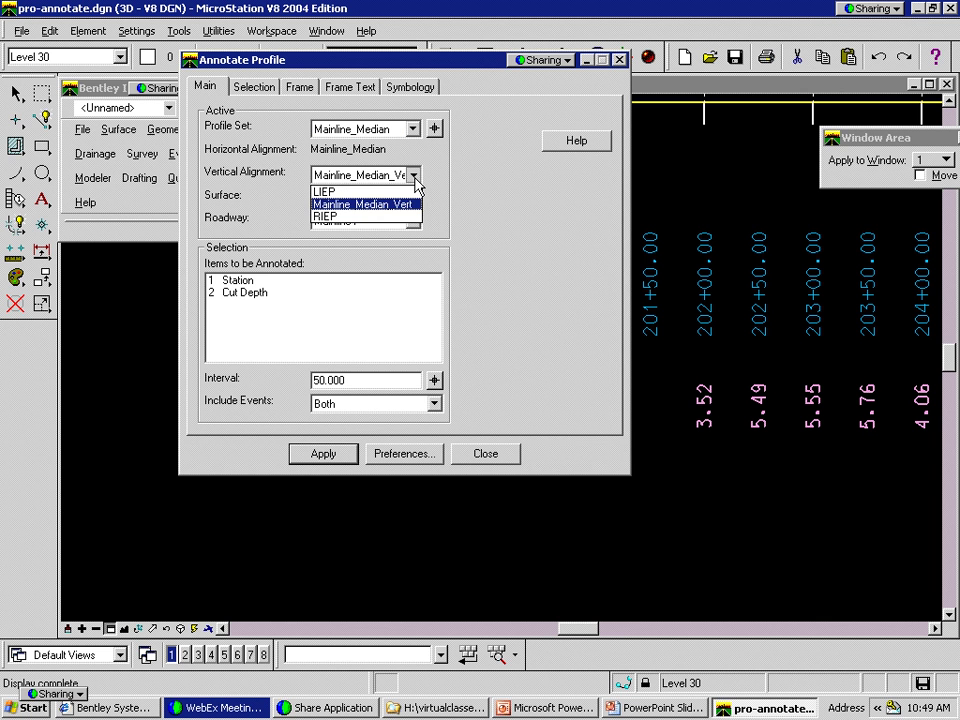
pyautogui.click(390, 188)
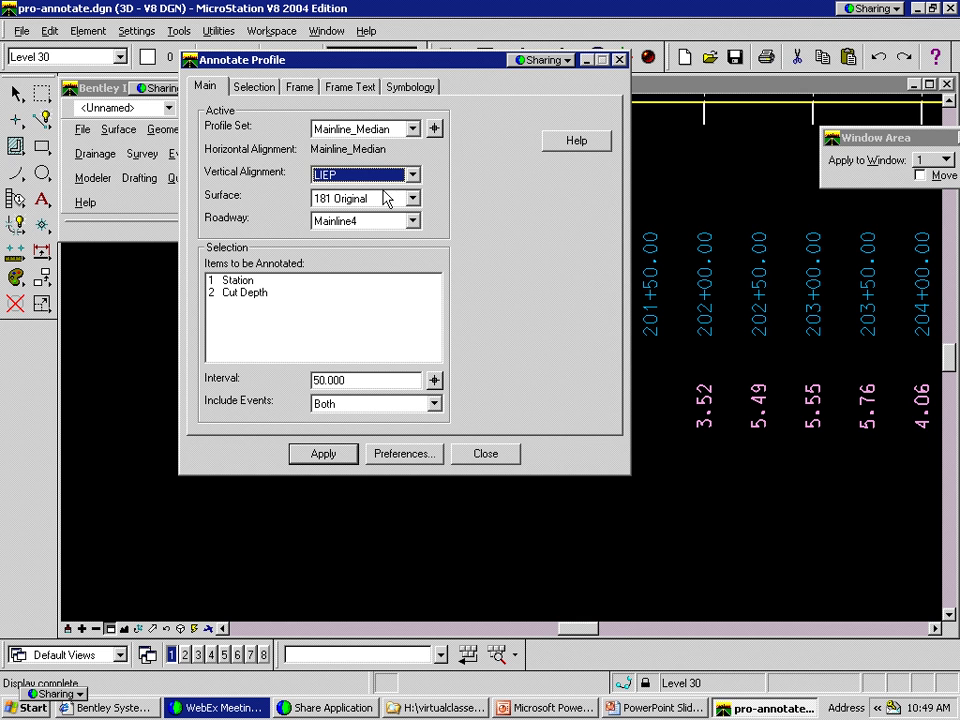
pyautogui.click(322, 455)
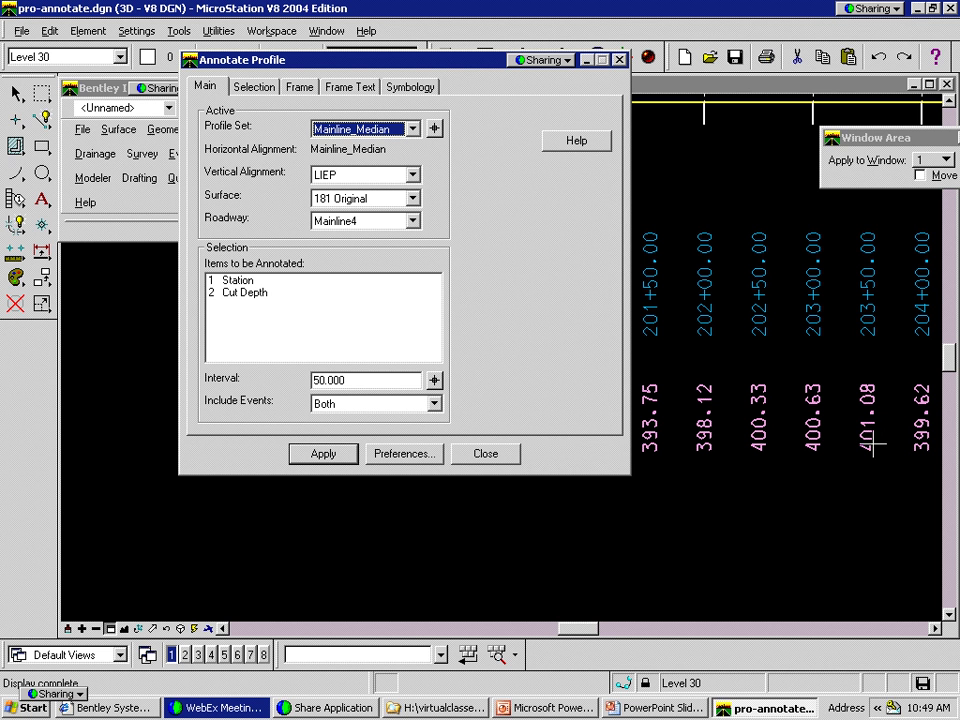
# Set the vertical alignment back to Mainline_Median_Vert, reapply the Cut Depth annotation and check it along the whole profile
pyautogui.click(412, 174)
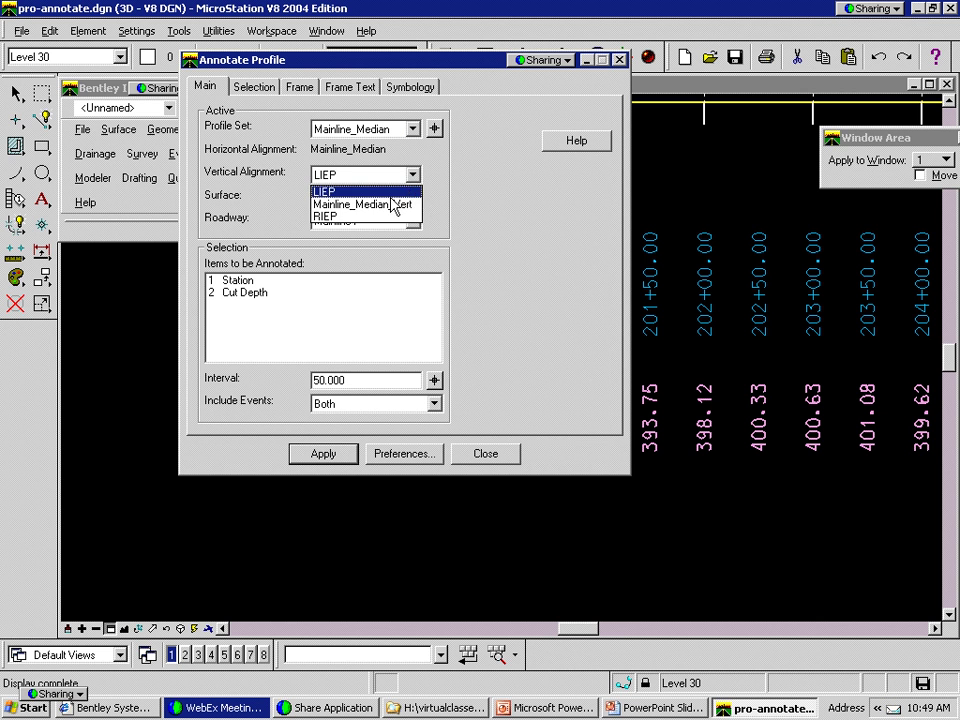
pyautogui.click(396, 199)
pyautogui.click(323, 453)
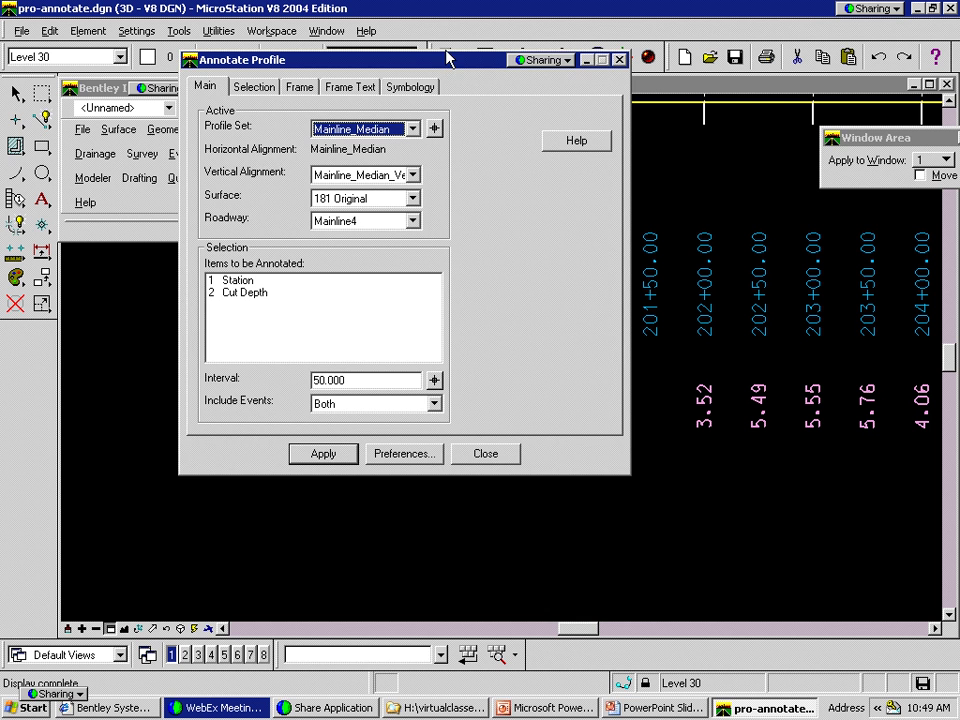
pyautogui.moveTo(446, 57)
pyautogui.mouseDown()
pyautogui.moveTo(455, 288)
pyautogui.moveTo(447, 408)
pyautogui.moveTo(472, 495)
pyautogui.mouseUp()
pyautogui.click(122, 629)
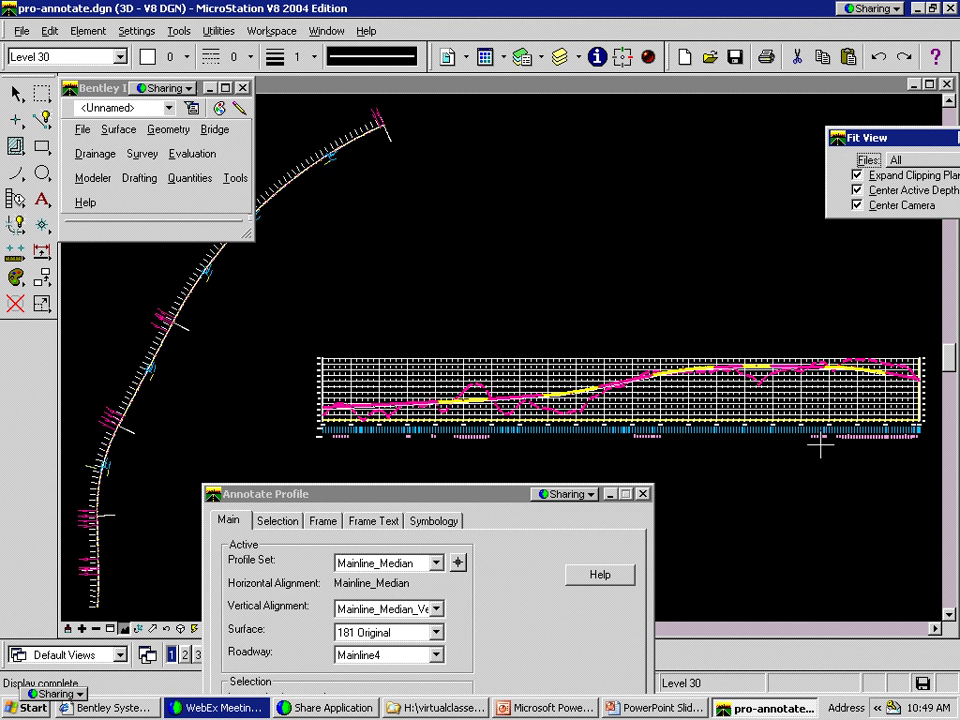
# Replace Cut Depth with Fill Height in the selected annotation items
pyautogui.moveTo(467, 494); pyautogui.dragTo(664, 182)
pyautogui.click(110, 629)
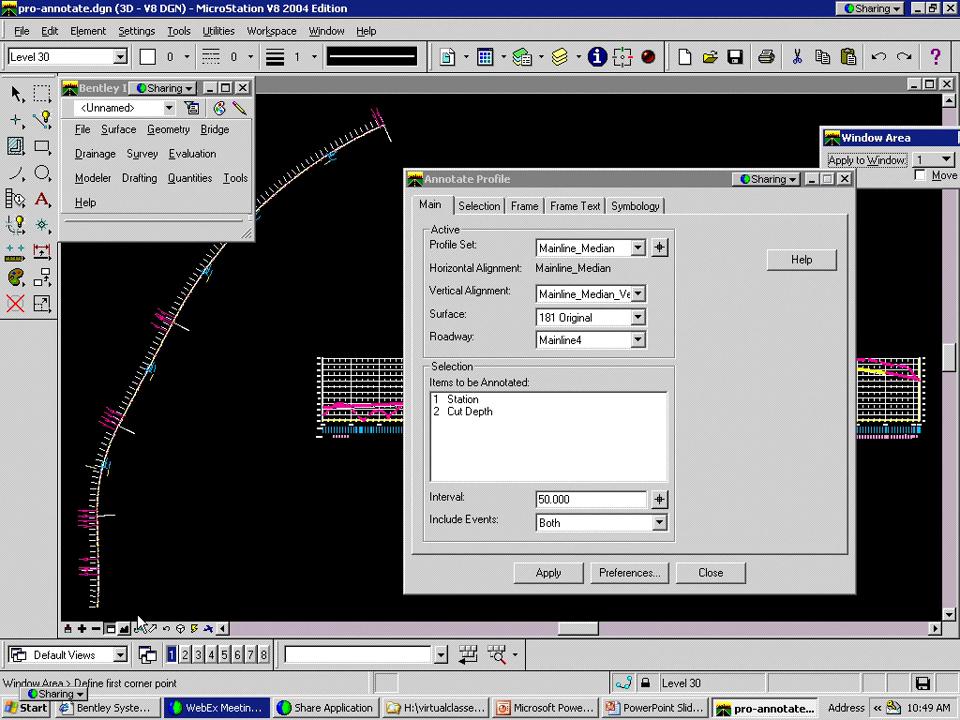
pyautogui.click(300, 453)
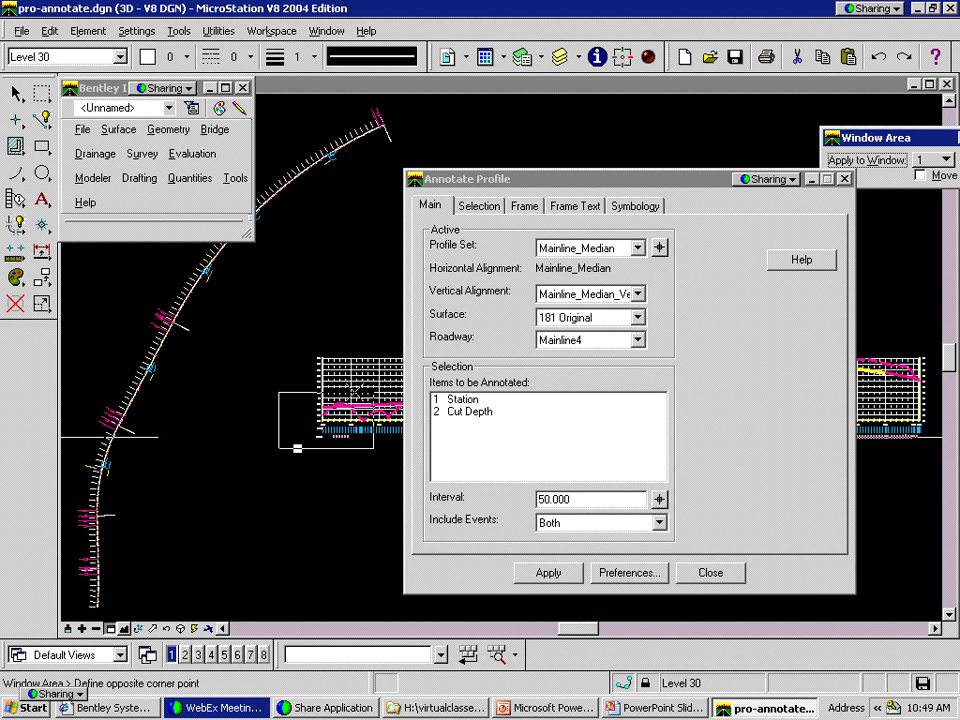
pyautogui.click(400, 358)
pyautogui.moveTo(440, 178)
pyautogui.mouseDown()
pyautogui.moveTo(615, 184)
pyautogui.moveTo(638, 154)
pyautogui.mouseUp()
pyautogui.click(686, 178)
pyautogui.click(875, 232)
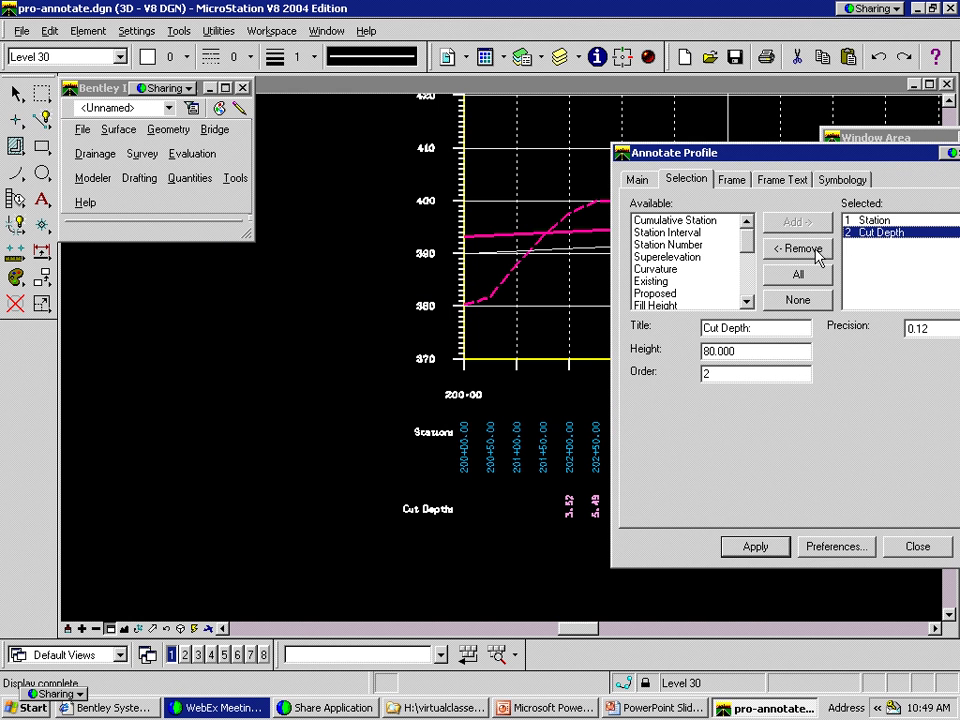
pyautogui.click(797, 248)
pyautogui.scroll(-1, 690, 300)
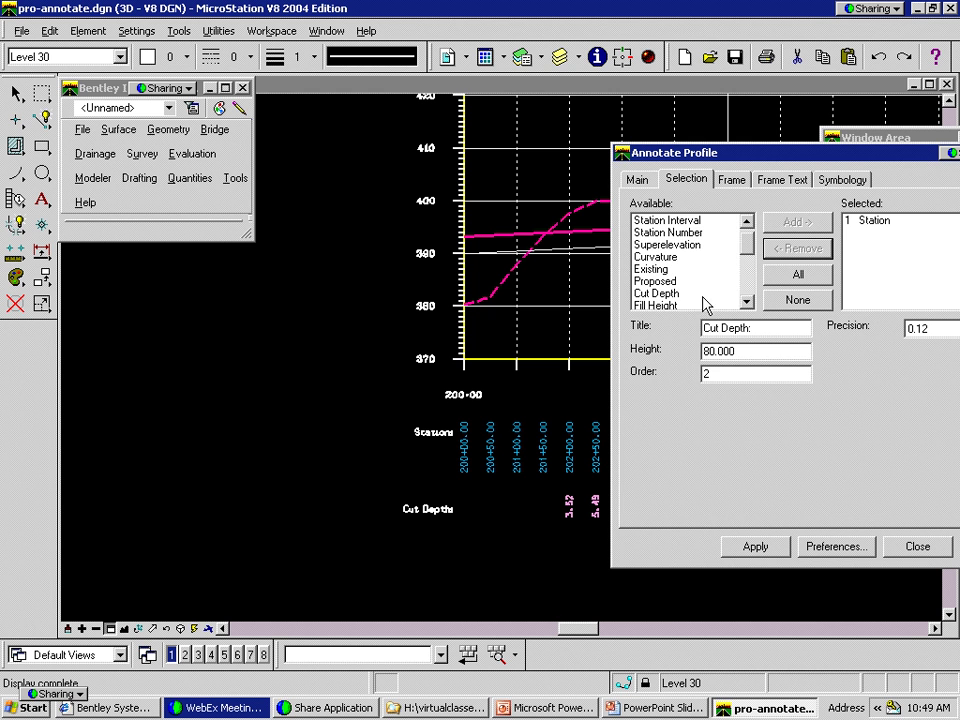
pyautogui.click(700, 304)
pyautogui.click(797, 222)
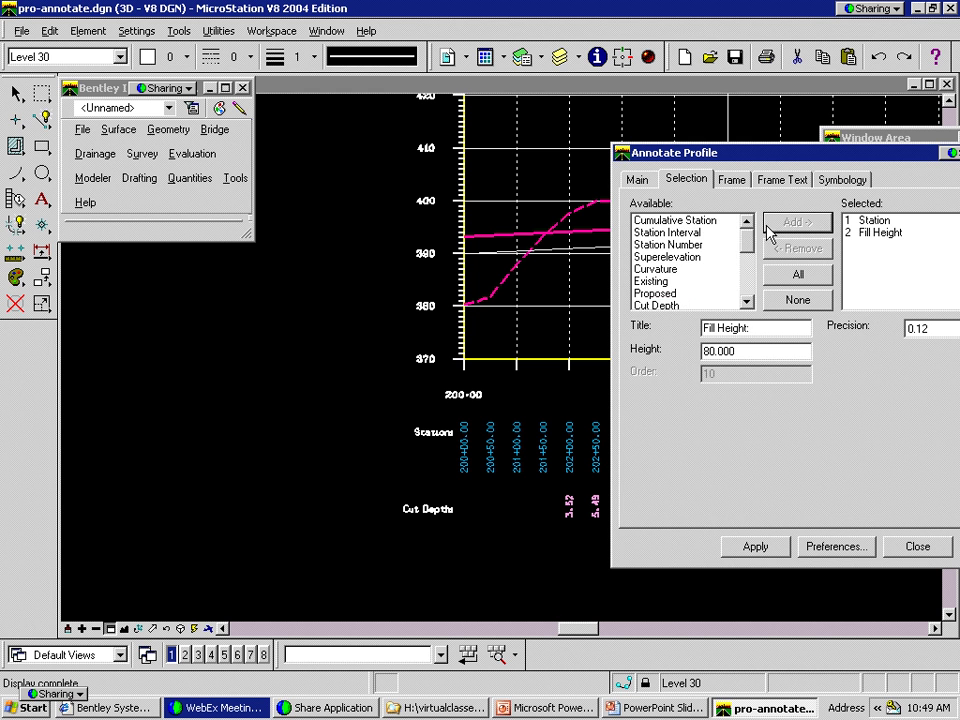
# Apply the Fill Height annotation using surface 181 Original and check the values near station 200+00
pyautogui.click(640, 180)
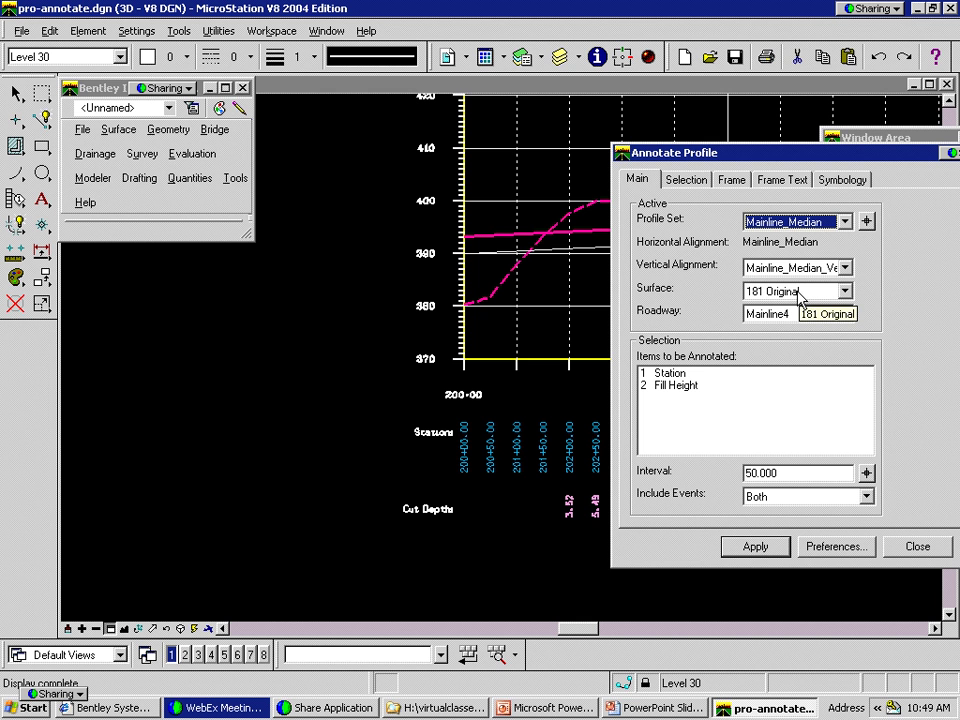
pyautogui.click(756, 546)
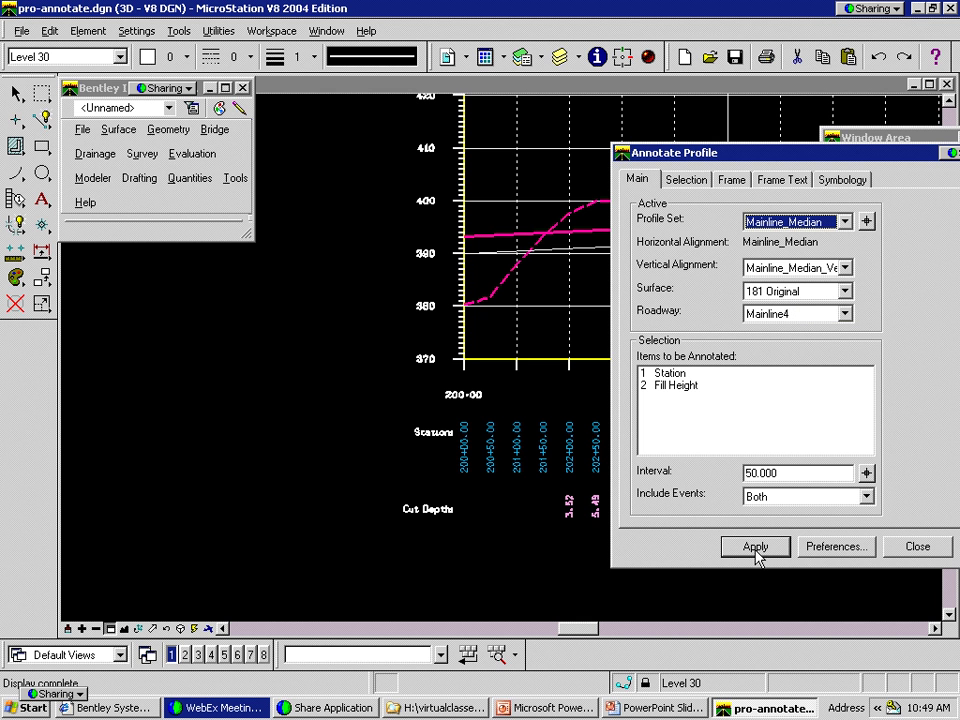
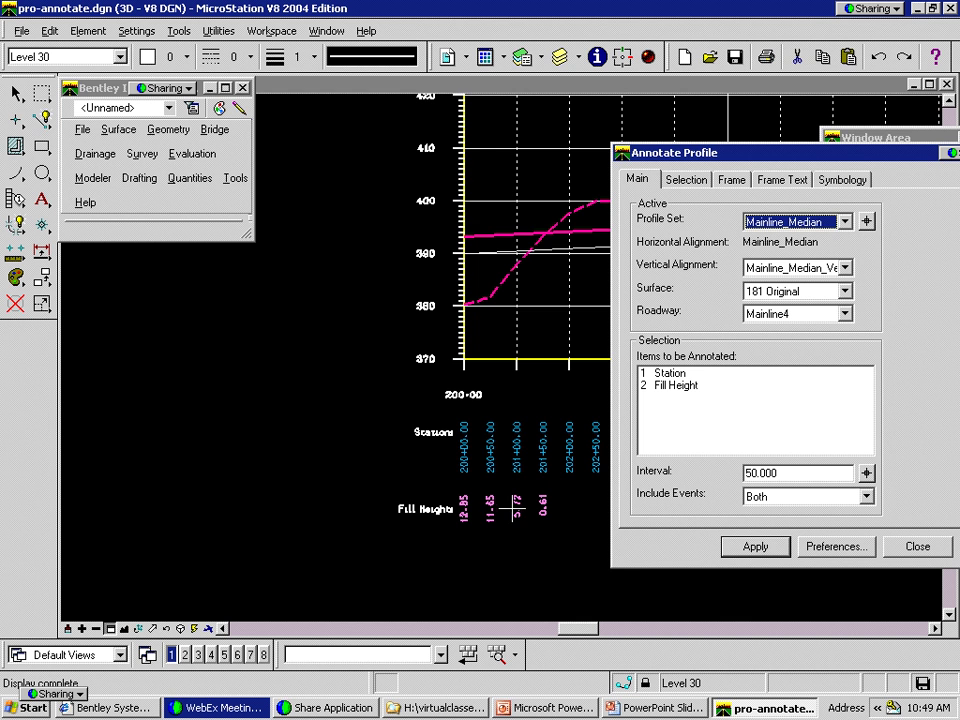
pyautogui.click(124, 630)
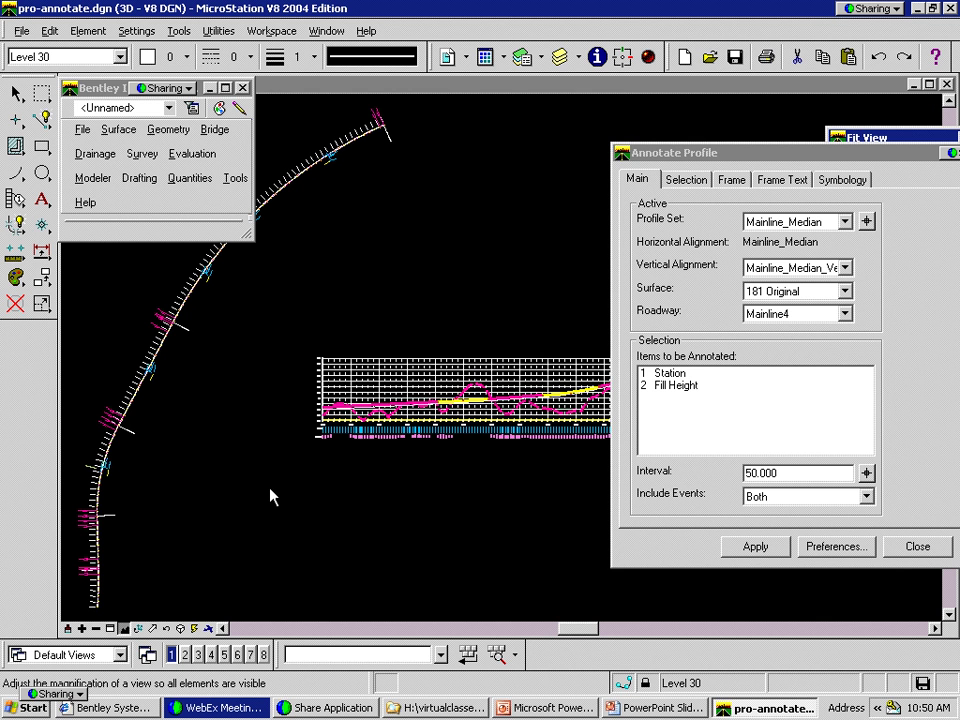
pyautogui.click(110, 628)
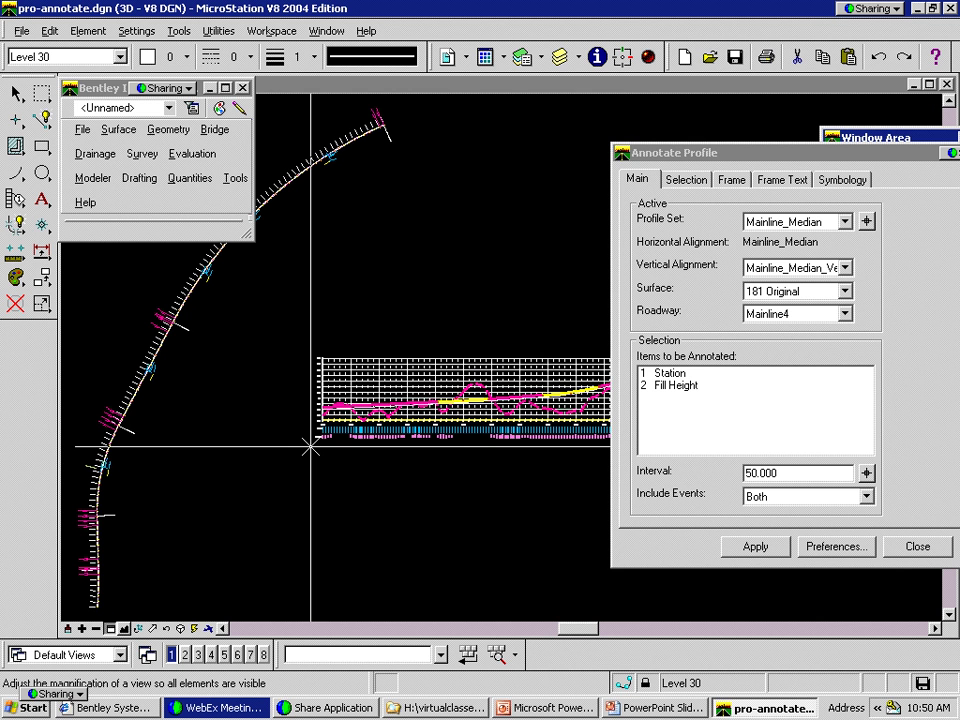
pyautogui.click(382, 396)
pyautogui.click(305, 450)
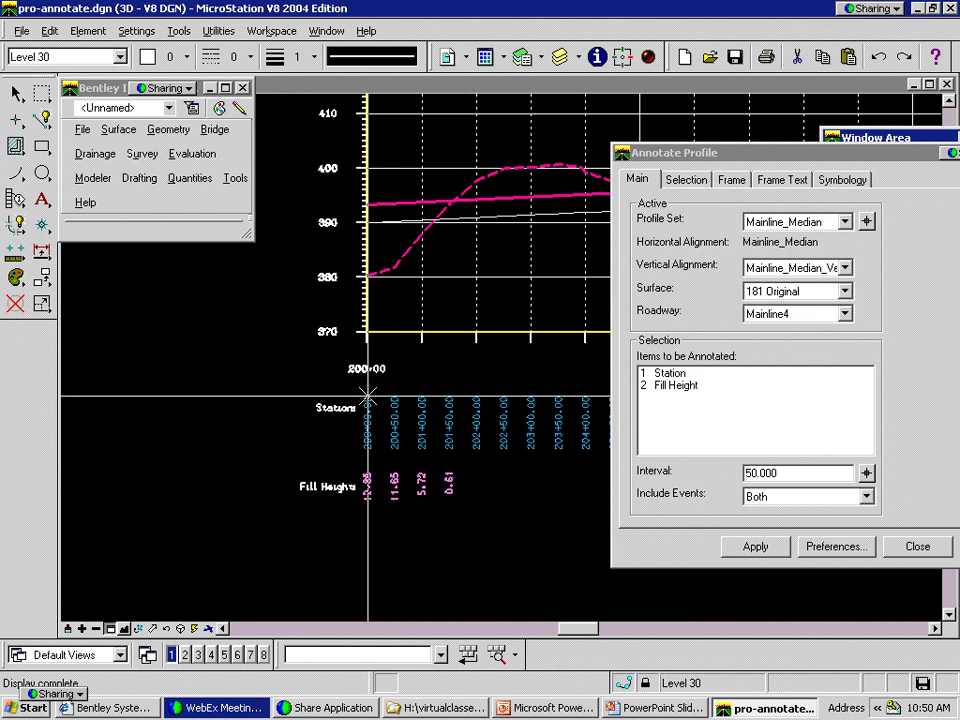
# Replace Fill Height with Deflection in the selected annotation items, and apply the annotation to the profile
pyautogui.click(686, 179)
pyautogui.click(857, 232)
pyautogui.click(797, 248)
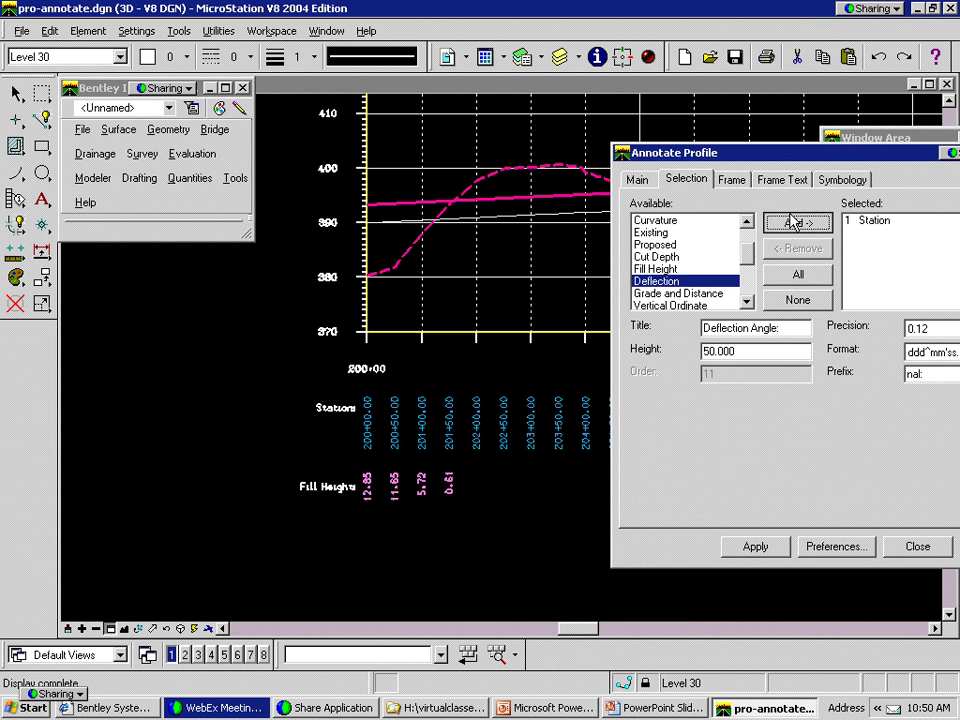
pyautogui.click(793, 222)
pyautogui.click(757, 548)
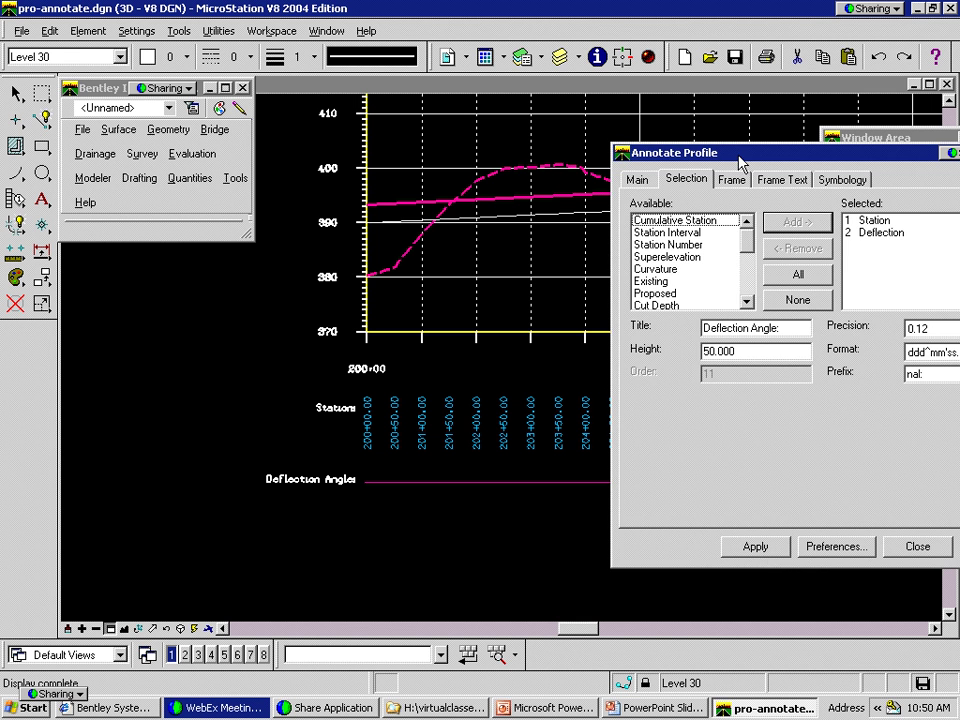
pyautogui.moveTo(740, 163)
pyautogui.mouseDown()
pyautogui.moveTo(829, 360)
pyautogui.moveTo(831, 530)
pyautogui.mouseUp()
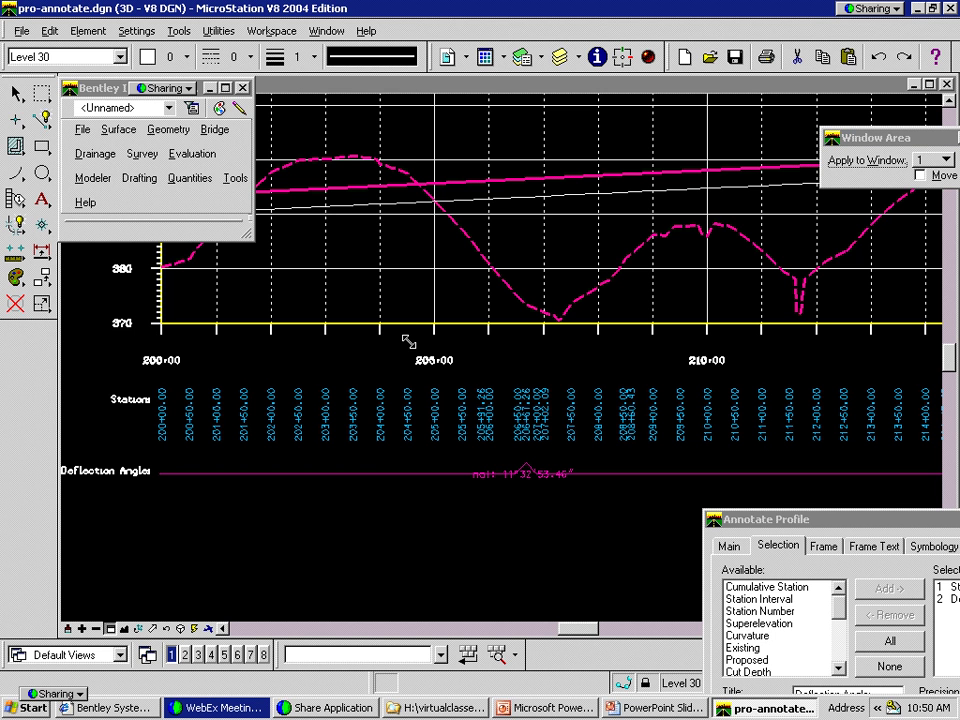
# Review the Mainline_Median horizontal alignment and find the delta of the circular curve whose PT is at 206+67.26
pyautogui.moveTo(409, 343); pyautogui.dragTo(412, 346)
pyautogui.click(187, 255)
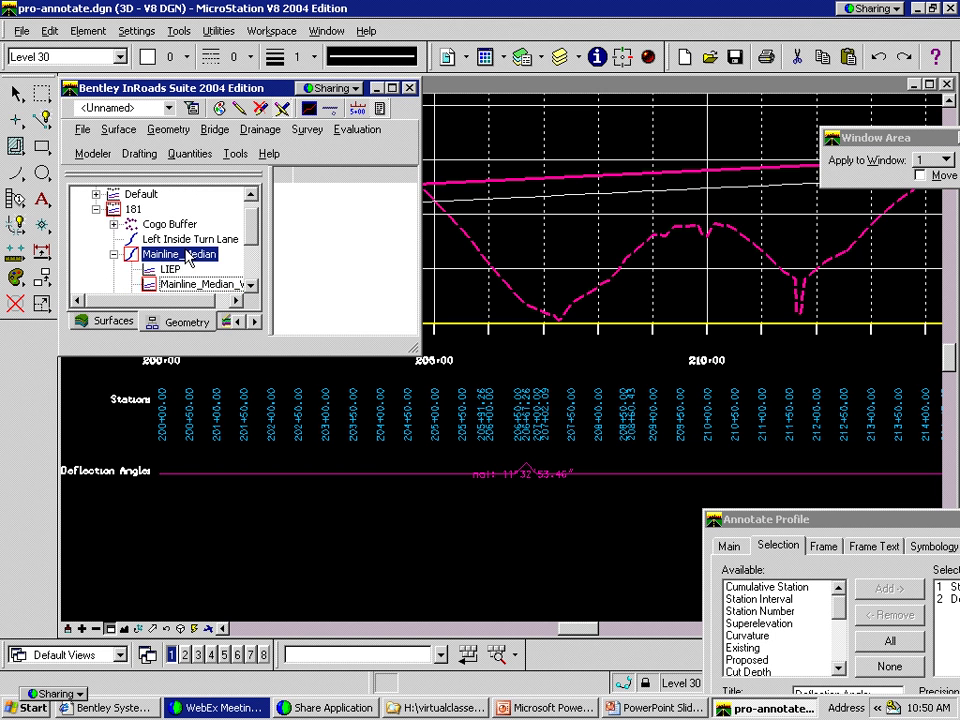
pyautogui.rightClick(187, 255)
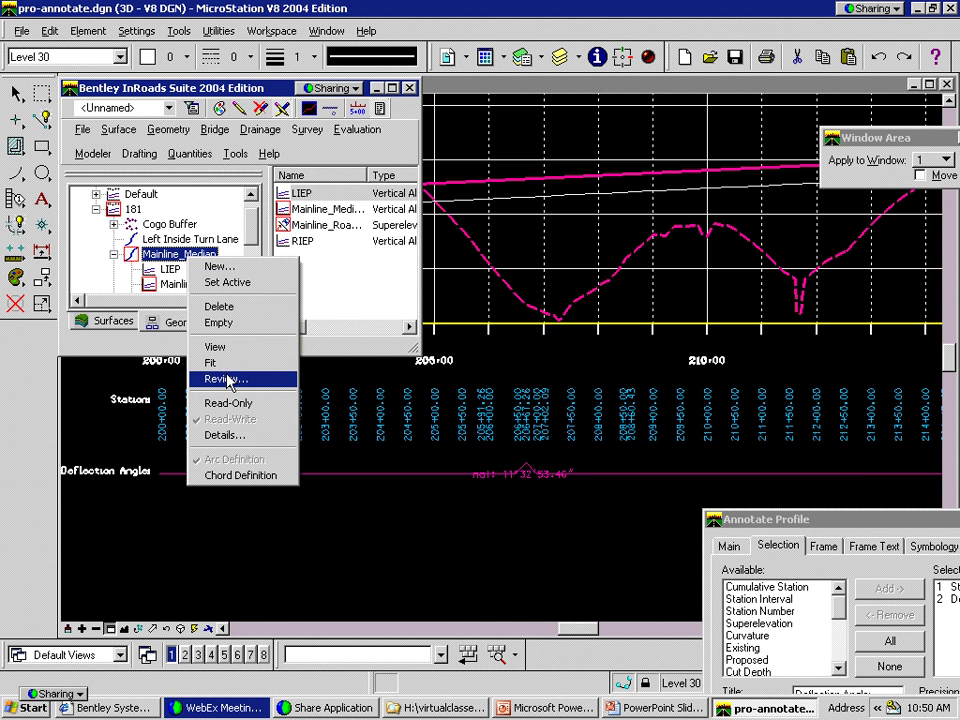
pyautogui.click(228, 380)
pyautogui.click(763, 343)
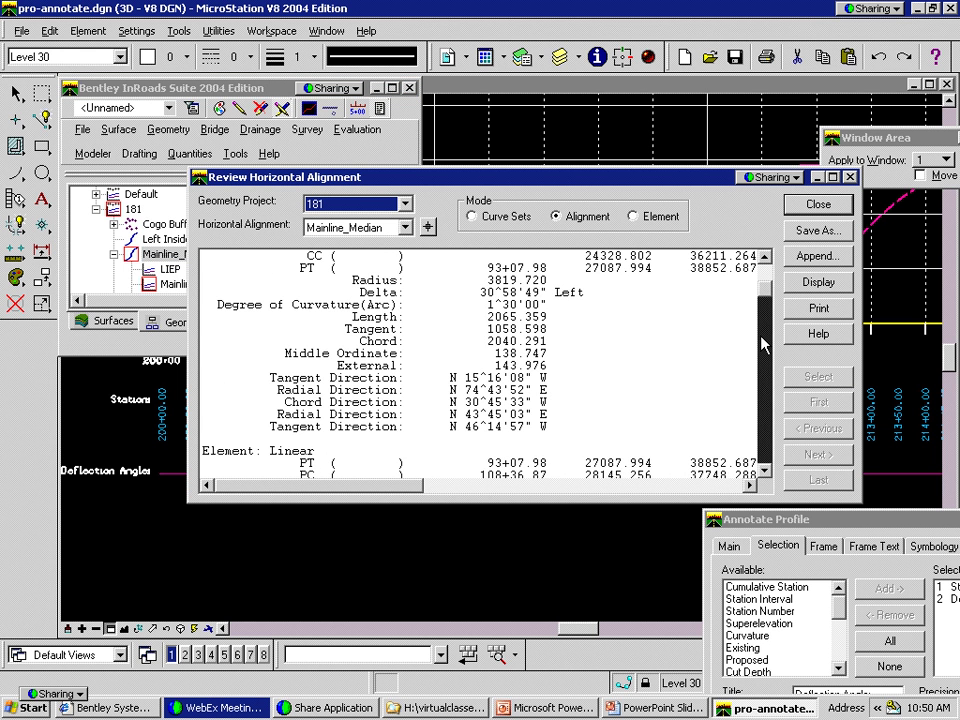
pyautogui.click(764, 352)
pyautogui.click(763, 297)
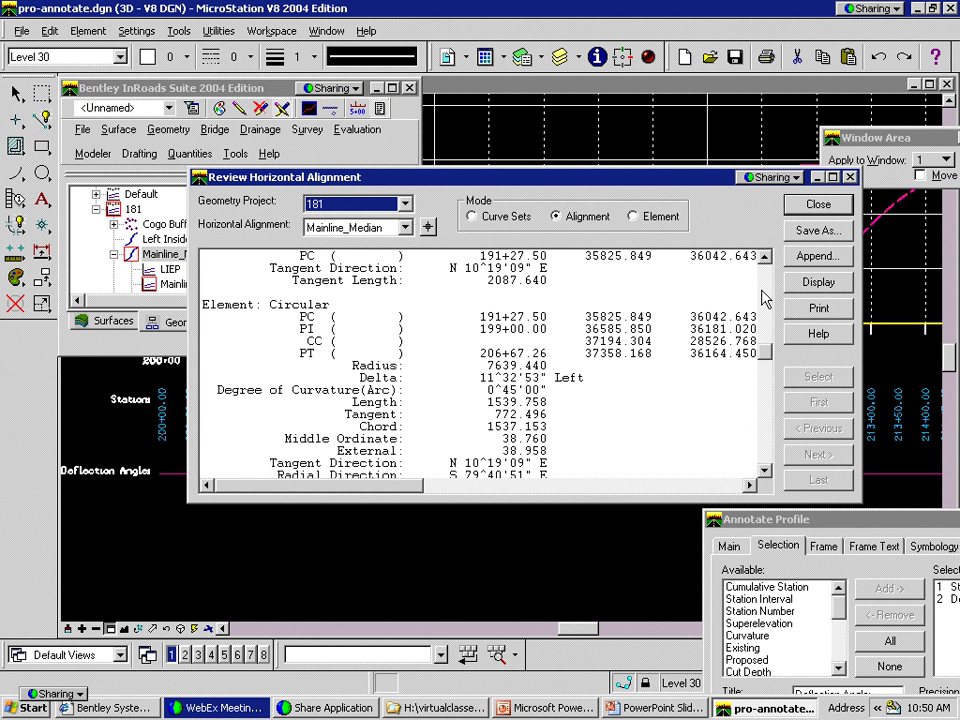
pyautogui.click(608, 377)
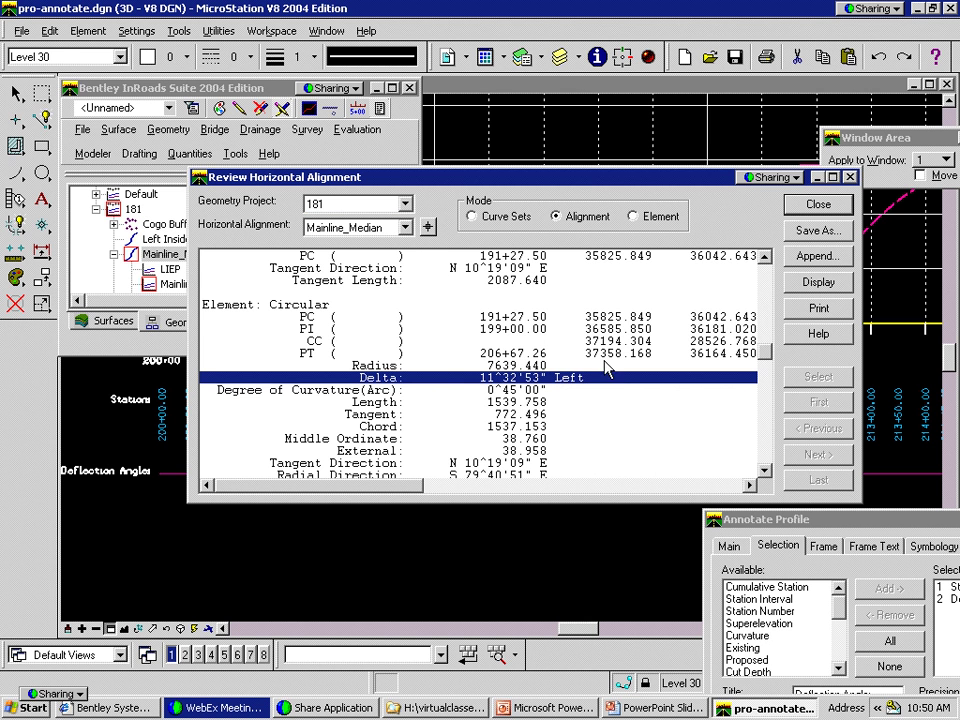
# Compare the reviewed curve's delta with the deflection angle annotated below the profile, and close the alignment review
pyautogui.moveTo(583, 179); pyautogui.dragTo(581, 173)
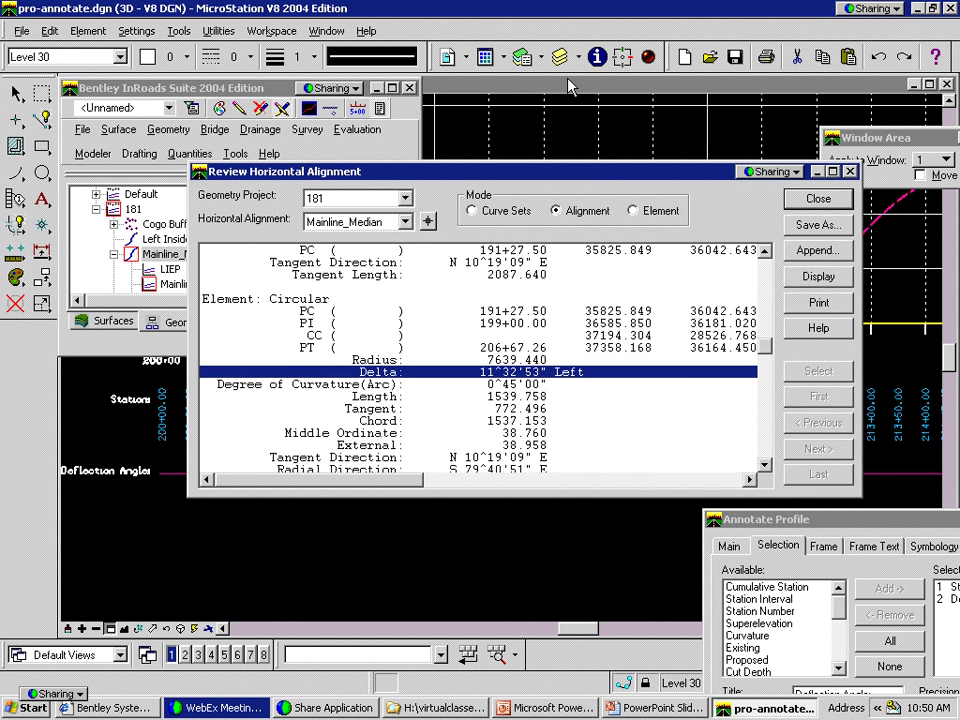
pyautogui.moveTo(568, 87); pyautogui.dragTo(569, 78)
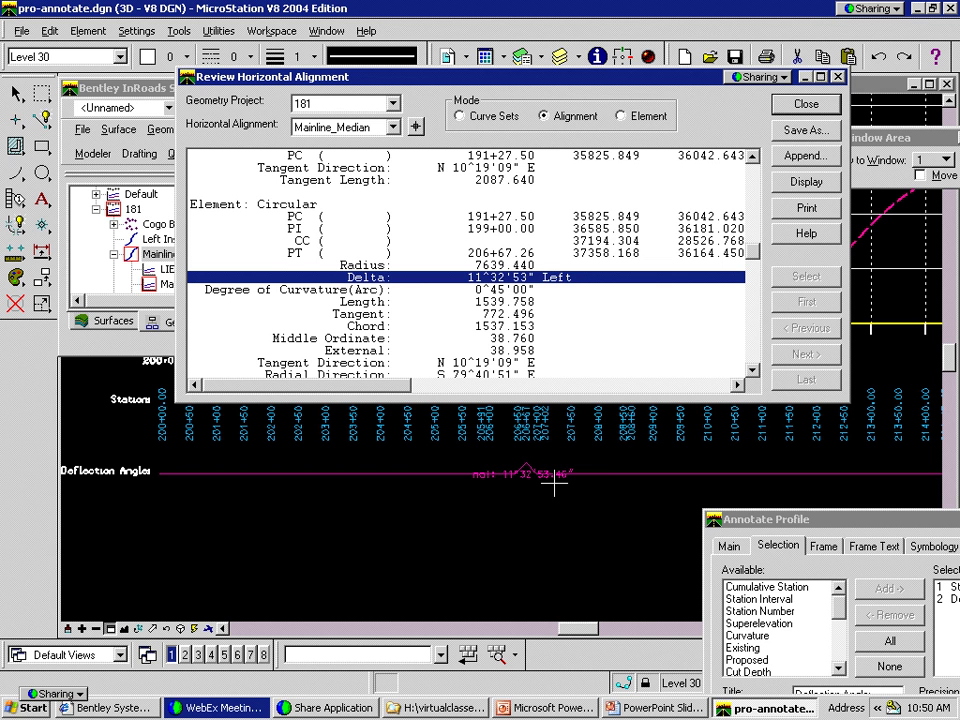
pyautogui.click(806, 105)
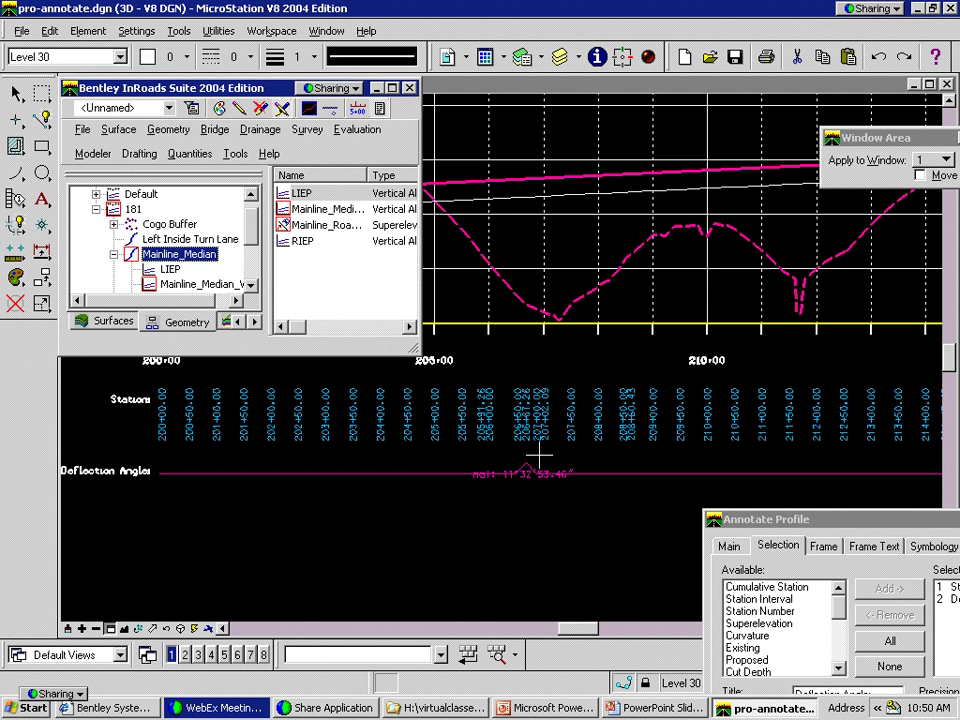
# Examine the Deflection Angle annotation along the profile, from the row title at station 200+00 to the curve near 206+67
pyautogui.click(124, 628)
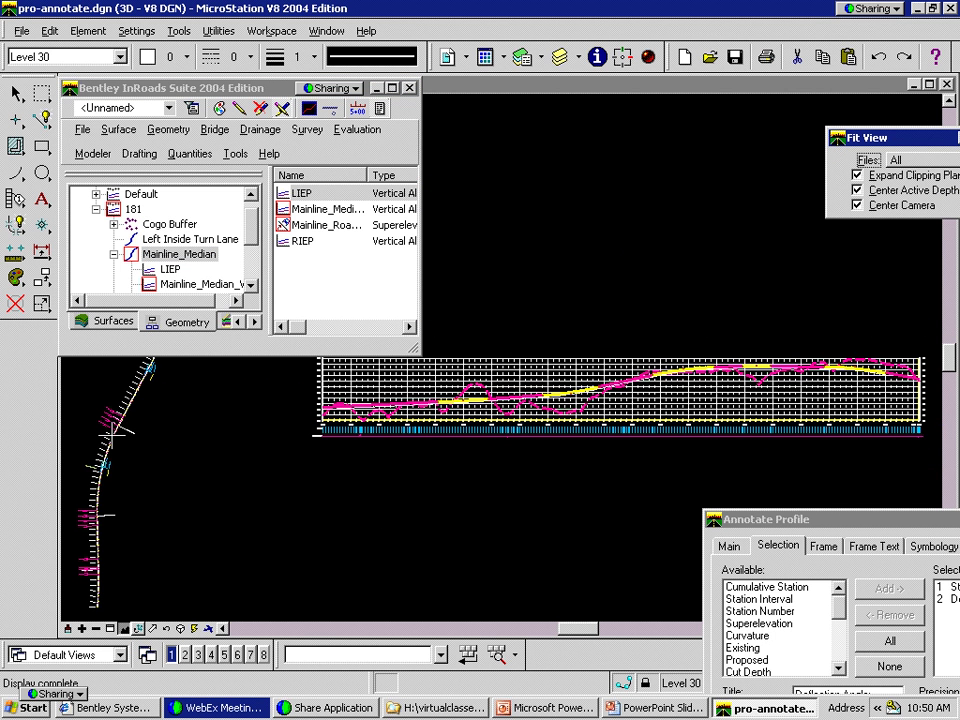
pyautogui.click(111, 629)
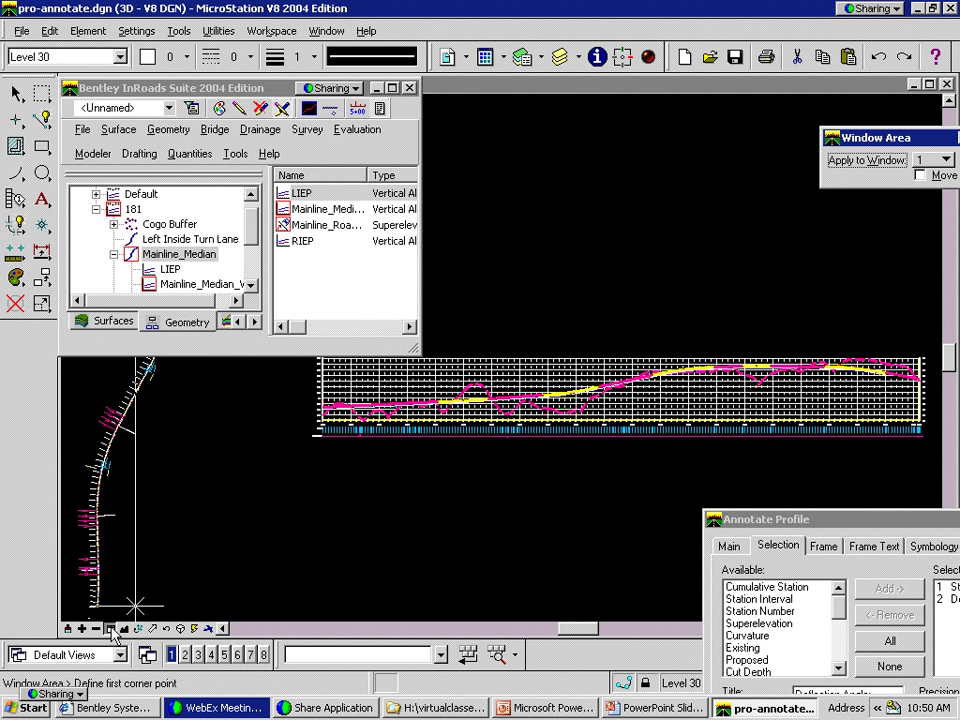
pyautogui.click(307, 450)
pyautogui.click(511, 392)
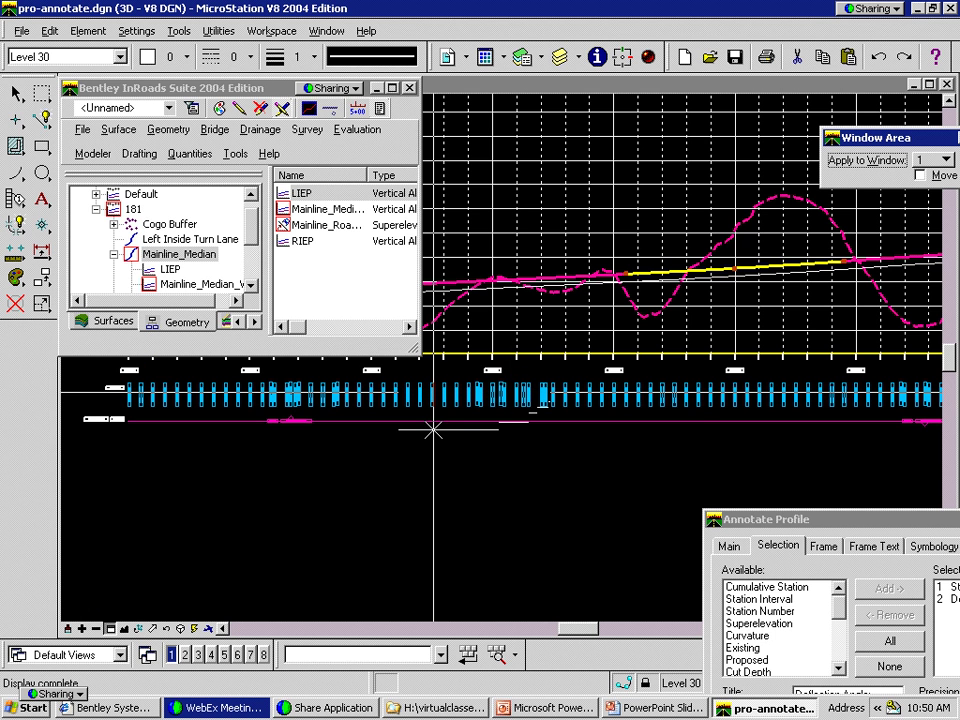
pyautogui.click(93, 452)
pyautogui.click(204, 360)
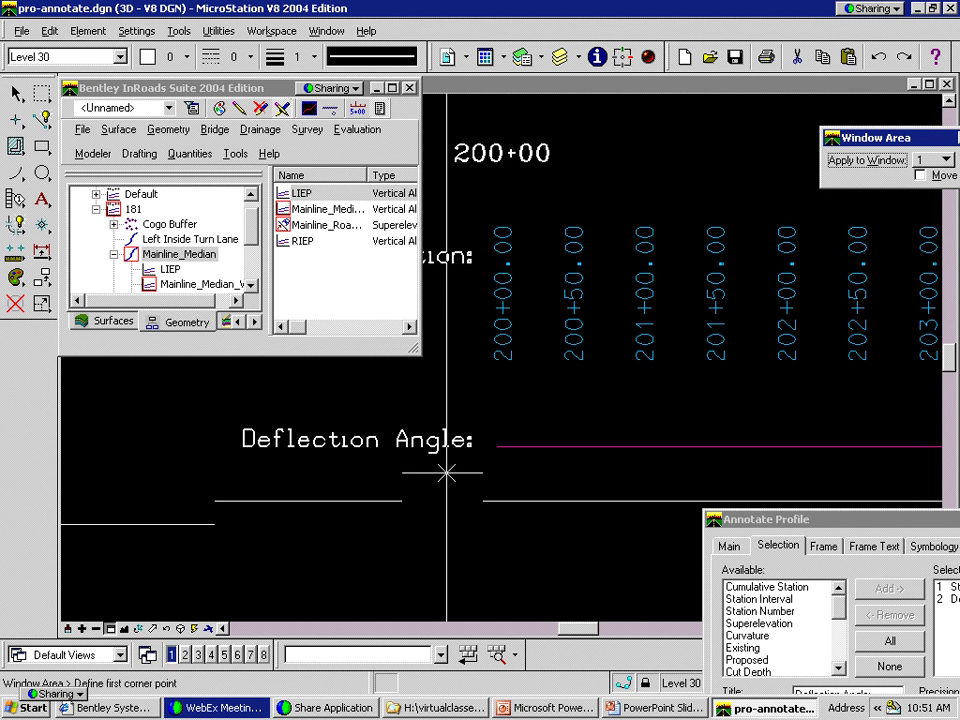
pyautogui.click(98, 628)
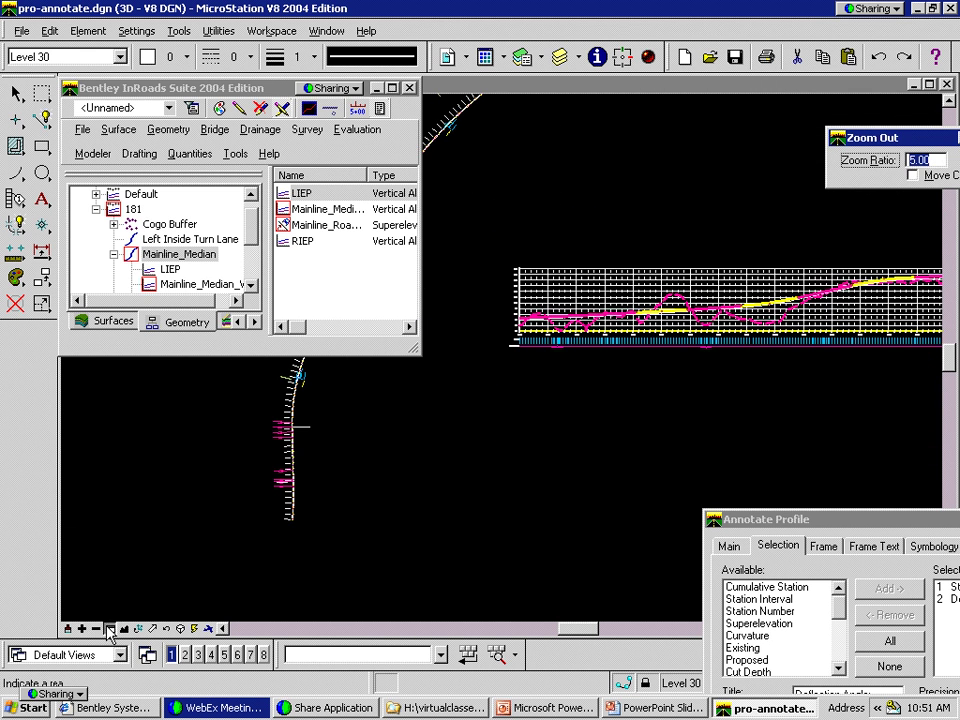
pyautogui.click(110, 628)
pyautogui.click(488, 371)
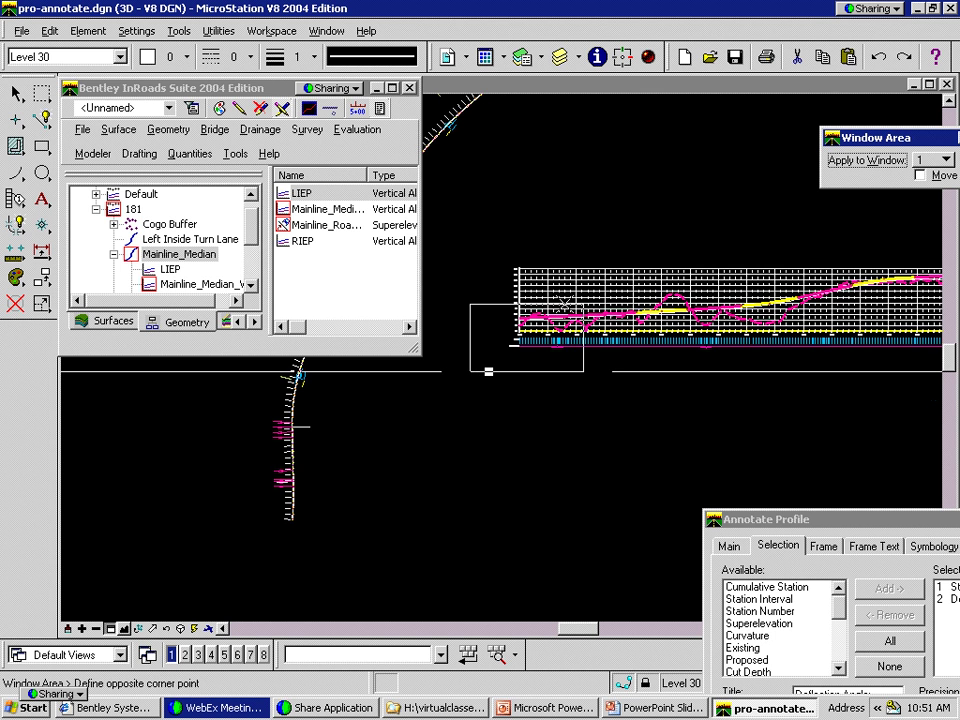
pyautogui.click(565, 302)
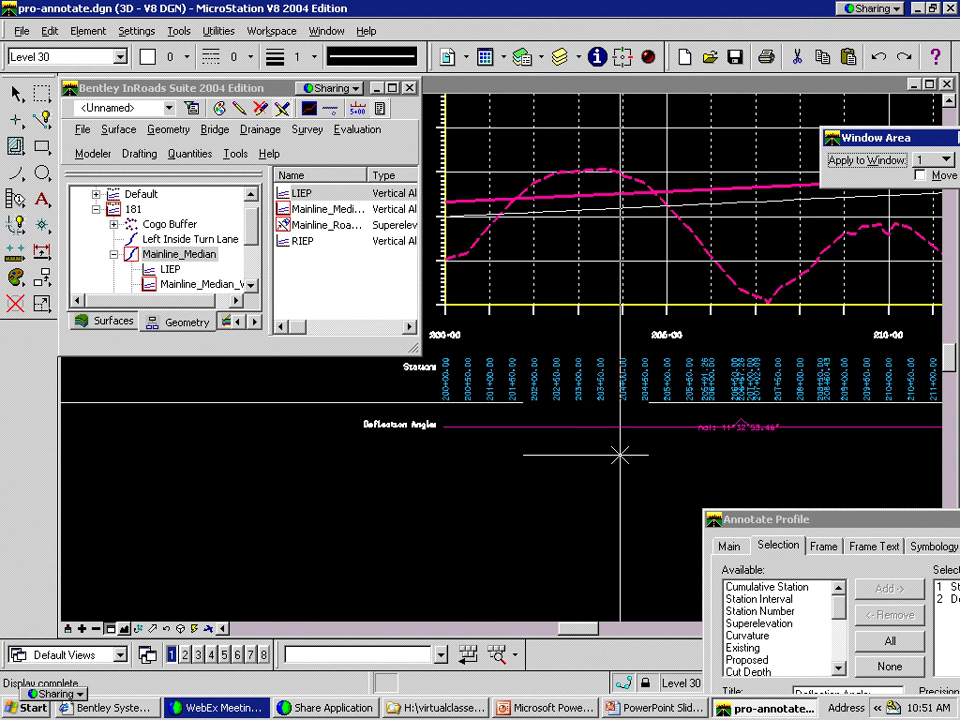
# Replace Deflection with Template in the selected annotation items, and apply the annotation to the Mainline_Median profile using the Mainline4 roadway
pyautogui.moveTo(814, 536)
pyautogui.mouseDown()
pyautogui.moveTo(651, 167)
pyautogui.moveTo(637, 168)
pyautogui.mouseUp()
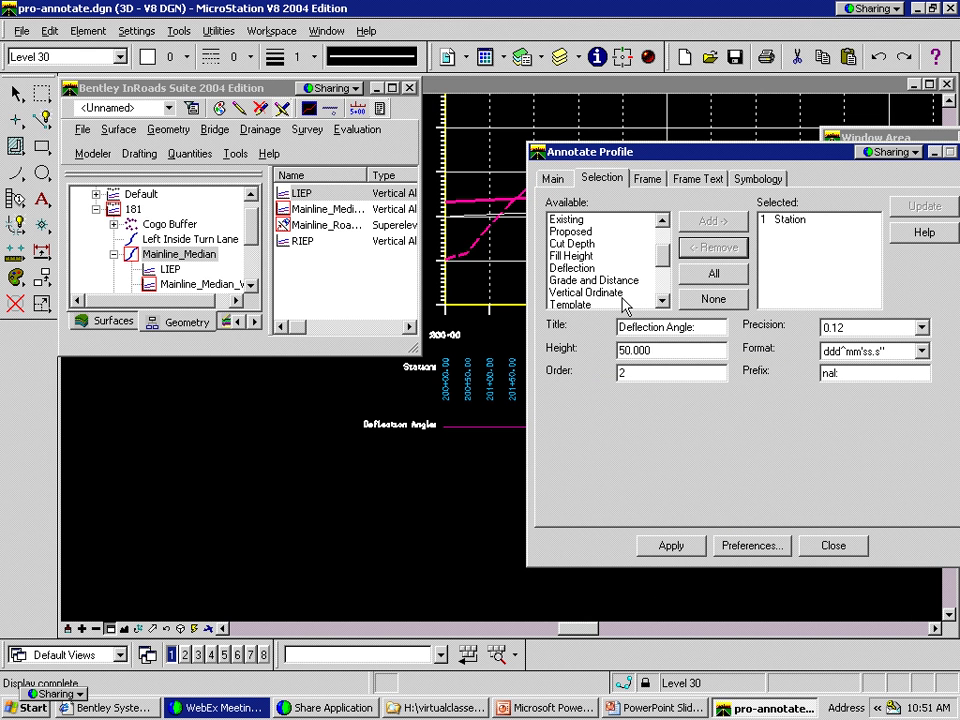
pyautogui.click(661, 301)
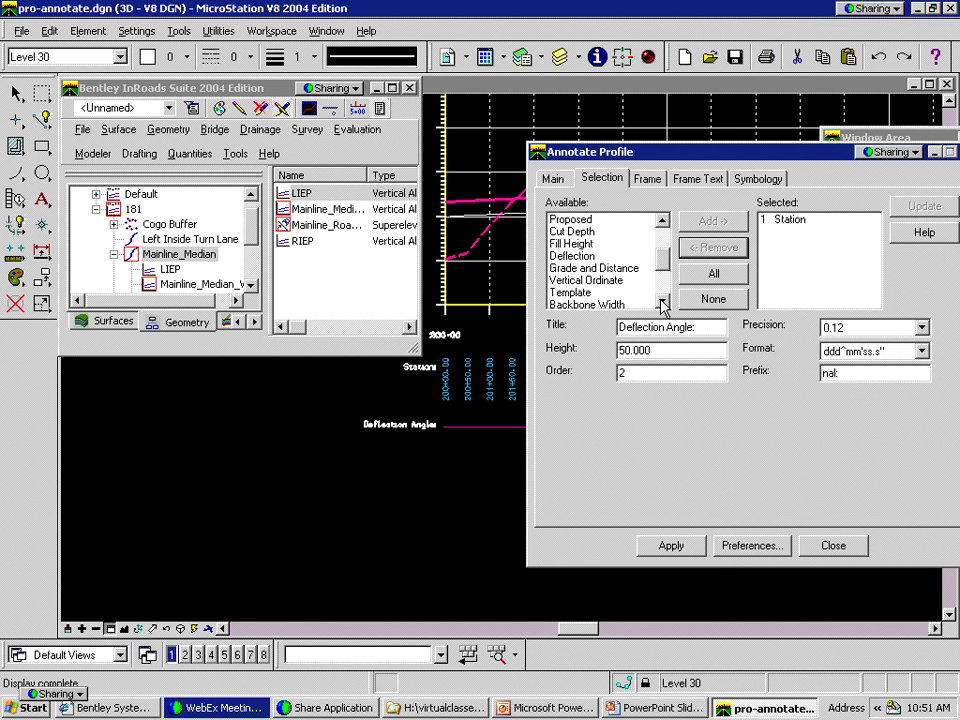
pyautogui.doubleClick(661, 303)
pyautogui.click(591, 281)
pyautogui.click(590, 269)
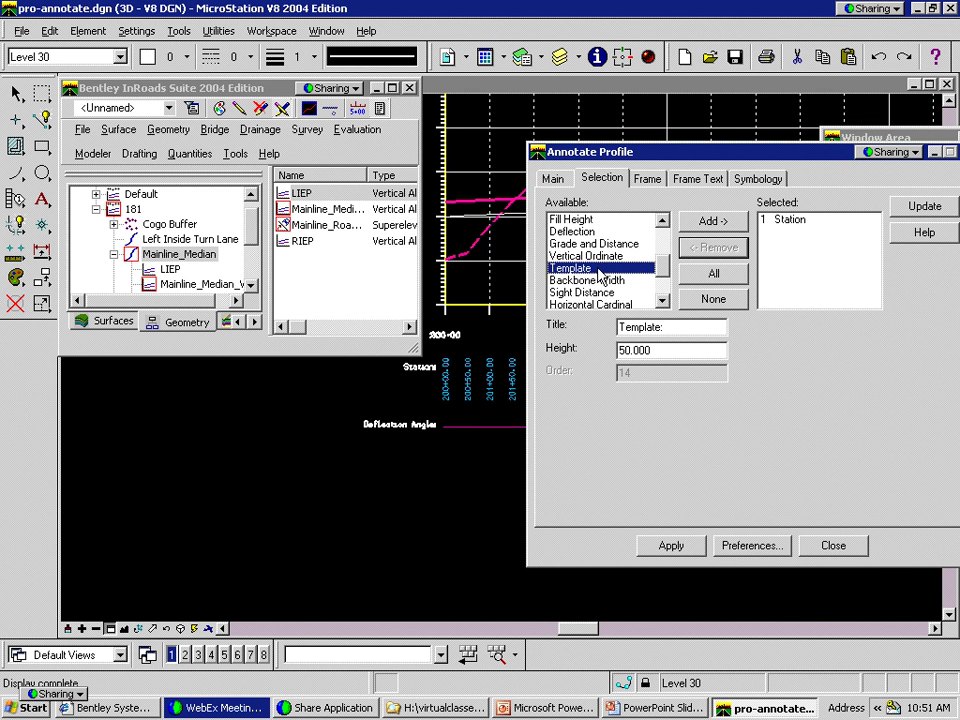
pyautogui.click(711, 225)
pyautogui.click(554, 179)
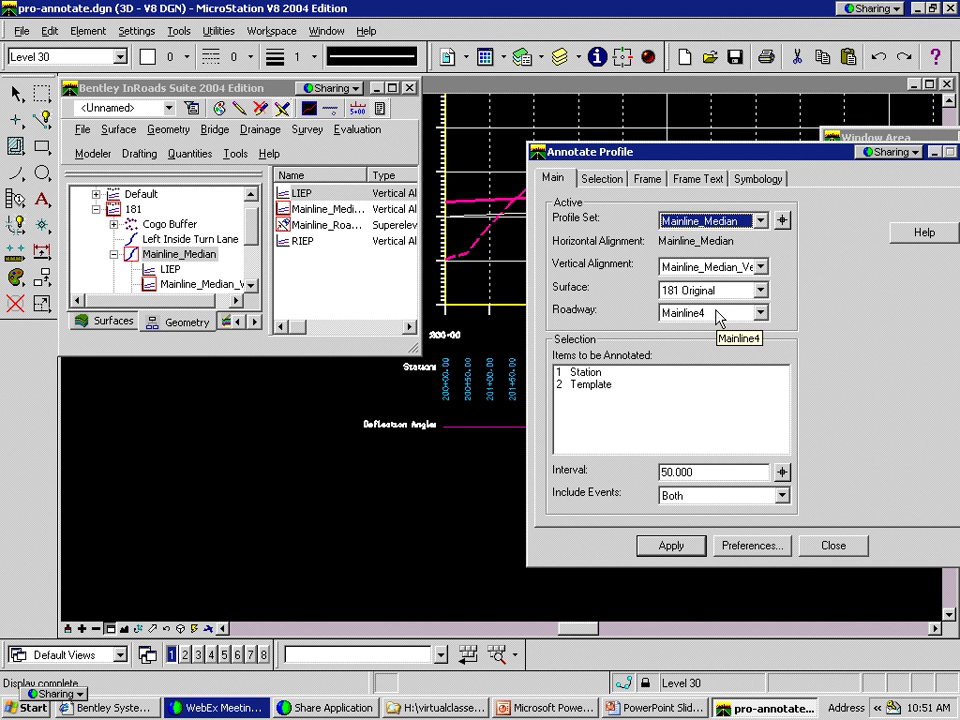
pyautogui.click(693, 550)
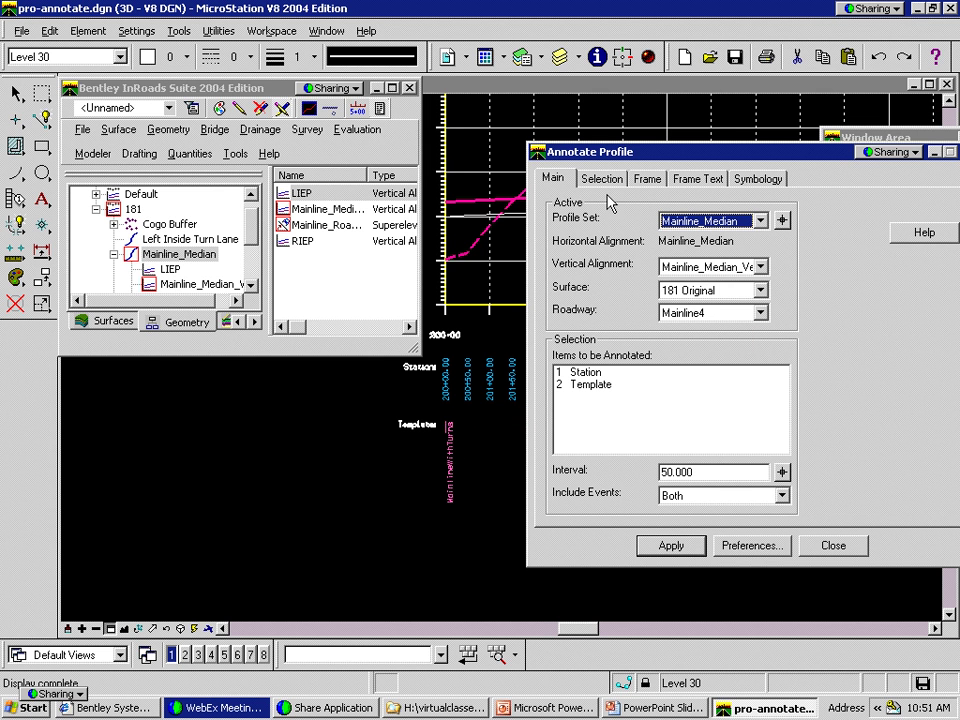
# Check the Template annotation at station 200+00 against the template entry in the Mainline4 roadway definition, and close the definition
pyautogui.click(121, 630)
pyautogui.click(392, 549)
pyautogui.click(482, 383)
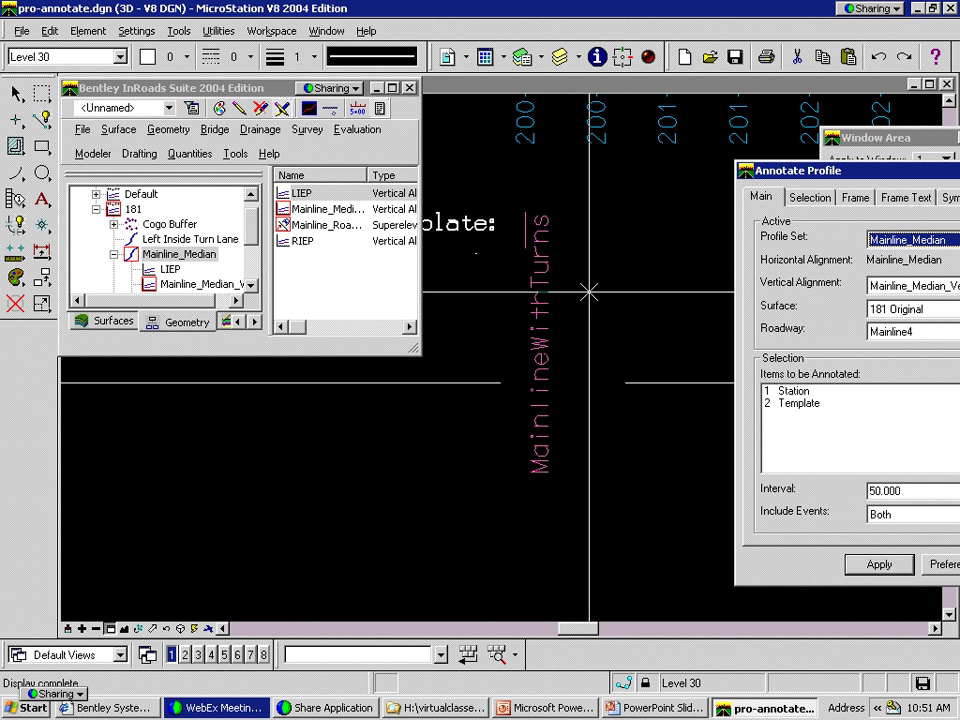
pyautogui.moveTo(413, 348); pyautogui.dragTo(481, 377)
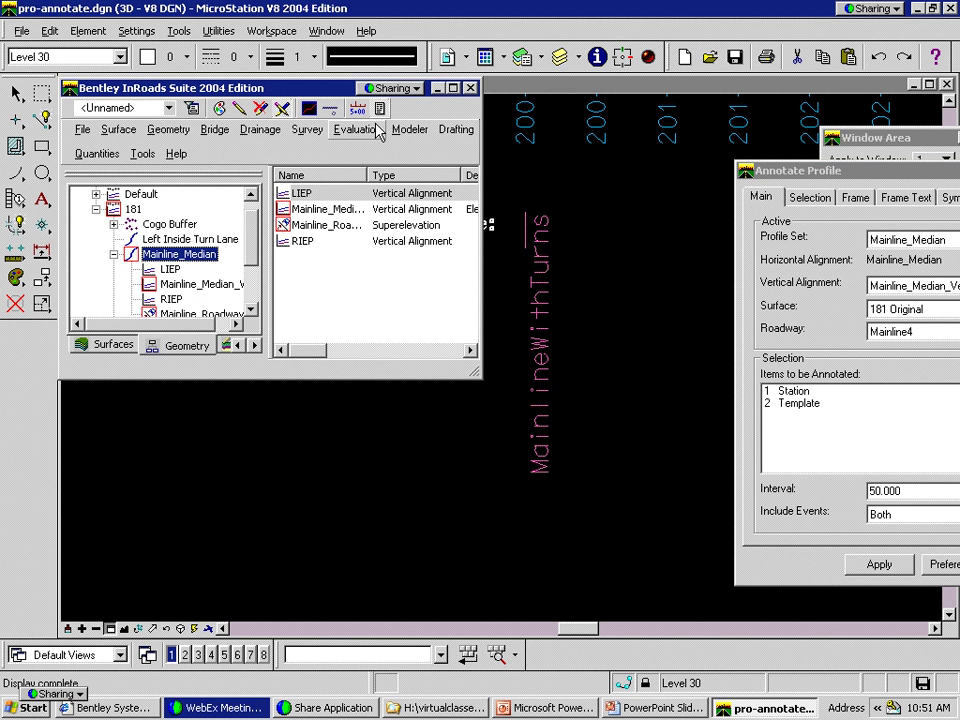
pyautogui.click(398, 131)
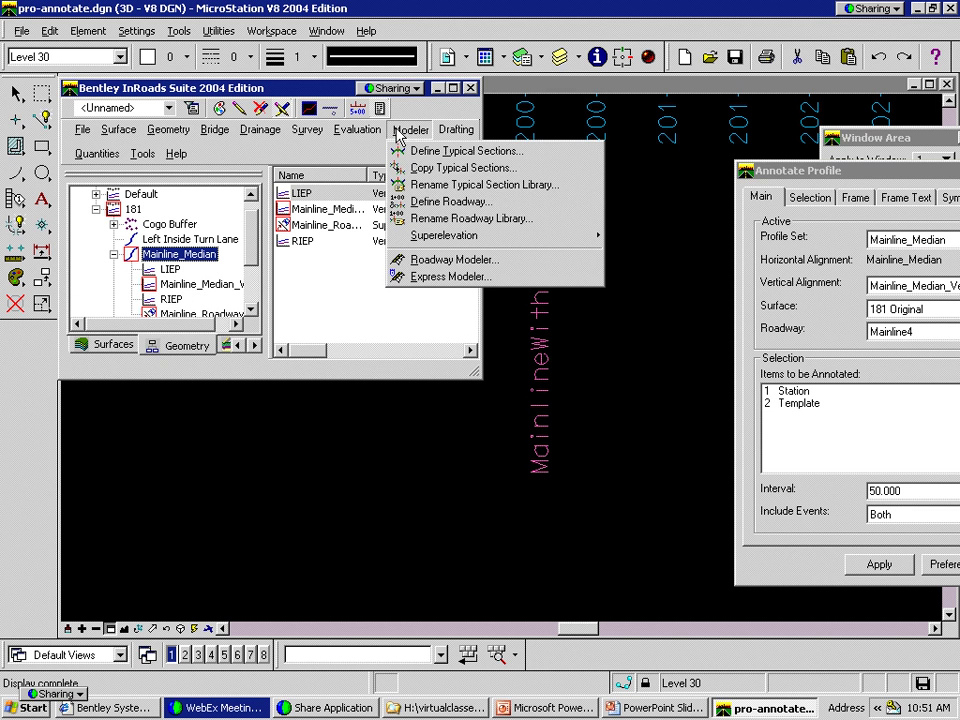
pyautogui.click(437, 202)
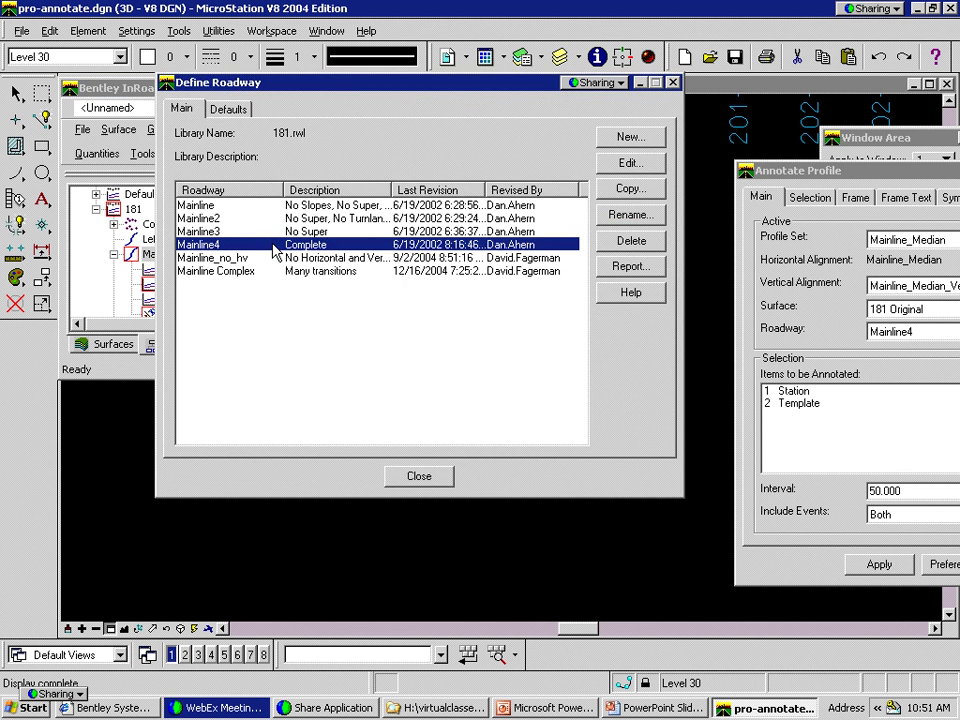
pyautogui.doubleClick(277, 250)
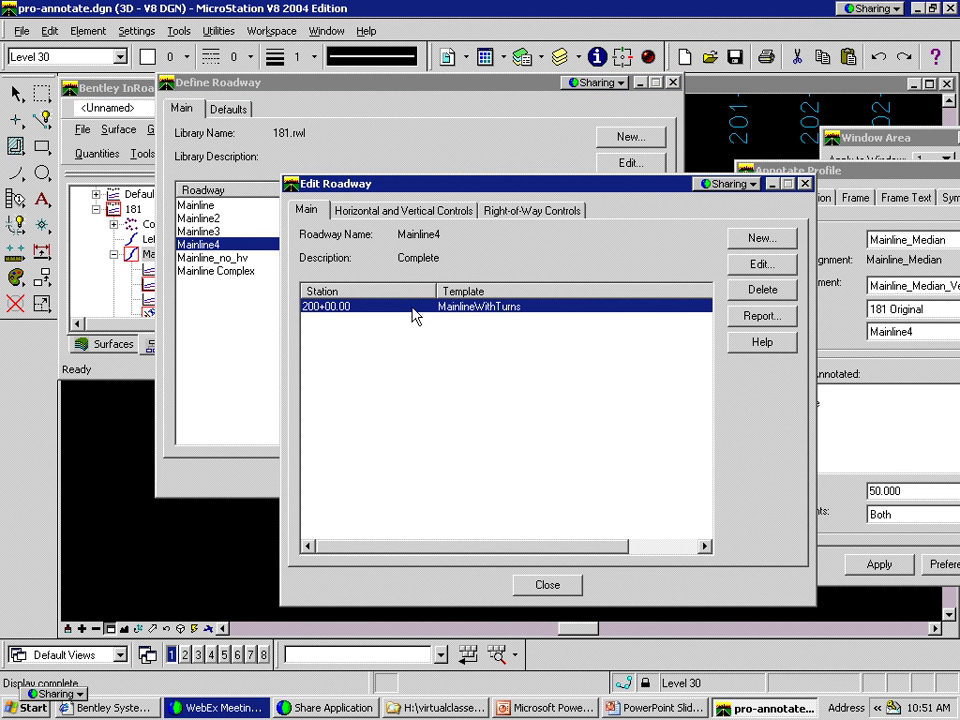
pyautogui.doubleClick(415, 316)
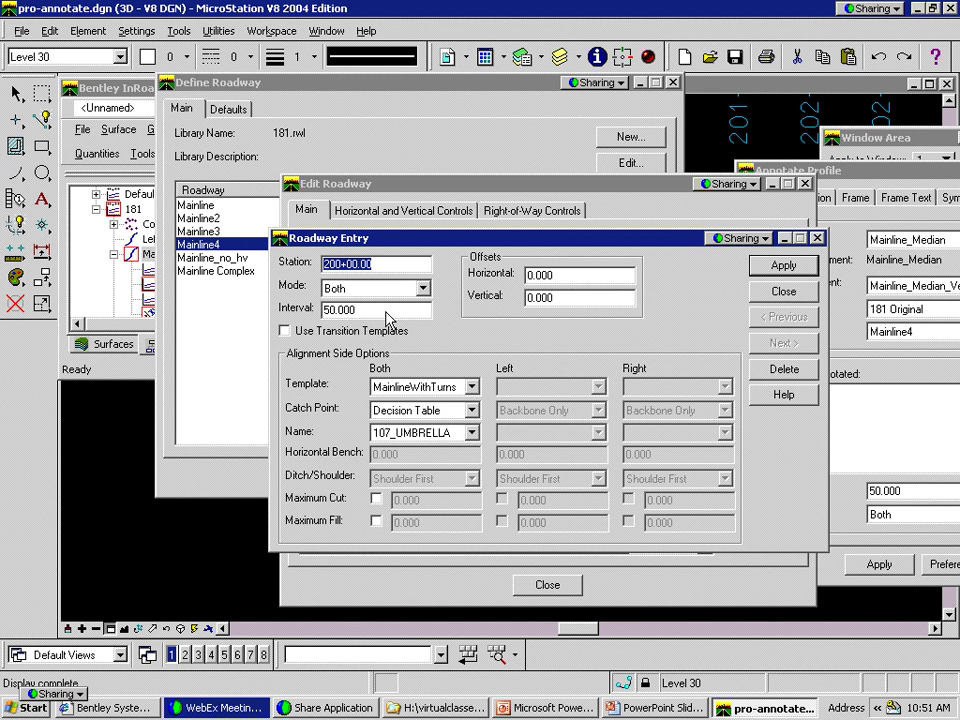
pyautogui.click(783, 291)
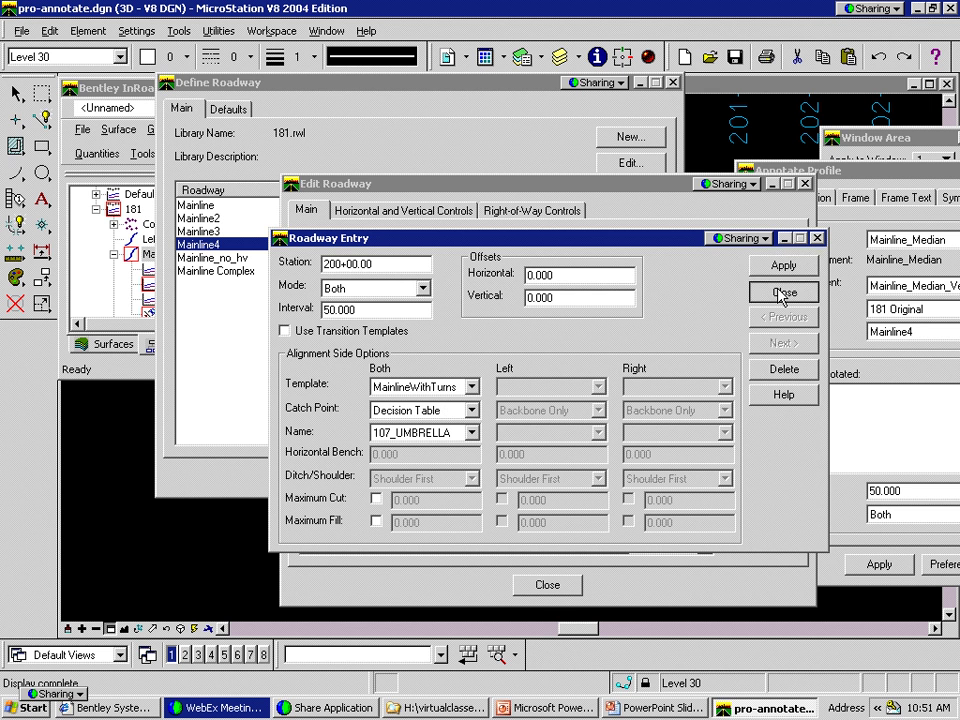
pyautogui.click(548, 584)
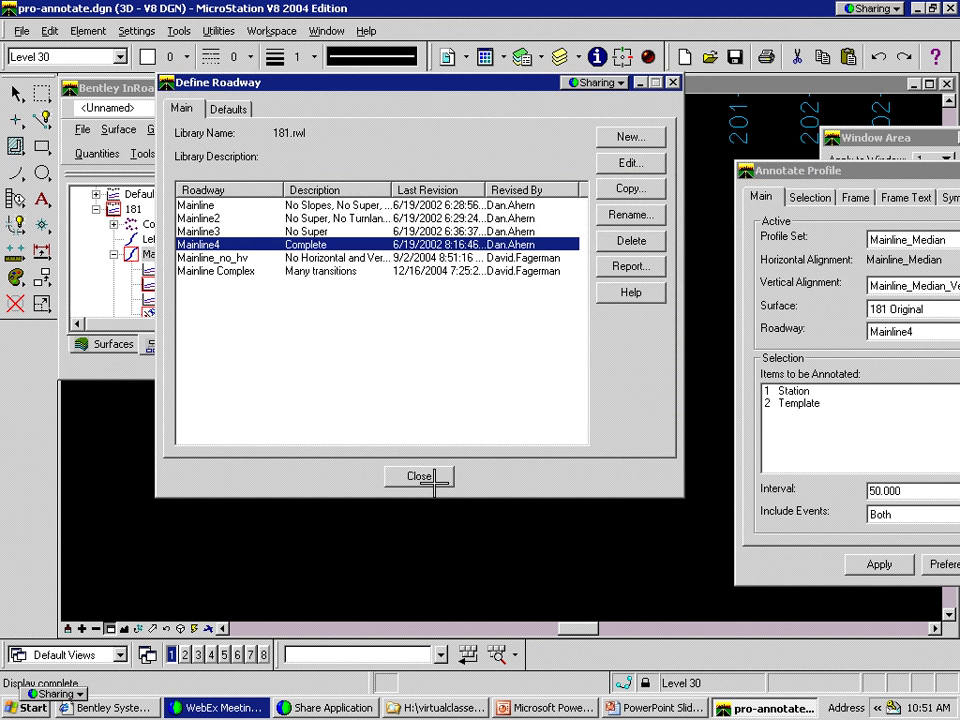
pyautogui.click(432, 477)
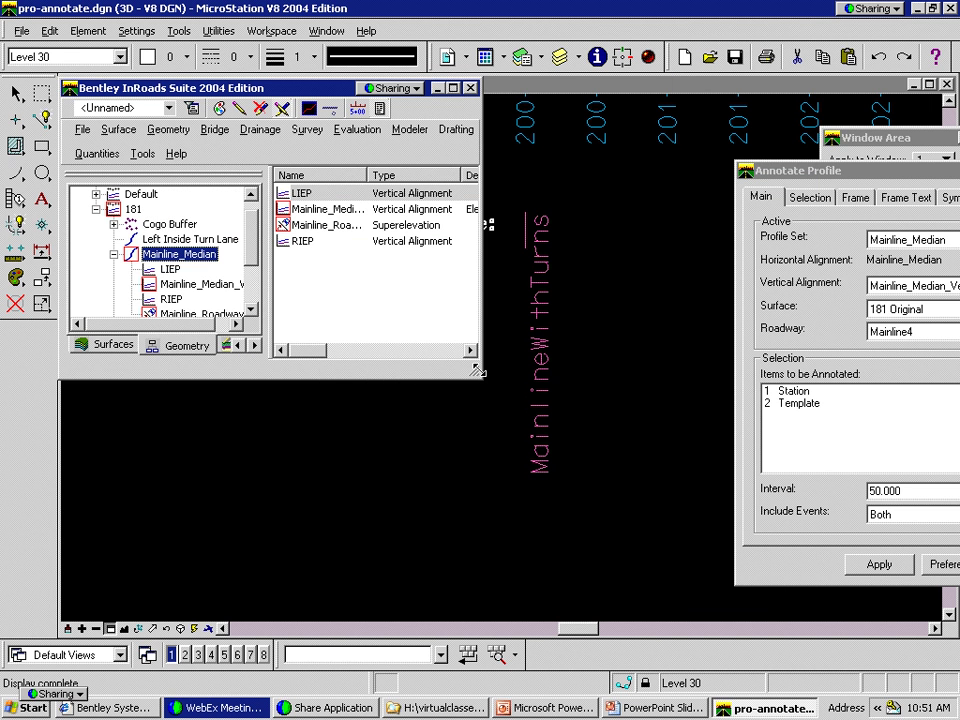
pyautogui.moveTo(478, 372); pyautogui.dragTo(345, 258)
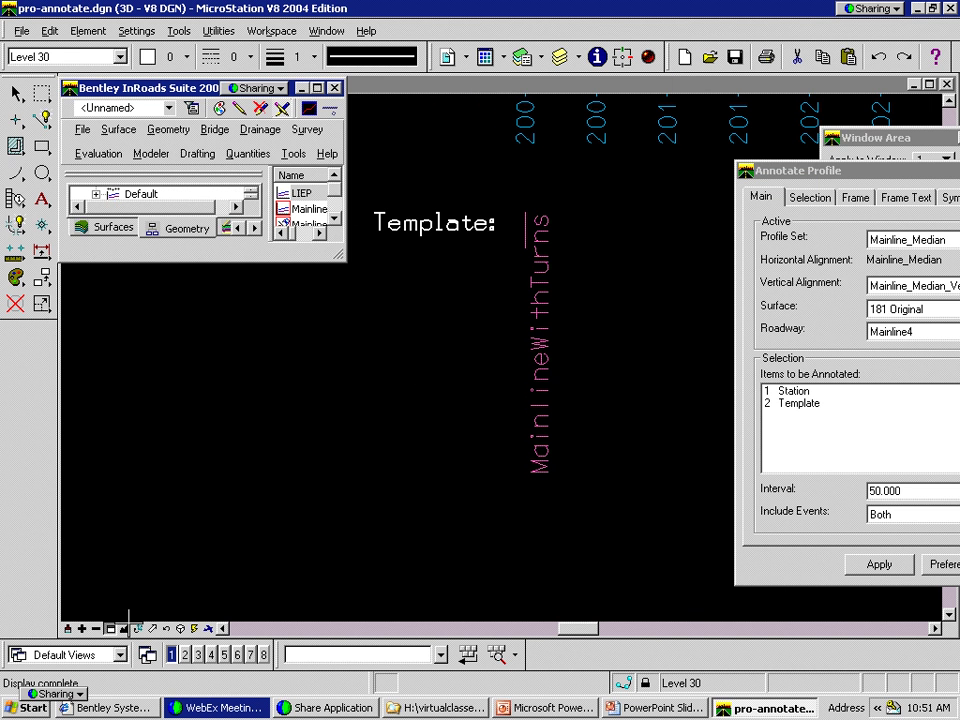
# Set the annotation's roadway to Mainline Complex and apply the Station and Template annotation to the profile
pyautogui.click(126, 628)
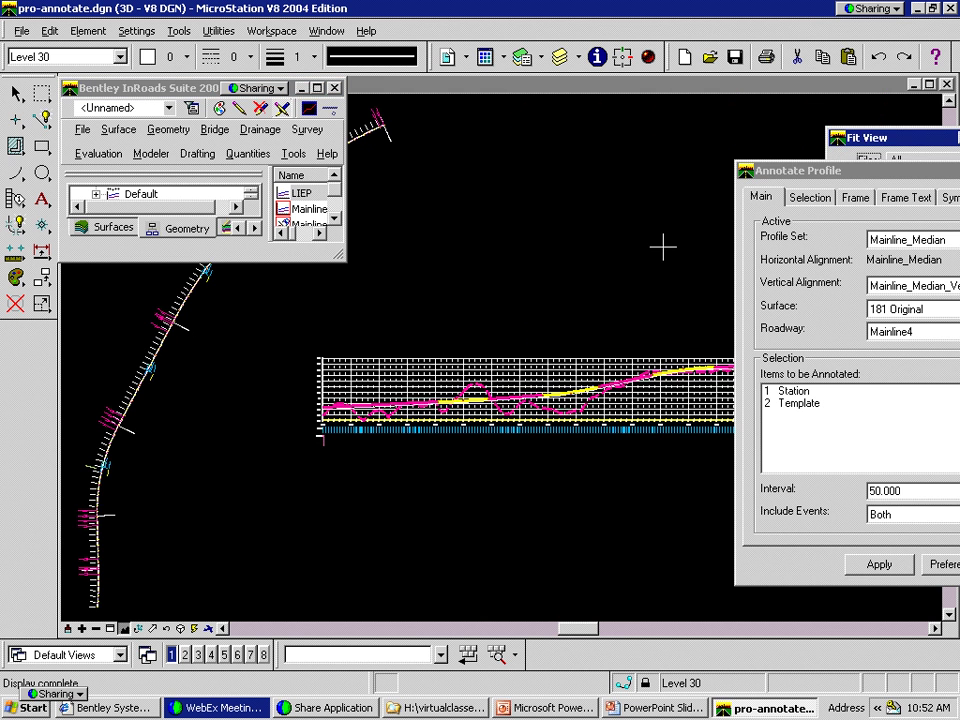
pyautogui.moveTo(802, 172)
pyautogui.mouseDown()
pyautogui.moveTo(643, 238)
pyautogui.moveTo(403, 249)
pyautogui.moveTo(317, 229)
pyautogui.mouseUp()
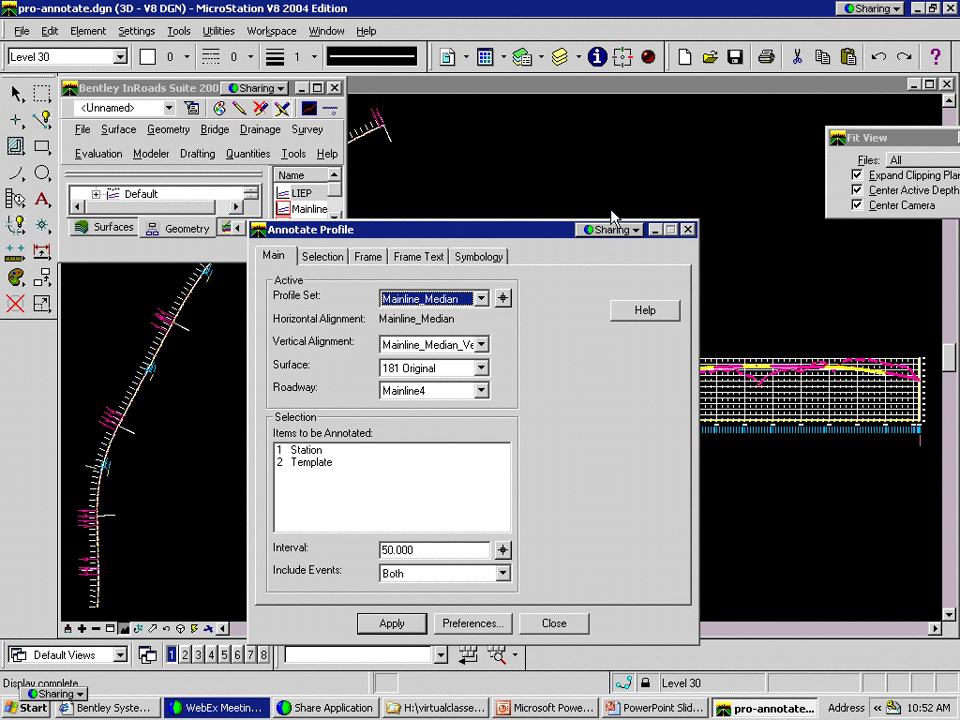
pyautogui.moveTo(506, 232); pyautogui.dragTo(799, 181)
pyautogui.click(109, 628)
pyautogui.click(276, 444)
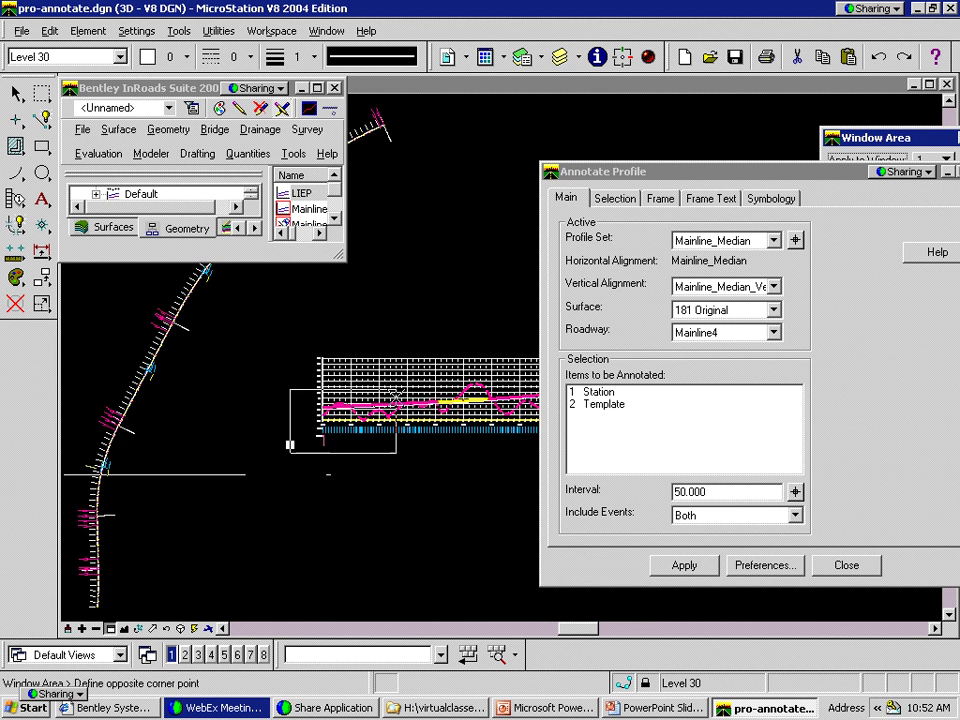
pyautogui.click(425, 345)
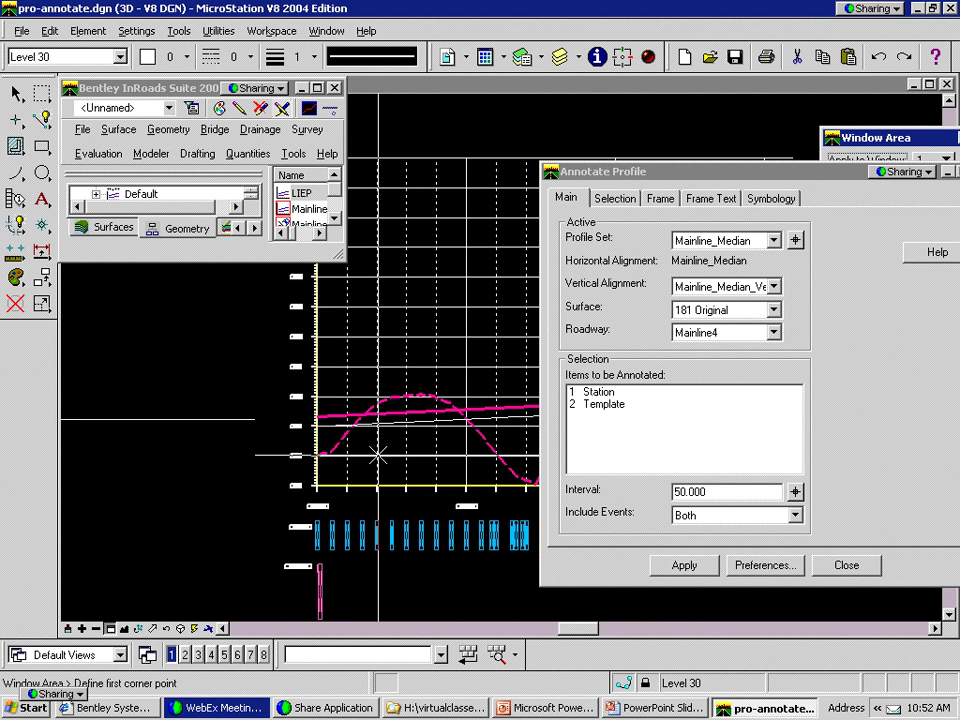
pyautogui.keyDown('shift'); pyautogui.moveTo(378, 455); pyautogui.dragTo(426, 497); pyautogui.keyUp('shift')
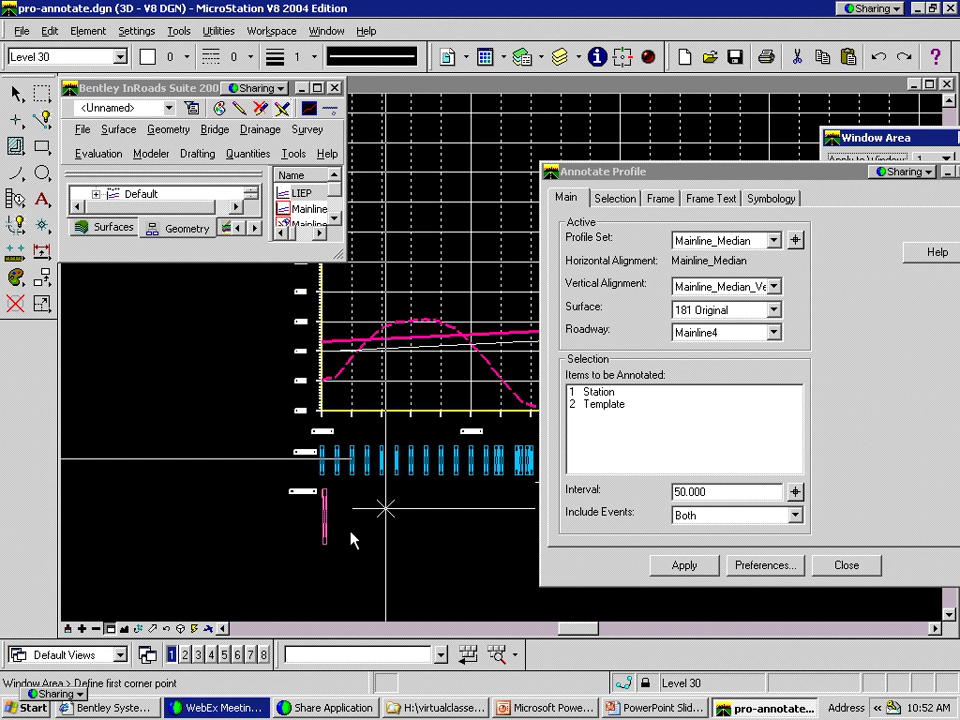
pyautogui.click(183, 584)
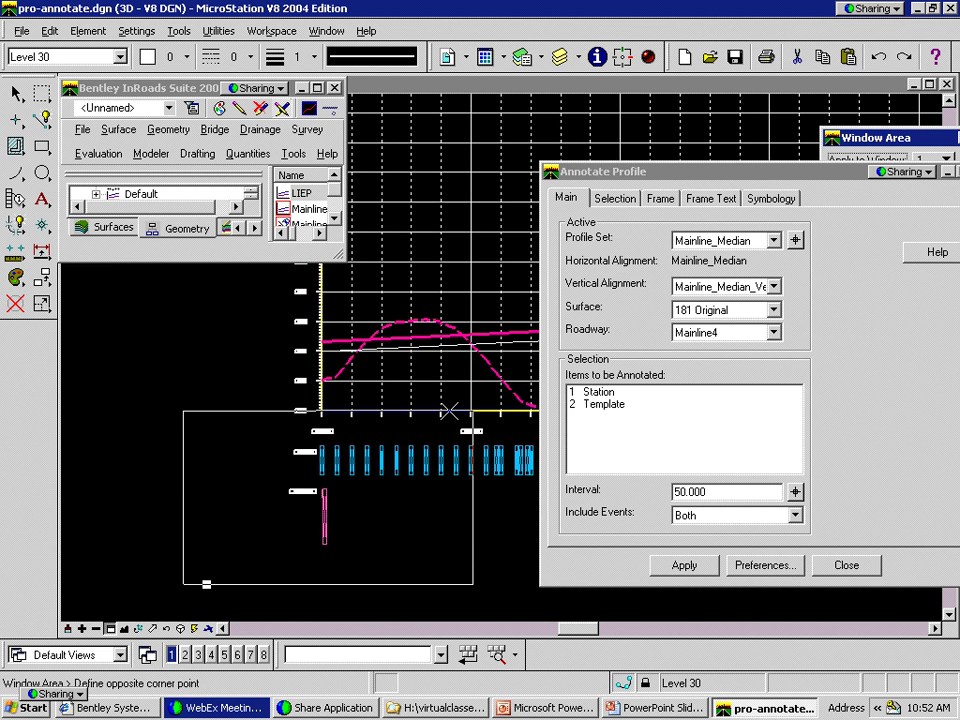
pyautogui.click(473, 410)
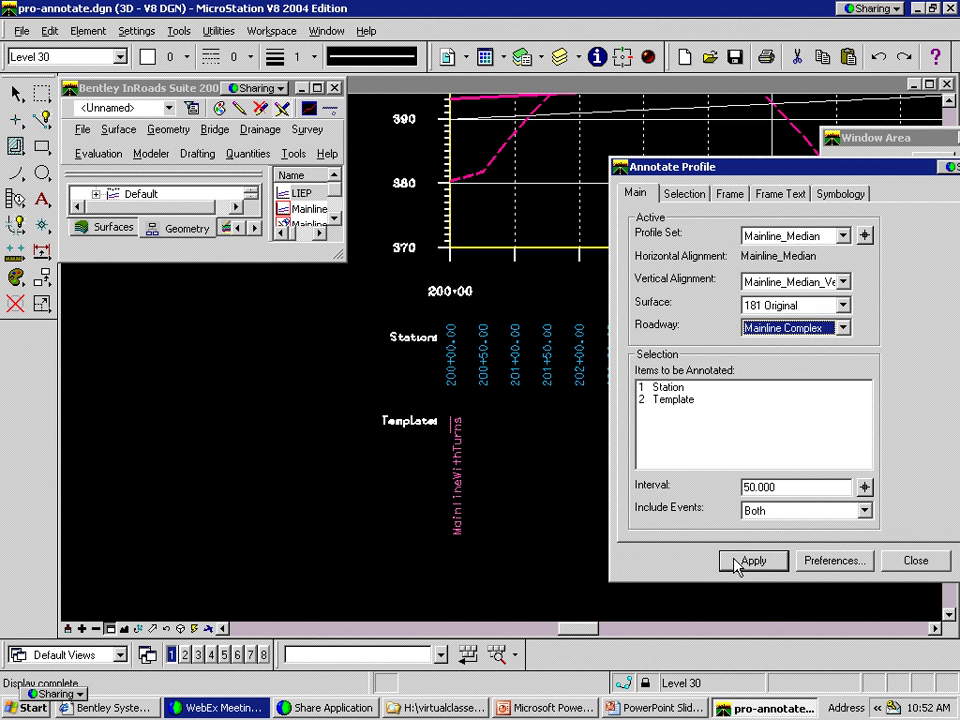
pyautogui.click(738, 563)
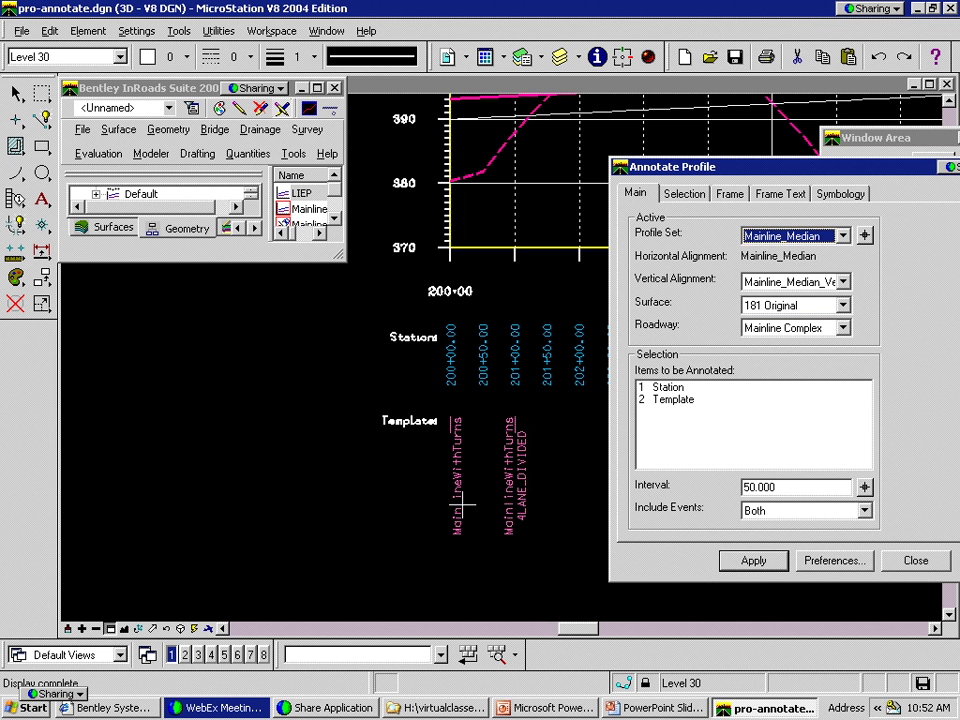
# Examine the template names annotated below the profile along its length, from station 200+00 onward
pyautogui.moveTo(409, 481)
pyautogui.keyDown('shift'); pyautogui.mouseDown()
pyautogui.moveTo(441, 490)
pyautogui.moveTo(310, 477)
pyautogui.moveTo(377, 486)
pyautogui.mouseUp(); pyautogui.keyUp('shift')
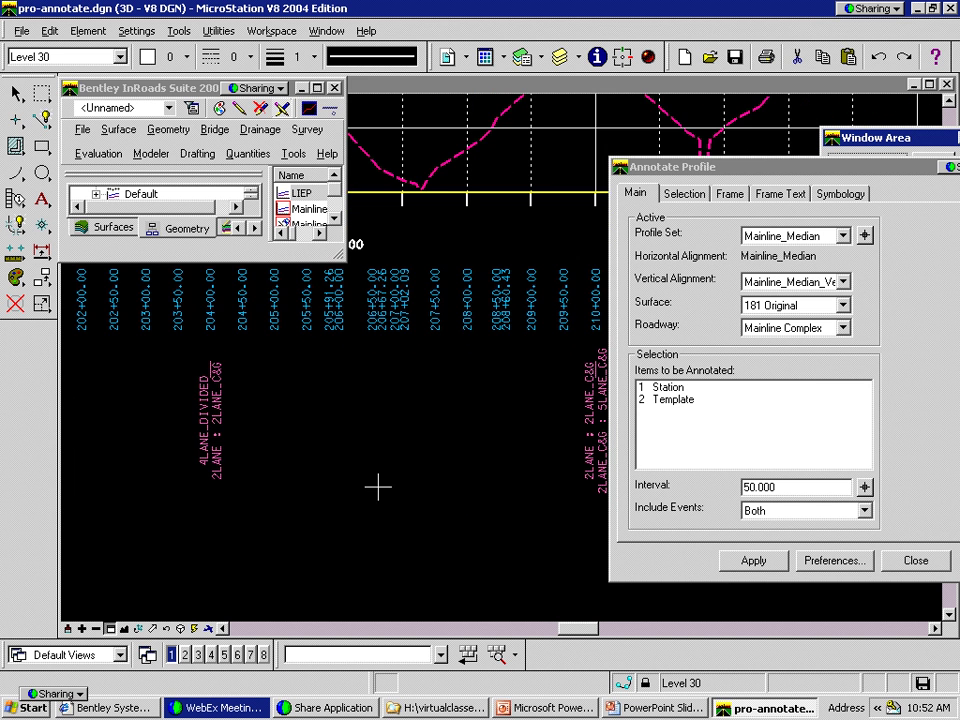
pyautogui.click(124, 629)
pyautogui.click(690, 169)
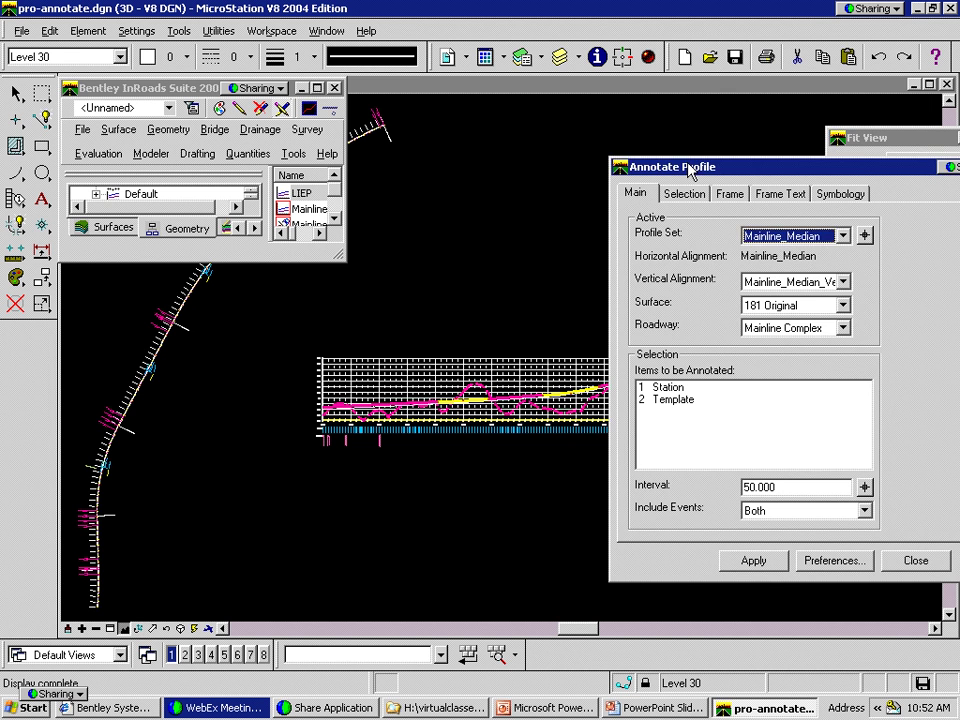
pyautogui.moveTo(691, 172)
pyautogui.mouseDown()
pyautogui.moveTo(910, 274)
pyautogui.moveTo(921, 299)
pyautogui.mouseUp()
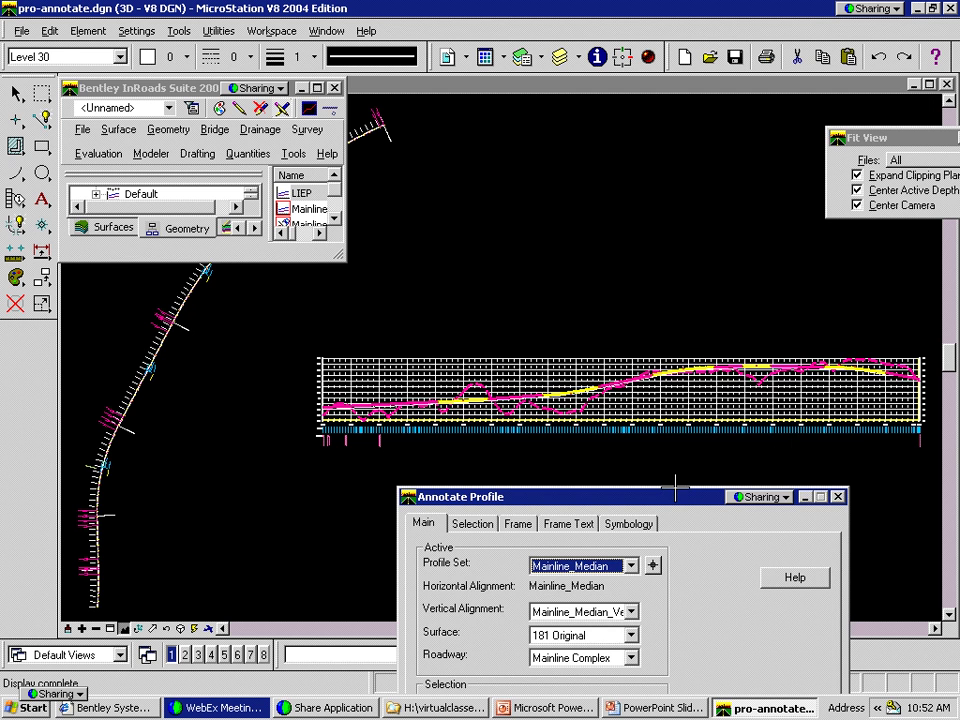
pyautogui.moveTo(669, 498)
pyautogui.mouseDown()
pyautogui.moveTo(684, 244)
pyautogui.moveTo(654, 151)
pyautogui.mouseUp()
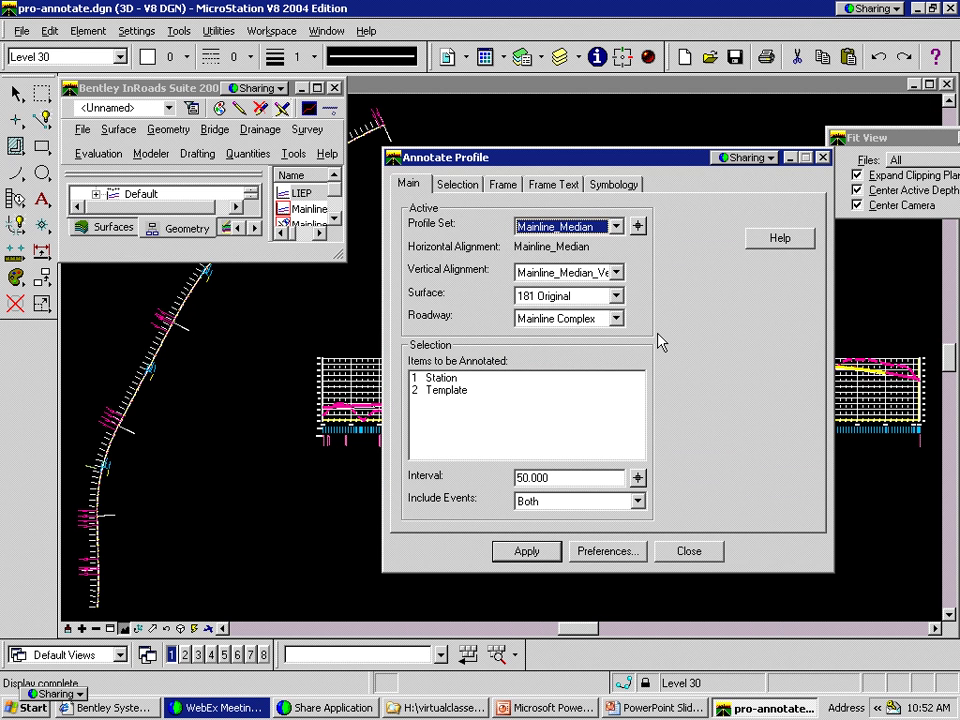
pyautogui.click(110, 628)
pyautogui.click(258, 386)
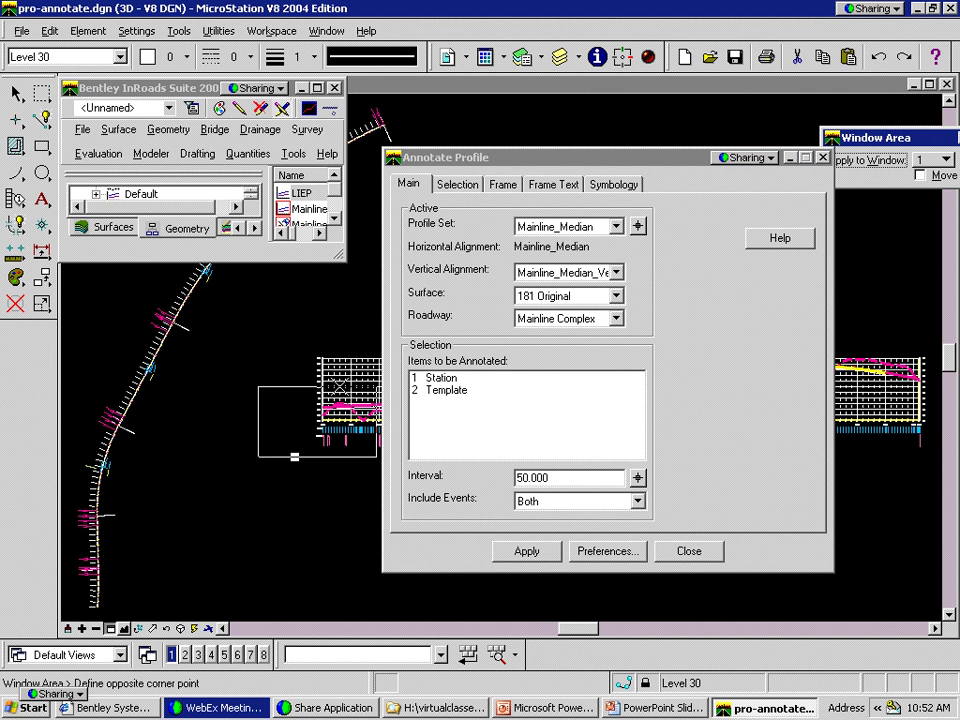
pyautogui.click(294, 457)
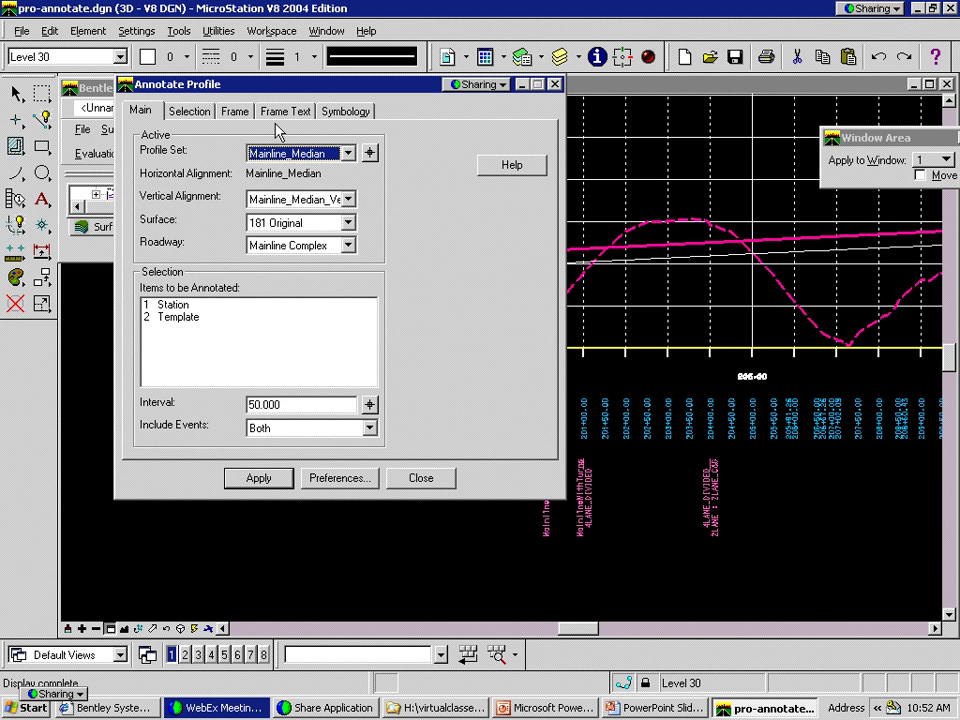
# Replace Template with Backbone Width in the selected annotation items
pyautogui.click(189, 111)
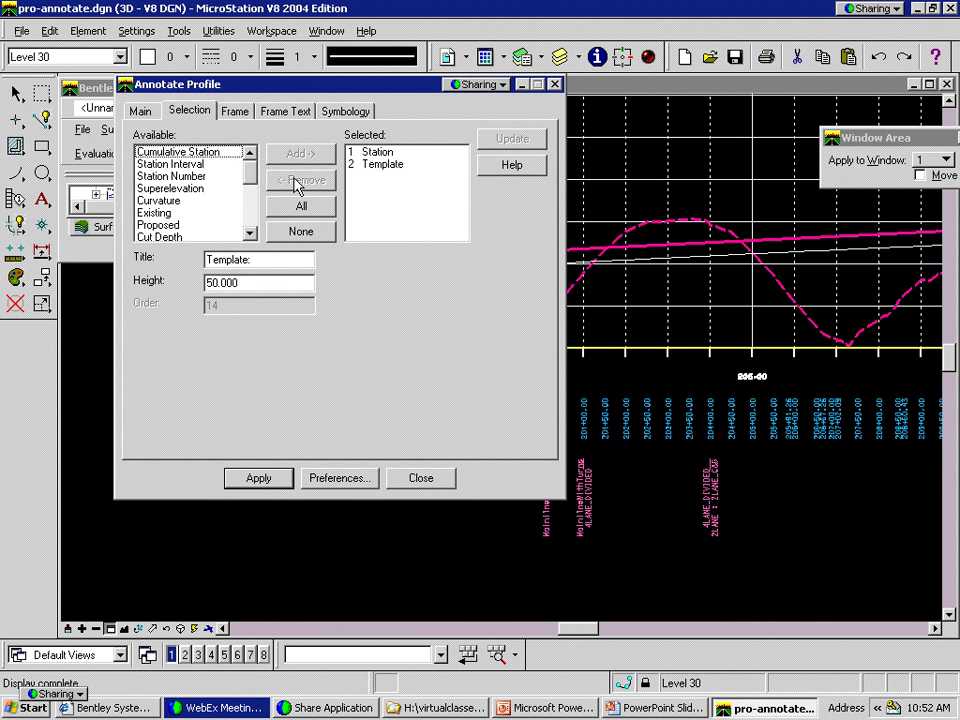
pyautogui.click(378, 164)
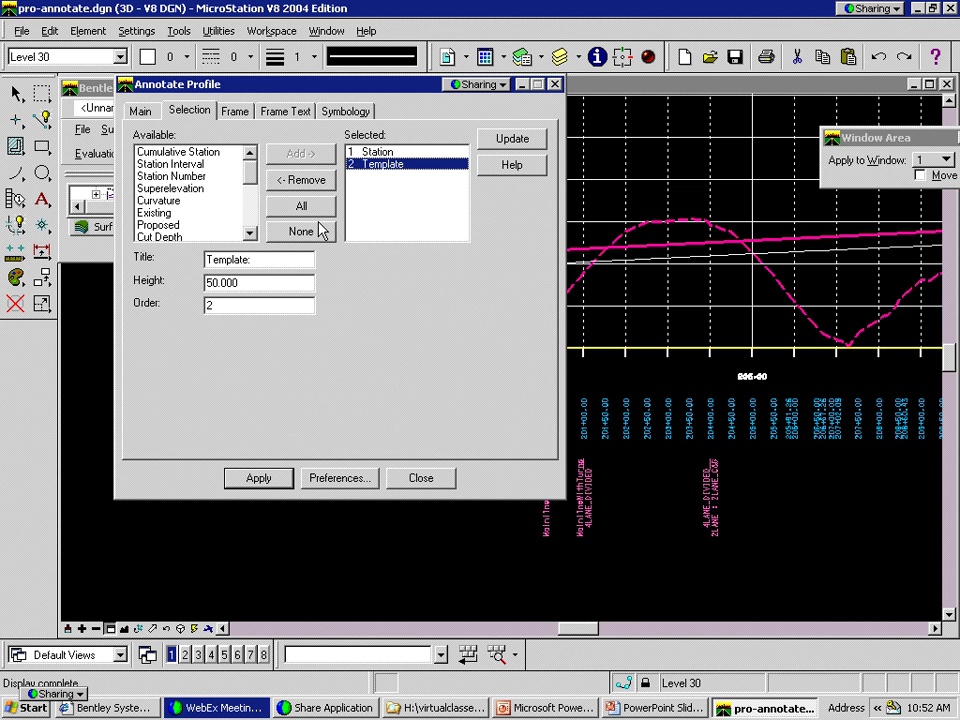
pyautogui.click(300, 180)
pyautogui.click(250, 225)
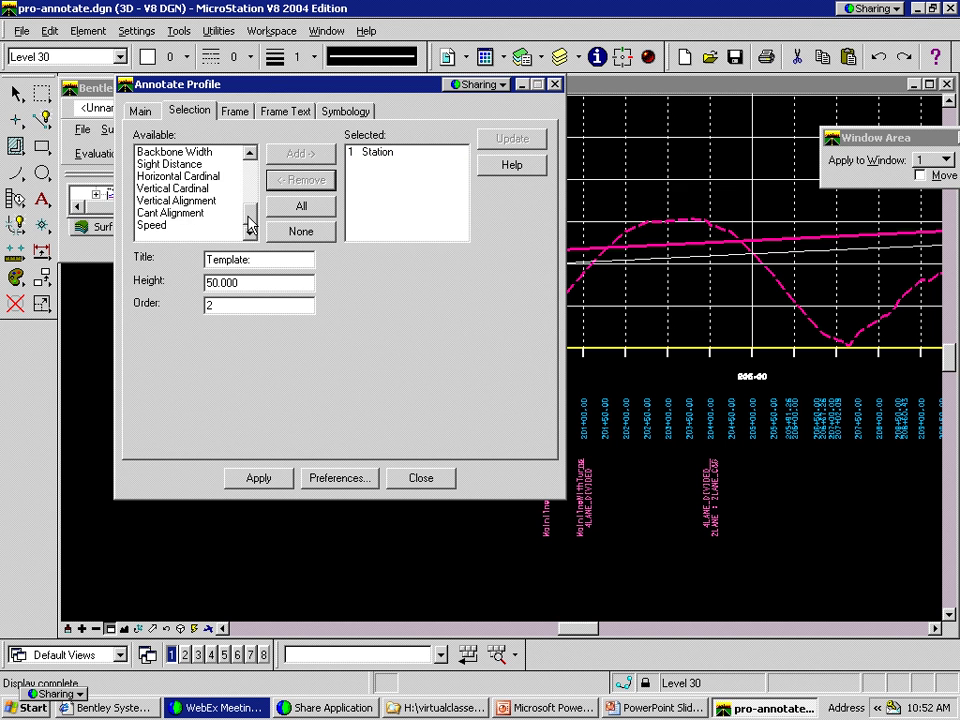
pyautogui.click(250, 152)
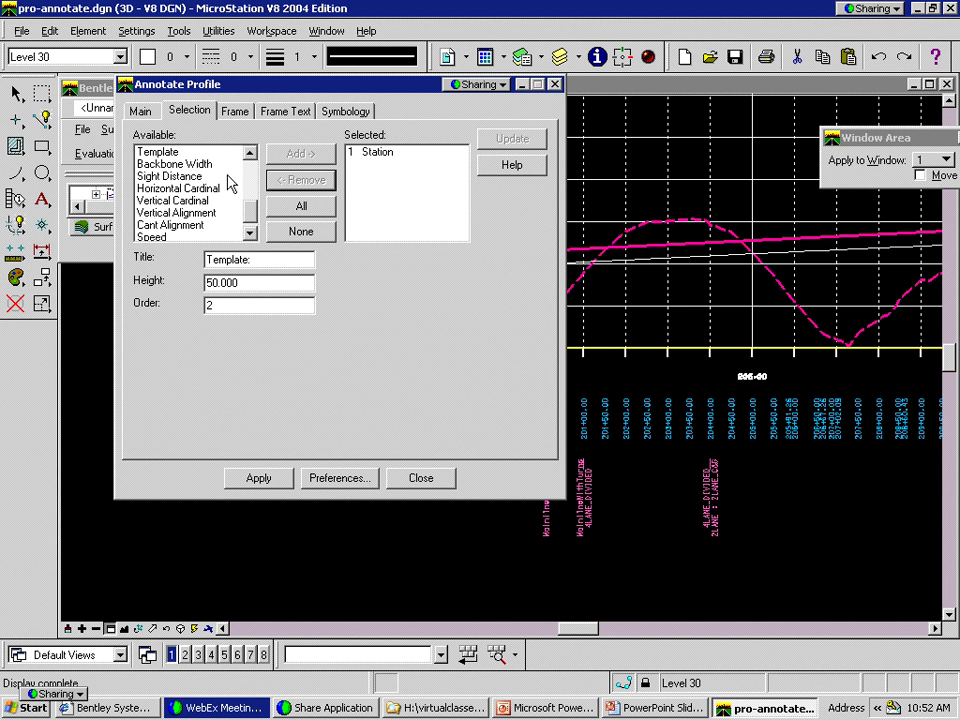
pyautogui.click(227, 188)
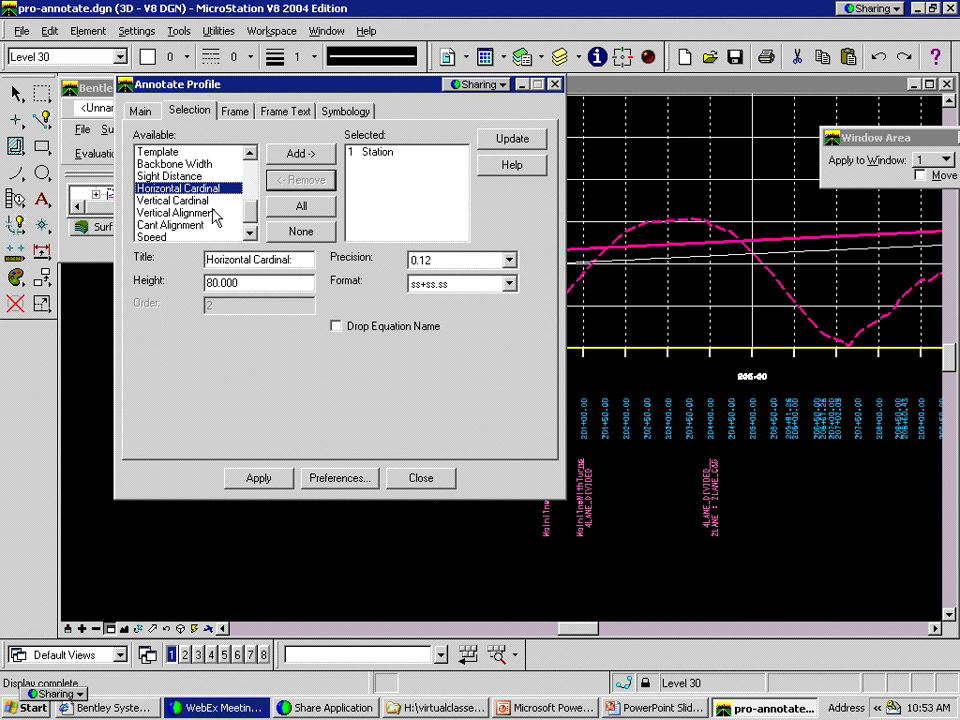
pyautogui.click(190, 164)
pyautogui.click(300, 153)
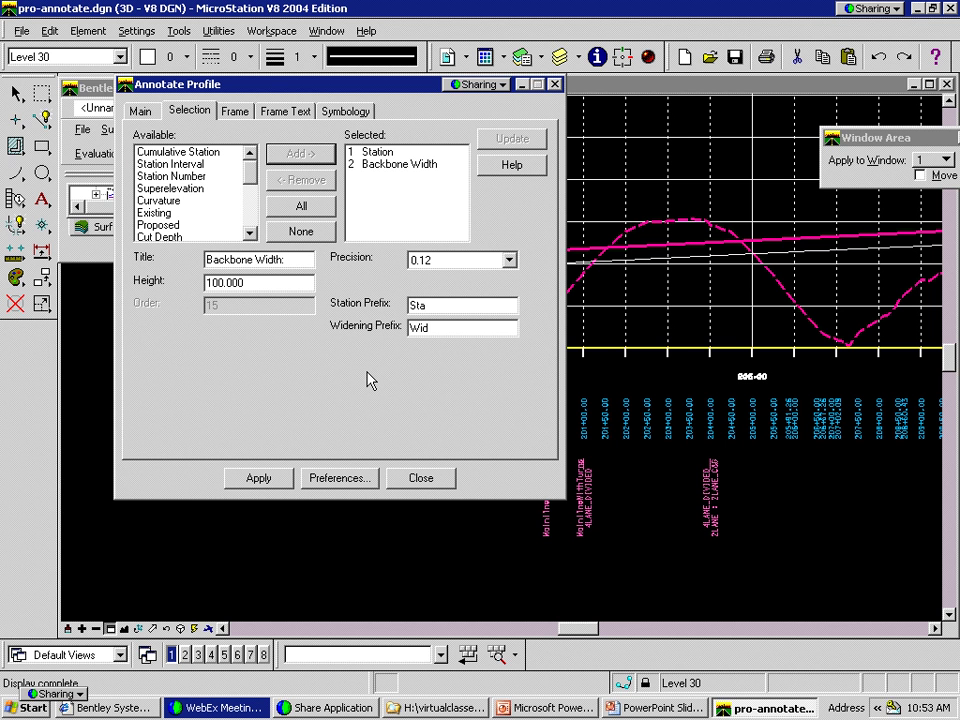
# Apply the Station and Backbone Width annotation to the profile and examine the width labels around station 201+00
pyautogui.click(270, 485)
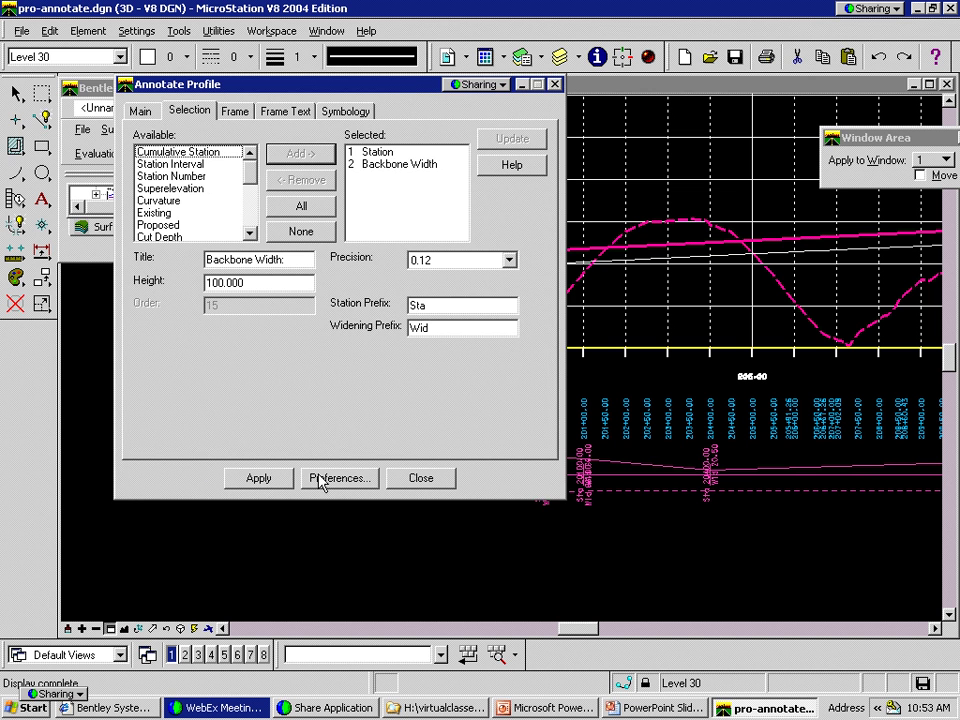
pyautogui.moveTo(426, 95); pyautogui.dragTo(338, 62)
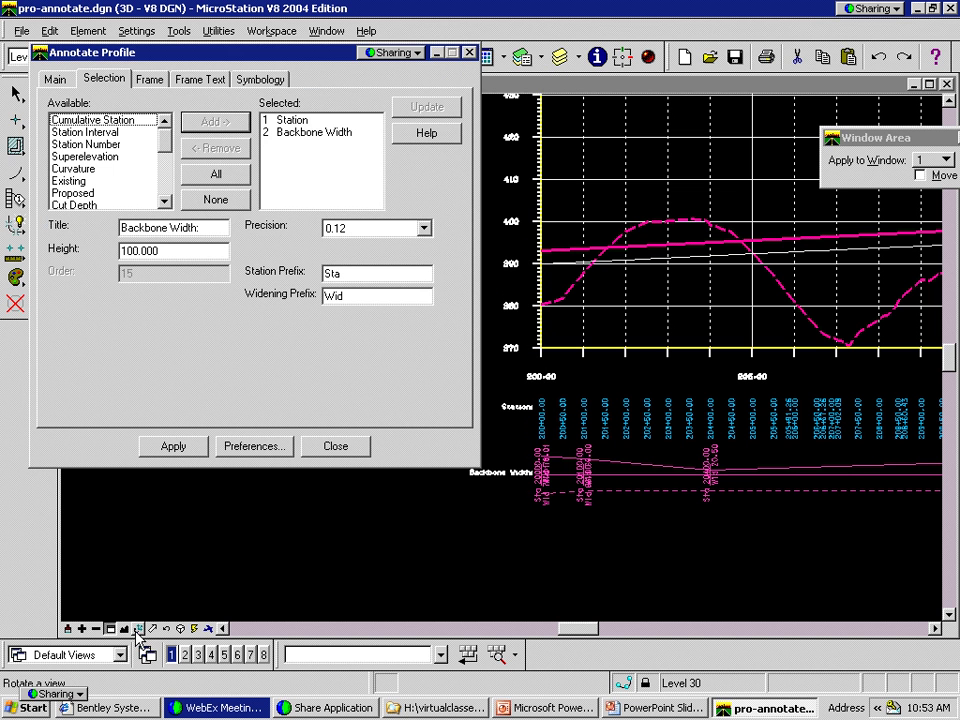
pyautogui.click(120, 630)
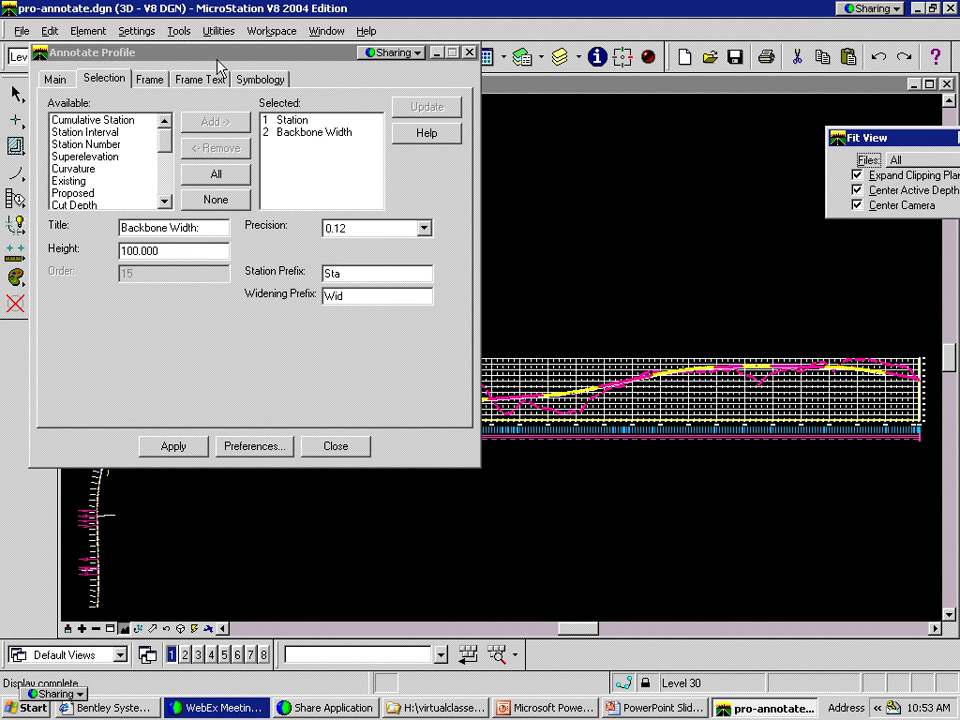
pyautogui.moveTo(381, 52); pyautogui.dragTo(947, 221)
pyautogui.click(274, 467)
pyautogui.click(390, 395)
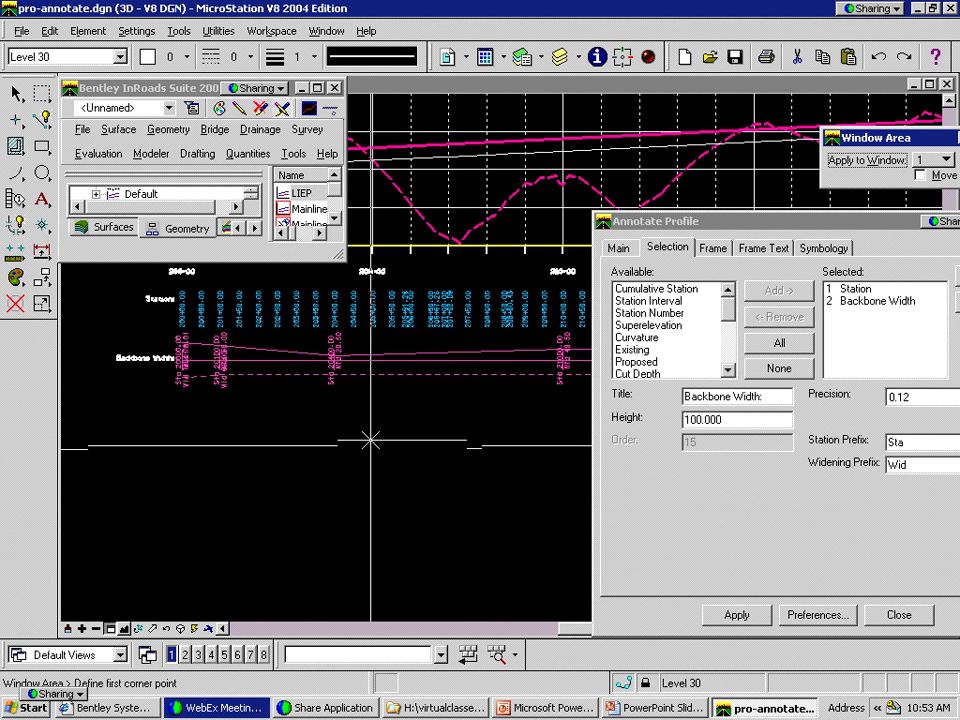
pyautogui.click(120, 315)
pyautogui.click(289, 400)
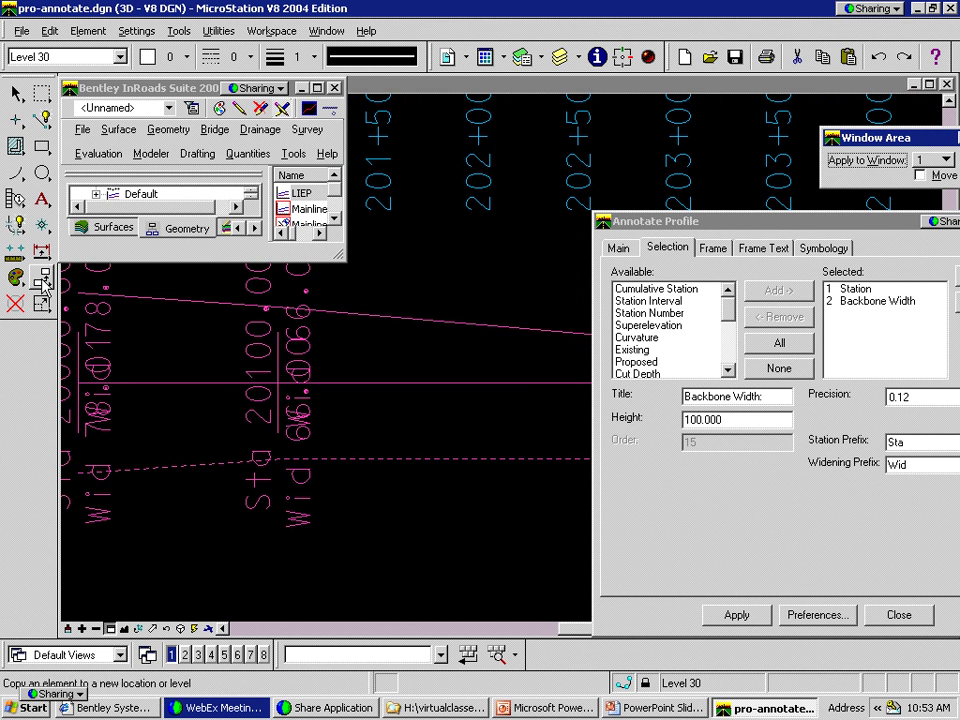
# Turn off the Graphic Group lock so annotation elements can be handled individually
pyautogui.click(41, 278)
pyautogui.click(645, 683)
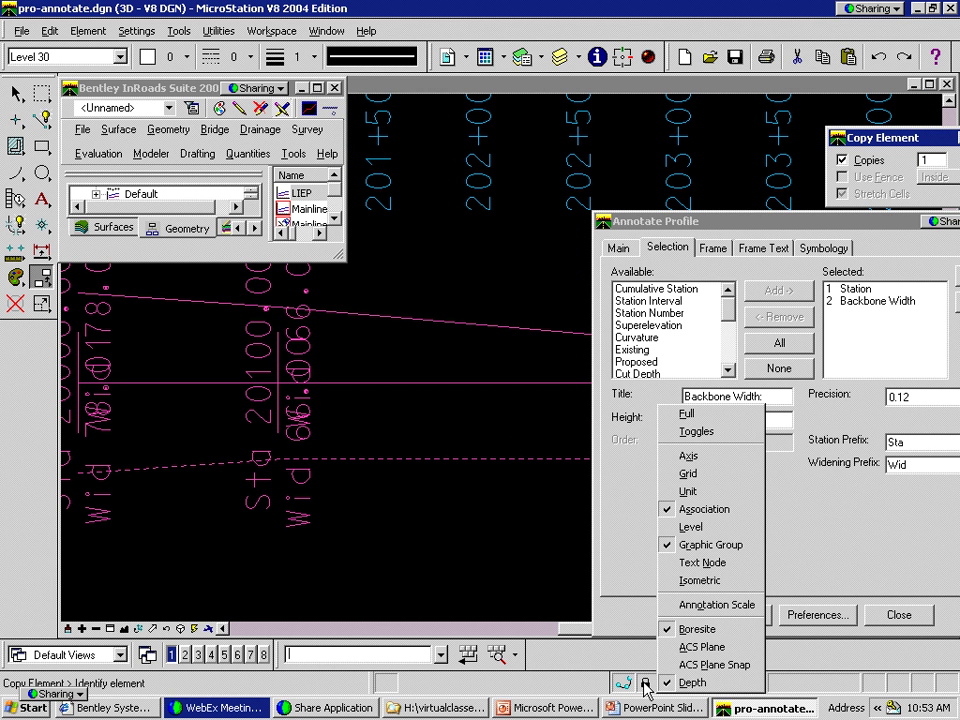
pyautogui.click(697, 553)
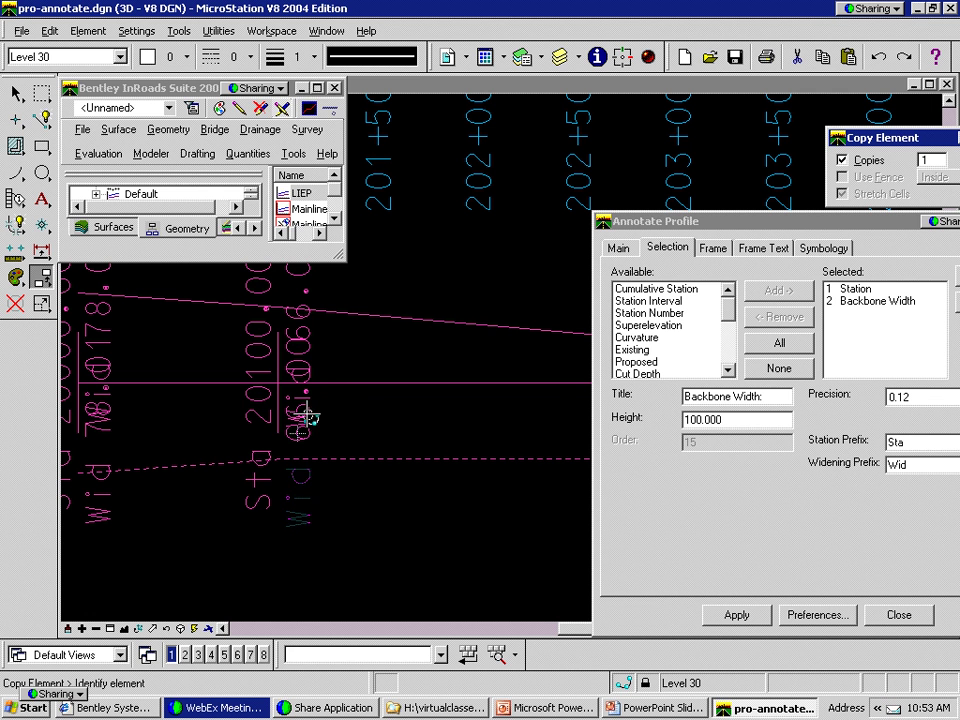
# Try copying the overlapping Wid 66.00 text near station 201+00 twice, and undo the copies
pyautogui.click(308, 415)
pyautogui.click(340, 410)
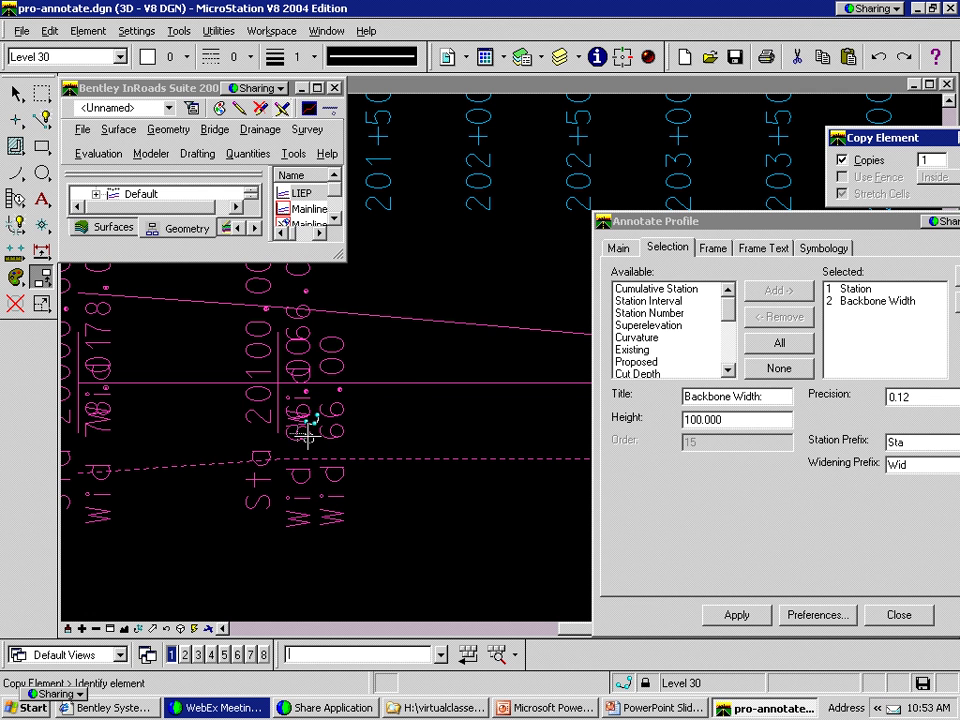
pyautogui.click(368, 428)
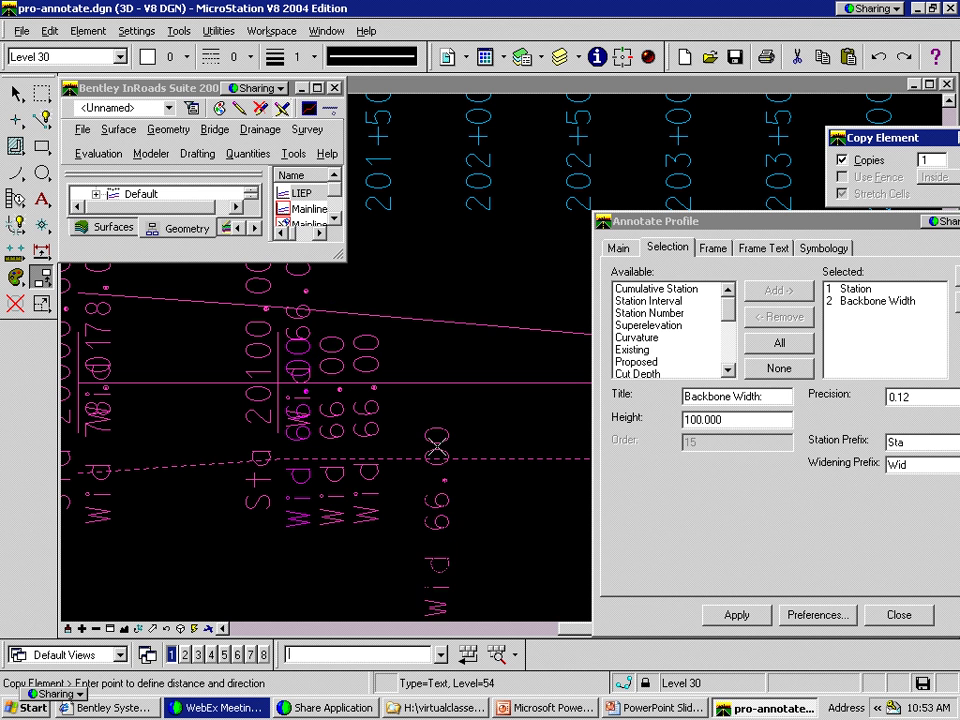
pyautogui.rightClick(118, 521)
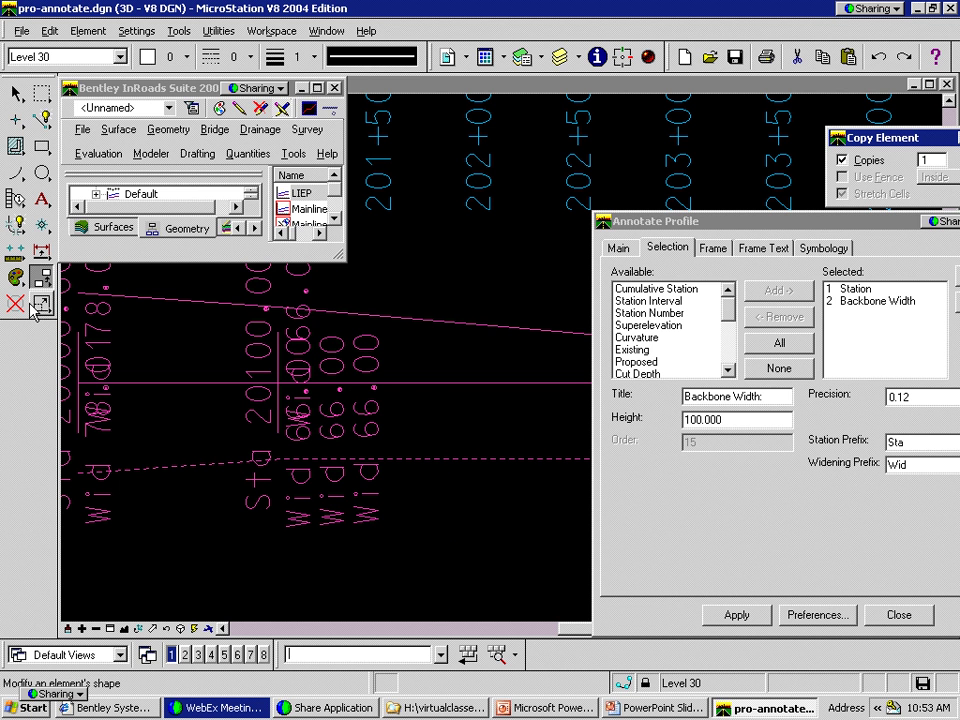
pyautogui.click(868, 58)
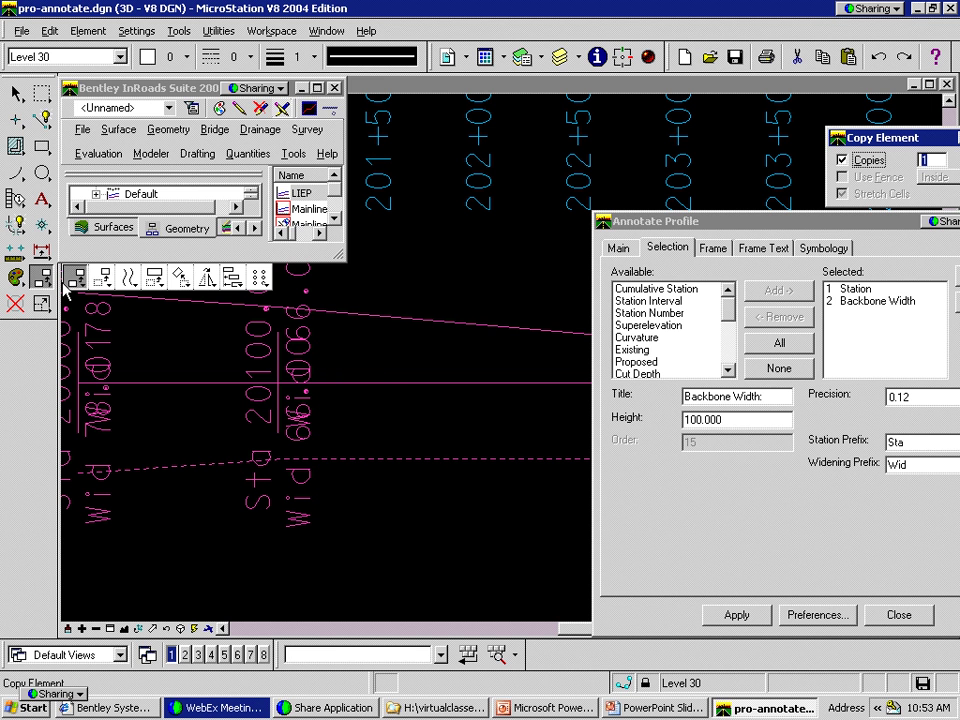
# Move one of the overlapping Wid 66.00 texts near station 201+00 clear of the other
pyautogui.click(101, 278)
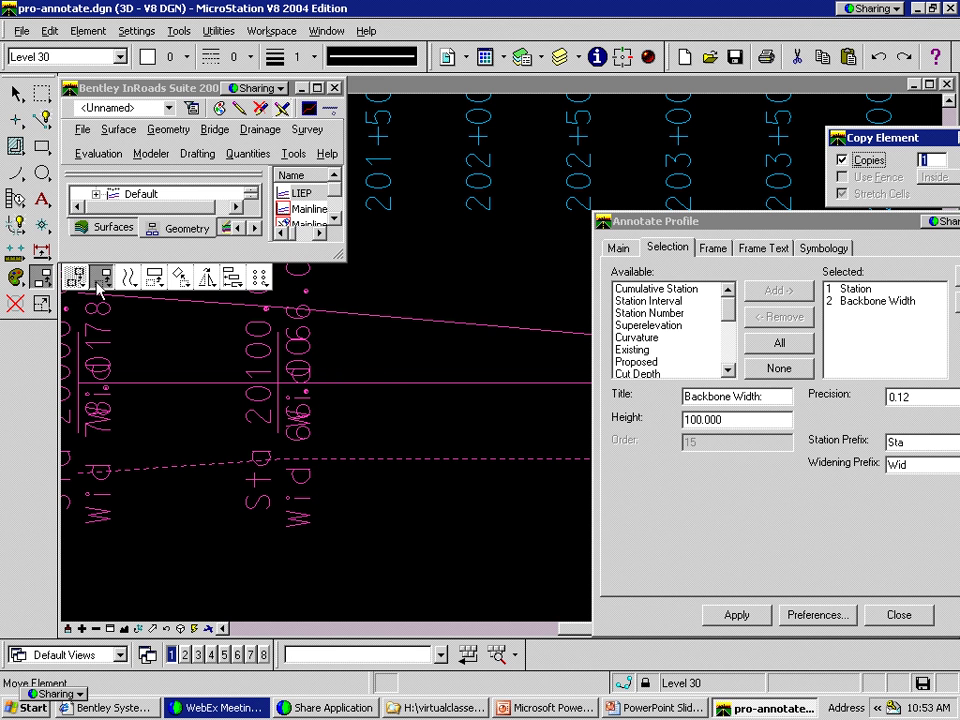
pyautogui.click(298, 362)
pyautogui.click(345, 386)
pyautogui.rightClick(345, 386)
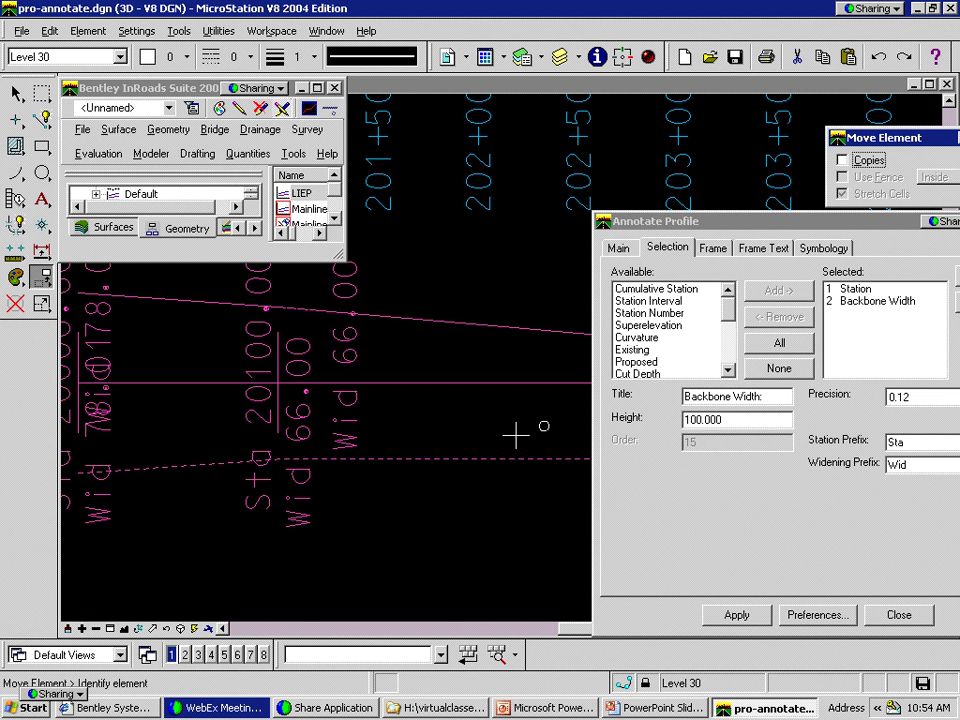
# Set the annotation's roadway to Mainline_no_hv, apply the Station and Backbone Width annotation to the profile, and close Annotate Profile
pyautogui.click(618, 252)
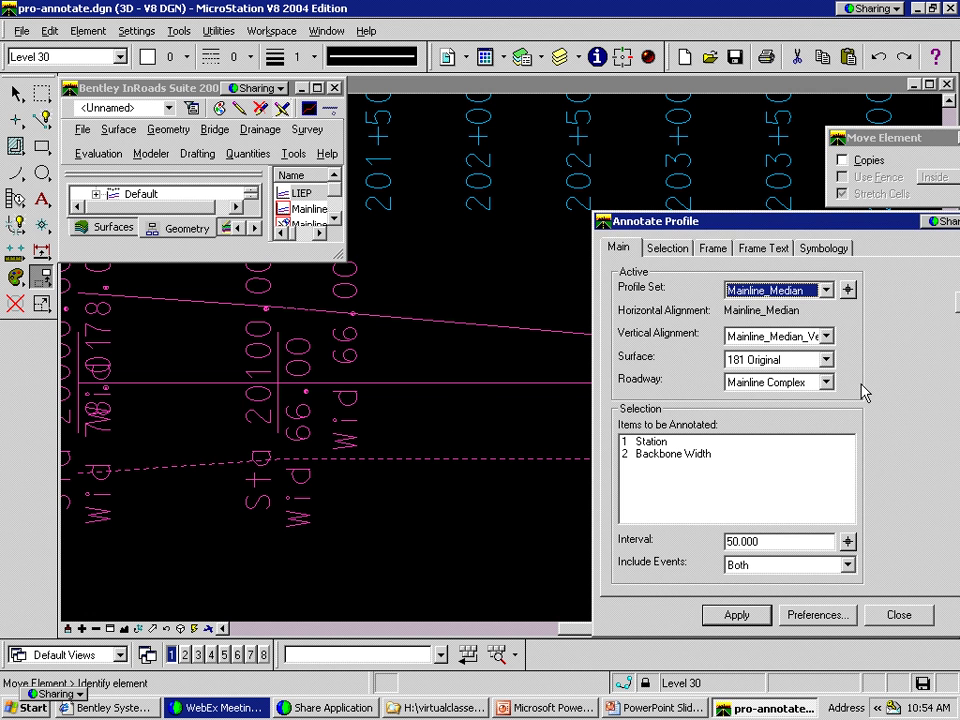
pyautogui.click(826, 382)
pyautogui.click(800, 448)
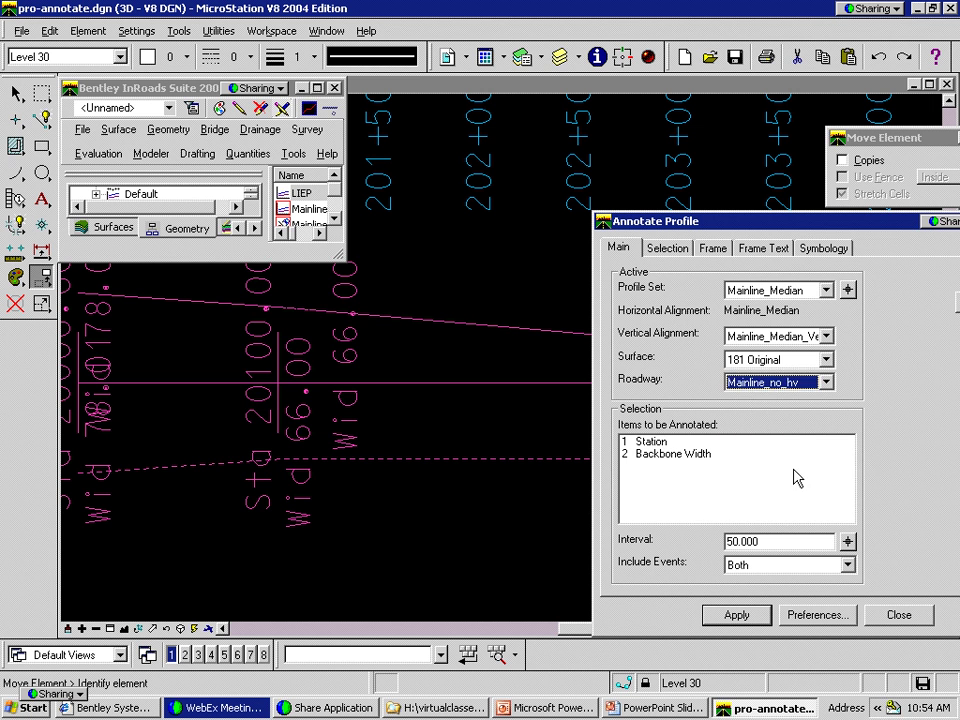
pyautogui.click(740, 614)
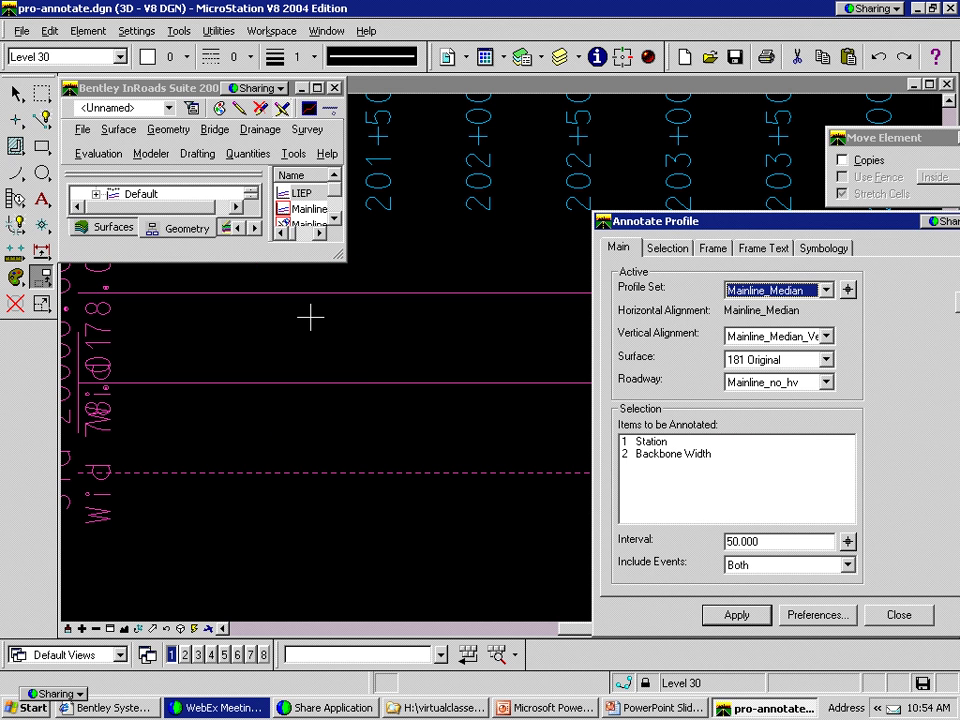
pyautogui.click(898, 615)
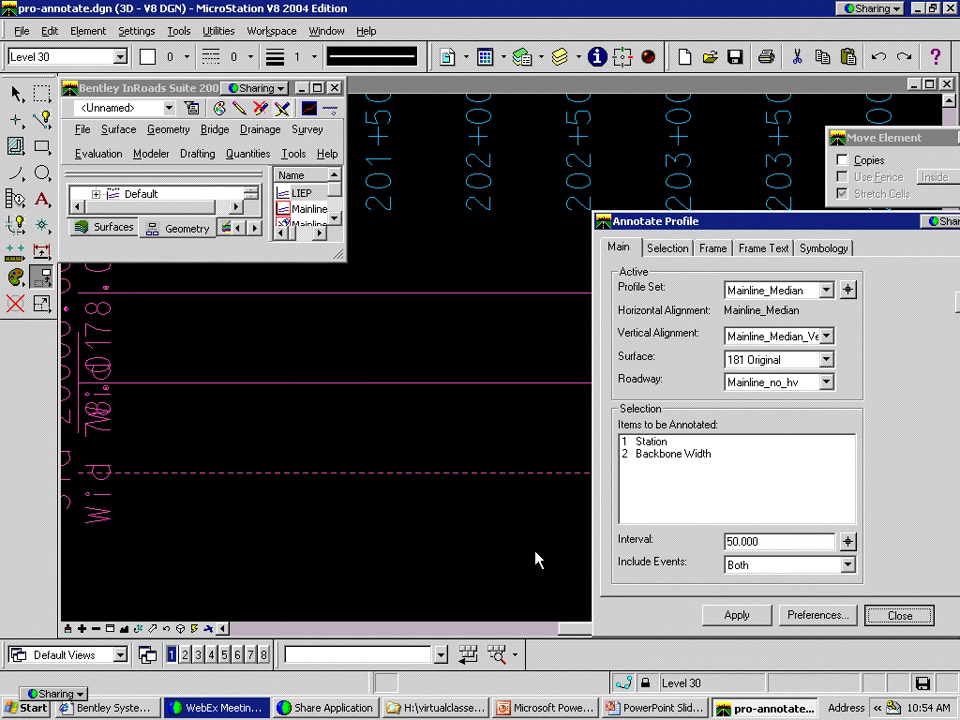
pyautogui.click(124, 628)
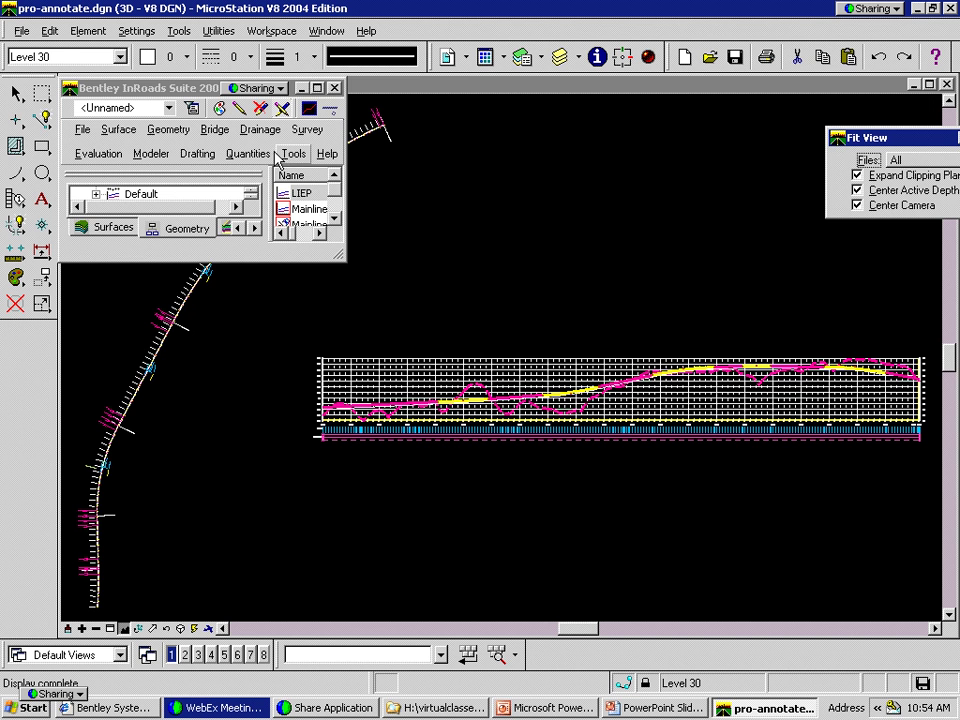
# Review the available annotation items in Annotate Profile and switch to the PowerPoint slide on profile annotation symbology
pyautogui.click(115, 155)
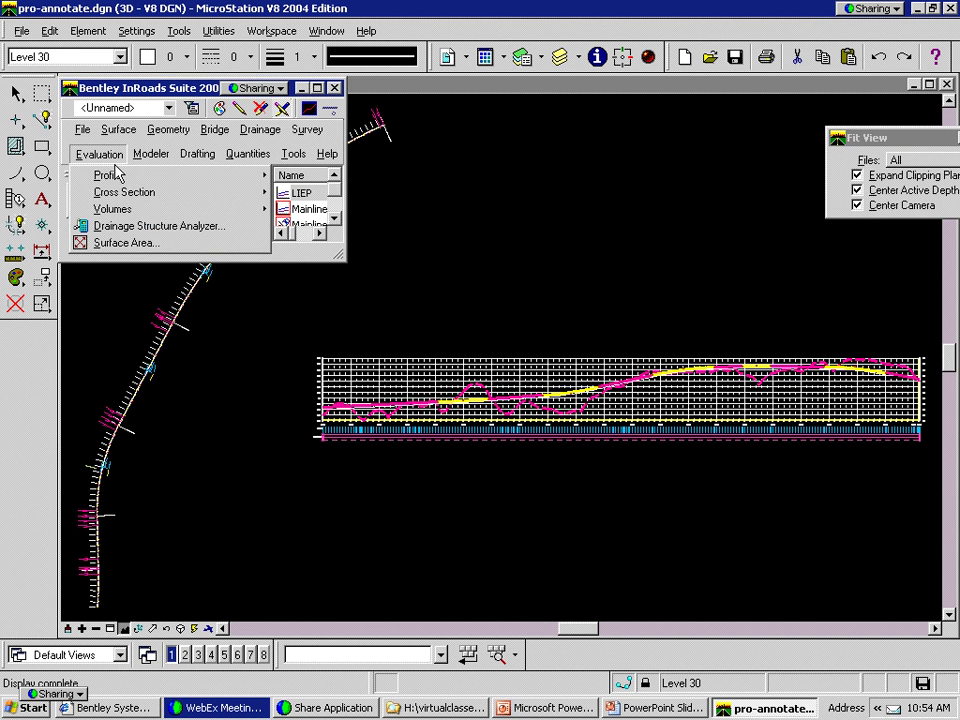
pyautogui.moveTo(167, 175)
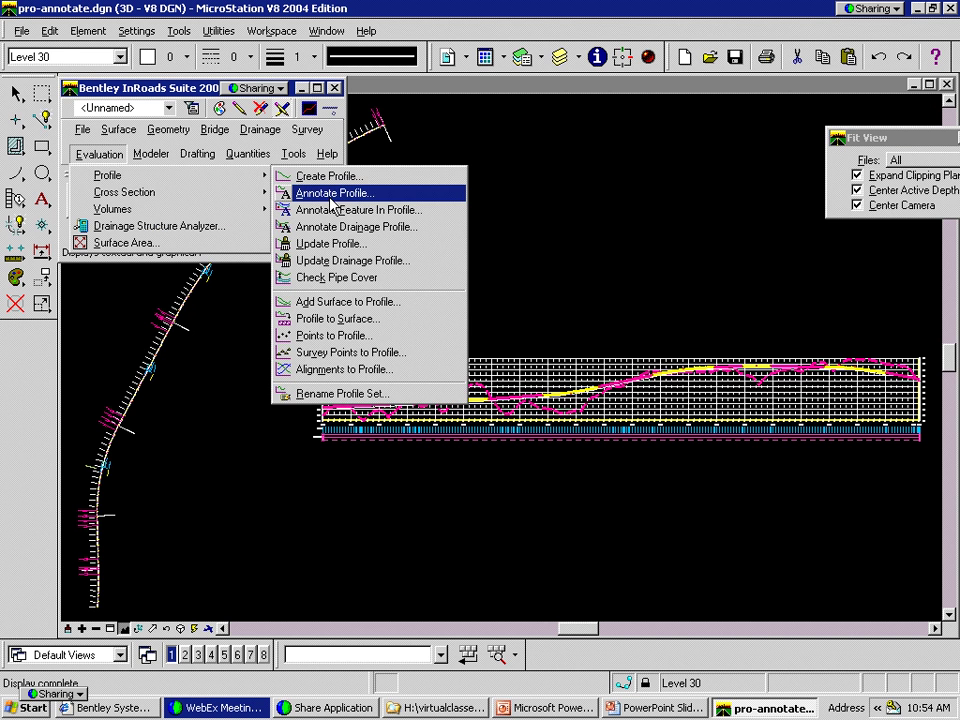
pyautogui.click(331, 195)
pyautogui.click(667, 247)
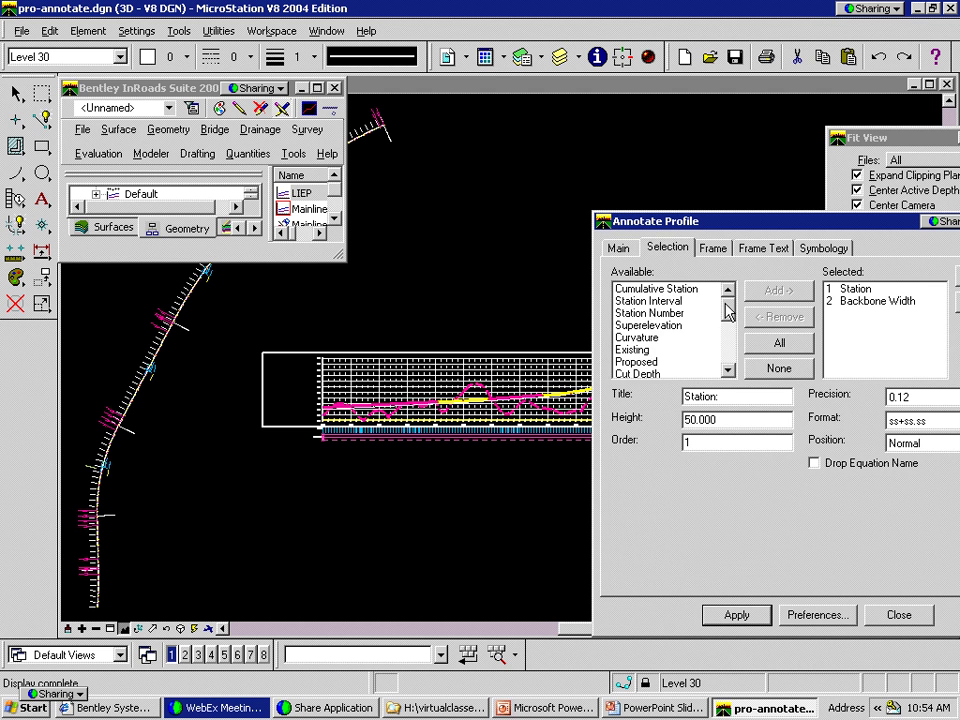
pyautogui.moveTo(727, 313); pyautogui.dragTo(733, 362)
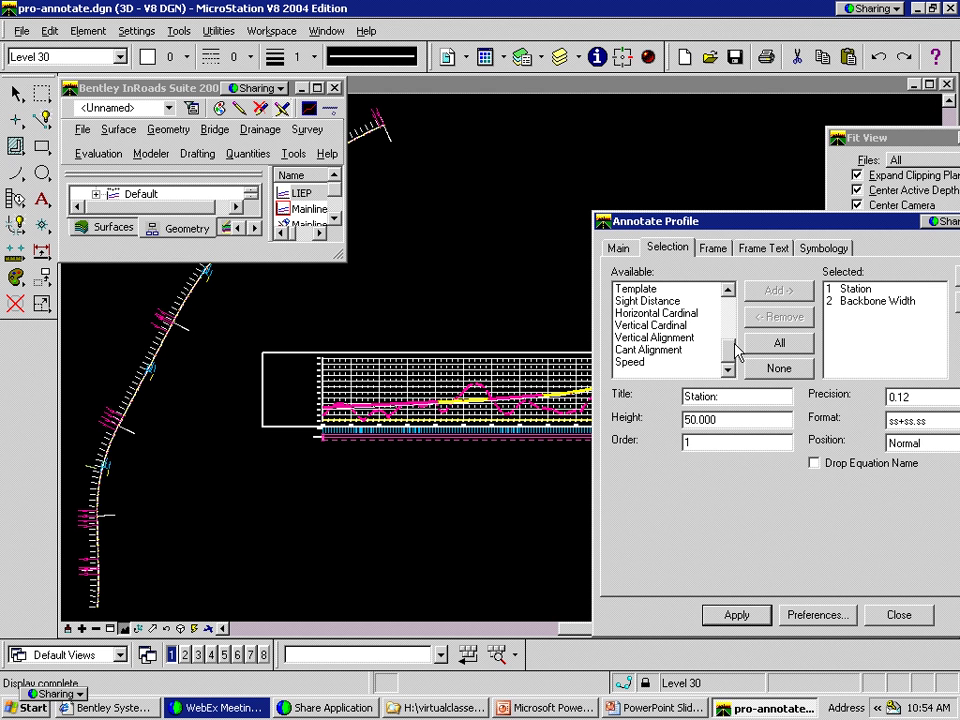
pyautogui.click(729, 291)
pyautogui.click(729, 291)
pyautogui.click(729, 291)
pyautogui.click(729, 291)
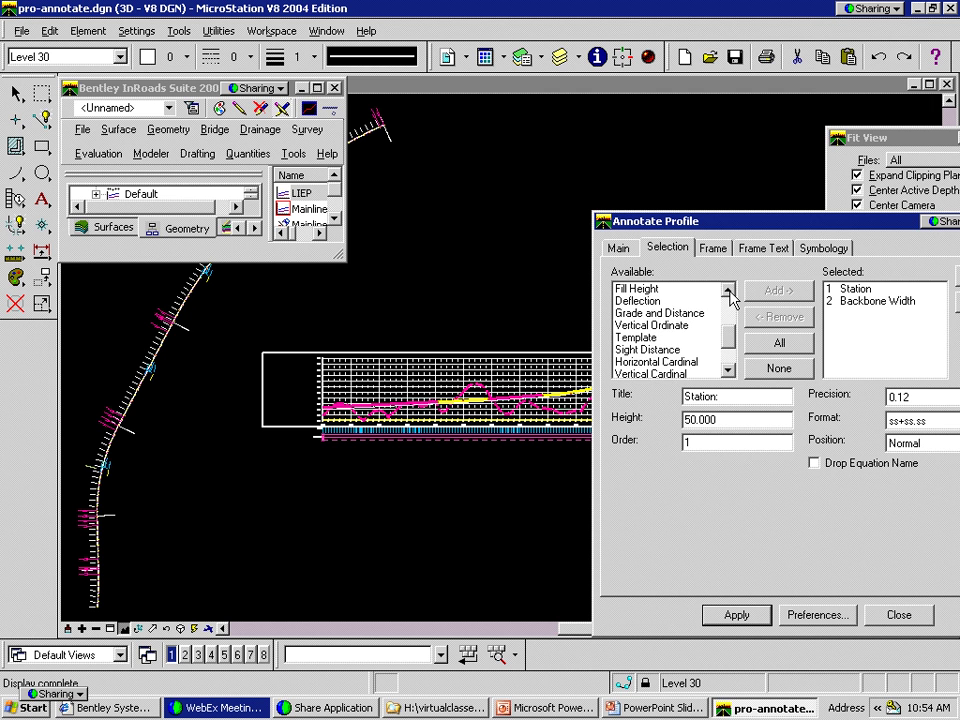
pyautogui.click(729, 291)
pyautogui.click(729, 291)
pyautogui.click(729, 291)
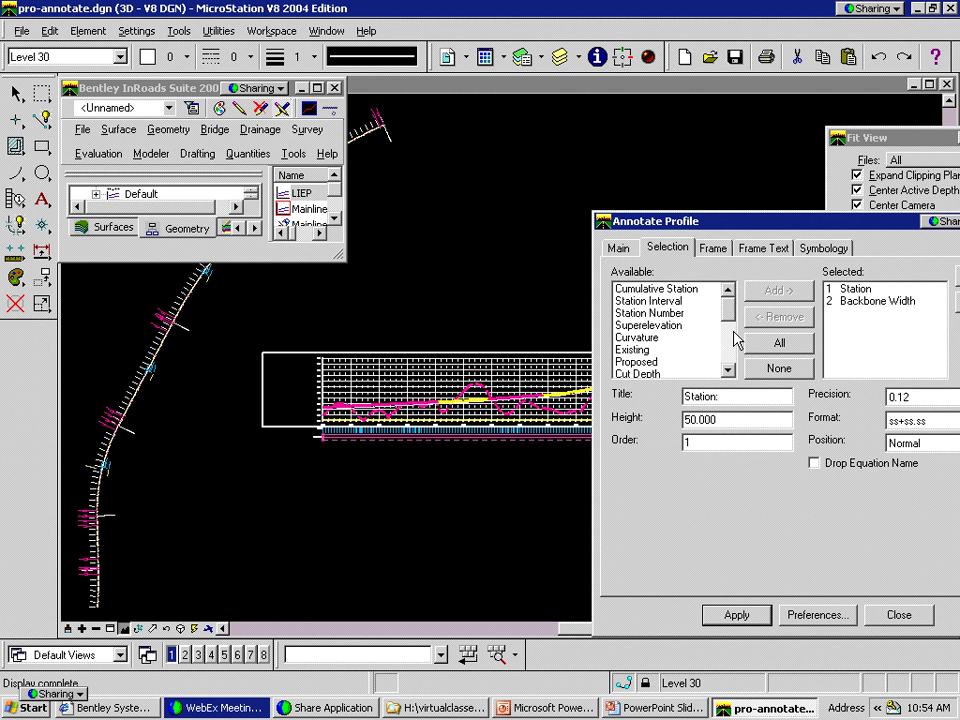
pyautogui.click(663, 709)
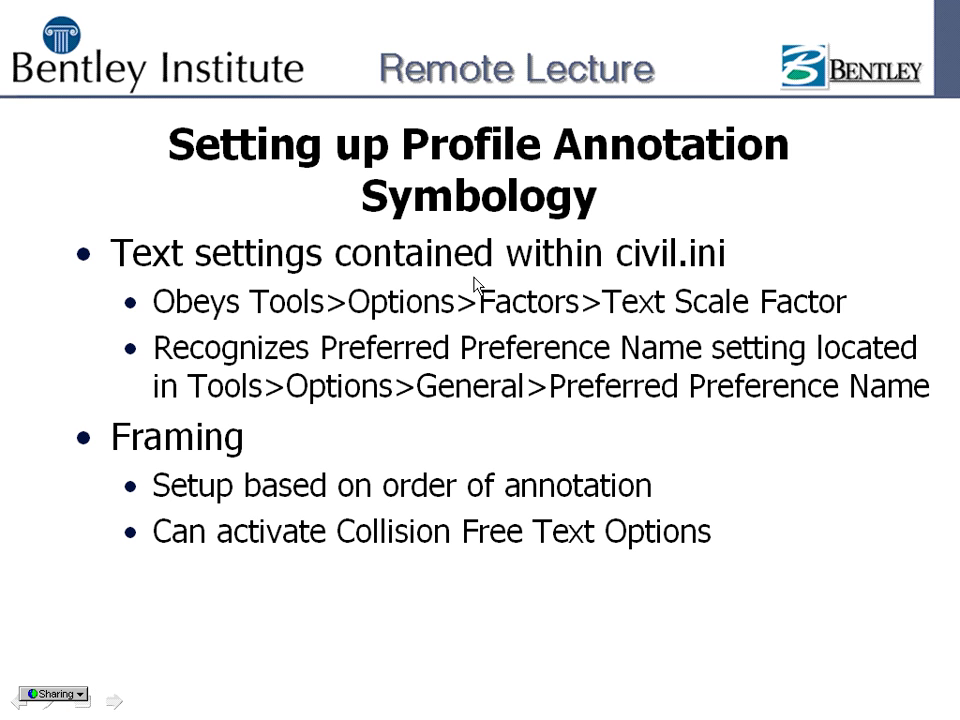